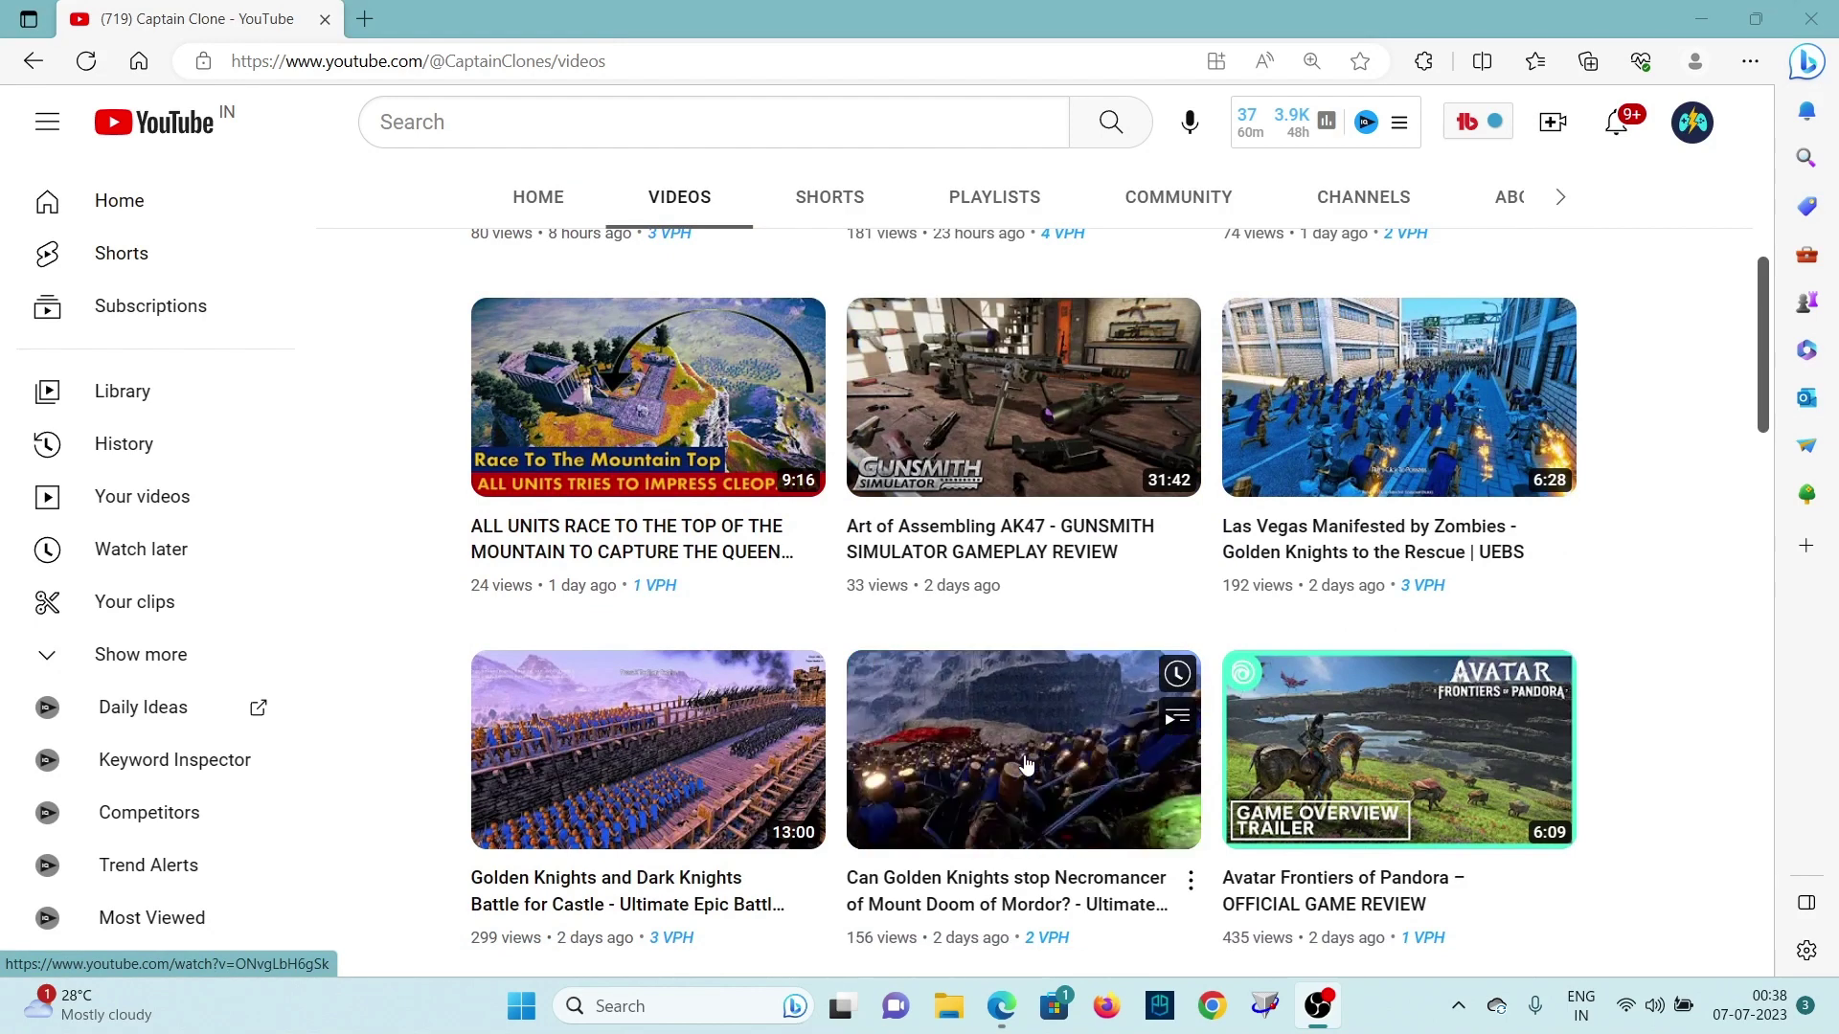
scroll(1025, 763, "down", 1)
scroll(1025, 763, "down", 1)
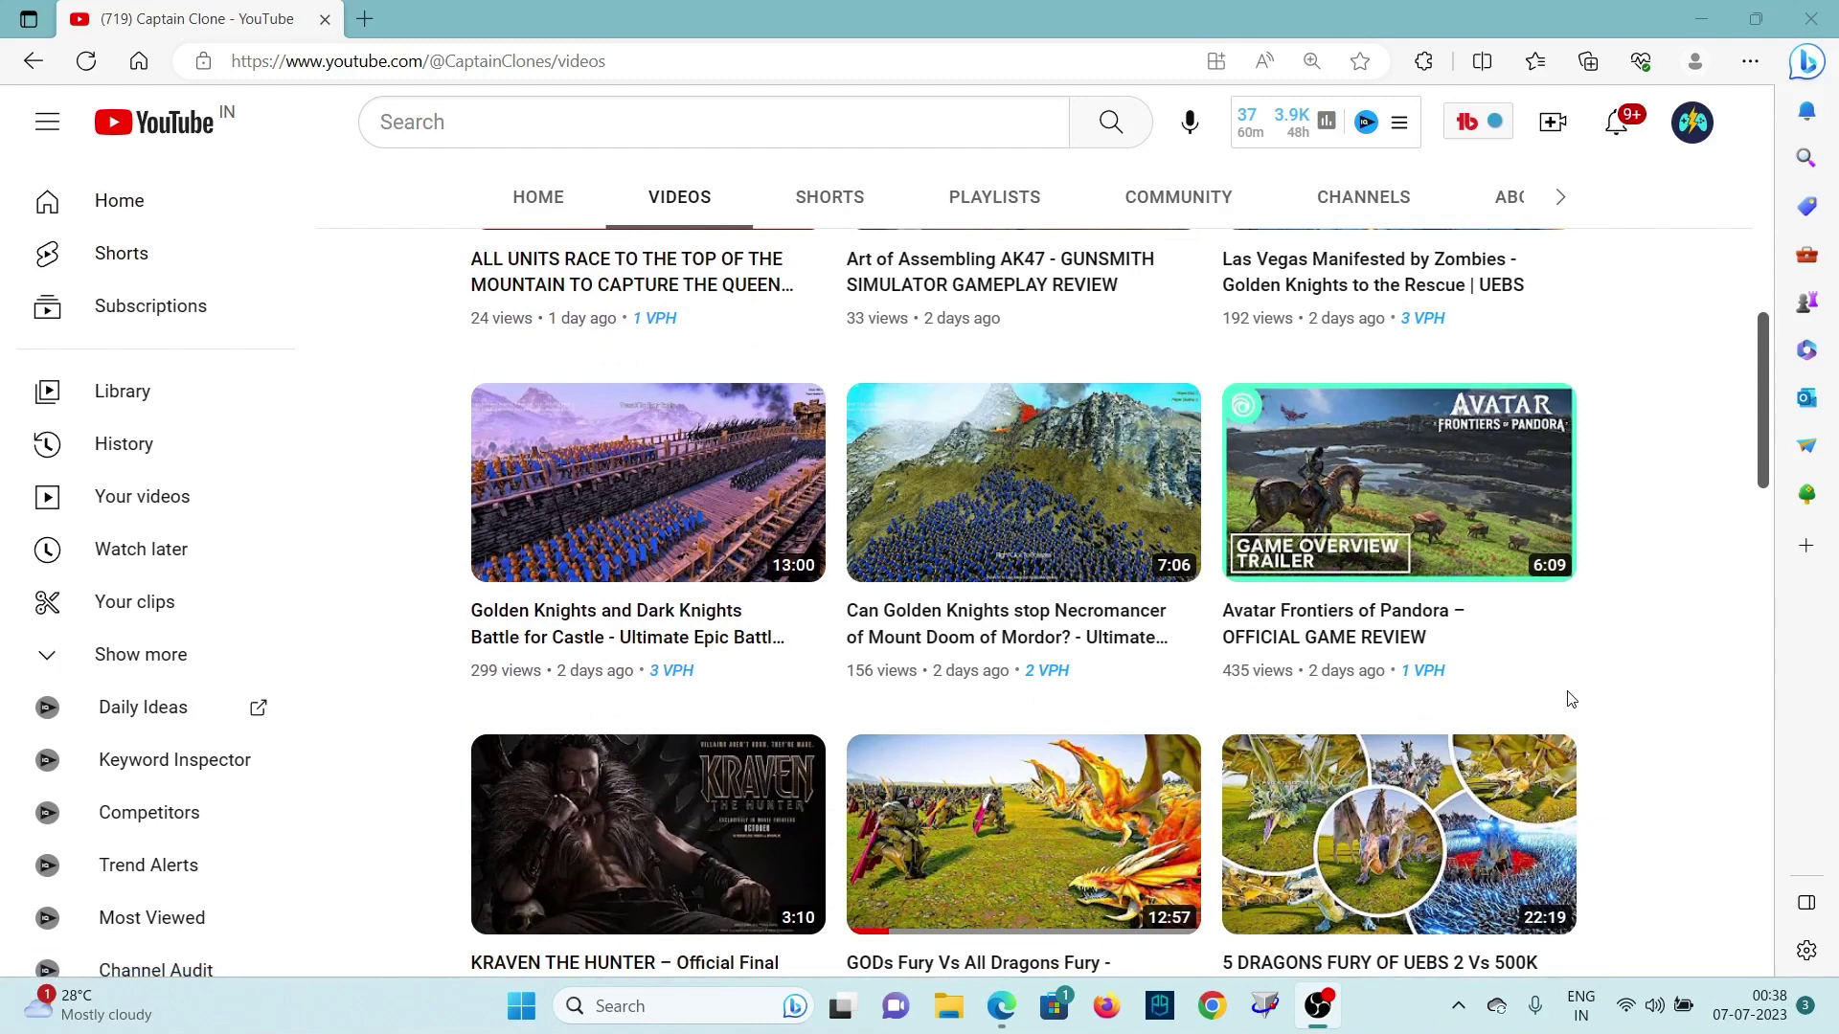
scroll(1528, 675, "down", 3)
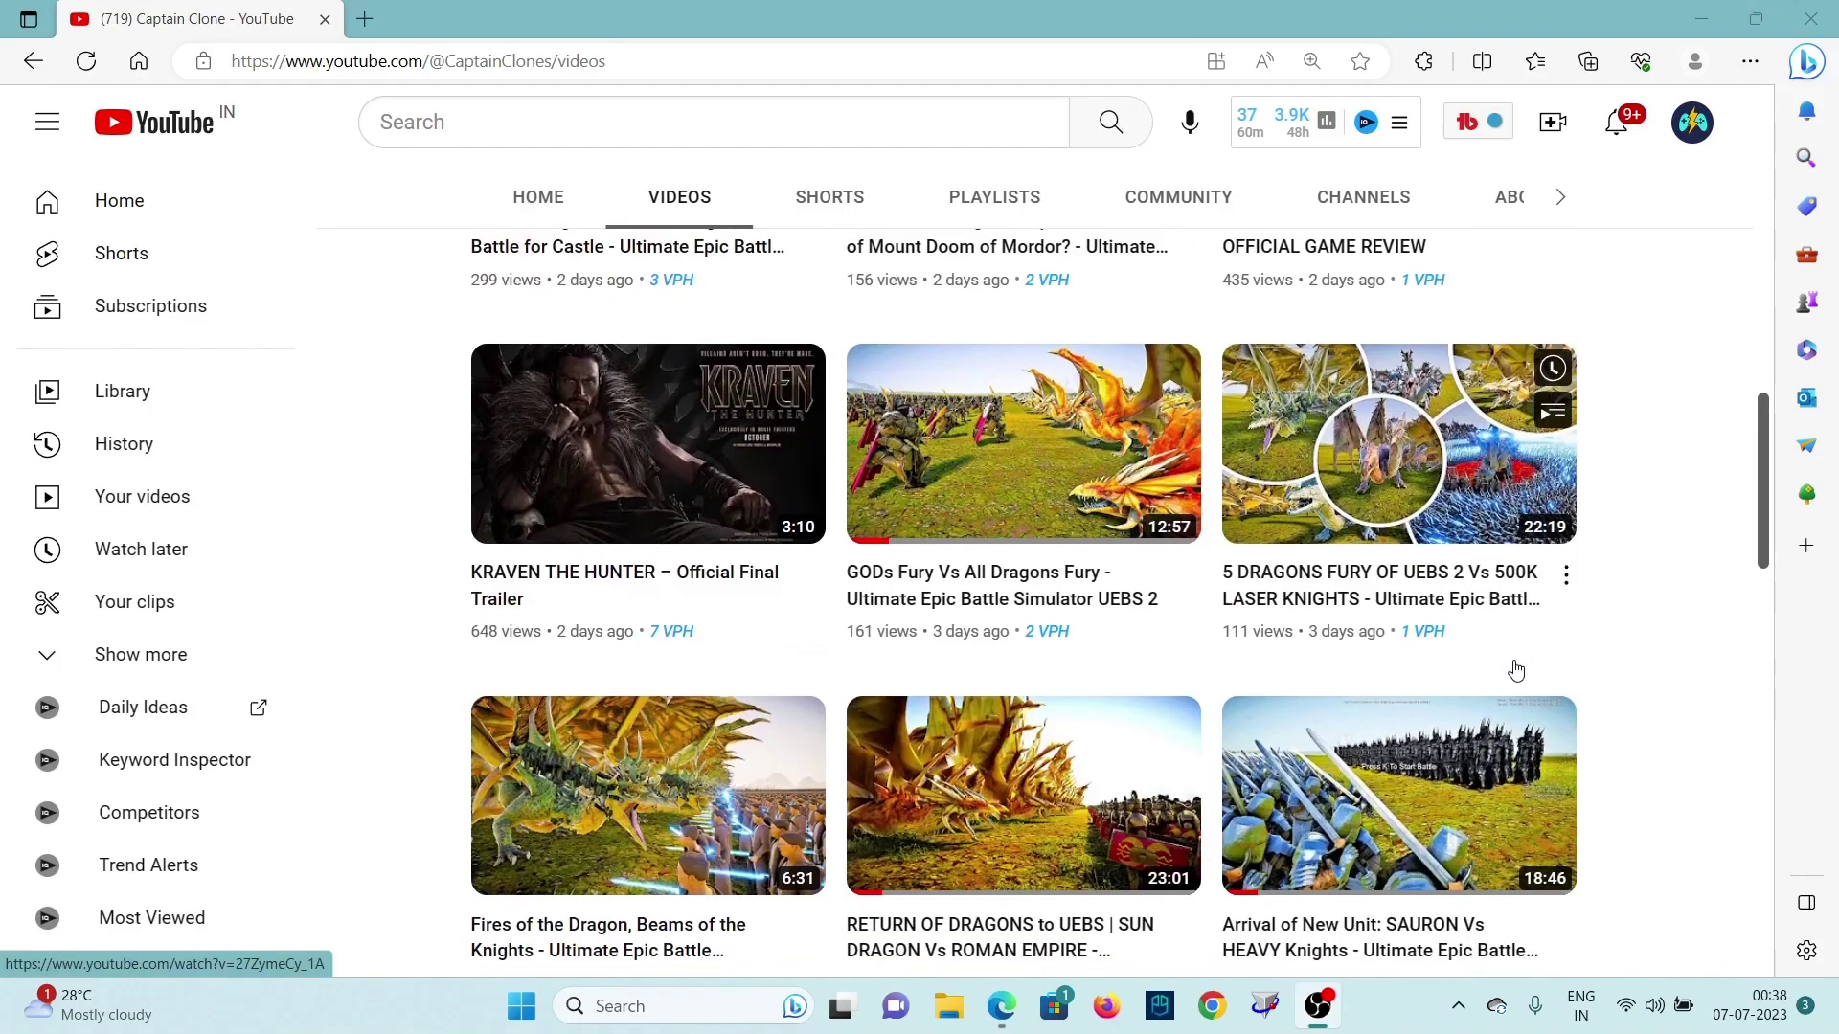
scroll(1518, 670, "up", 10)
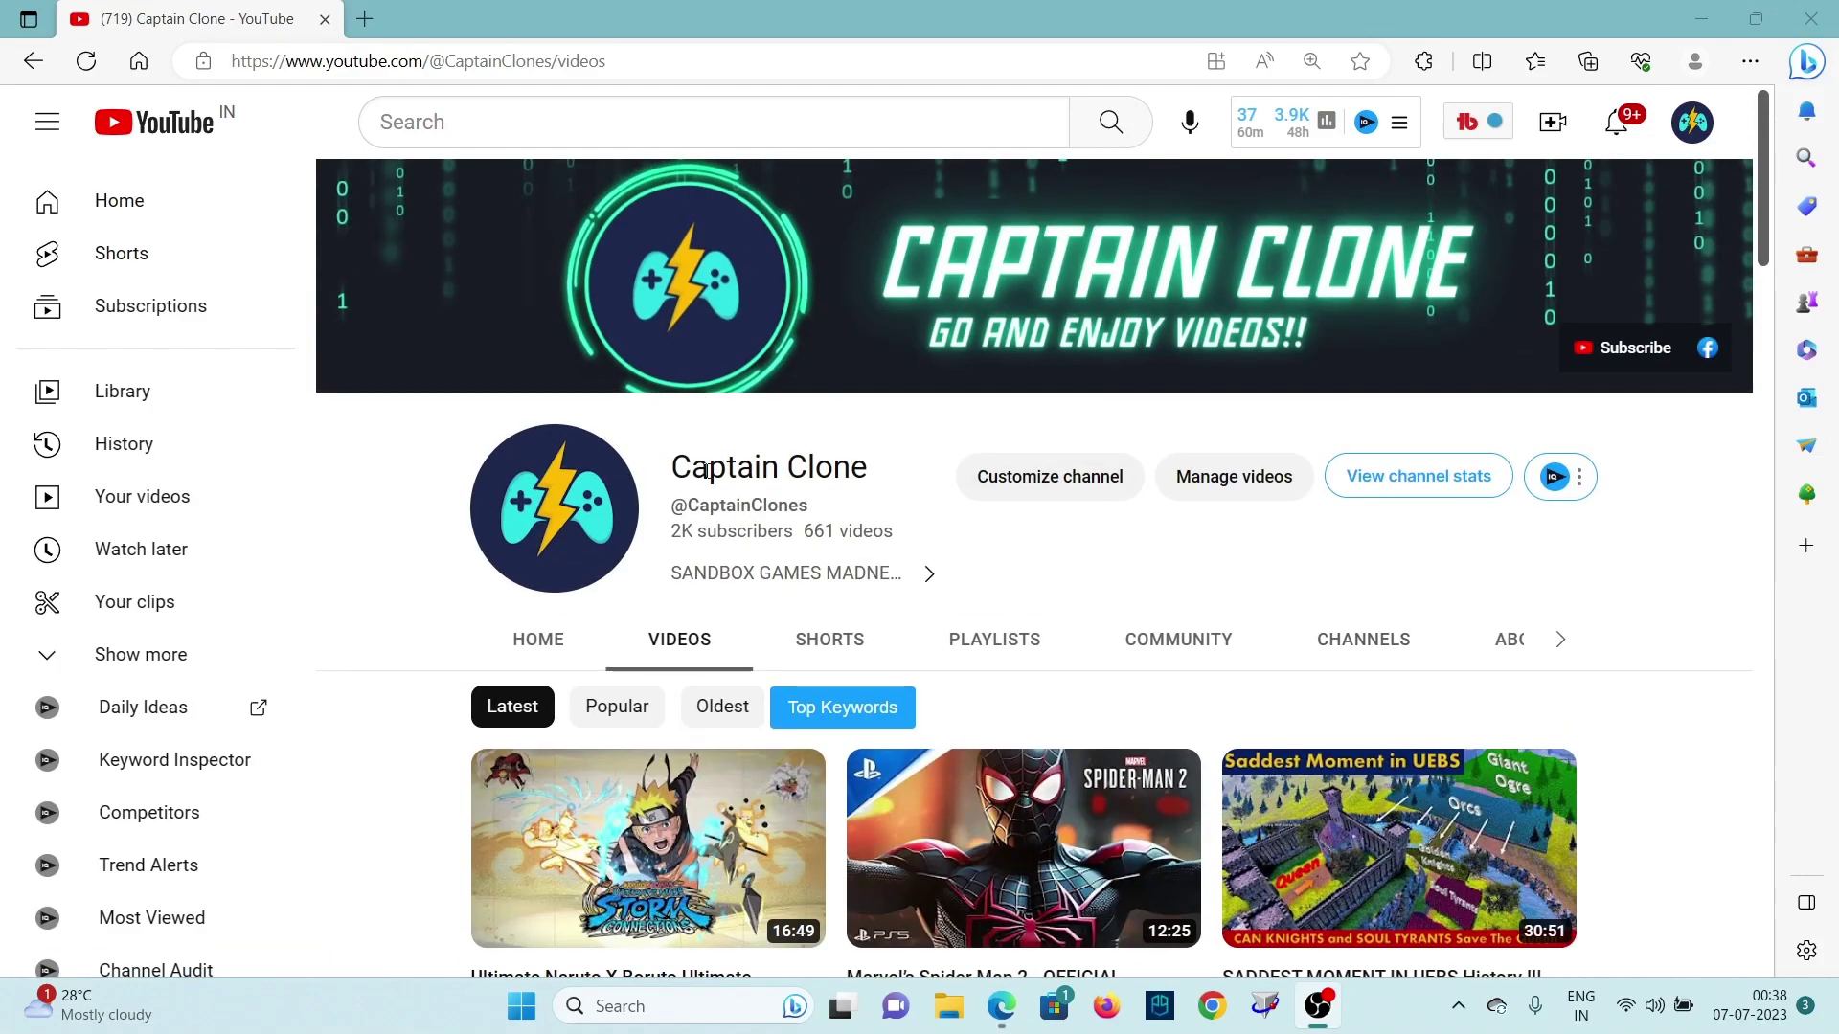
Step: Close the browser and launch Steam through the Windows search
left_click(1830, 10)
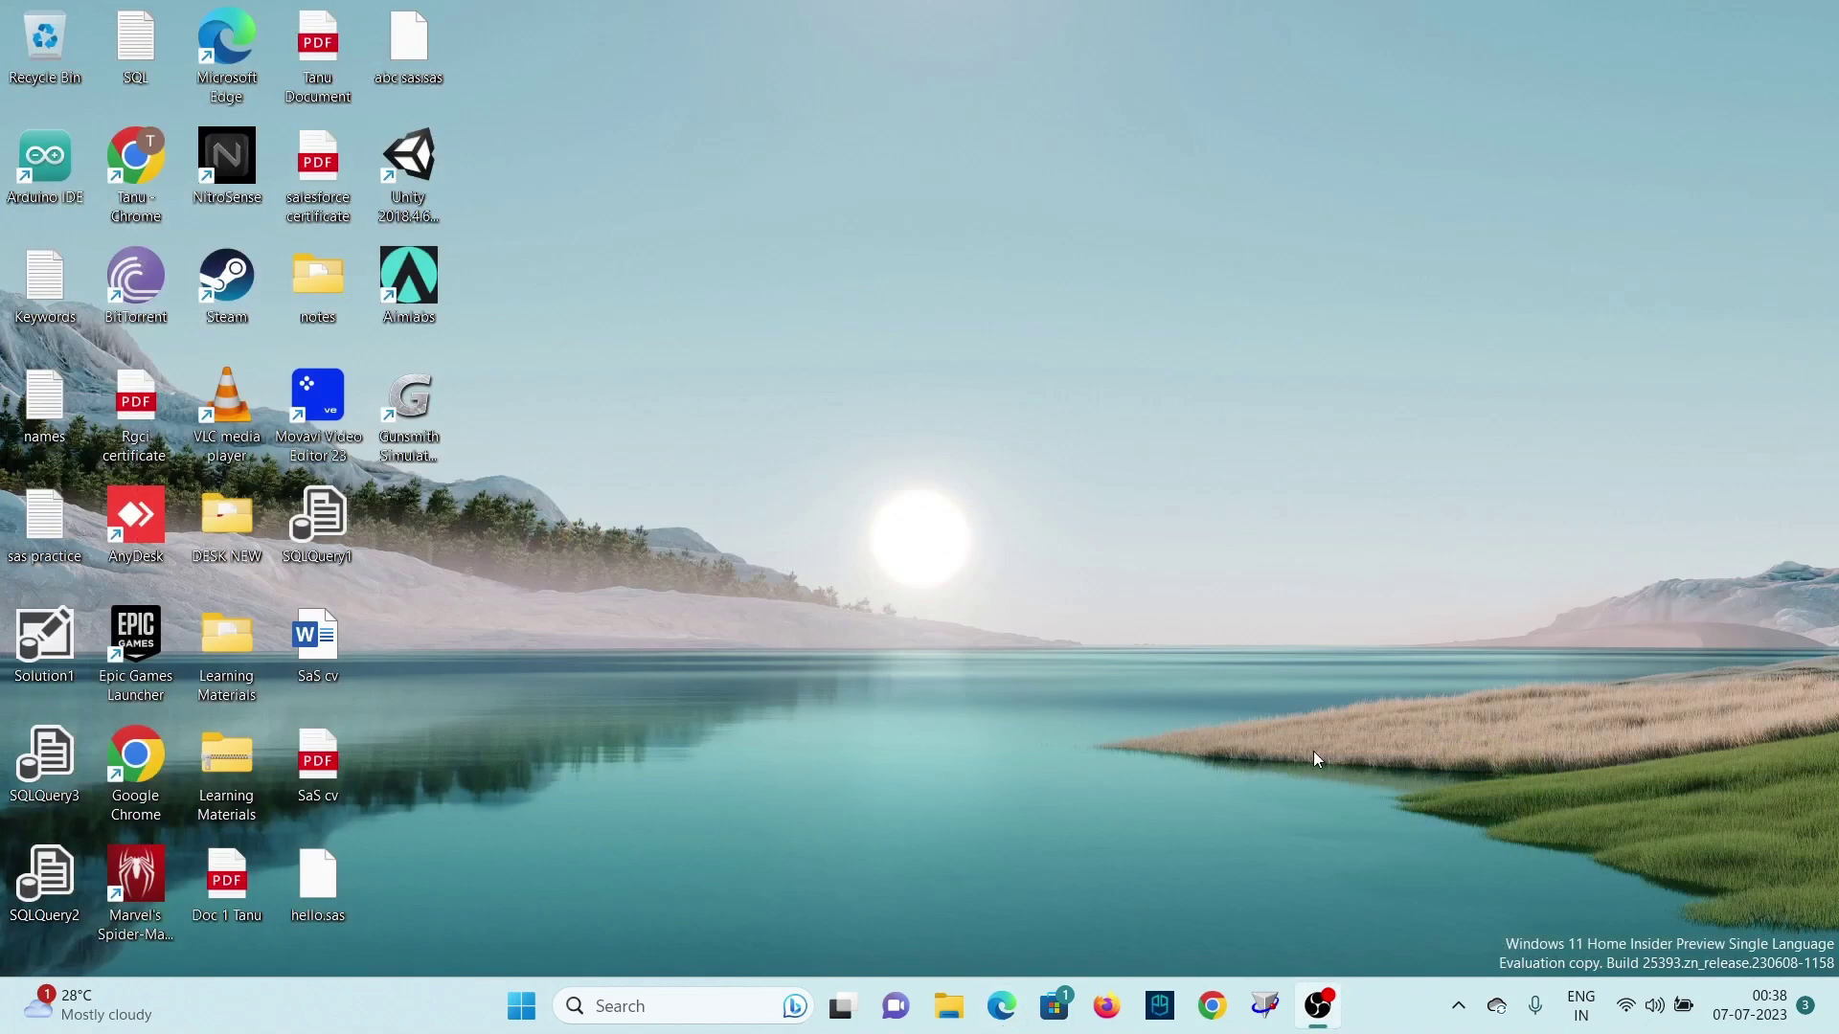
key("super")
type("stea")
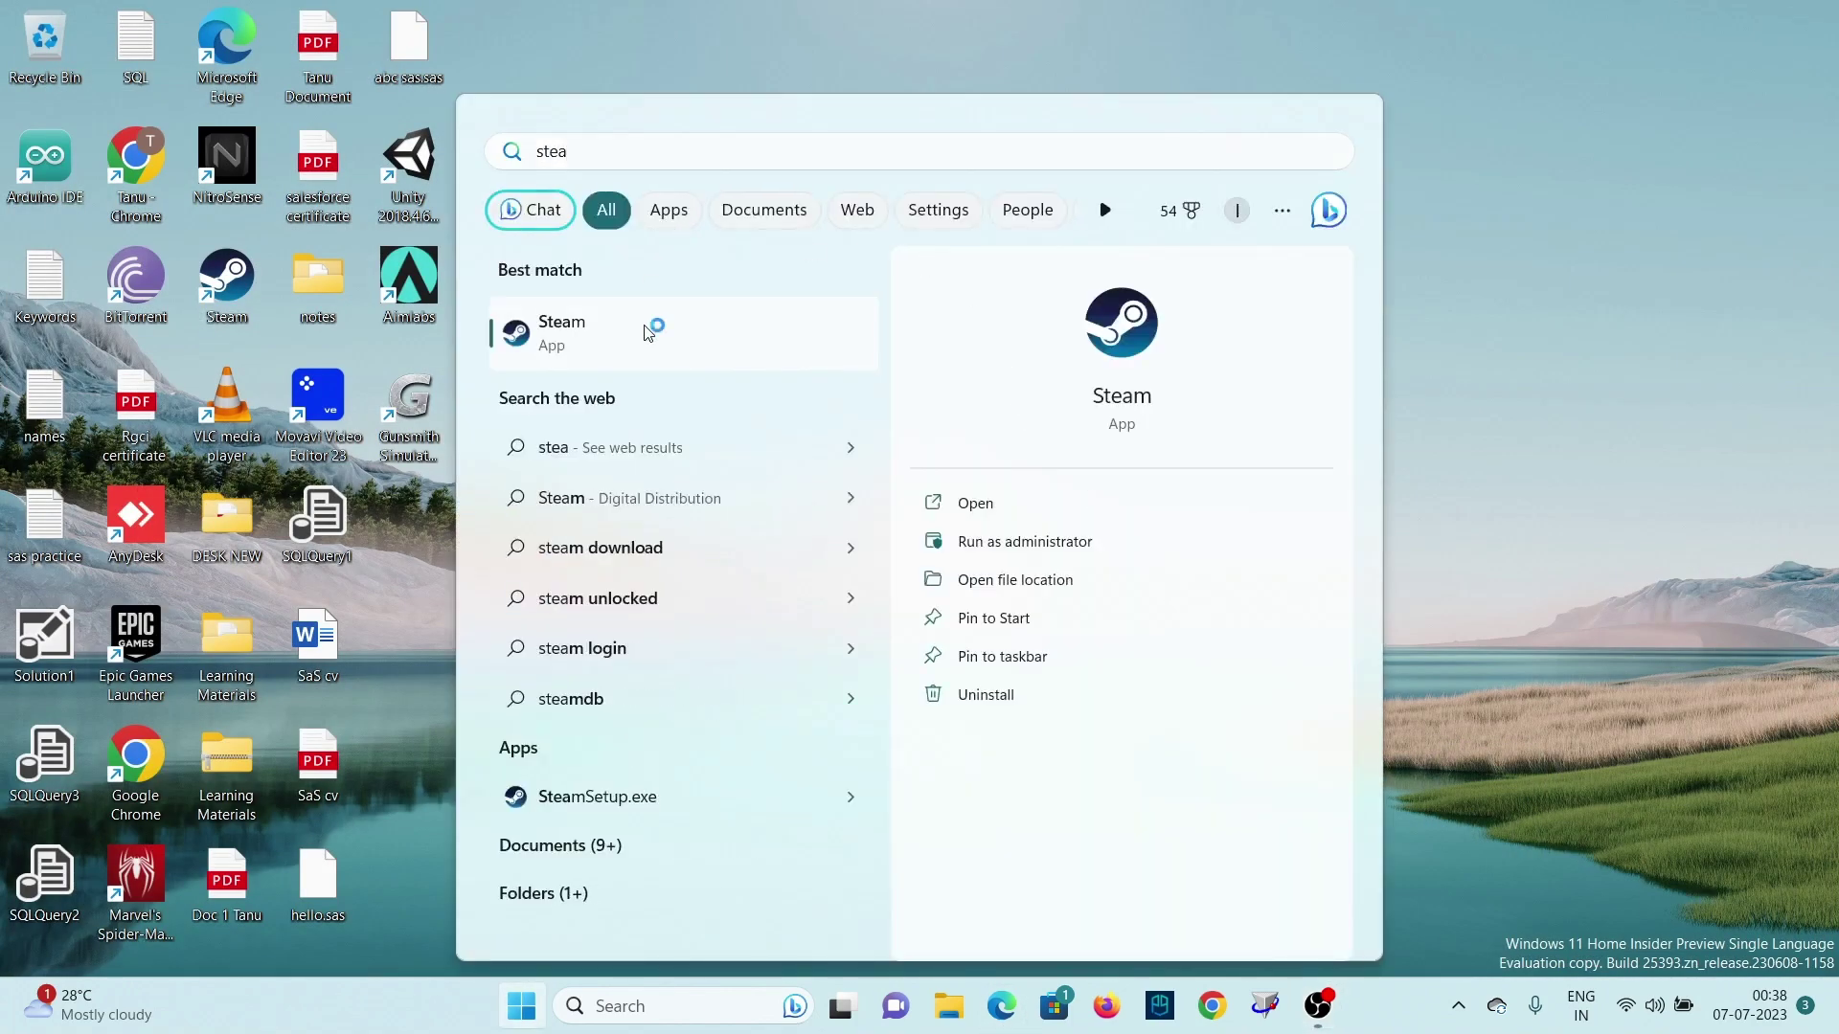
left_click(648, 333)
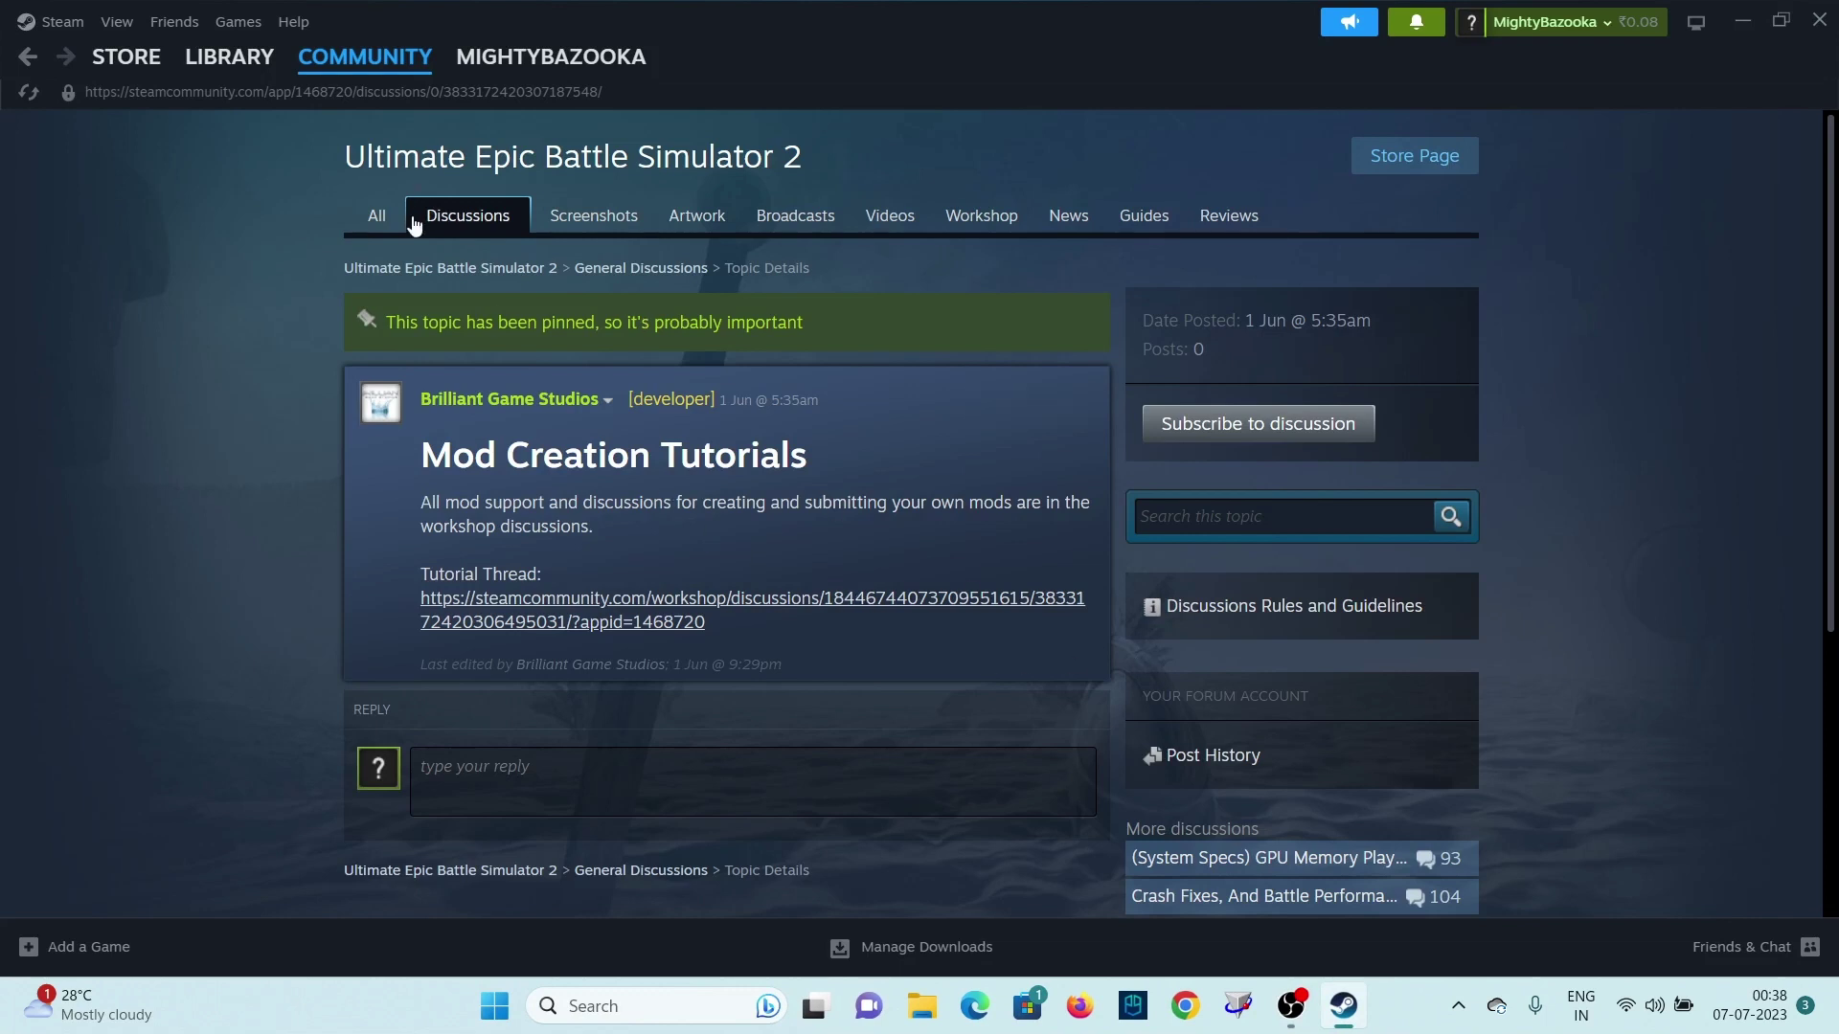
Step: Open the pinned Mod Creation Tutorials topic in the Ultimate Epic Battle Simulator 2 discussions and follow its tutorial thread link
left_click(377, 215)
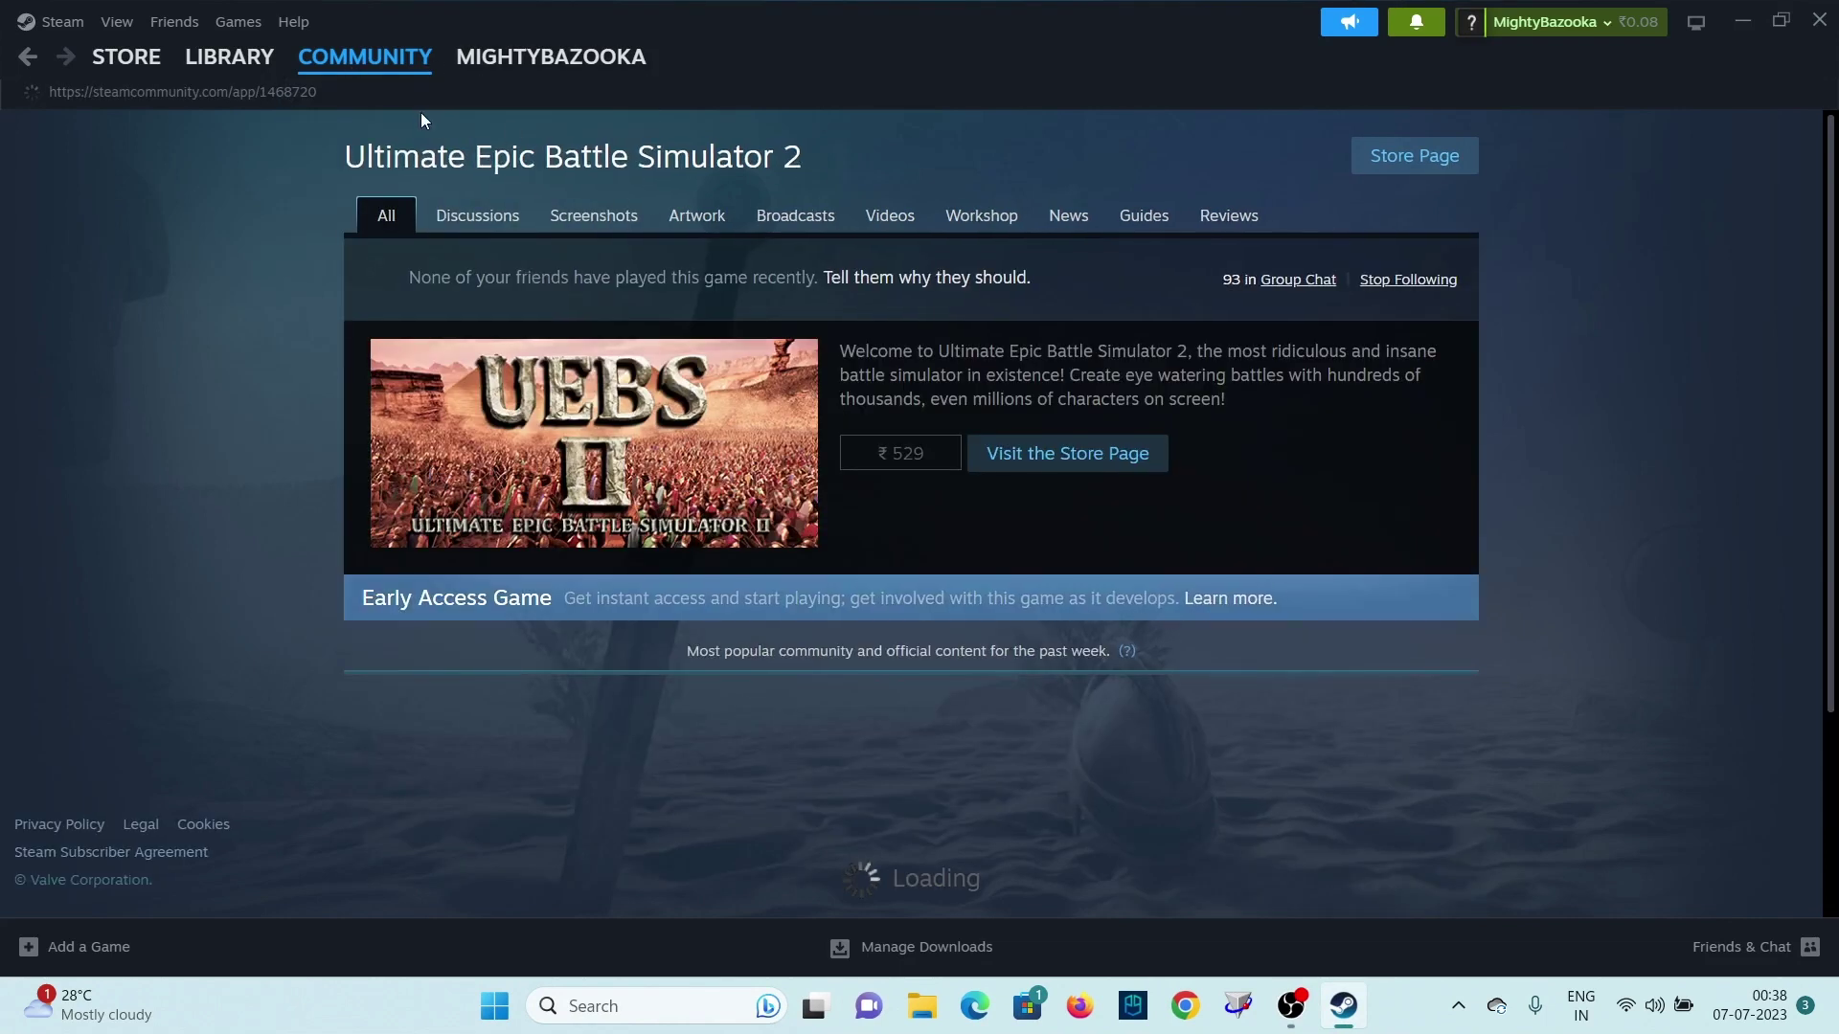
left_click(491, 216)
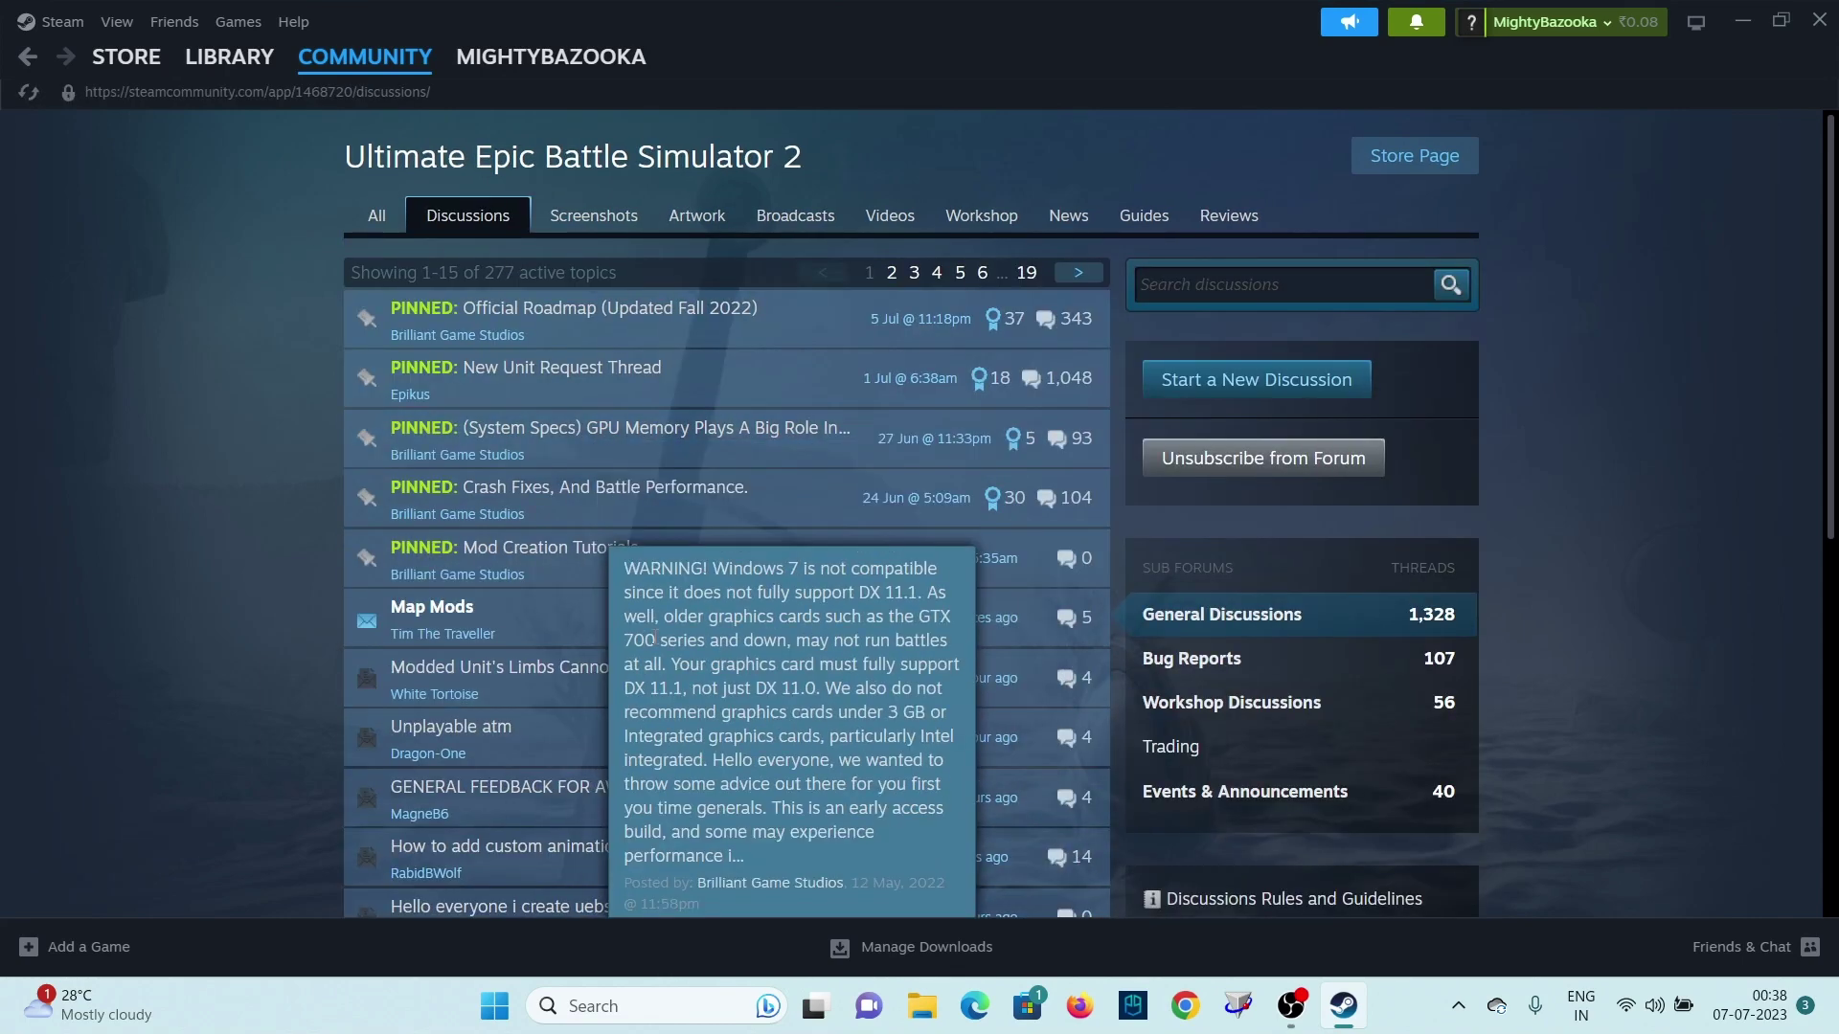
scroll(586, 443, "down", 1)
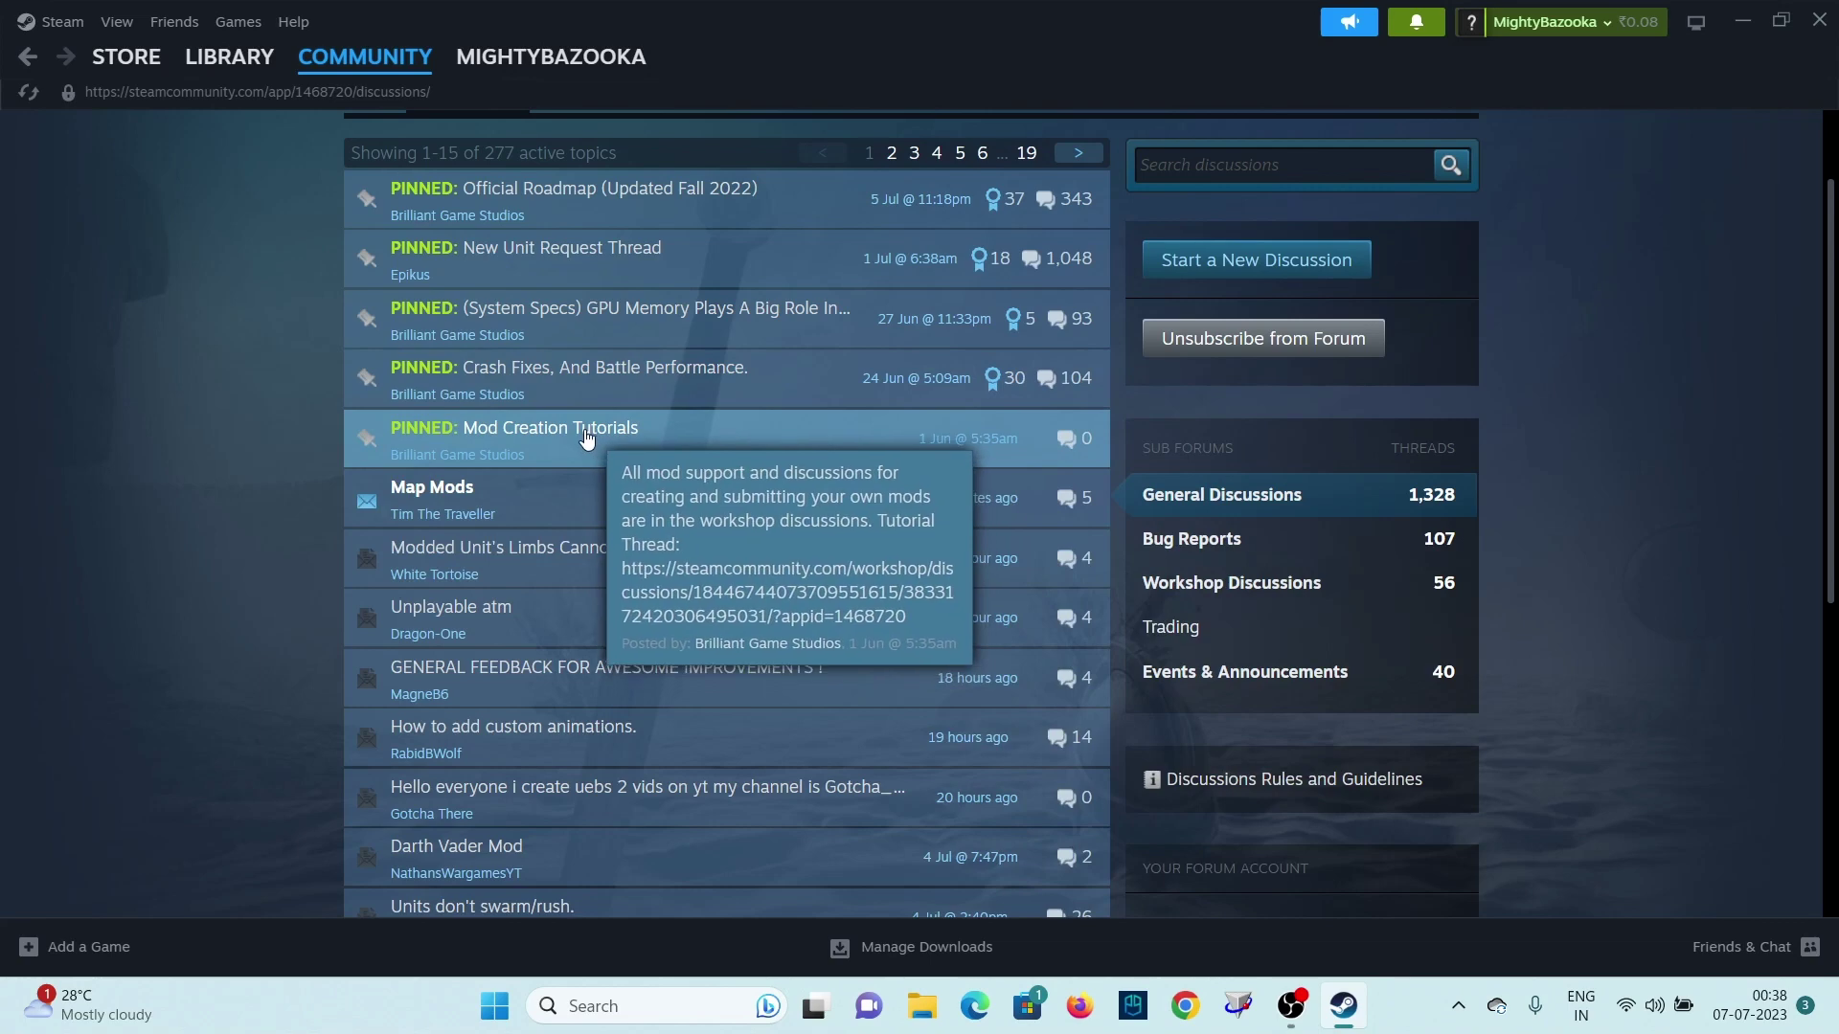
left_click(594, 446)
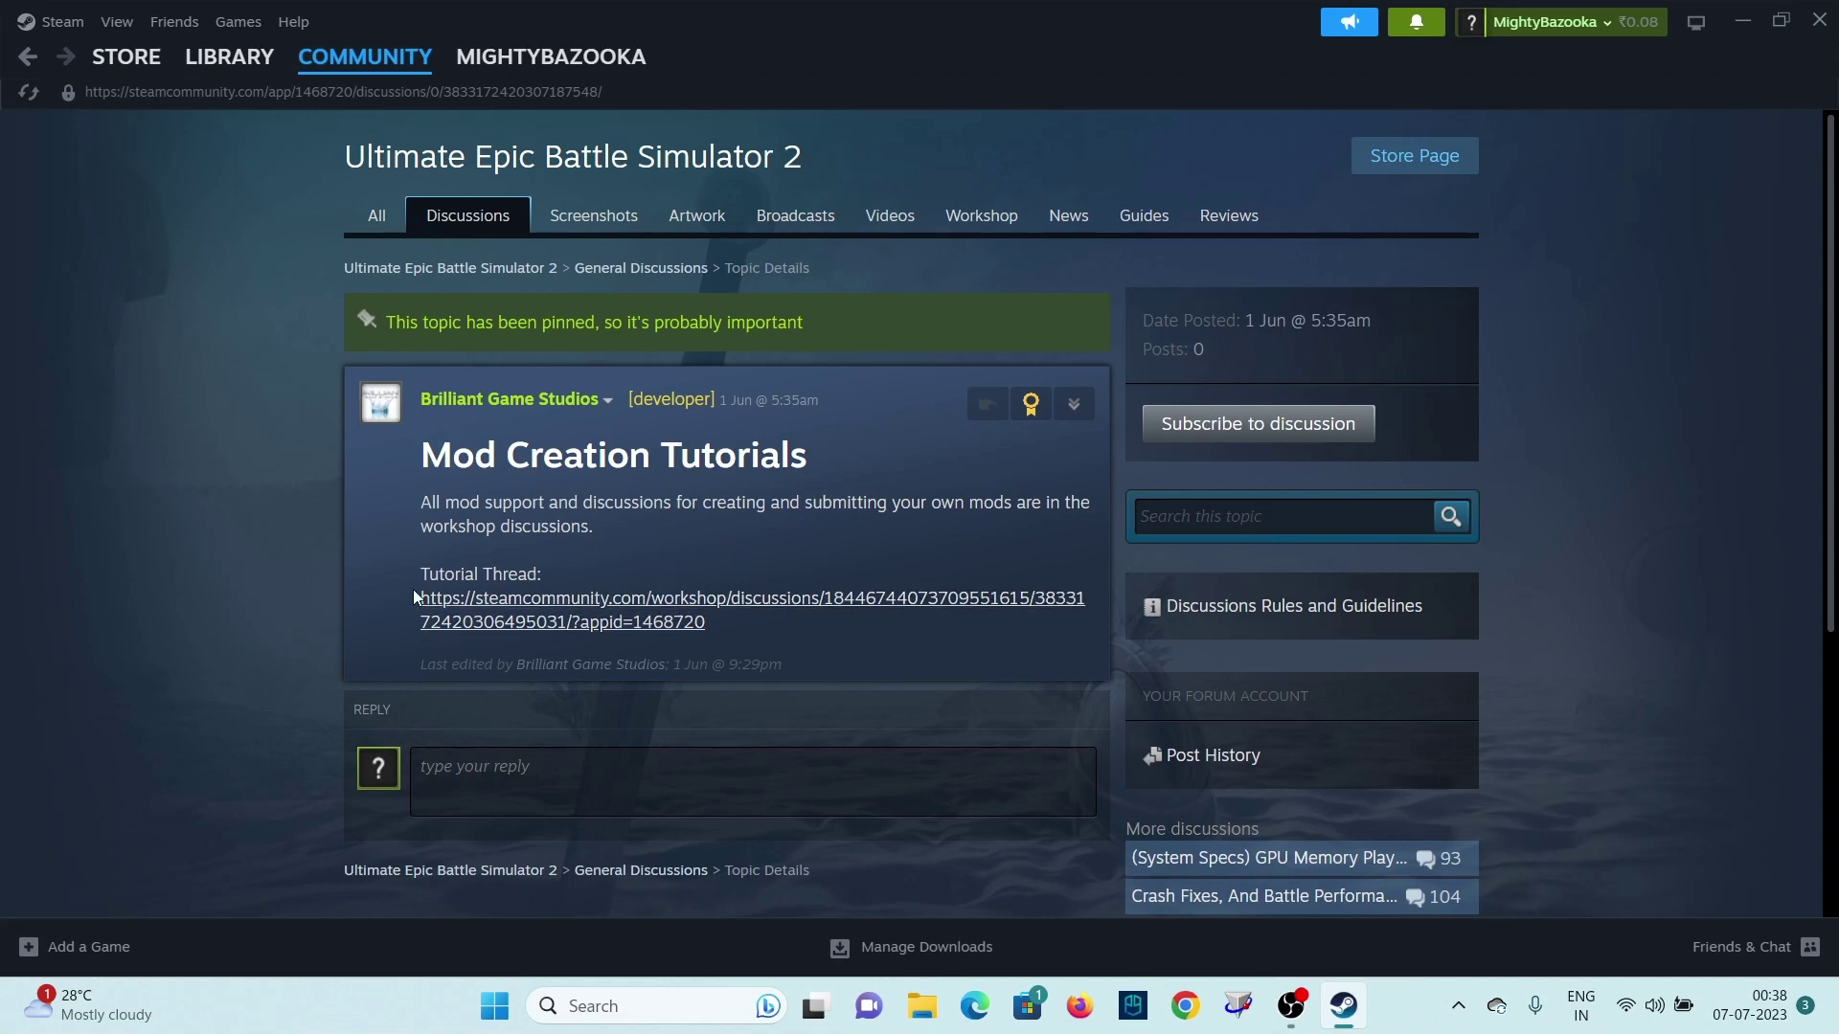
left_click(665, 603)
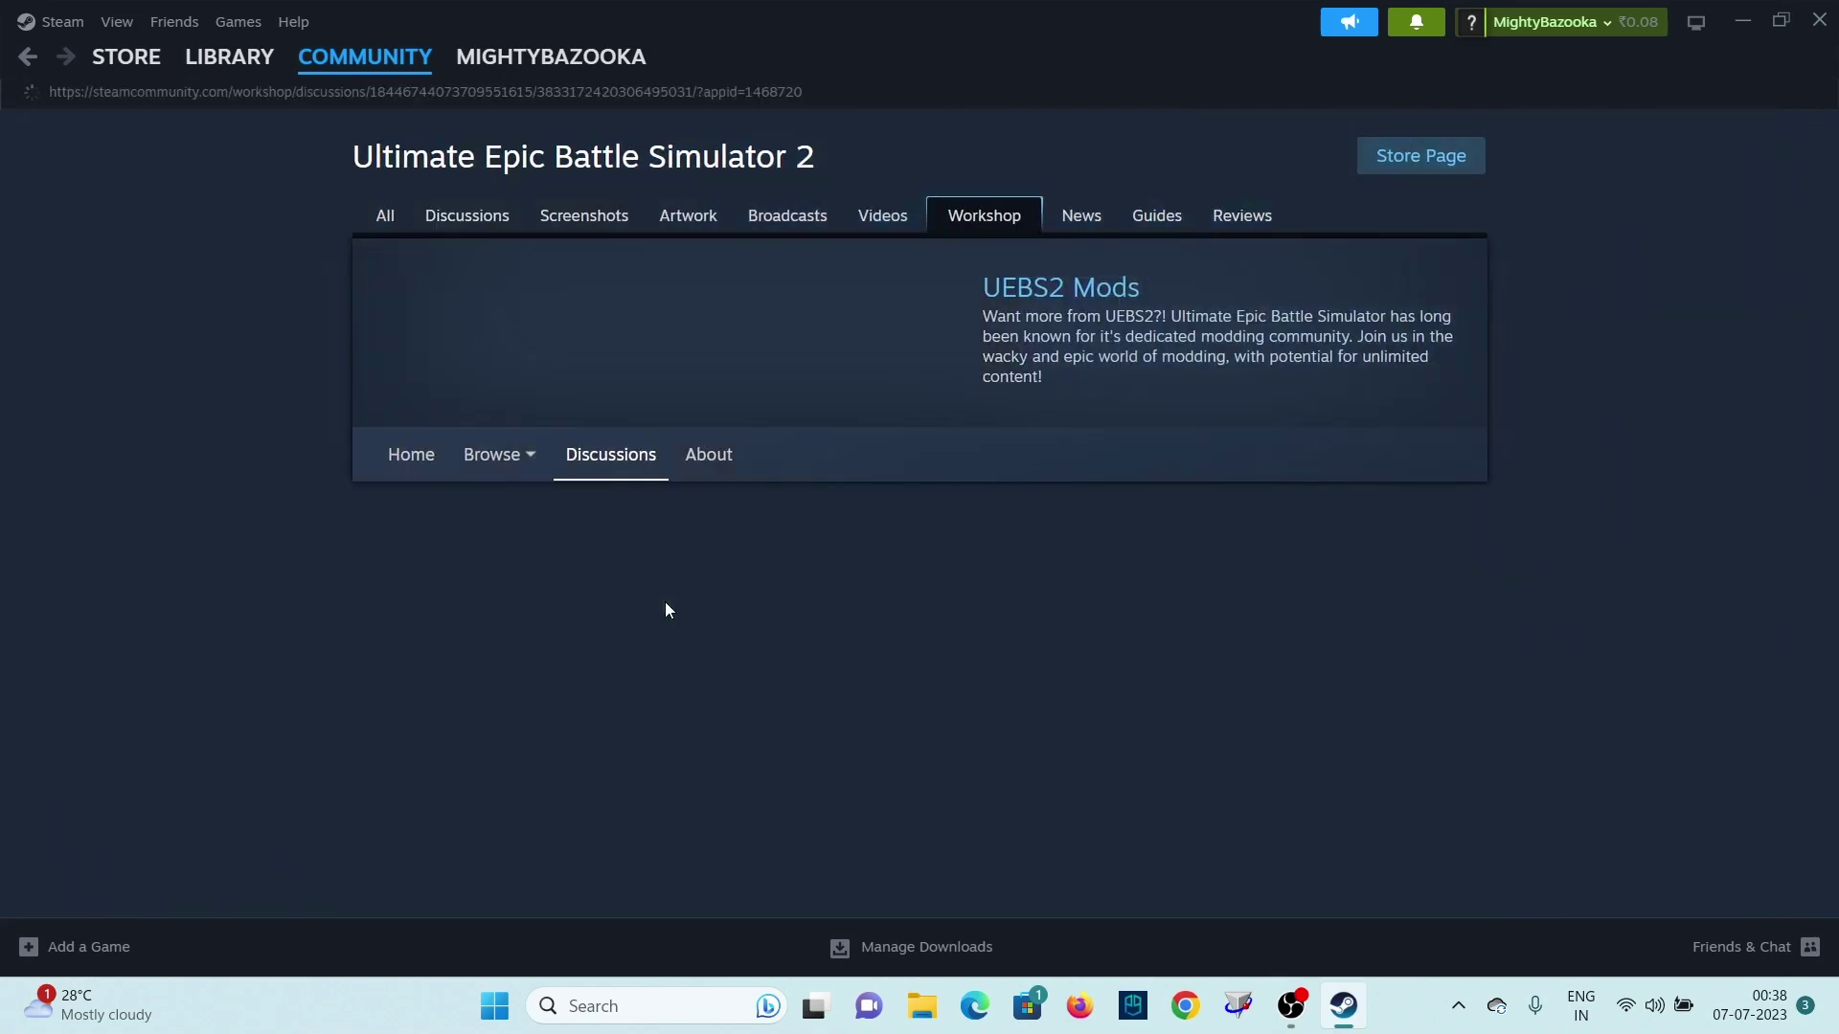
Step: View the external download page for the UEBS2 mod files v0.3 linked in the tutorial thread, and close it
scroll(799, 521, "down", 5)
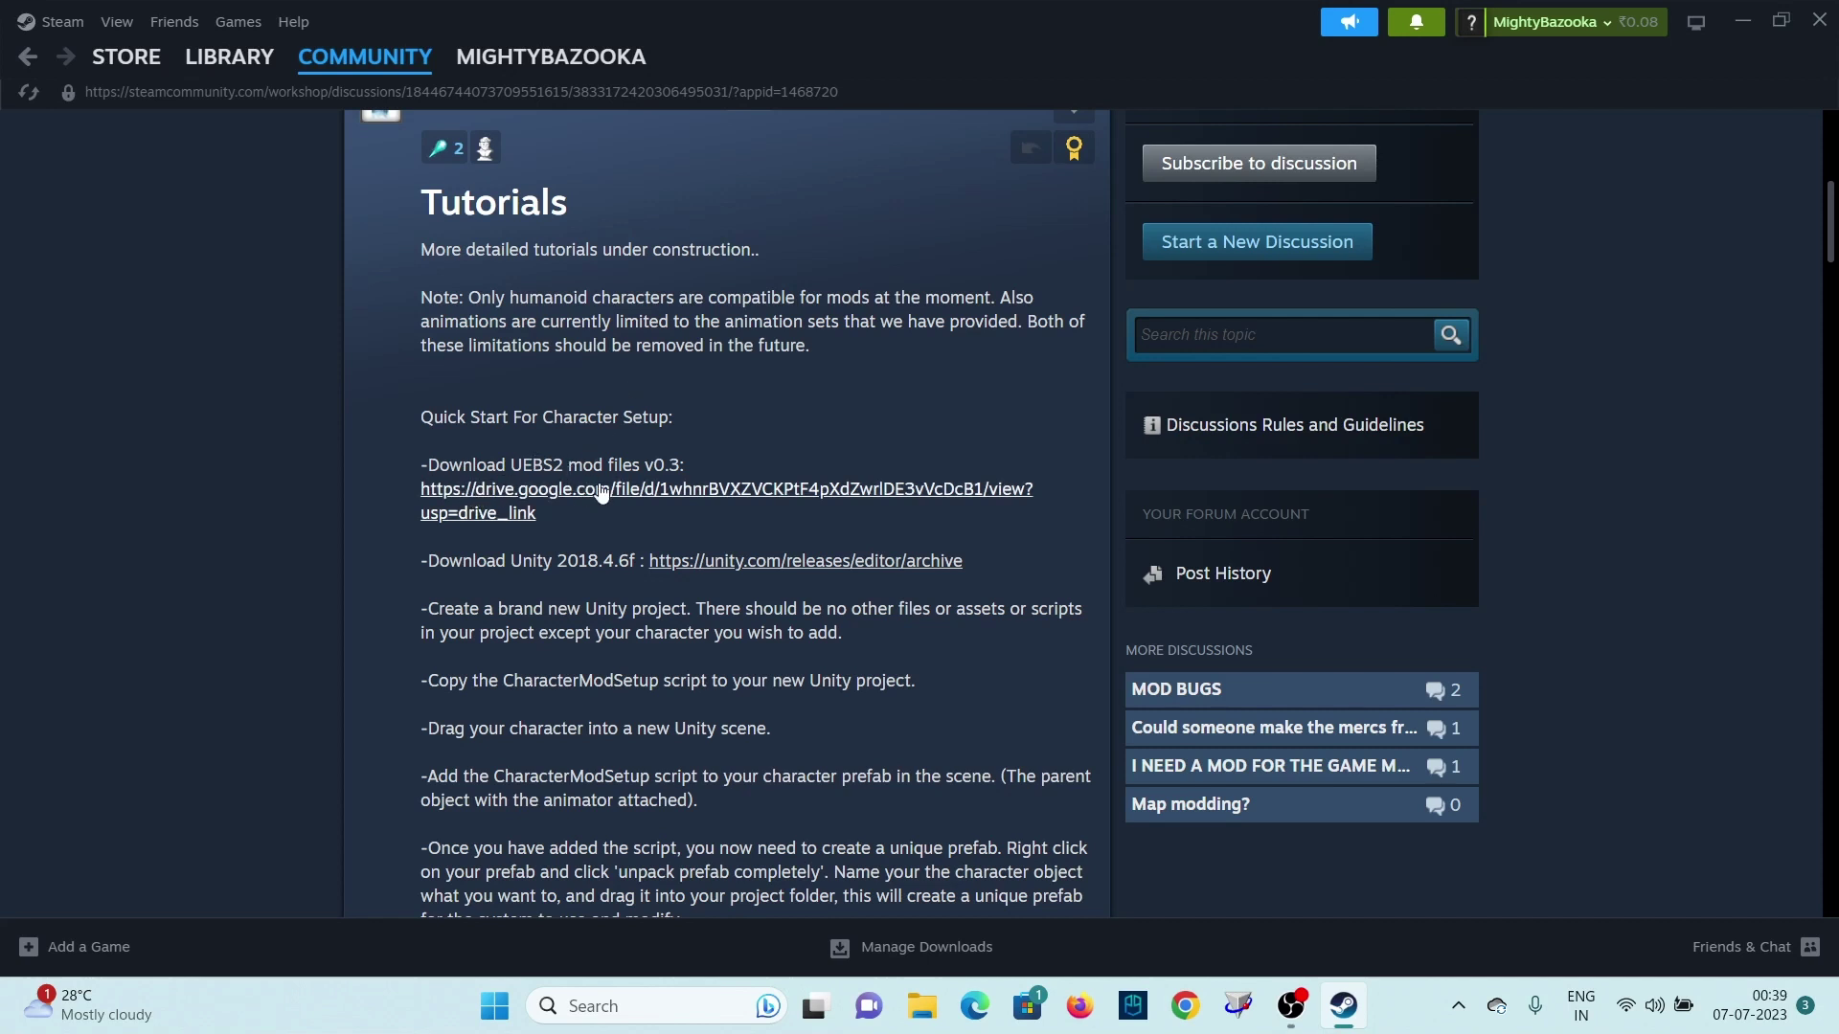
left_click(665, 493)
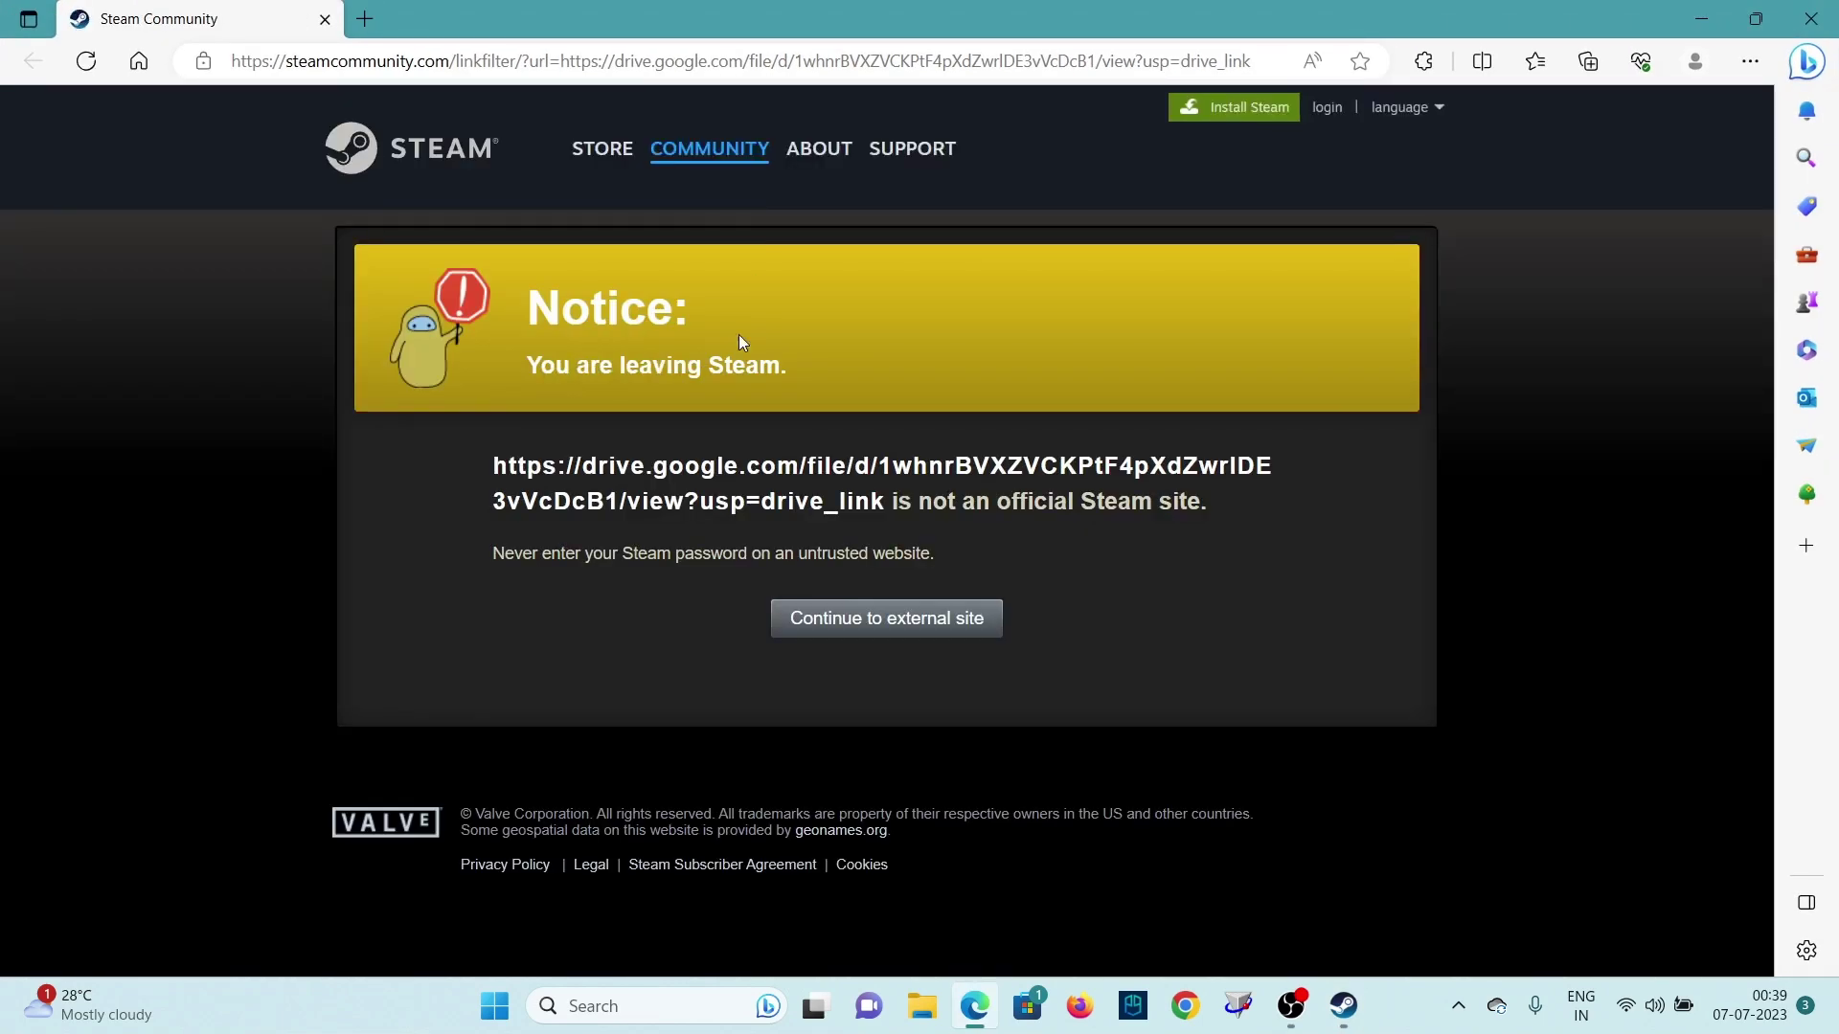
left_click(850, 639)
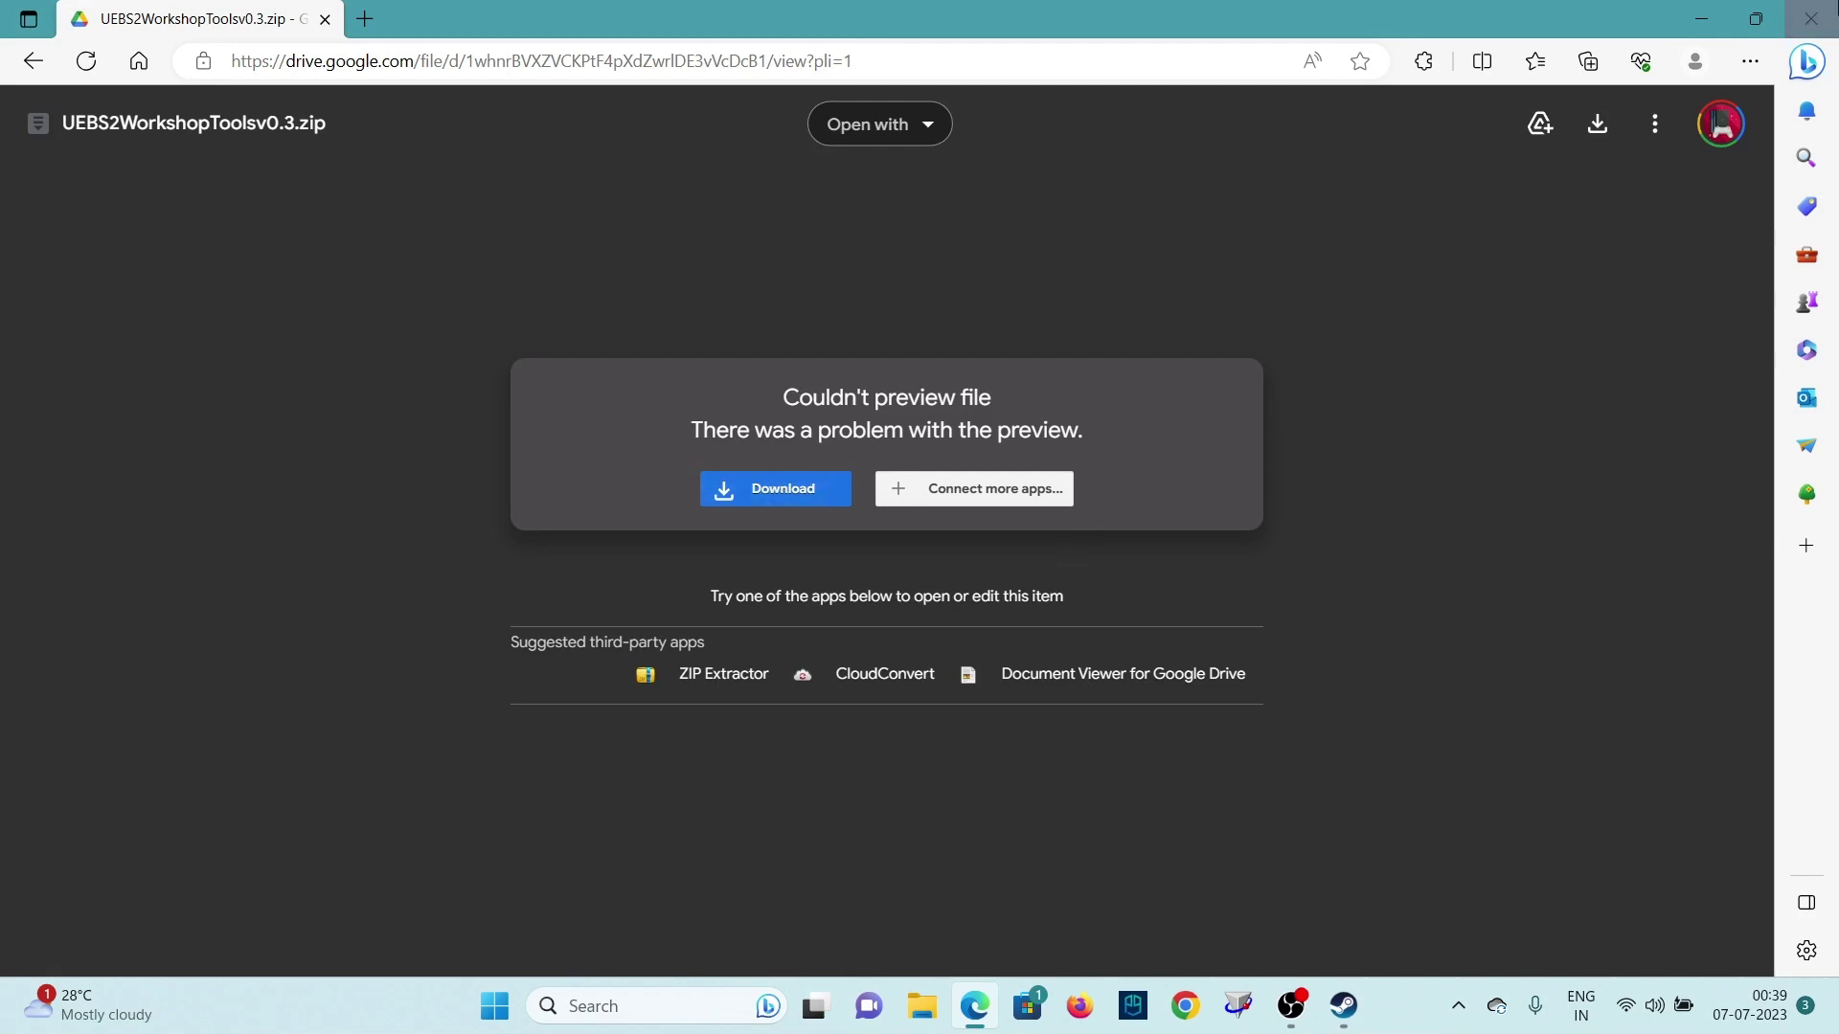
left_click(1808, 21)
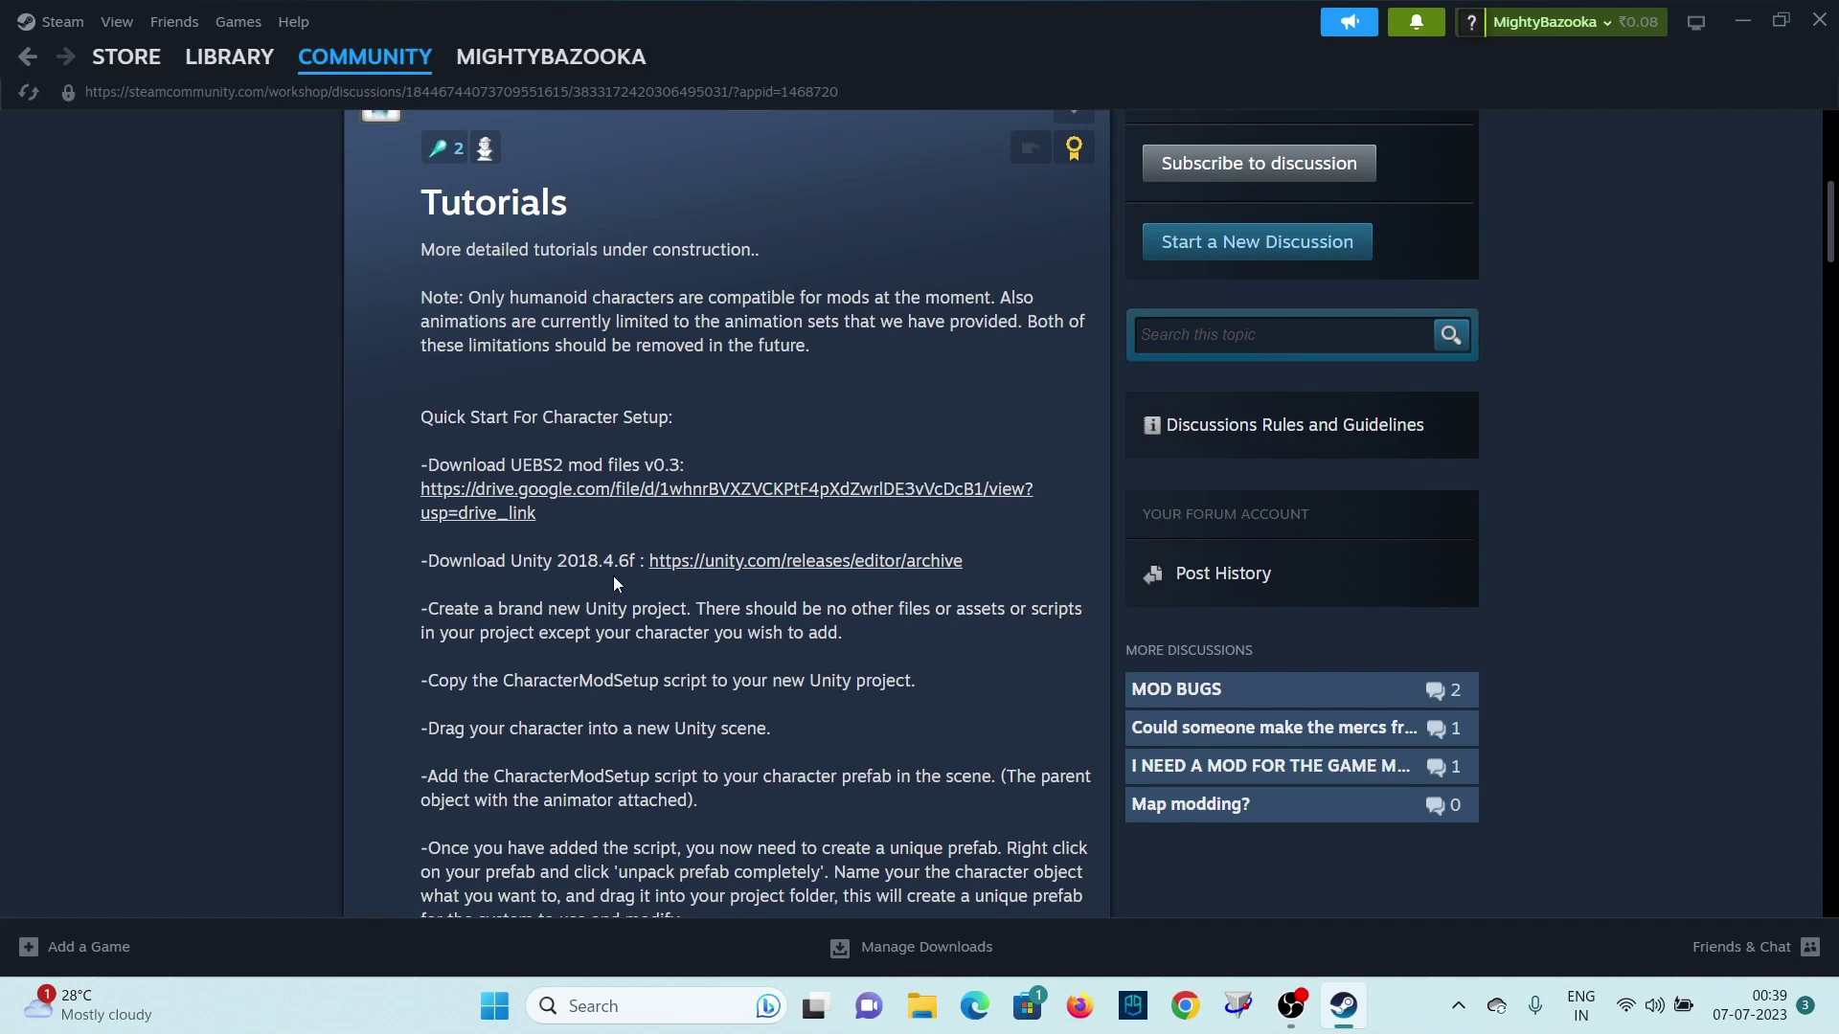
Step: Open the Unity download archive from the tutorial thread and locate Unity 2018.4.6 among the 2018.X releases
left_click(756, 568)
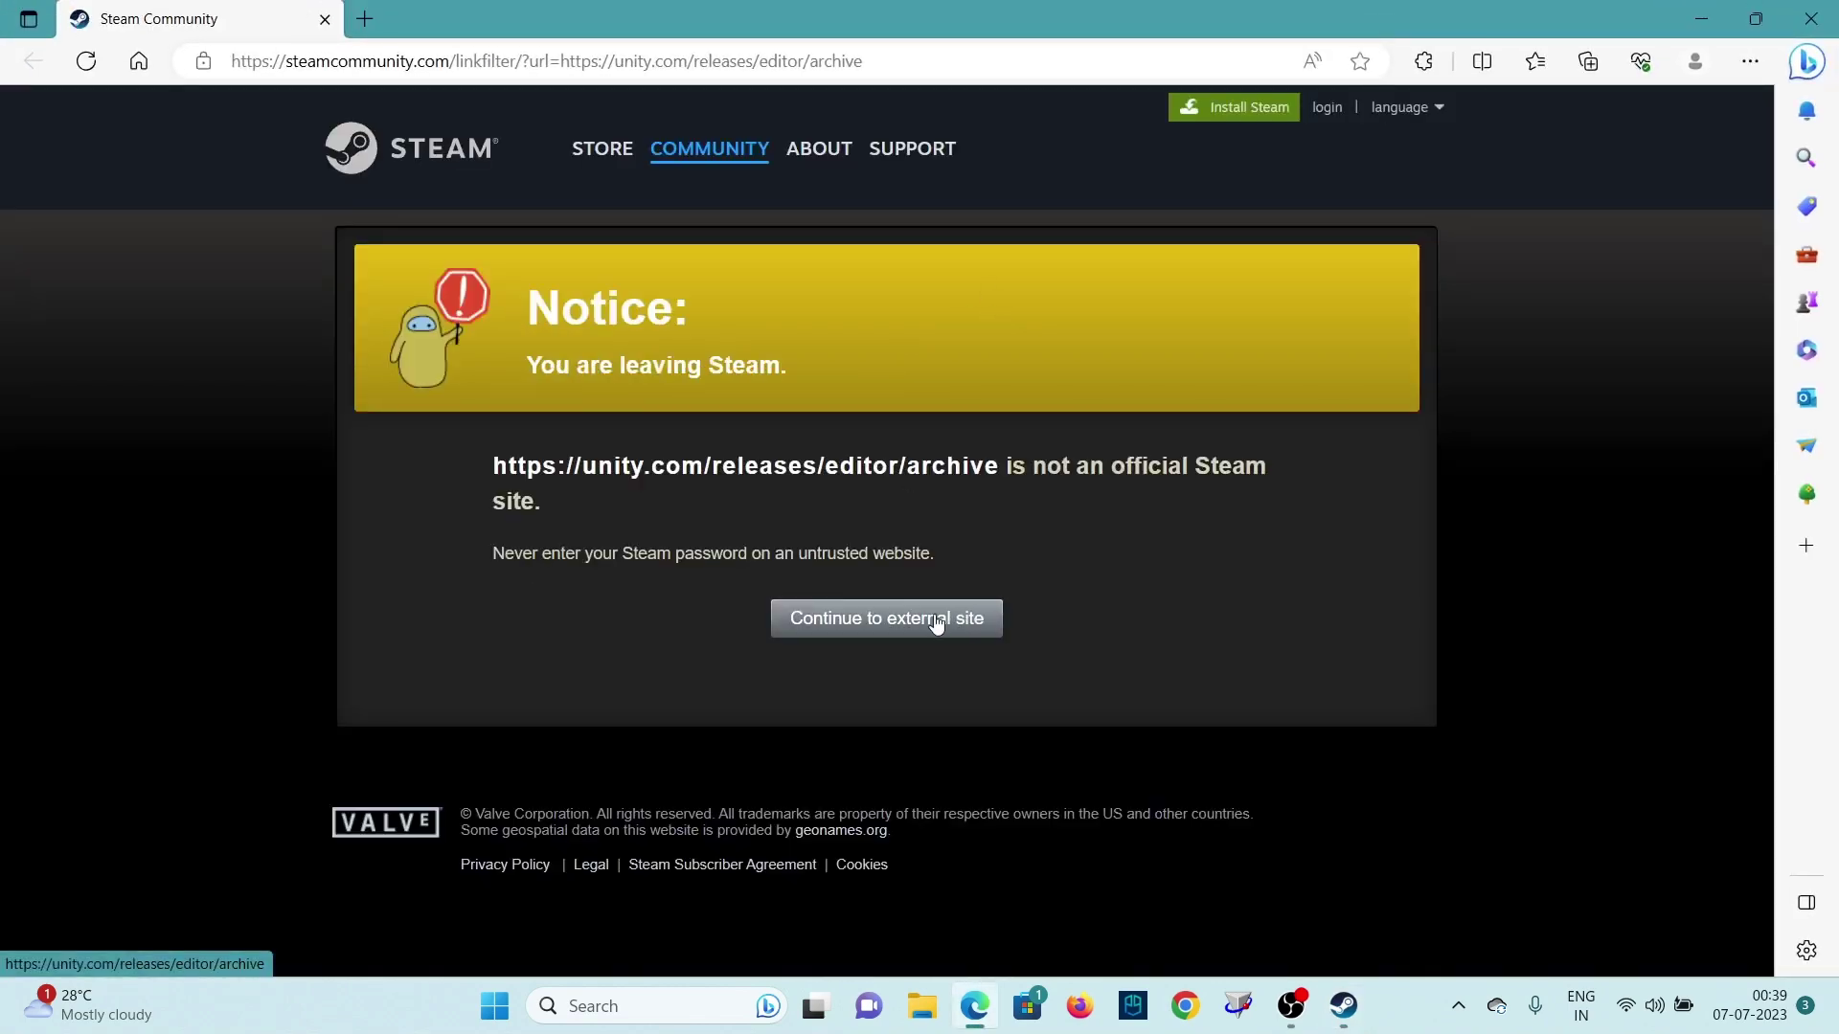
left_click(931, 623)
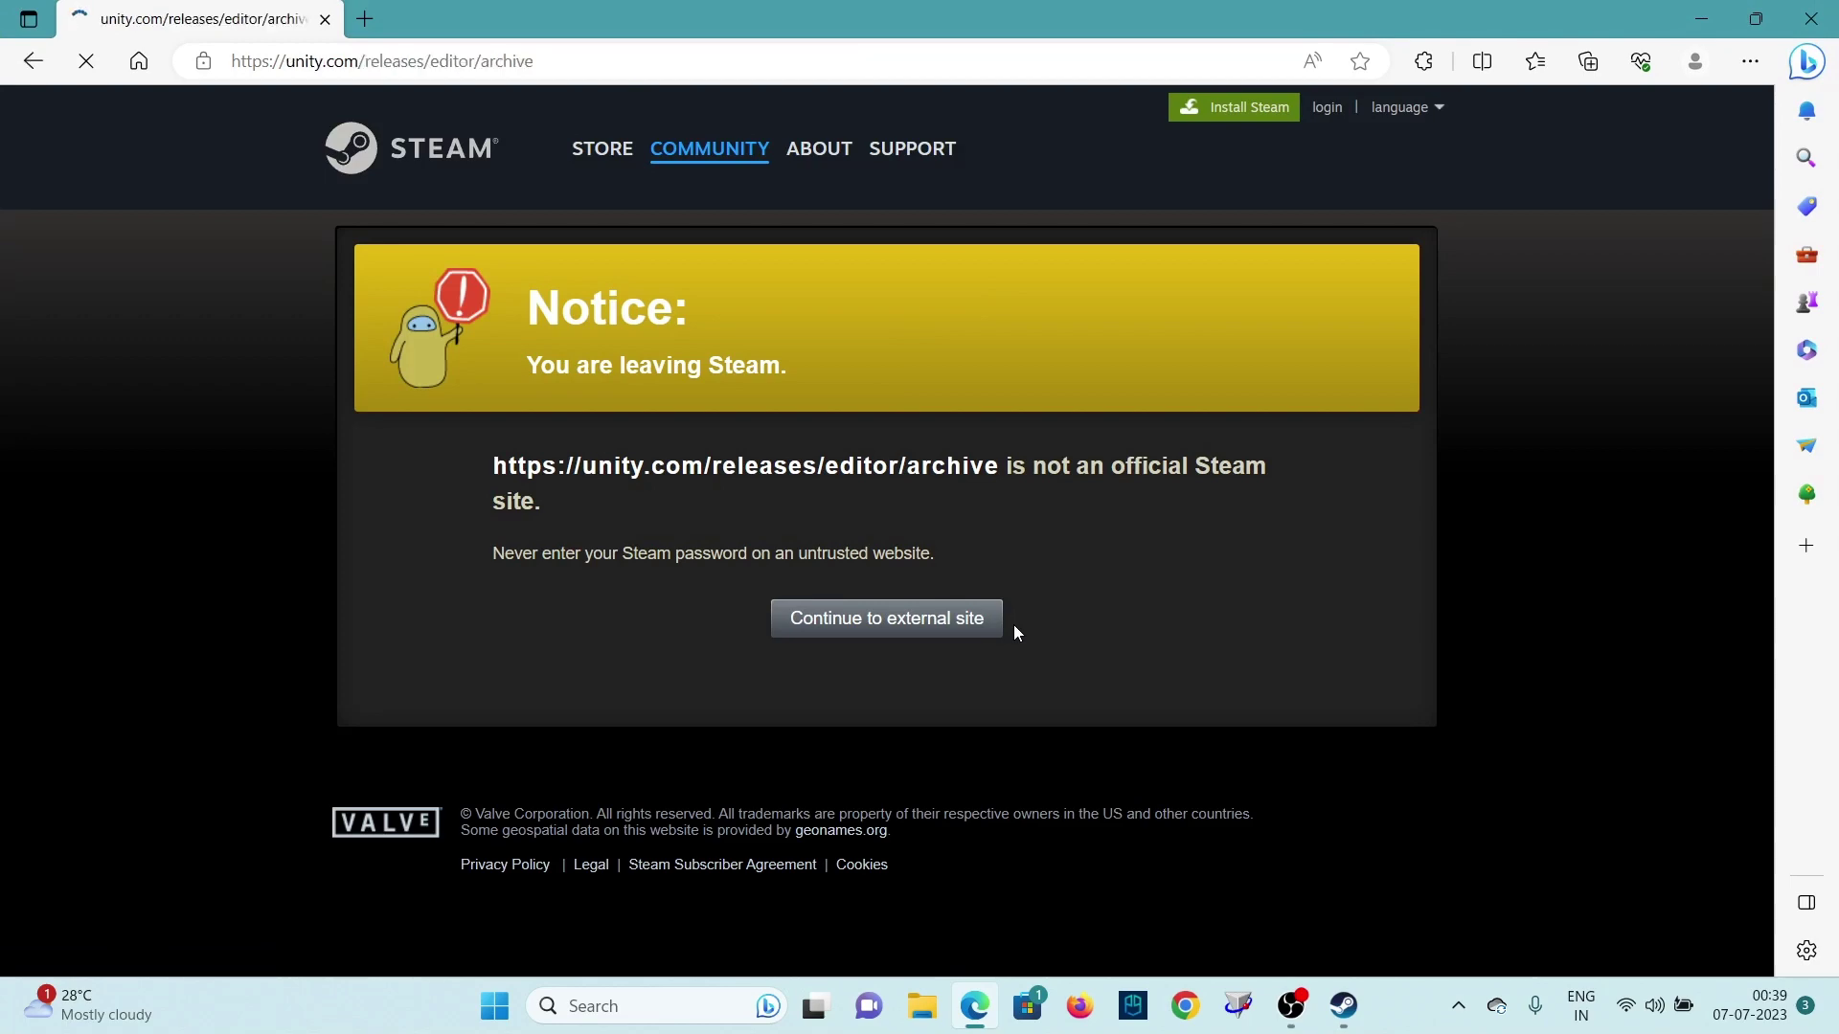
scroll(583, 482, "down", 5)
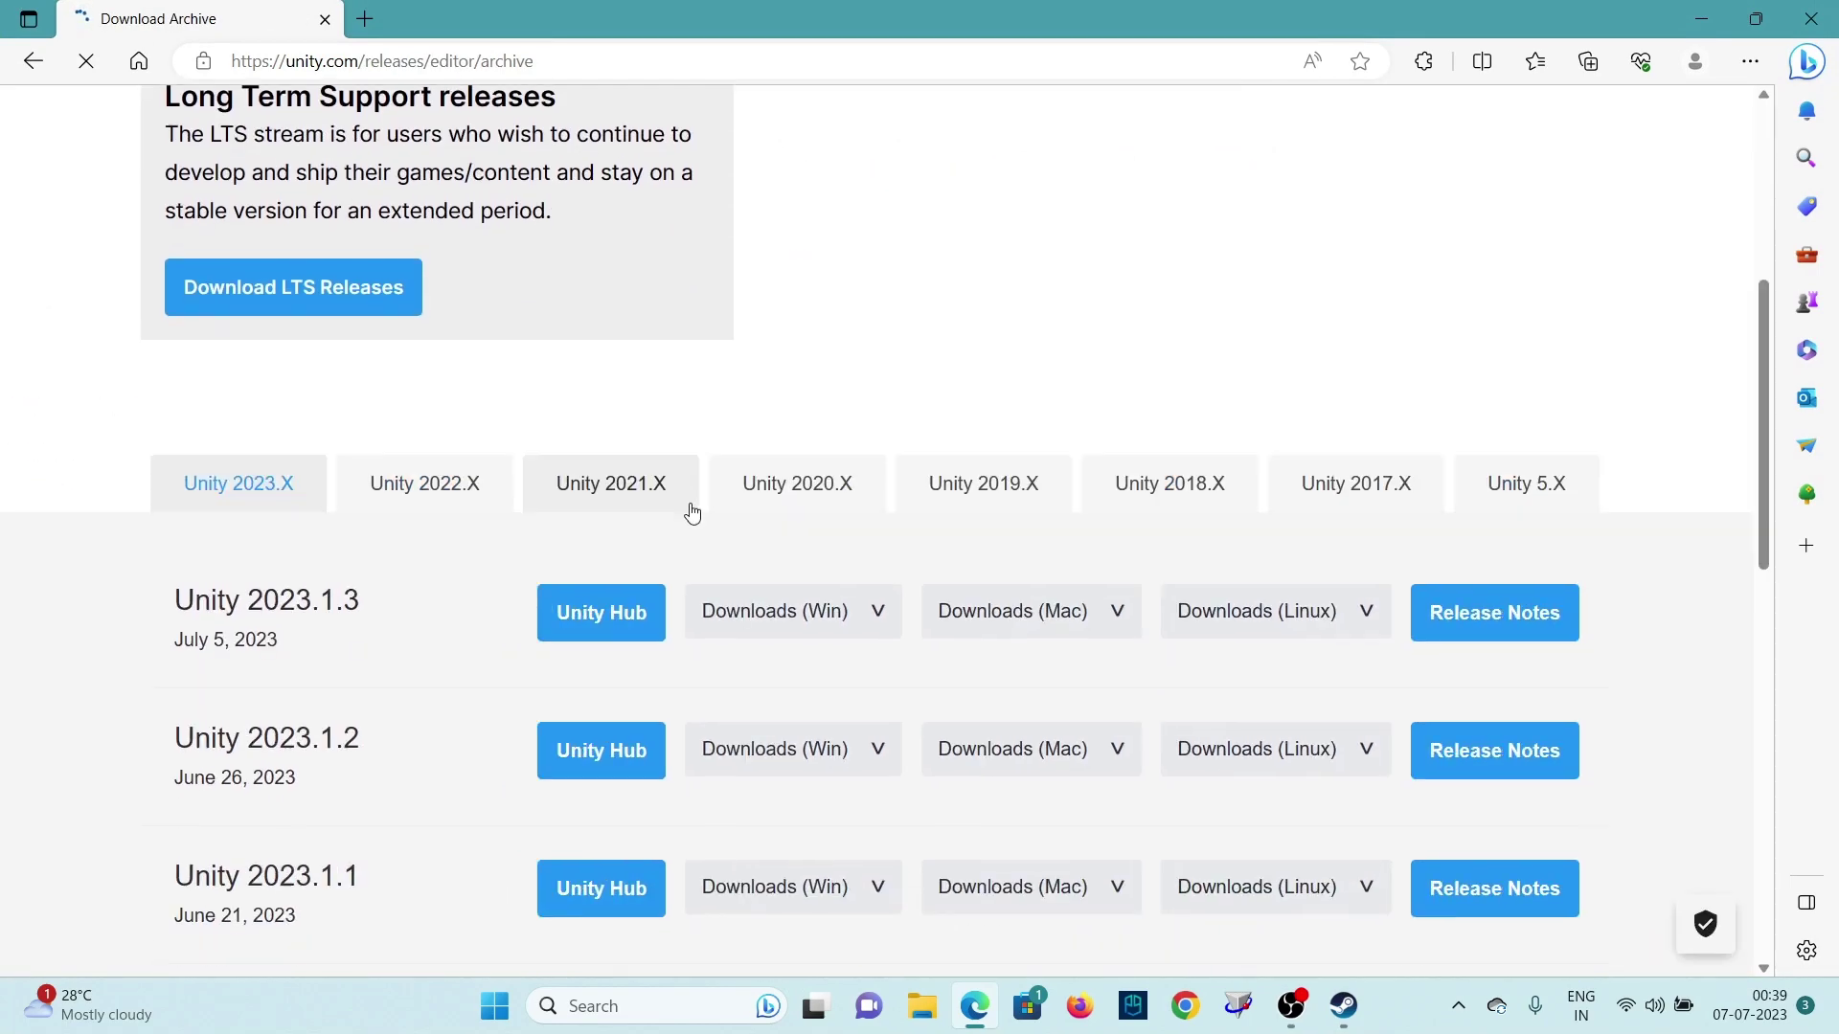
scroll(546, 526, "down", 5)
scroll(706, 480, "up", 5)
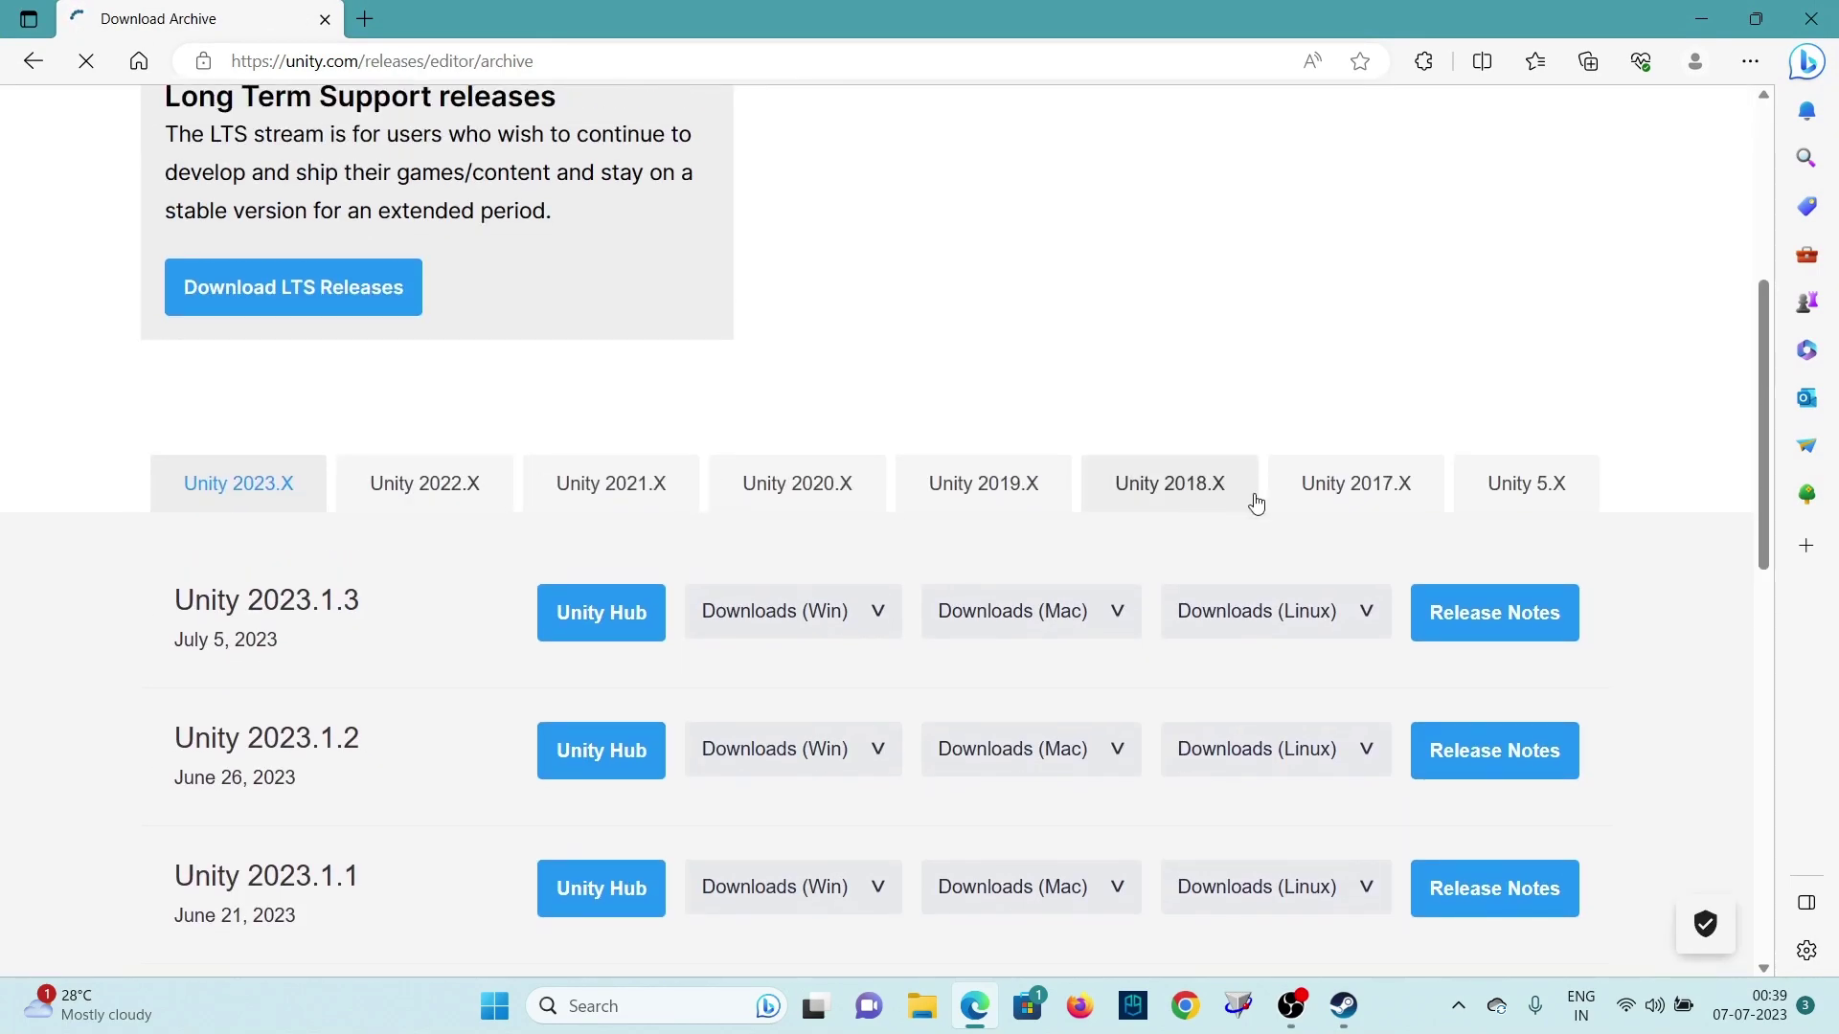
left_click(1177, 504)
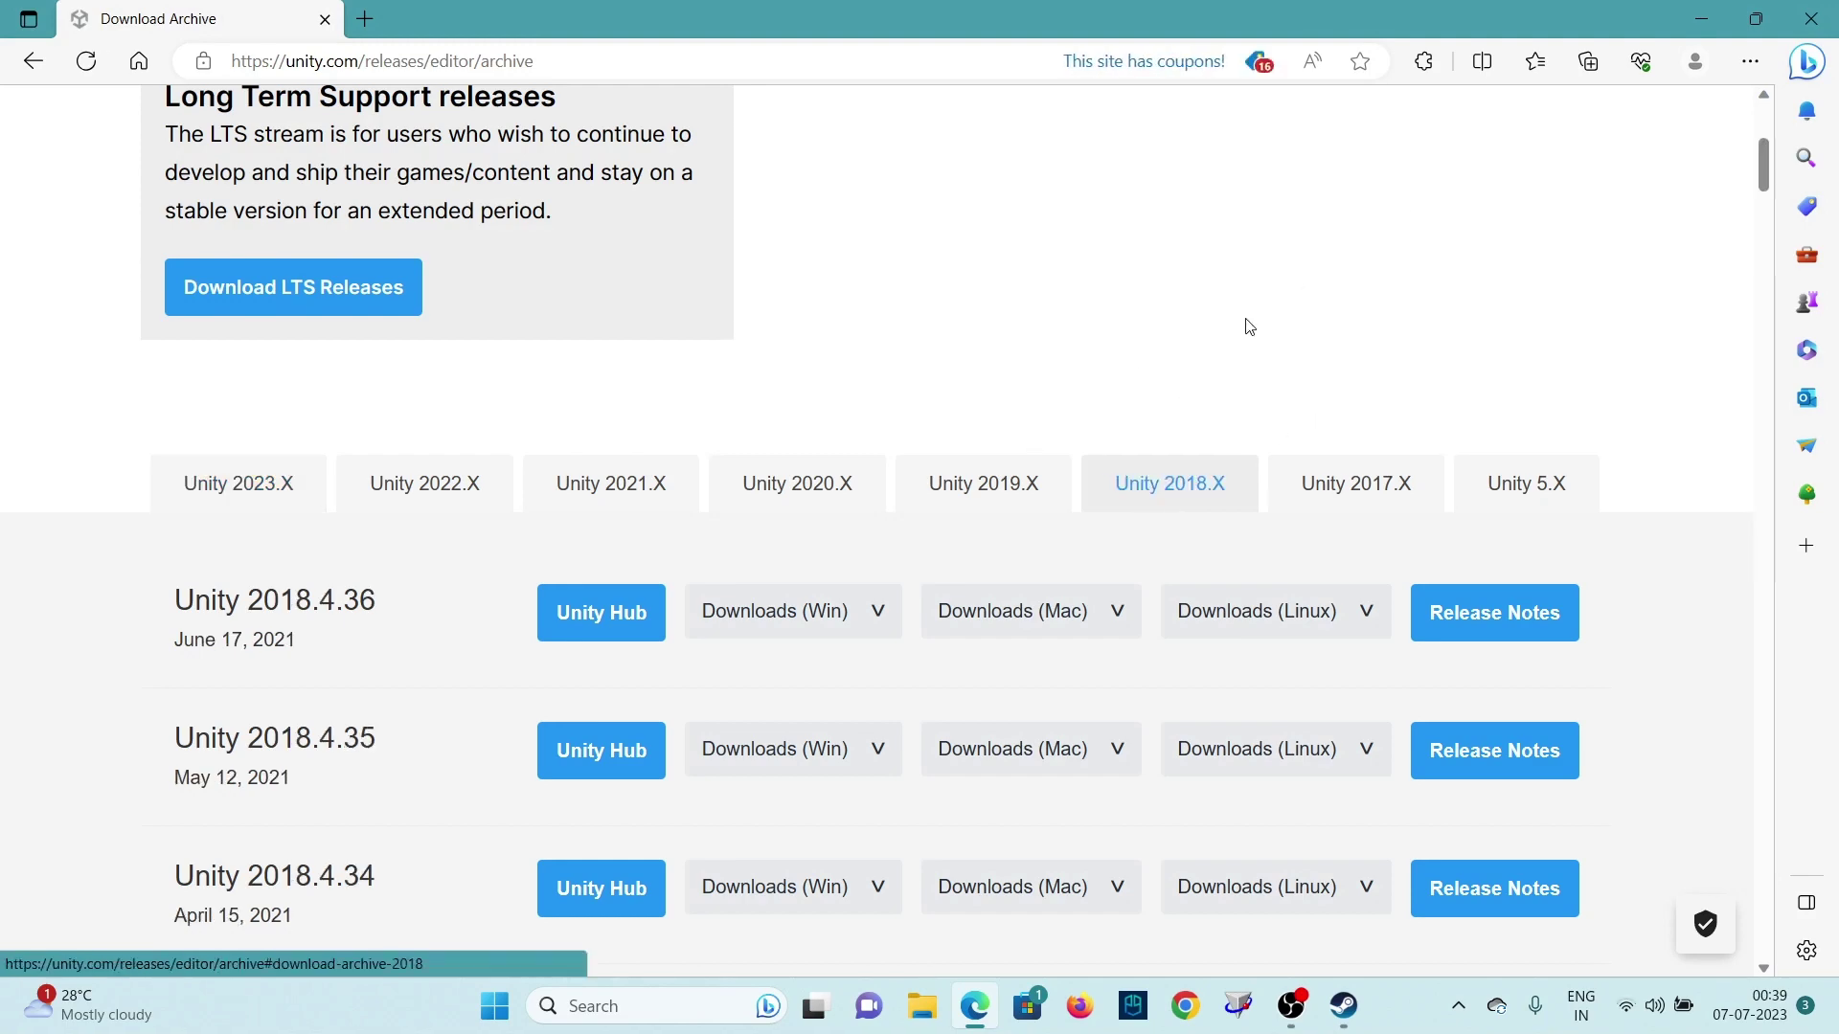
scroll(1225, 326, "down", 15)
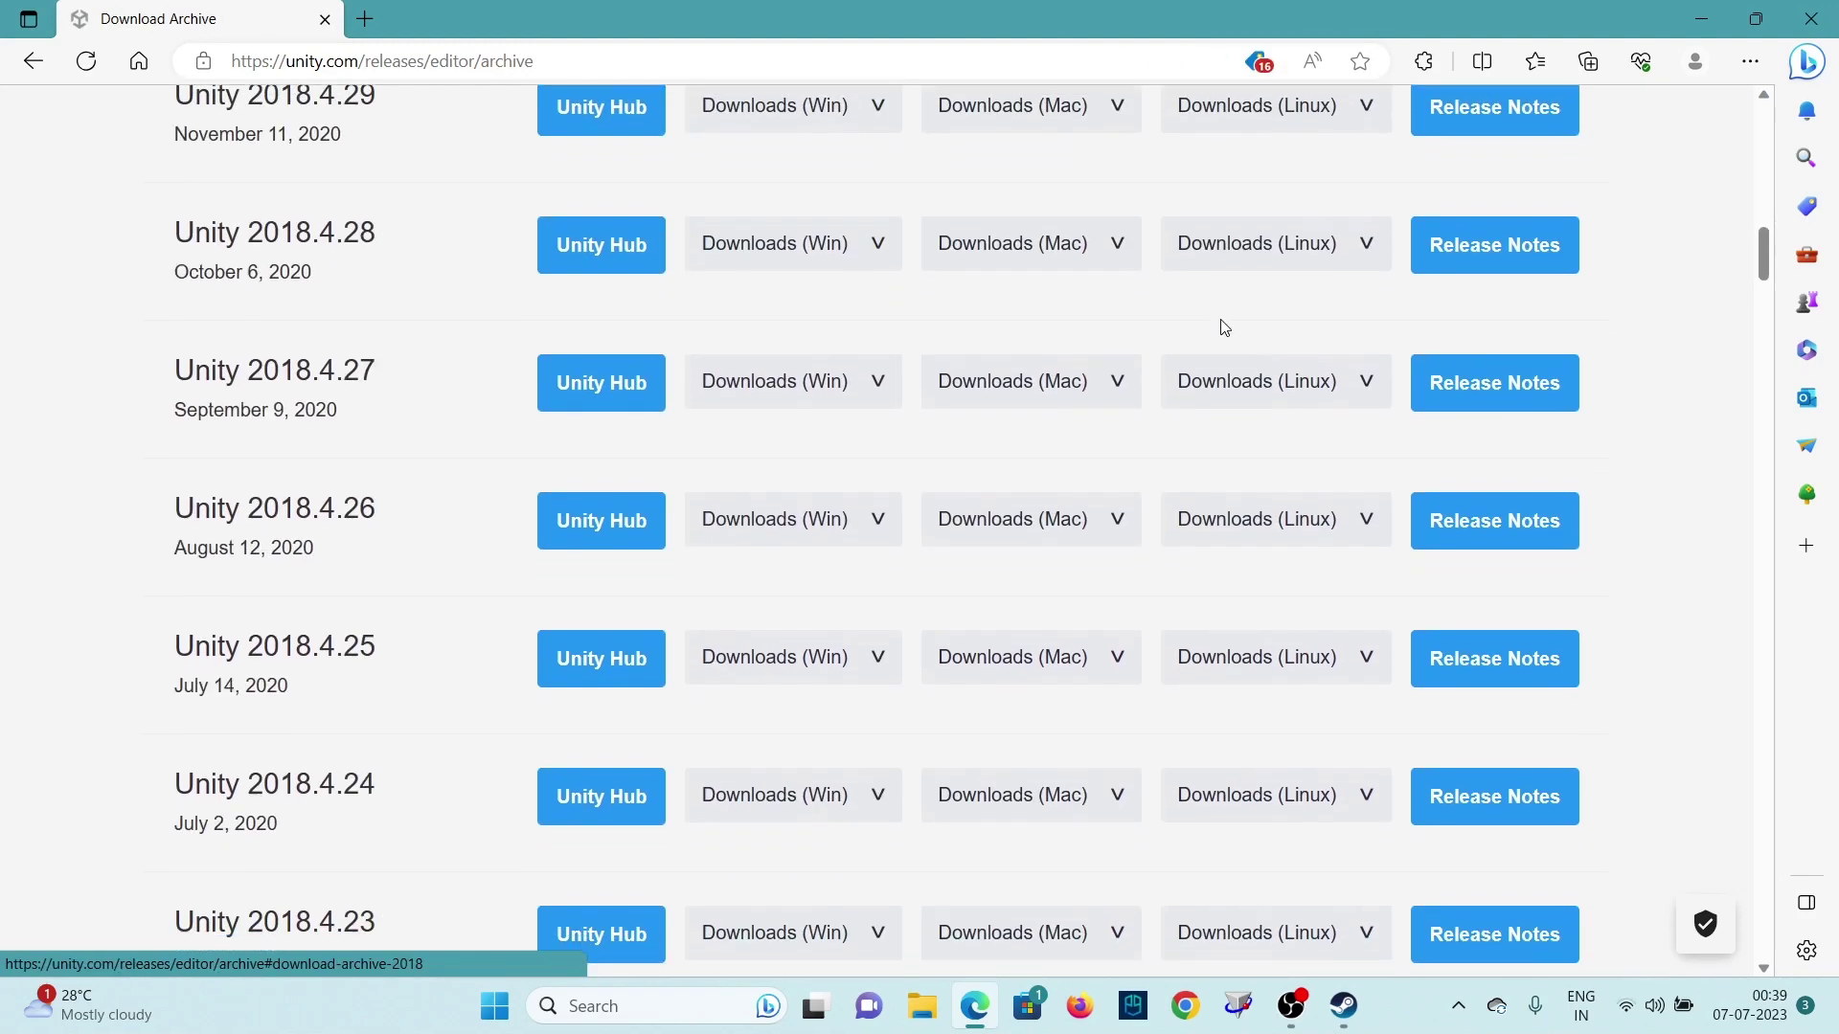
scroll(1224, 327, "down", 18)
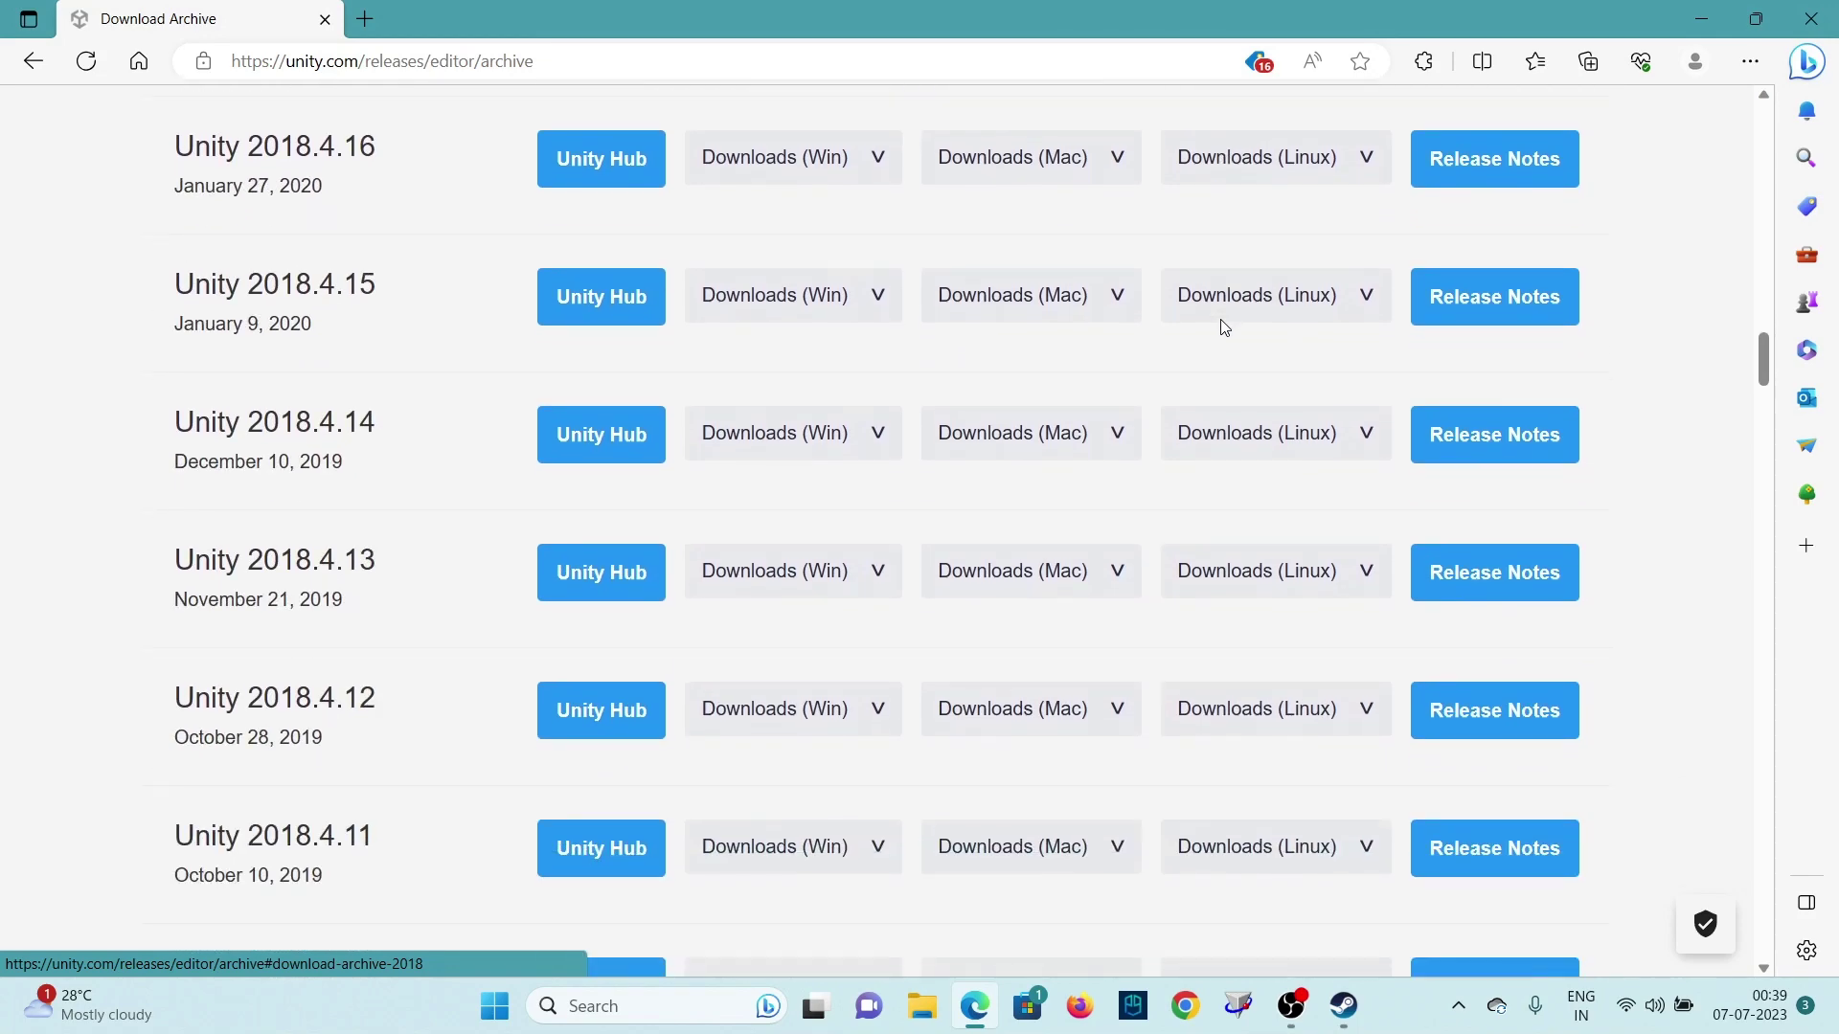
scroll(1225, 327, "down", 10)
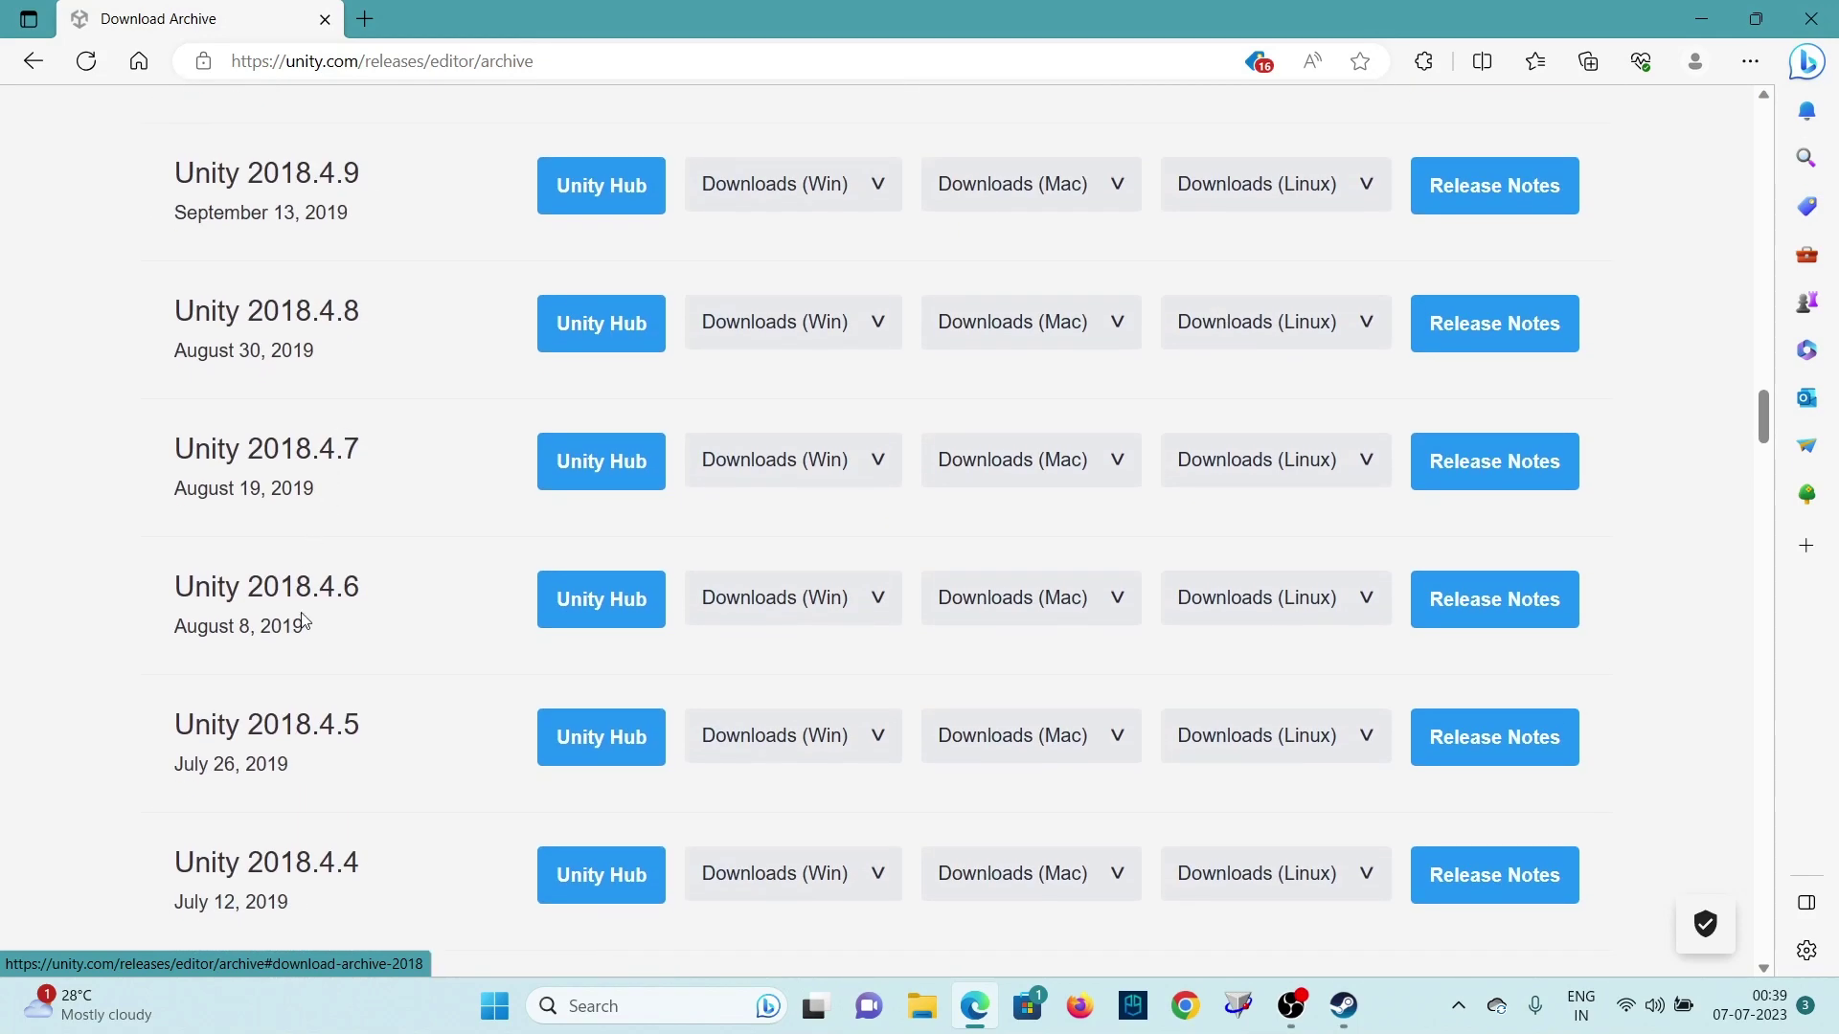
Step: Check the Unity version required by the Steam tutorial thread against the archive list, and close the browser
key("alt+Tab")
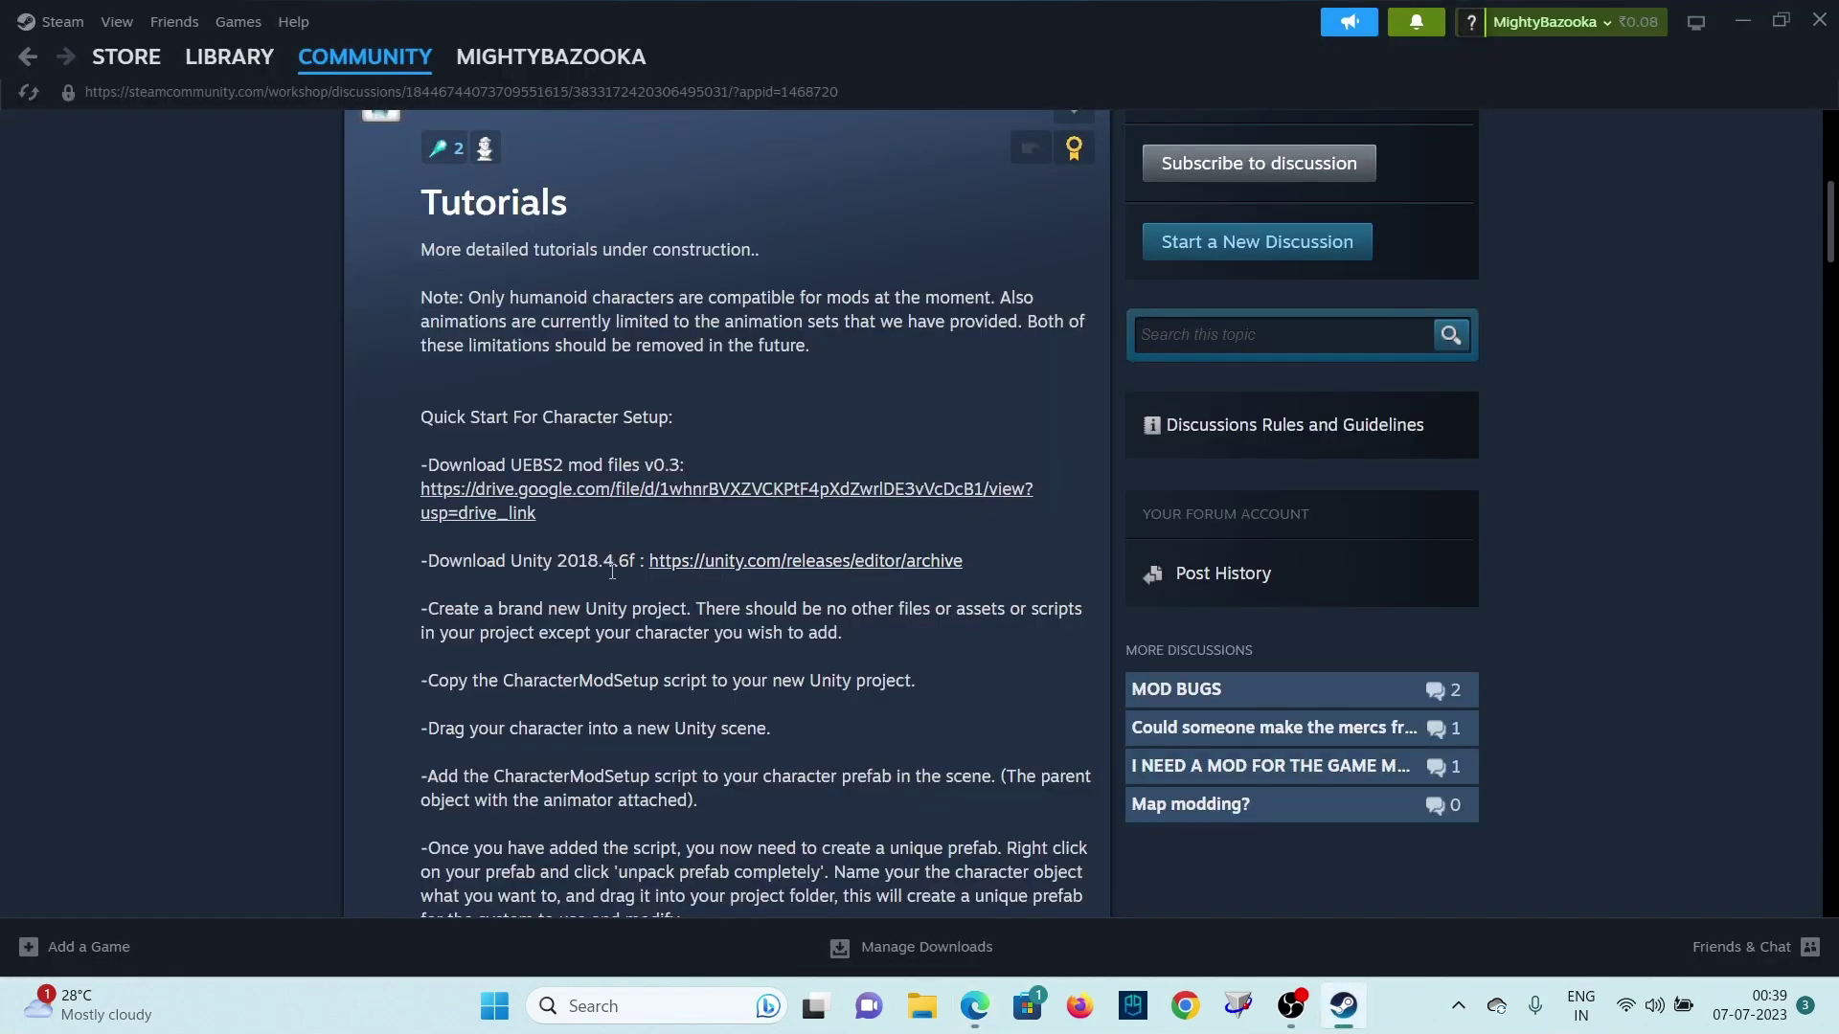
left_click_drag(563, 562, 631, 562)
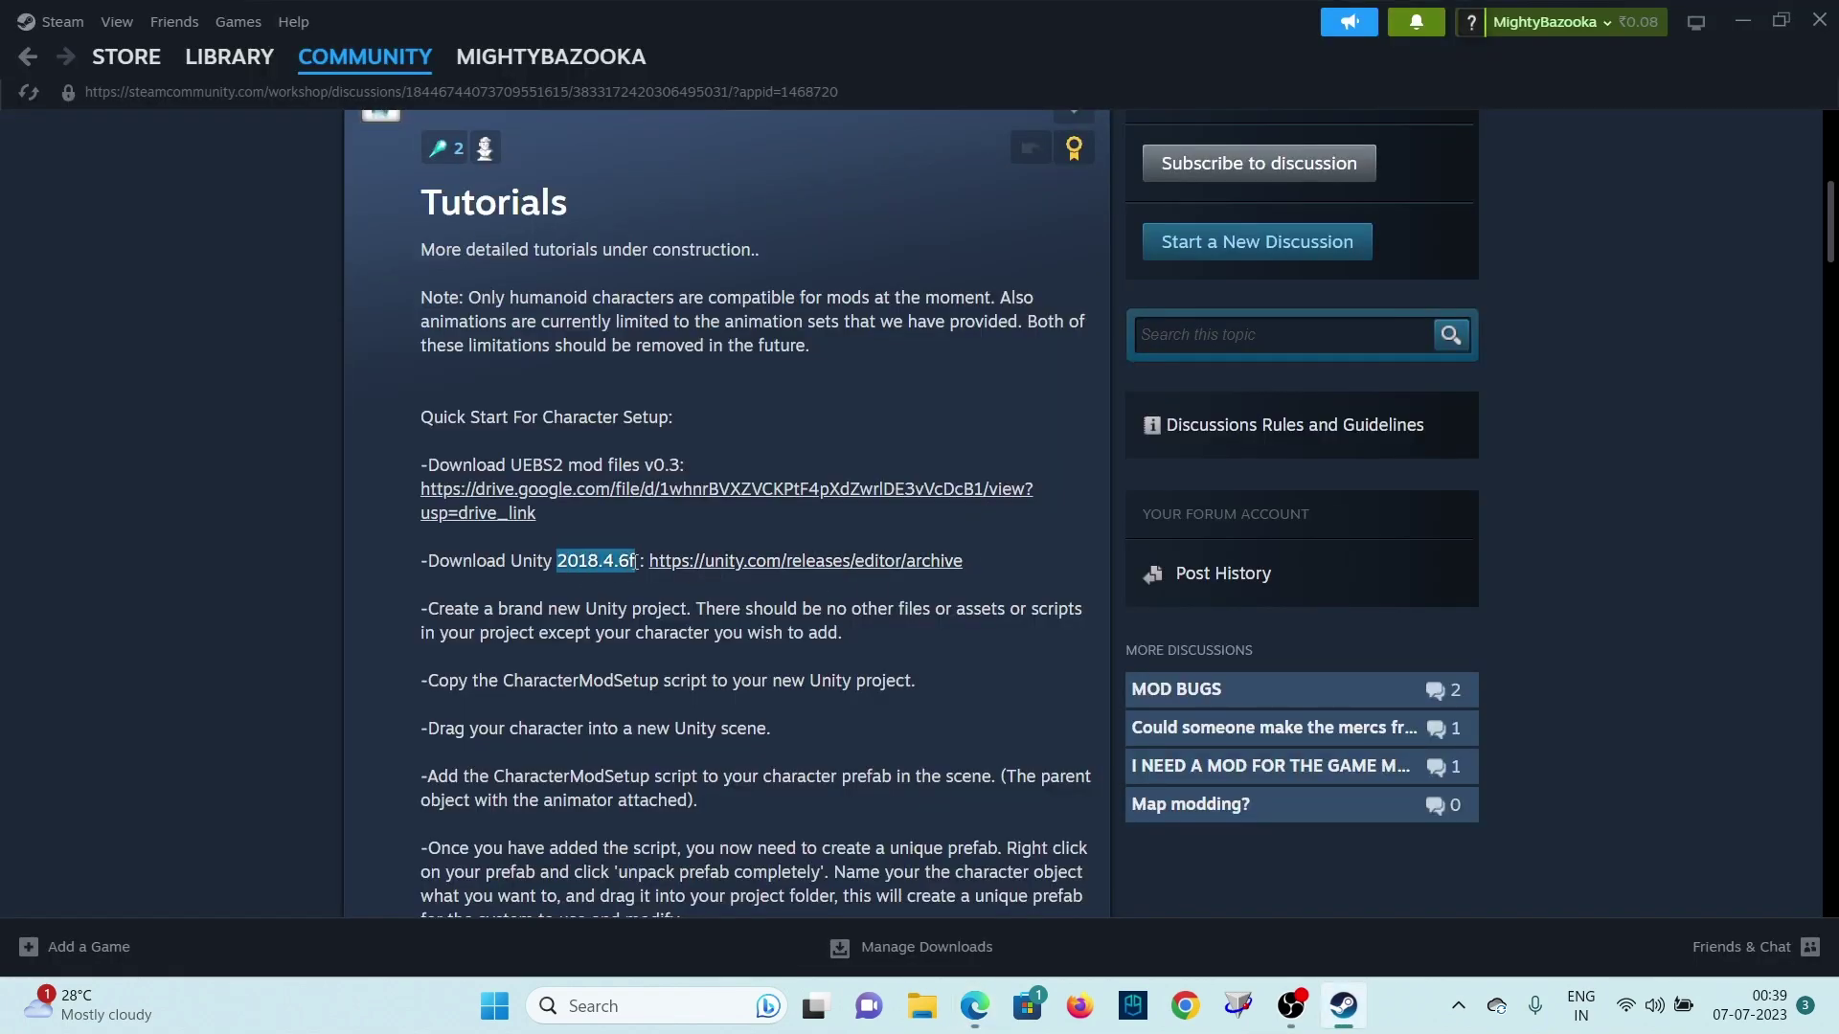
key("alt+Tab")
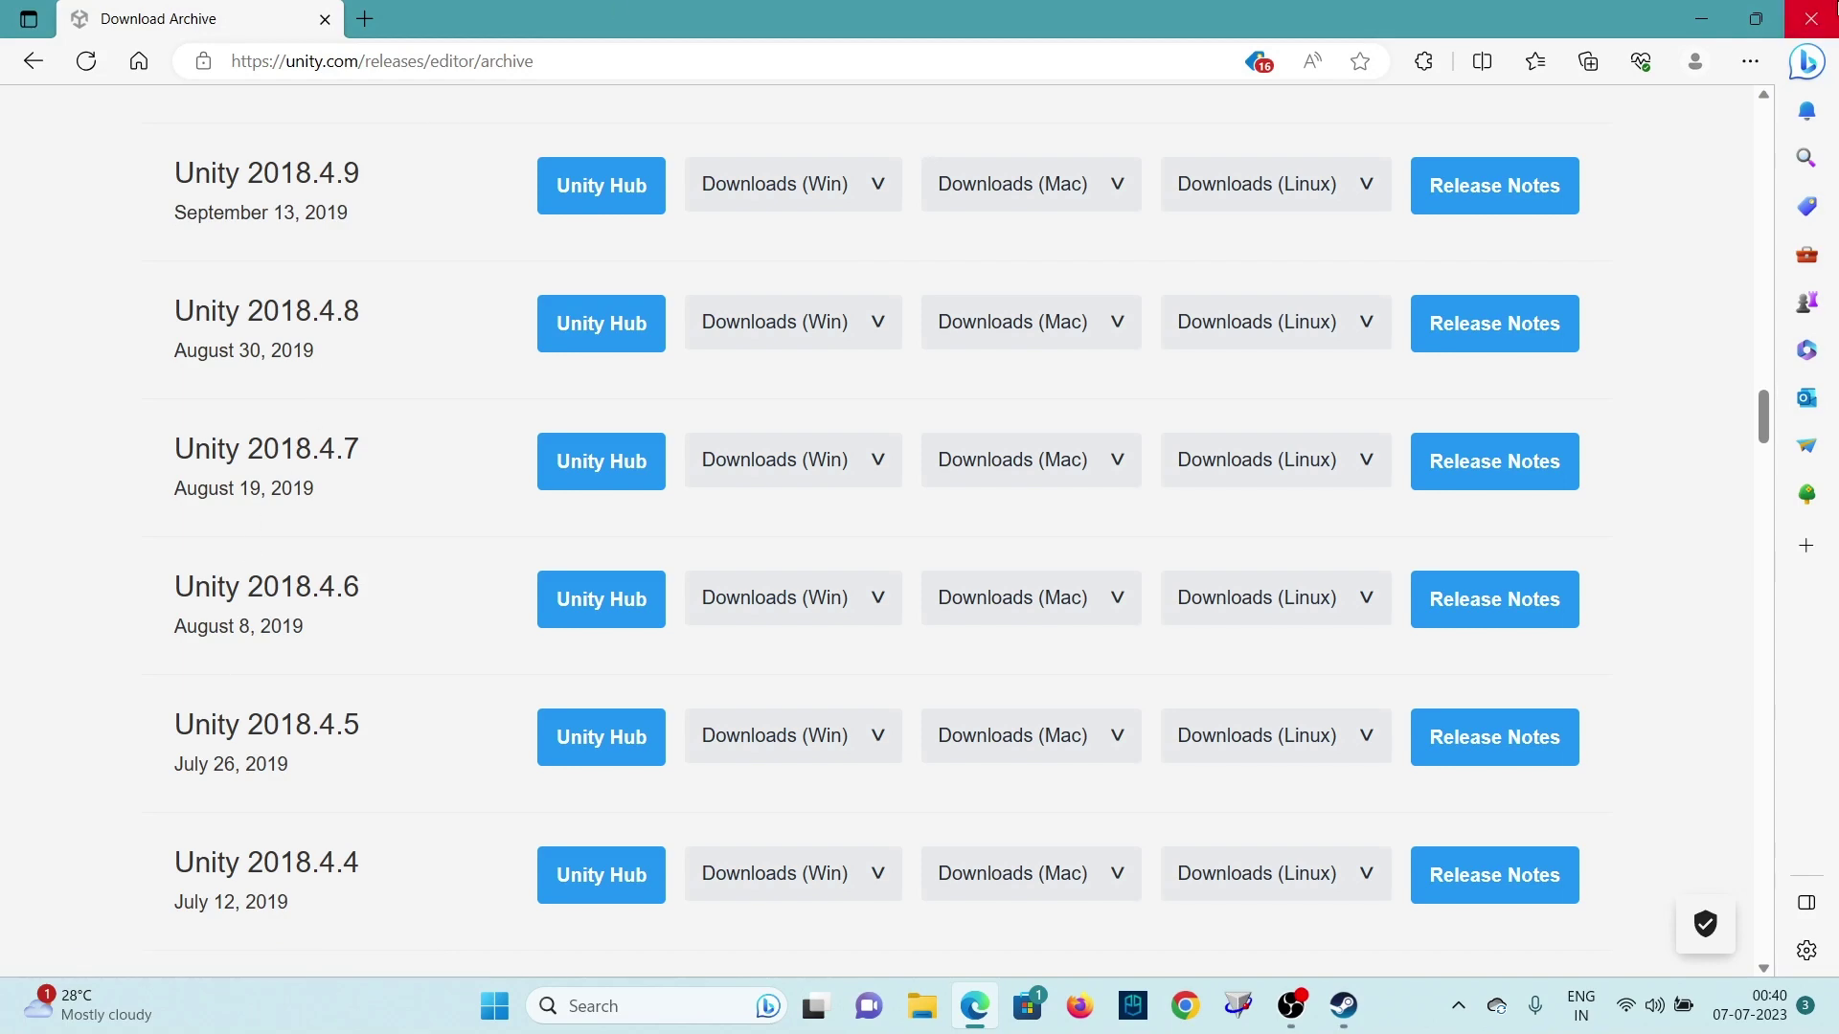
key("alt+Tab")
scroll(749, 604, "down", 3)
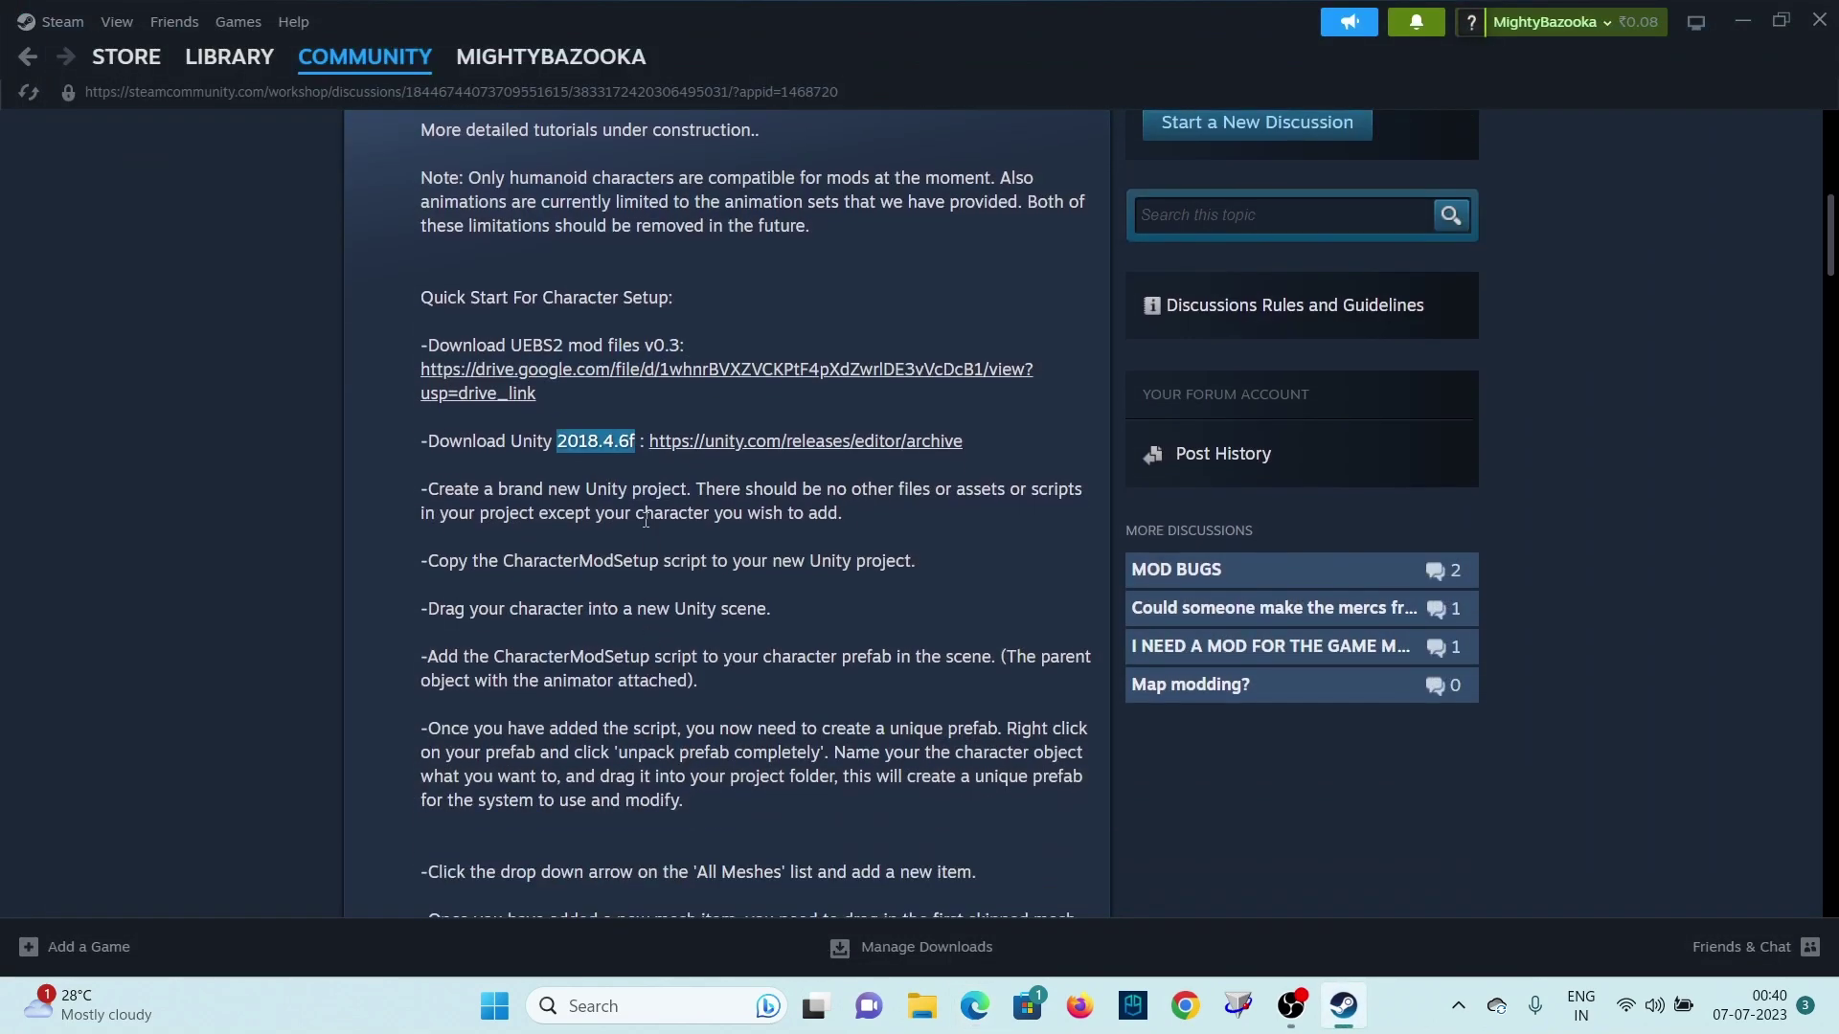
Step: Minimize Steam, launch Unity 2018.4.6 from the desktop and reposition its project window
left_click(1738, 24)
double_click(412, 151)
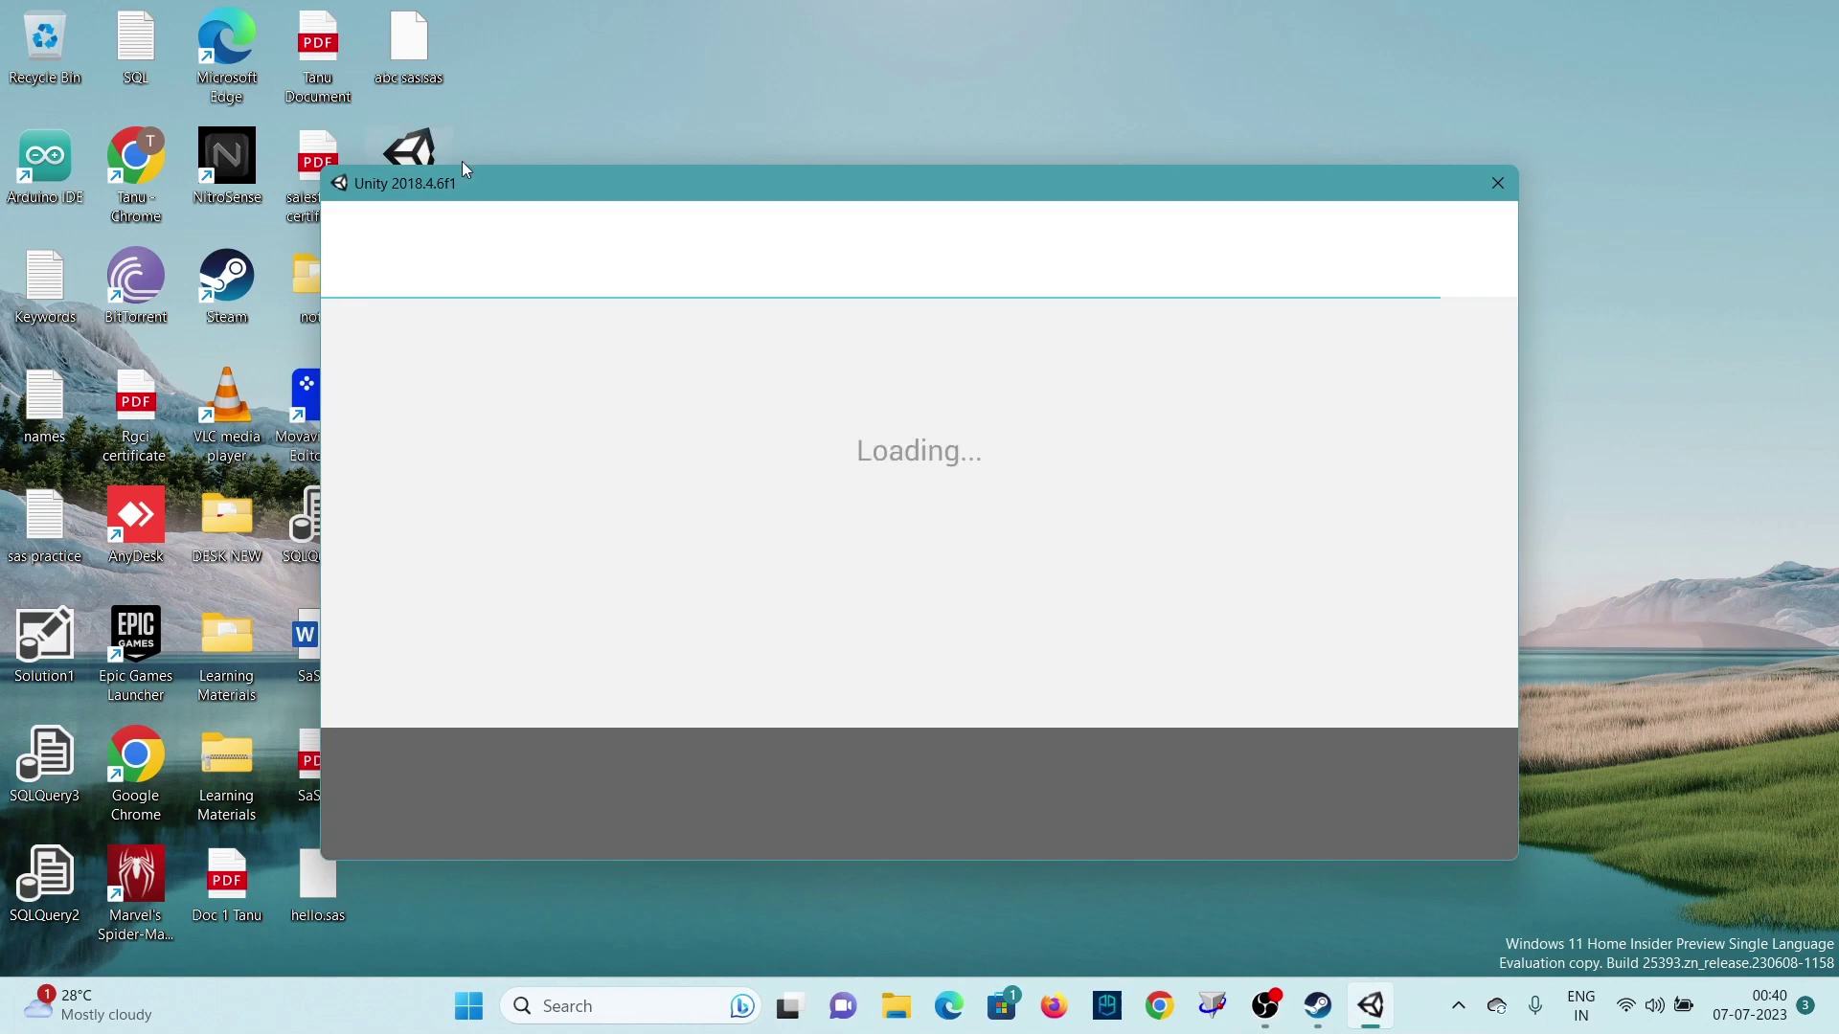
left_click_drag(666, 201, 521, 90)
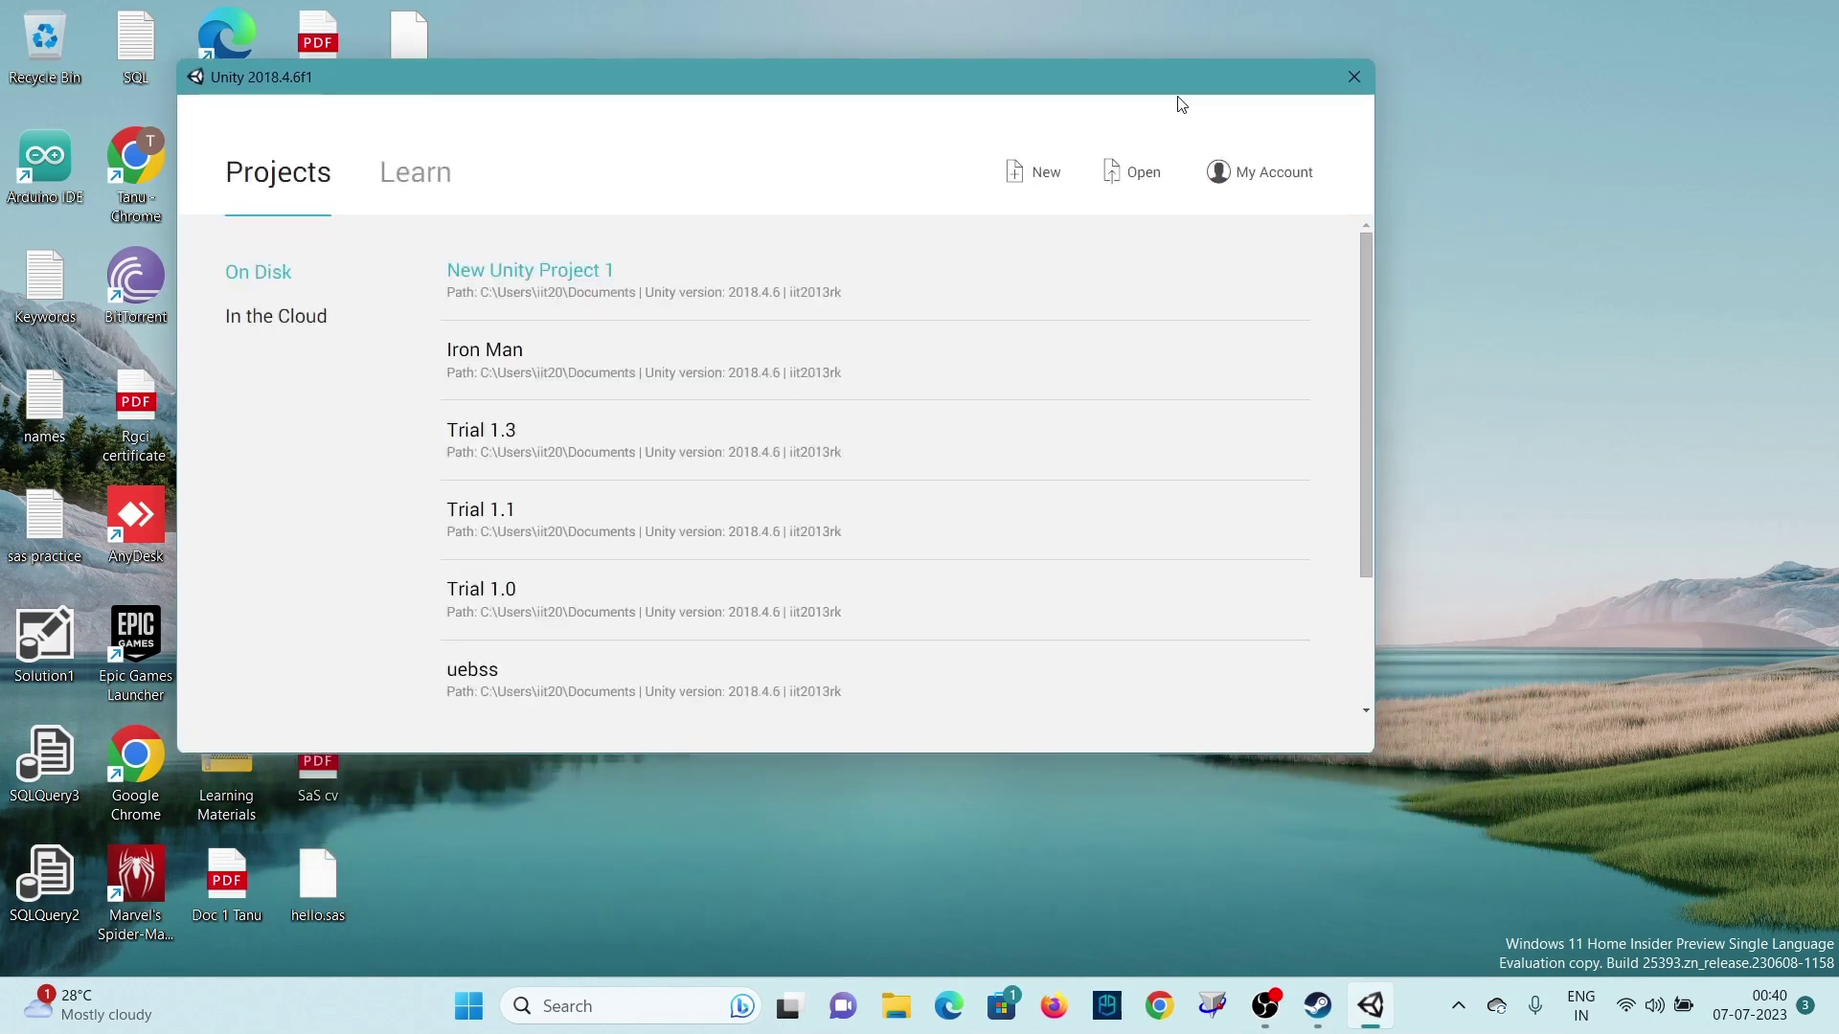
left_click_drag(1181, 77, 1276, 122)
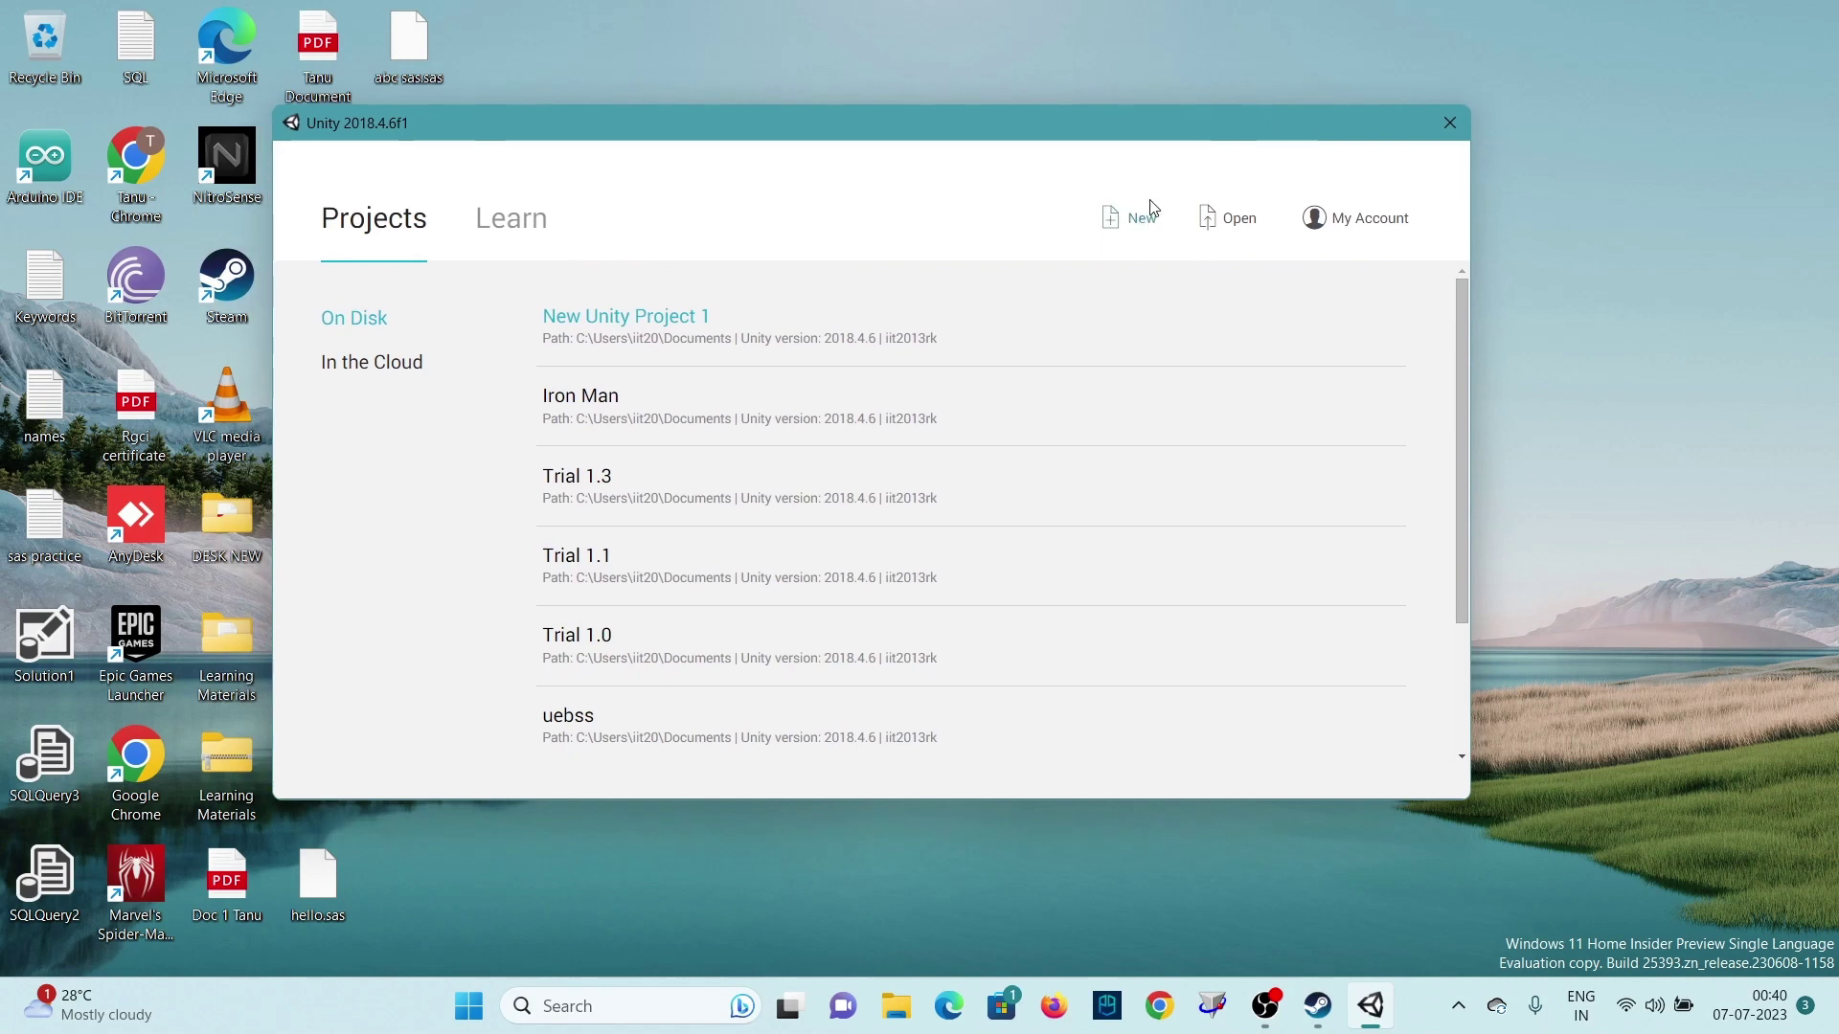
Step: Create a new 3D Unity project named Test Character in the Documents folder
left_click(1131, 234)
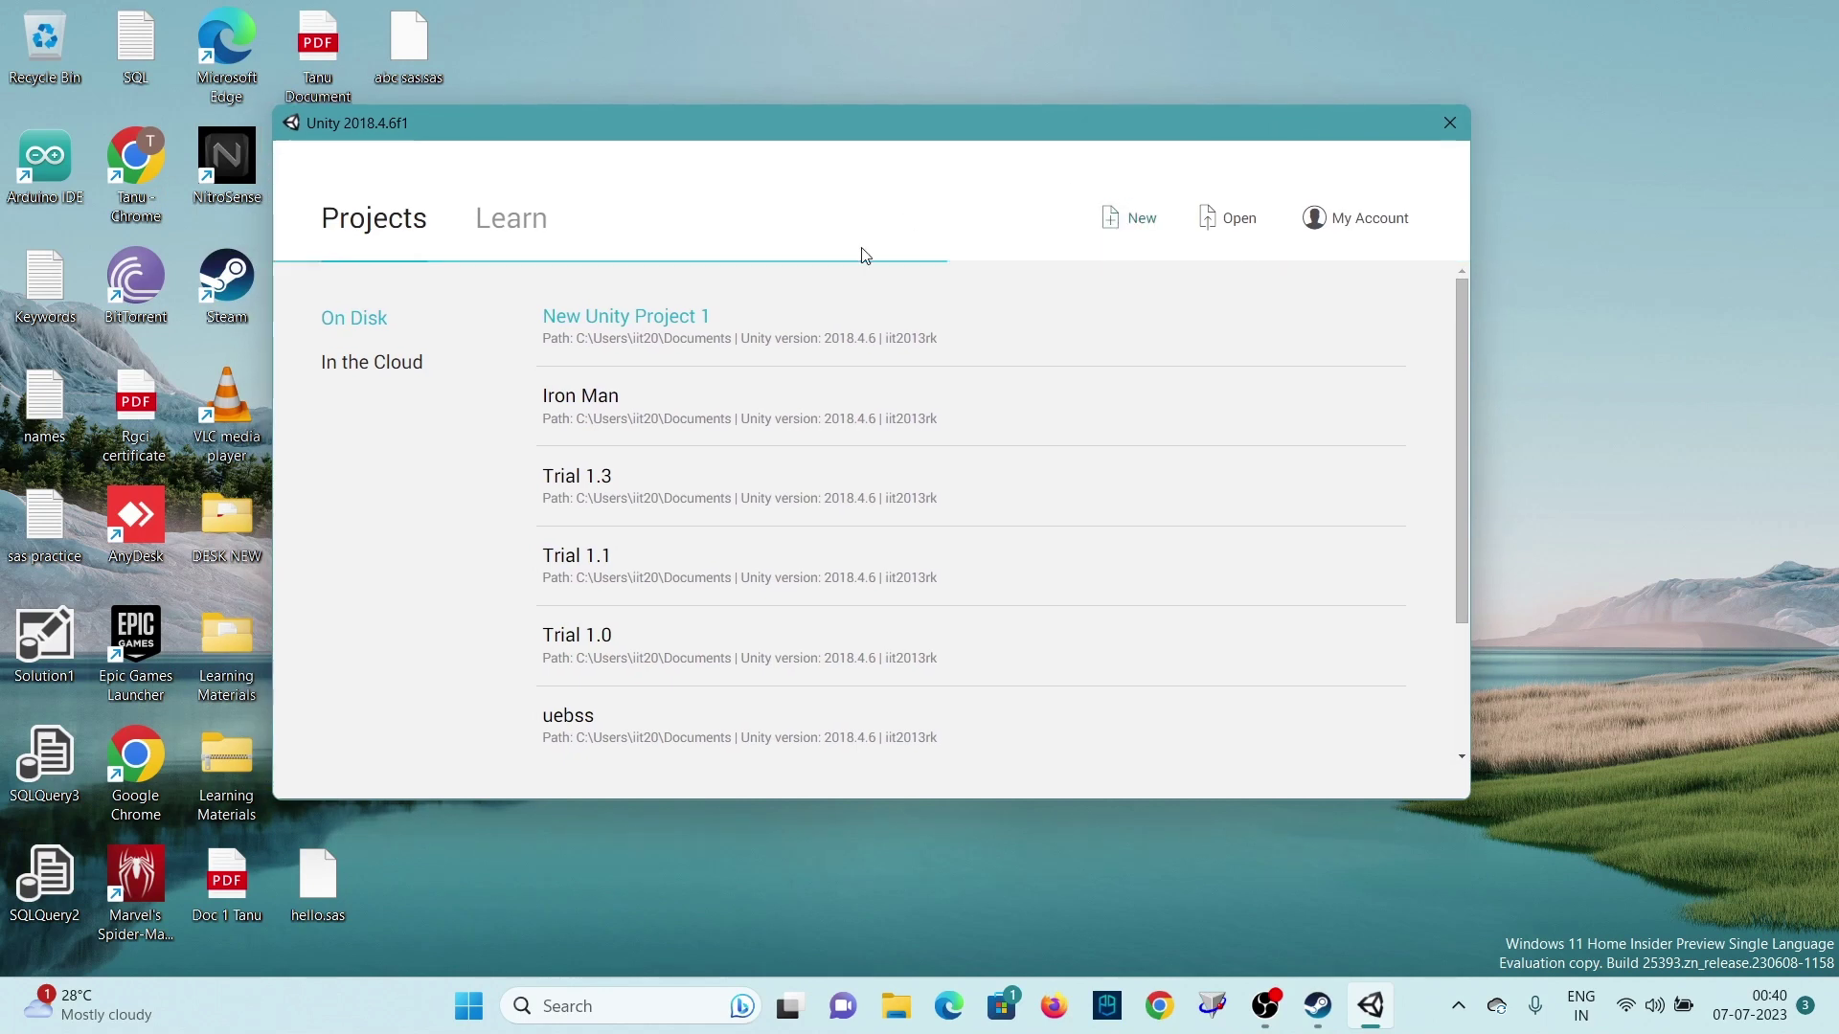
left_click(739, 394)
key("ctrl+a")
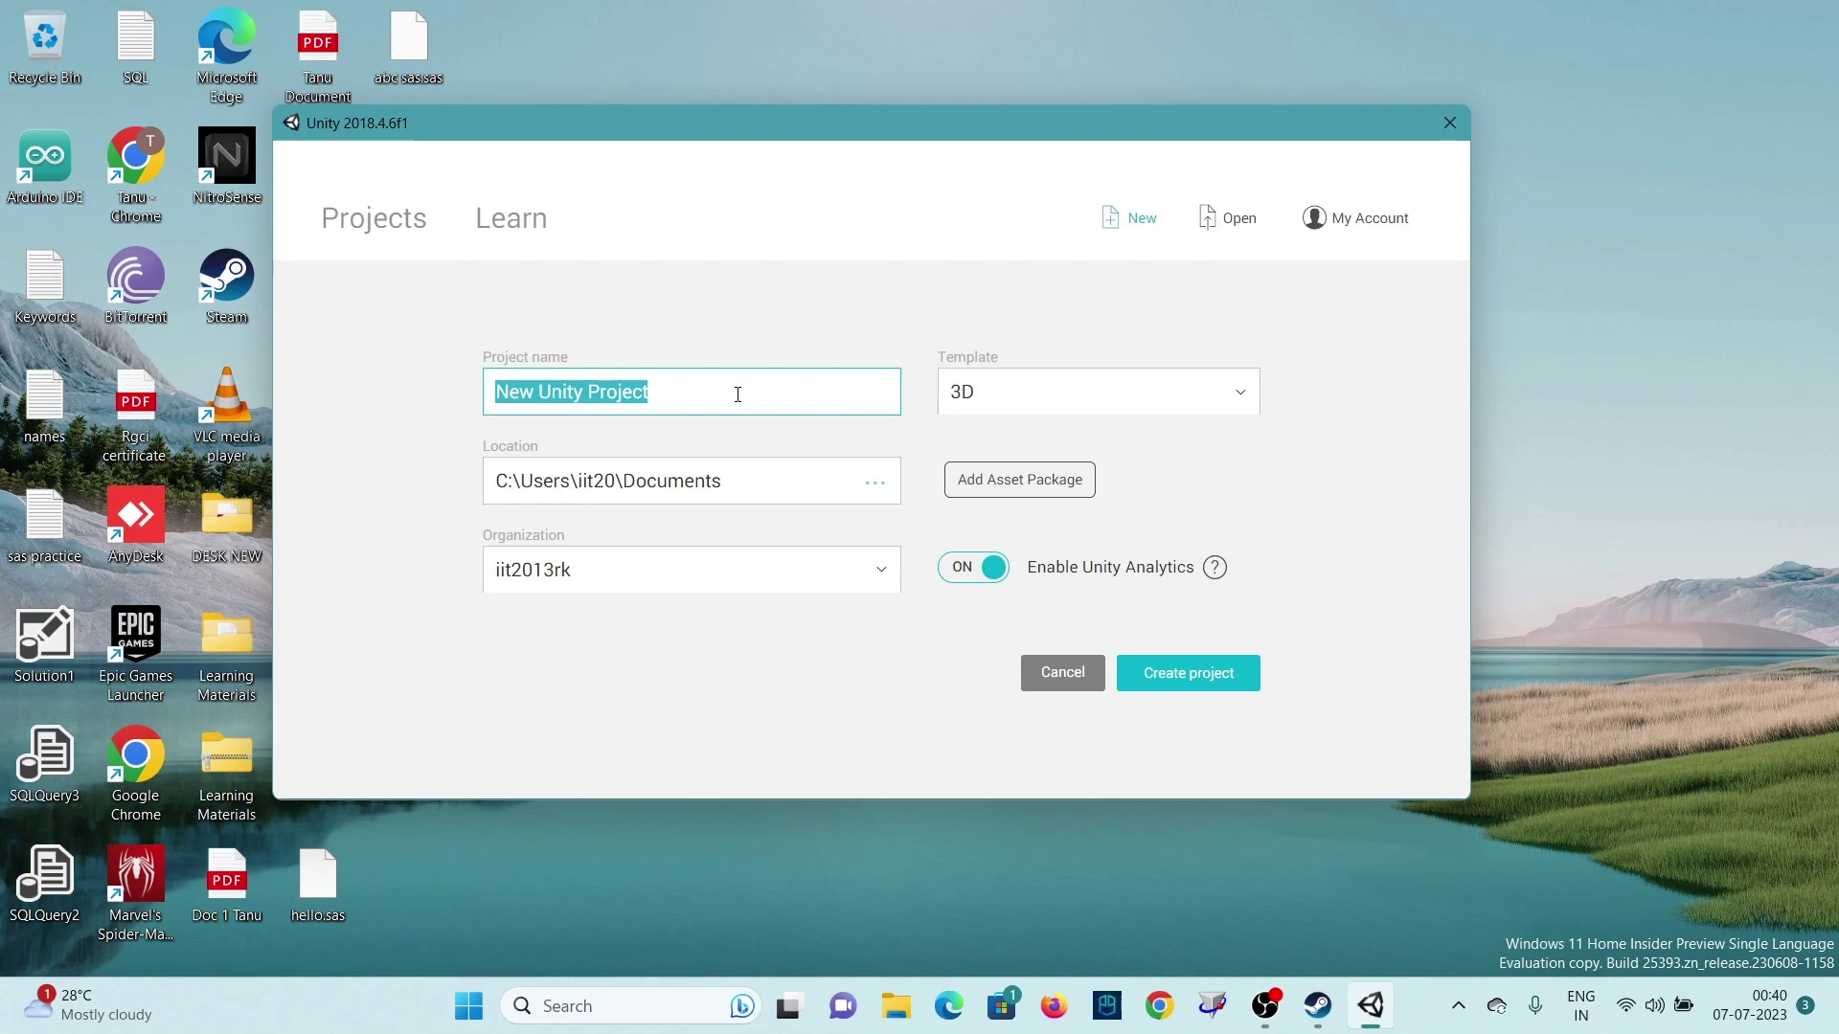
type("Test")
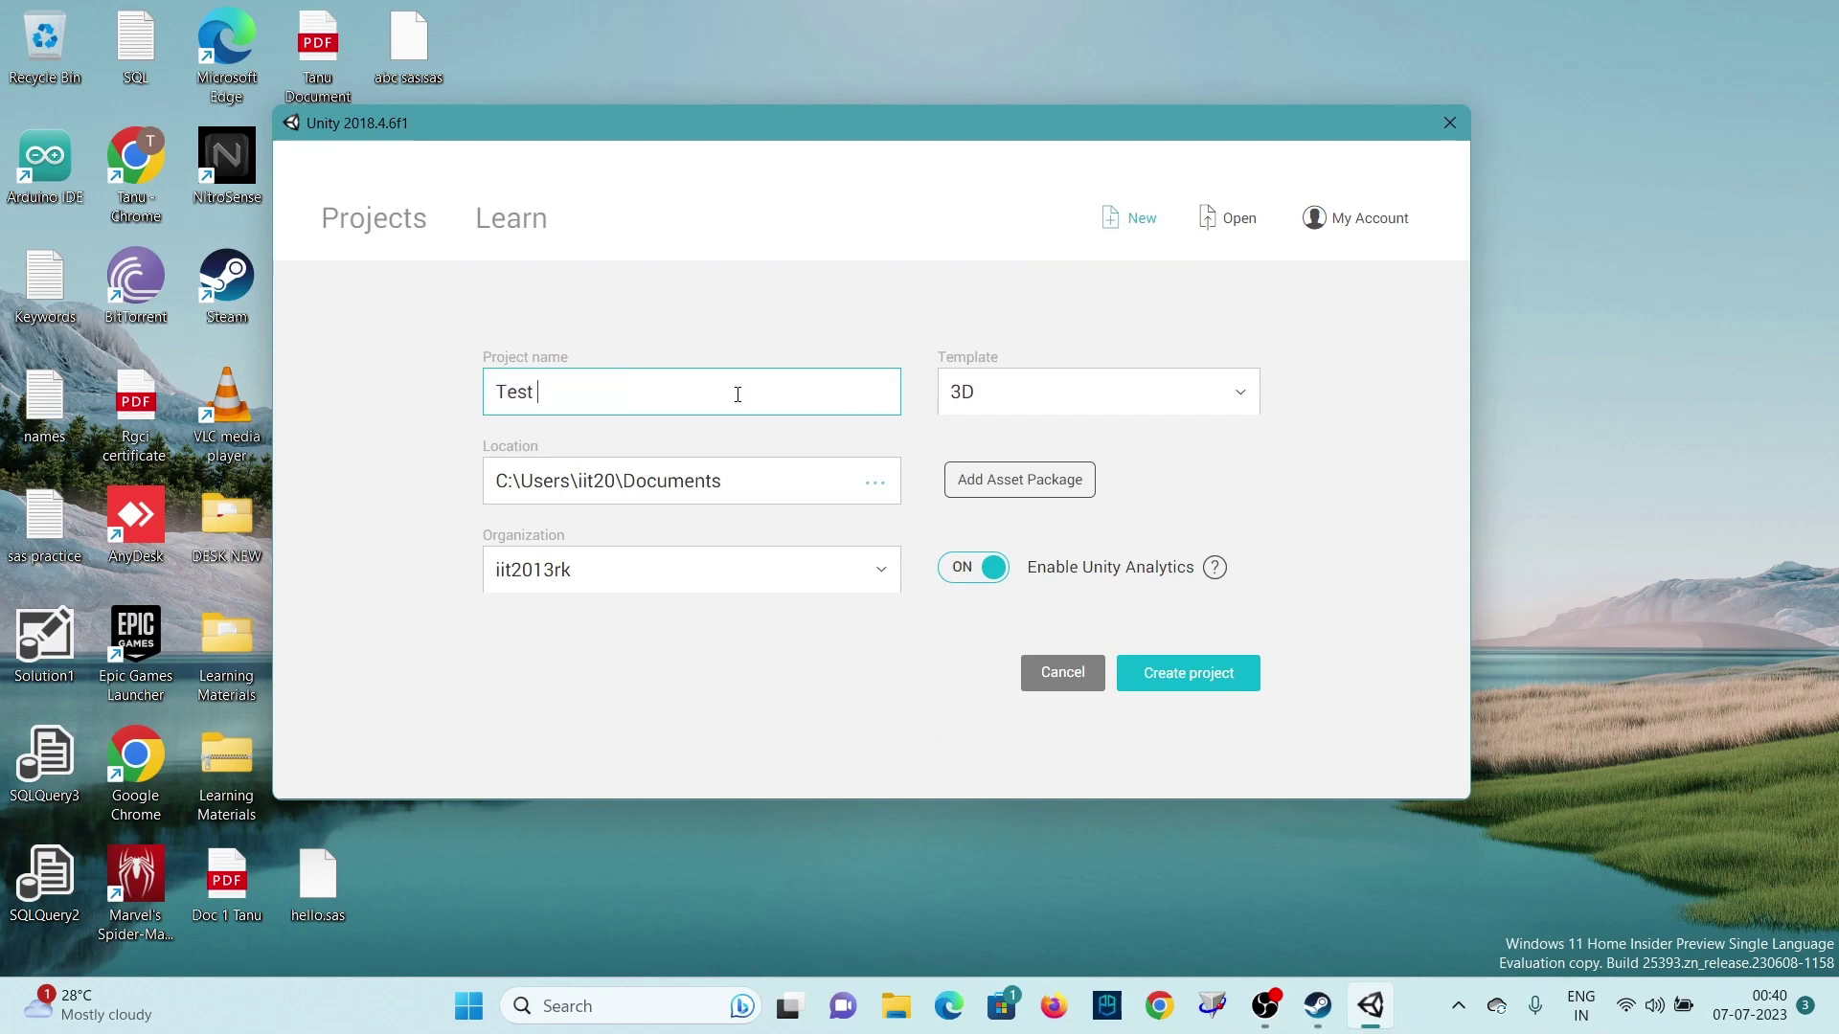
type(" Character")
left_click(1192, 678)
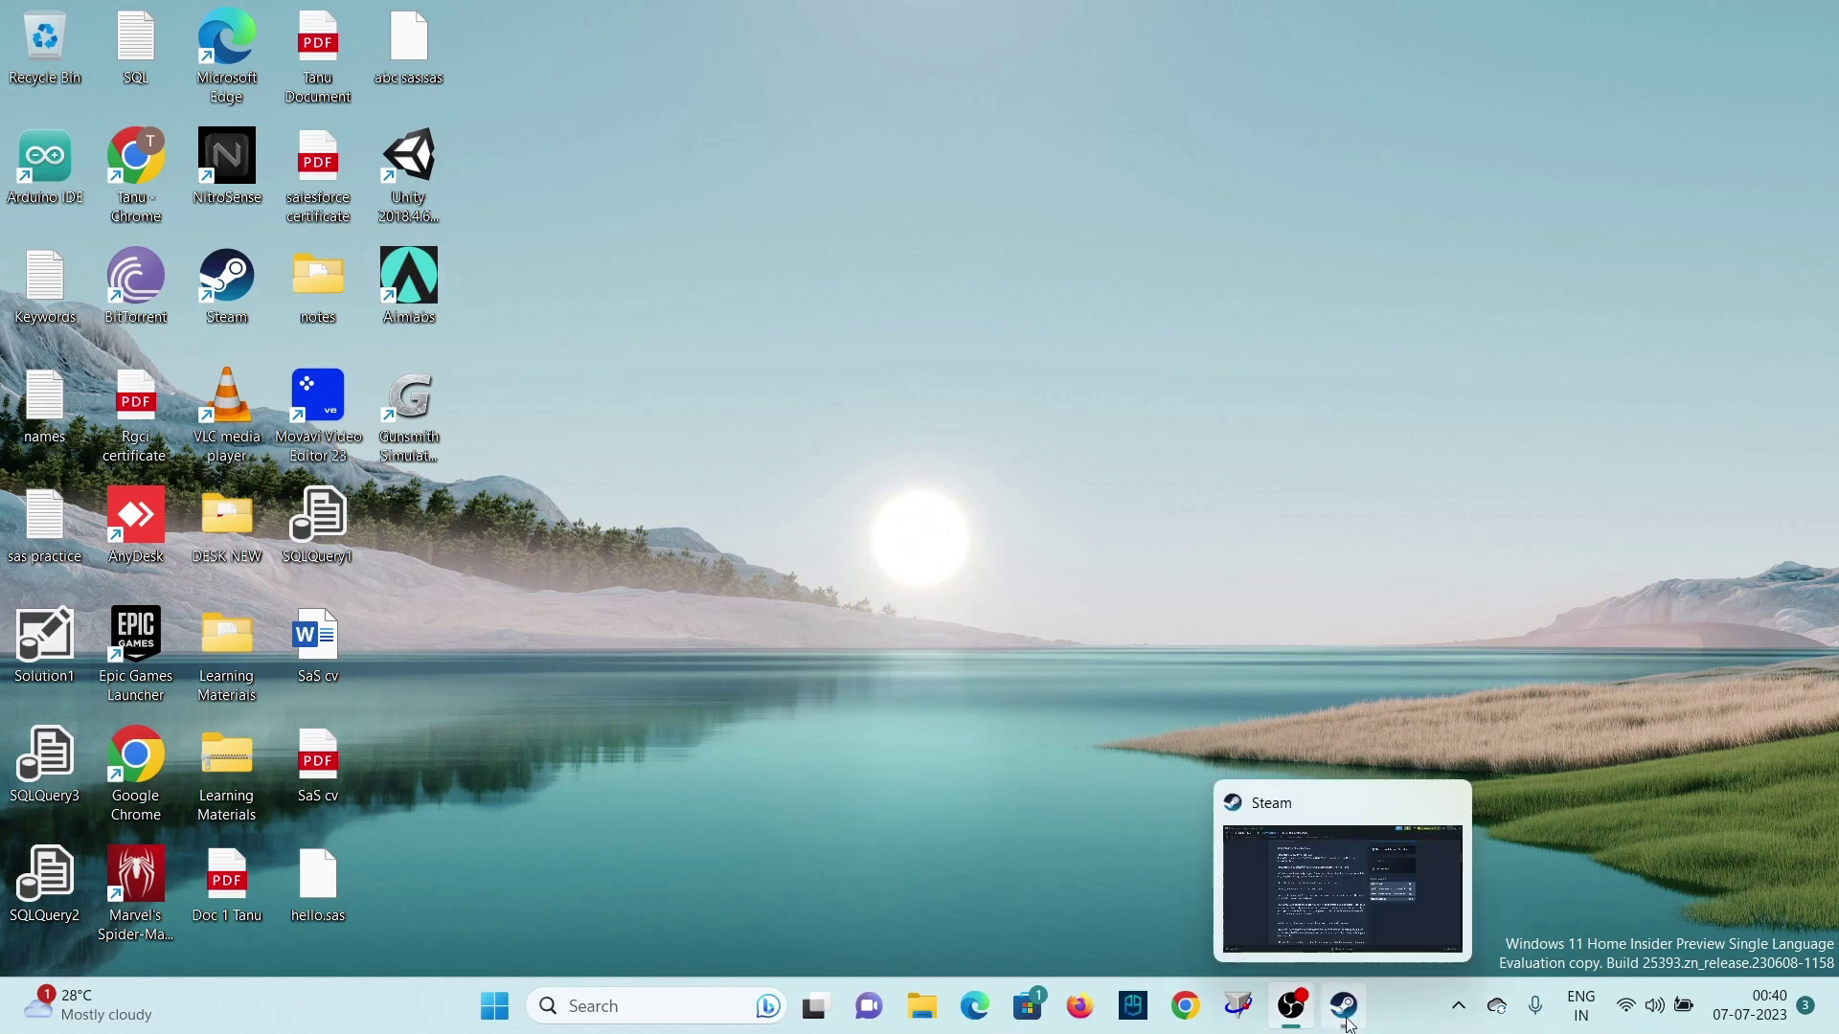
Step: Return to Steam and browse the popular mods on the Ultimate Epic Battle Simulator 2 Workshop page
left_click(1350, 1025)
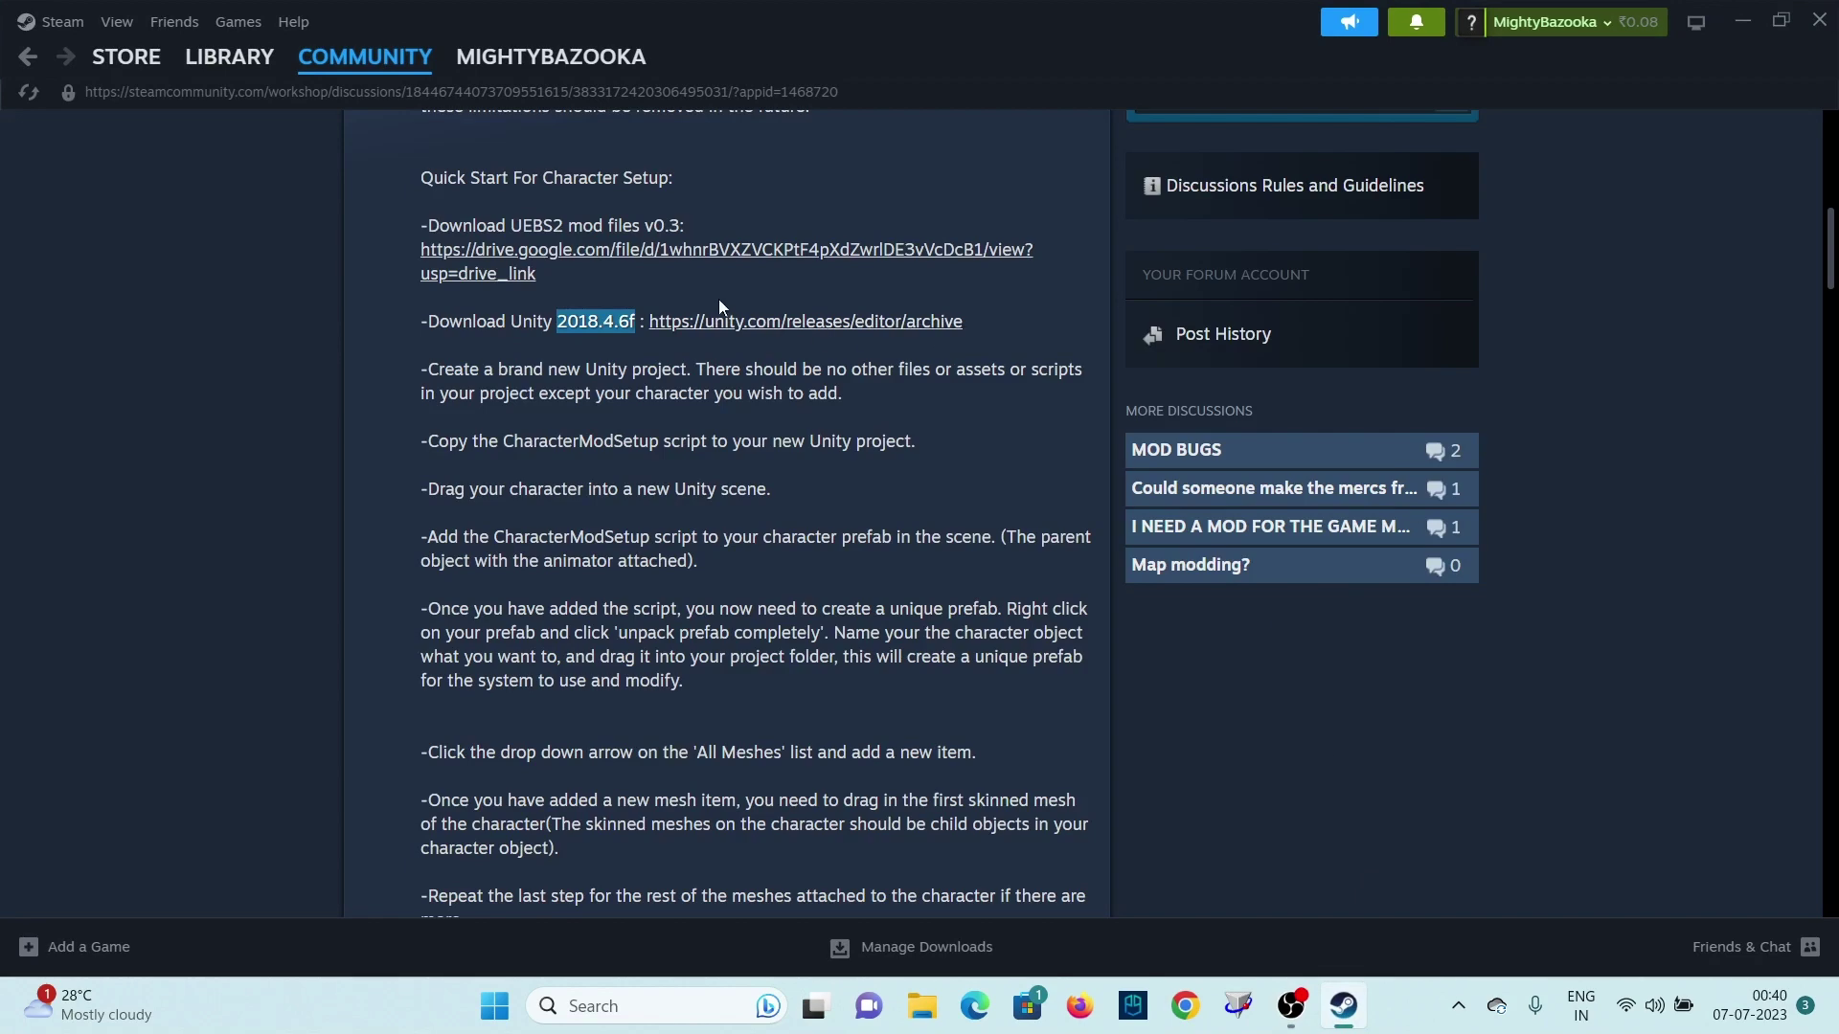
scroll(718, 299, "up", 10)
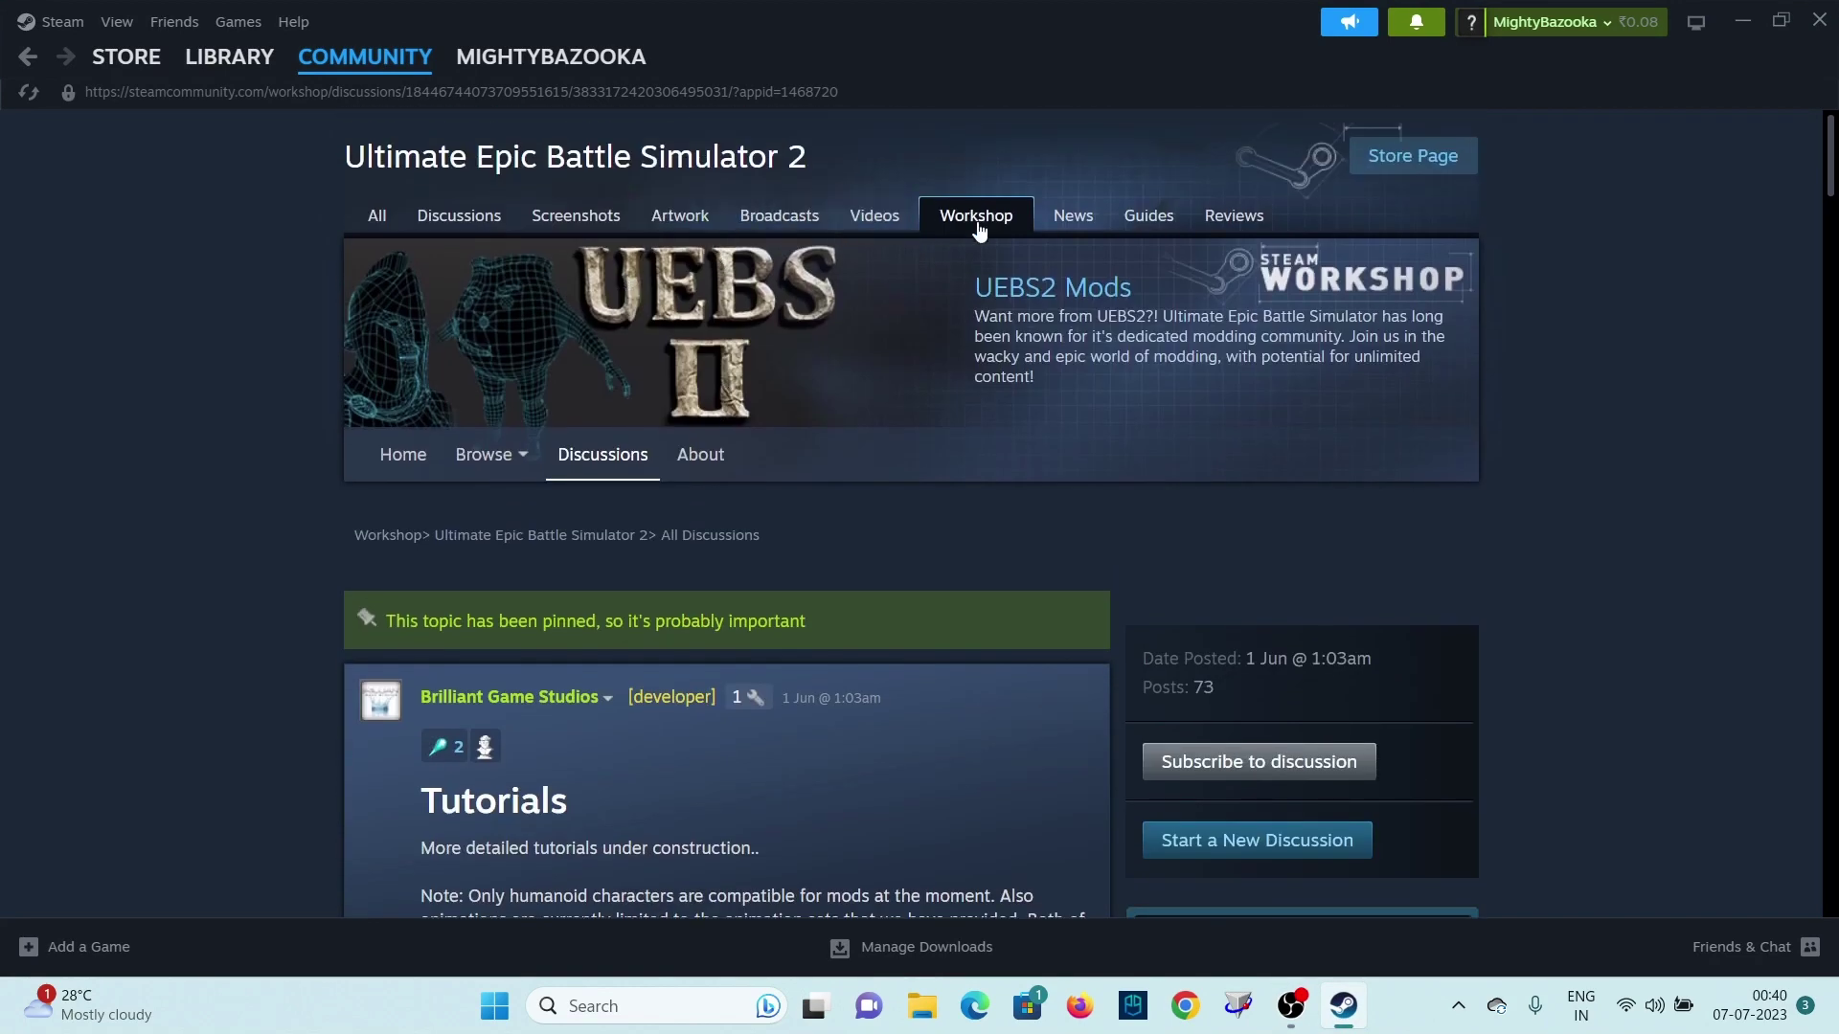
left_click(975, 216)
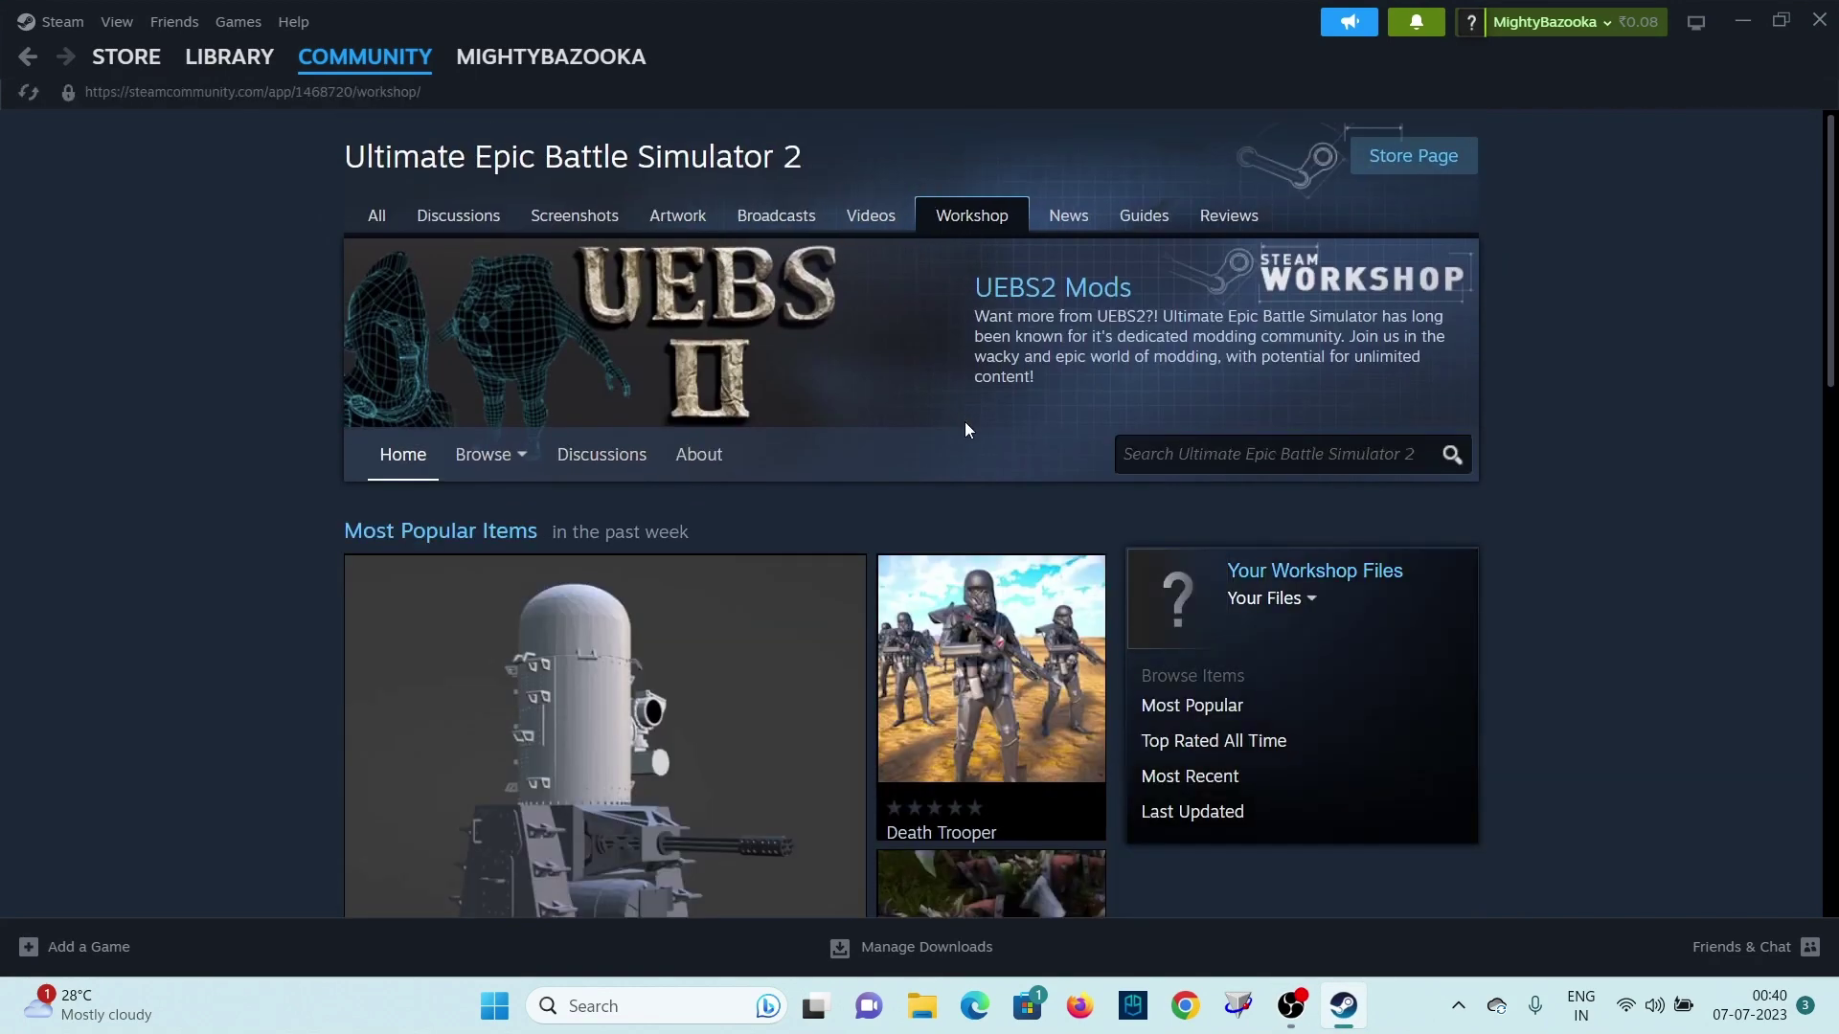
scroll(963, 421, "down", 5)
scroll(965, 431, "down", 7)
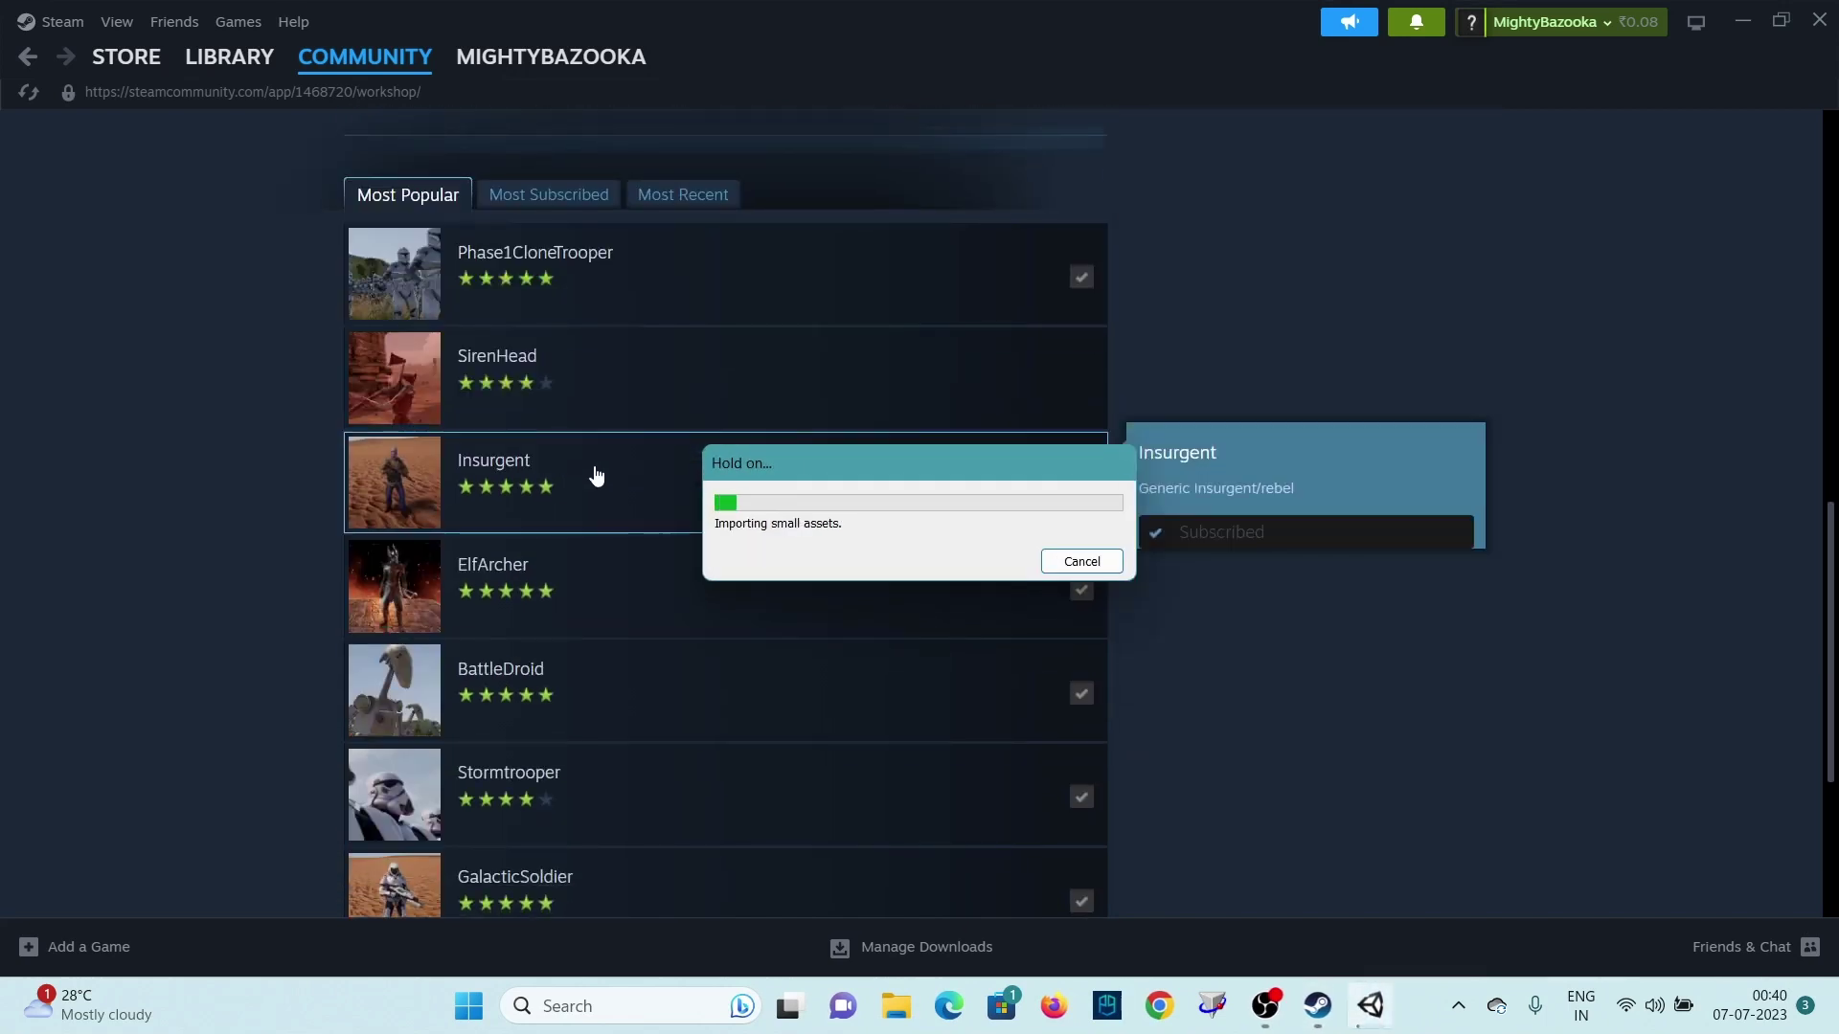
scroll(595, 474, "down", 1)
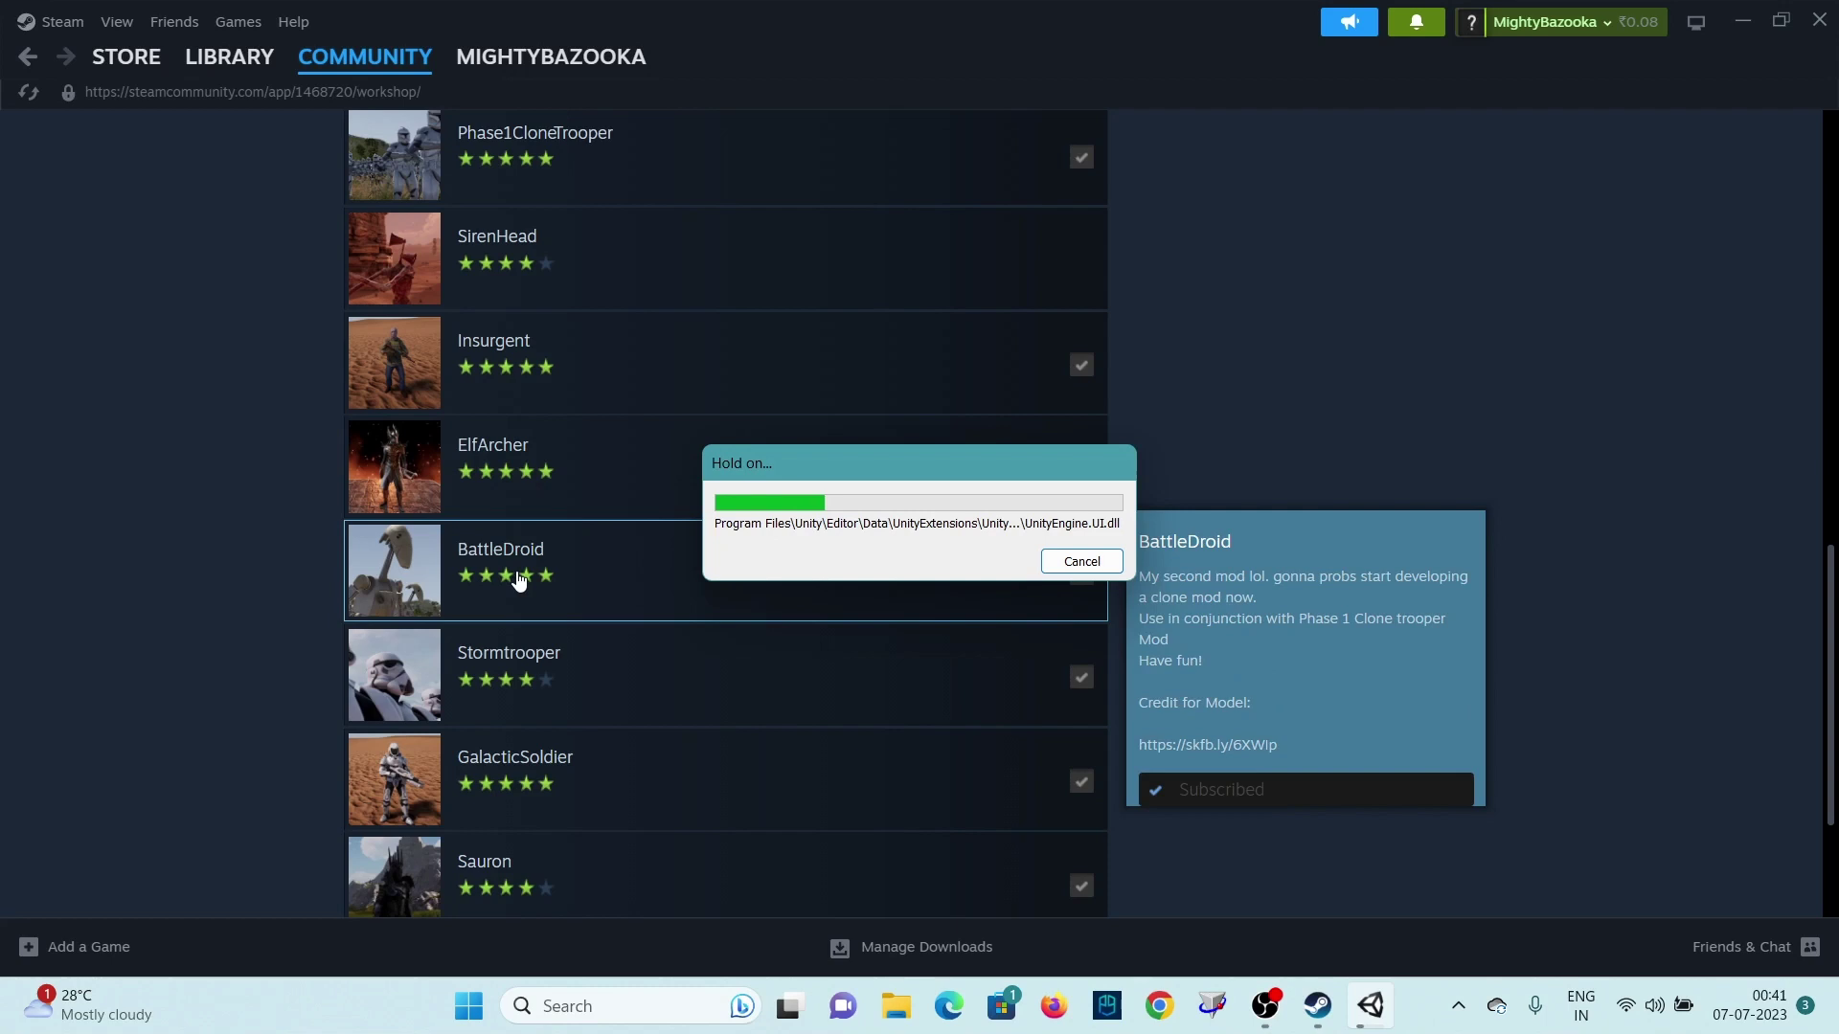
scroll(518, 579, "down", 4)
scroll(517, 579, "up", 7)
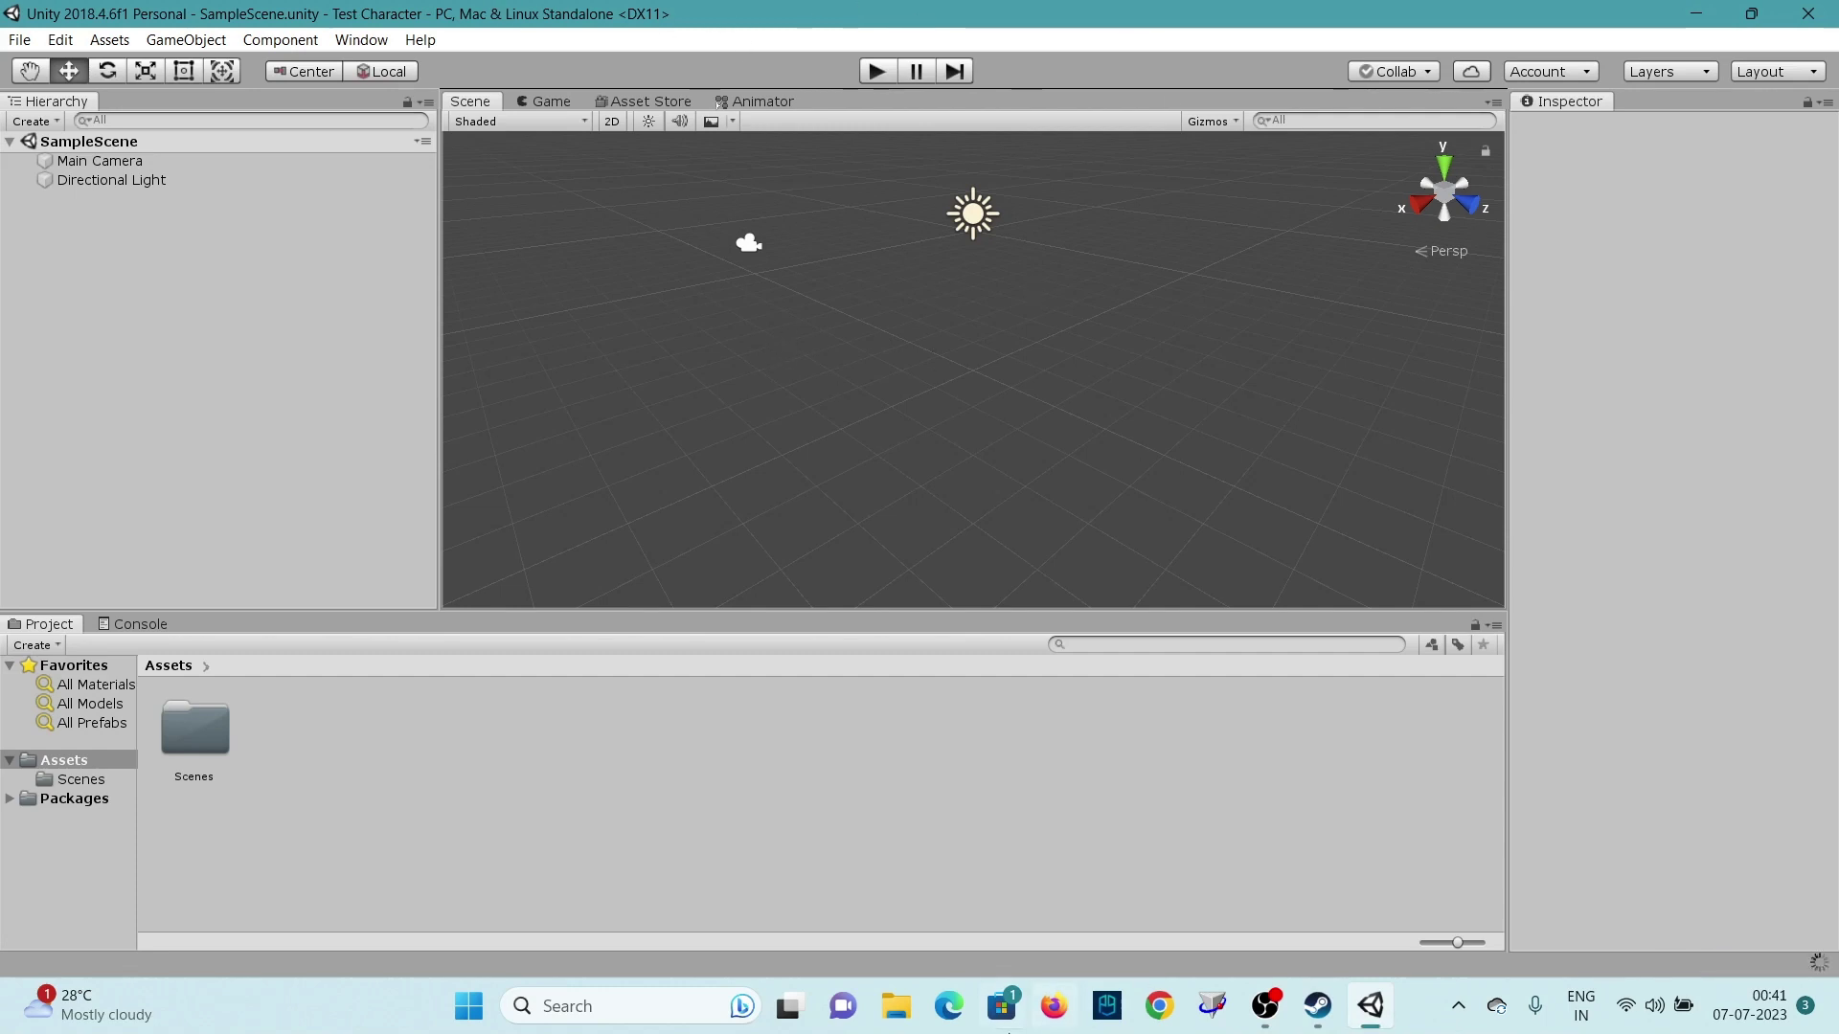
Step: Open File Explorer and go to the UEBS2WorkshopToolsv0.3 folder inside Uebs2
left_click(895, 1005)
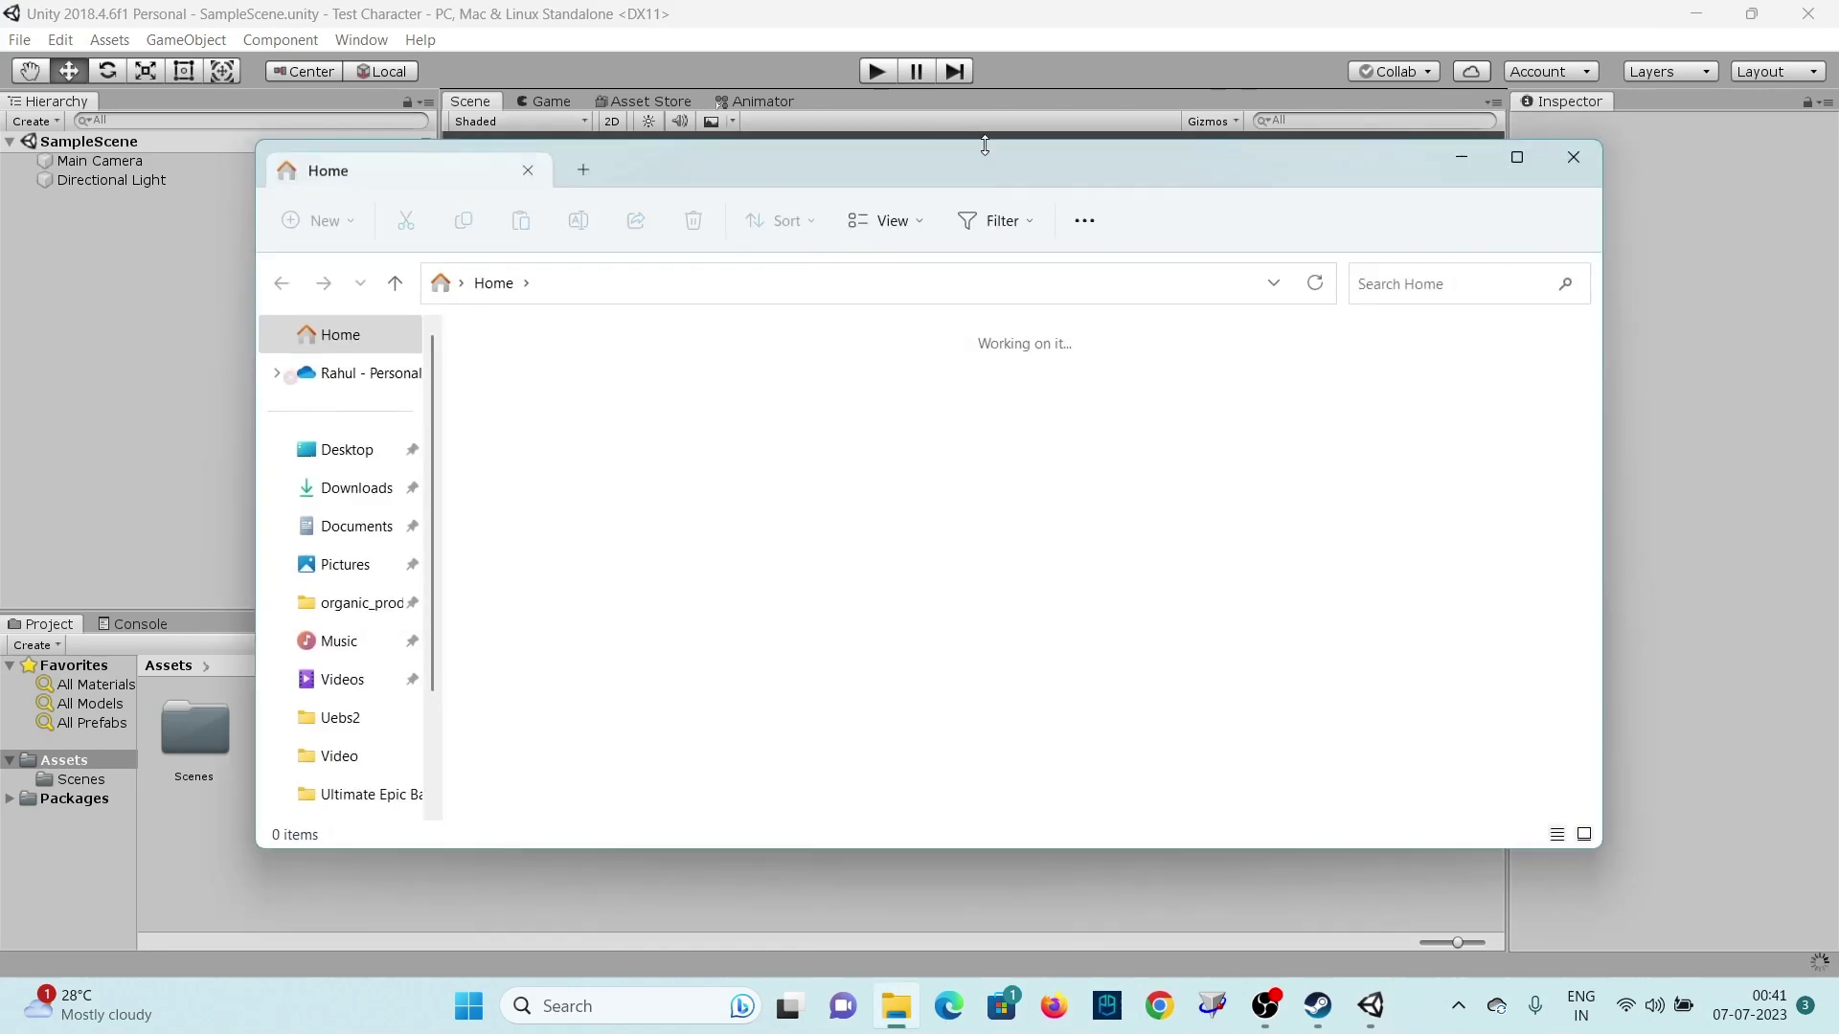
left_click(1515, 159)
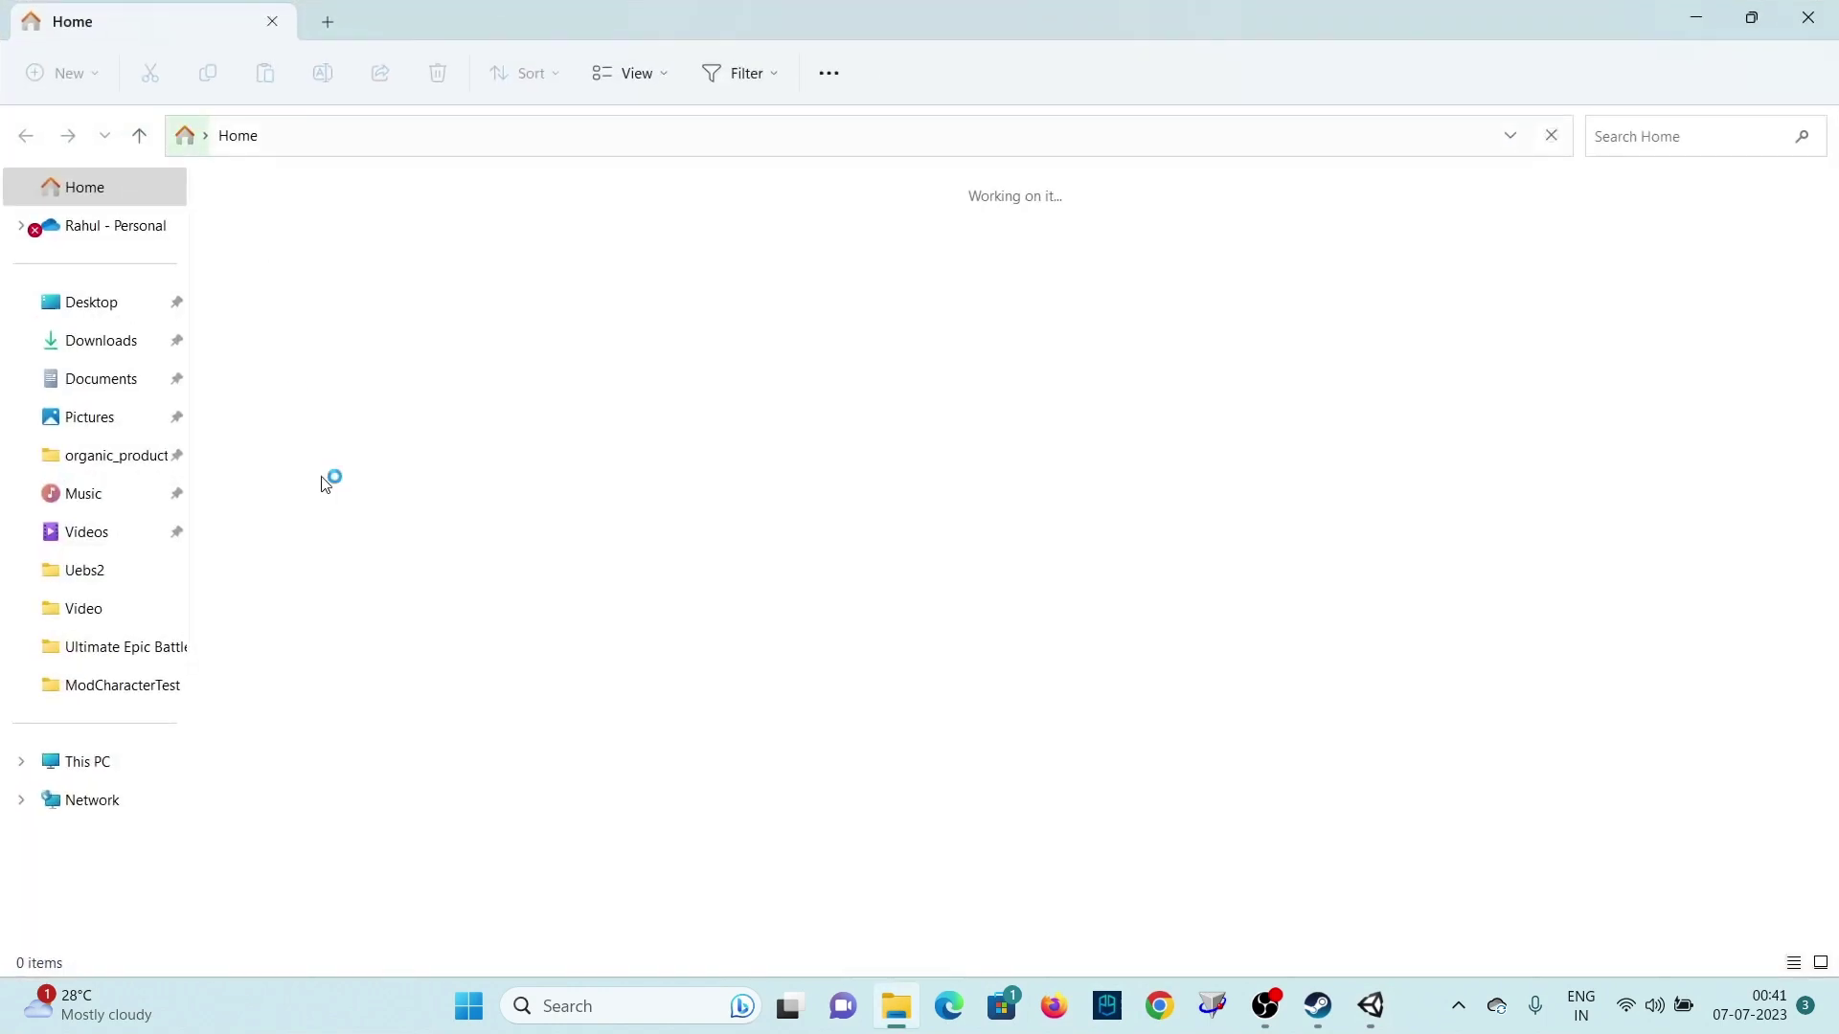
left_click(100, 586)
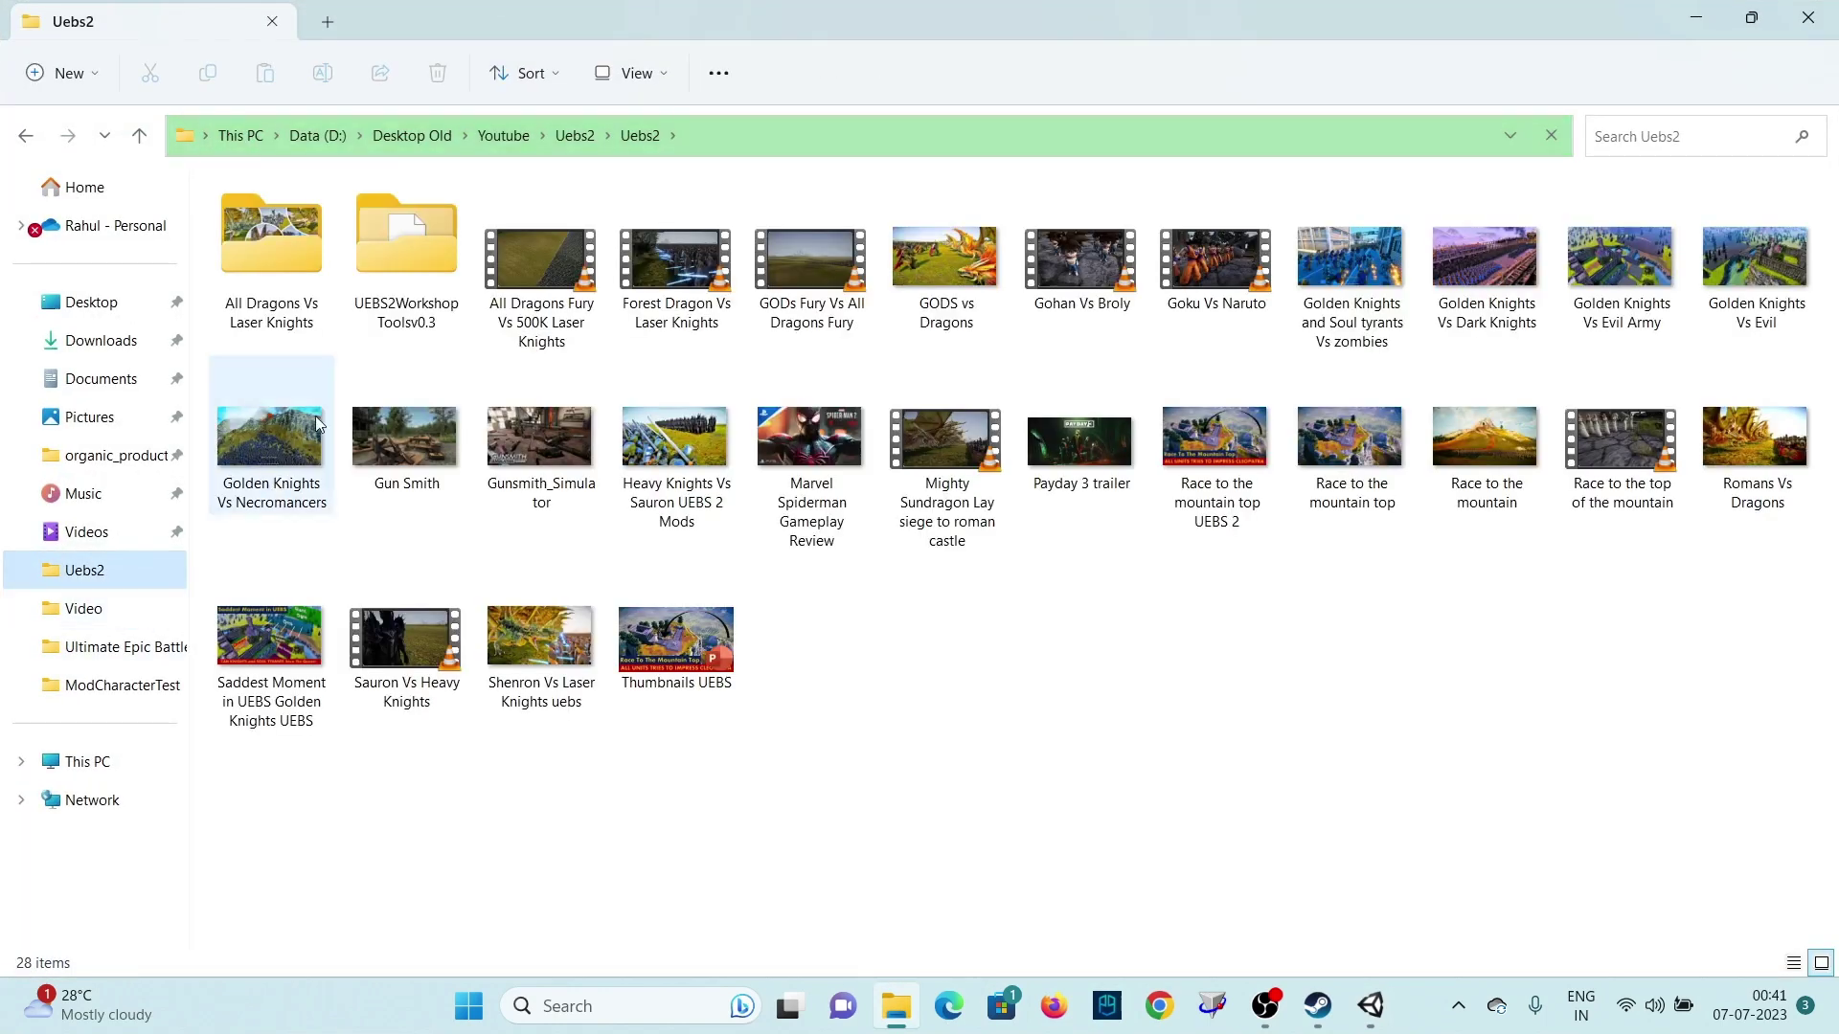
double_click(408, 249)
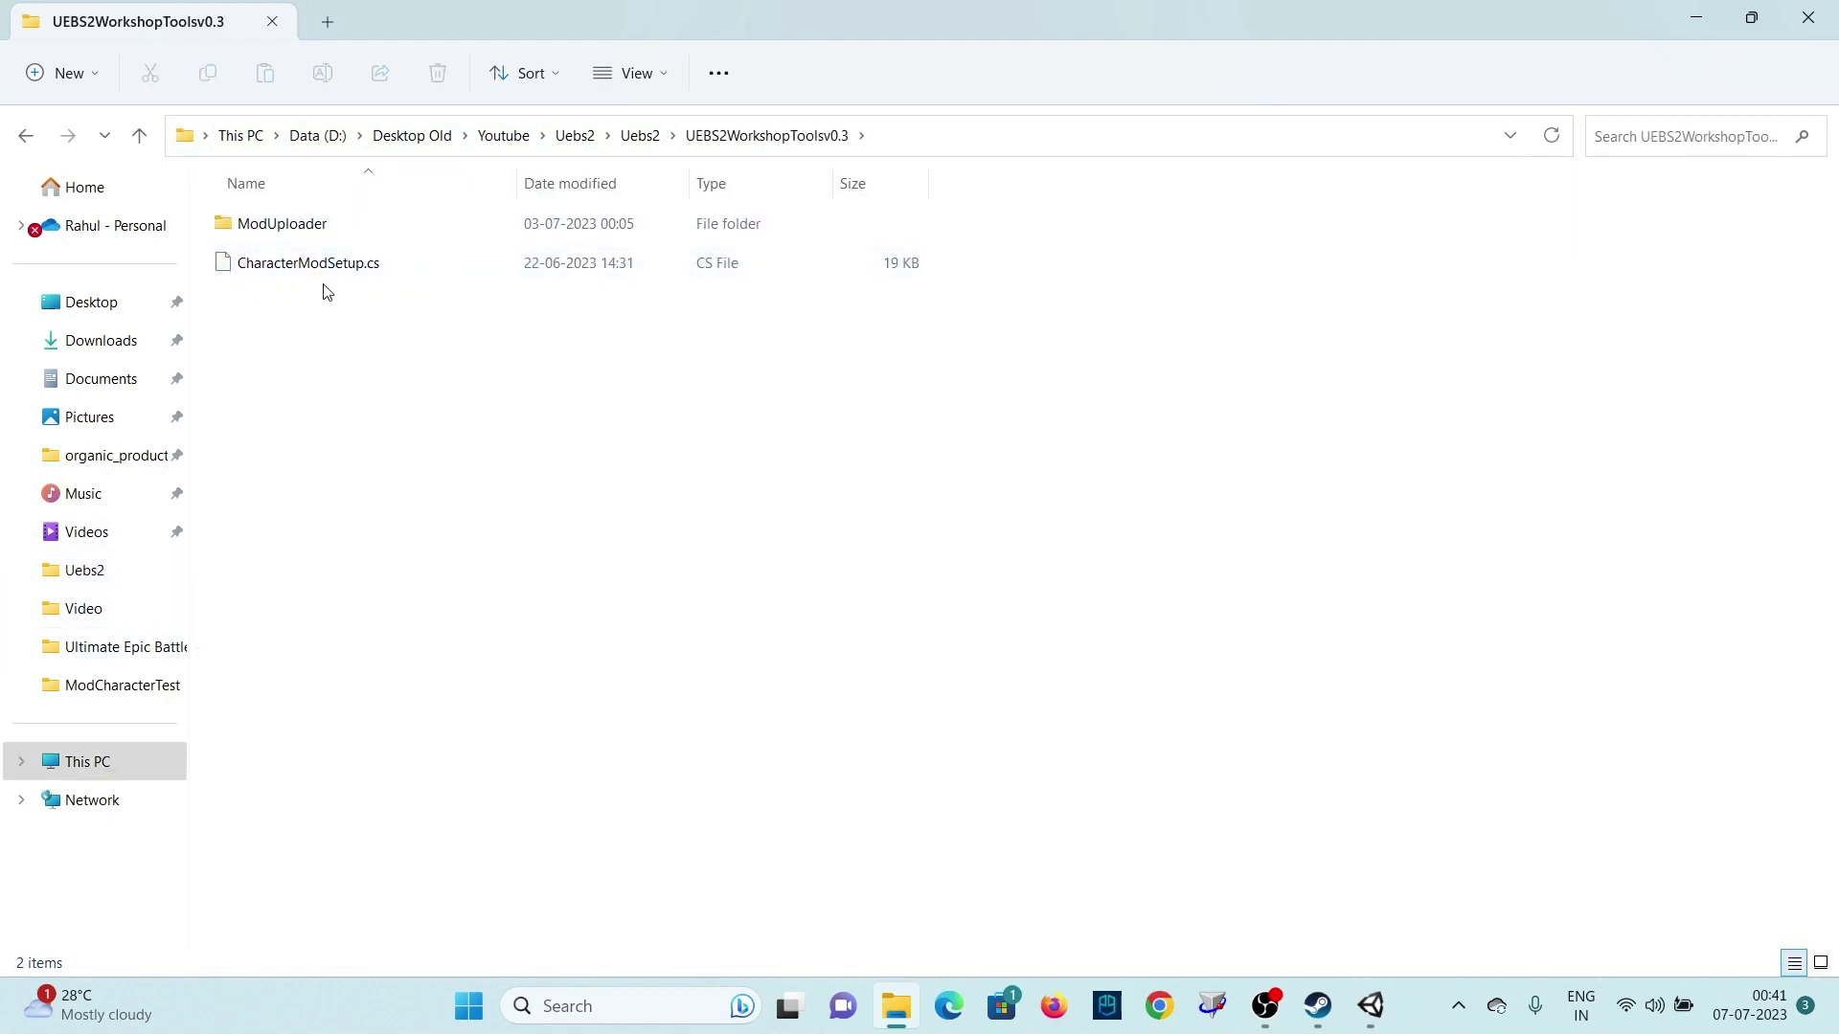
Step: Copy CharacterModSetup.cs from the workshop tools folder into the Unity project's Assets, and close File Explorer
left_click_drag(826, 23, 1486, 199)
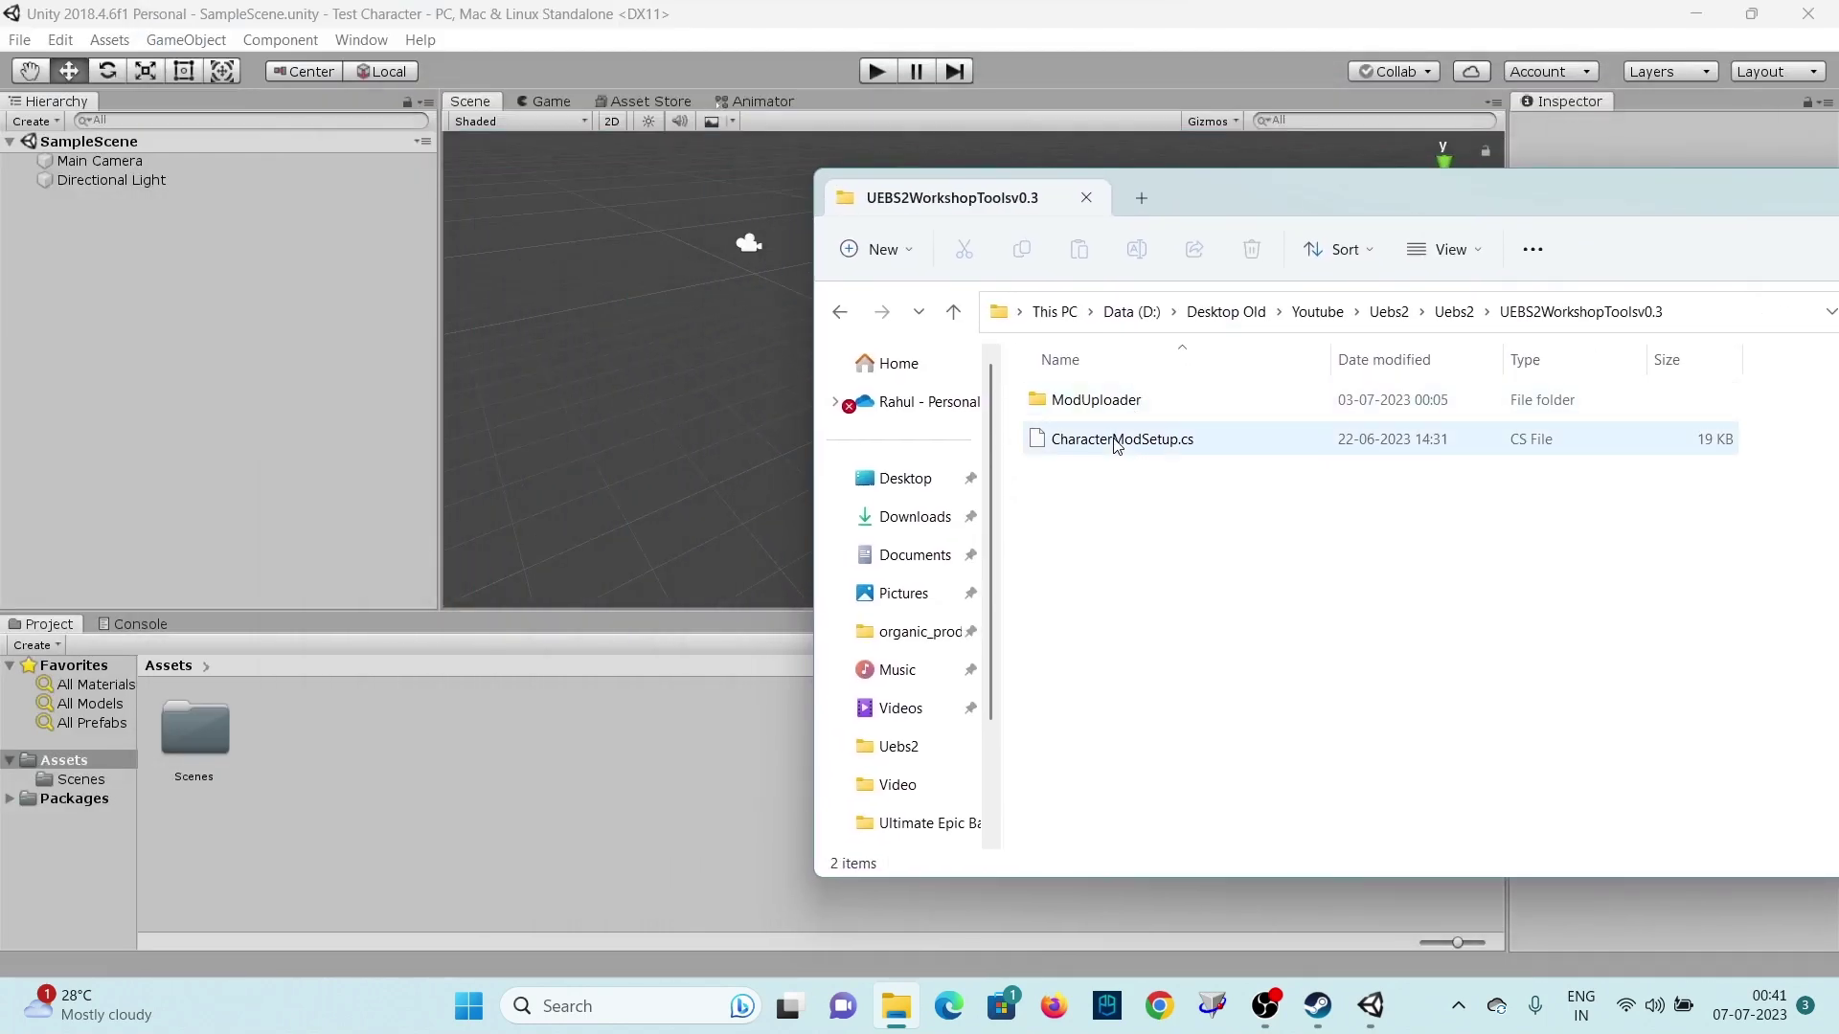
left_click_drag(1117, 442, 539, 739)
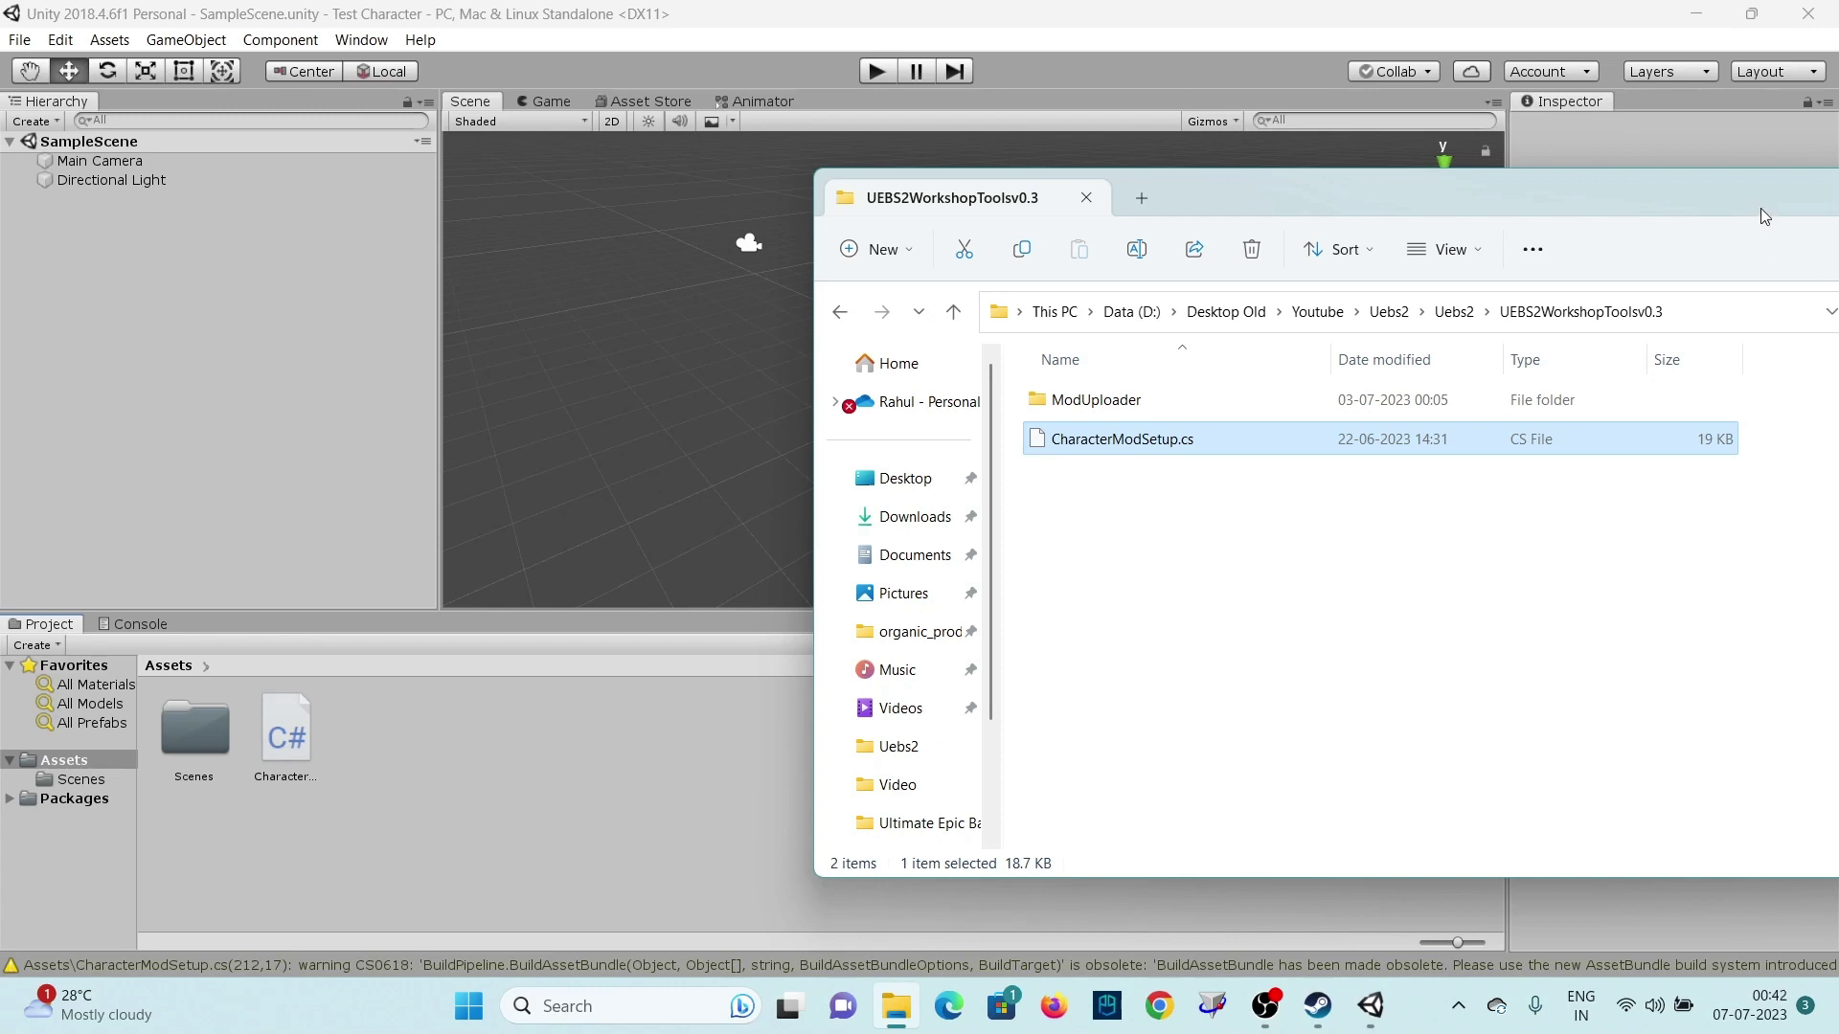
left_click_drag(1764, 216, 1214, 231)
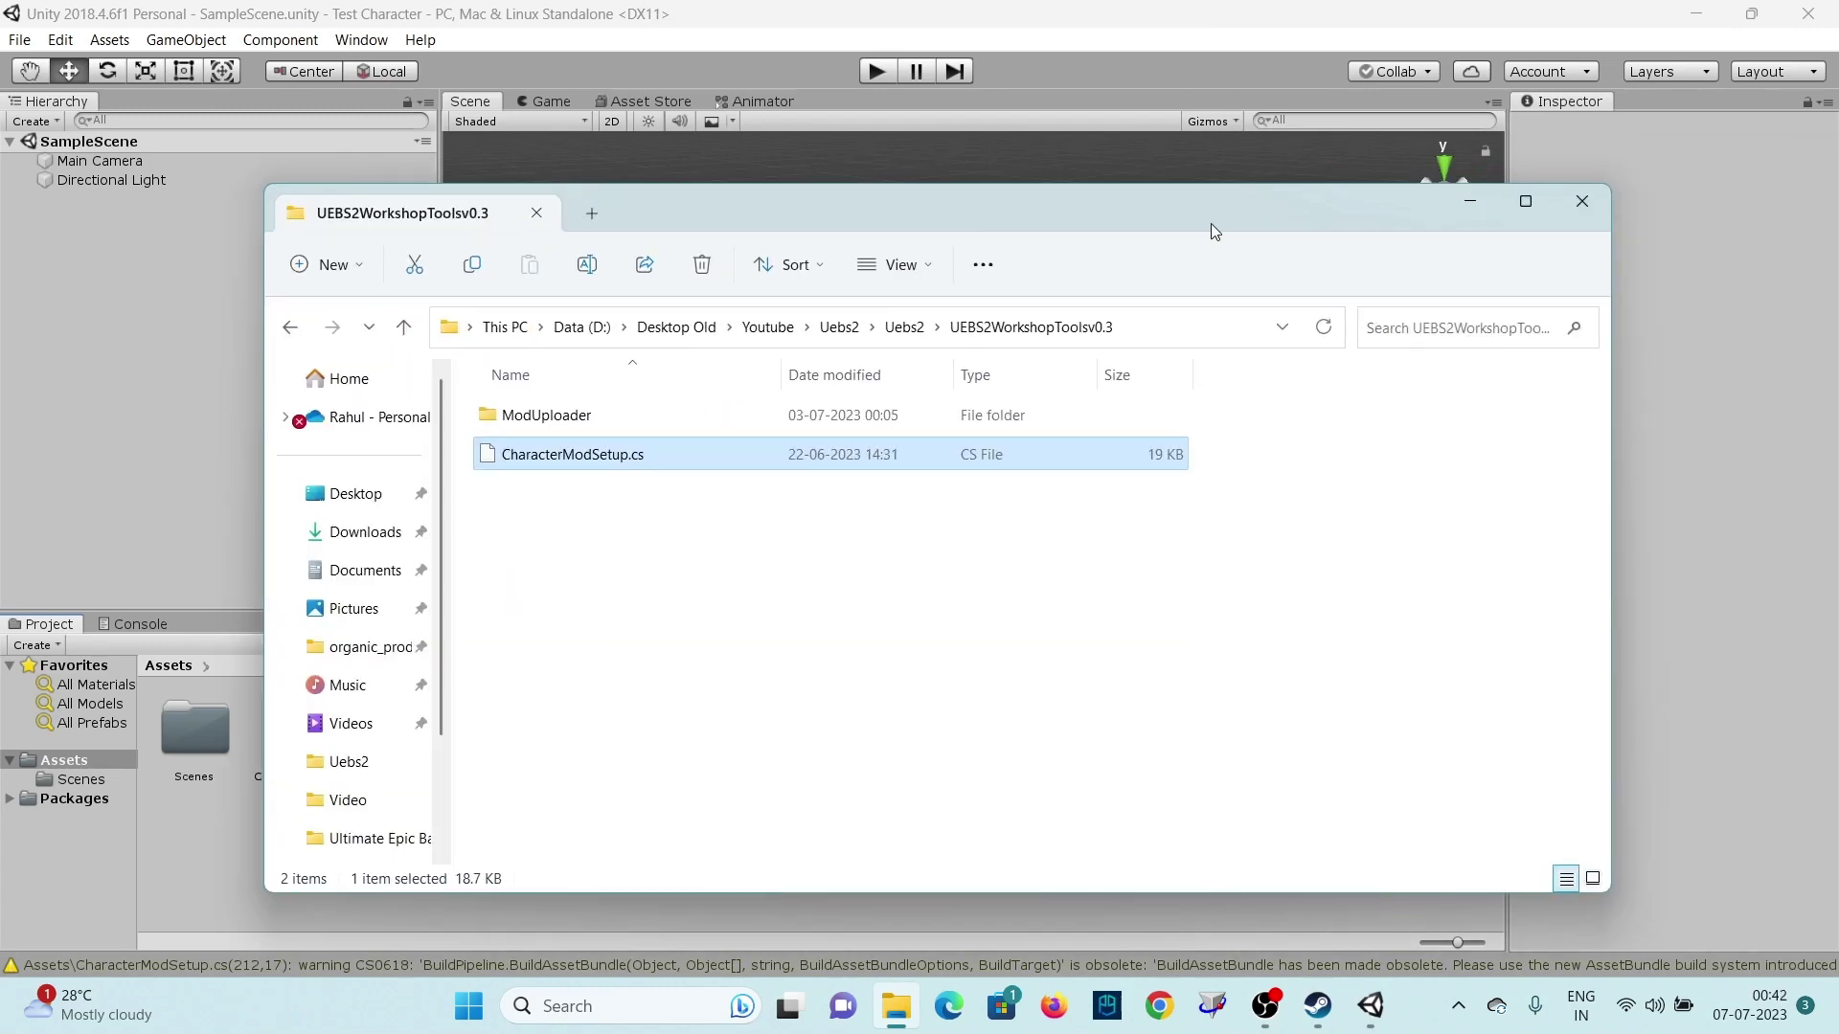
left_click(1582, 203)
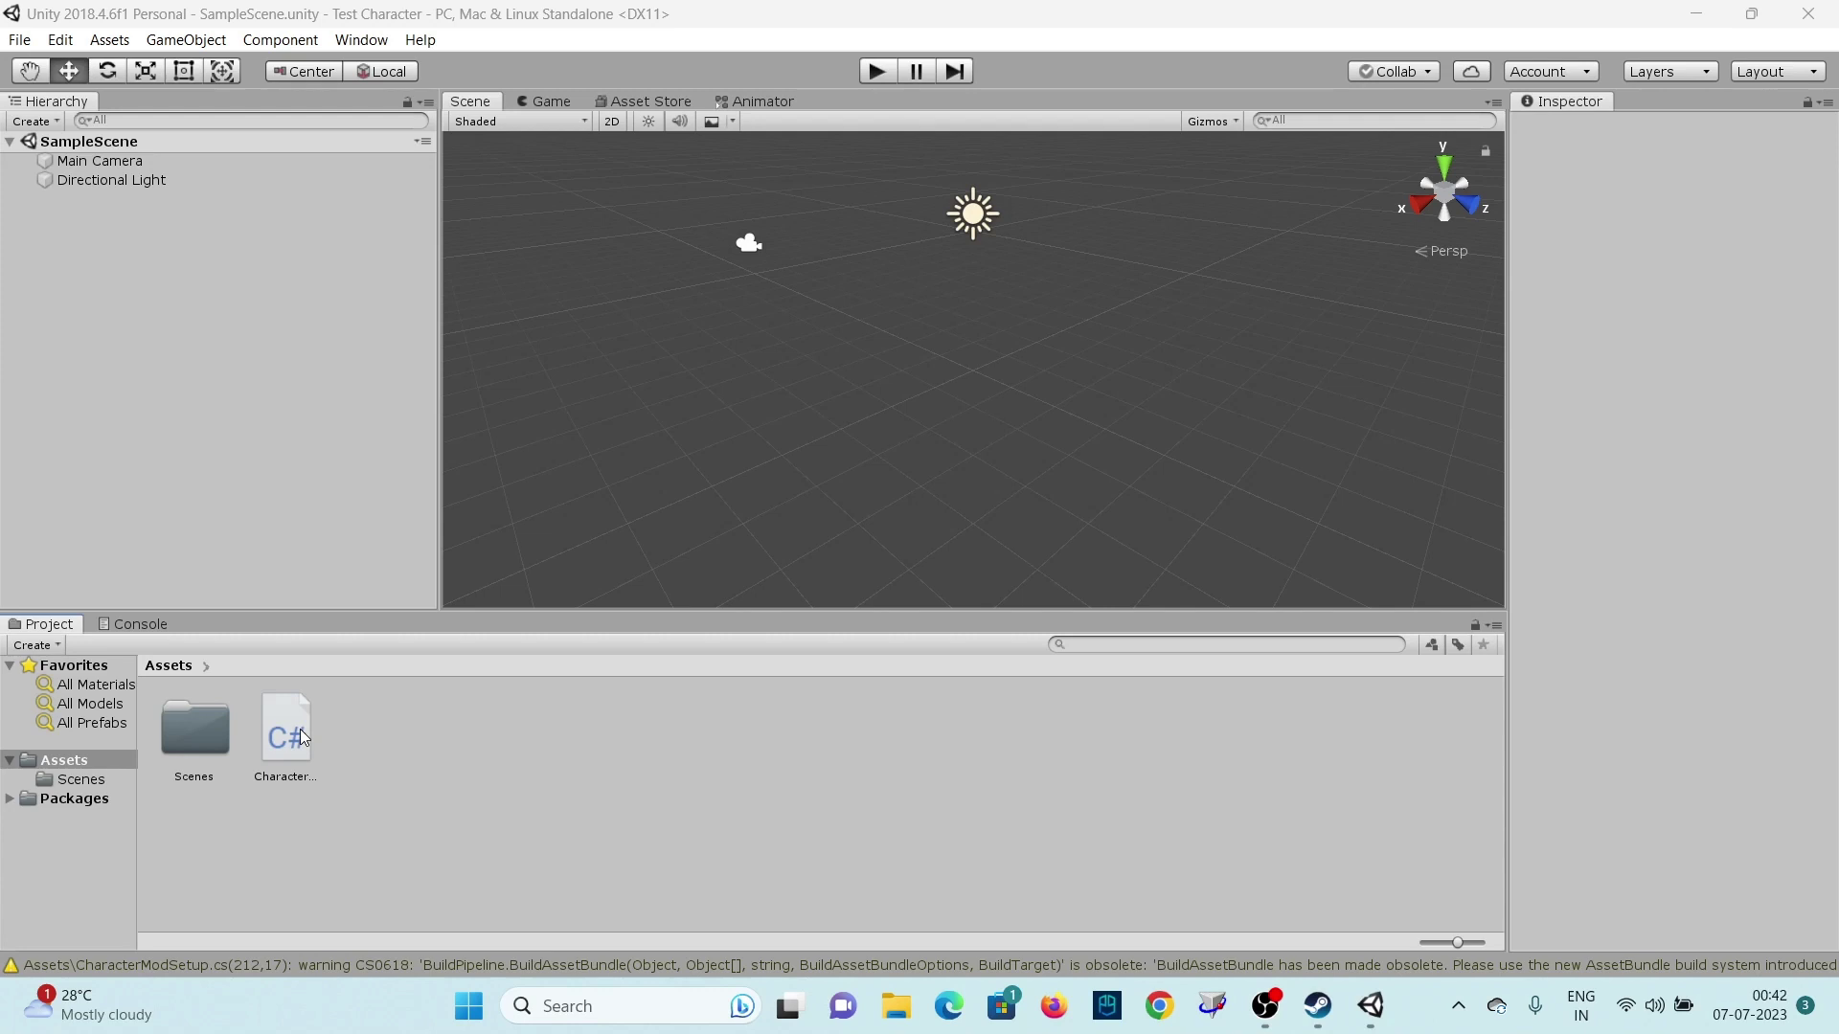
Step: Switch to Microsoft Edge, search for "mixamo characters" and open the character collection on the Mixamo site
left_click(949, 1006)
left_click(987, 50)
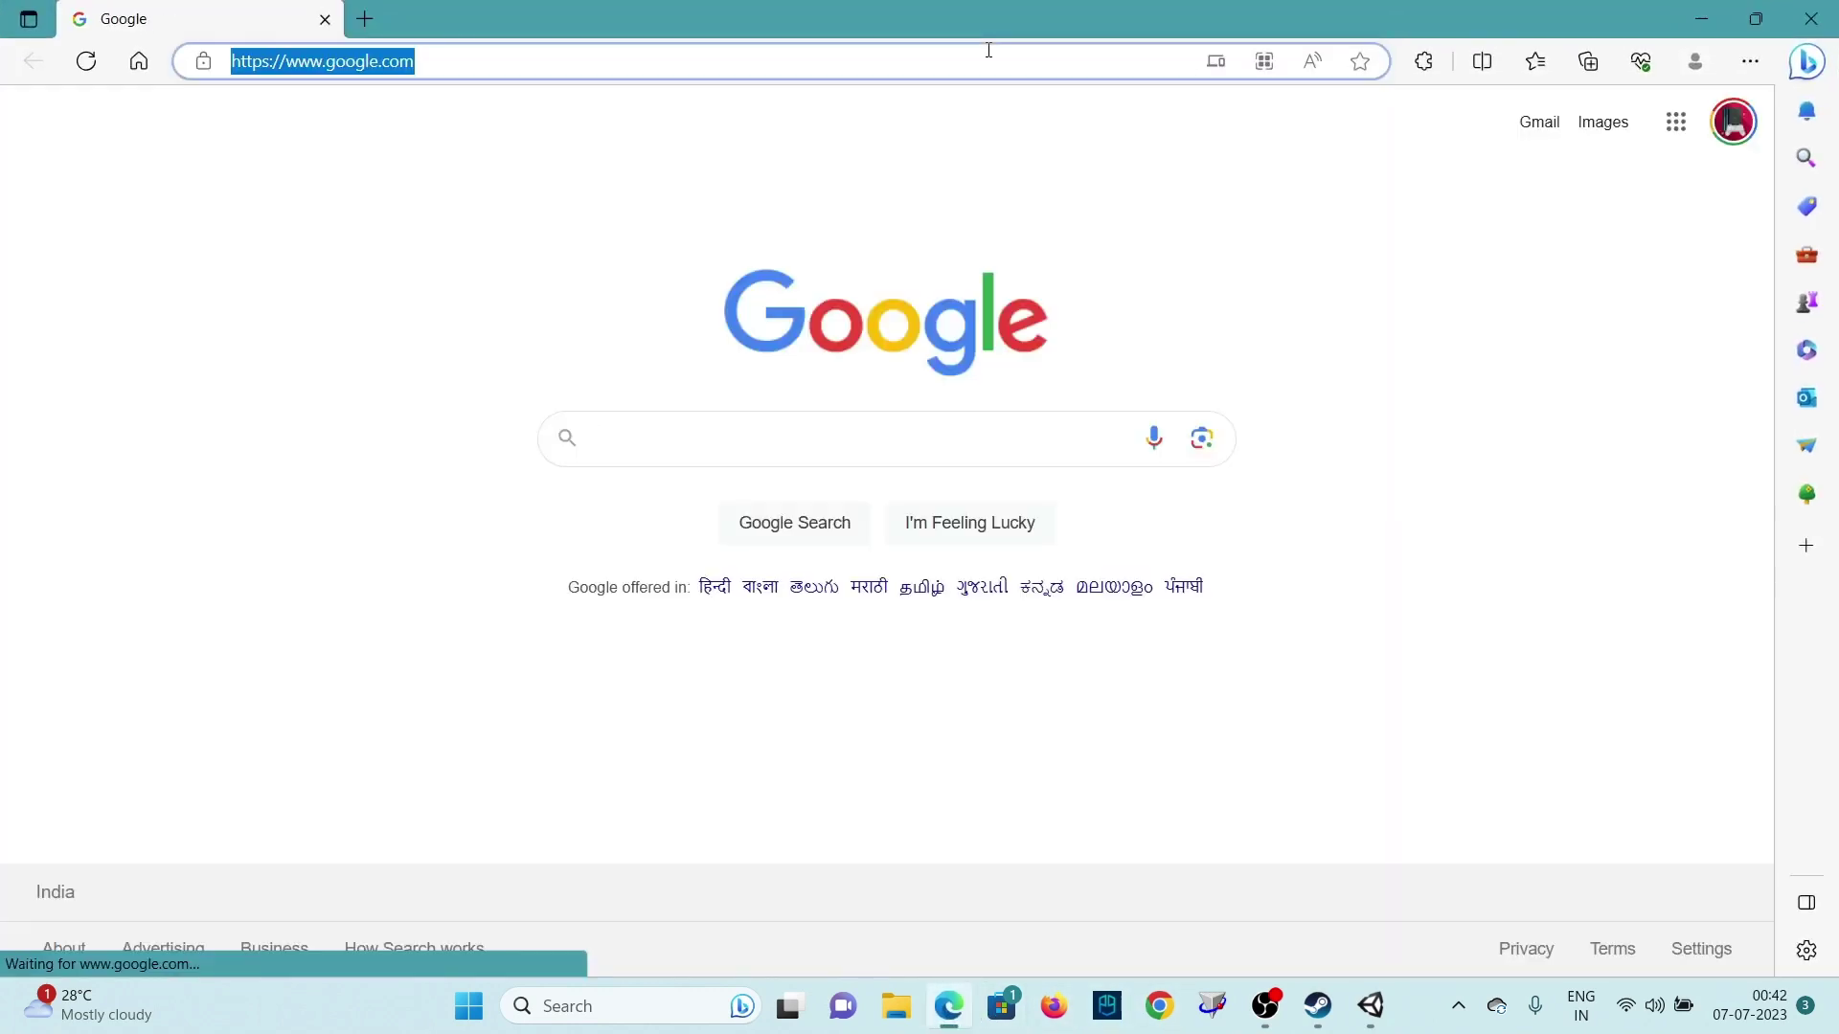
type("mi")
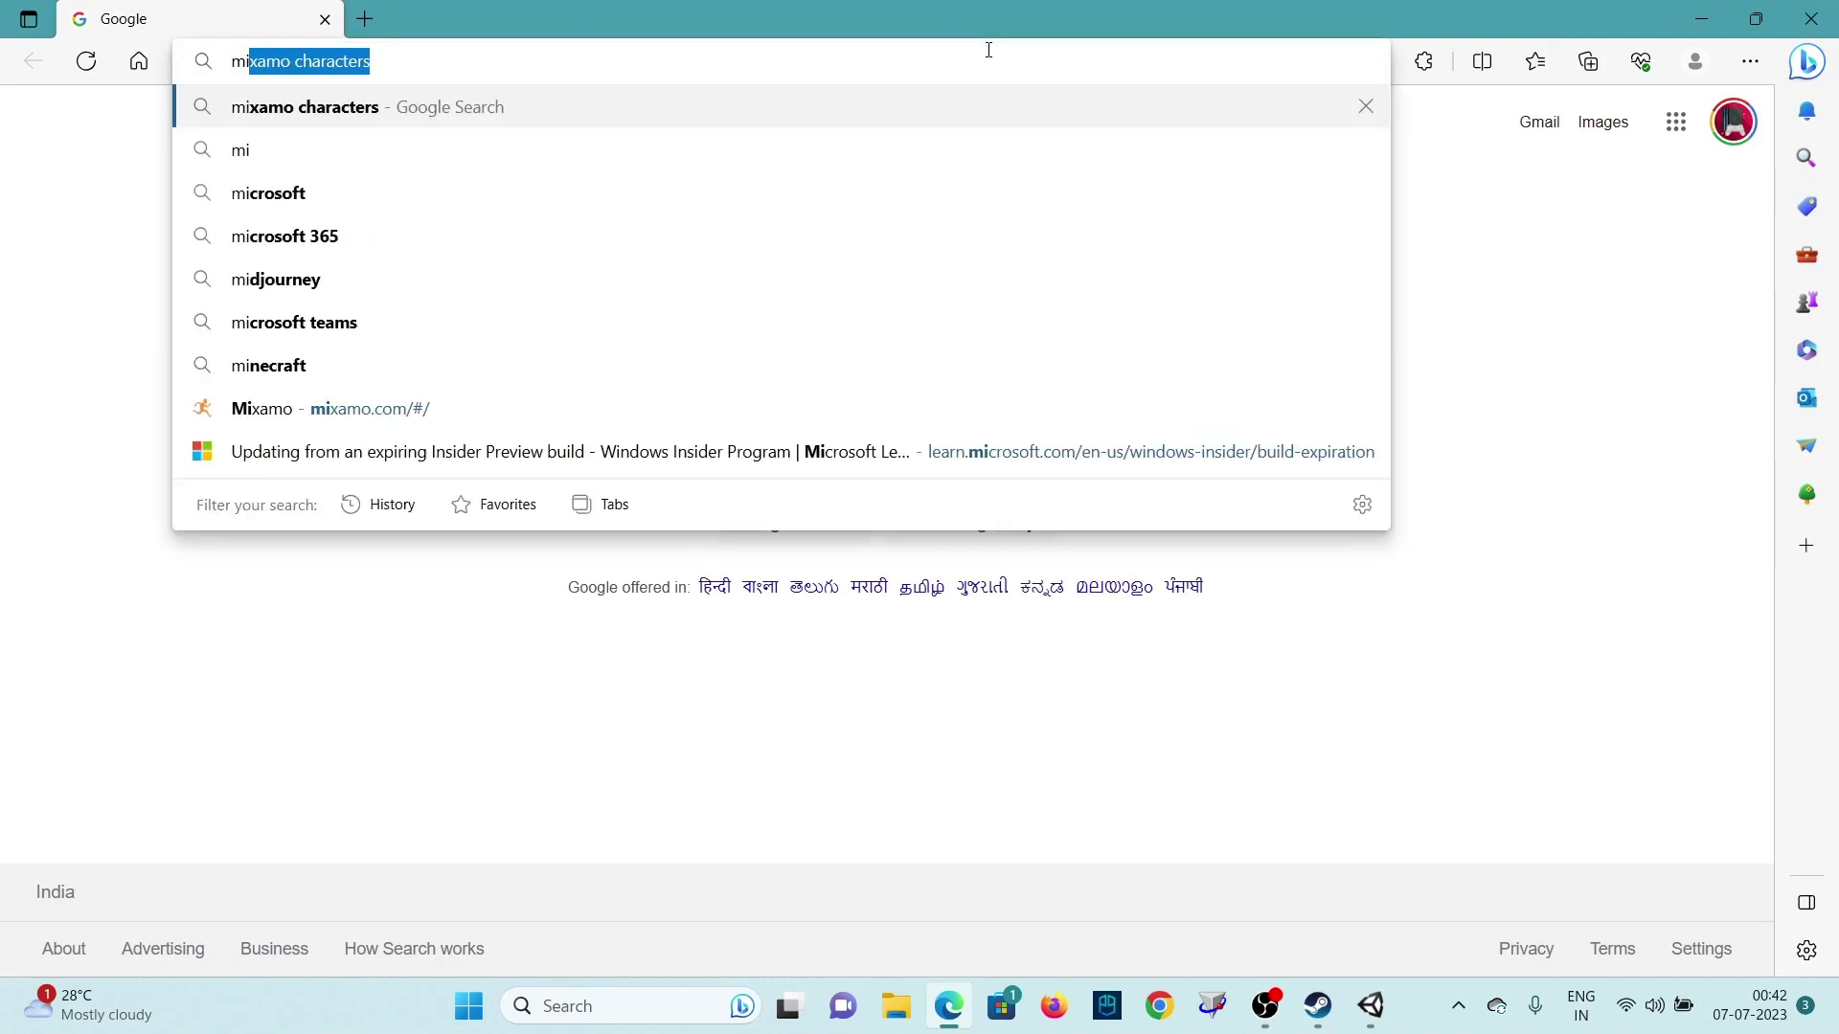
key("Return")
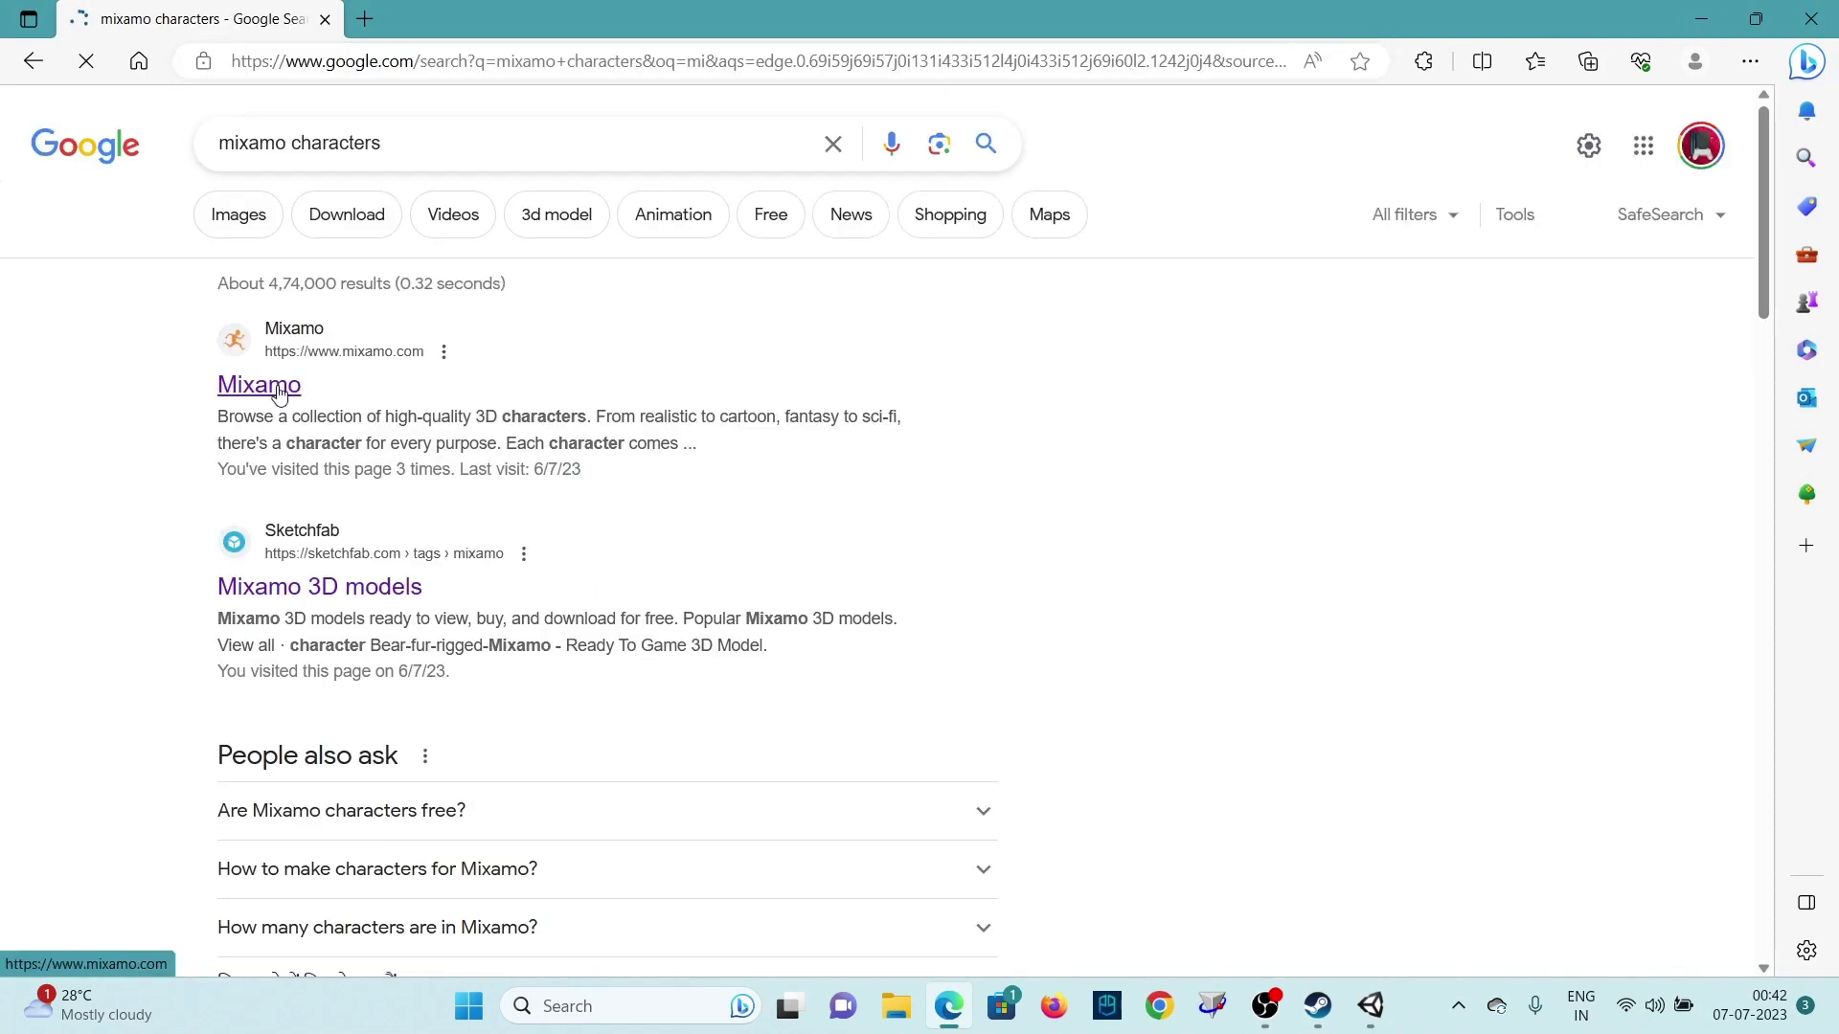
left_click(279, 386)
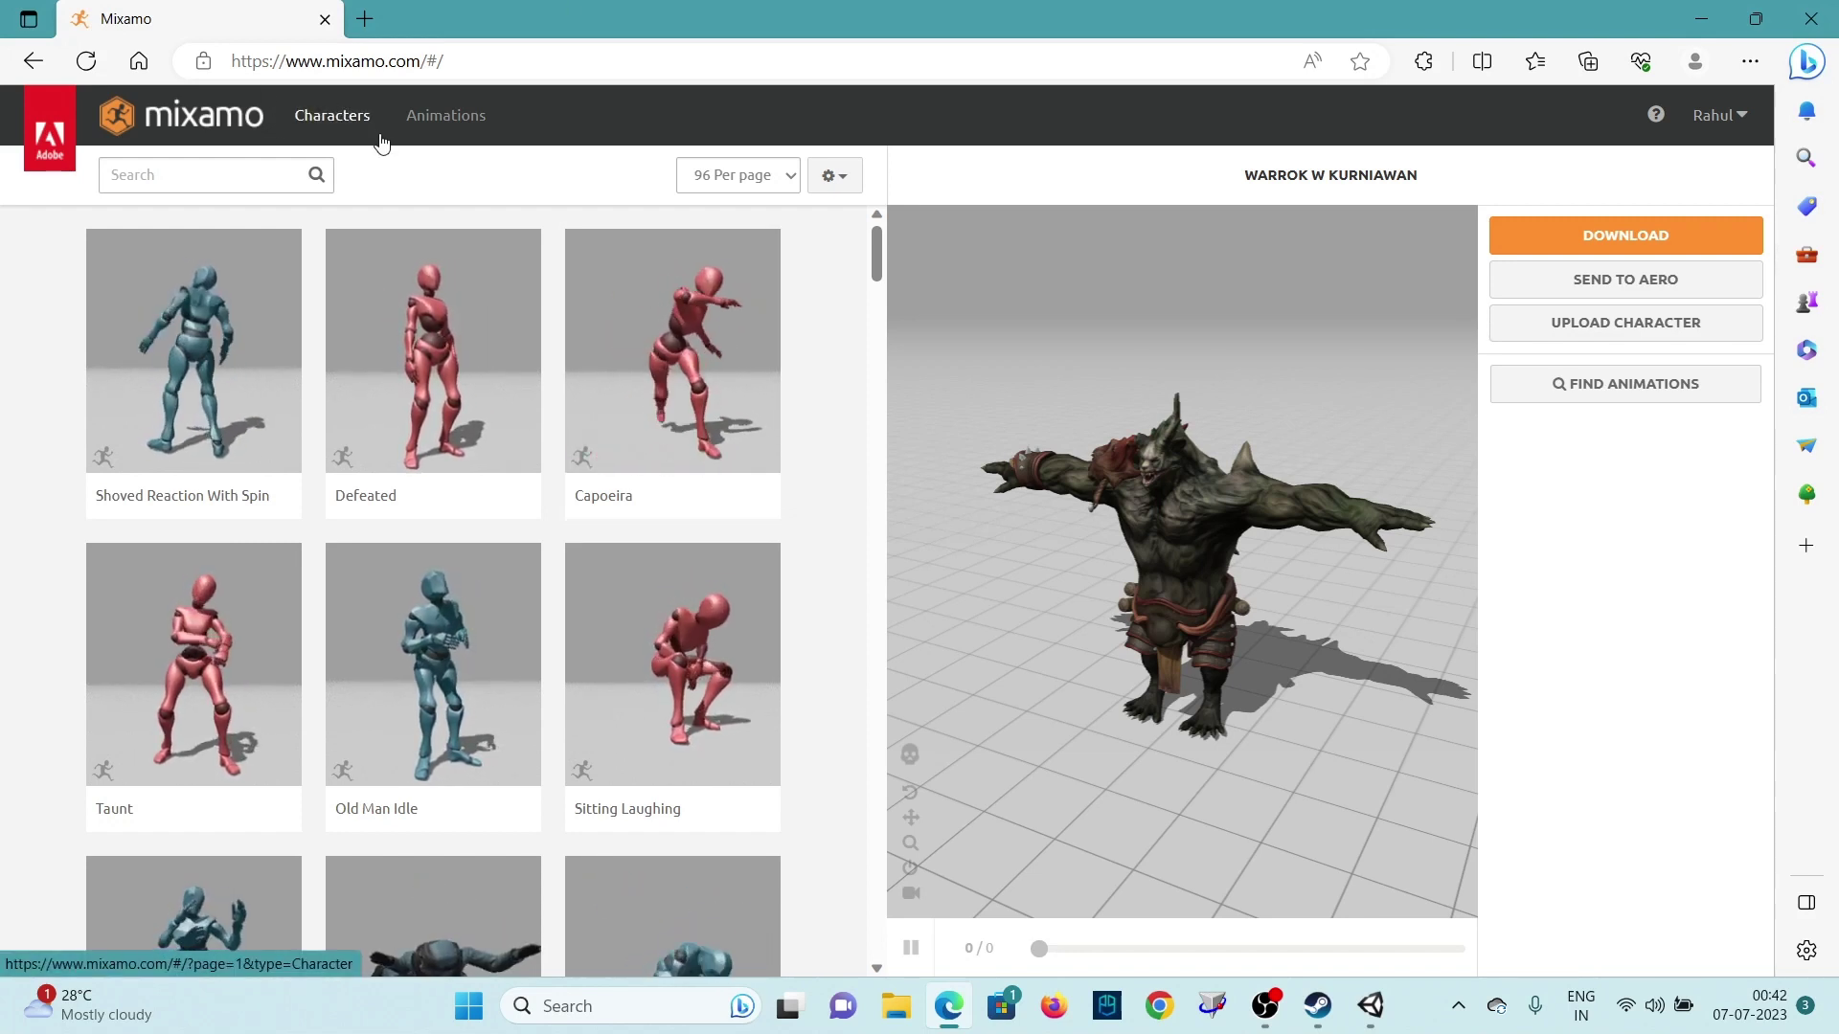
left_click(350, 124)
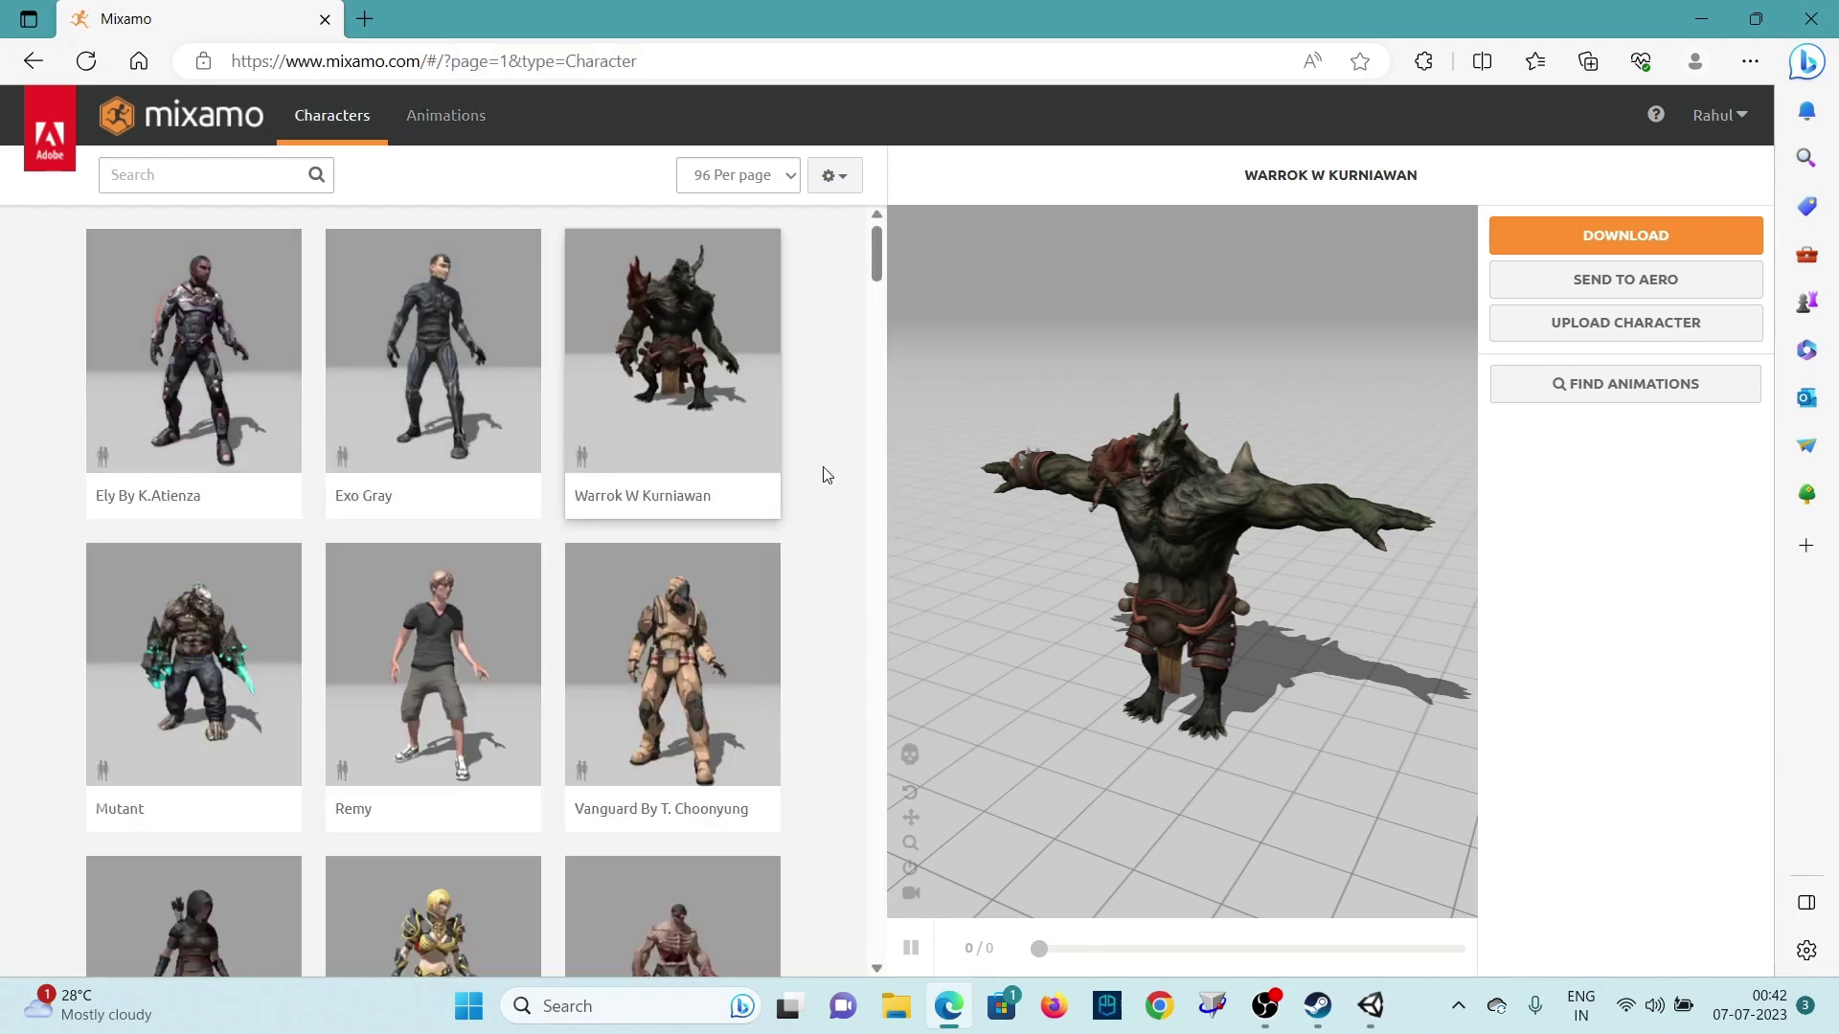
Step: Find the Vampire A Lusth character in the Mixamo collection, select it and view its model from the front
scroll(385, 450, "down", 1)
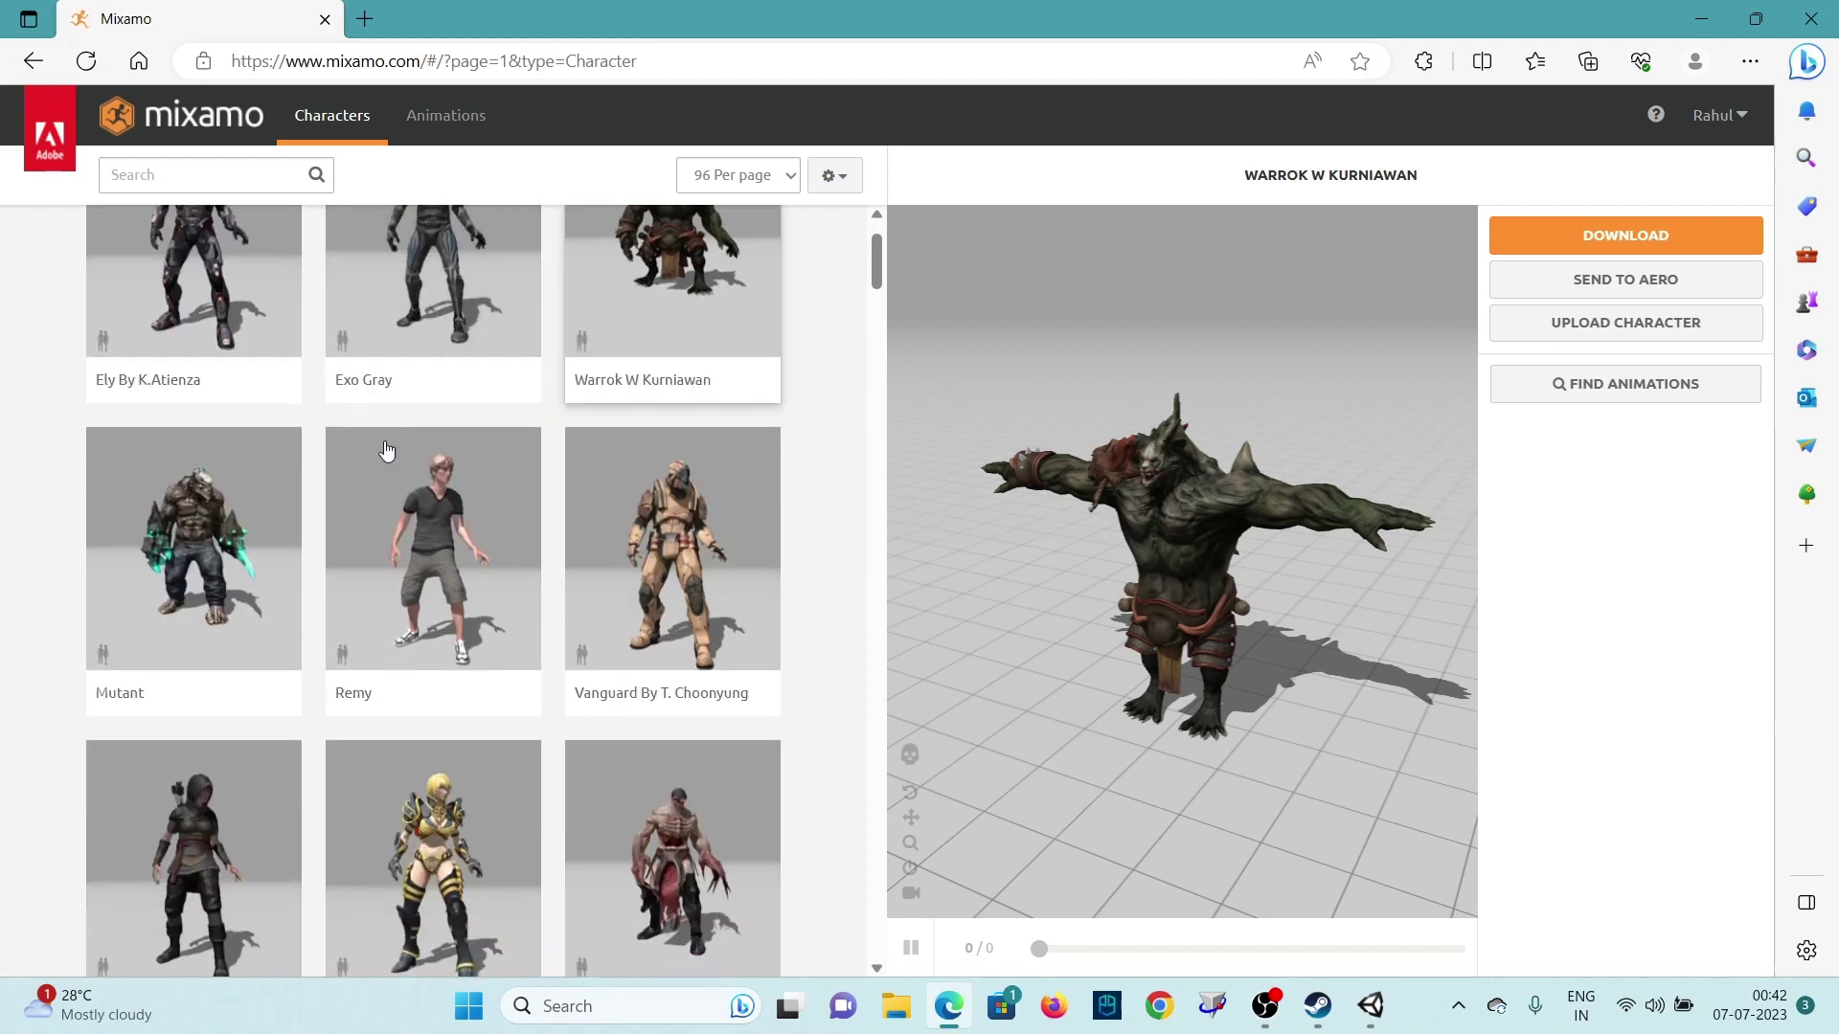
scroll(386, 450, "up", 1)
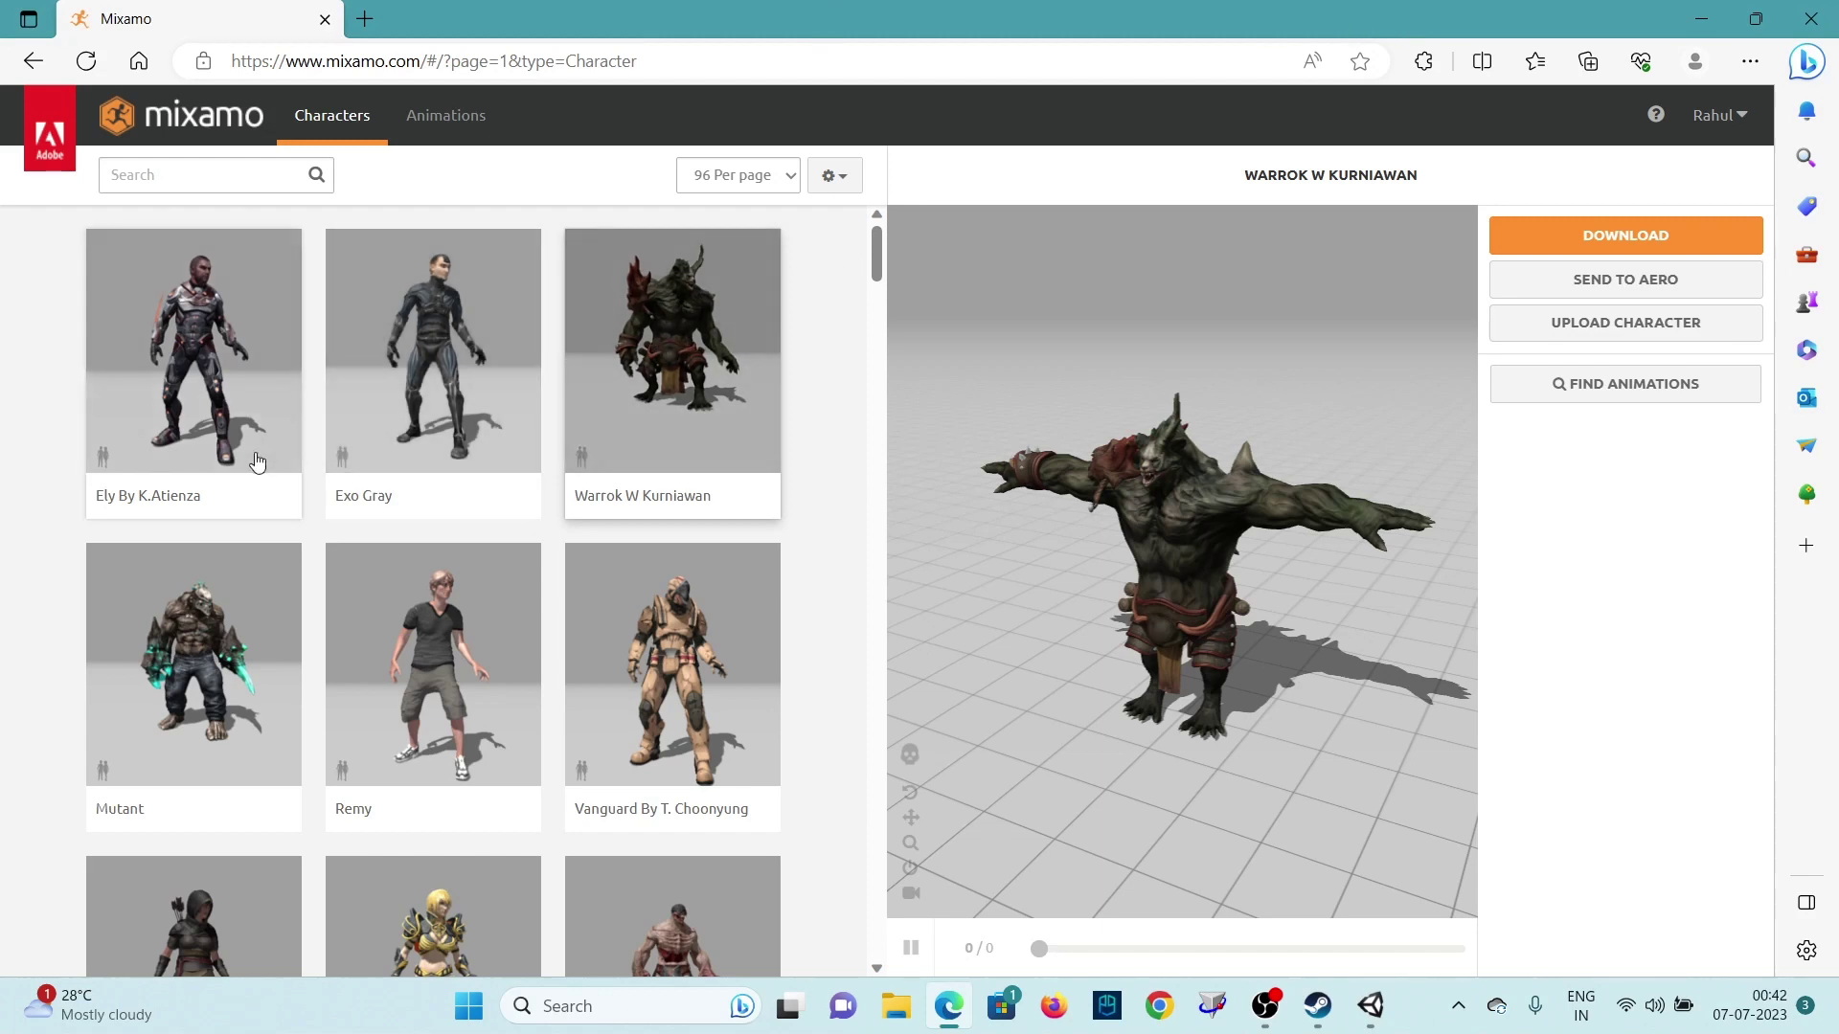
scroll(411, 522, "down", 3)
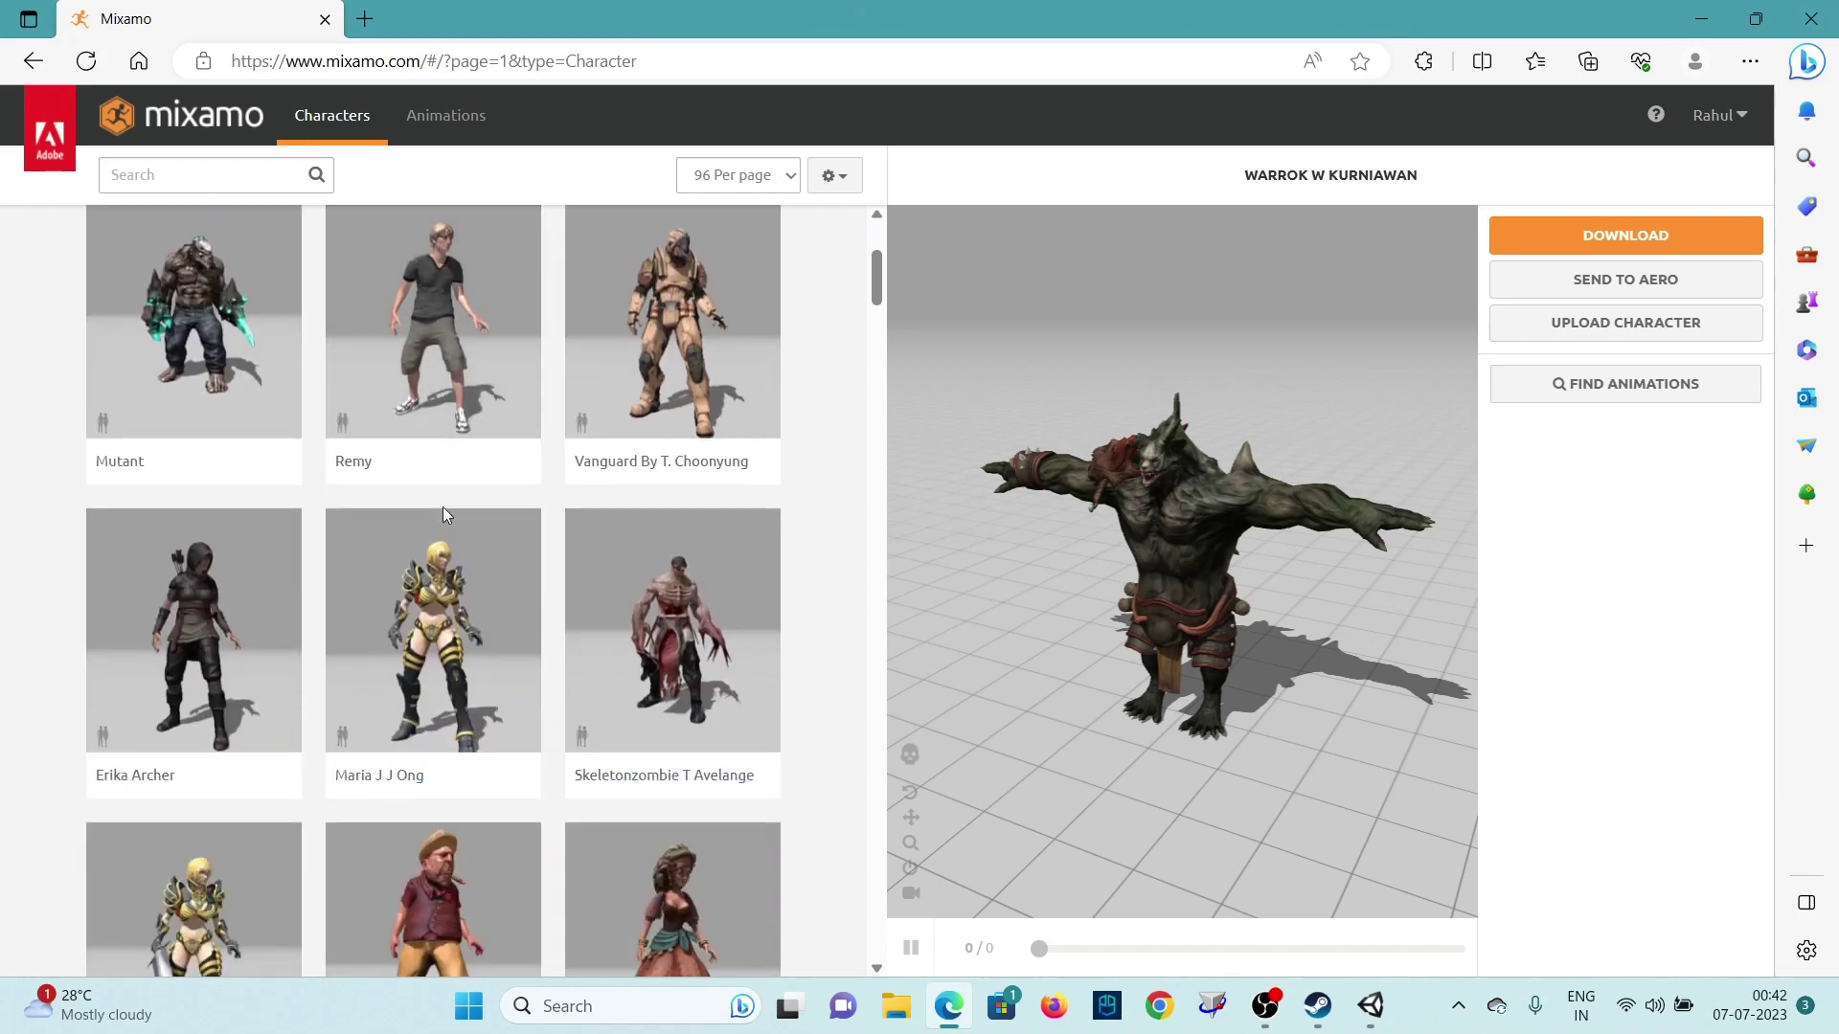
scroll(442, 508, "down", 3)
scroll(443, 510, "down", 5)
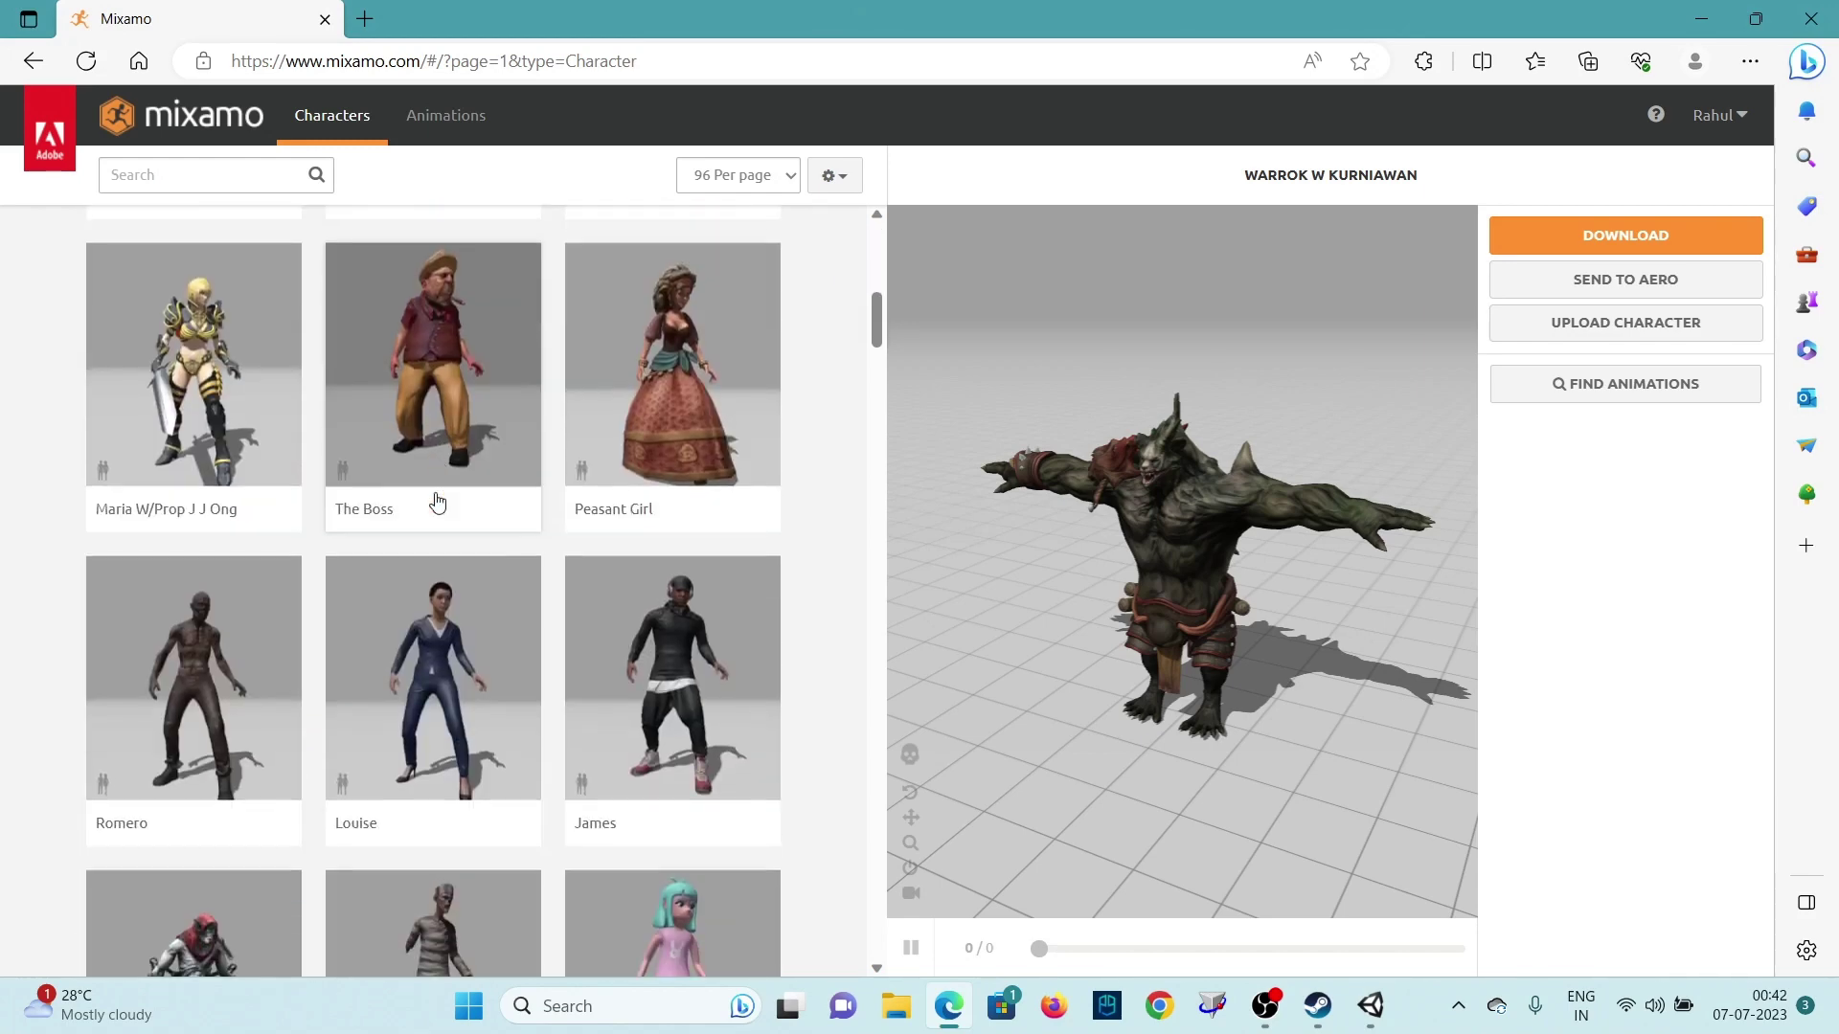
scroll(430, 514, "down", 3)
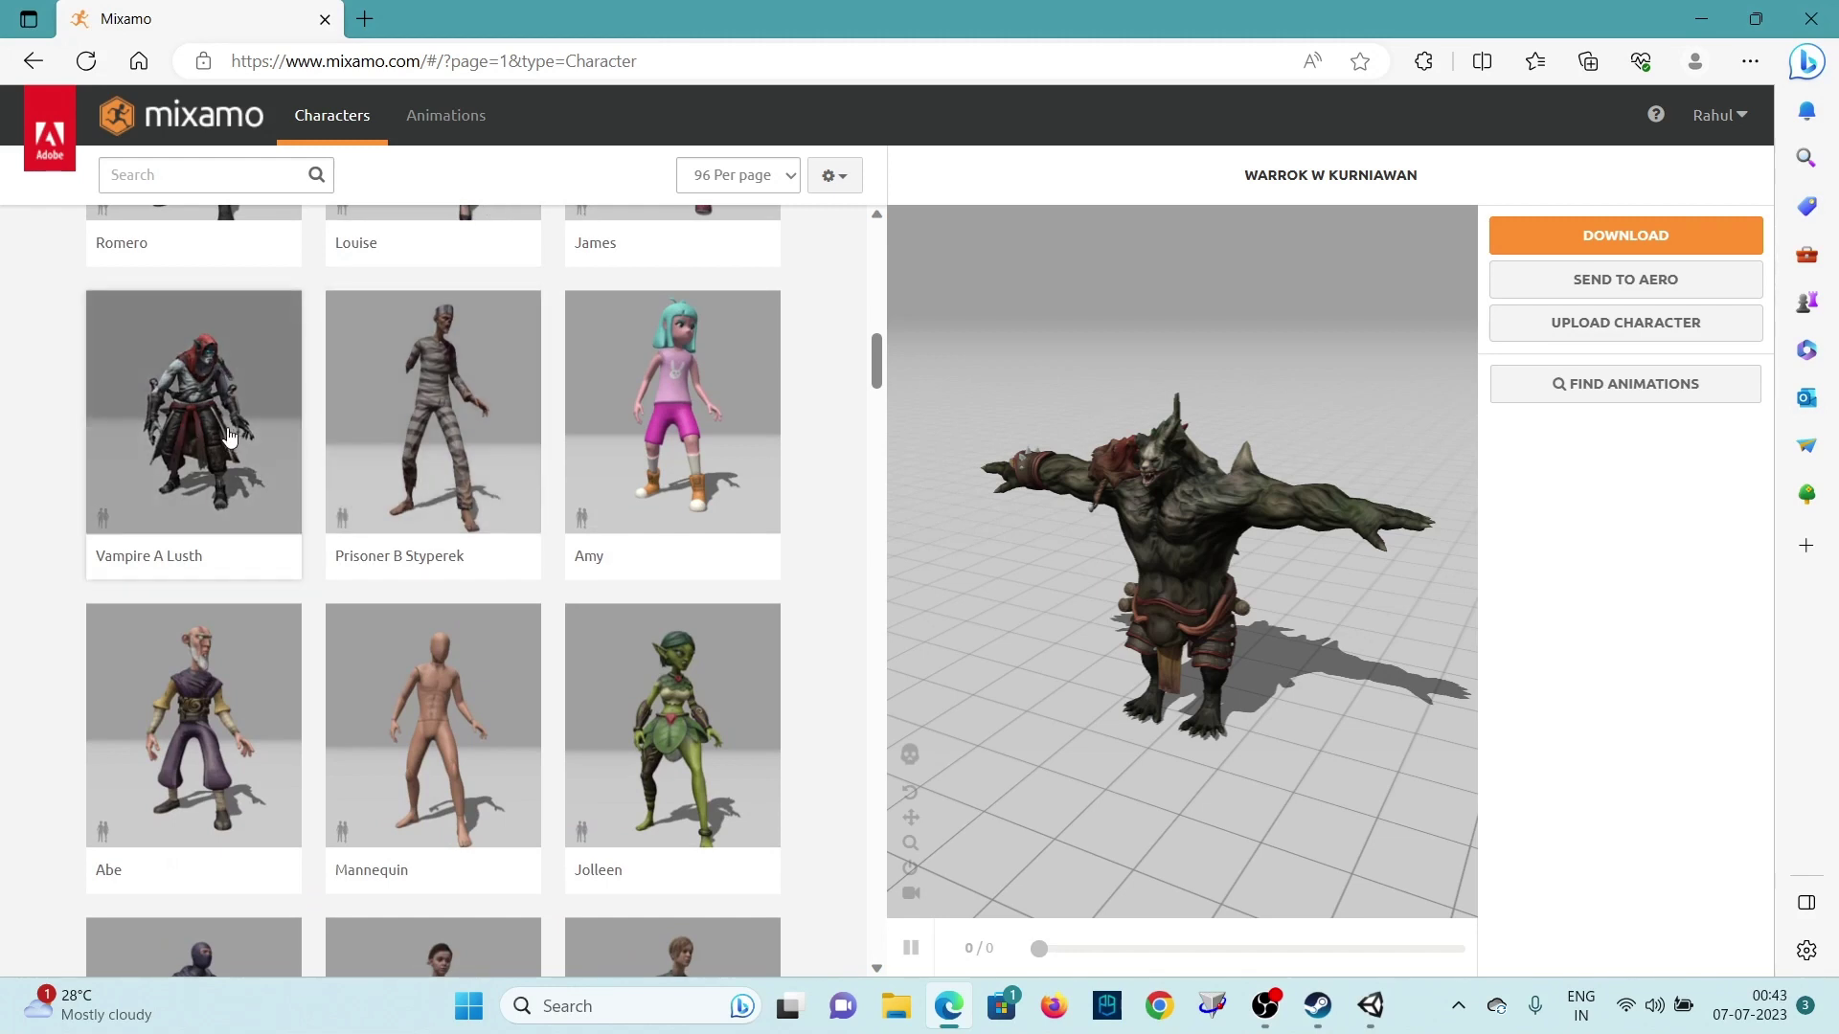
scroll(269, 484, "down", 1)
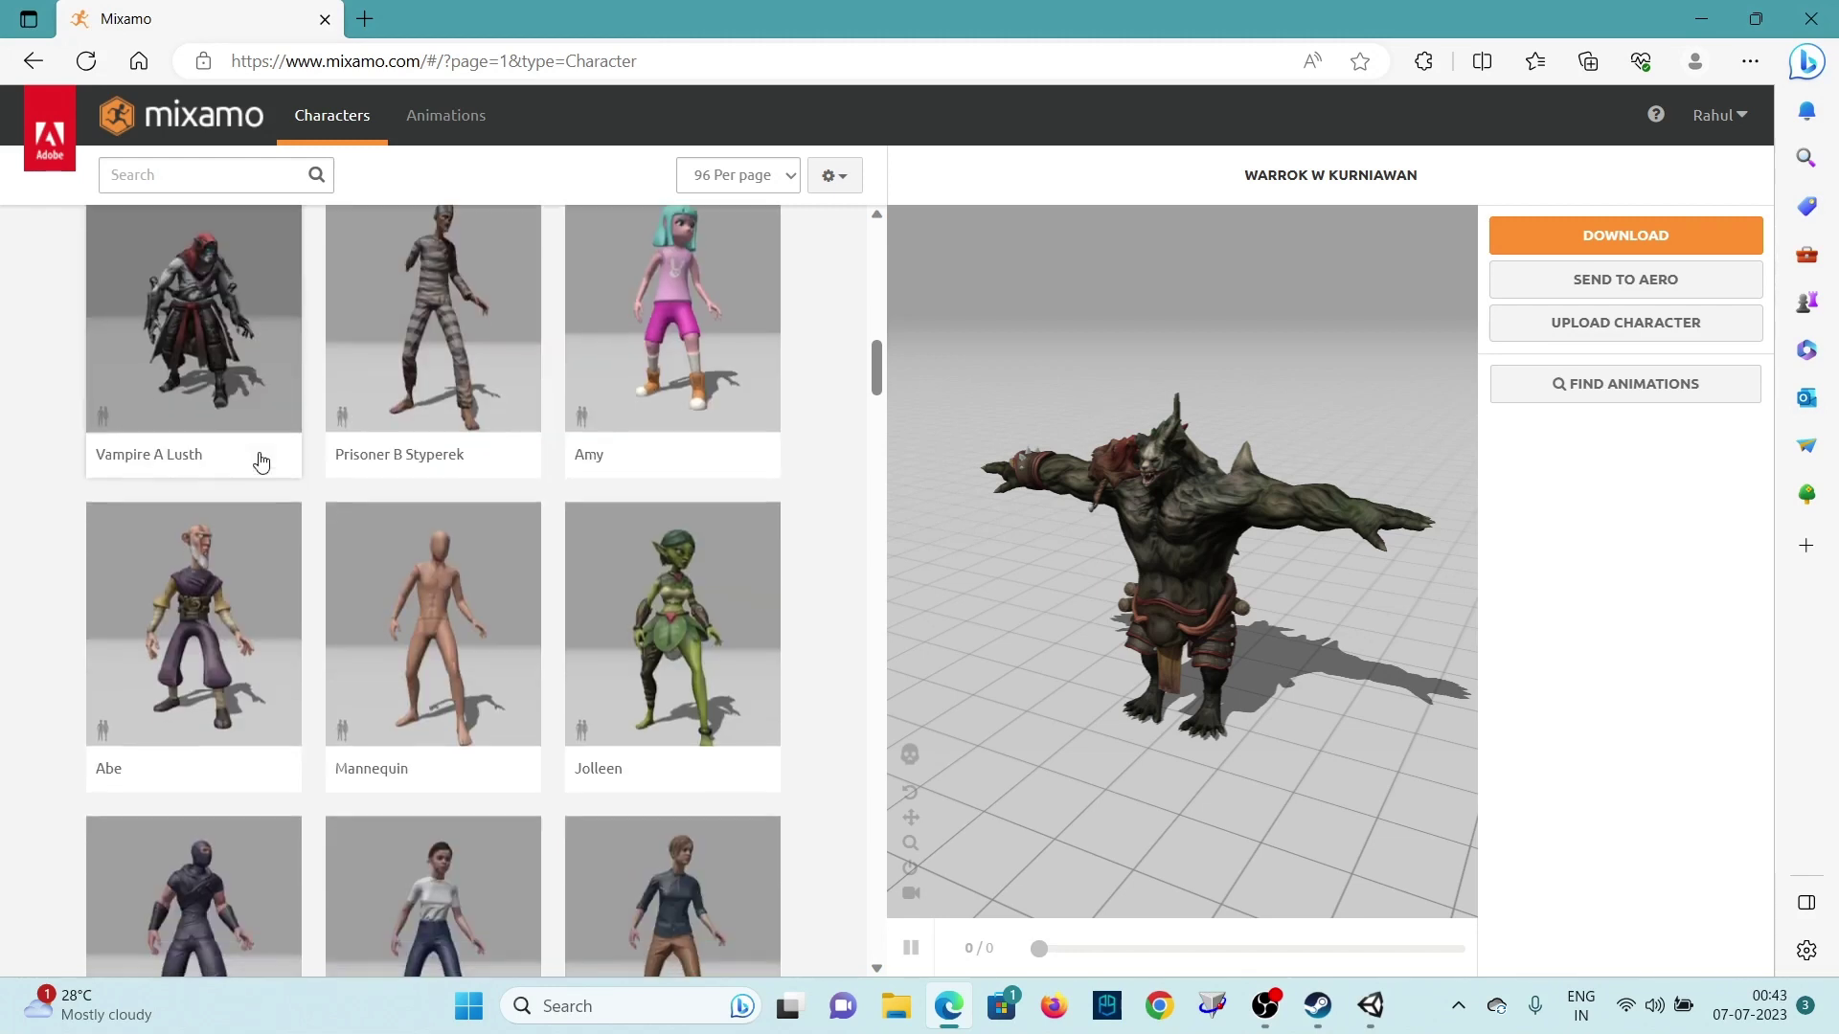
scroll(261, 462, "up", 3)
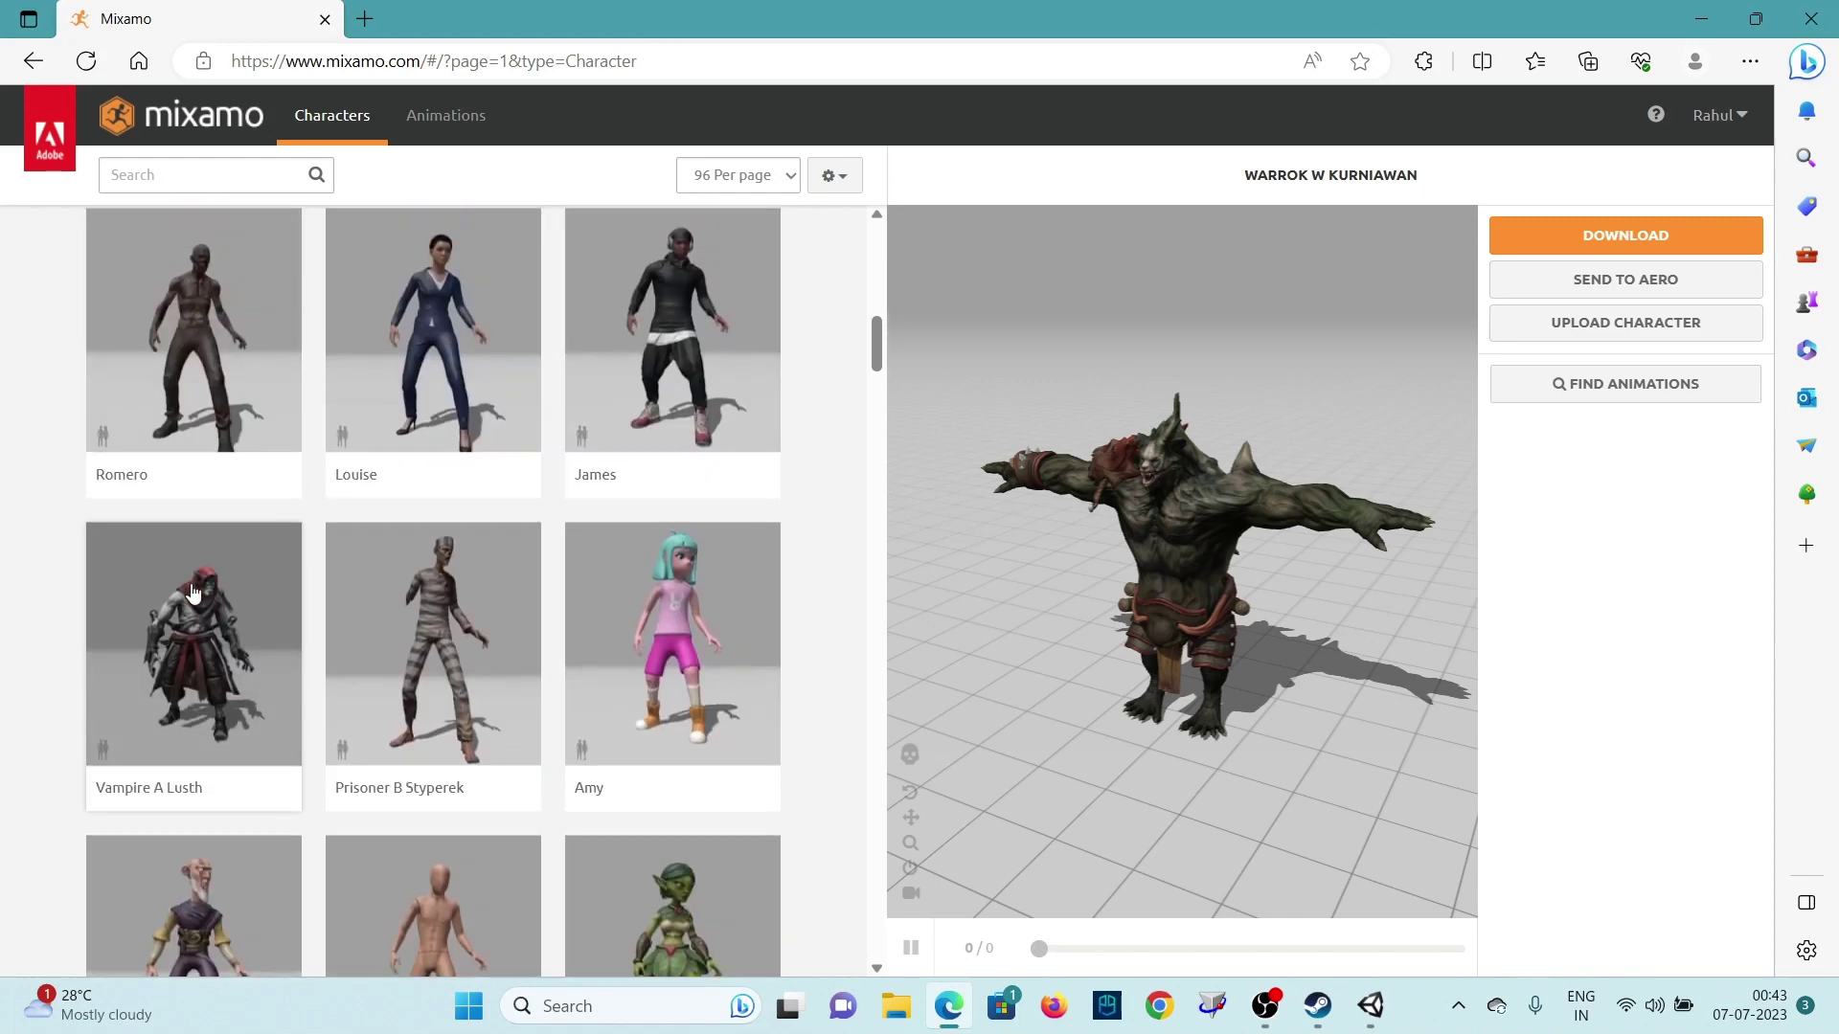
left_click(201, 651)
left_click(1336, 443)
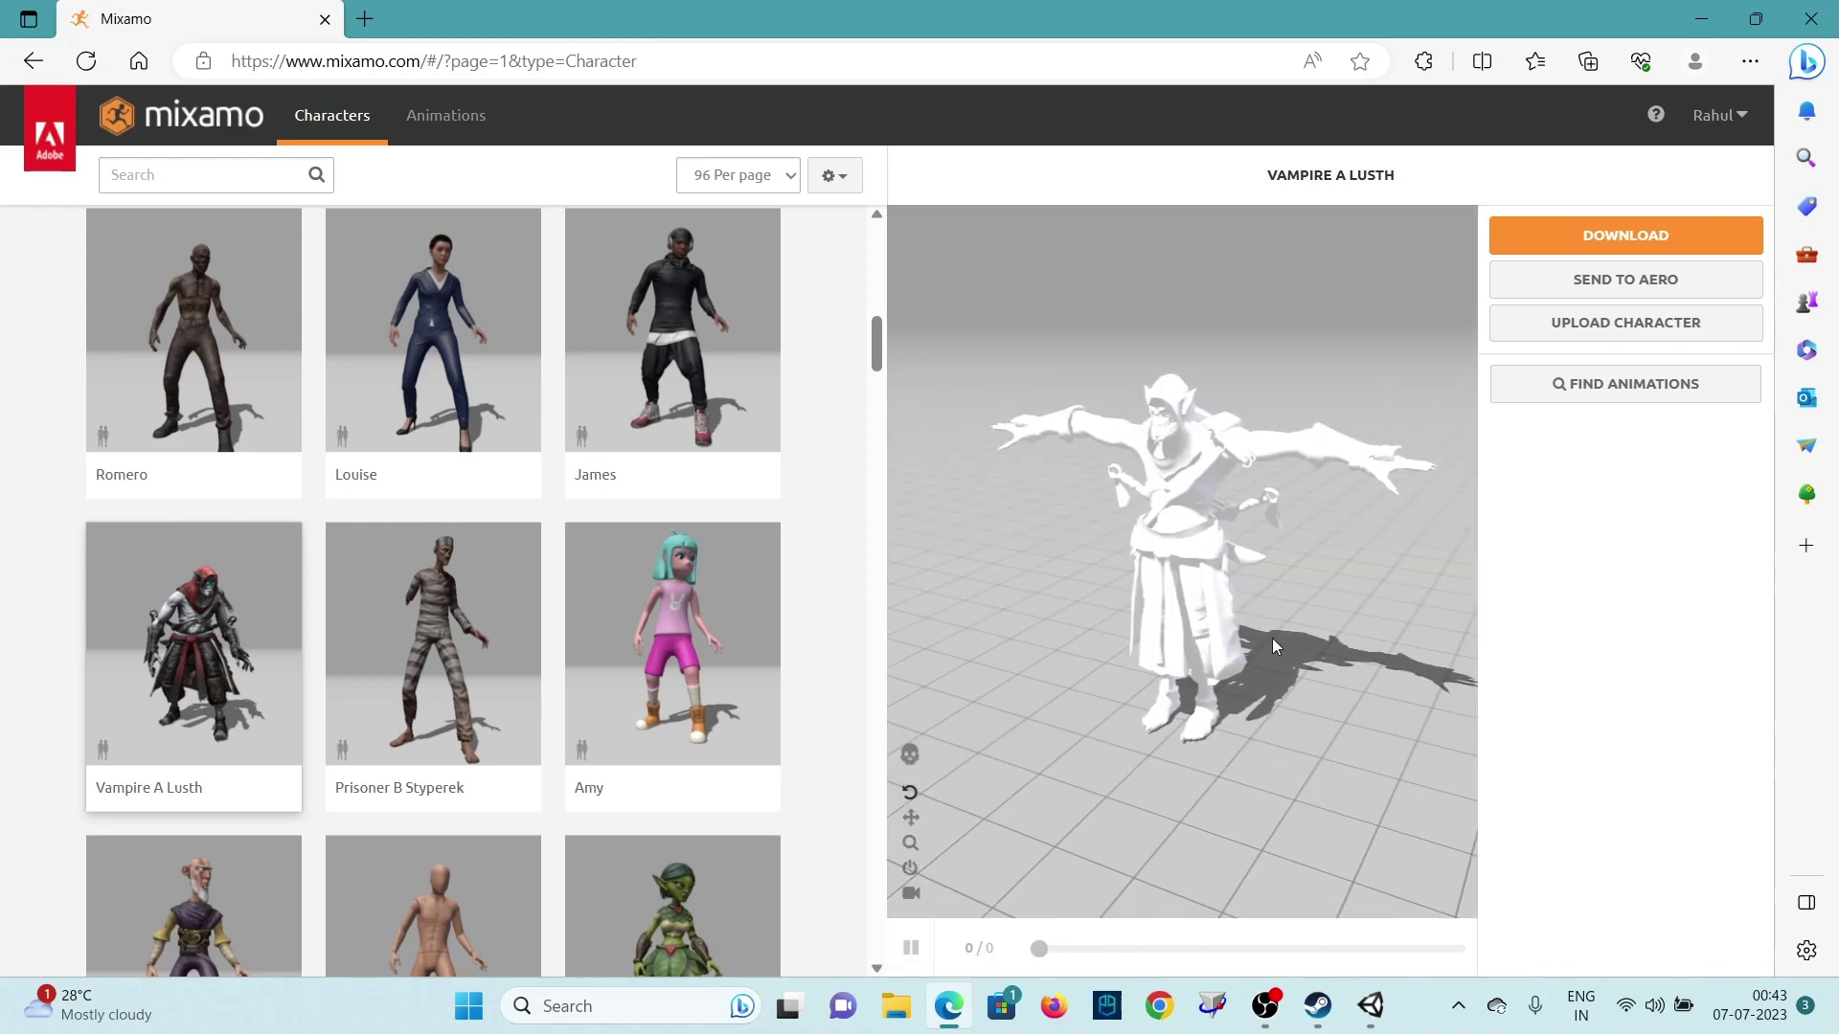
left_click_drag(1271, 638, 1362, 595)
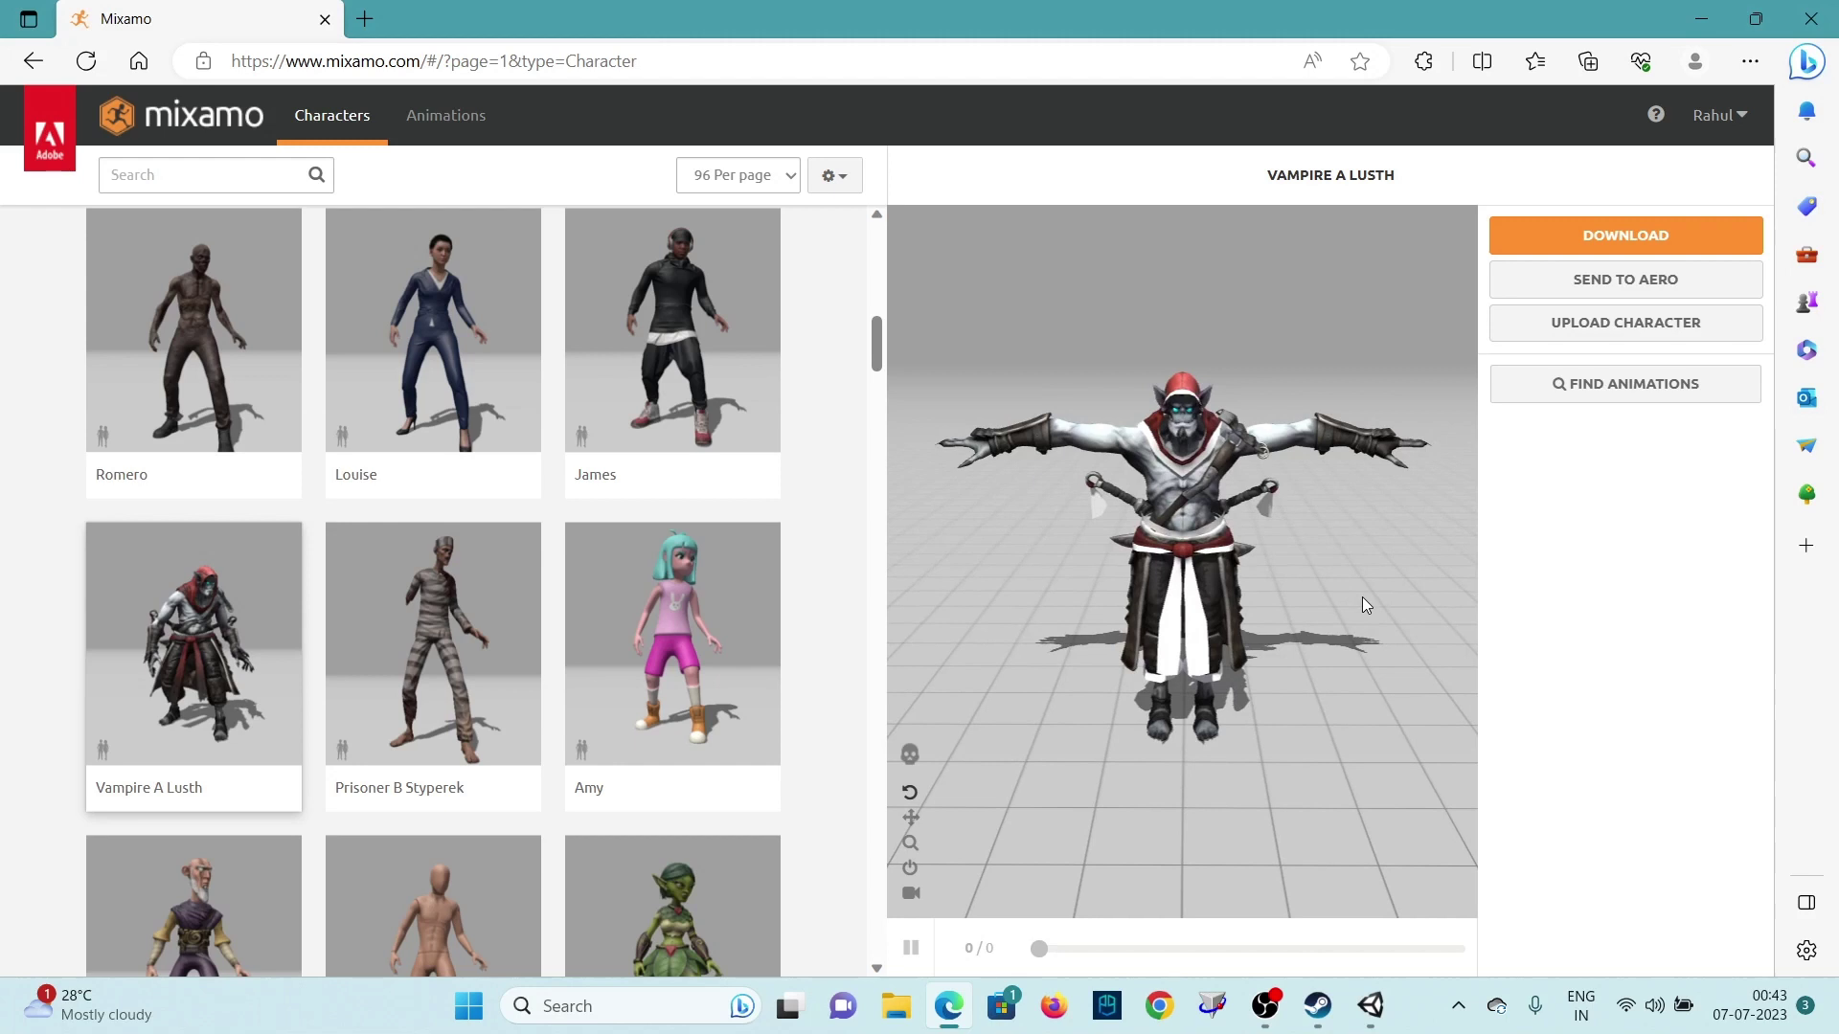
Step: Search the Mixamo animations for "Tpose", apply T-Pose to the vampire character and inspect the posed model
left_click(446, 115)
left_click(235, 175)
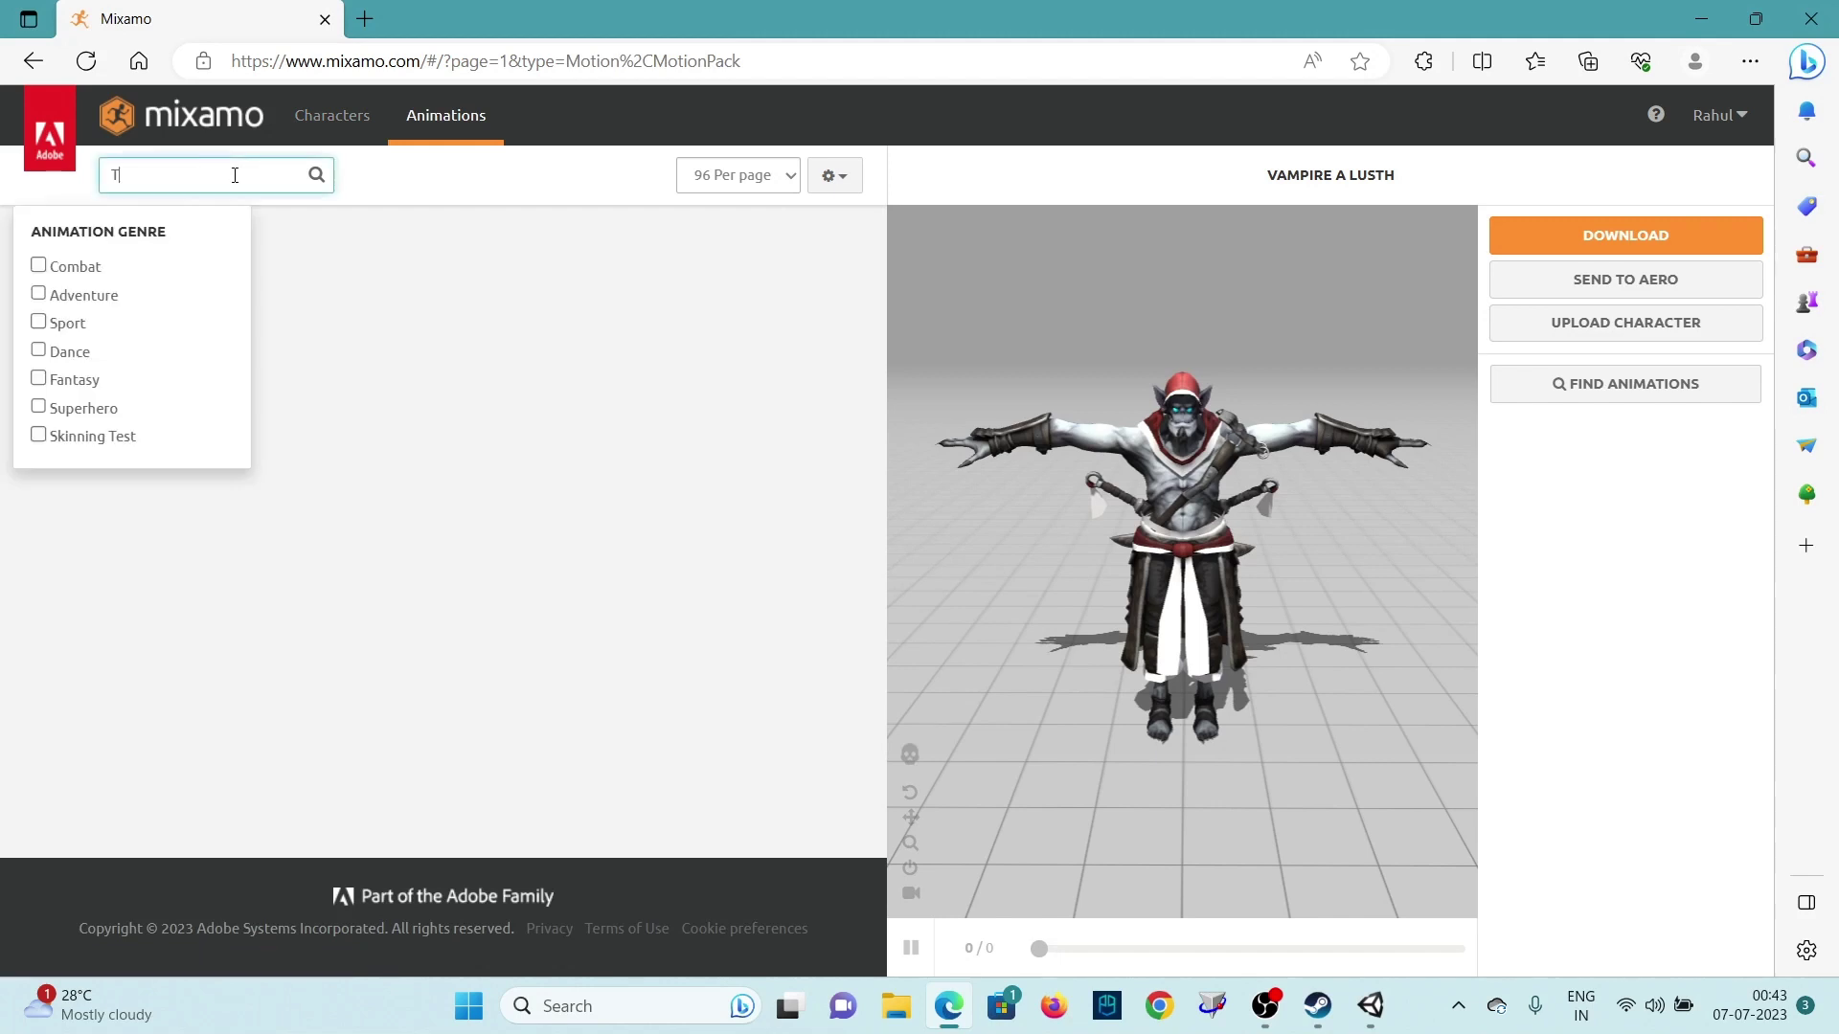
type("Tpose")
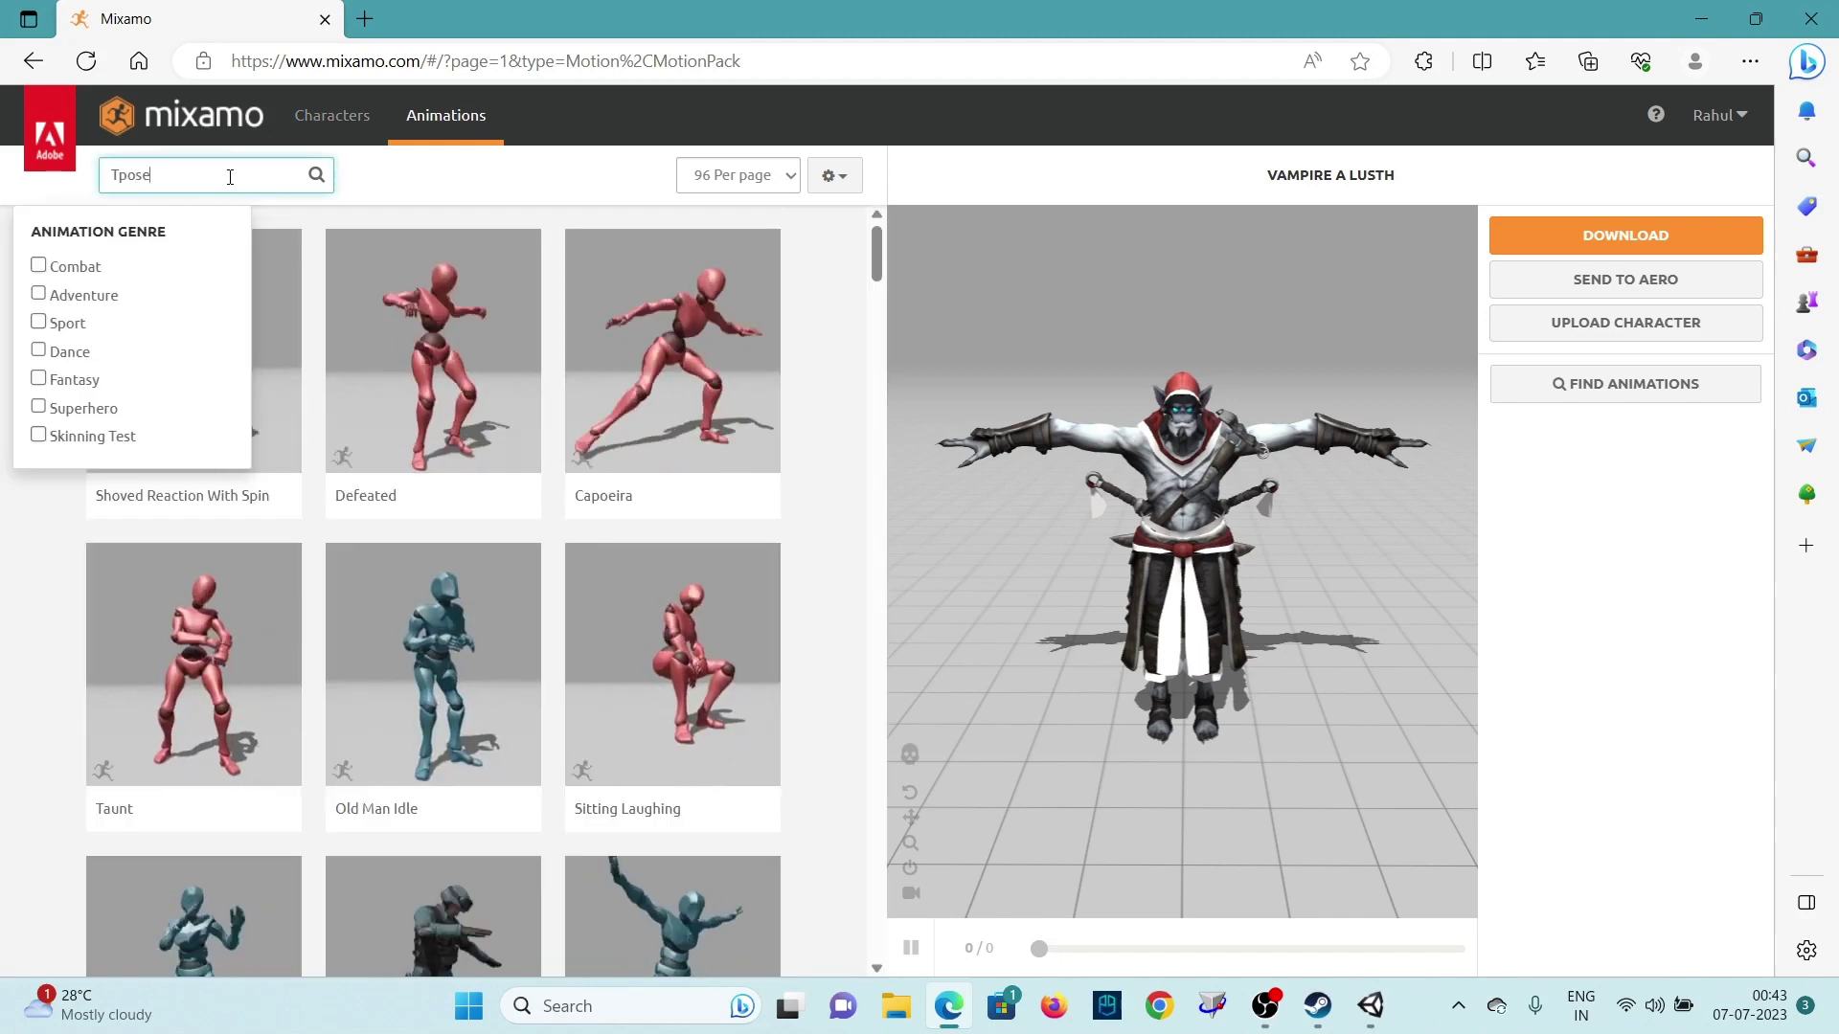
left_click(317, 175)
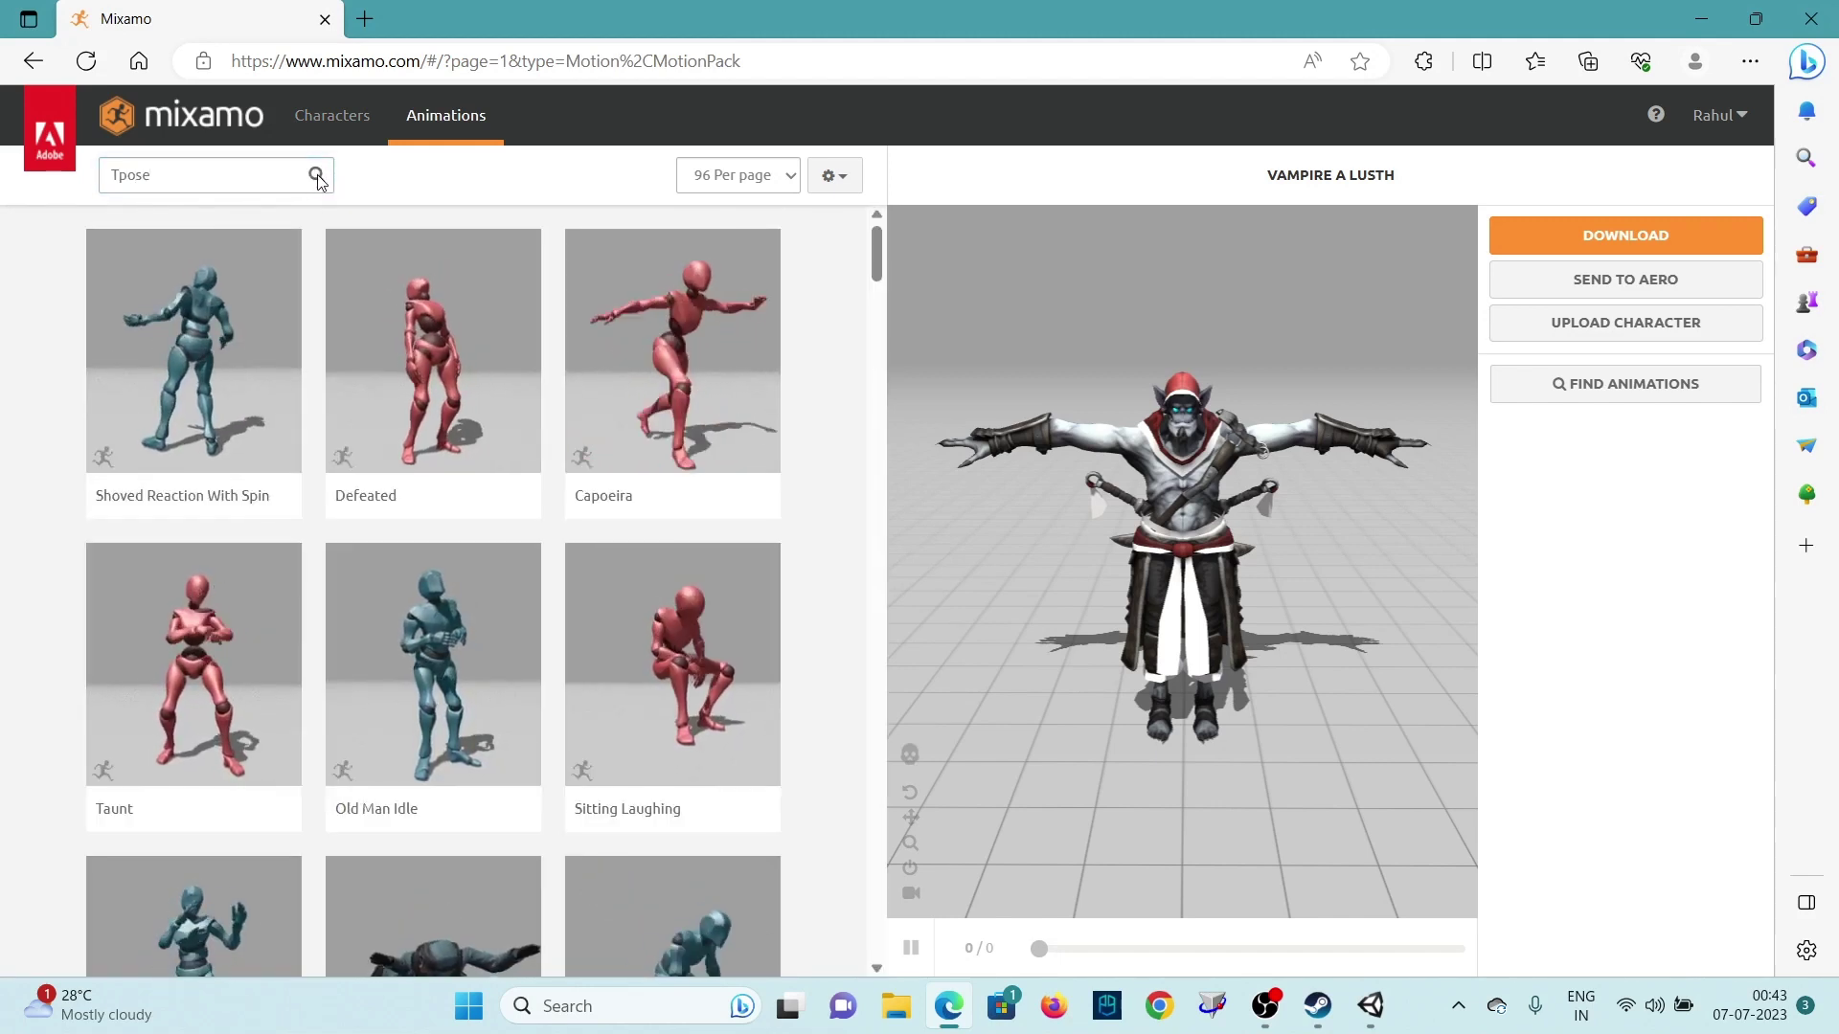
left_click(273, 179)
key("Return")
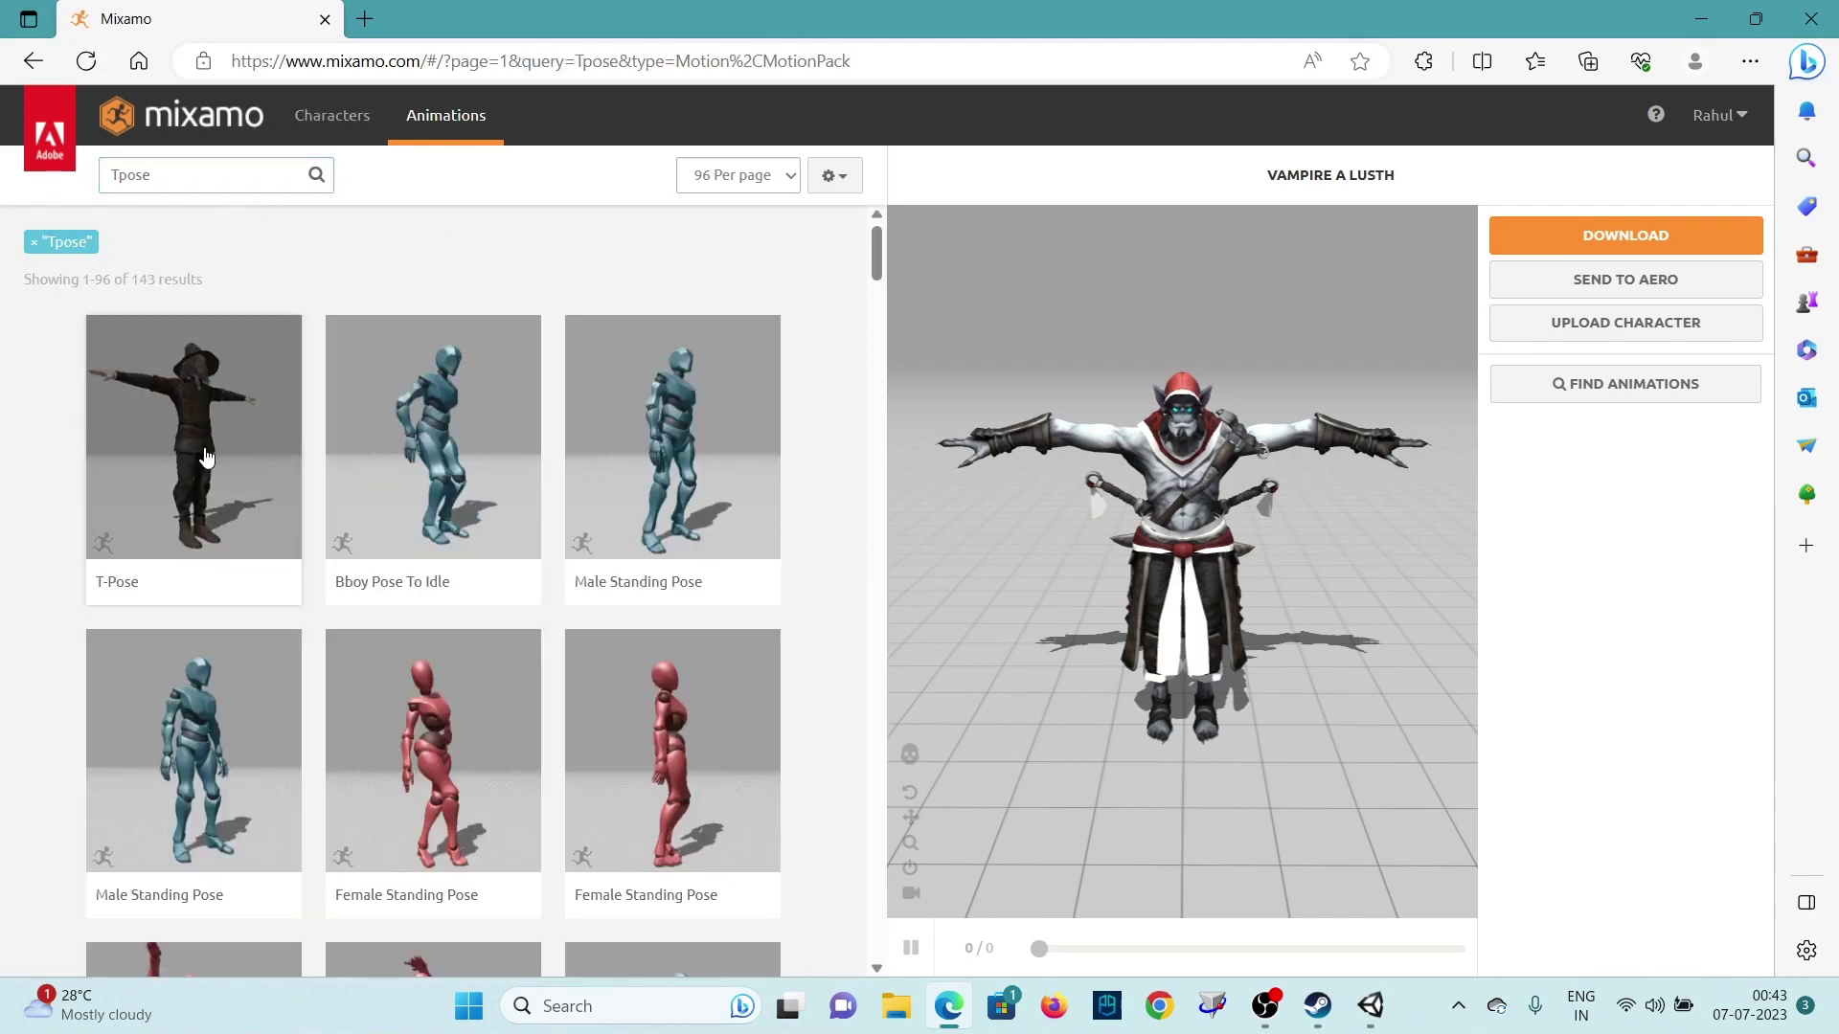
left_click(206, 458)
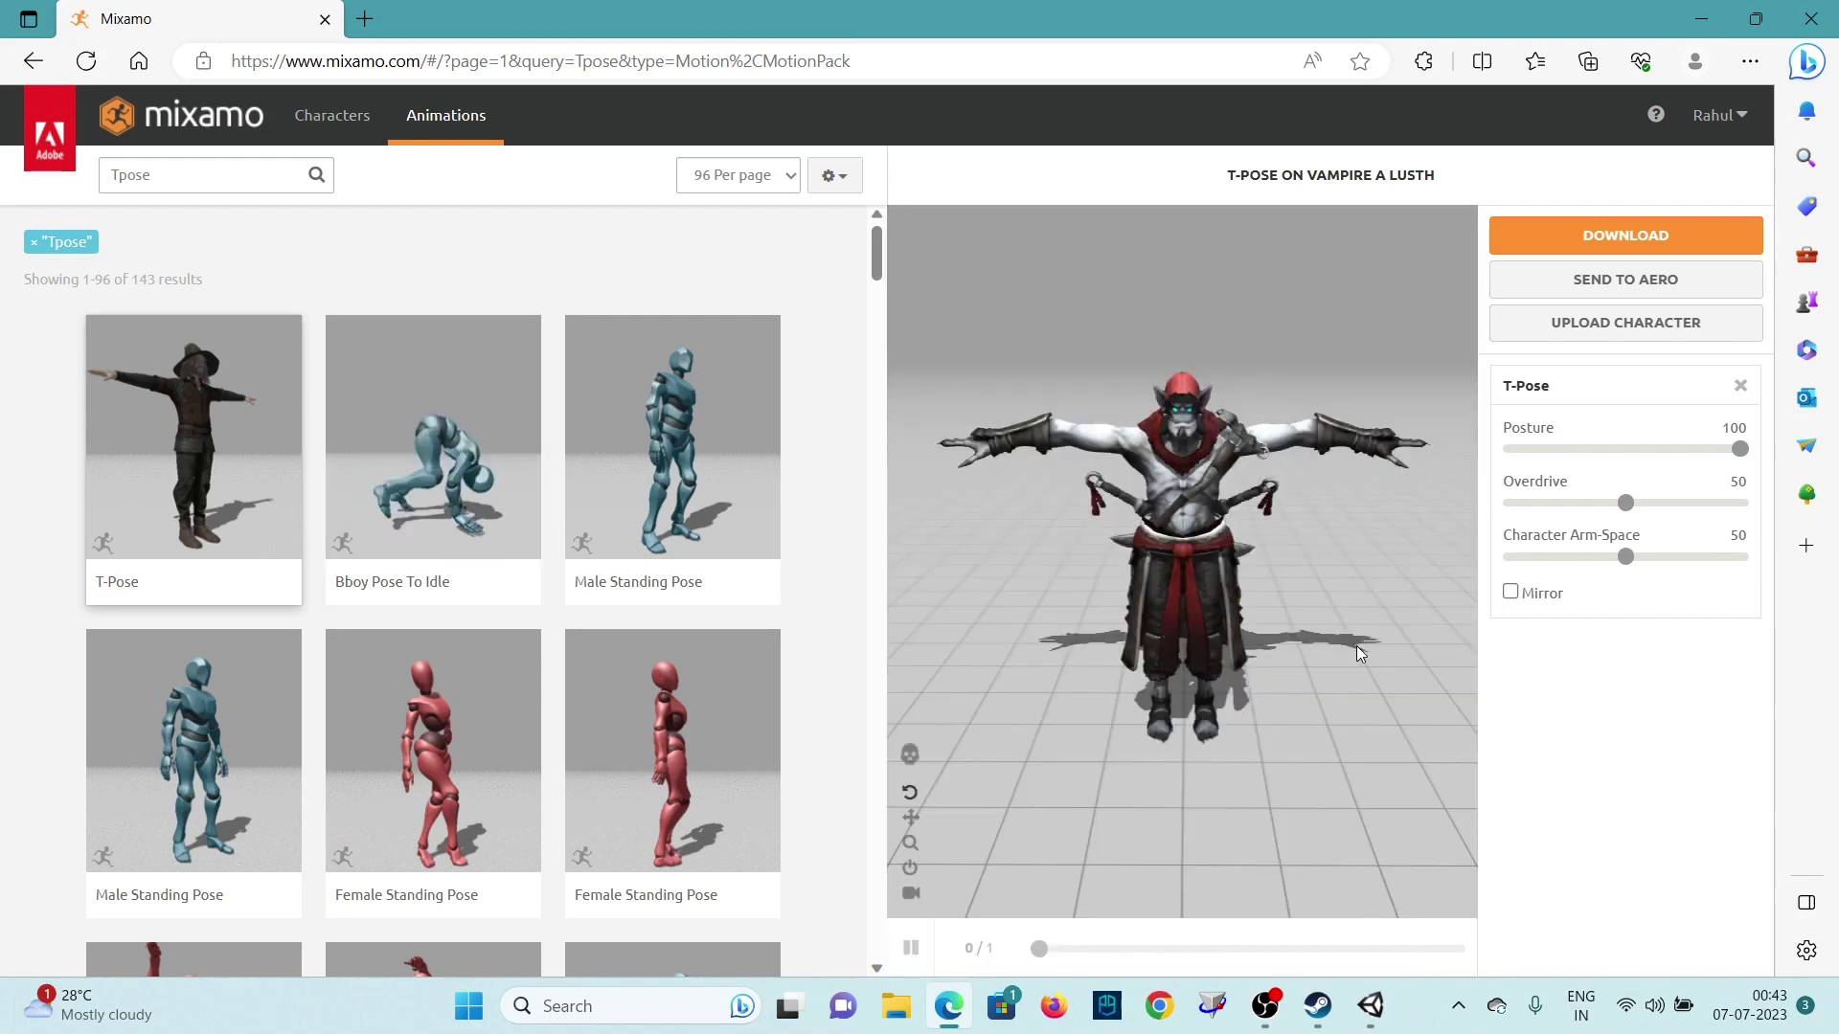
mouse_move(1366, 672)
left_mouse_down()
mouse_move(981, 645)
mouse_move(1180, 702)
mouse_move(1371, 693)
mouse_move(1395, 669)
mouse_move(1367, 661)
left_mouse_up()
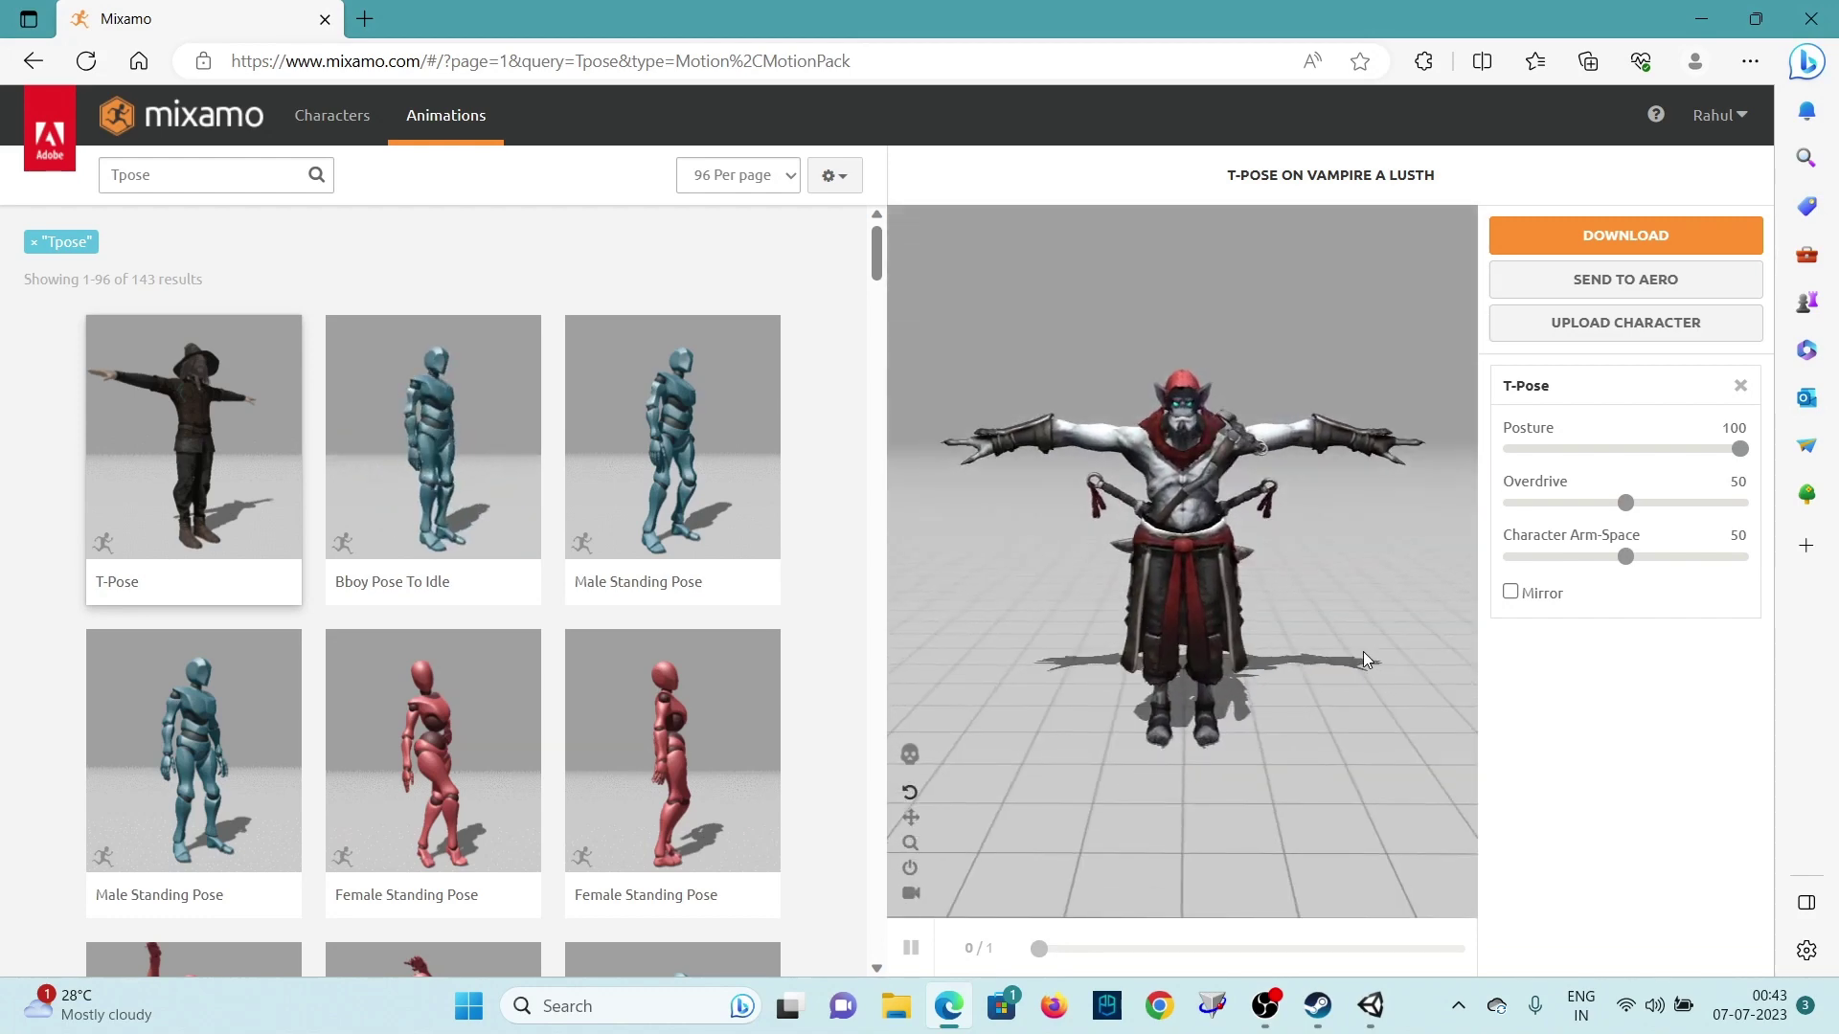
left_click_drag(1413, 679, 1262, 640)
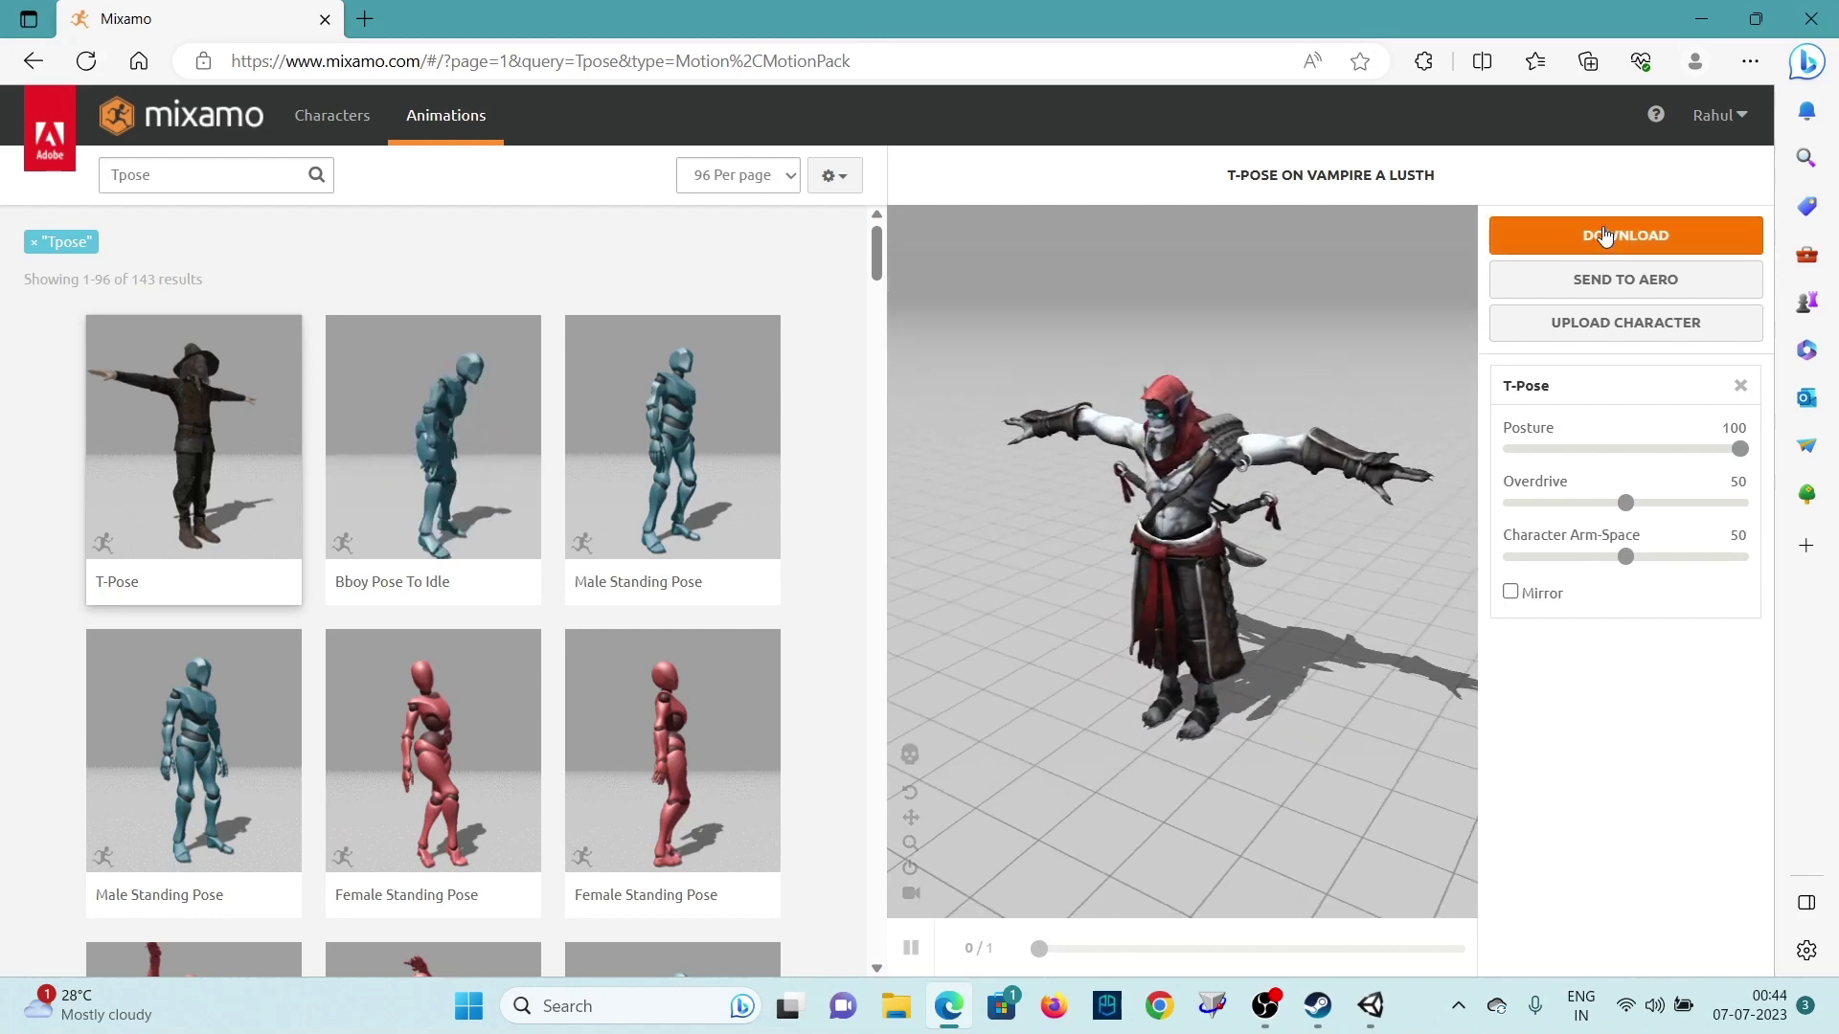
Step: Download the T-posed vampire in FBX for Unity(.fbx) format with skin at 30 frames per second, and close the browser
left_click(1604, 236)
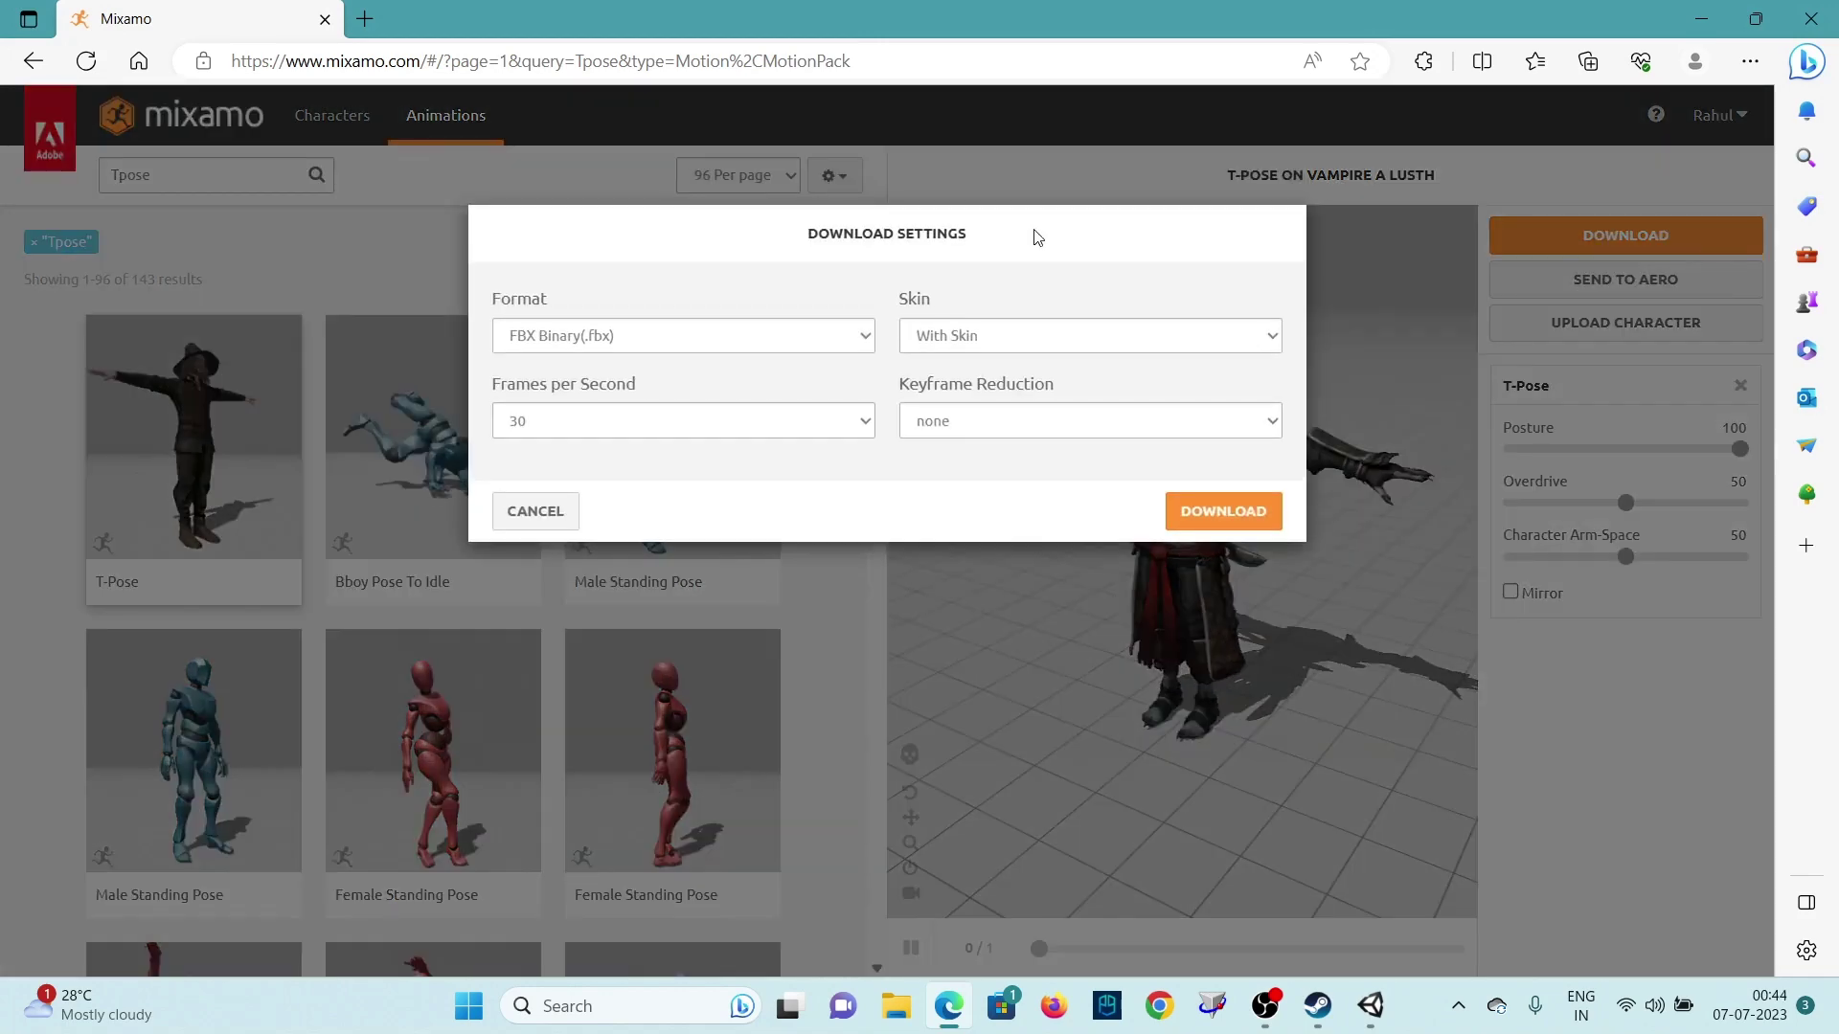
left_click(671, 335)
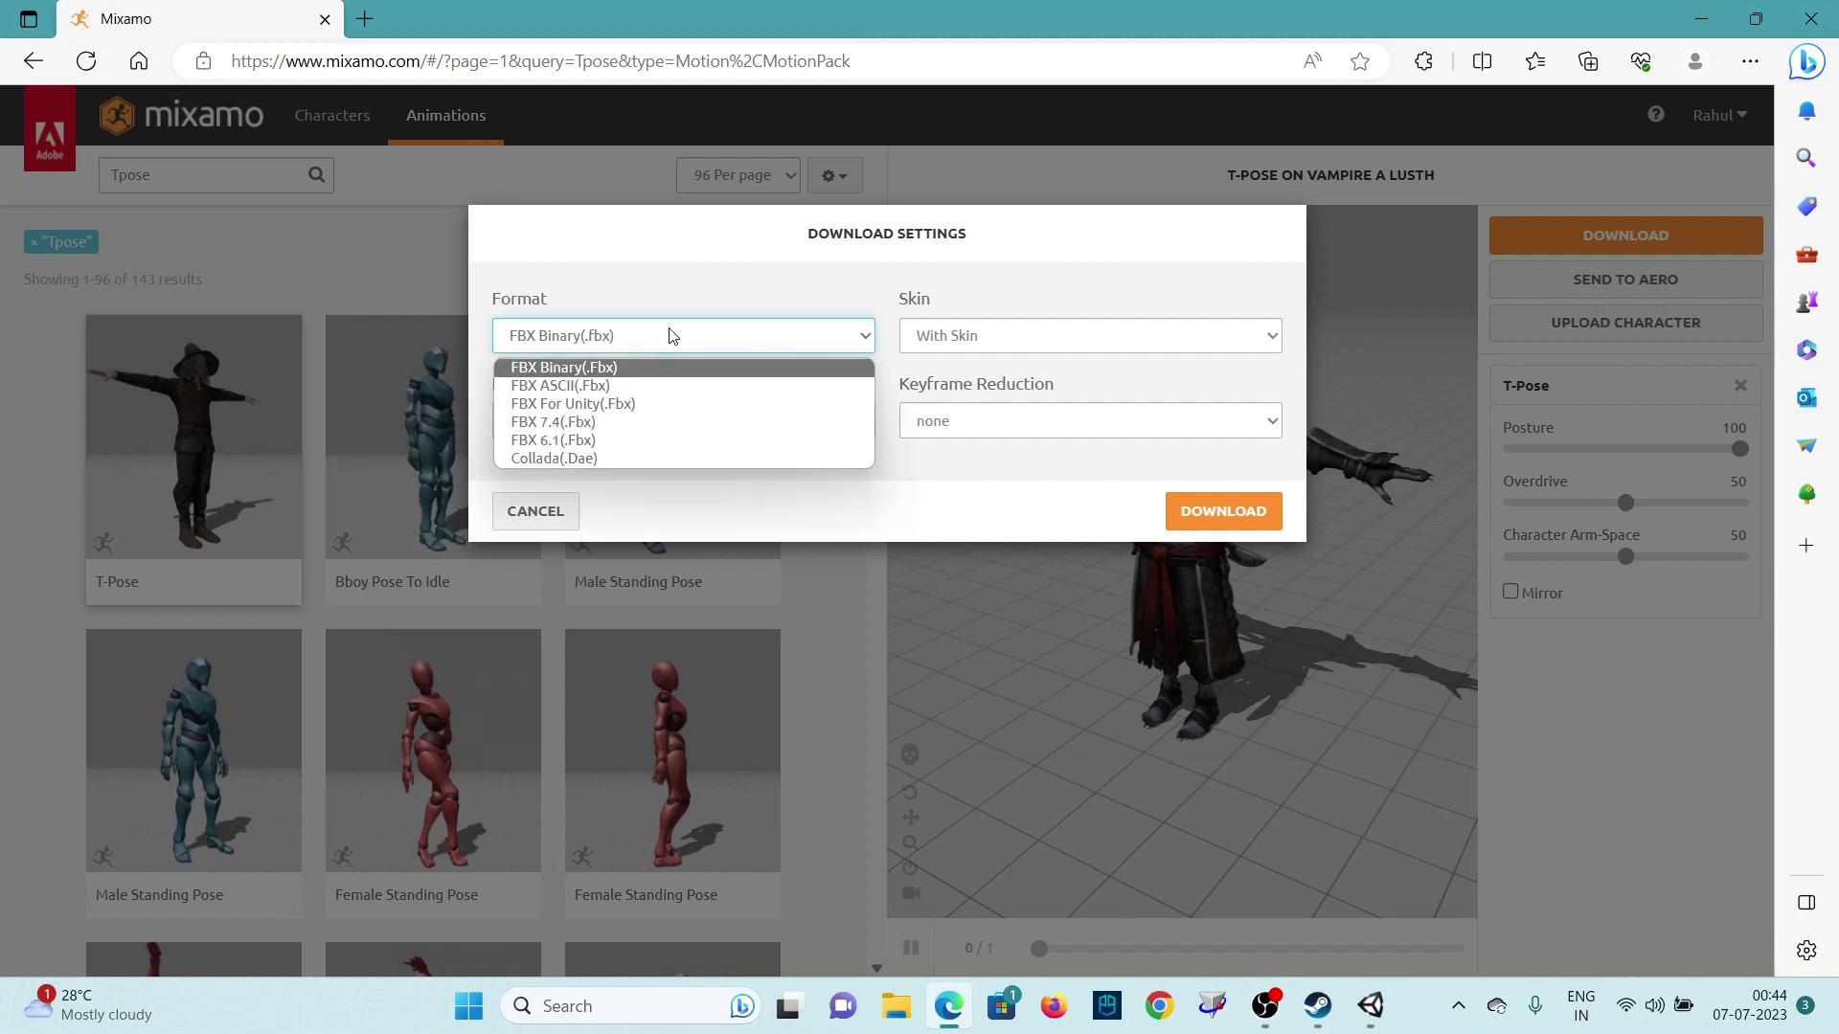
left_click(551, 404)
left_click(605, 421)
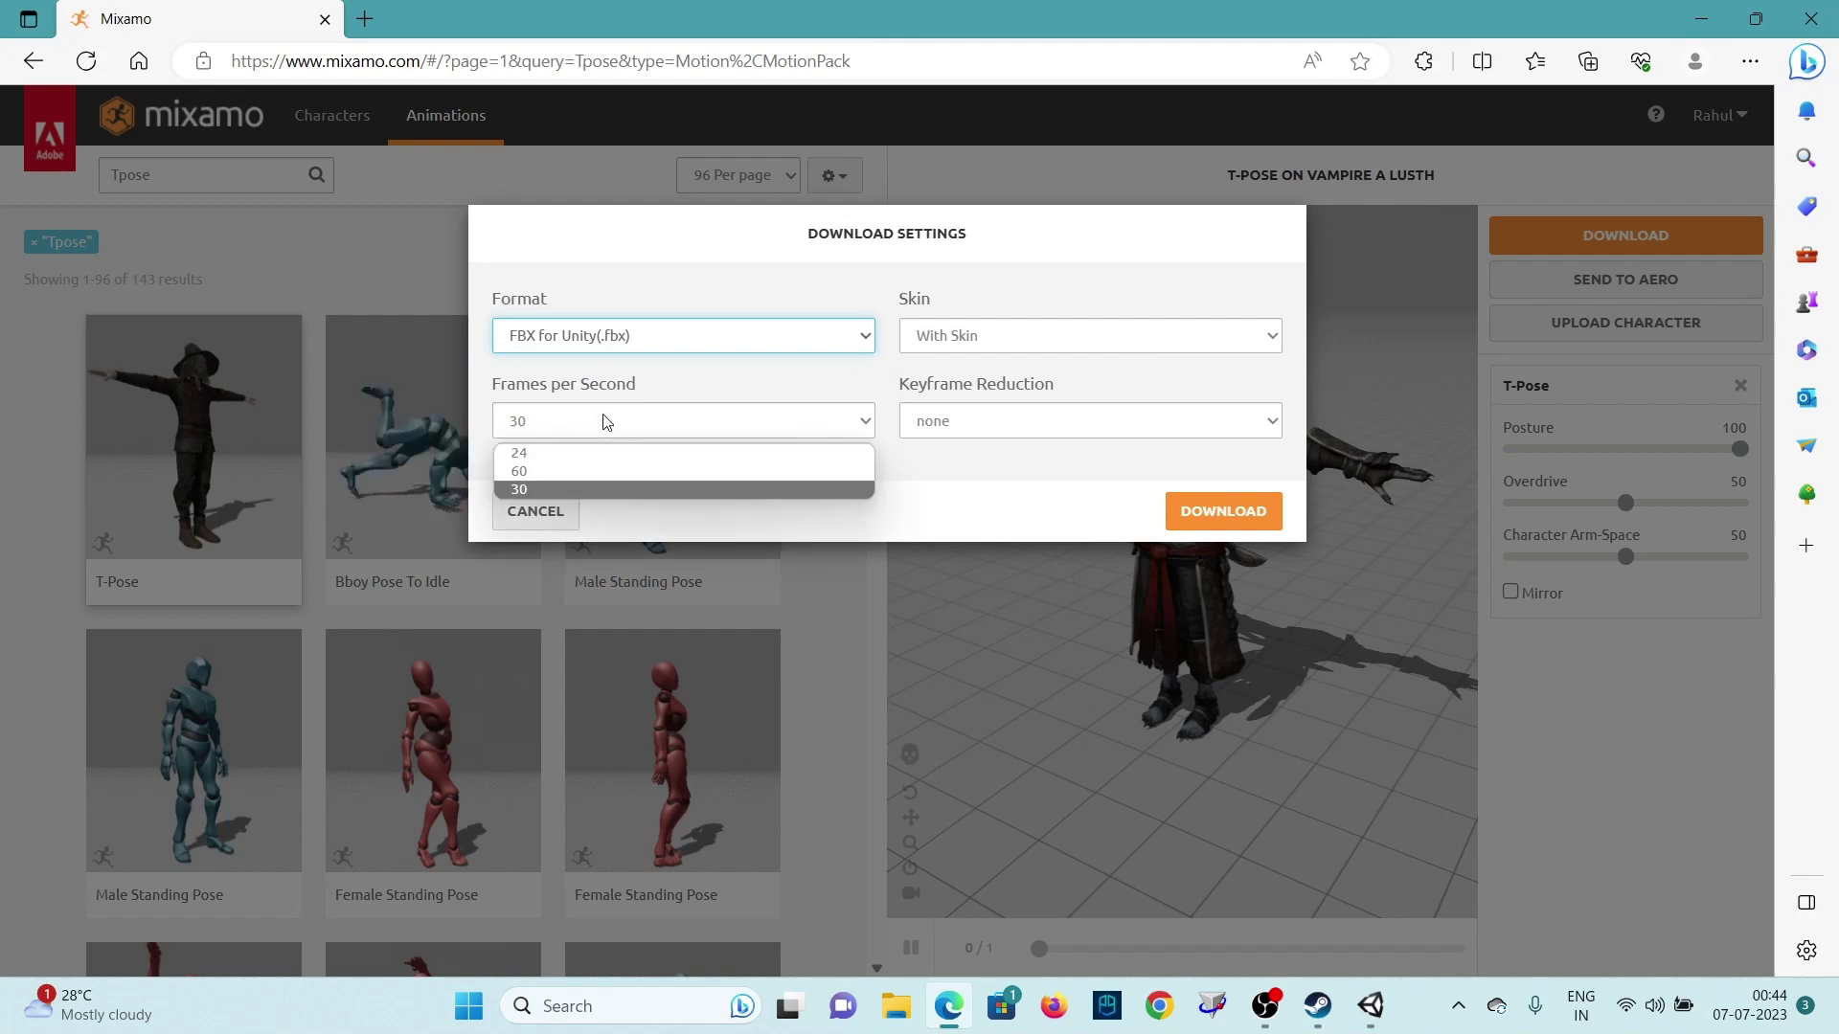
left_click(605, 422)
left_click(1185, 513)
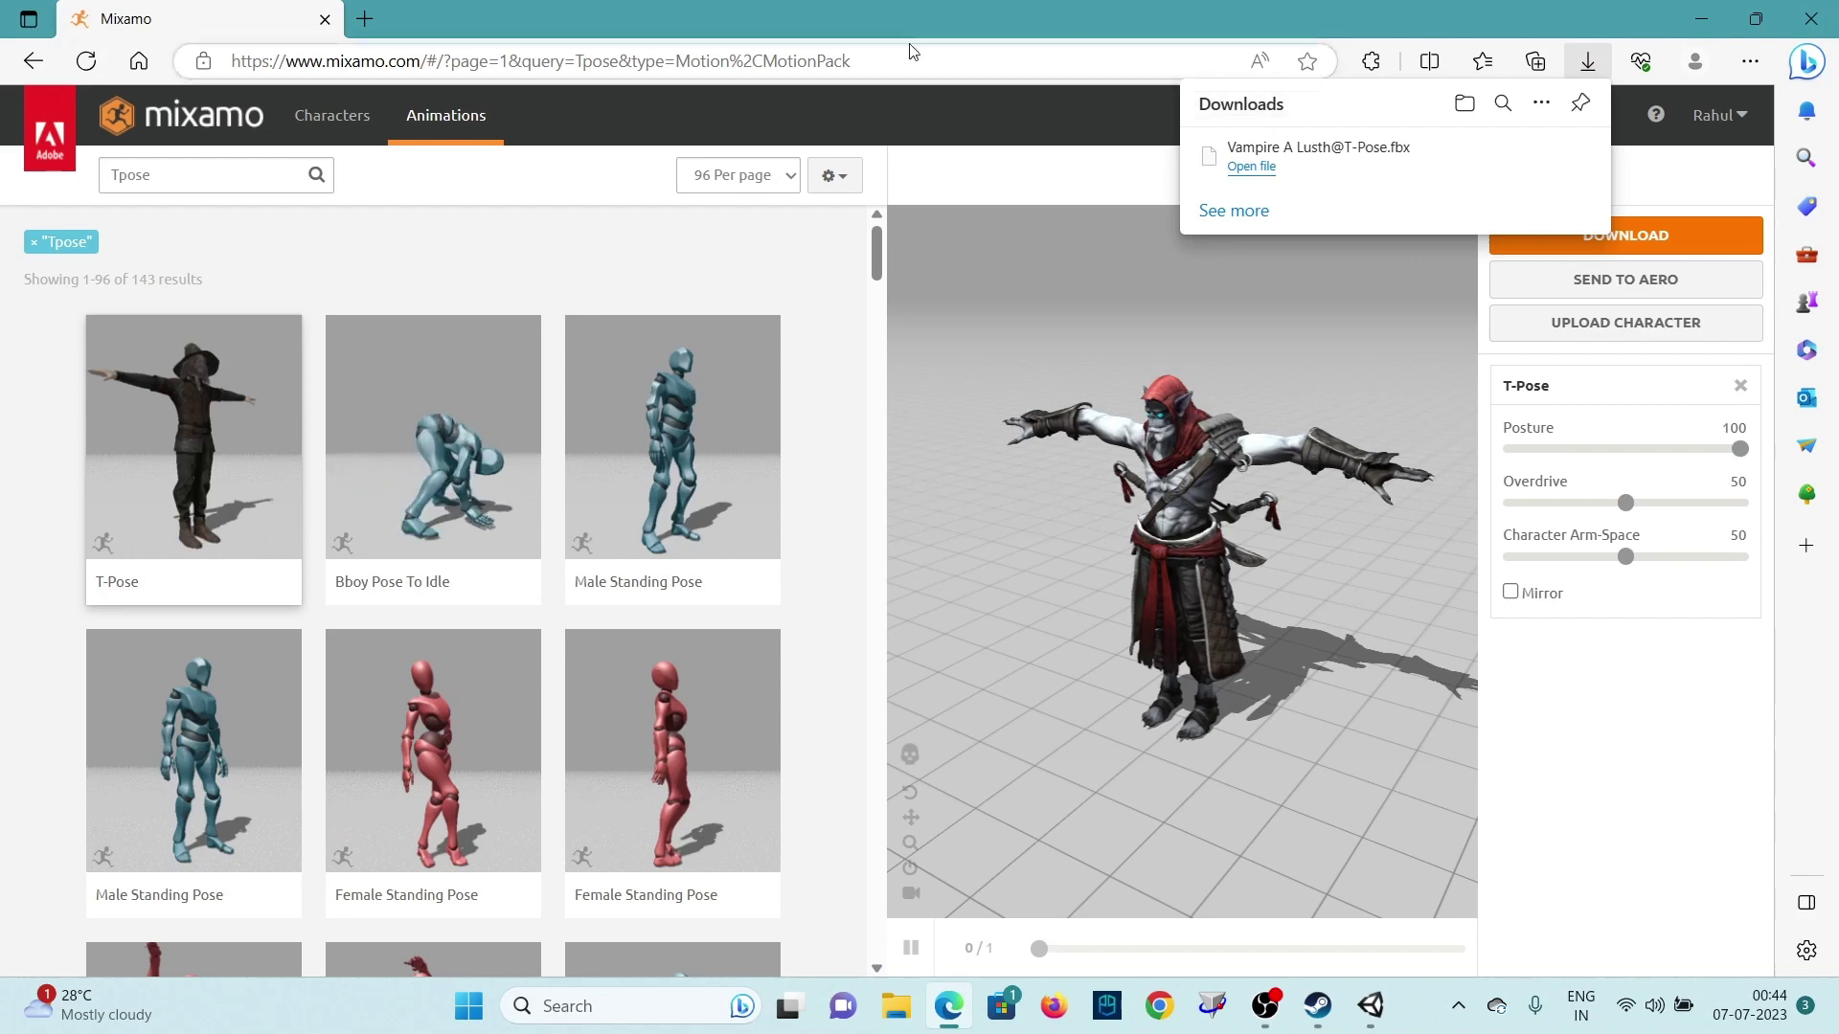
left_click(1815, 21)
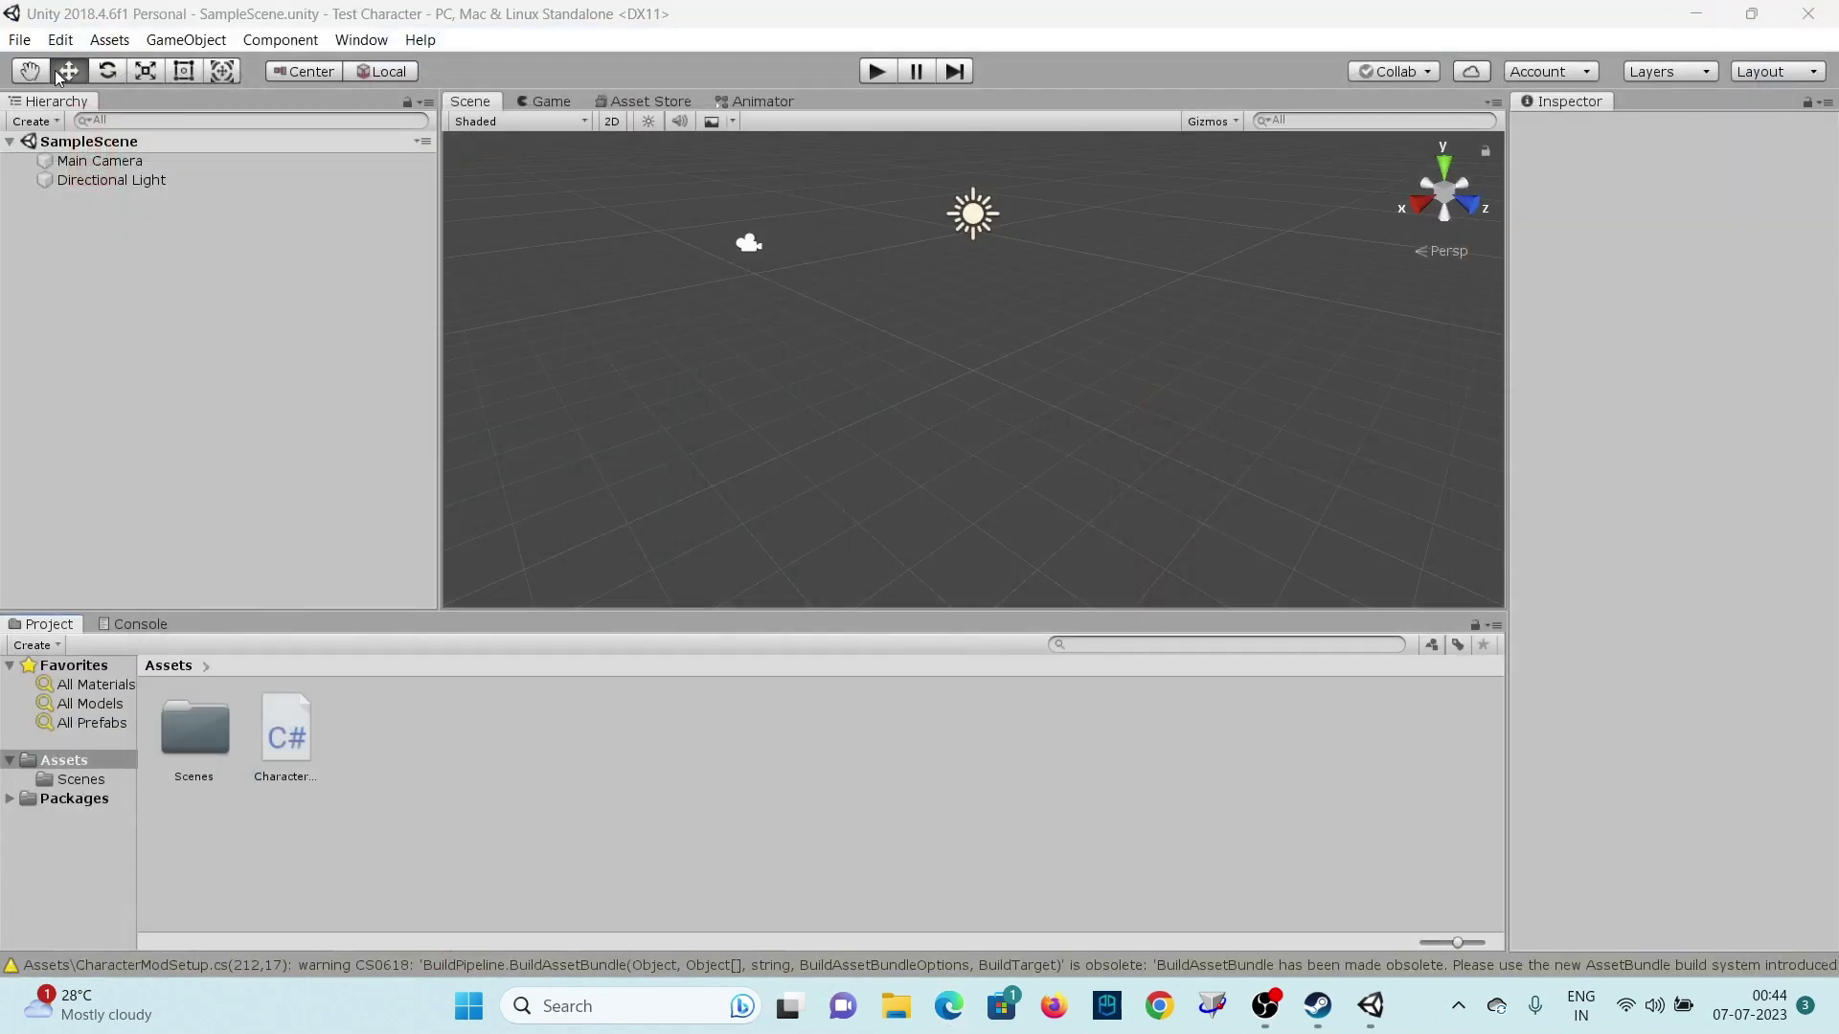
left_click(896, 1007)
left_click(365, 532)
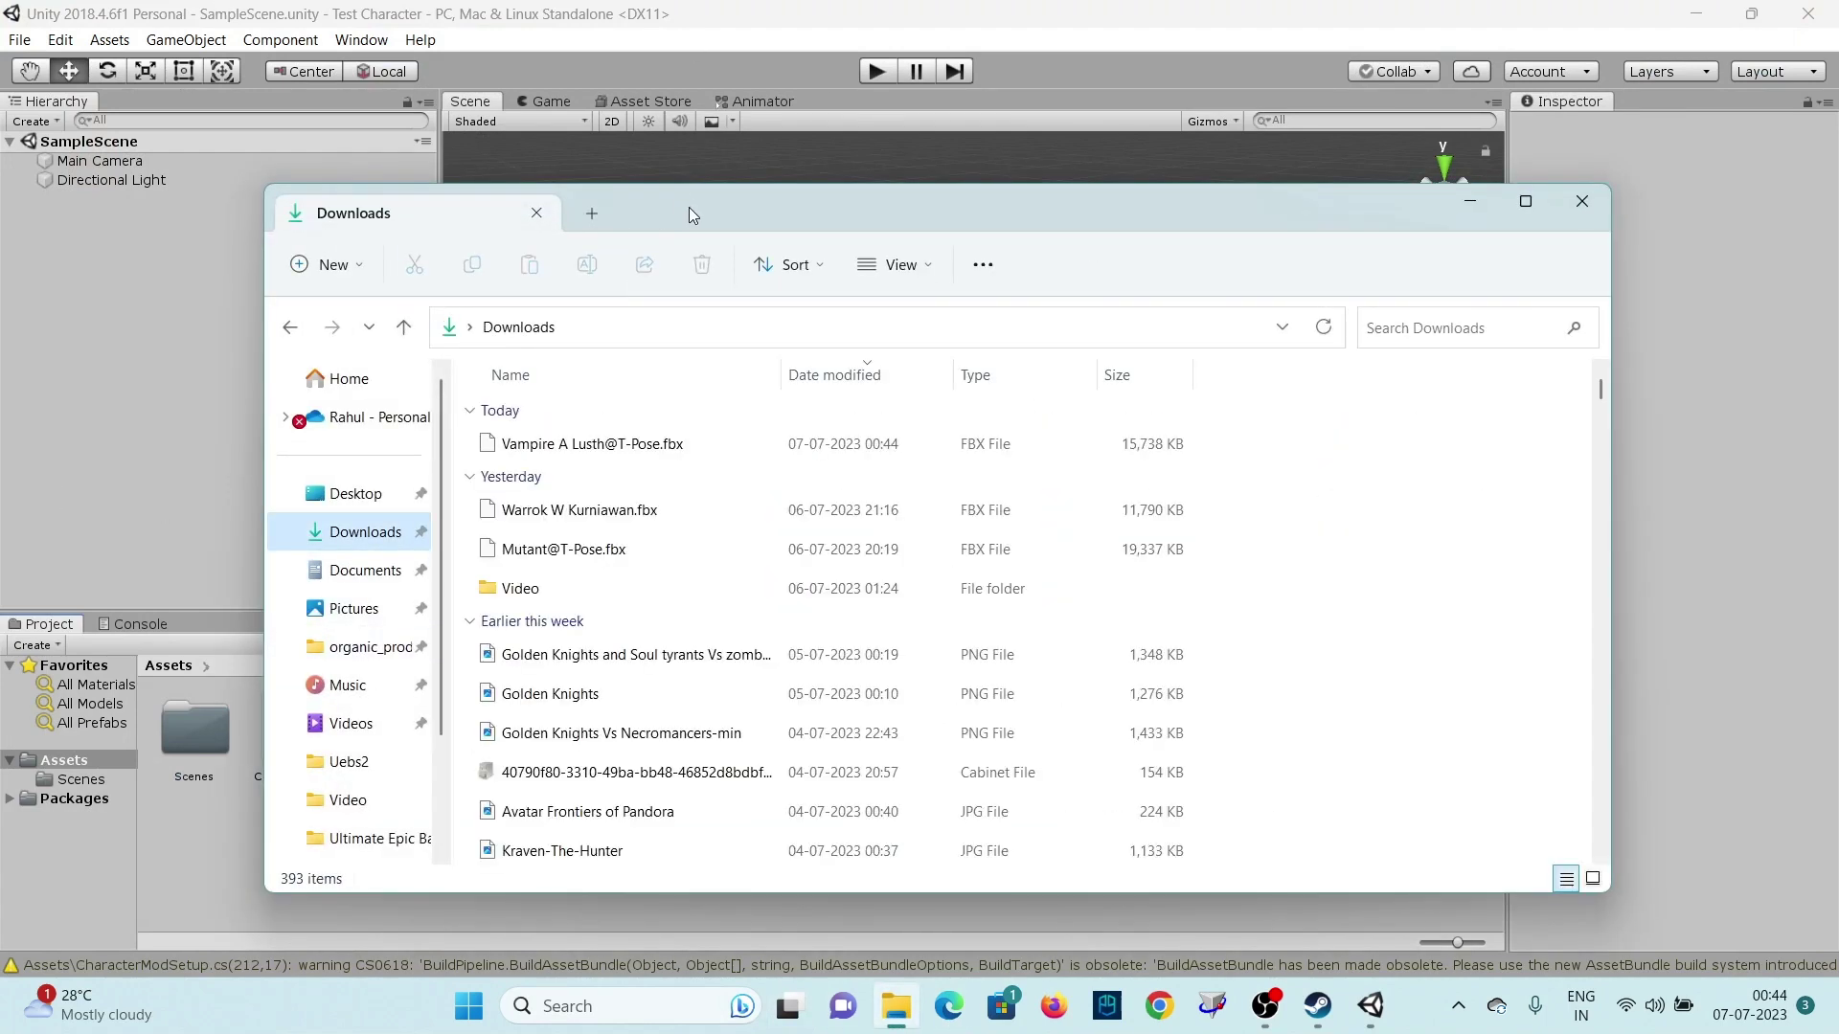
left_click_drag(687, 207, 1462, 221)
left_click_drag(1334, 462, 619, 718)
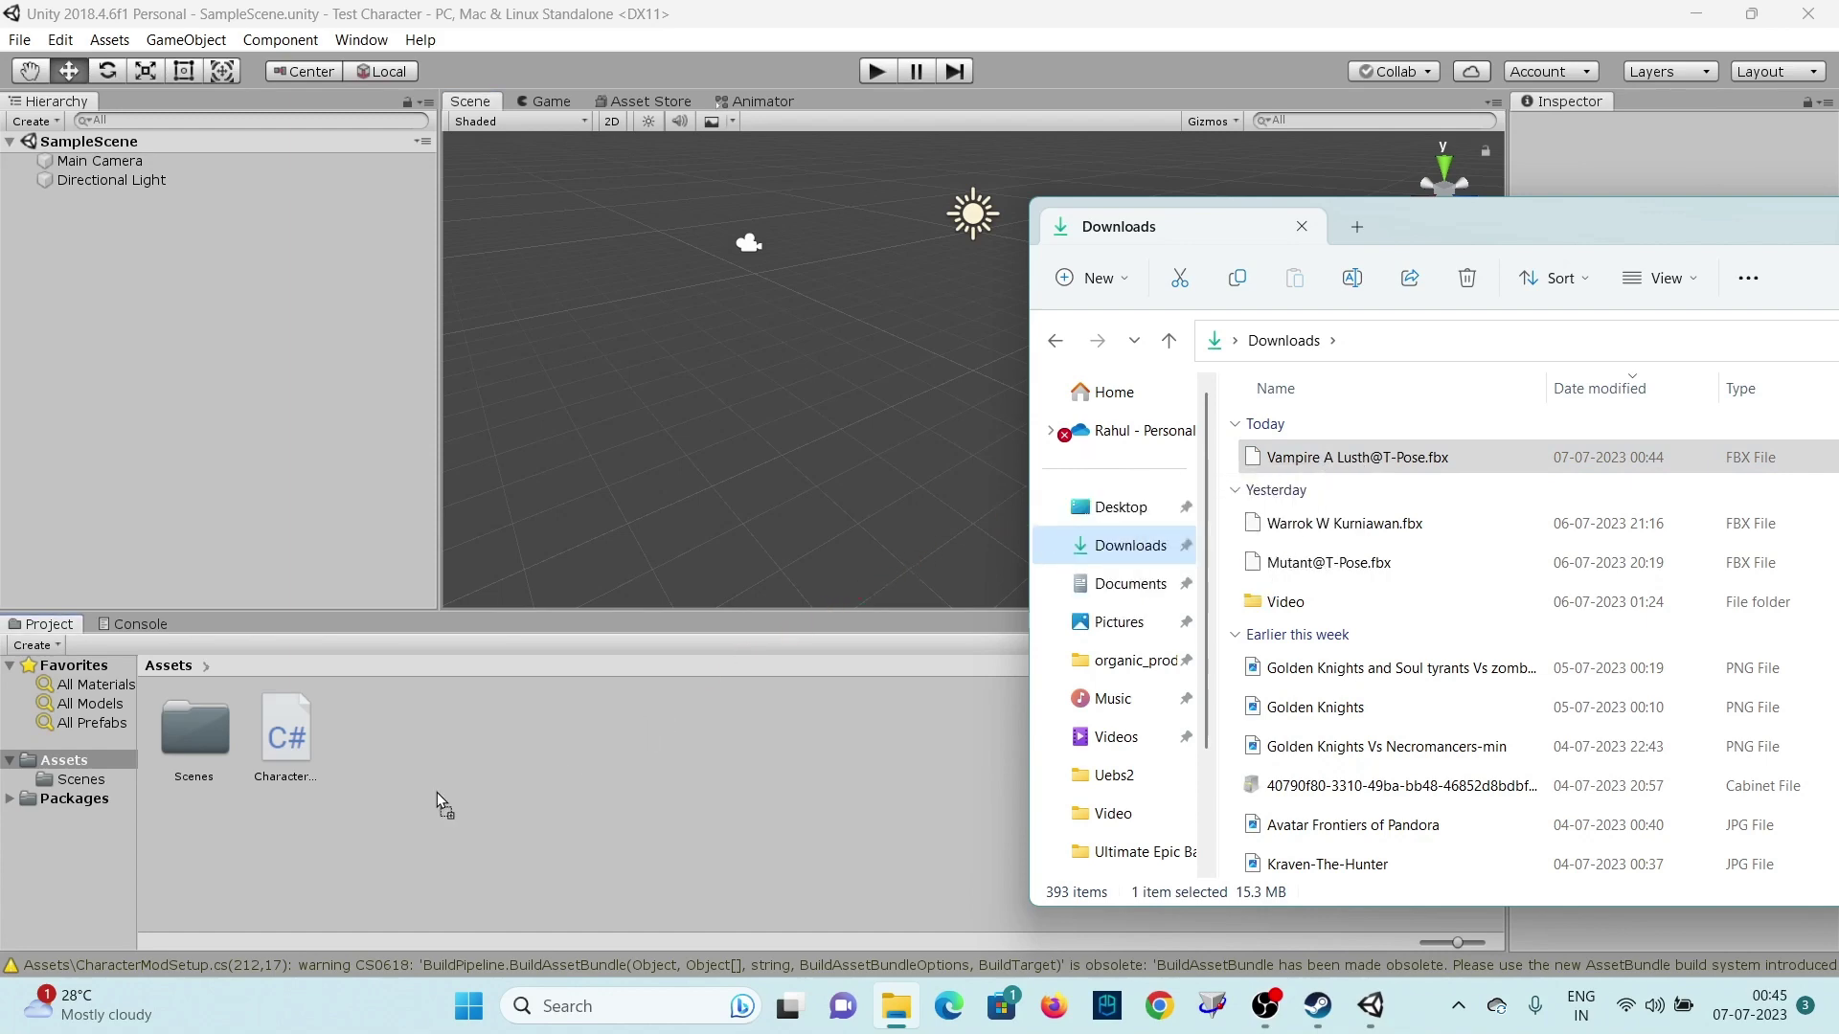
left_click_drag(436, 791, 436, 791)
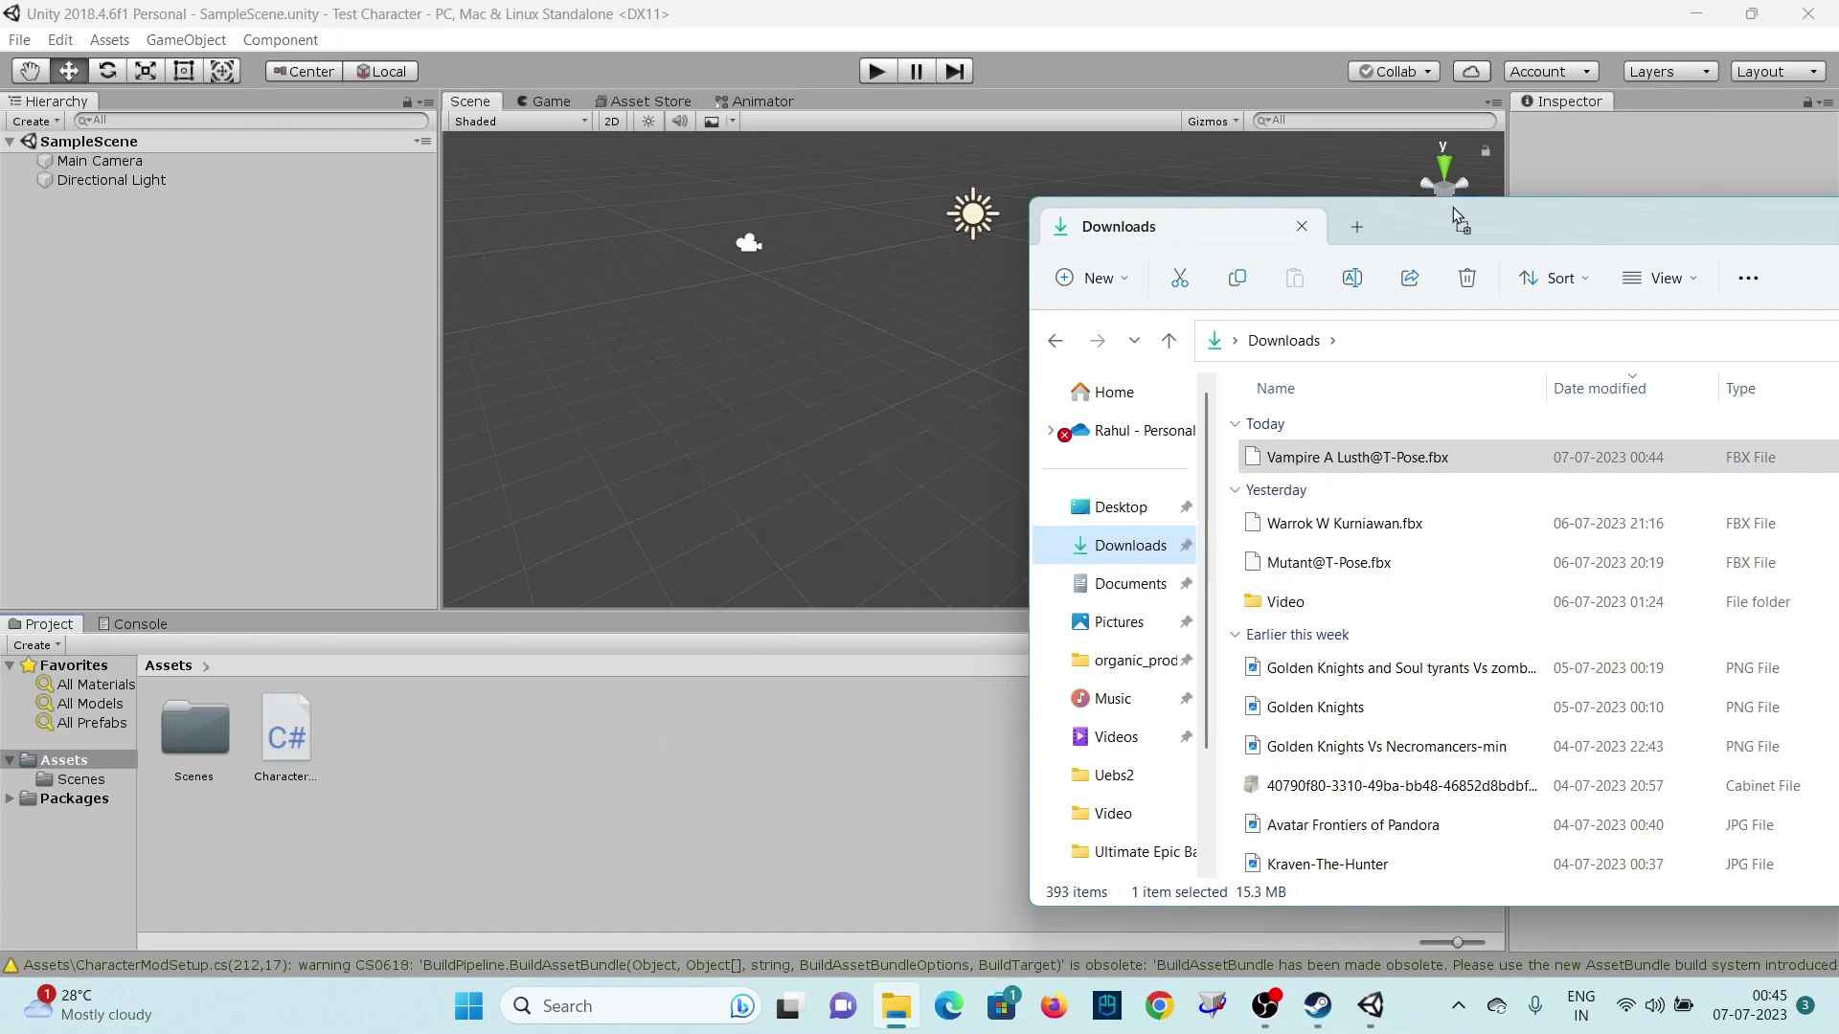
left_click_drag(1462, 225, 710, 215)
left_click(1581, 207)
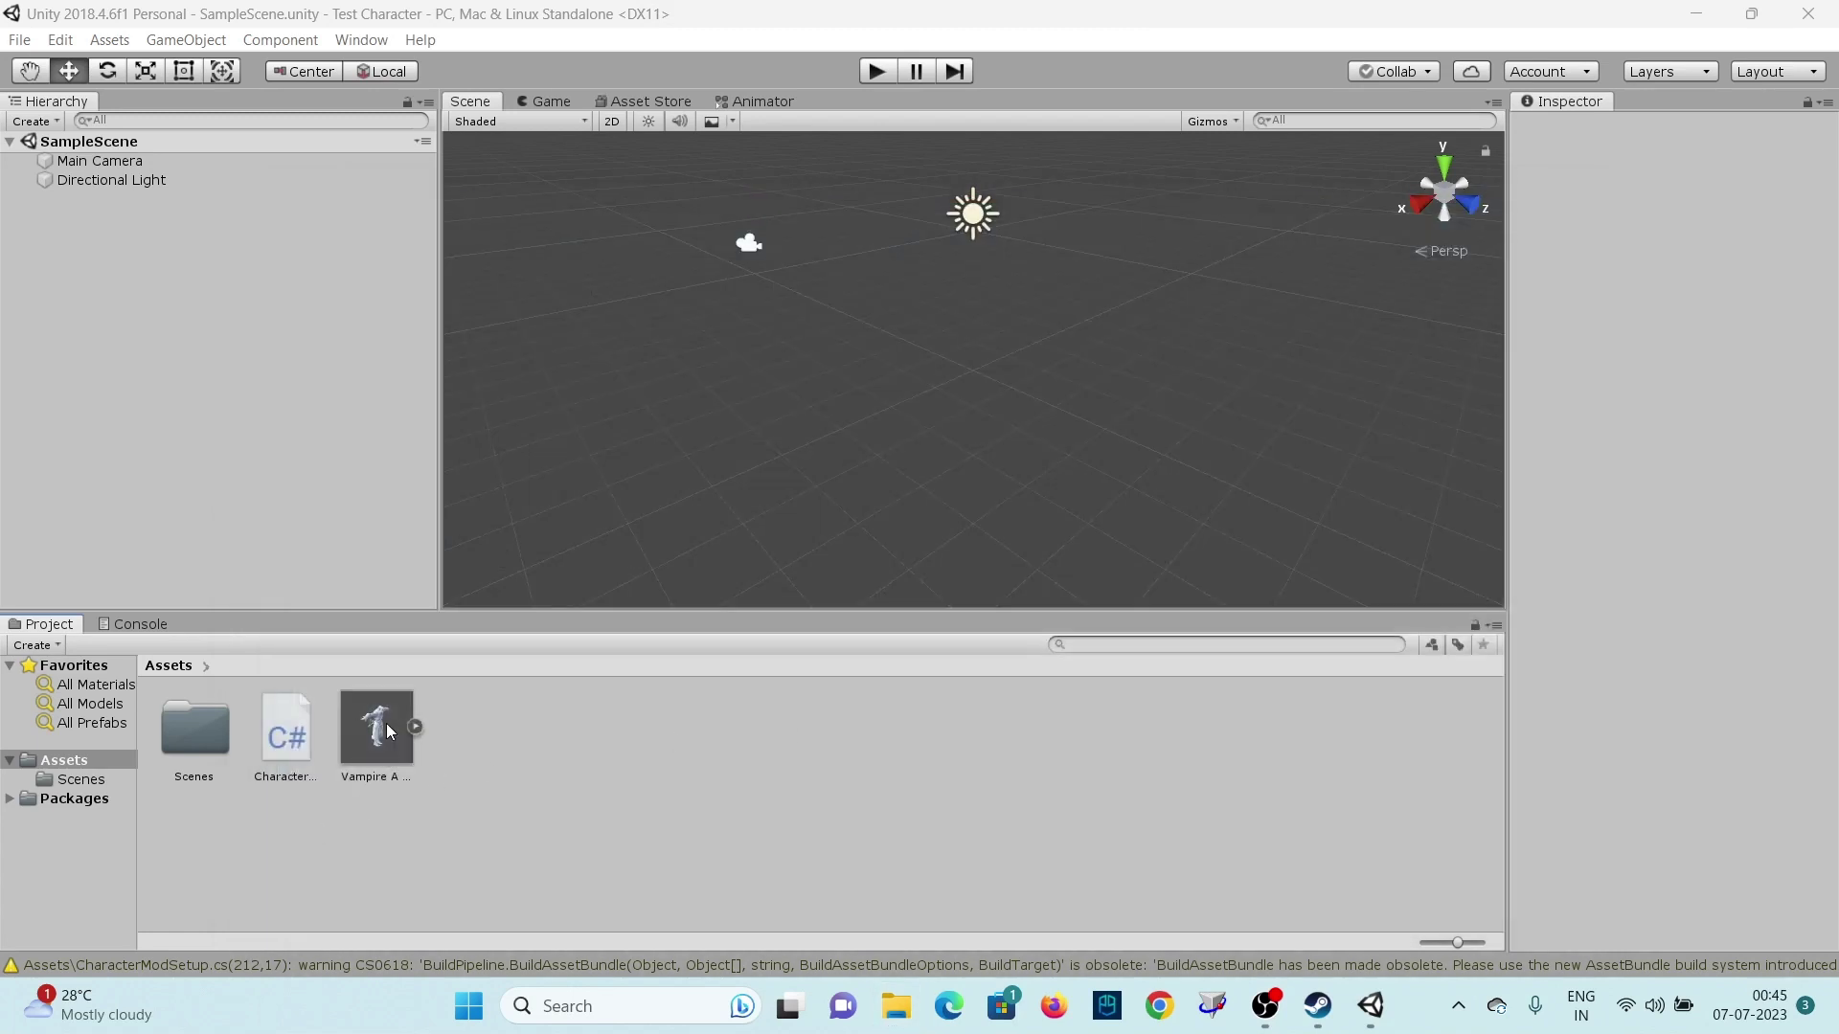
Step: Extract the vampire model's embedded textures and materials into the Assets folder, fixing Vampire_normal.png as a normal map
left_click(389, 732)
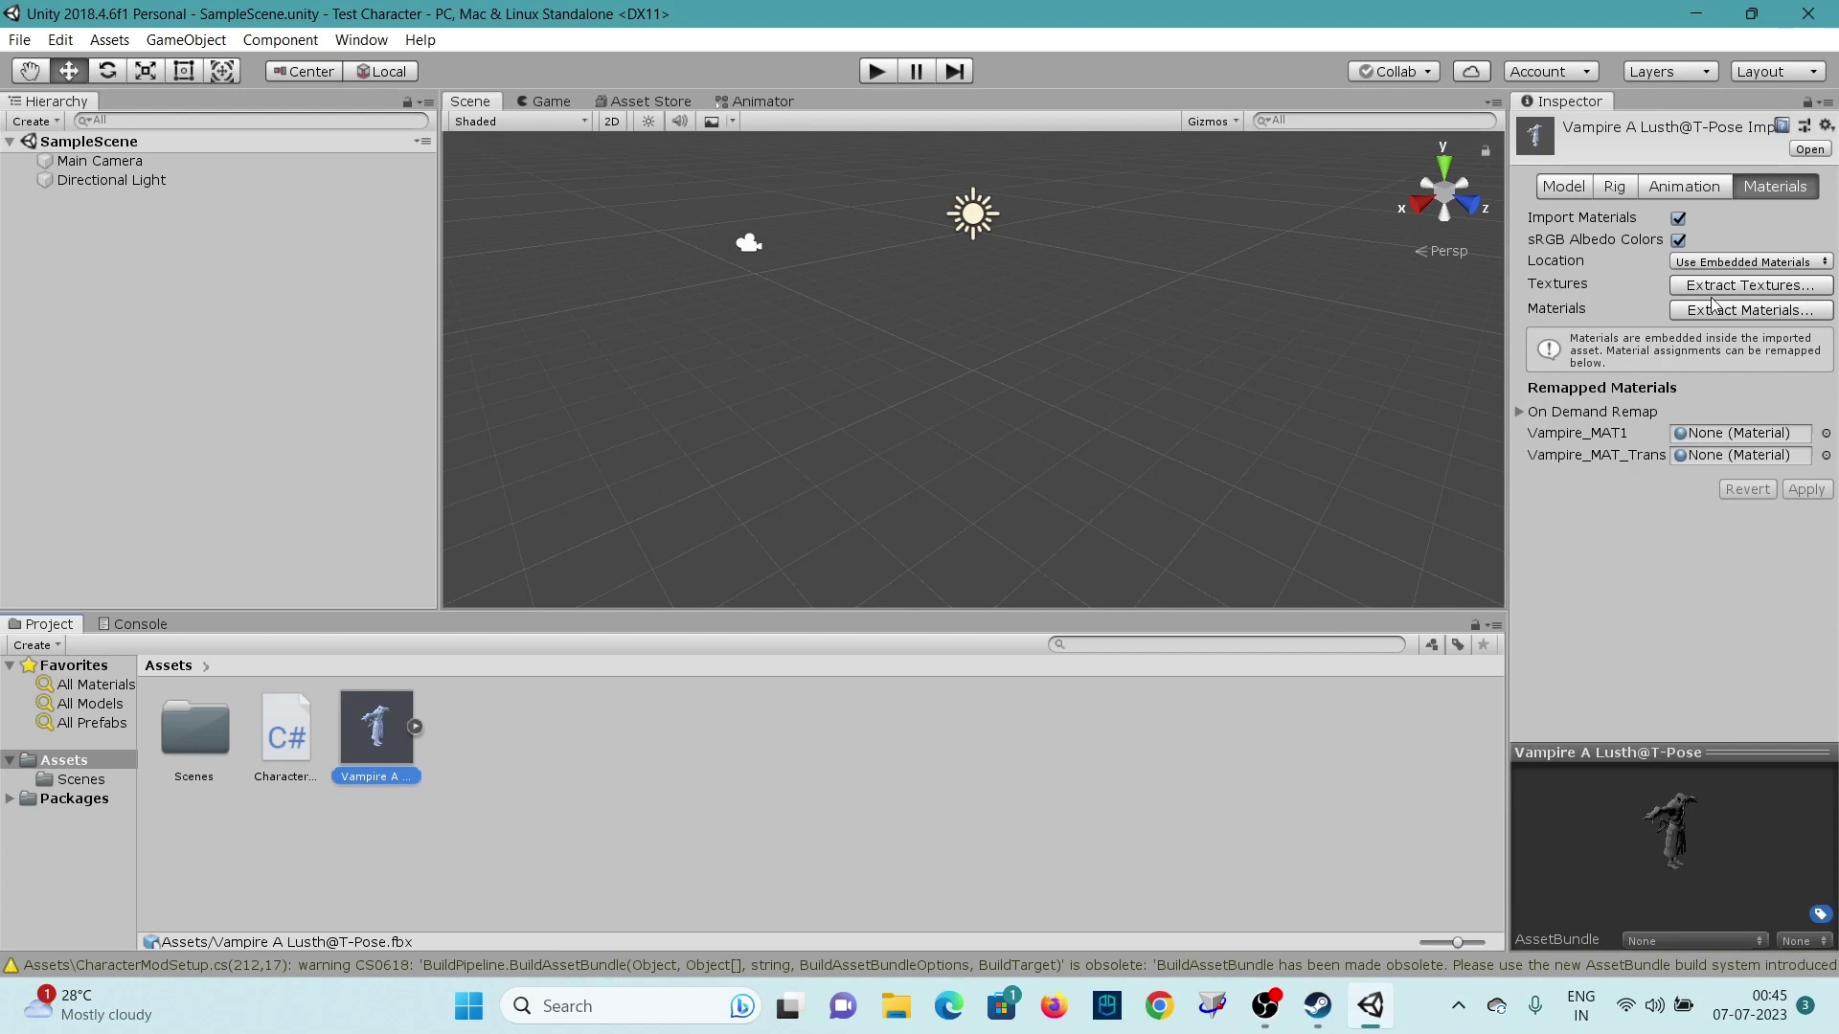
left_click_drag(1060, 362, 1053, 387)
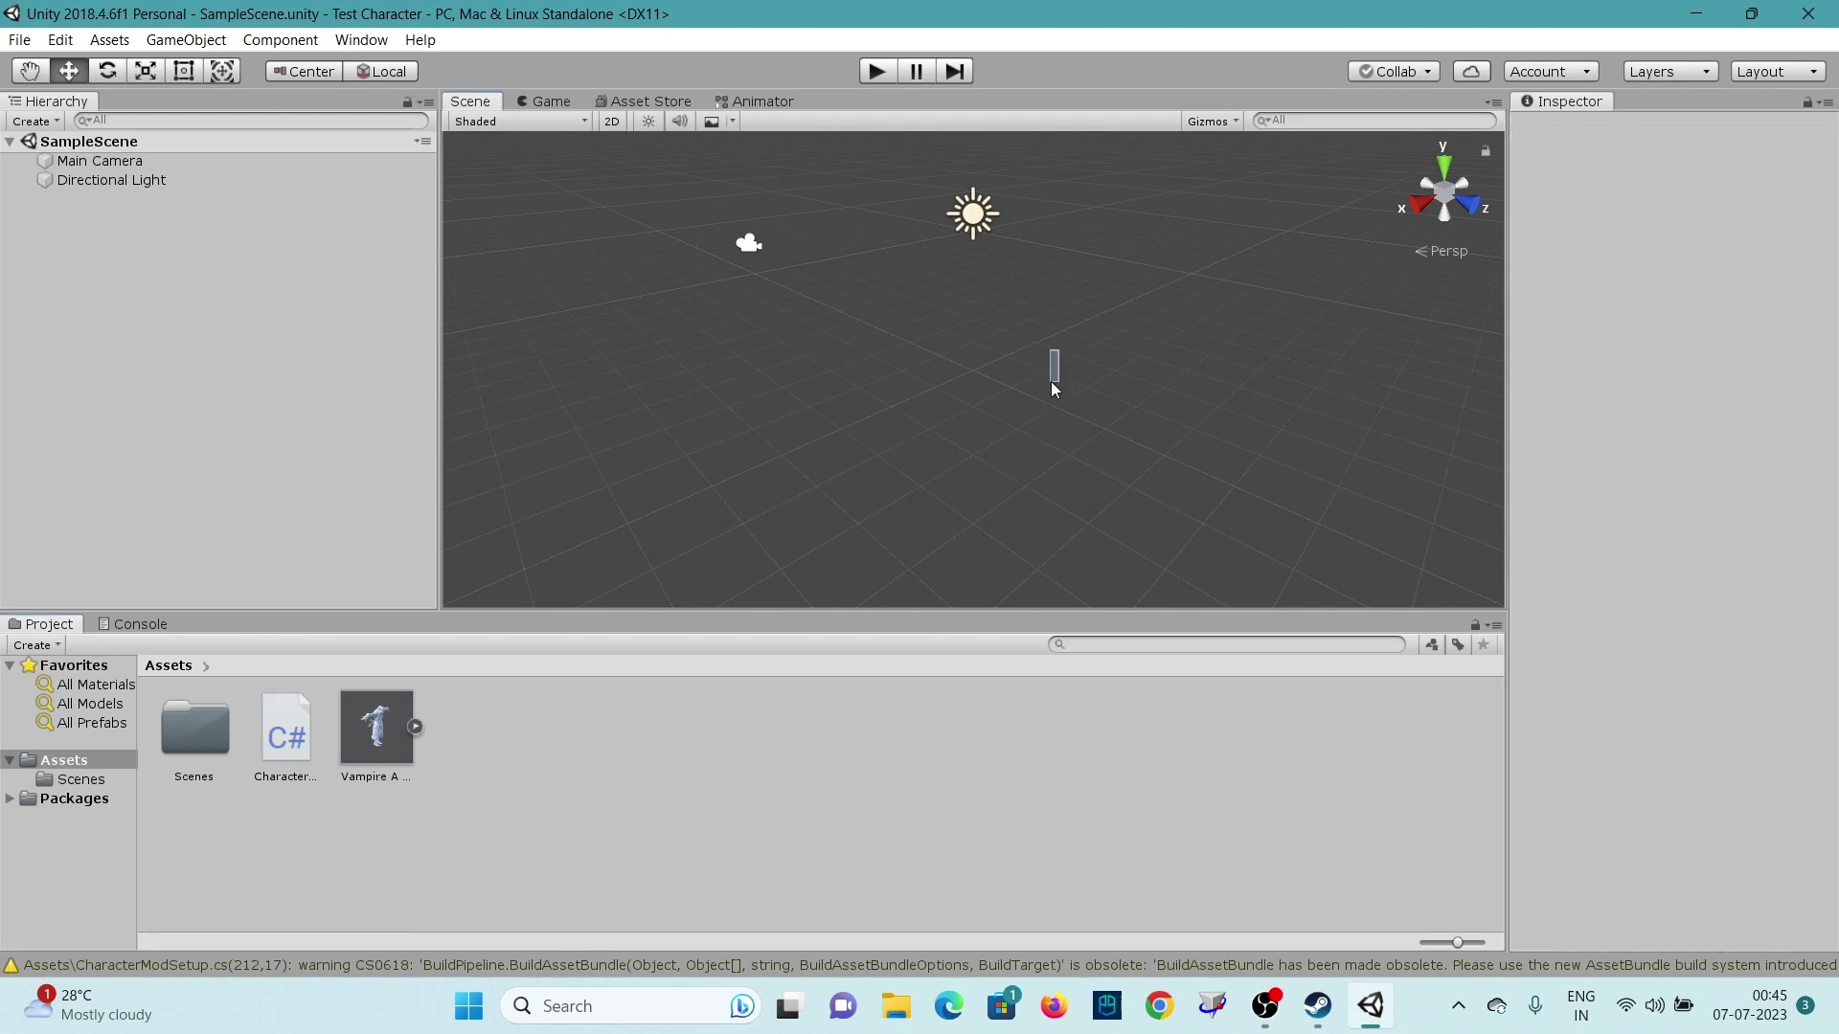
left_click(377, 729)
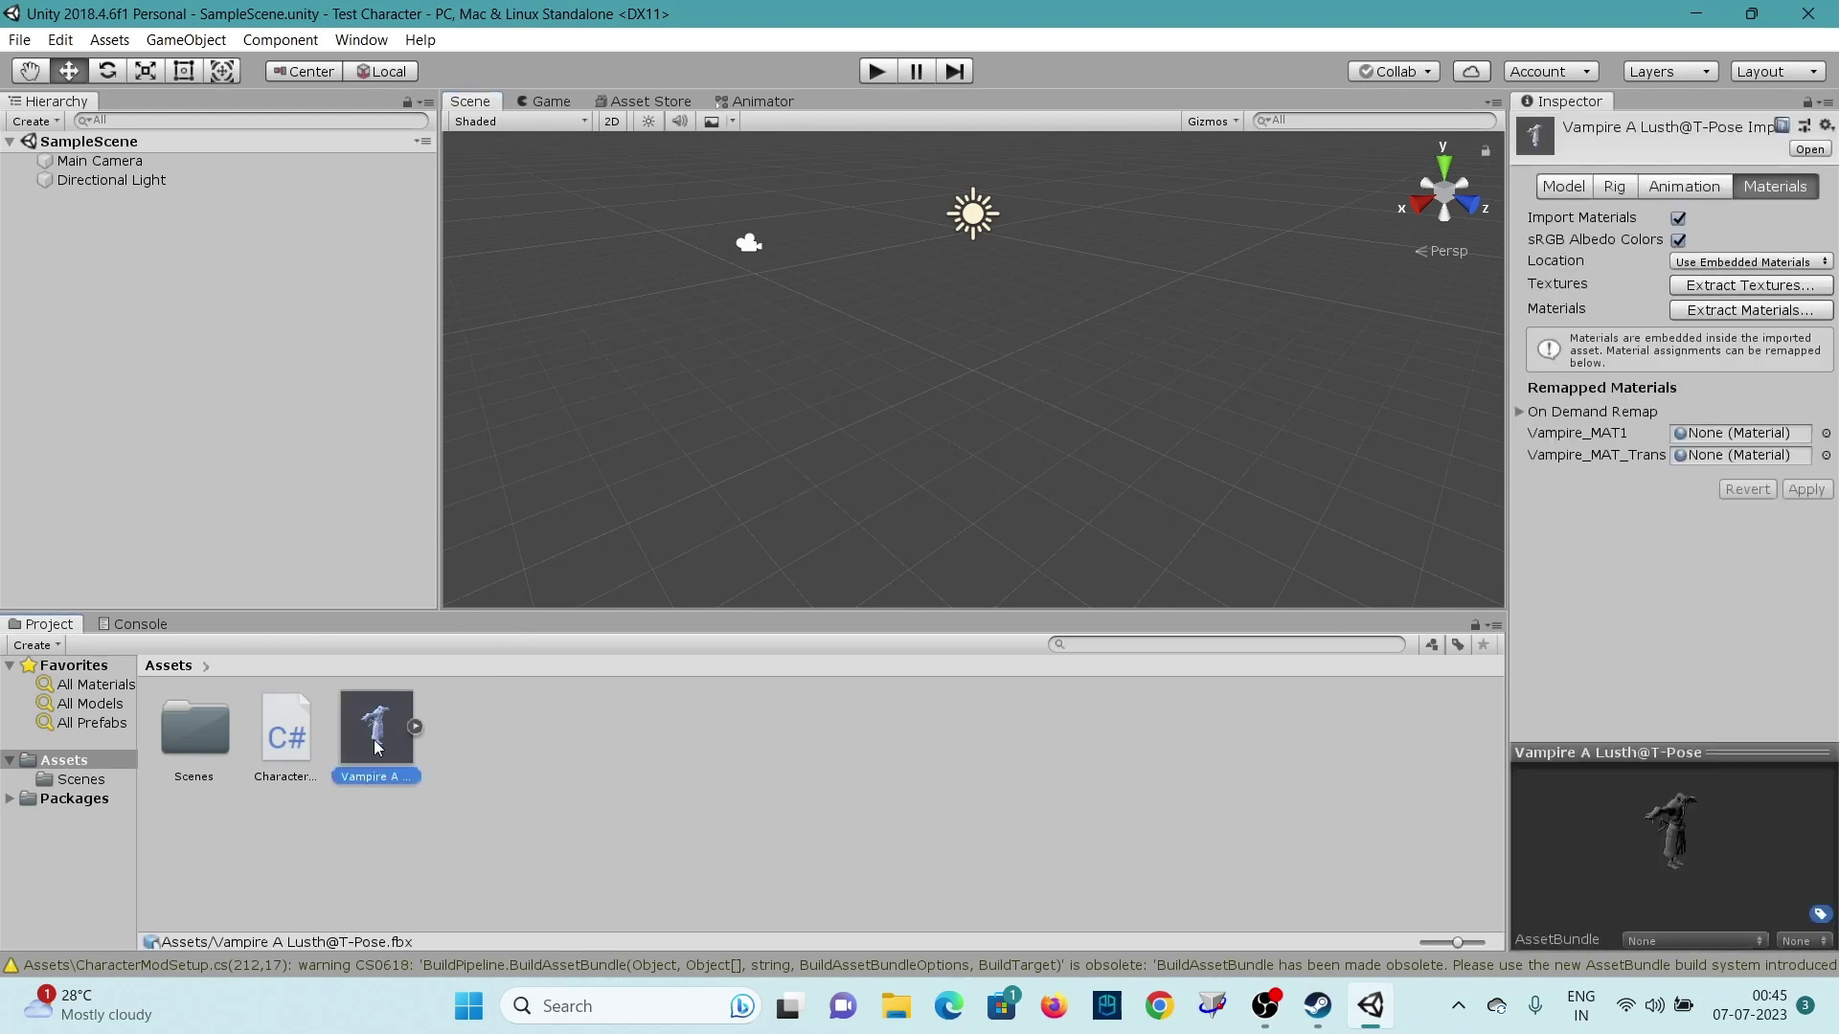
left_click(1710, 286)
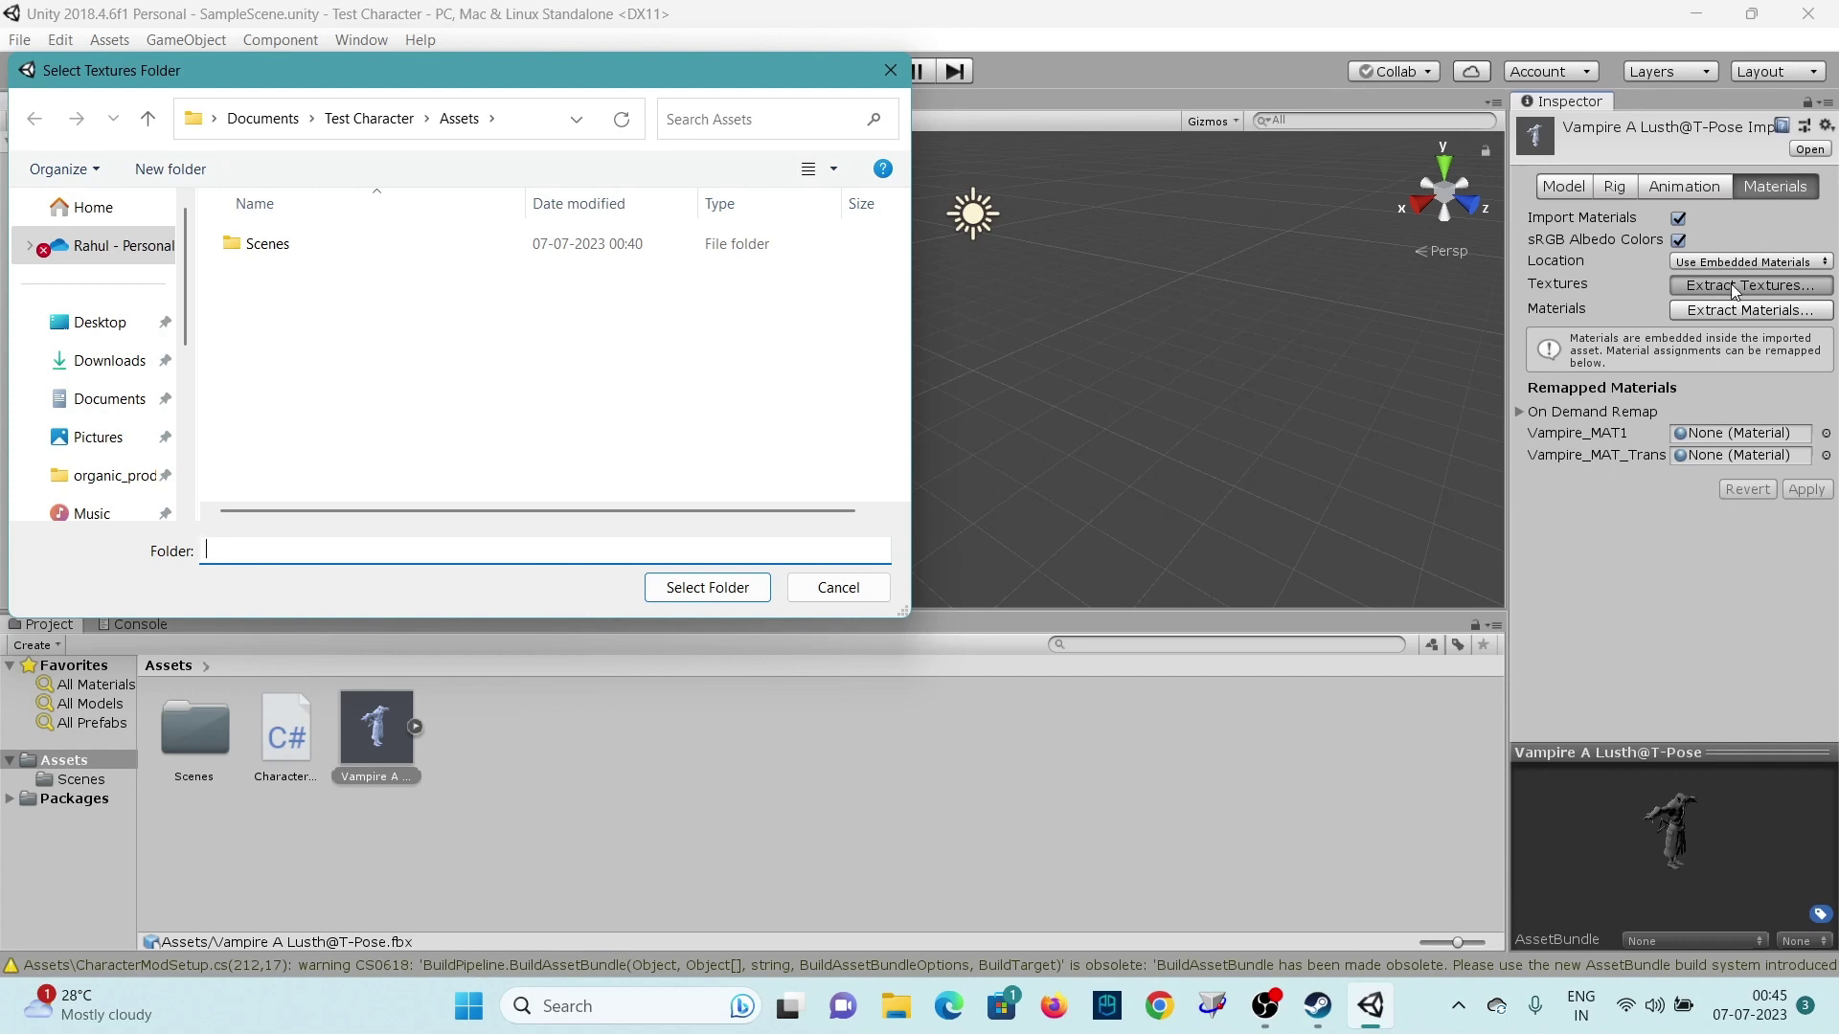
left_click(698, 591)
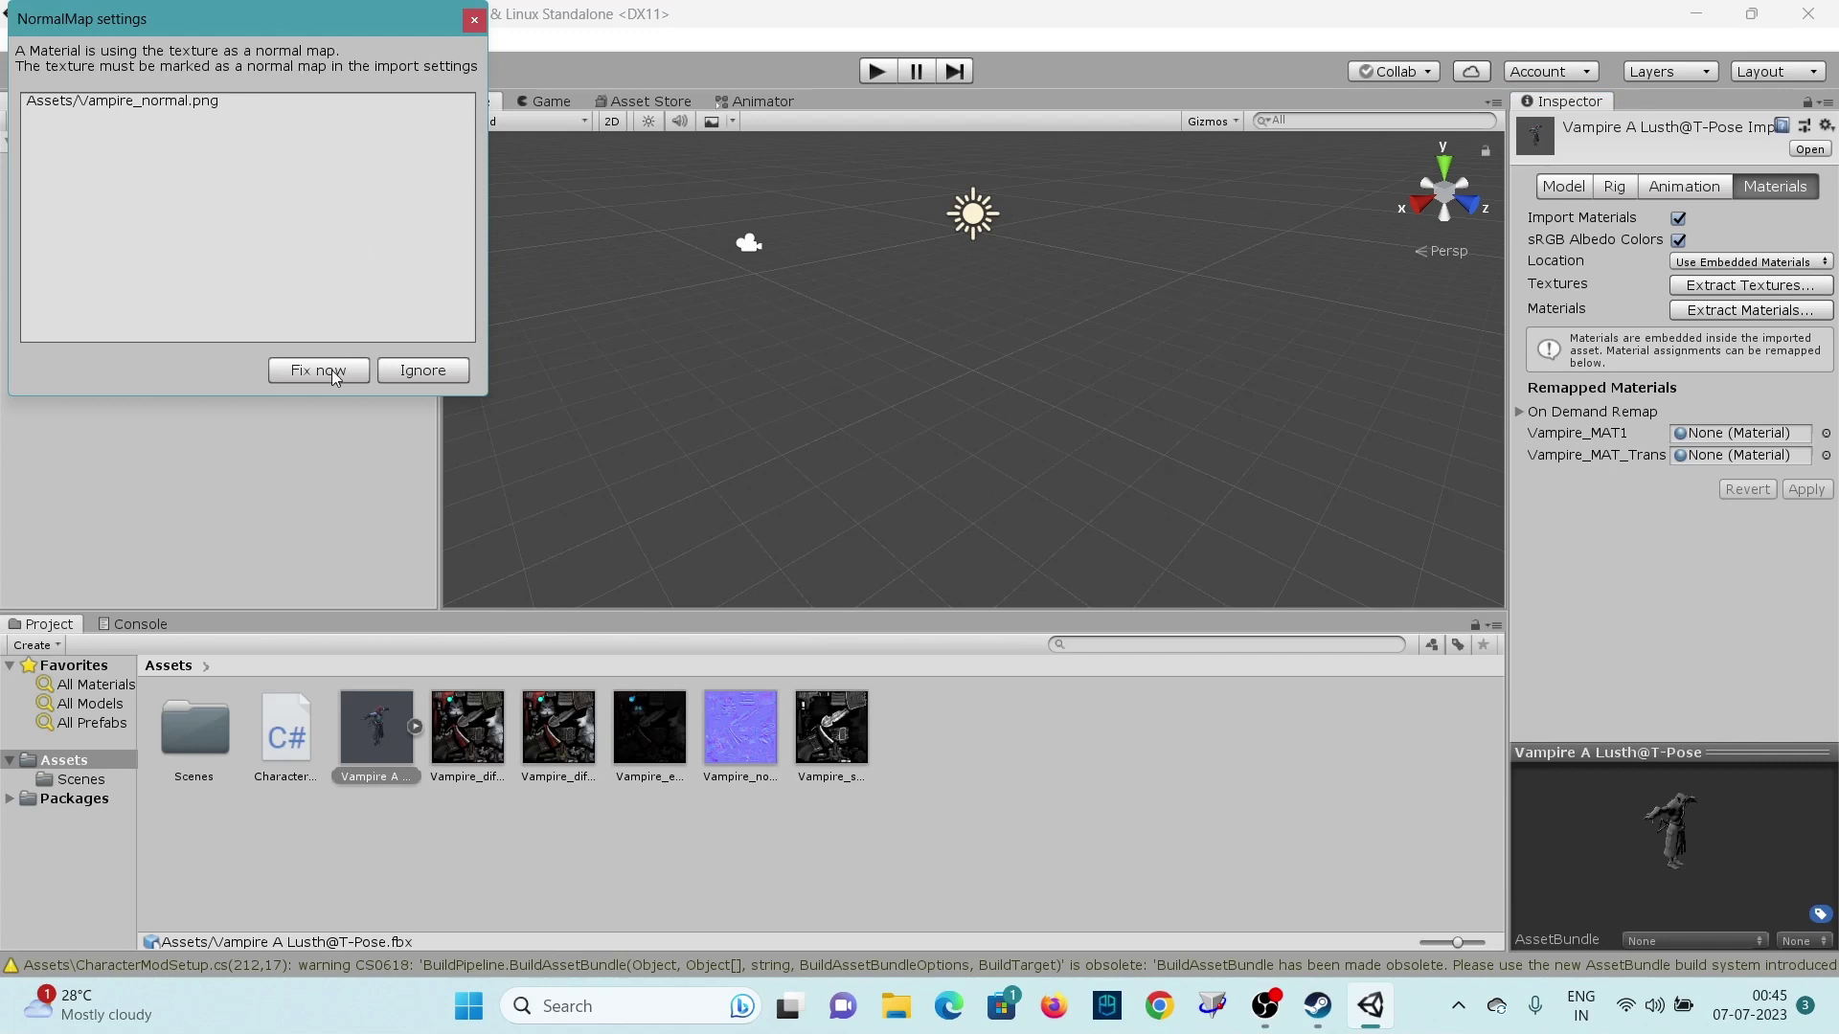
left_click(319, 371)
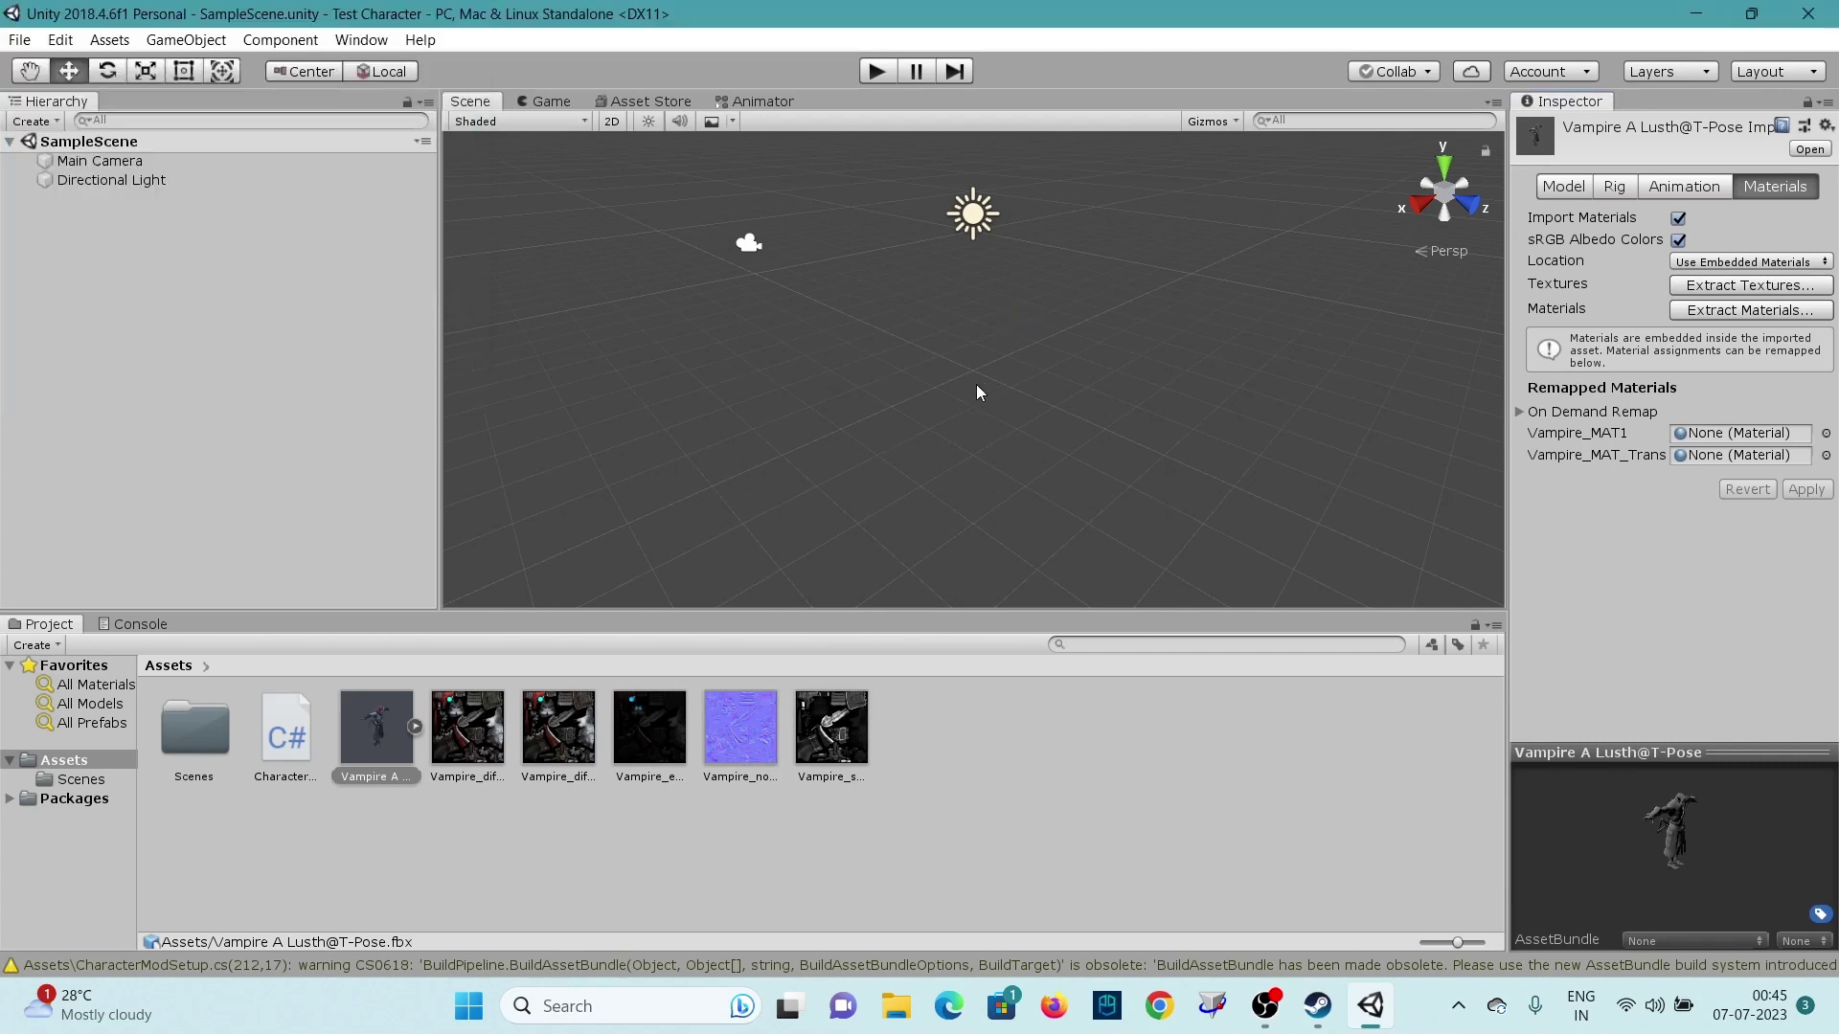
left_click(1761, 309)
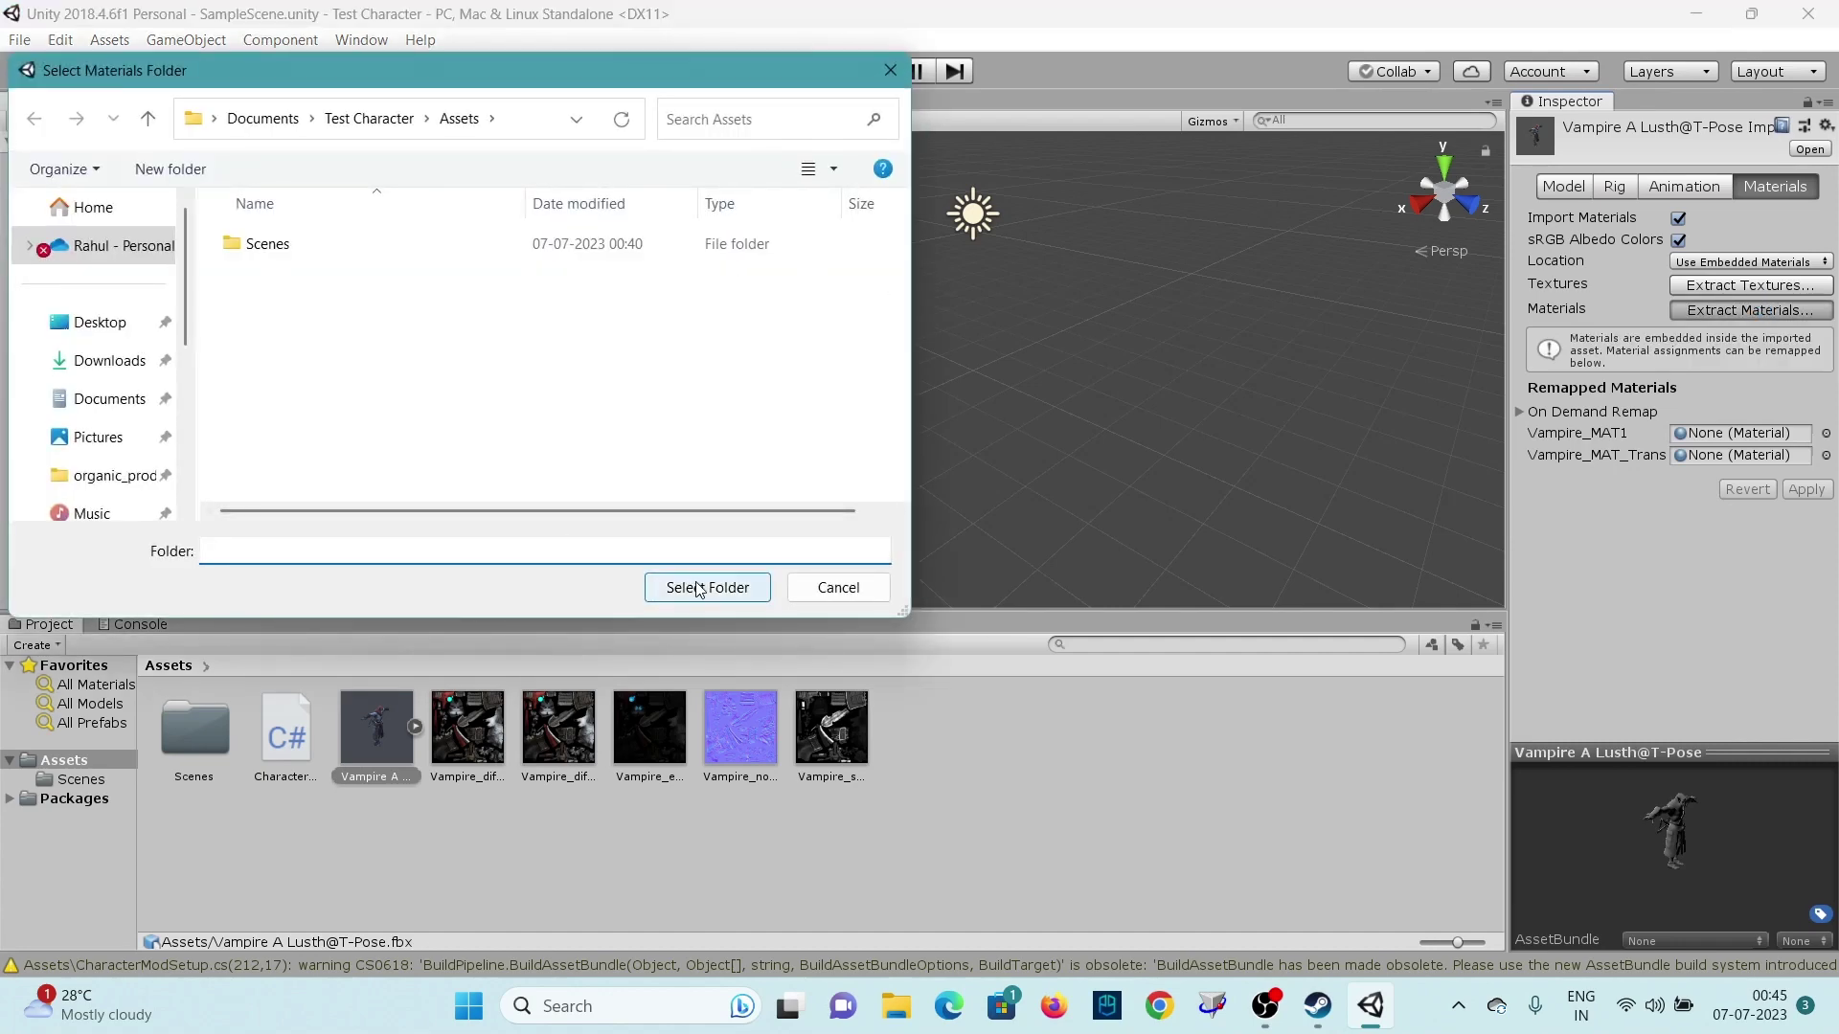
left_click(702, 587)
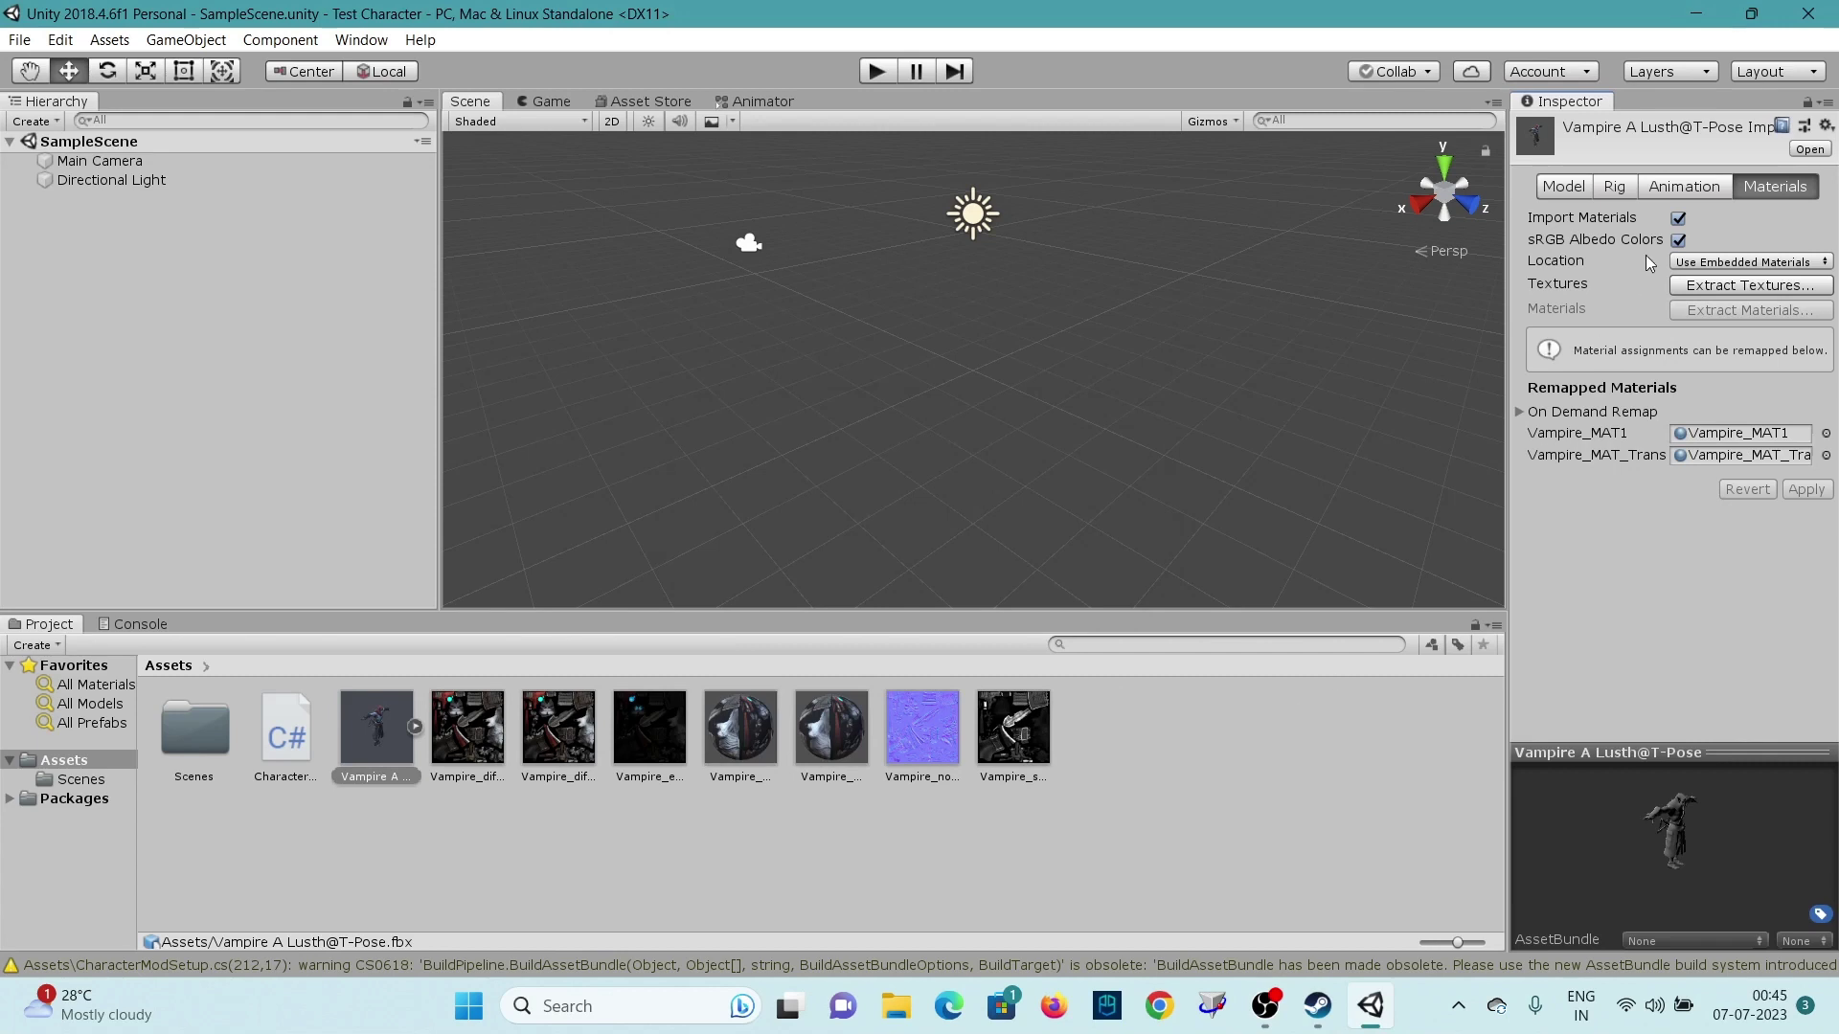
Step: Set the vampire model's rig animation type to Humanoid and apply the import settings
left_click(1693, 196)
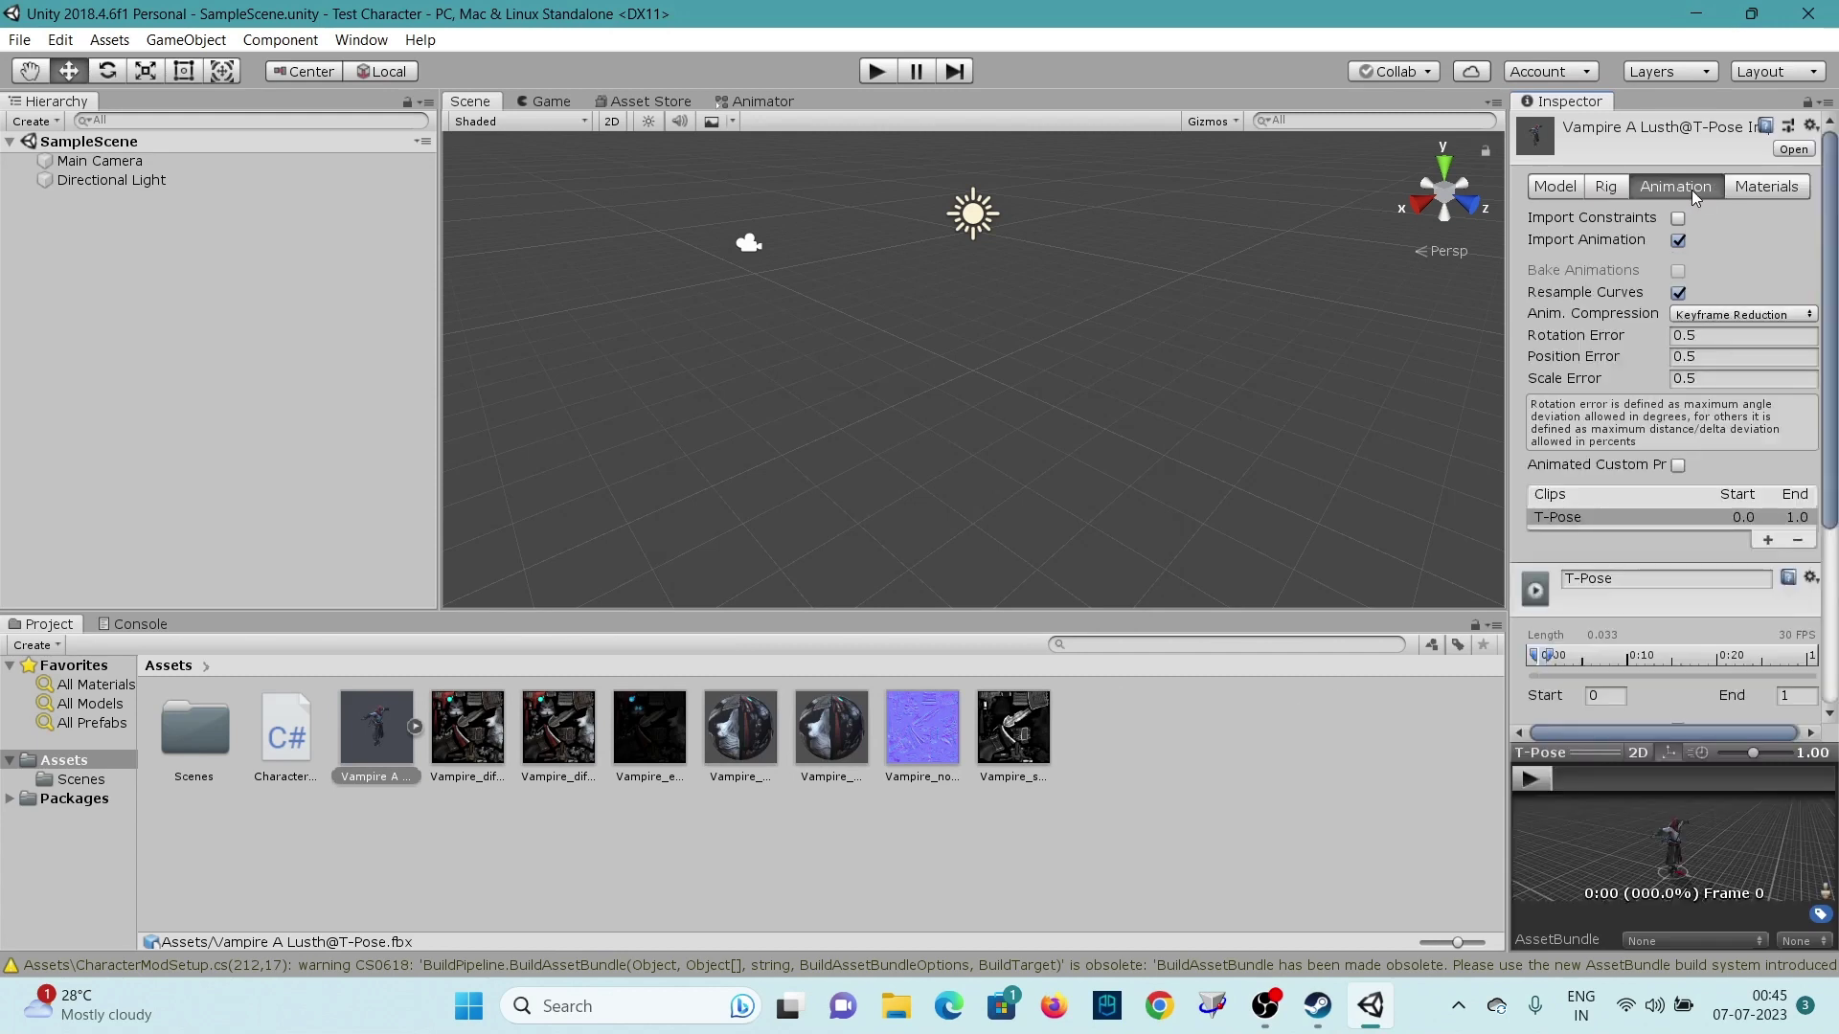
left_click(1619, 192)
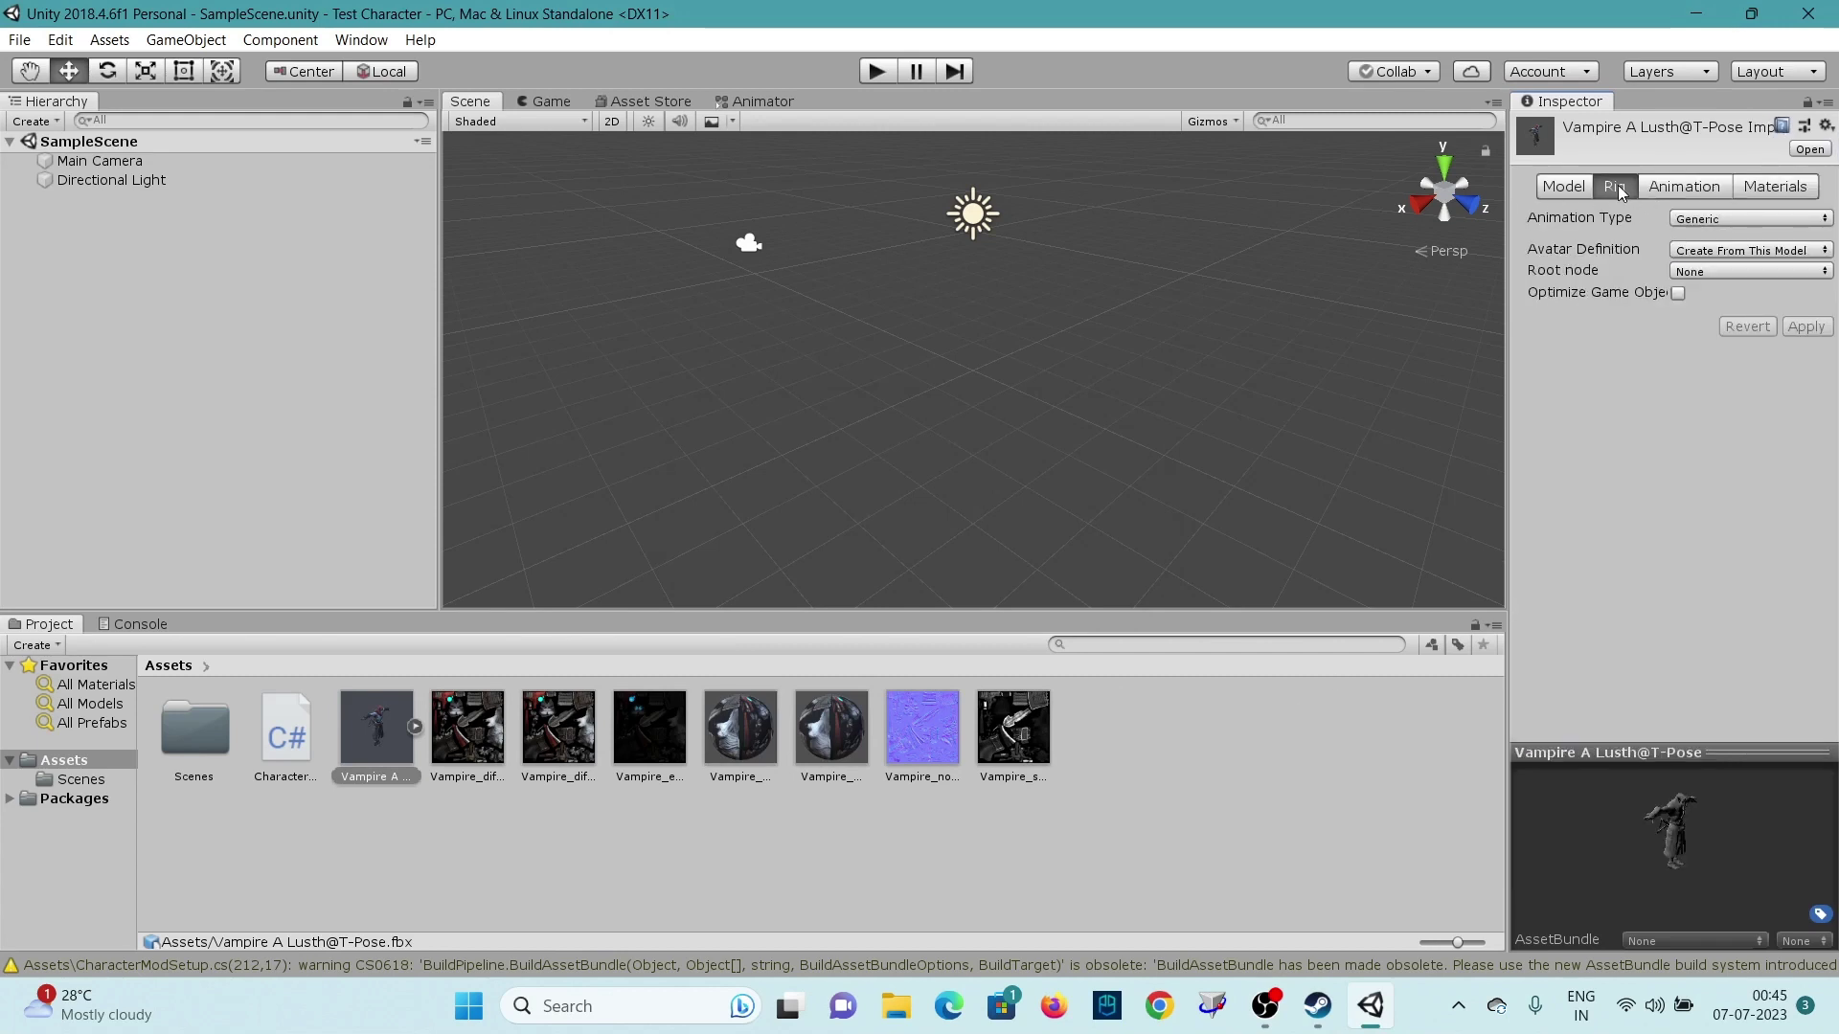
left_click(1697, 220)
left_click(1743, 320)
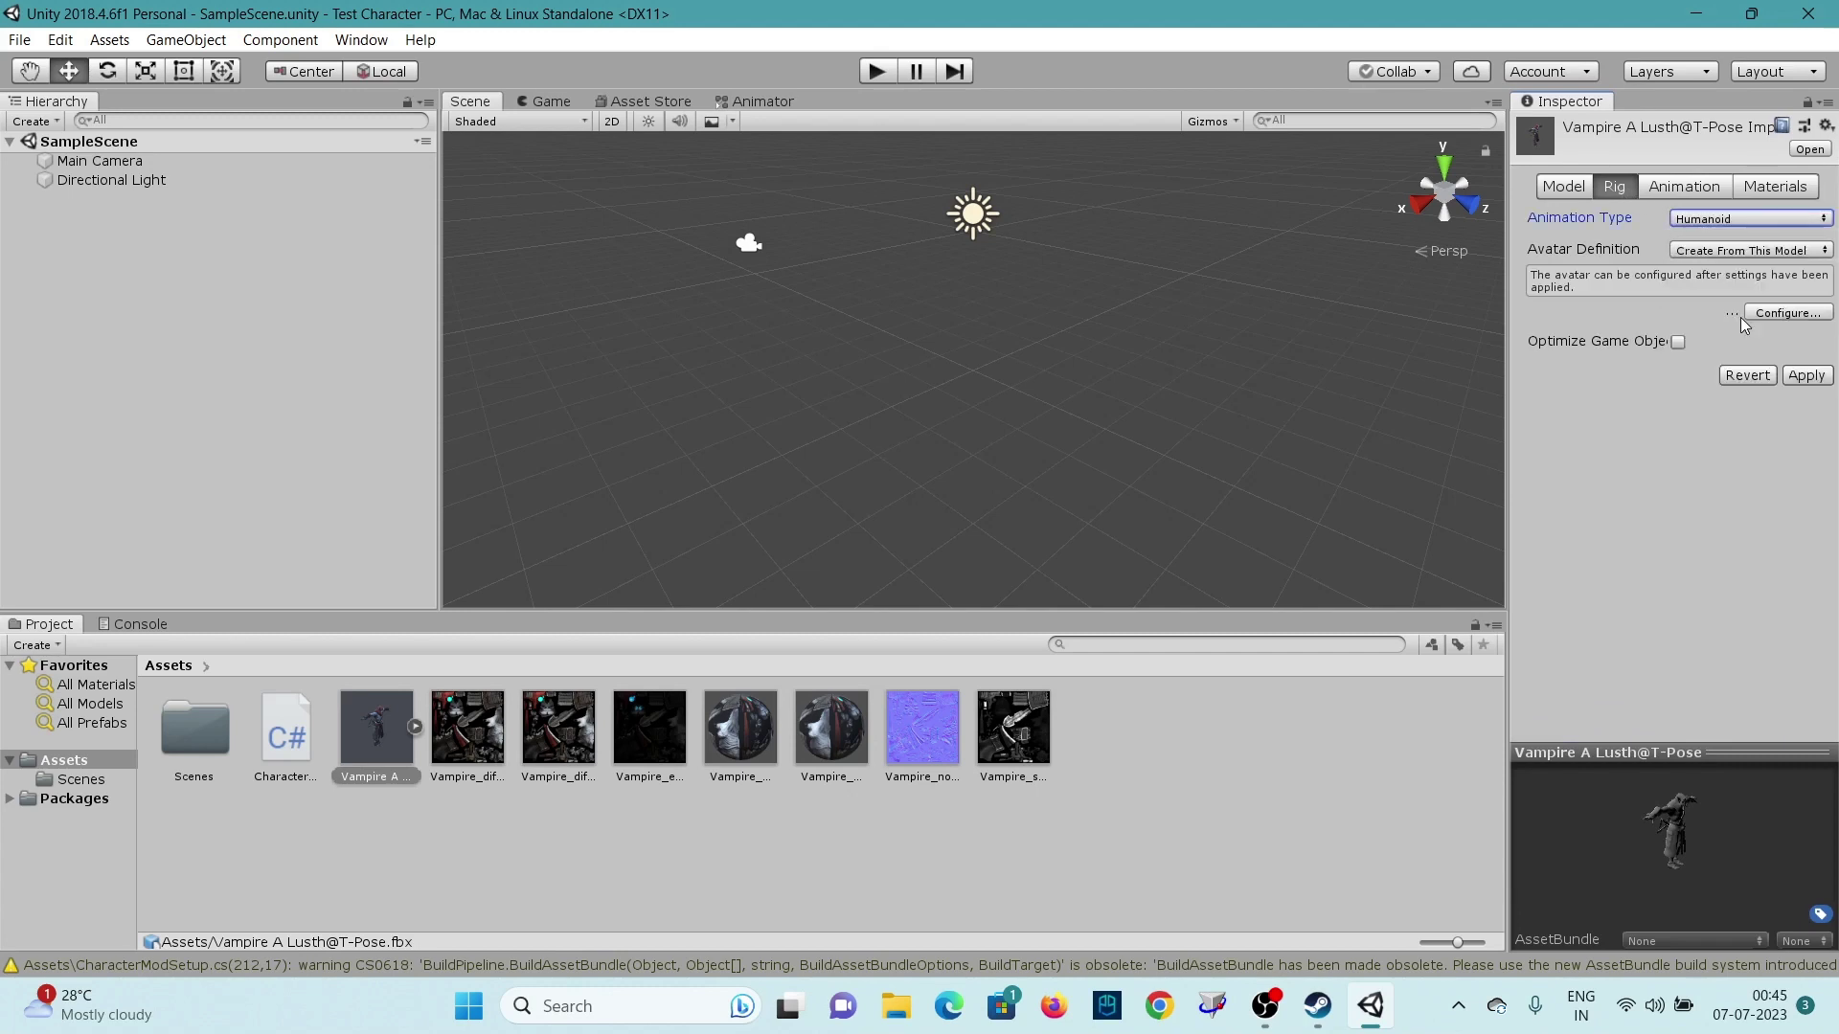
left_click(1792, 375)
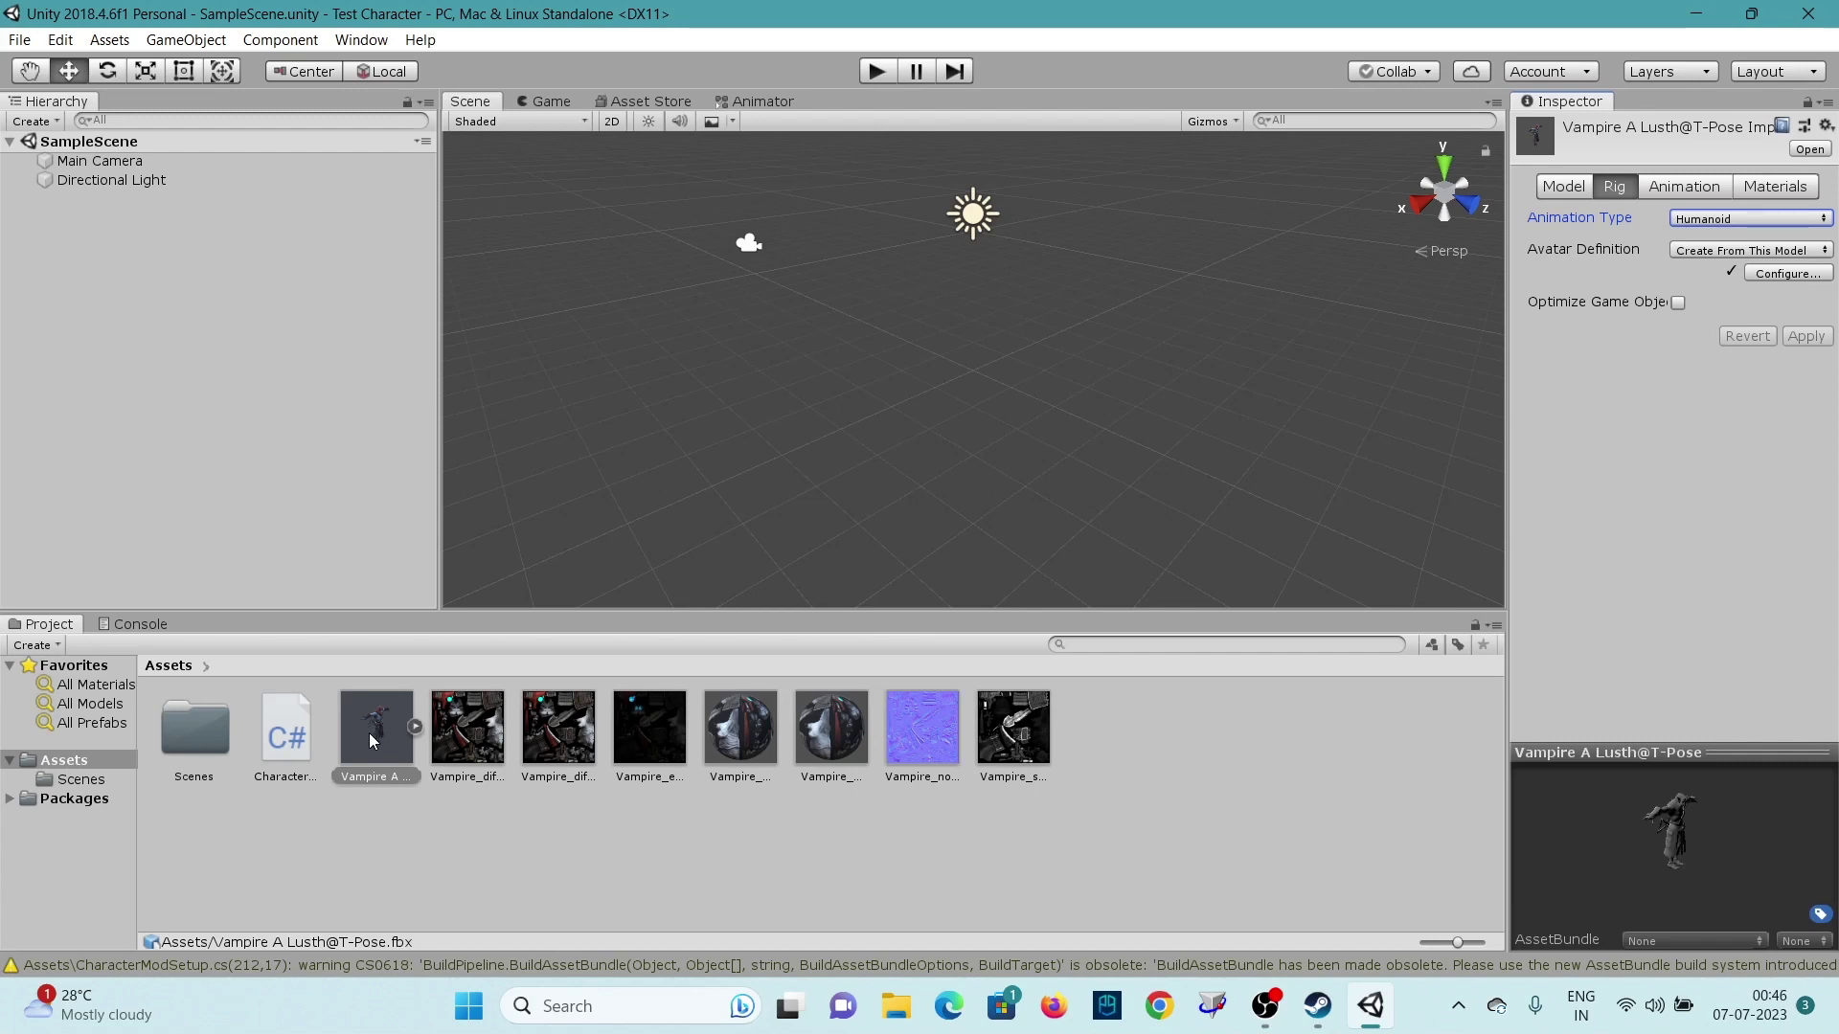
Step: Add the Vampire A Lusth@T-Pose model to SampleScene at the top level of the hierarchy
left_click_drag(377, 726, 308, 437)
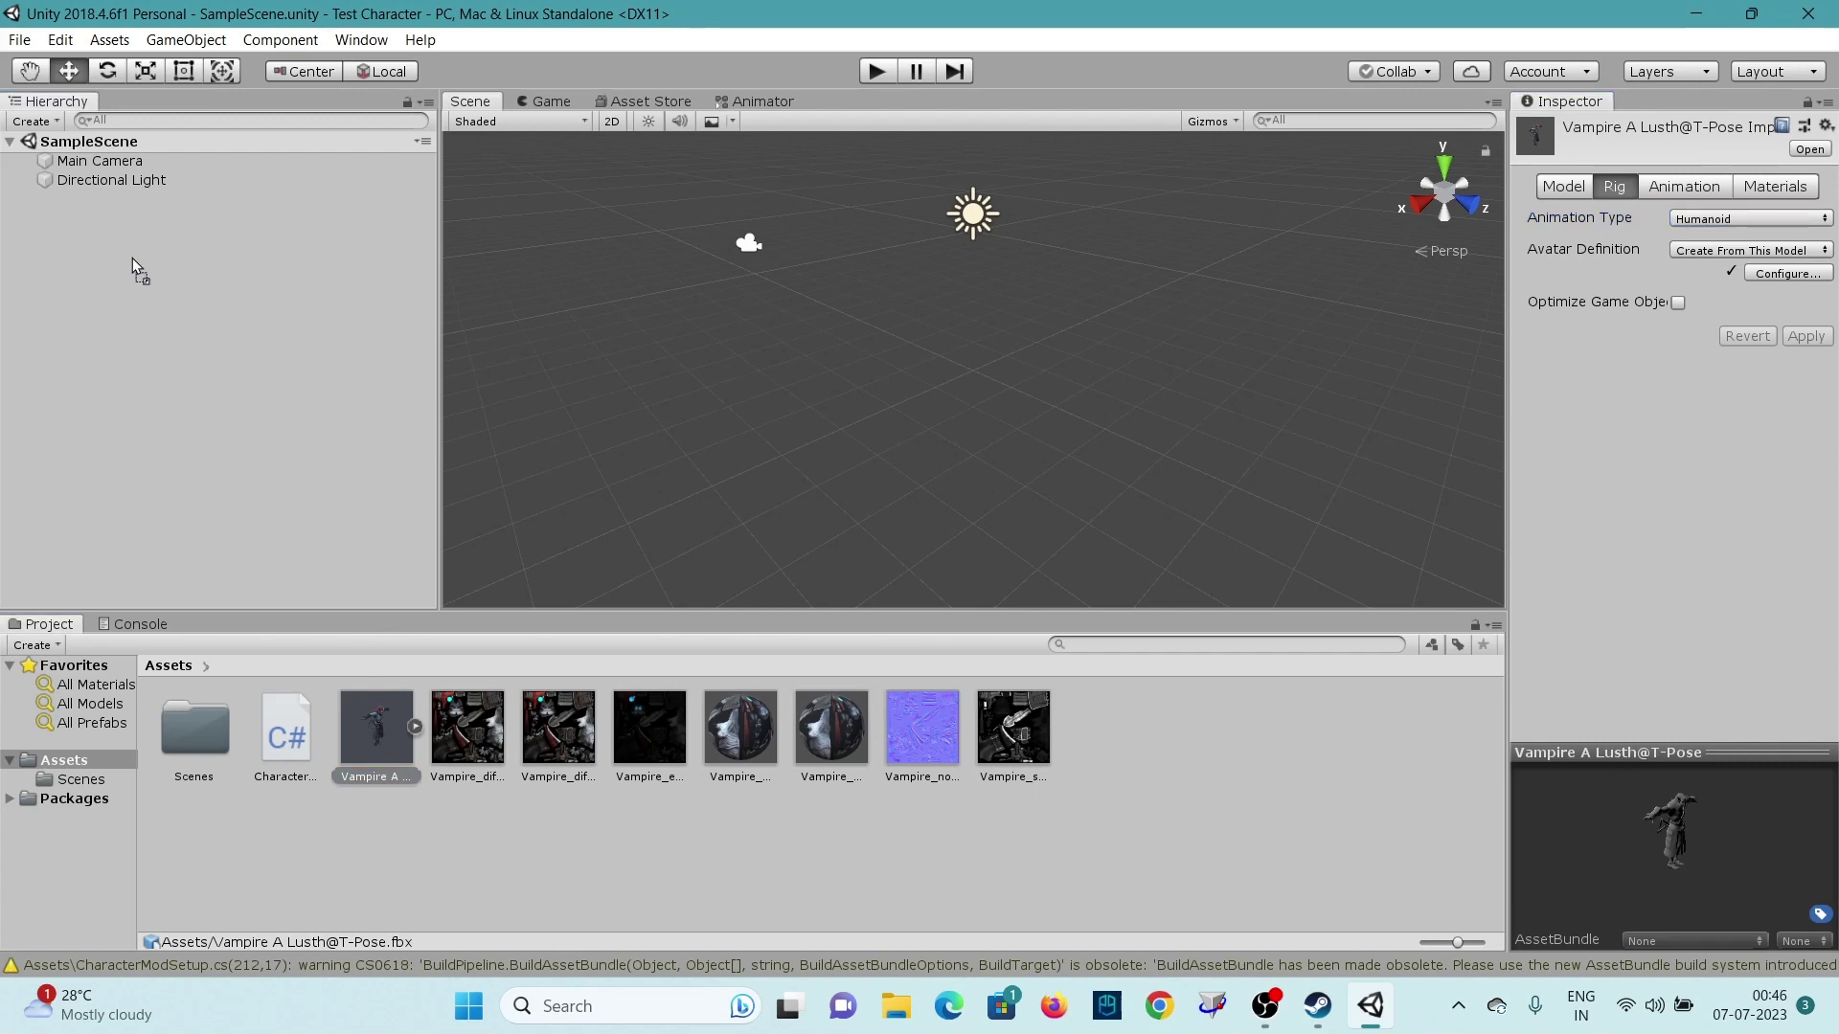
left_click_drag(132, 256, 132, 257)
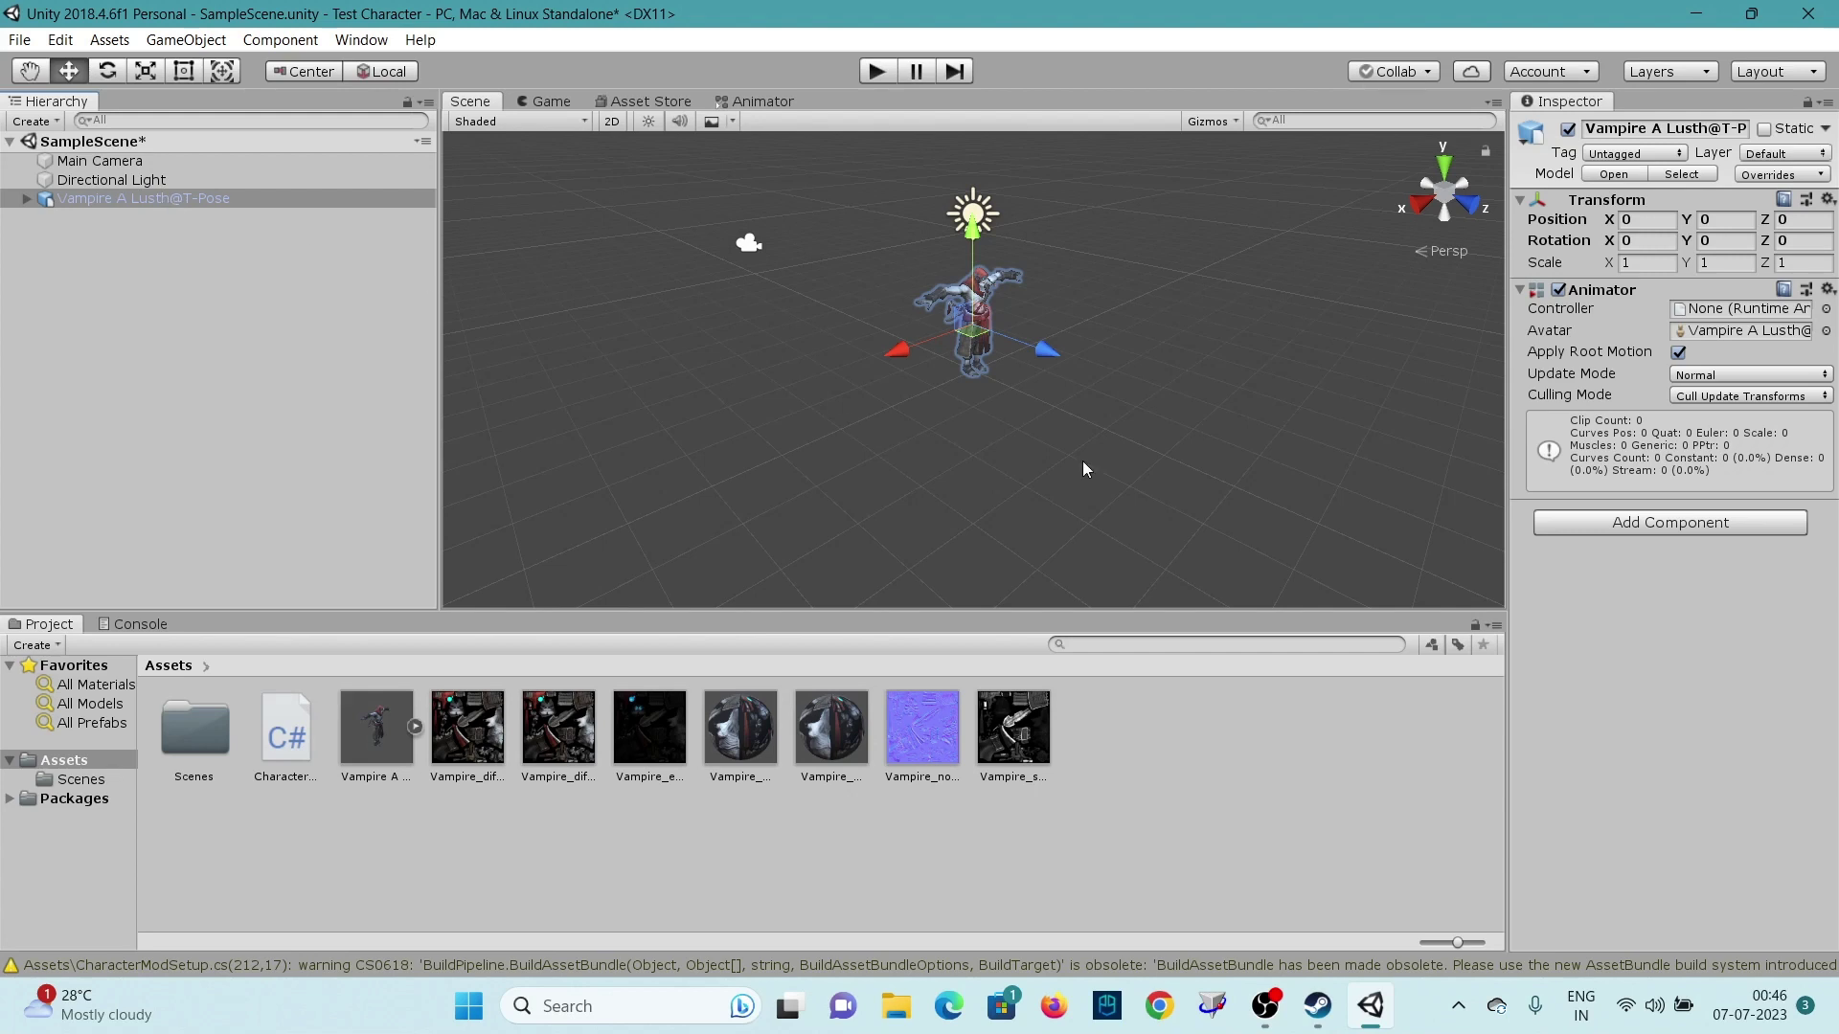
scroll(1109, 469, "up", 5)
left_click_drag(1214, 259, 1167, 274)
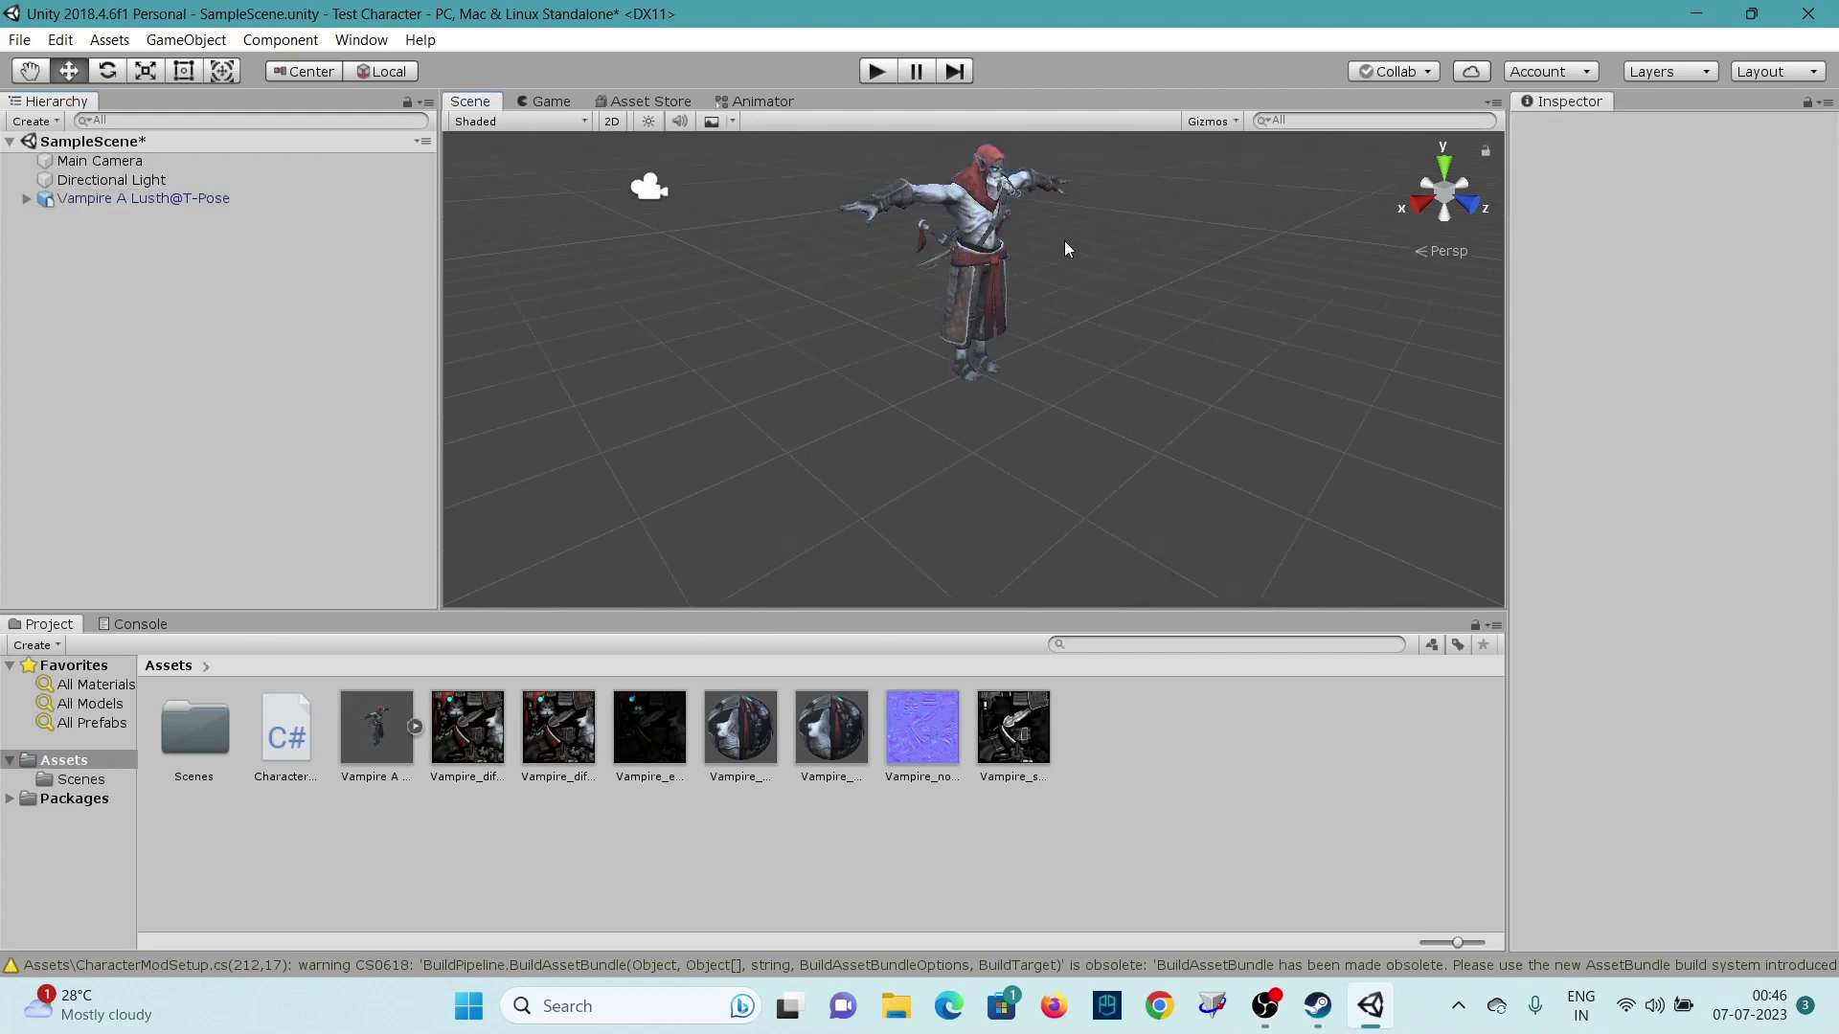
Step: Select the vampire in the hierarchy and examine it from the front in the Scene view
left_click(144, 203)
key("w")
right_click_drag(1272, 431, 949, 262)
key("d")
key("w")
key("s")
key("a")
key("d")
key("s")
key("w")
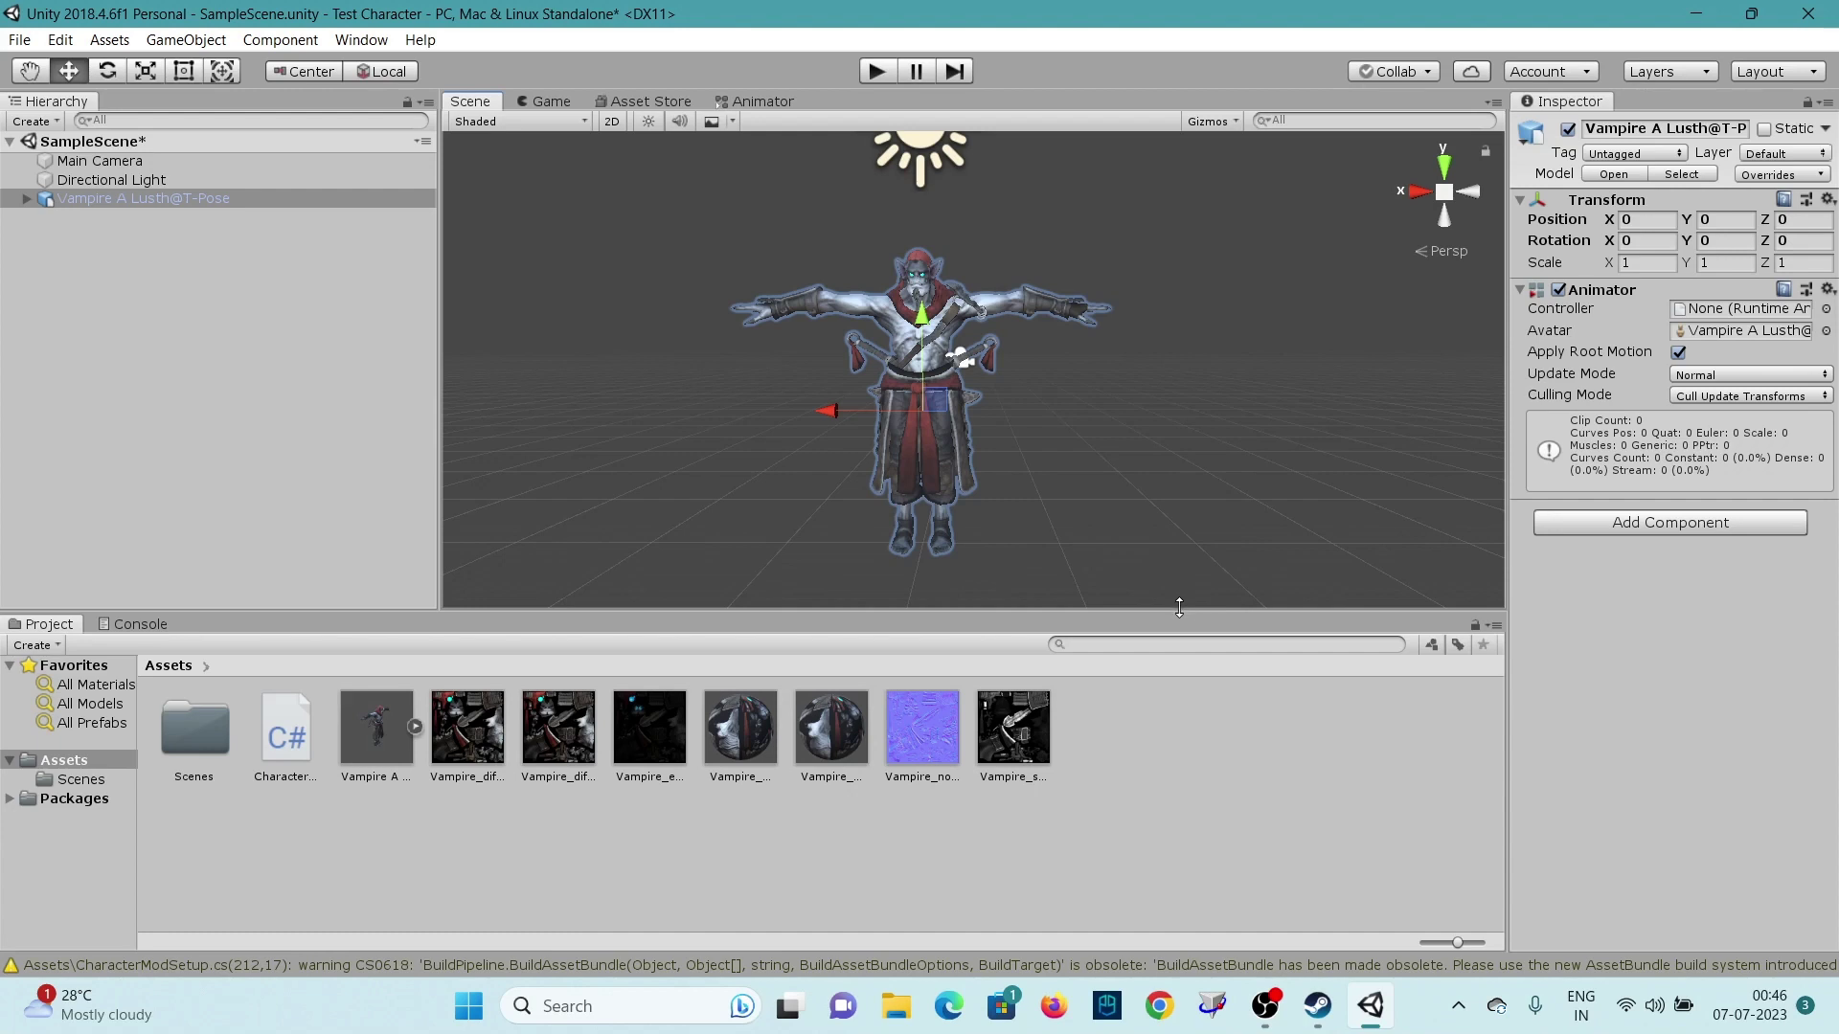
Step: Enlarge the Scene view by shrinking the Project and Hierarchy areas, and centre the vampire from the front
left_click_drag(1178, 608, 1133, 735)
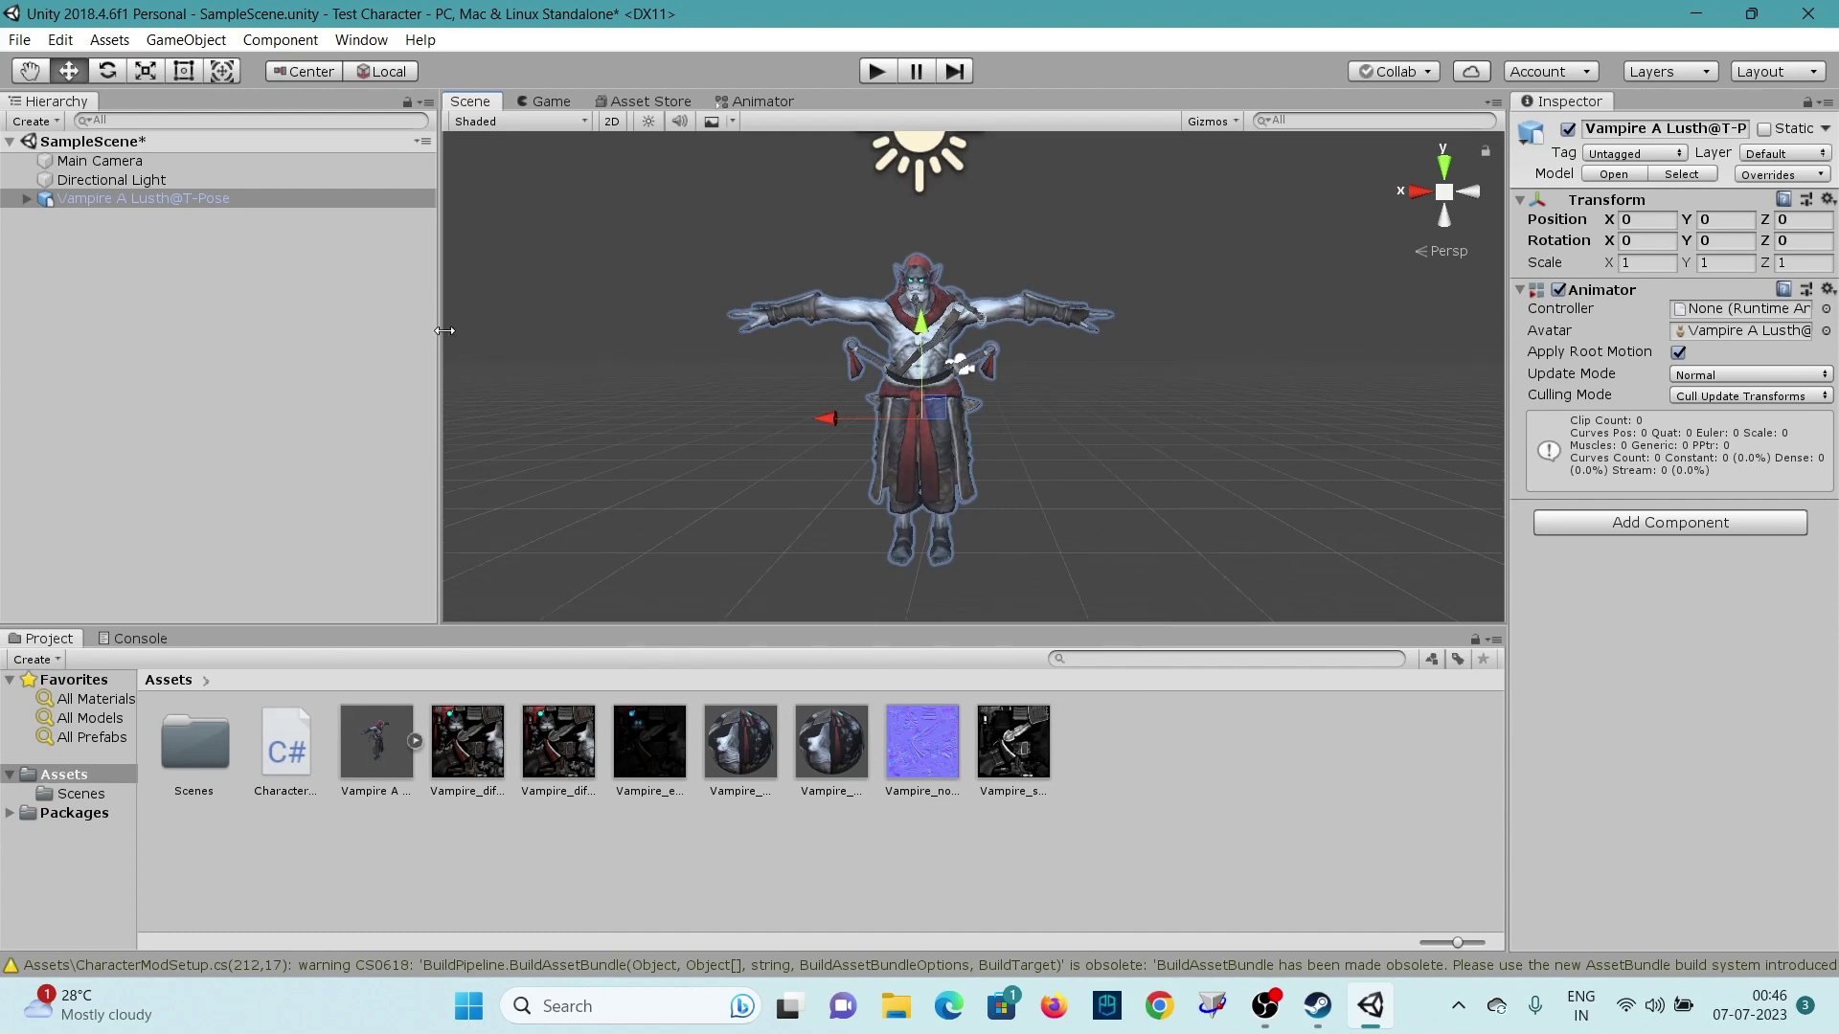
left_click_drag(441, 331, 213, 317)
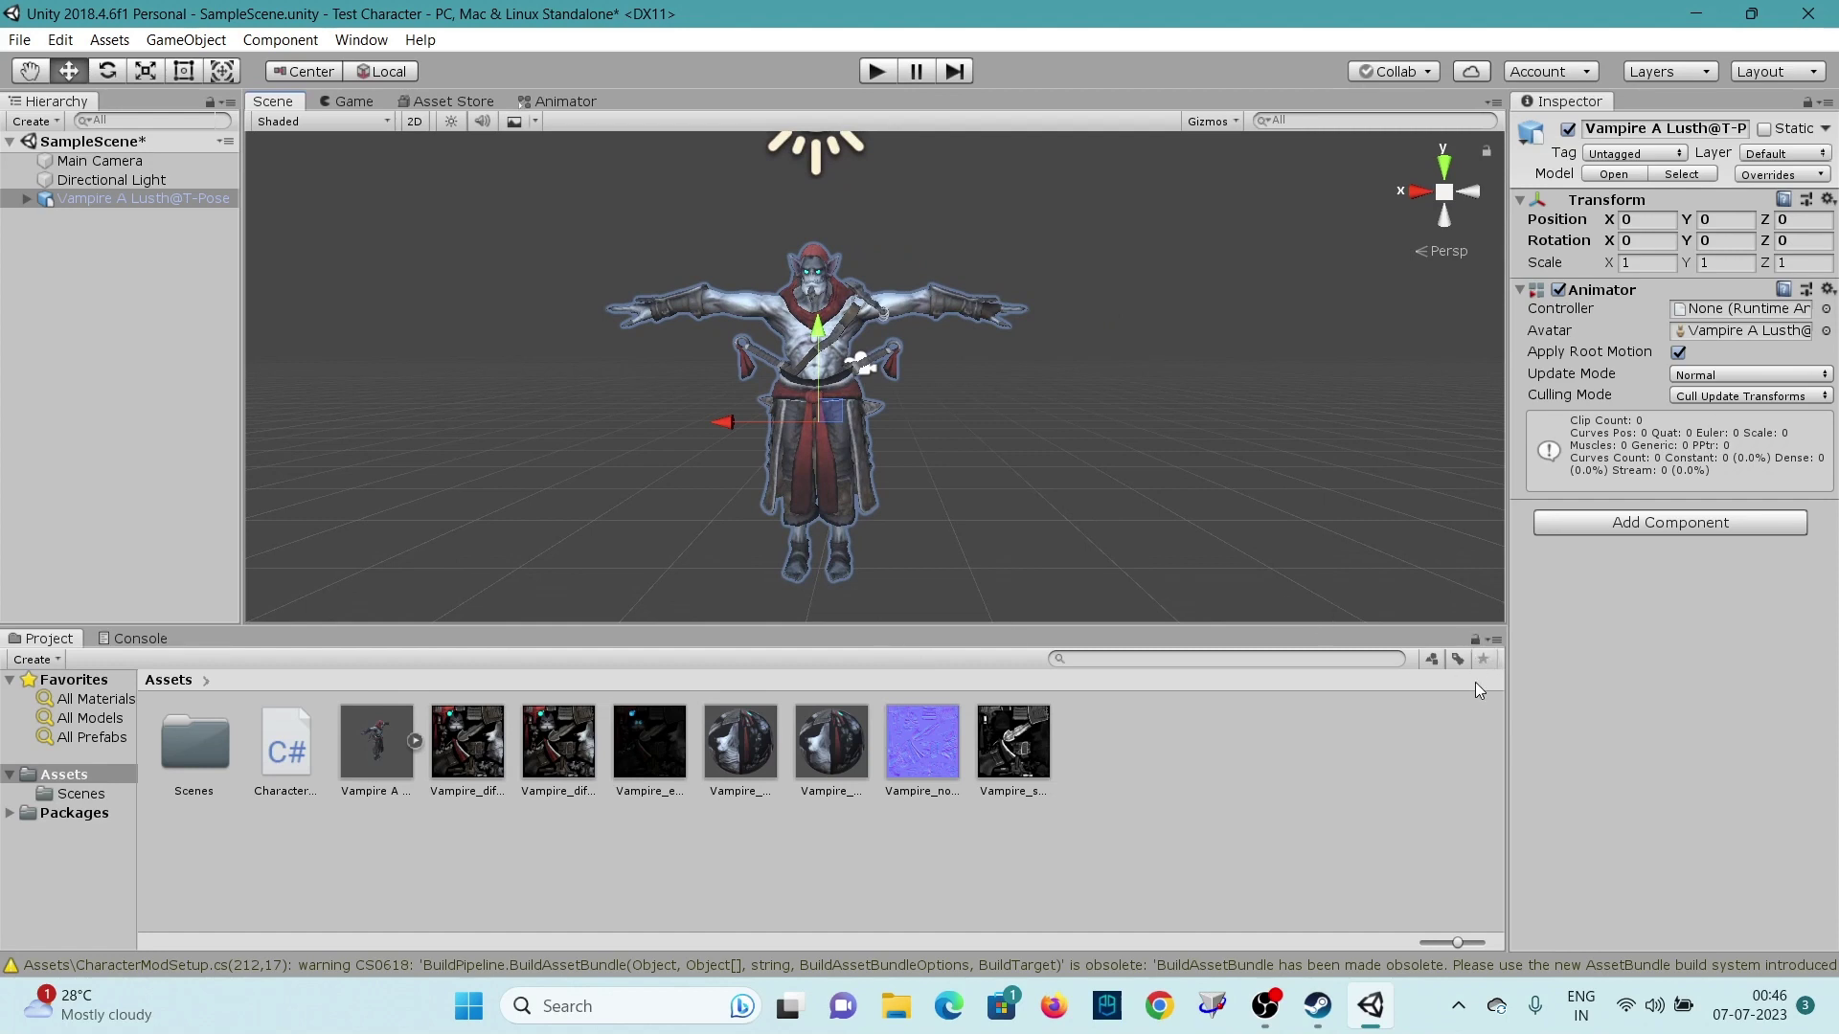
left_click(1059, 408)
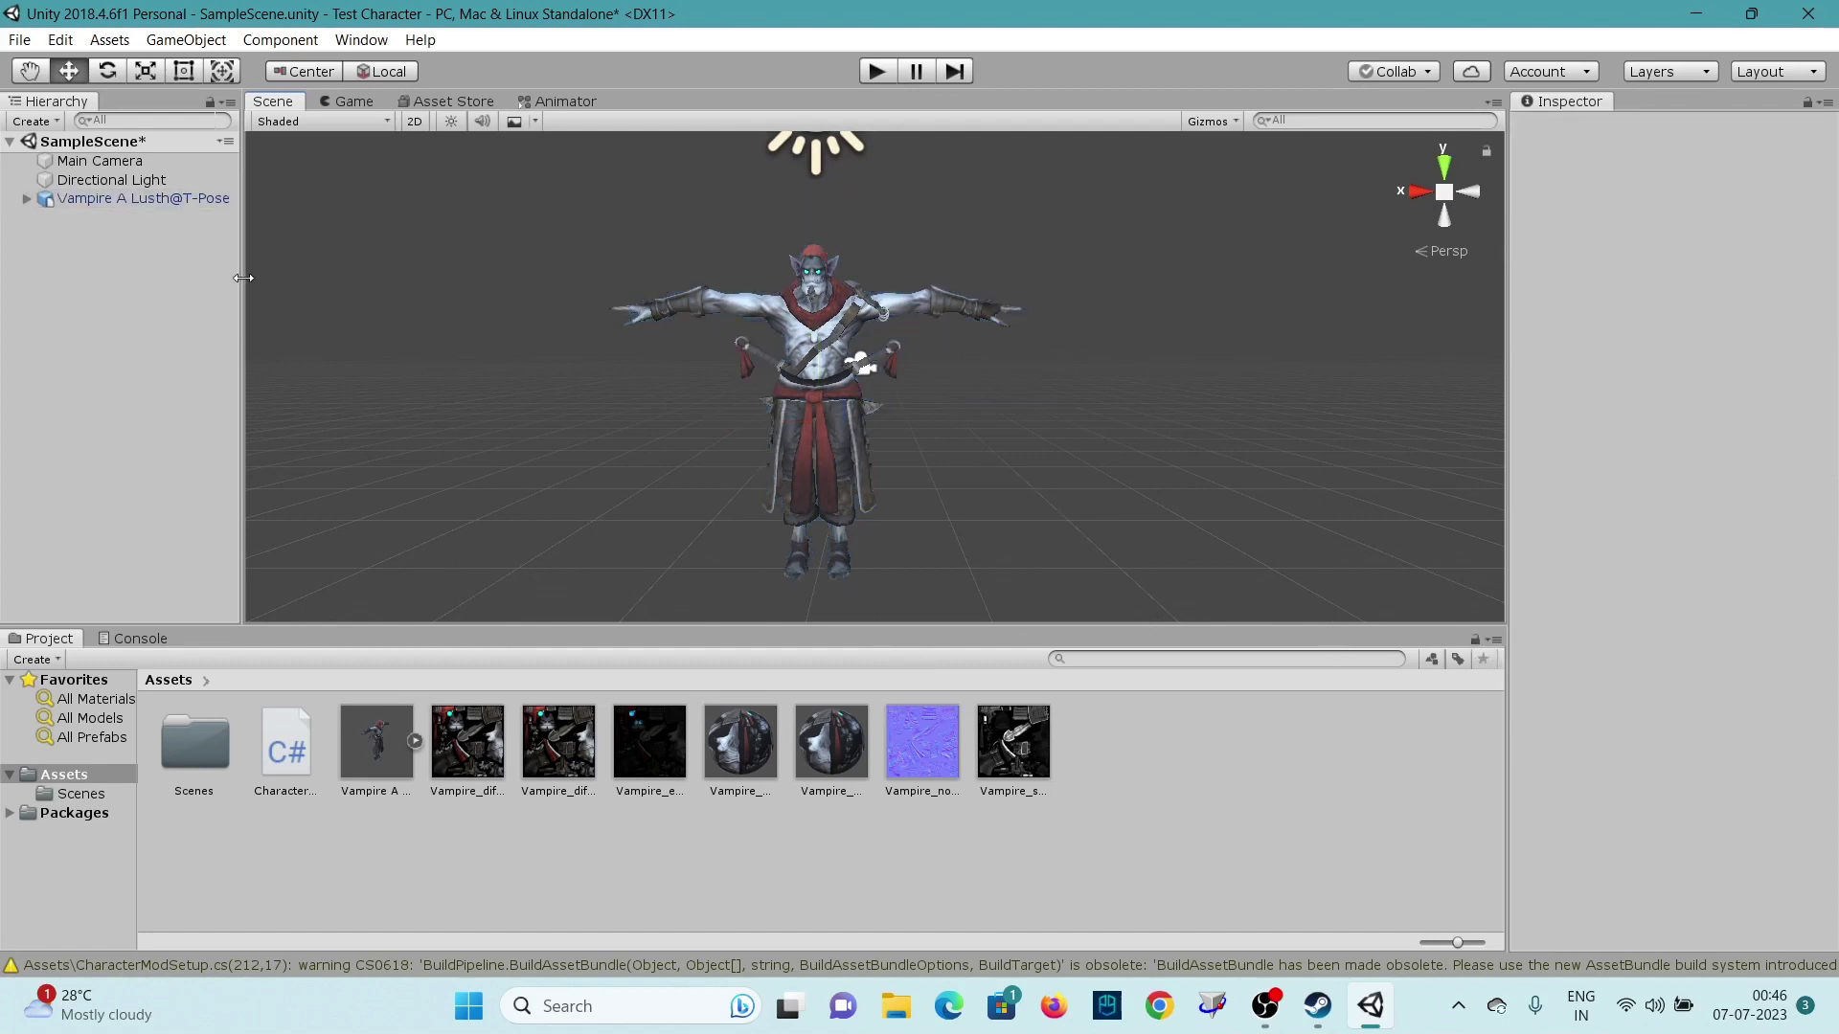
left_click_drag(243, 278, 354, 287)
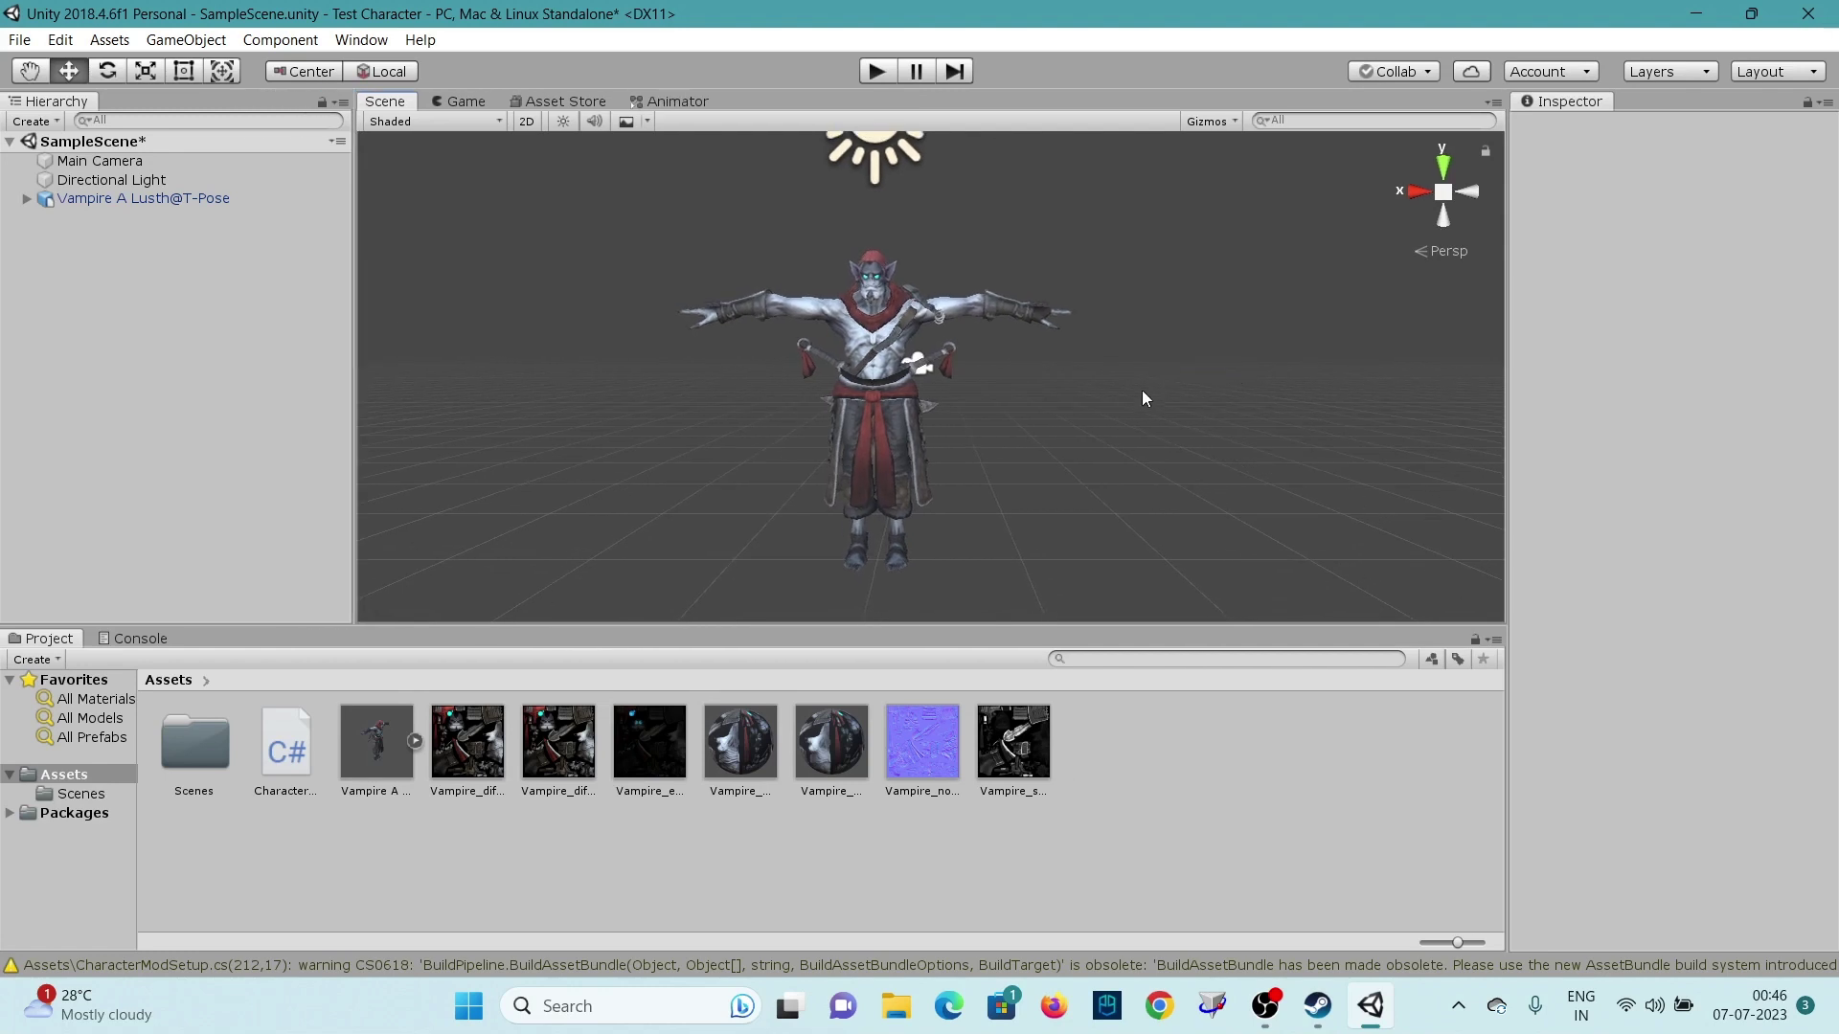
left_click(134, 198)
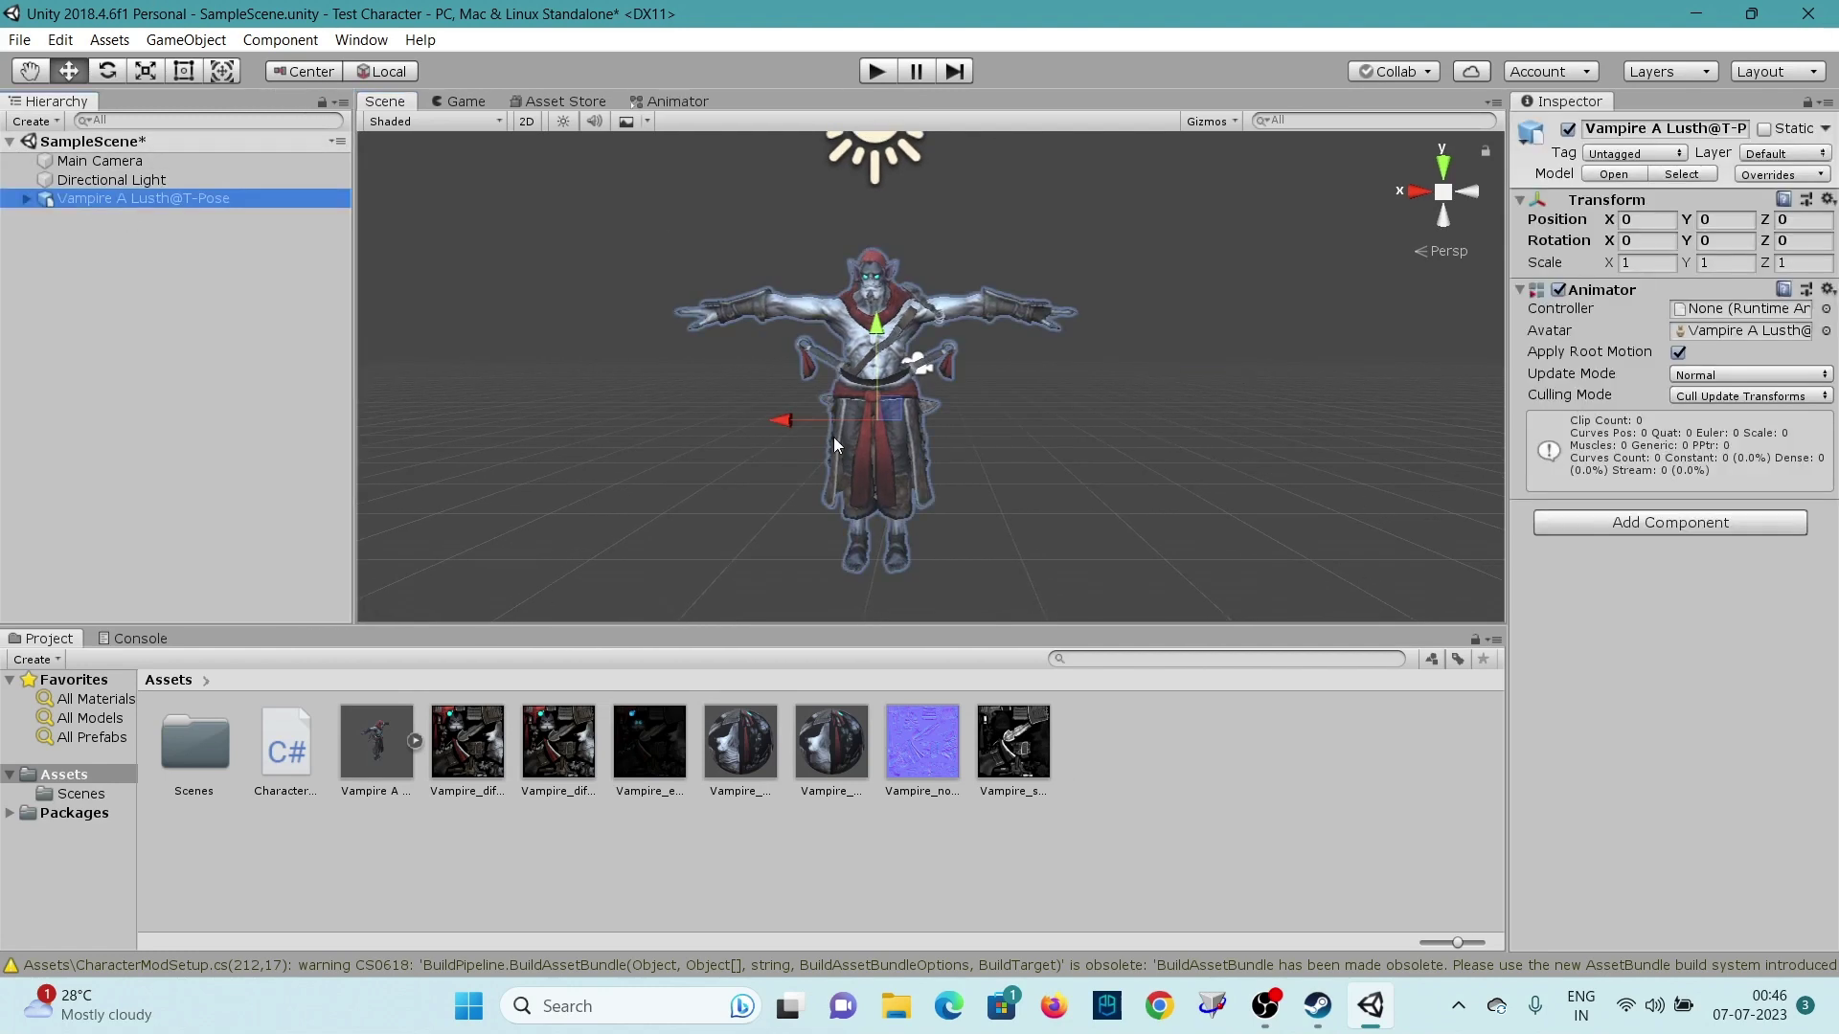
left_click_drag(1033, 427, 970, 419)
mouse_move(1027, 425)
right_mouse_down()
mouse_move(805, 379)
mouse_move(839, 403)
mouse_move(1022, 408)
mouse_move(1056, 434)
right_mouse_up()
key("d")
key("a")
key("s")
key("w")
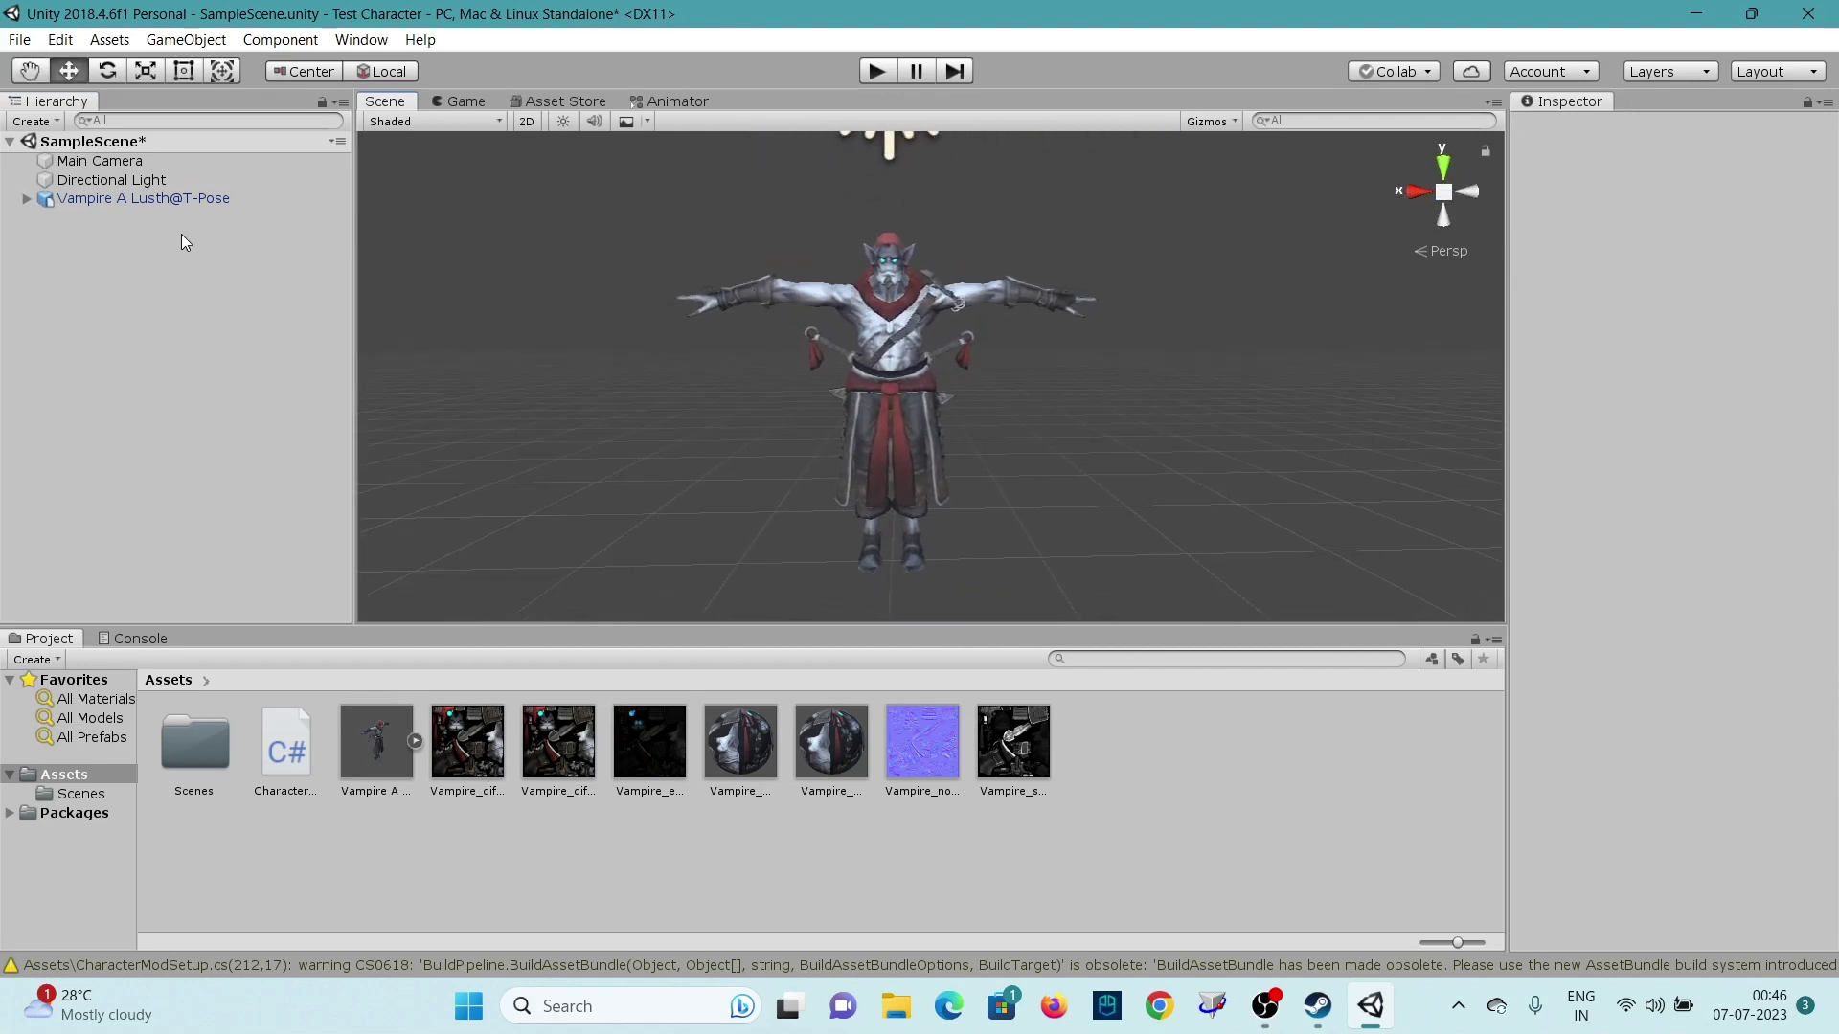
Step: Unpack the vampire prefab completely in the hierarchy and attach the CharacterModSetup script to its root object
left_click(164, 202)
right_click(164, 201)
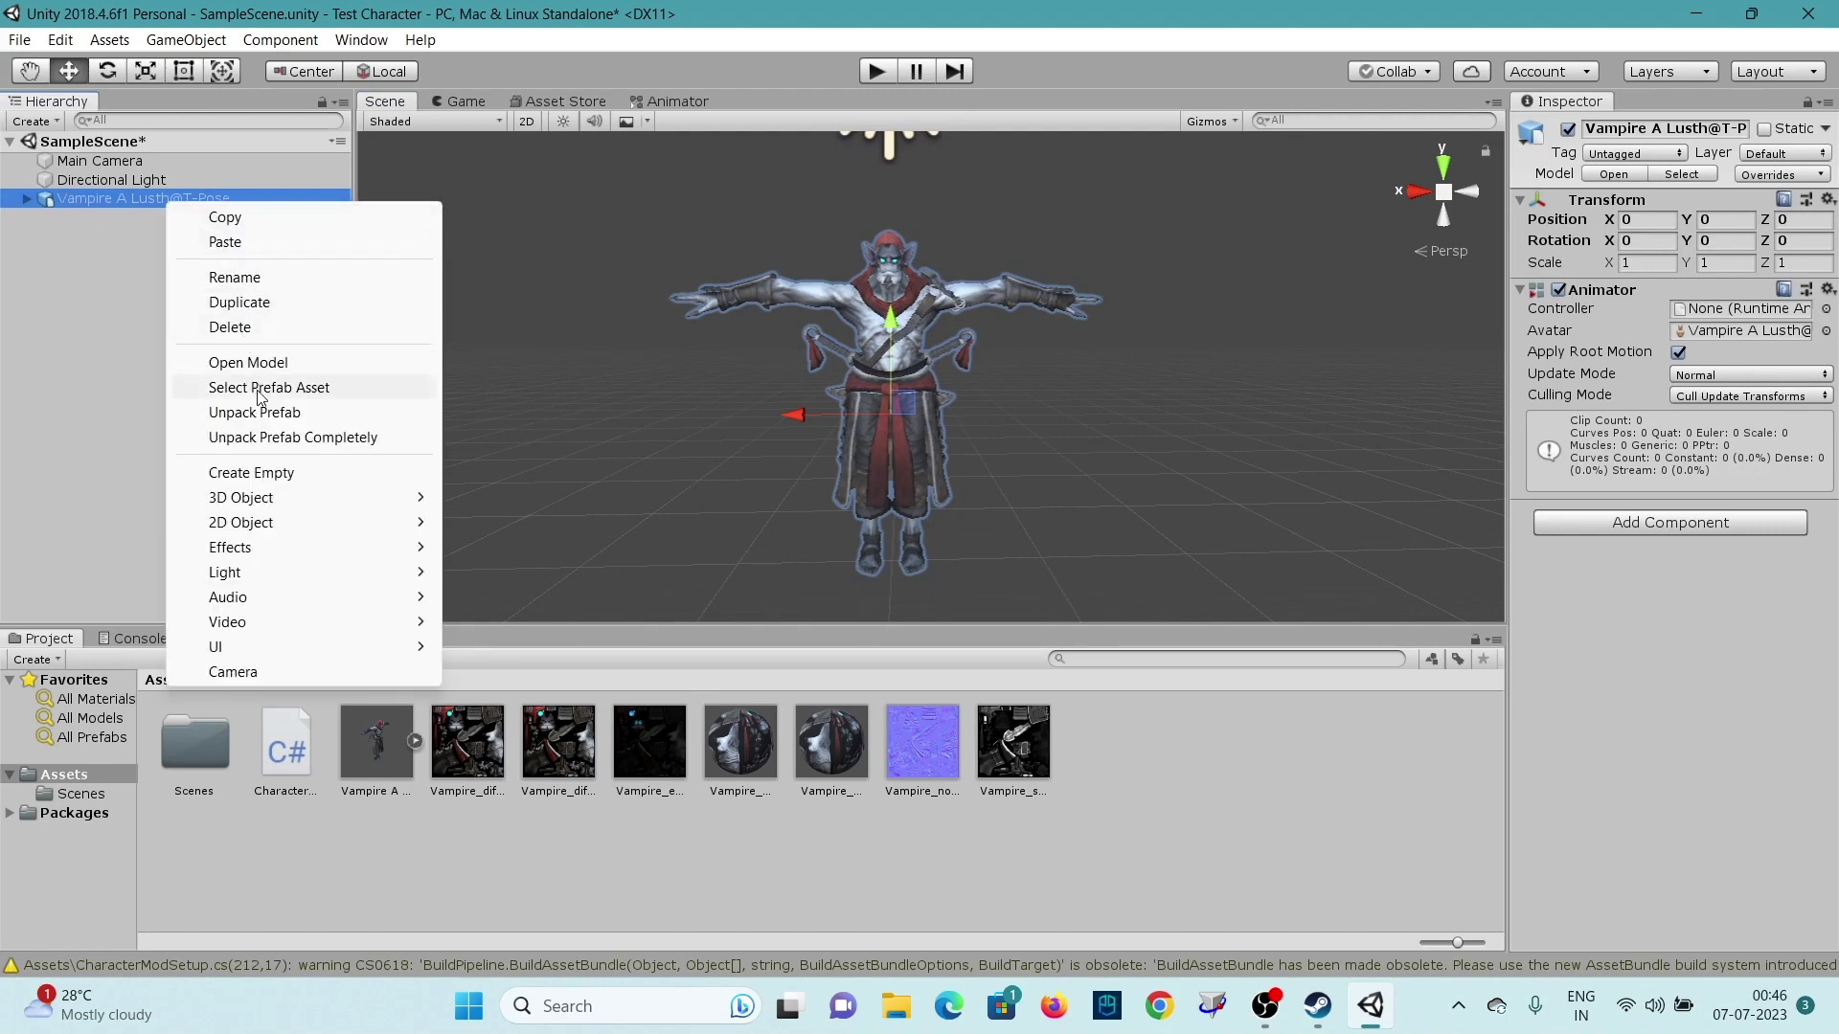
left_click(275, 438)
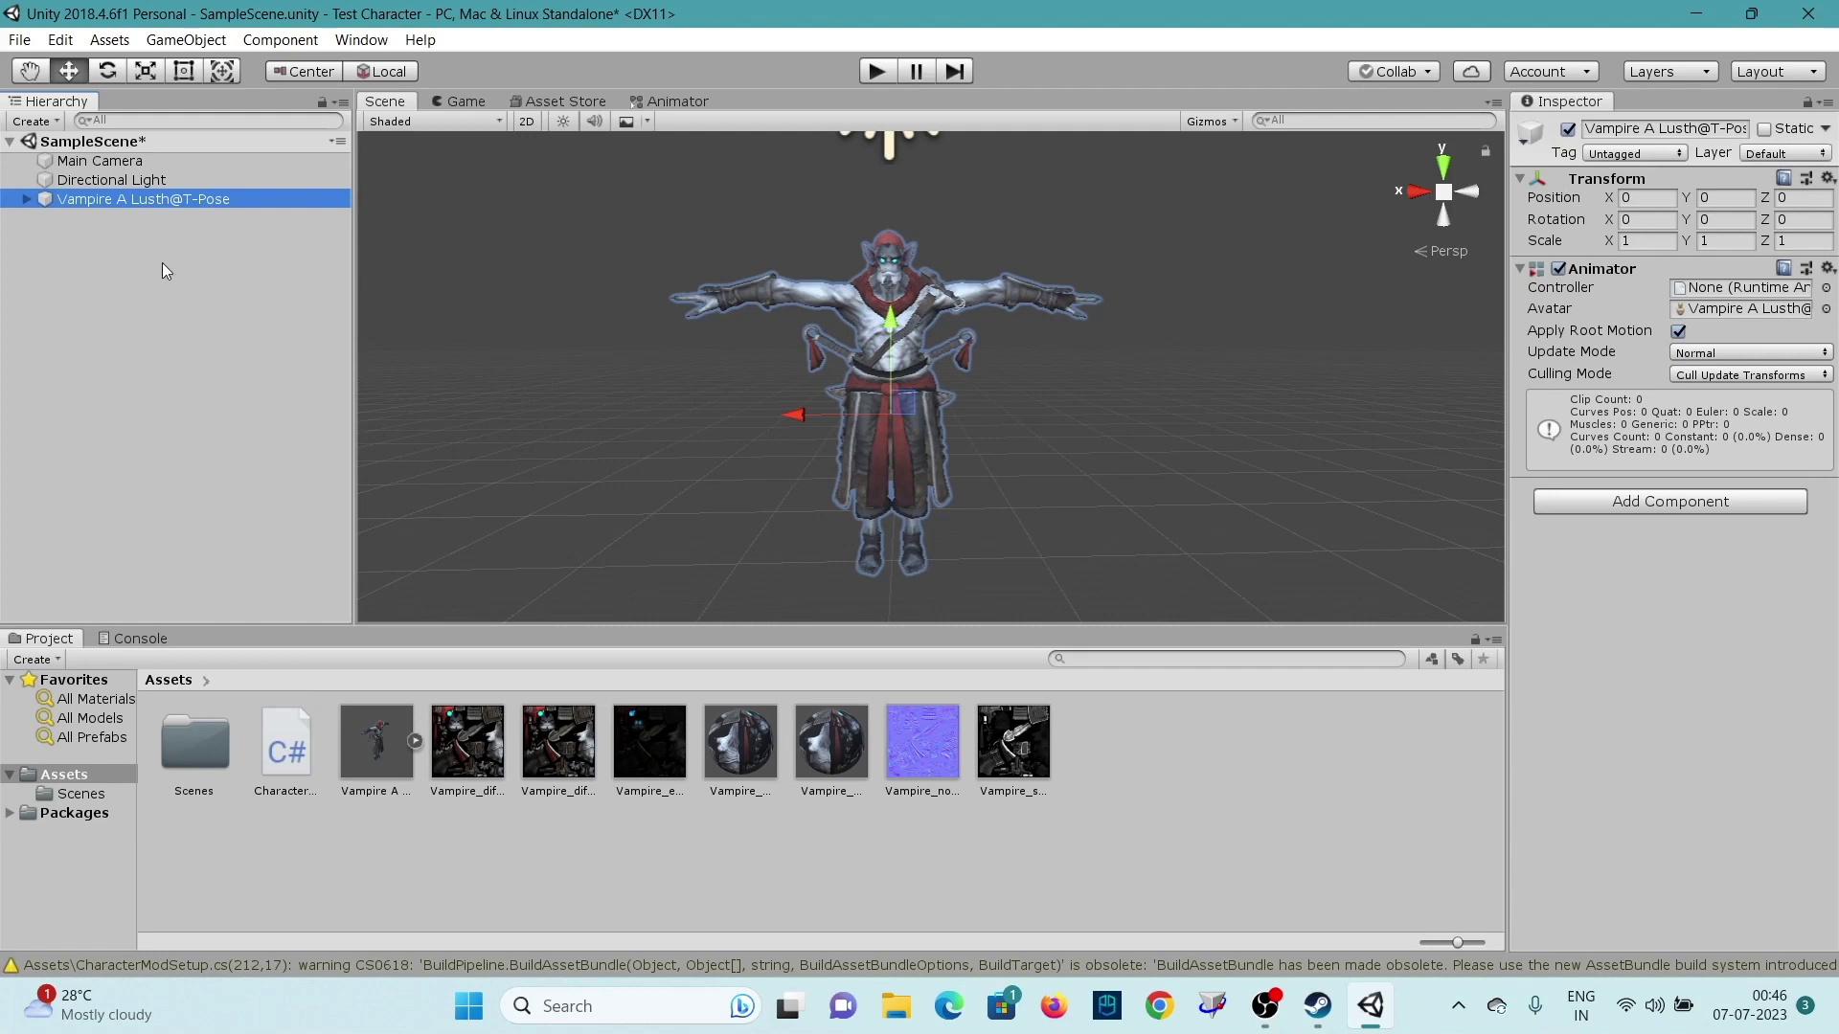
left_click(26, 200)
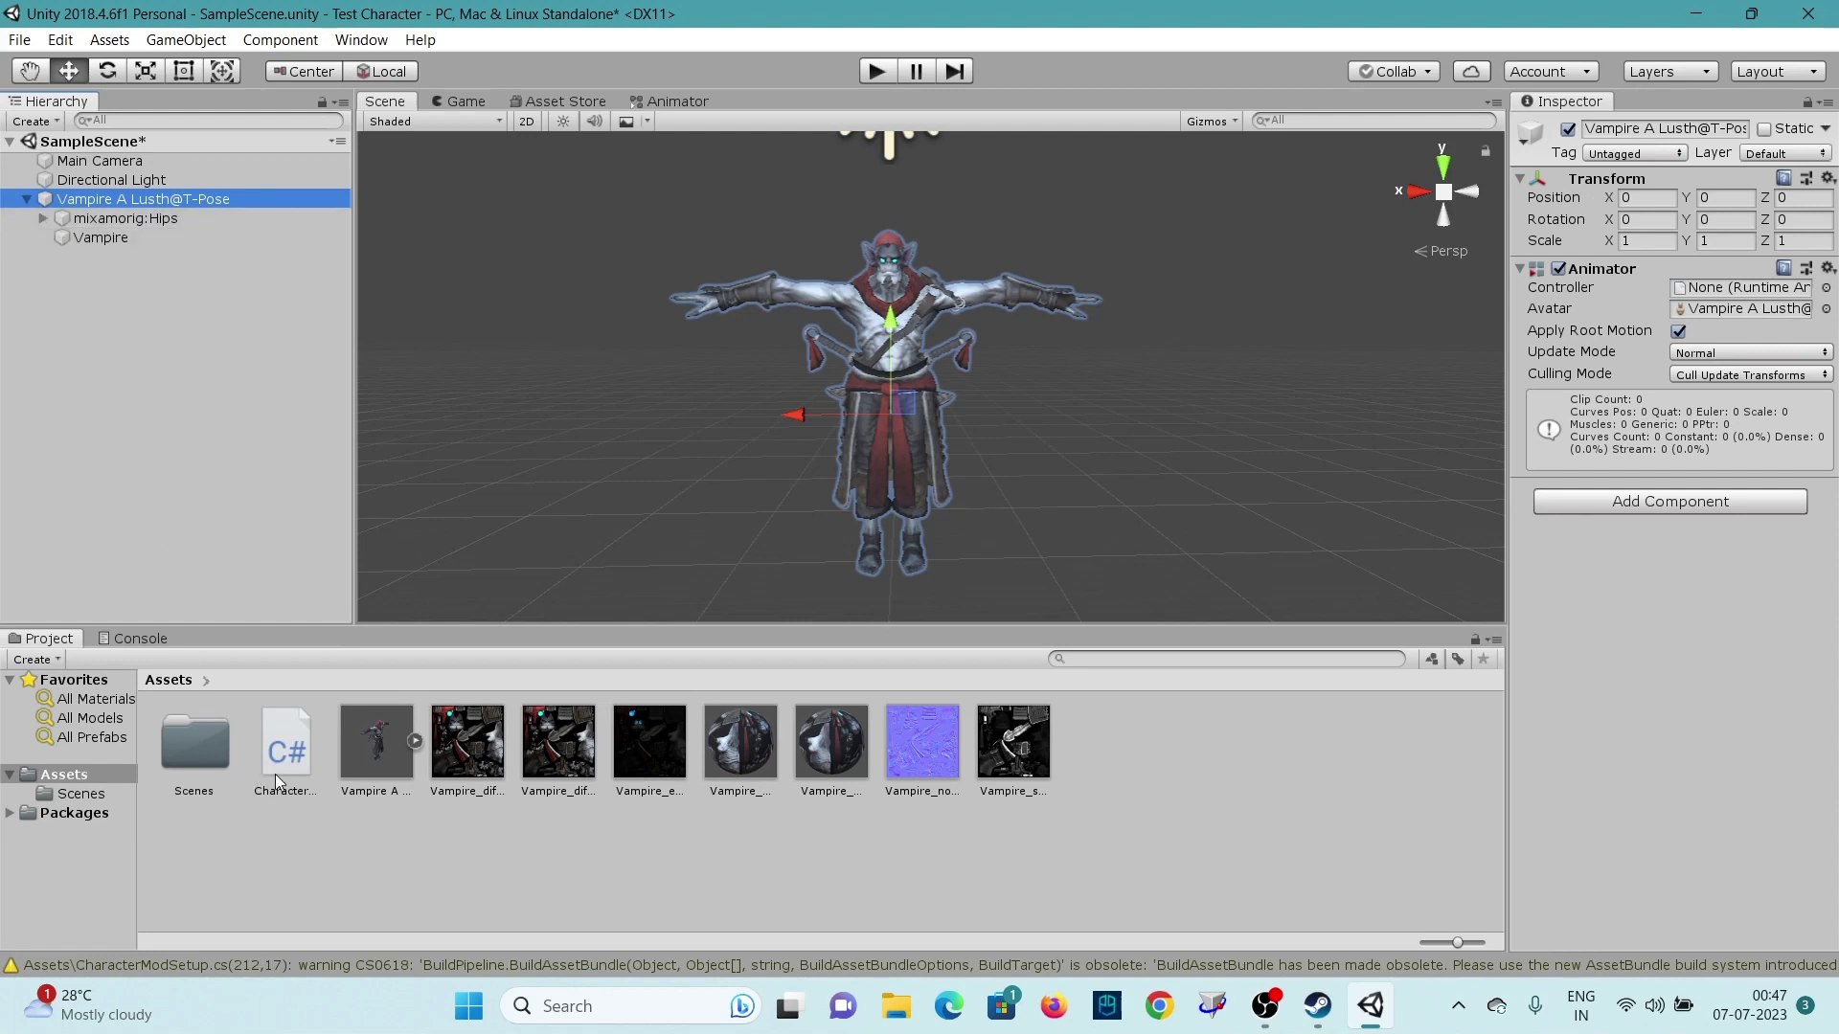
left_click_drag(276, 773, 198, 211)
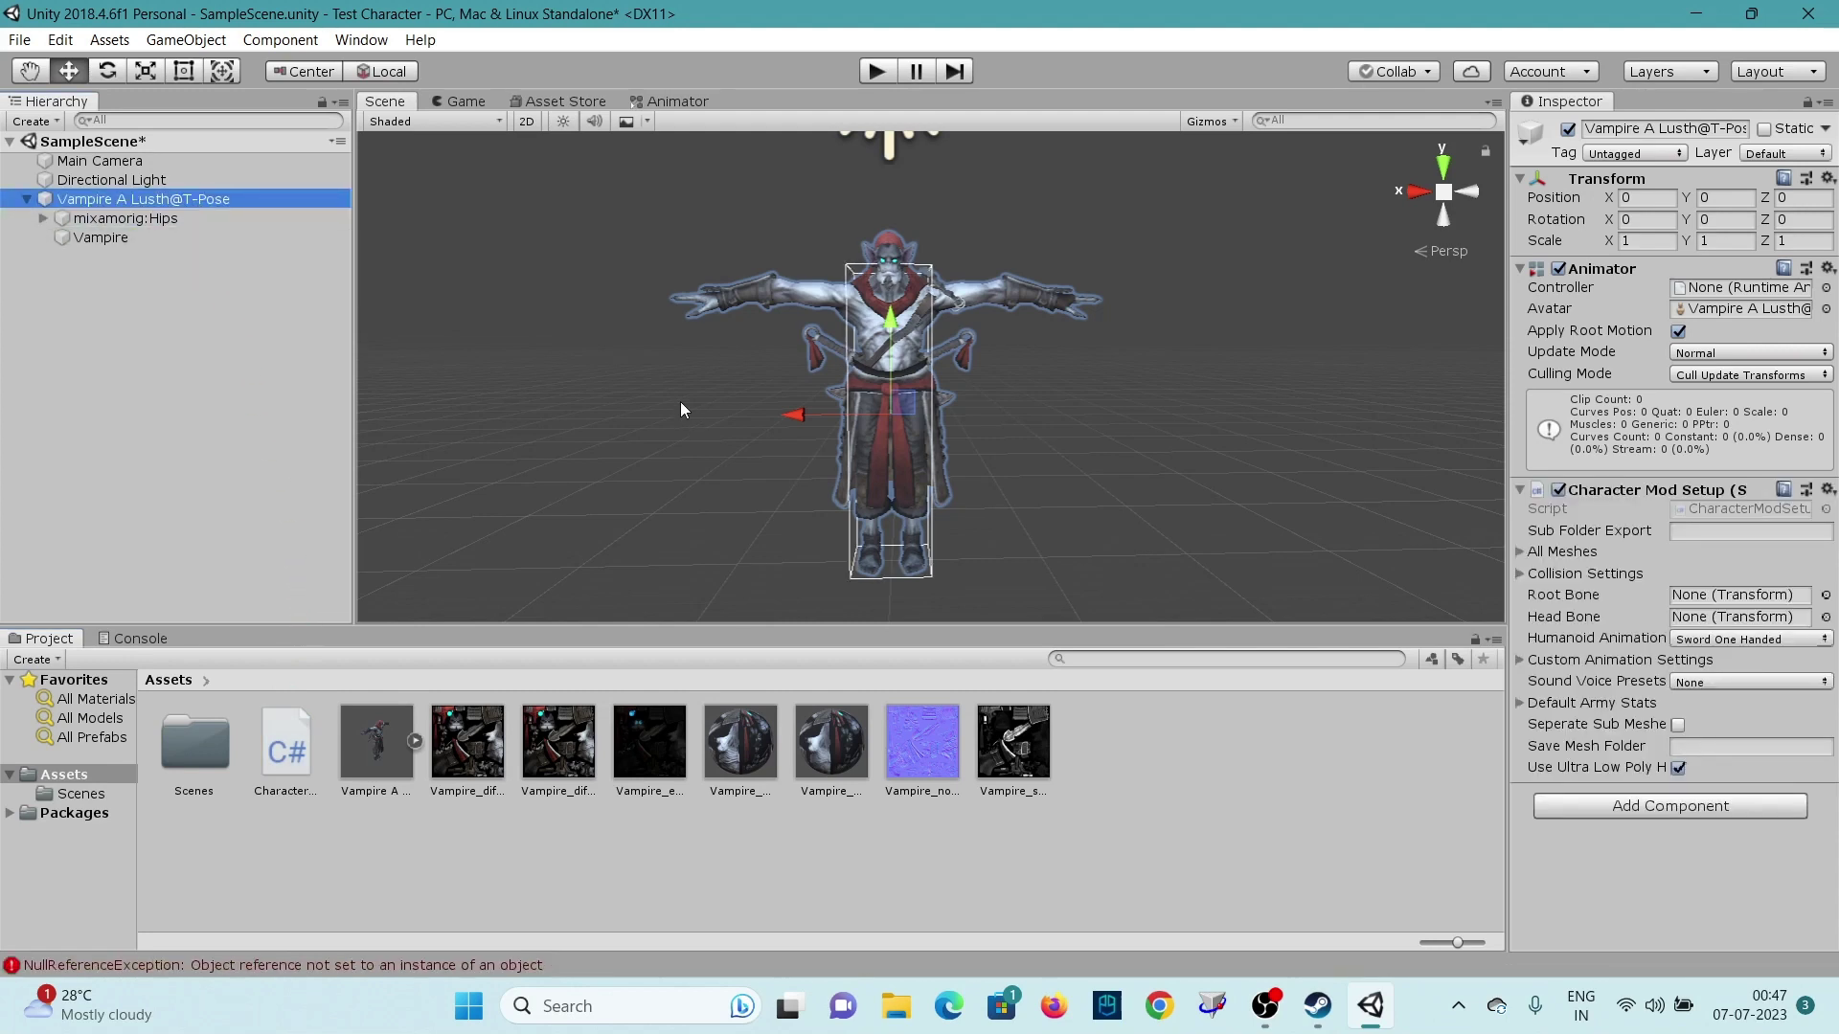
Step: Examine the T-posed vampire's size and proportions from the front in the Scene view
left_click_drag(1341, 368, 1208, 370, "alt")
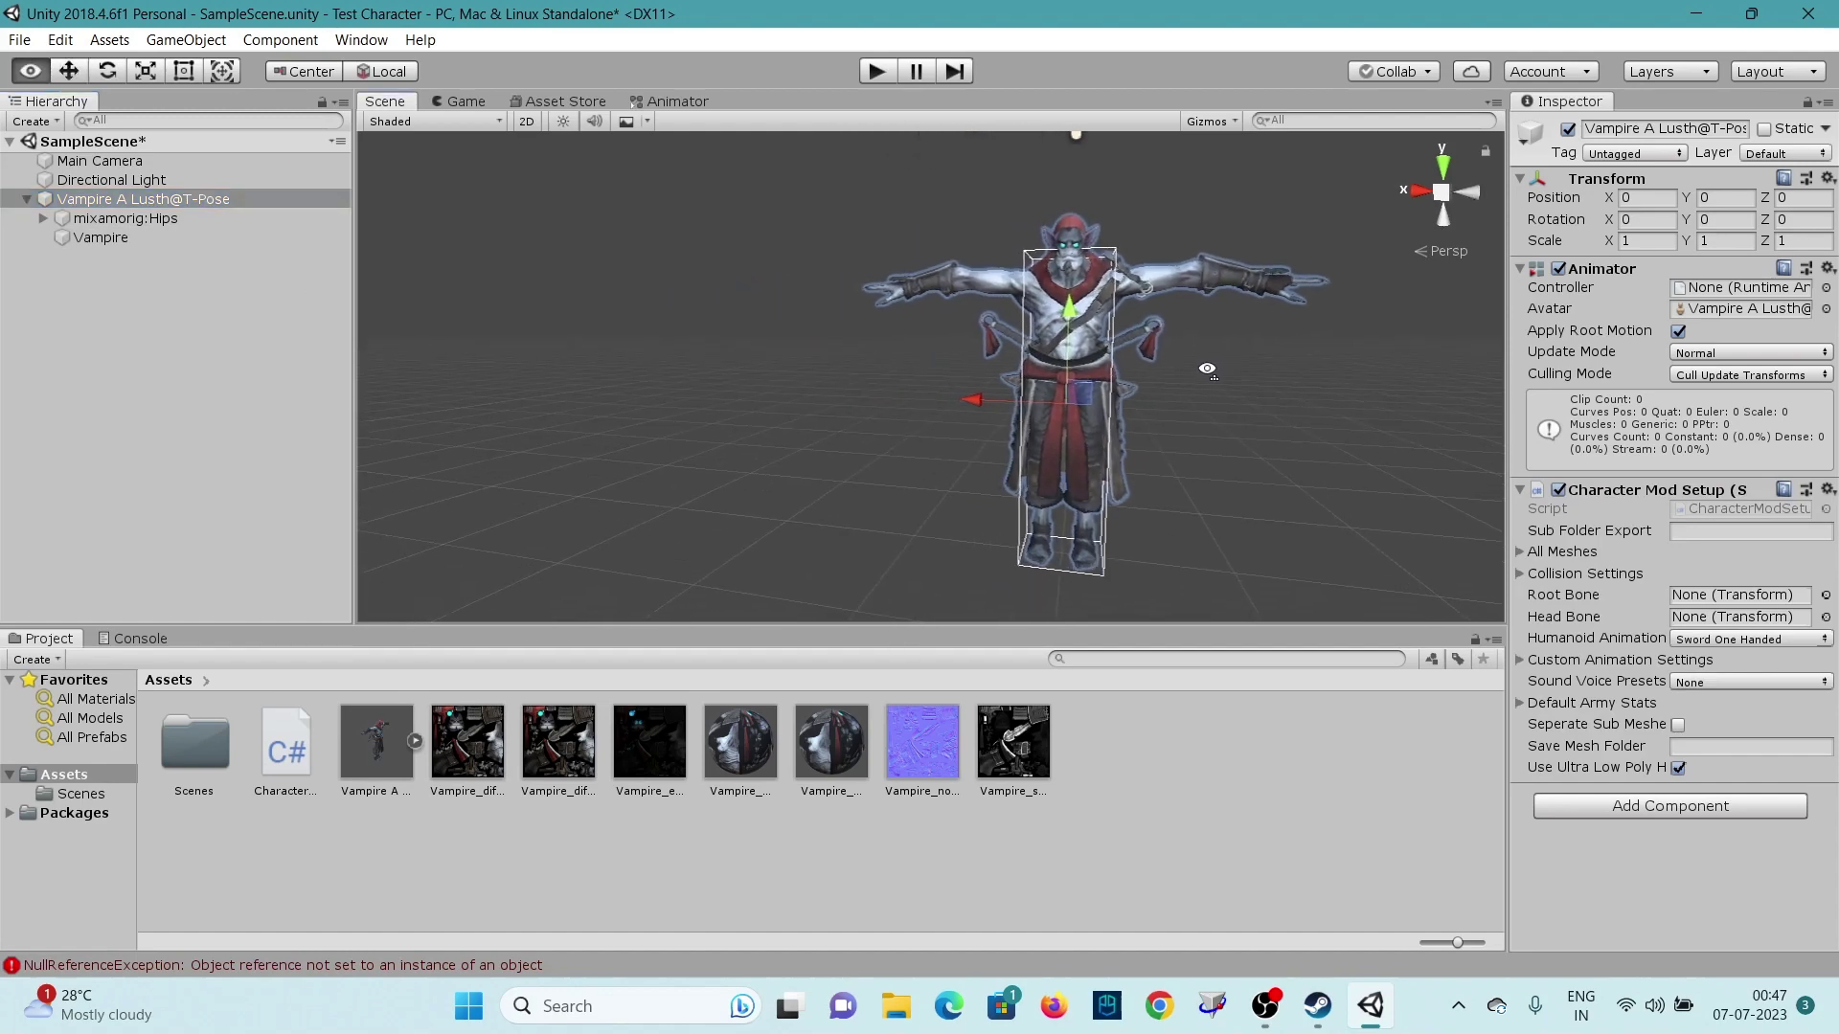
key("d")
right_click_drag(1207, 370, 1307, 436)
key("a")
key("w")
key("d")
key("s")
key("w")
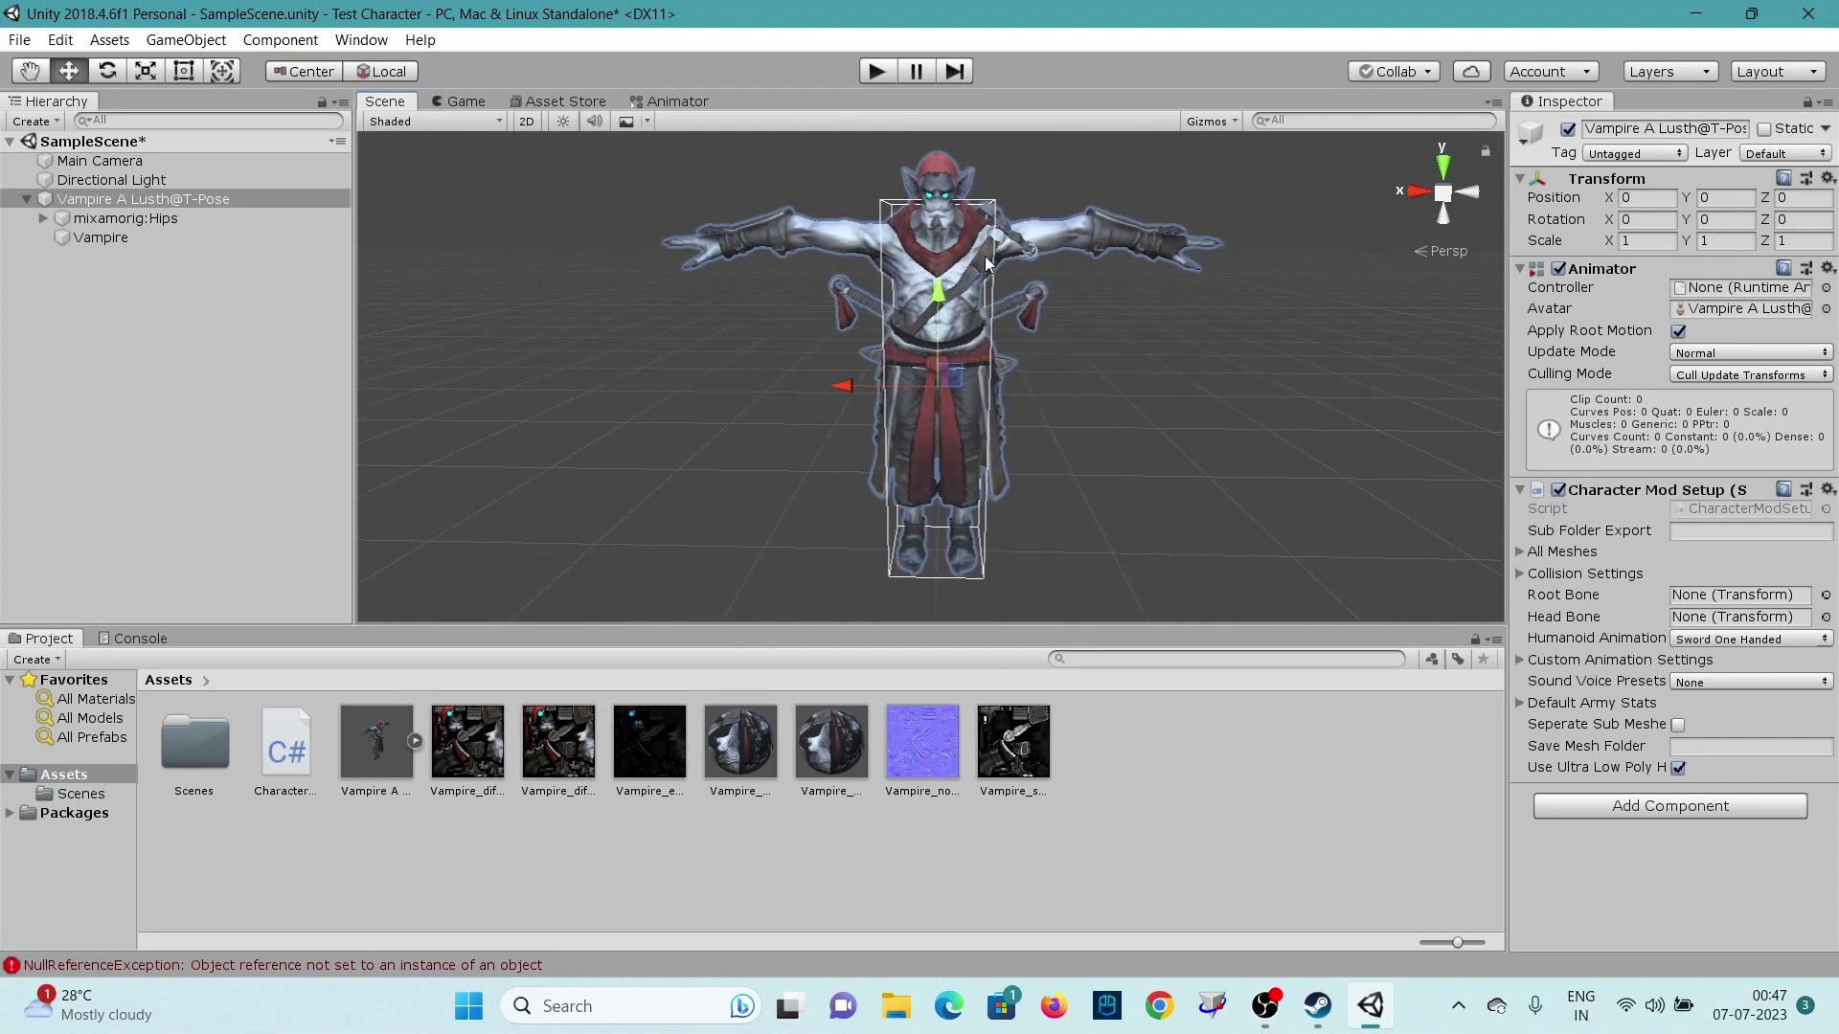
Step: Set the vampire's scale to 0.6 on the X, Y and Z axes
left_click(1640, 242)
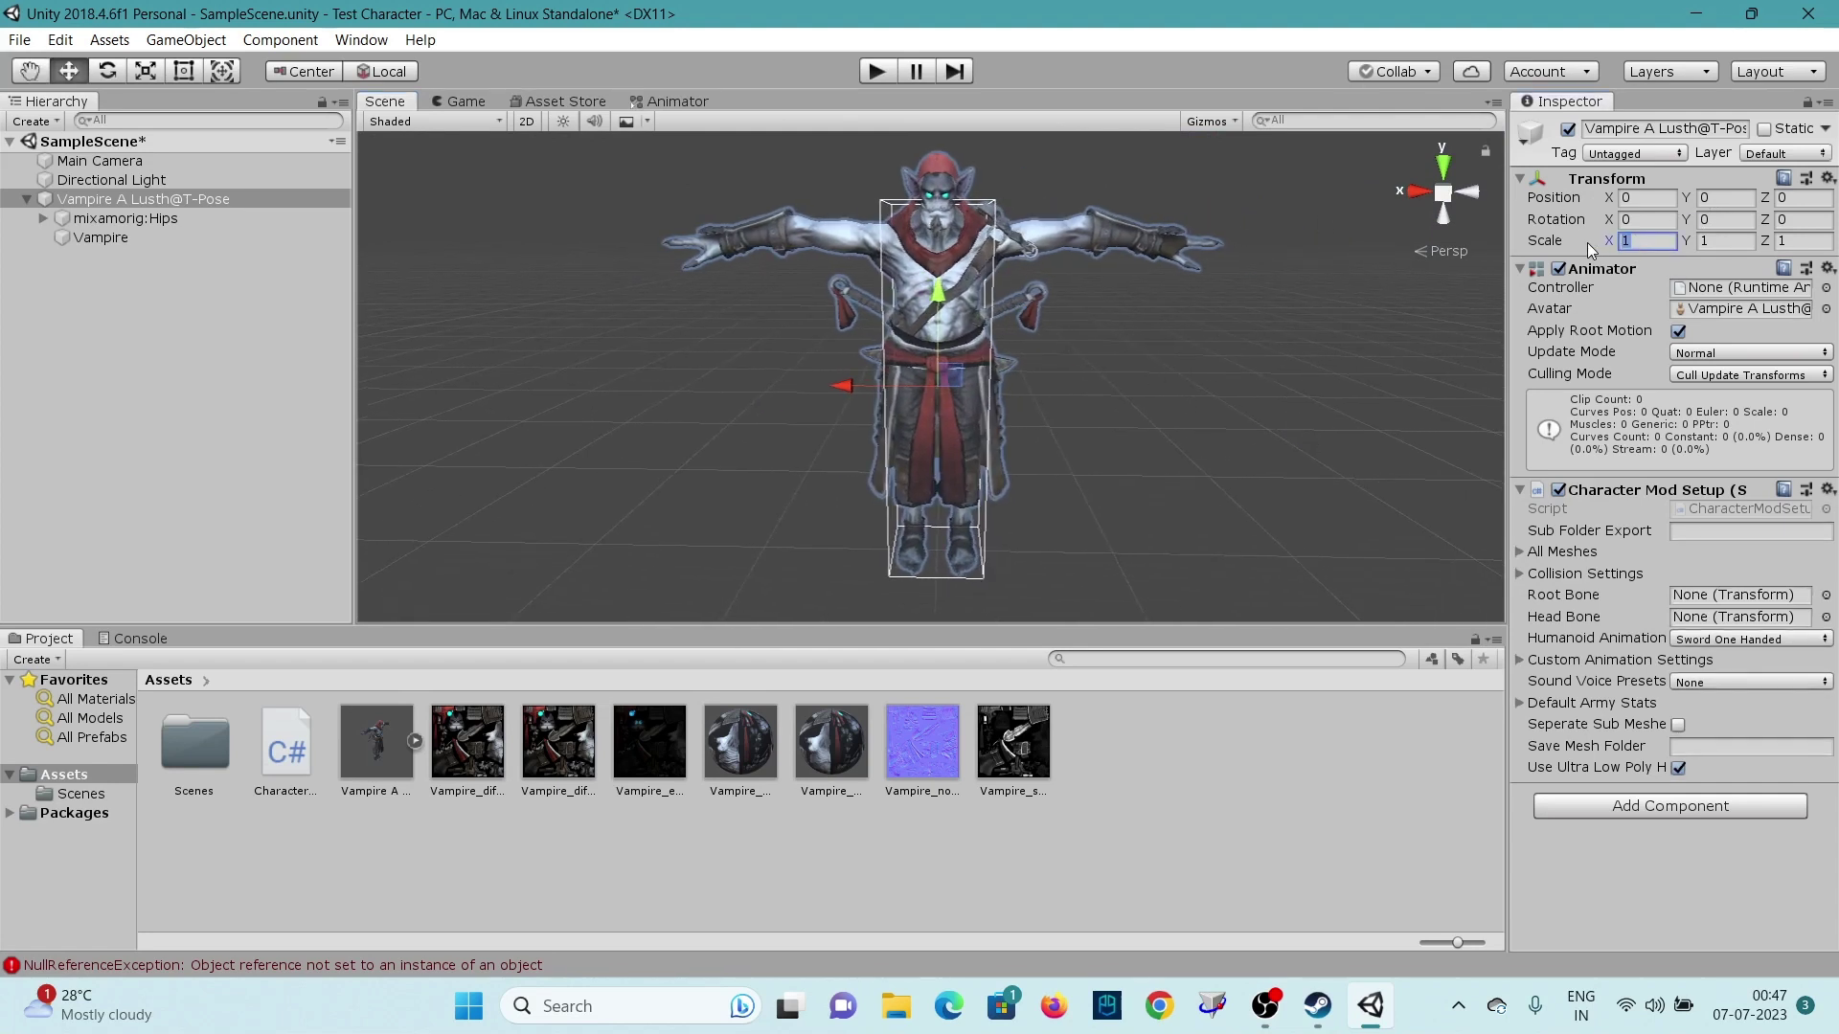
type("0.6")
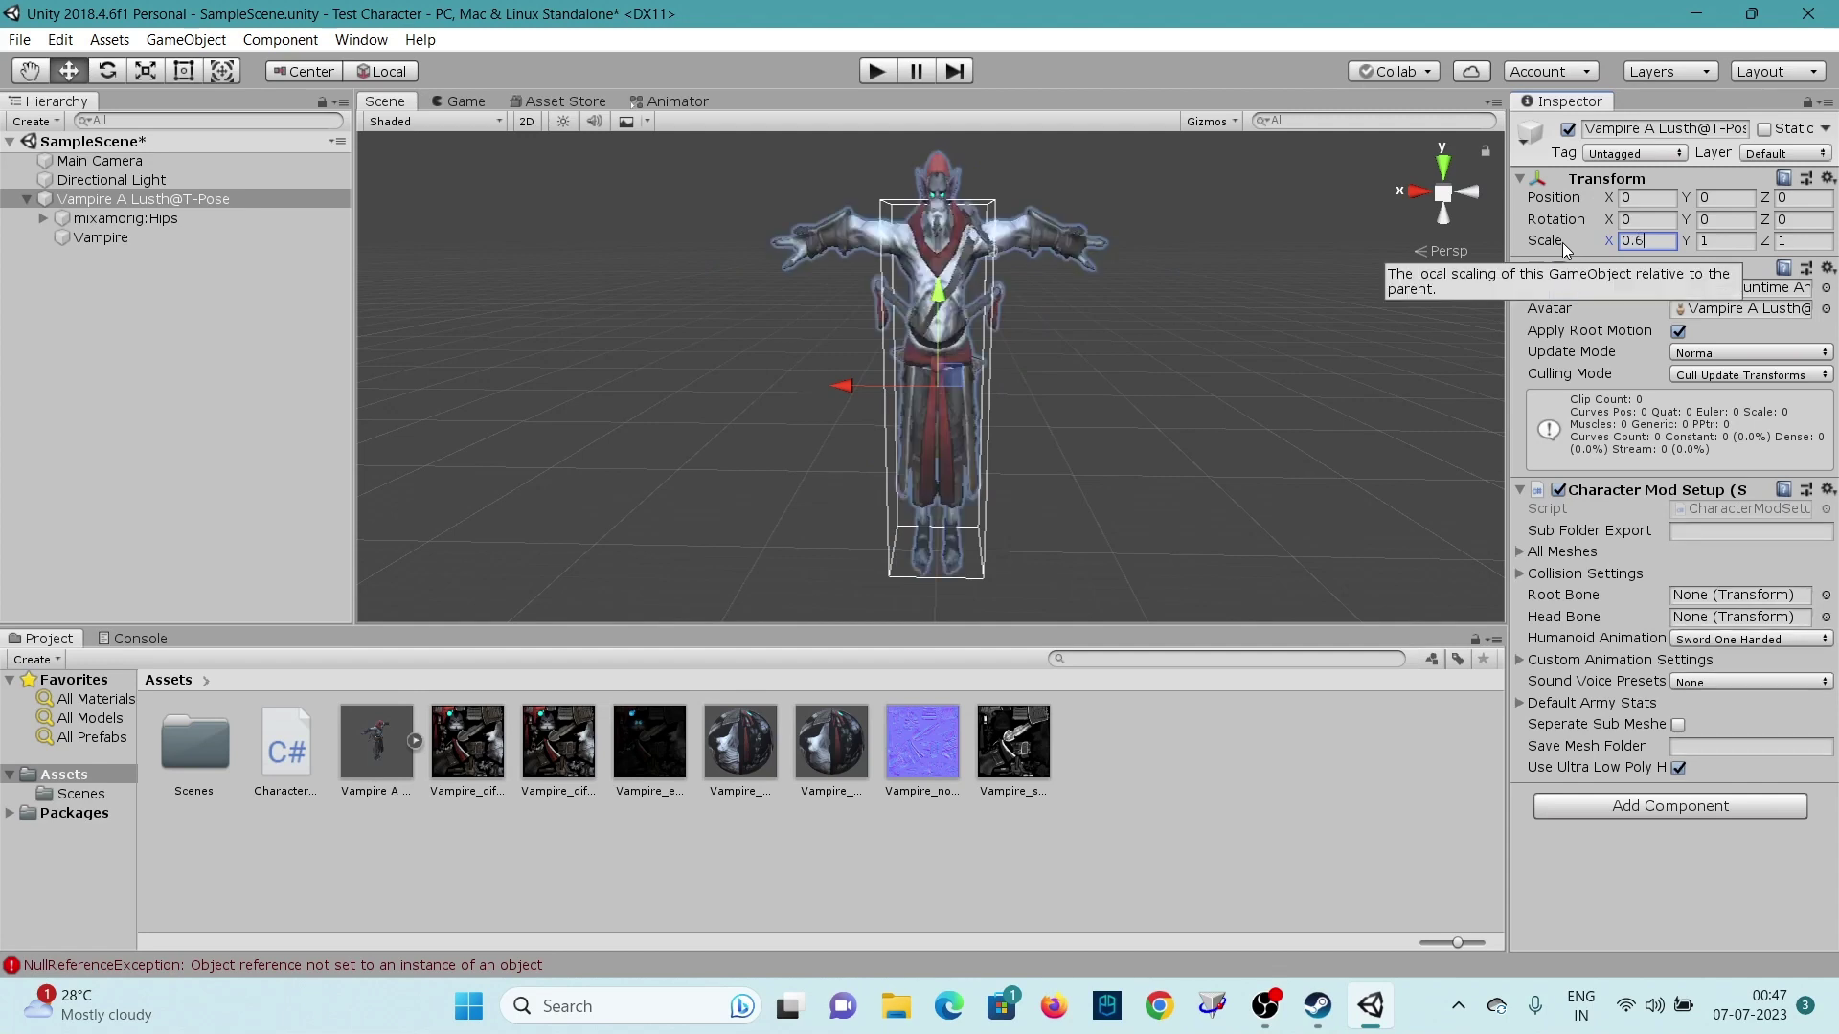
left_click(1713, 242)
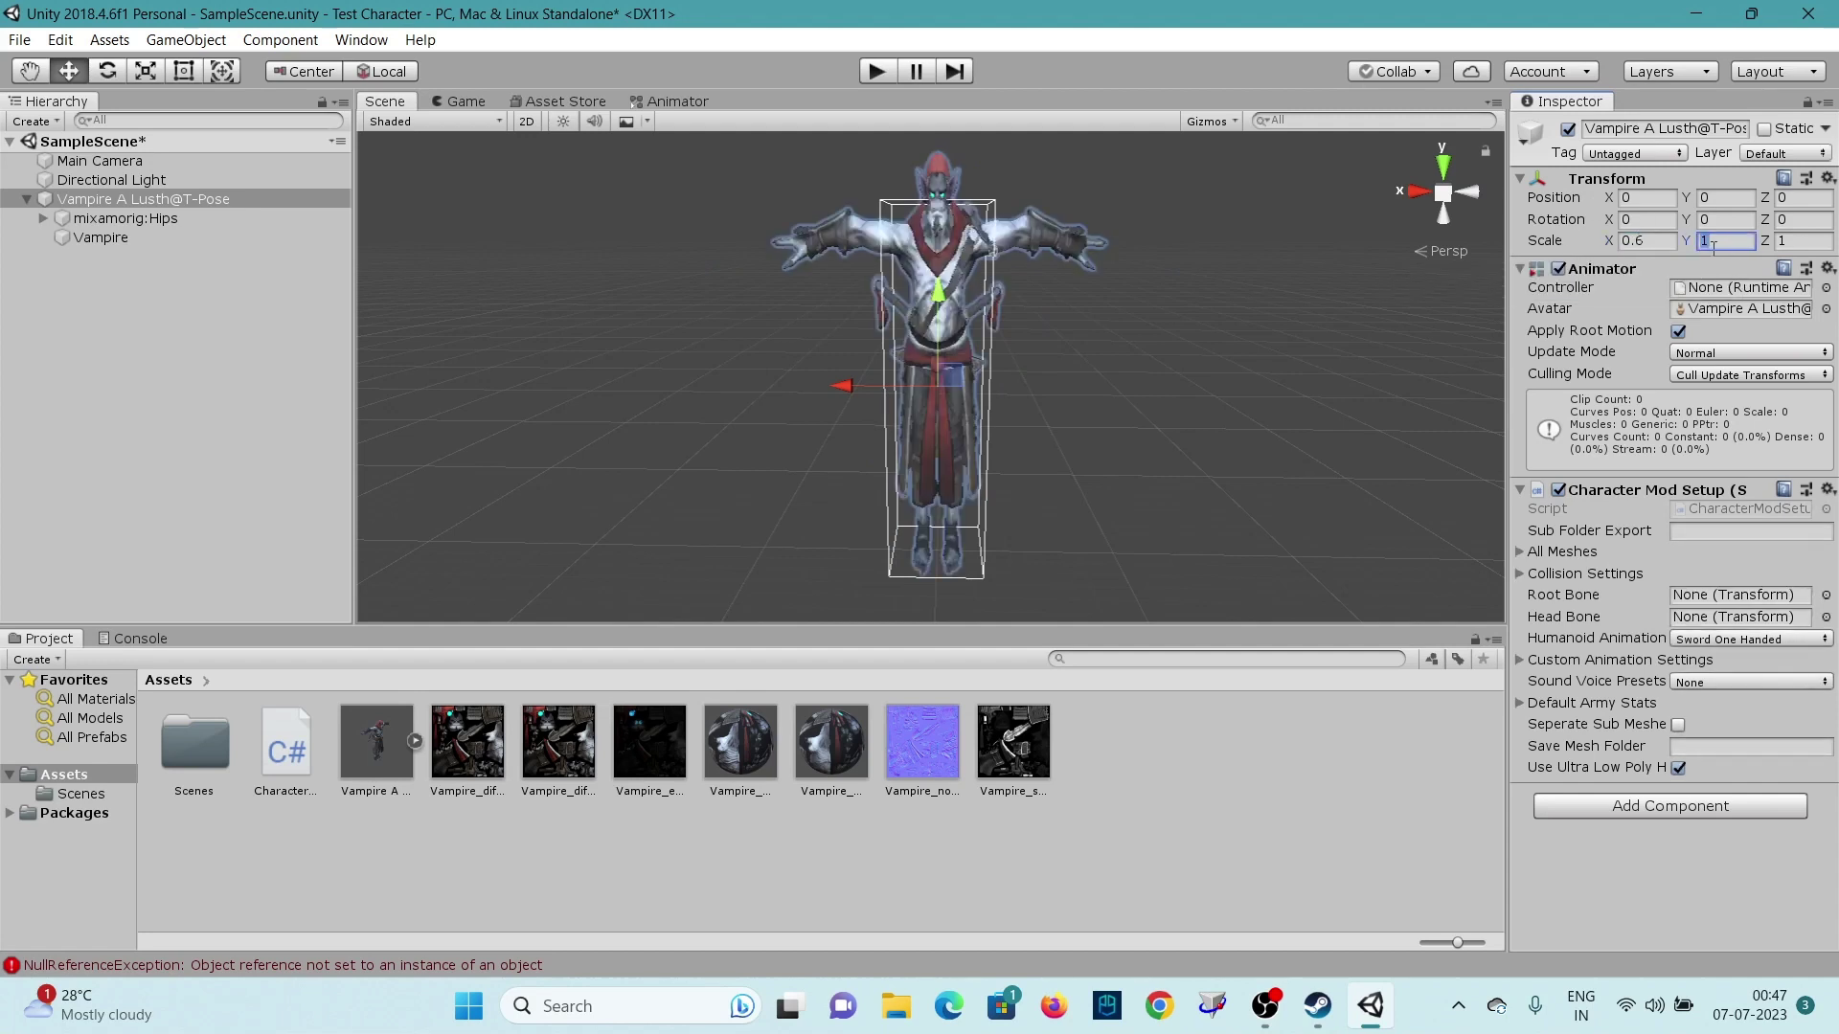
type("0.6")
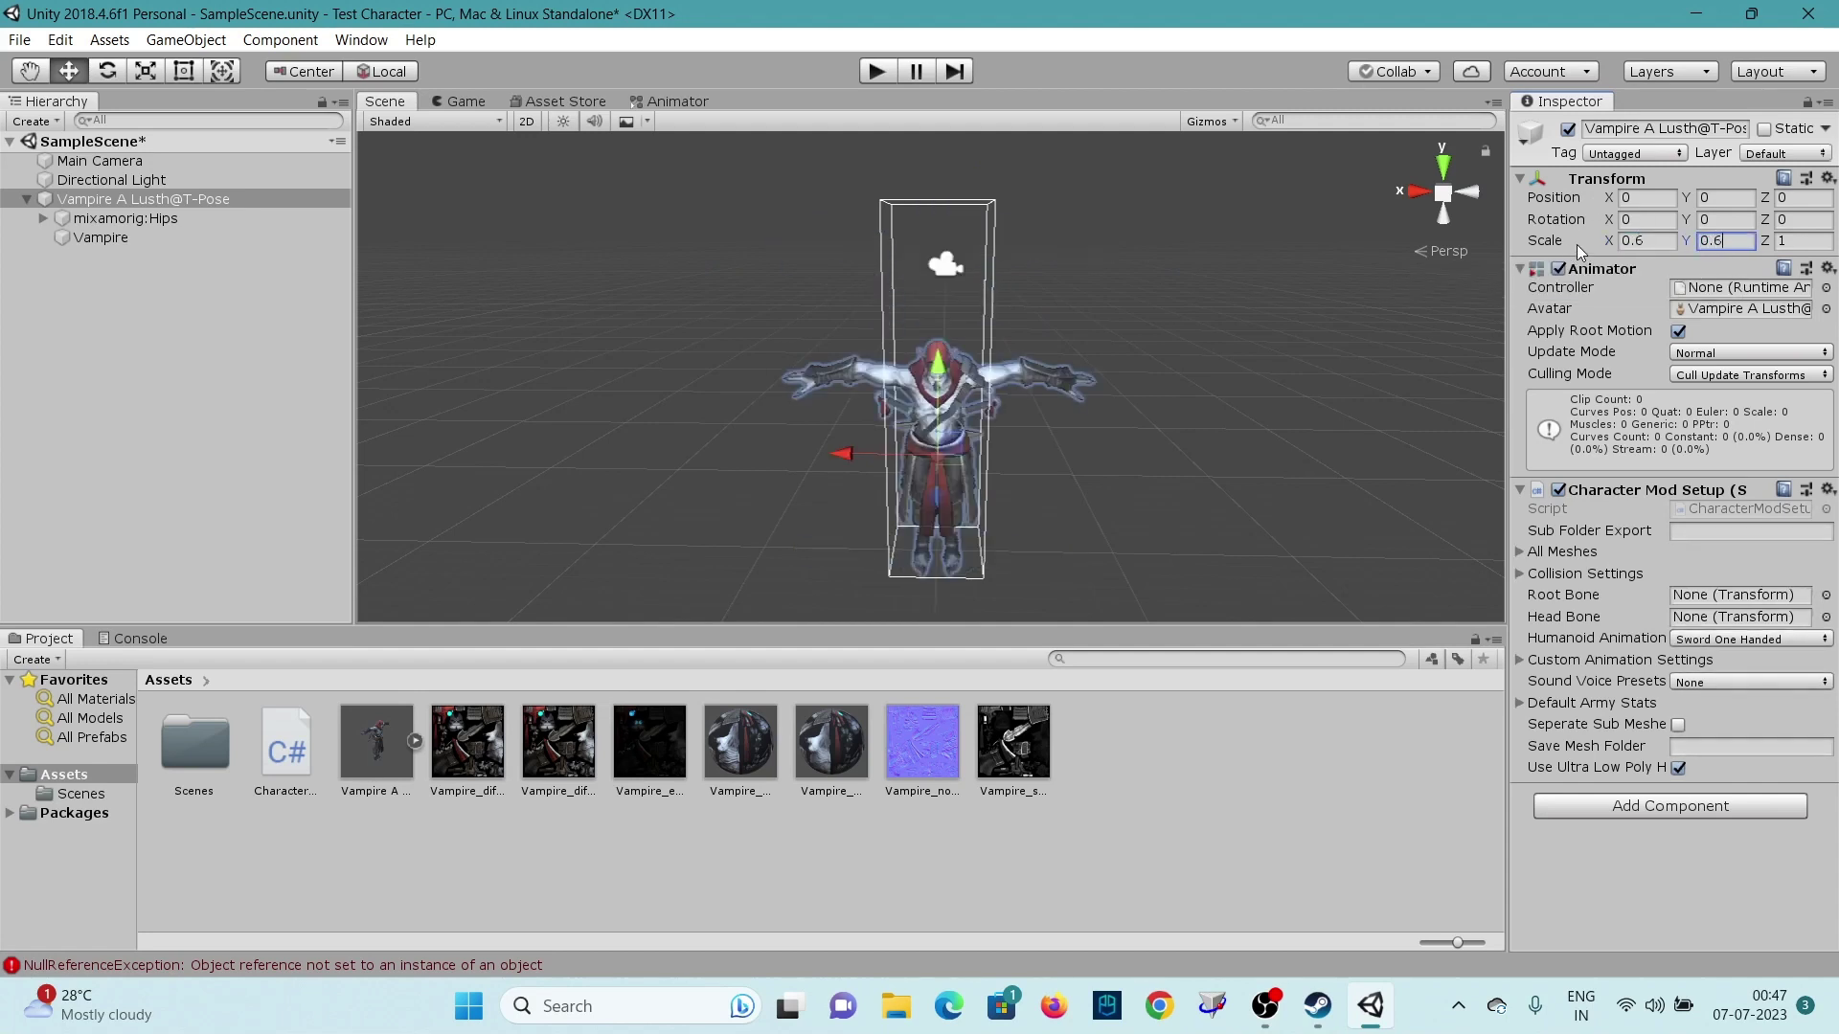
left_click(1796, 240)
type("0.6")
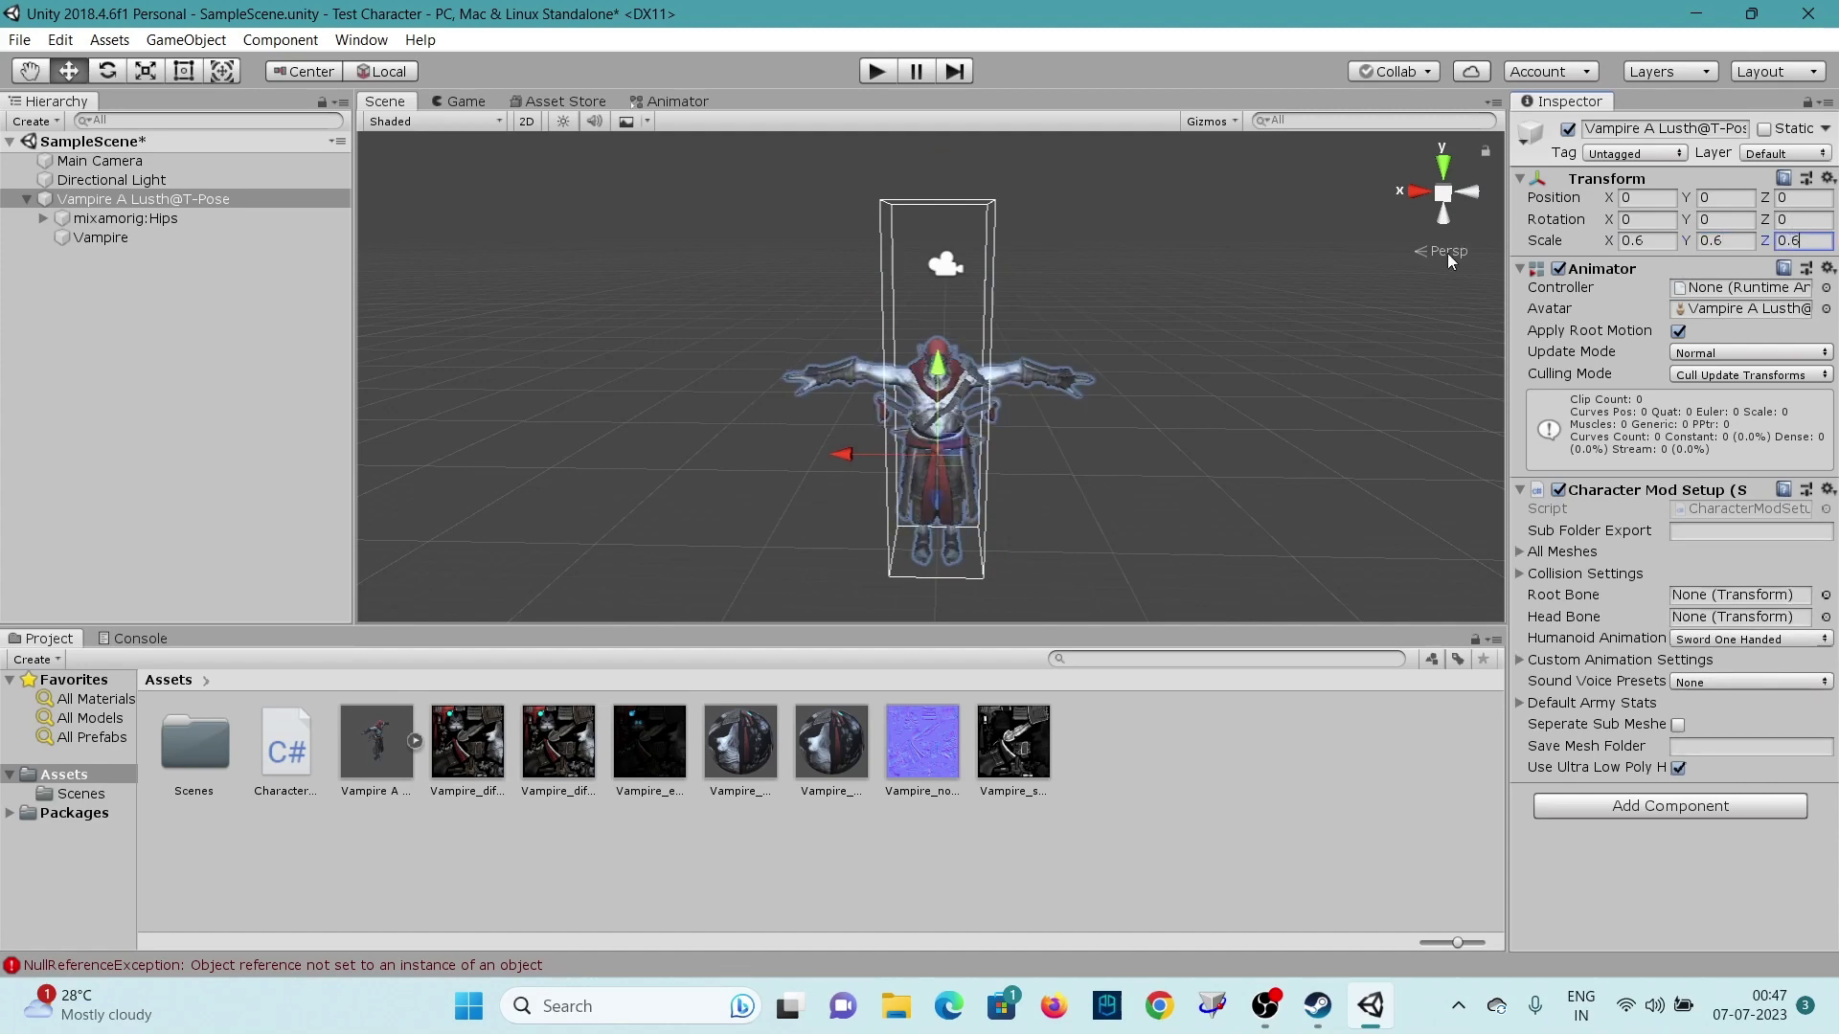
Step: Examine the rescaled vampire from several angles in the Scene view, including the front
left_click_drag(1202, 435, 774, 356, "alt")
right_click_drag(774, 355, 1201, 442)
key("a")
key("s")
key("d")
key("w")
key("a")
key("s")
key("d")
key("w")
key("s")
key("a")
Step: Set the vampire's Y and Z scale to 0.8, checking the model from the side
left_click(1730, 242)
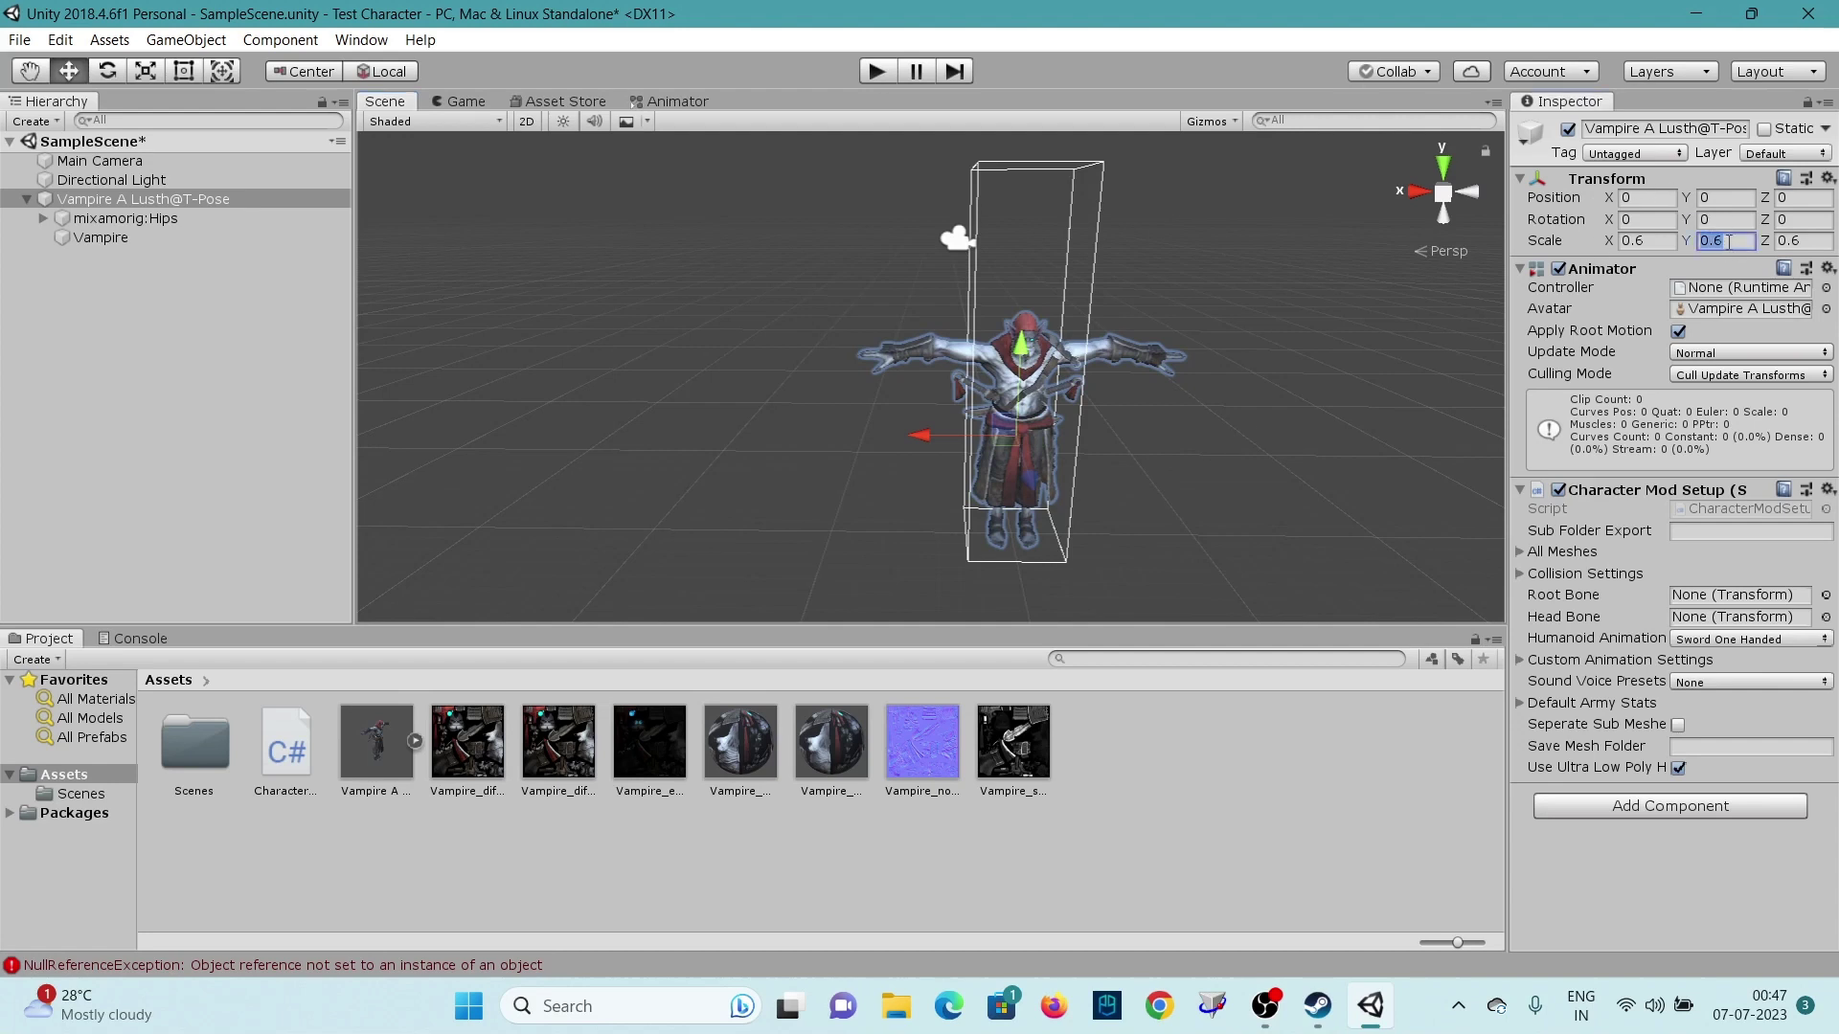
left_click(1729, 242)
key("BackSpace")
type("8")
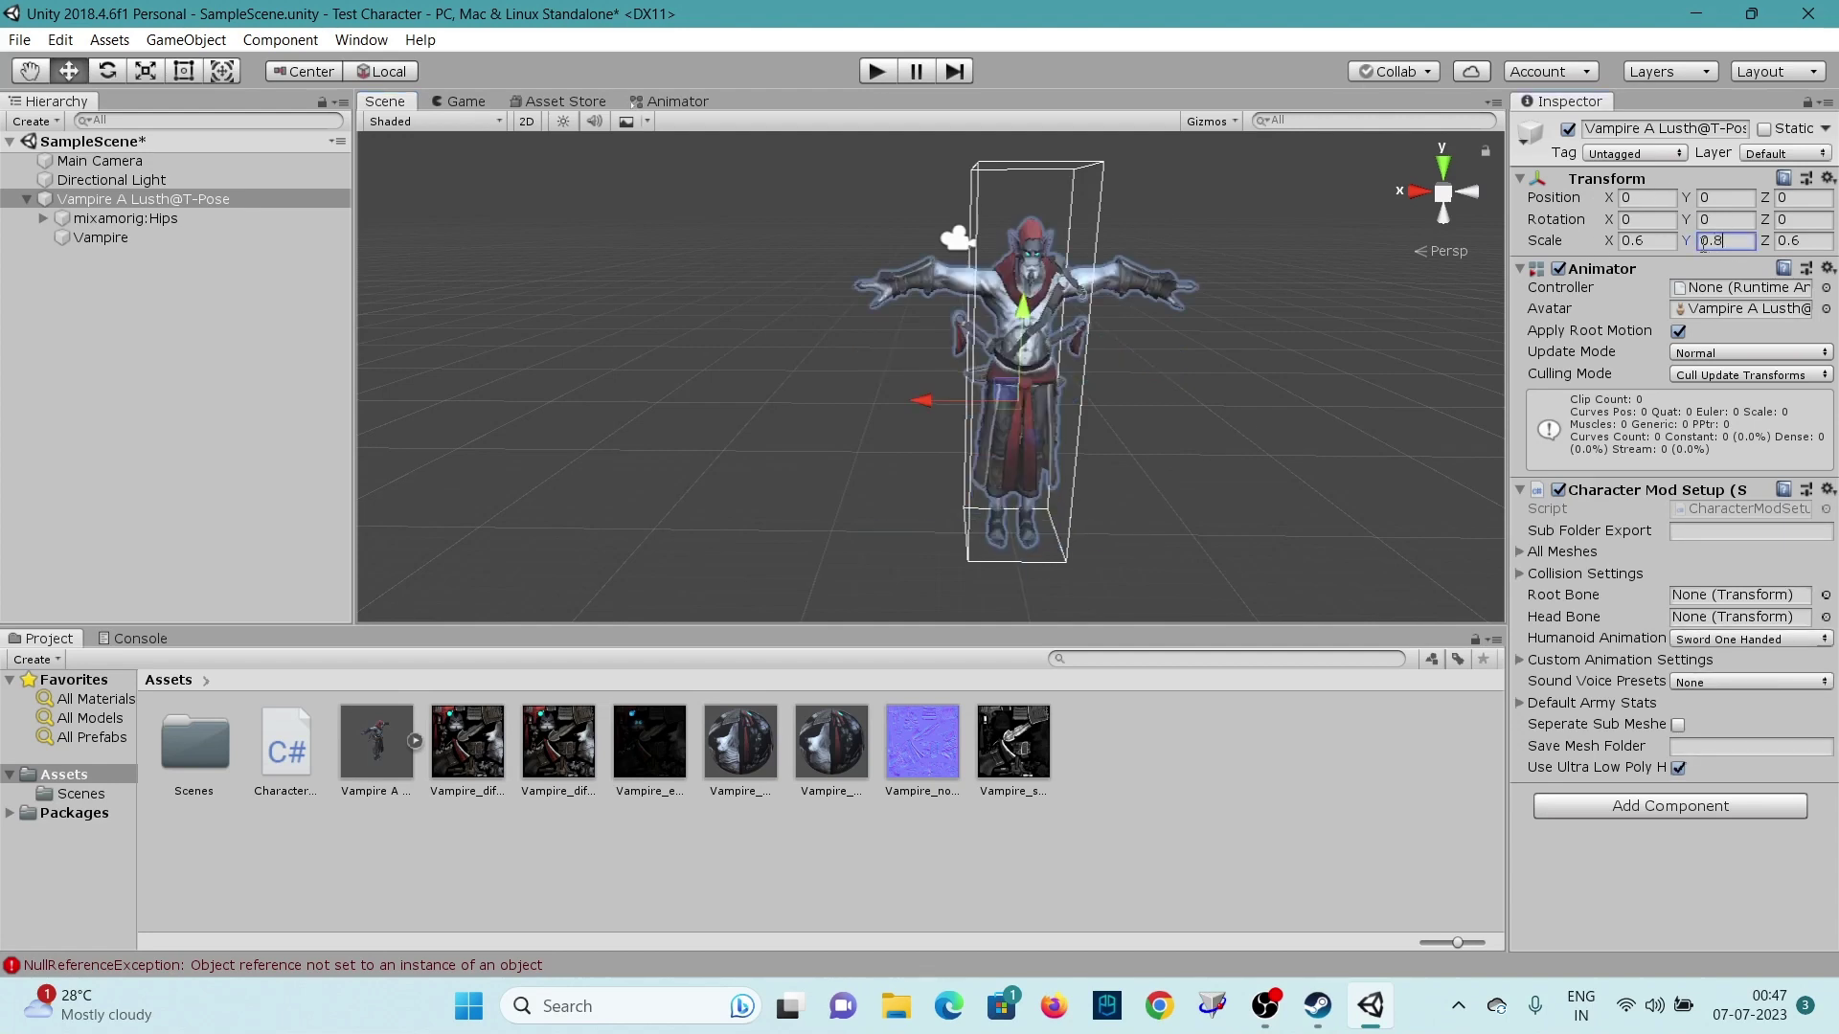
left_click_drag(1310, 373, 789, 376, "alt")
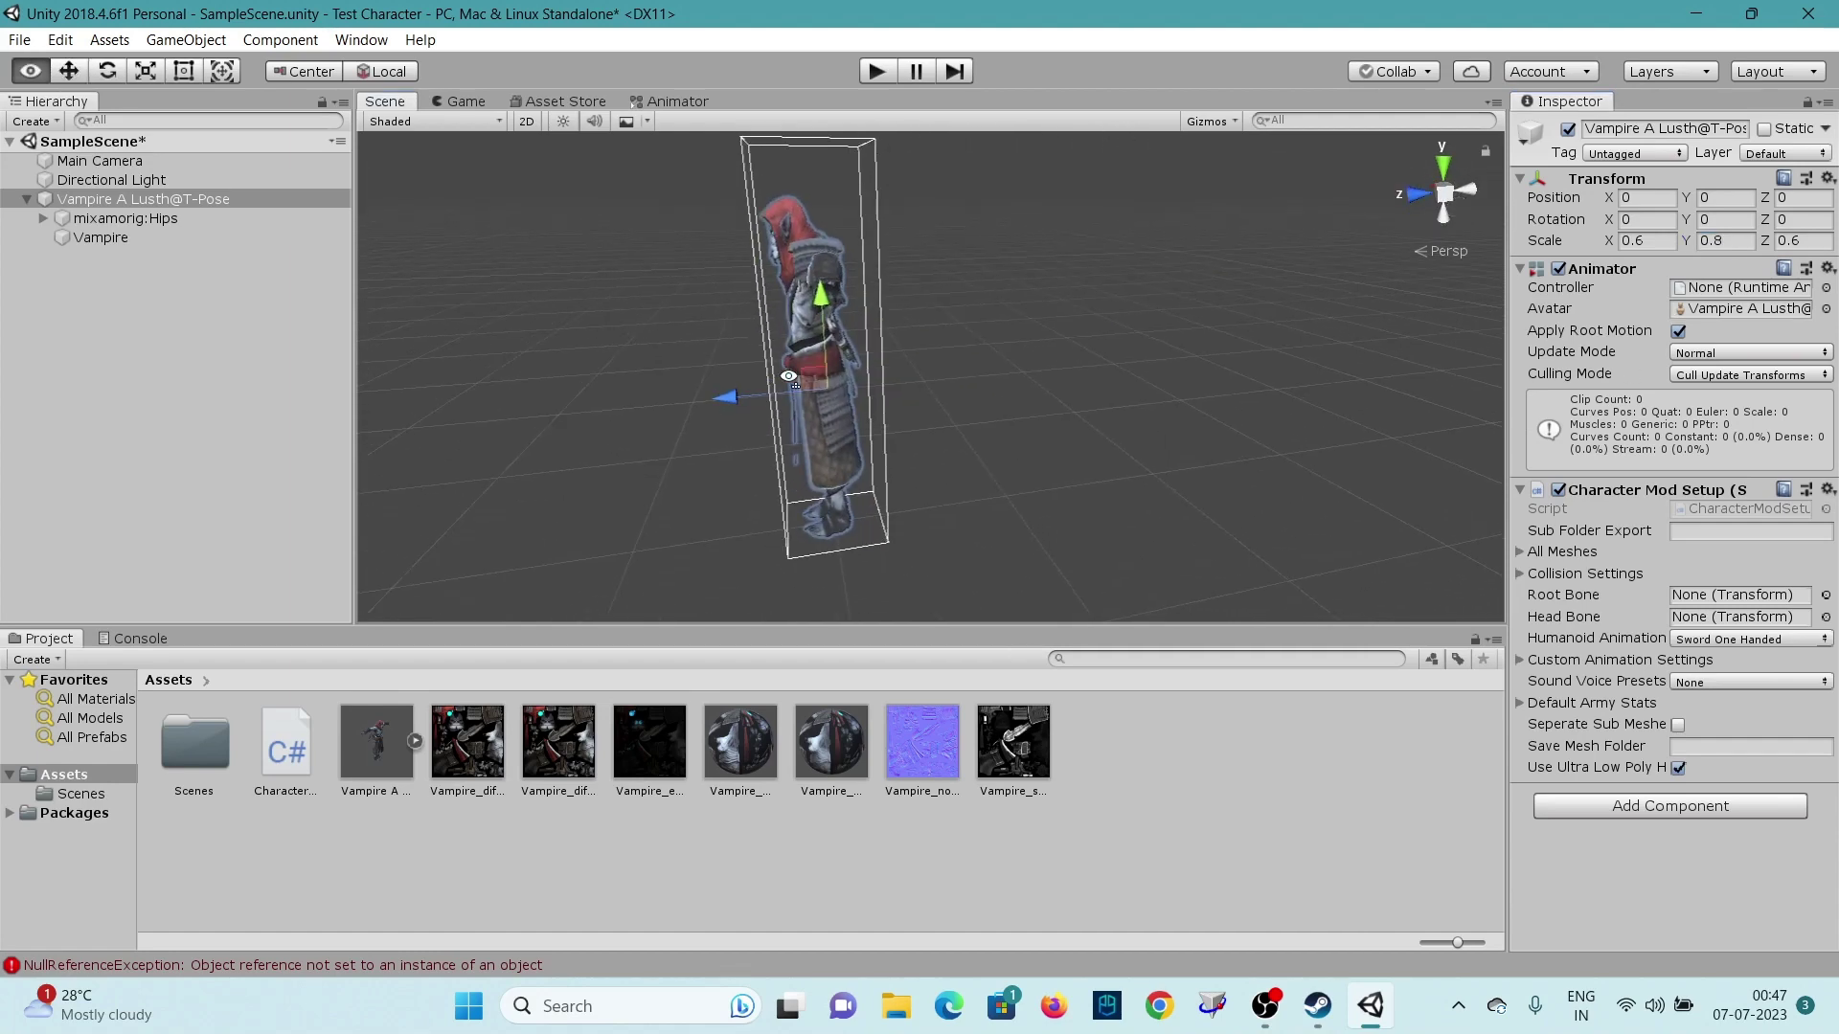
left_click(1805, 240)
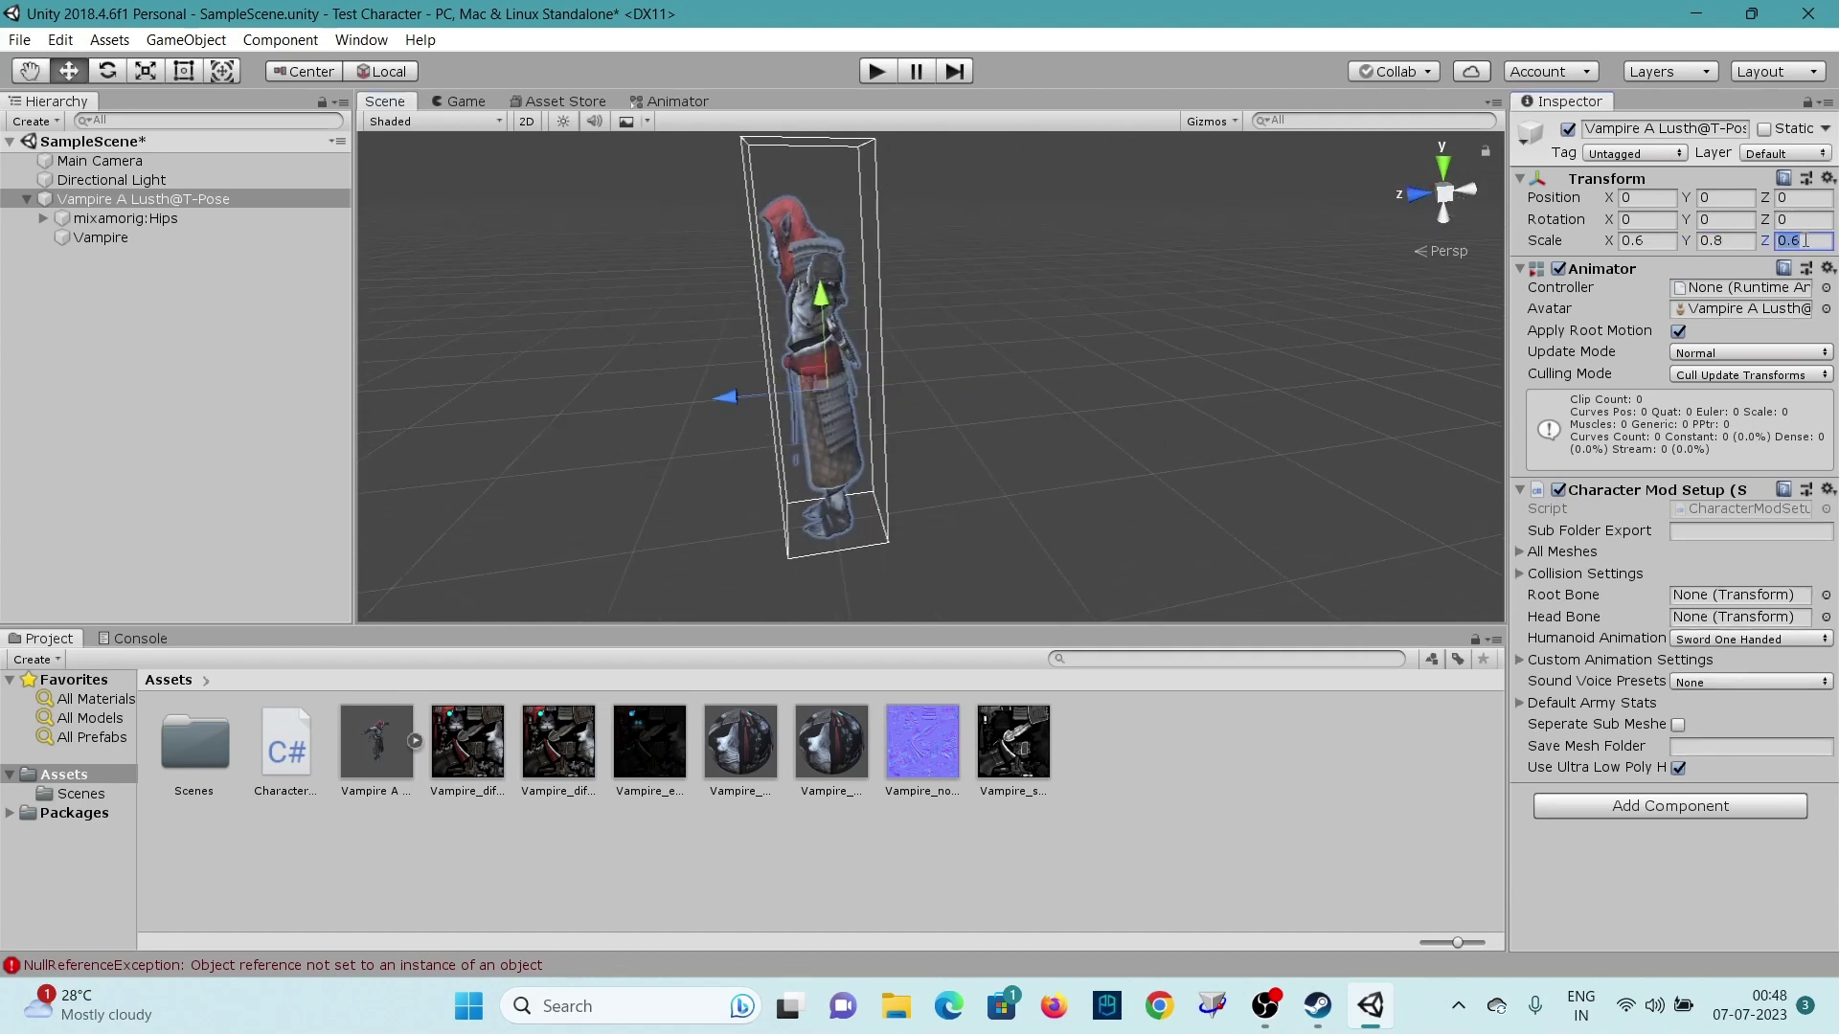
left_click(1805, 241)
key("BackSpace")
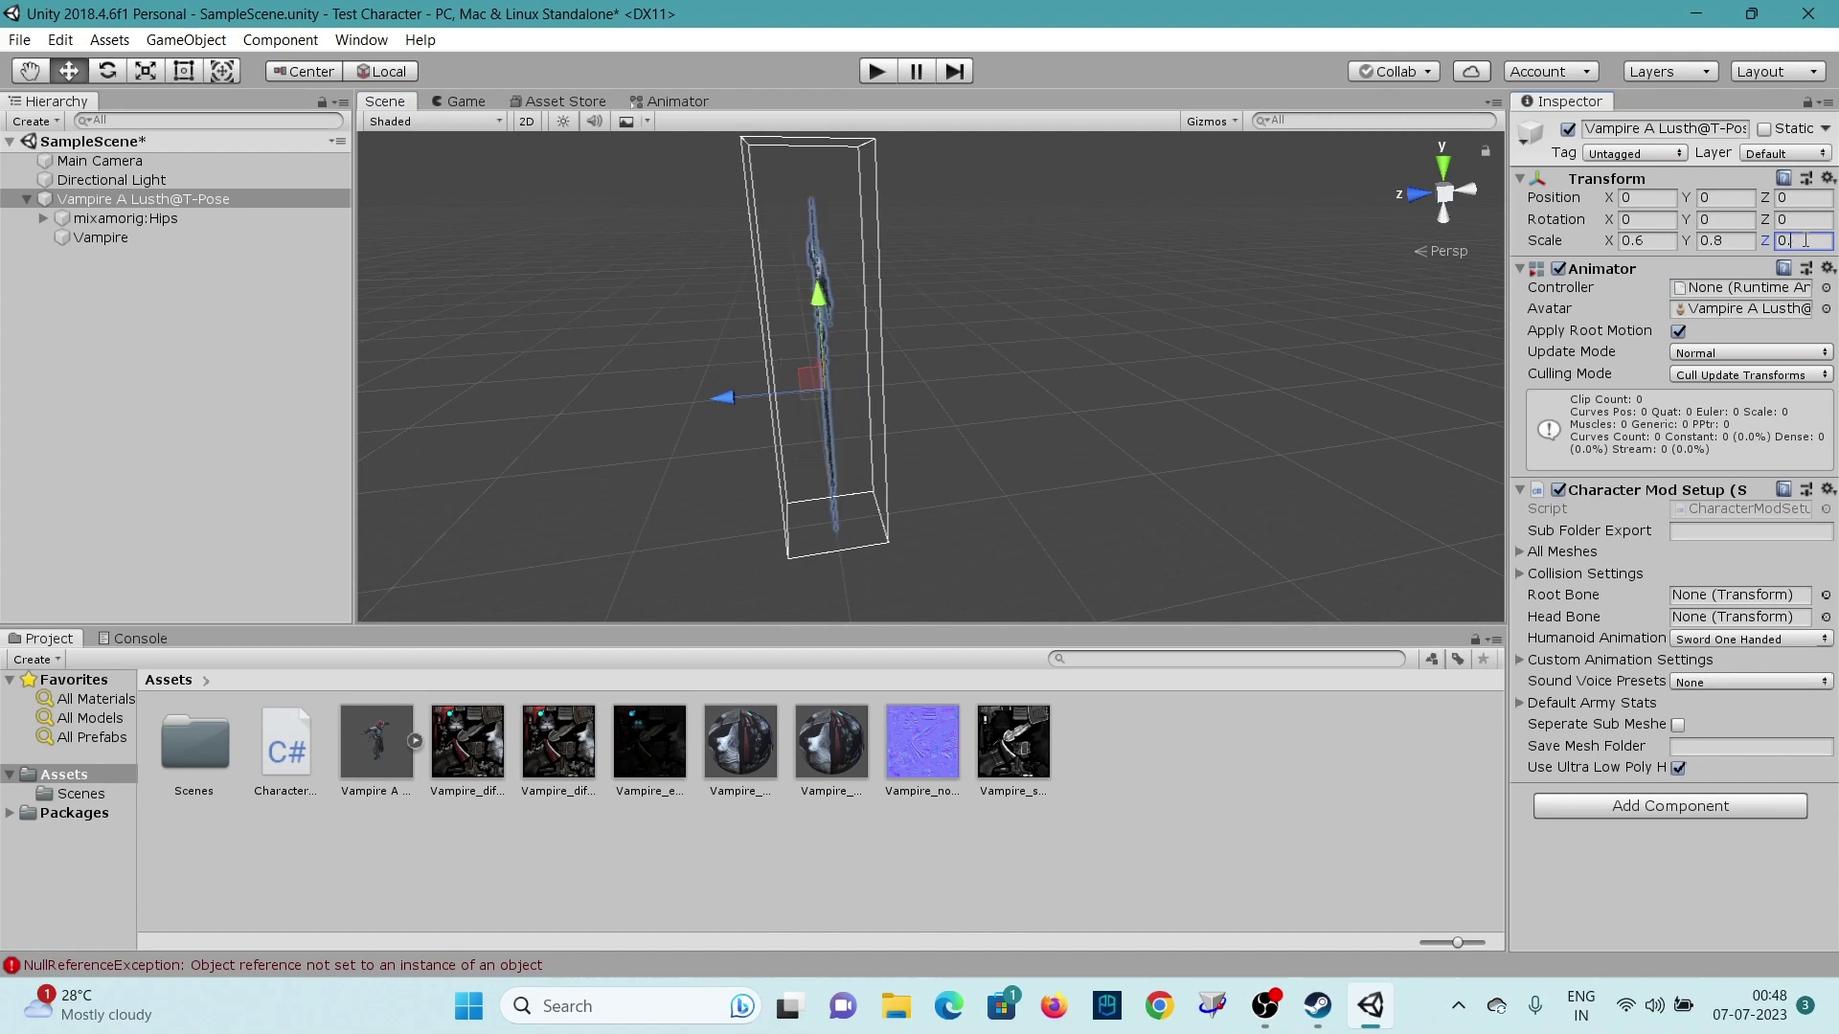
type("8")
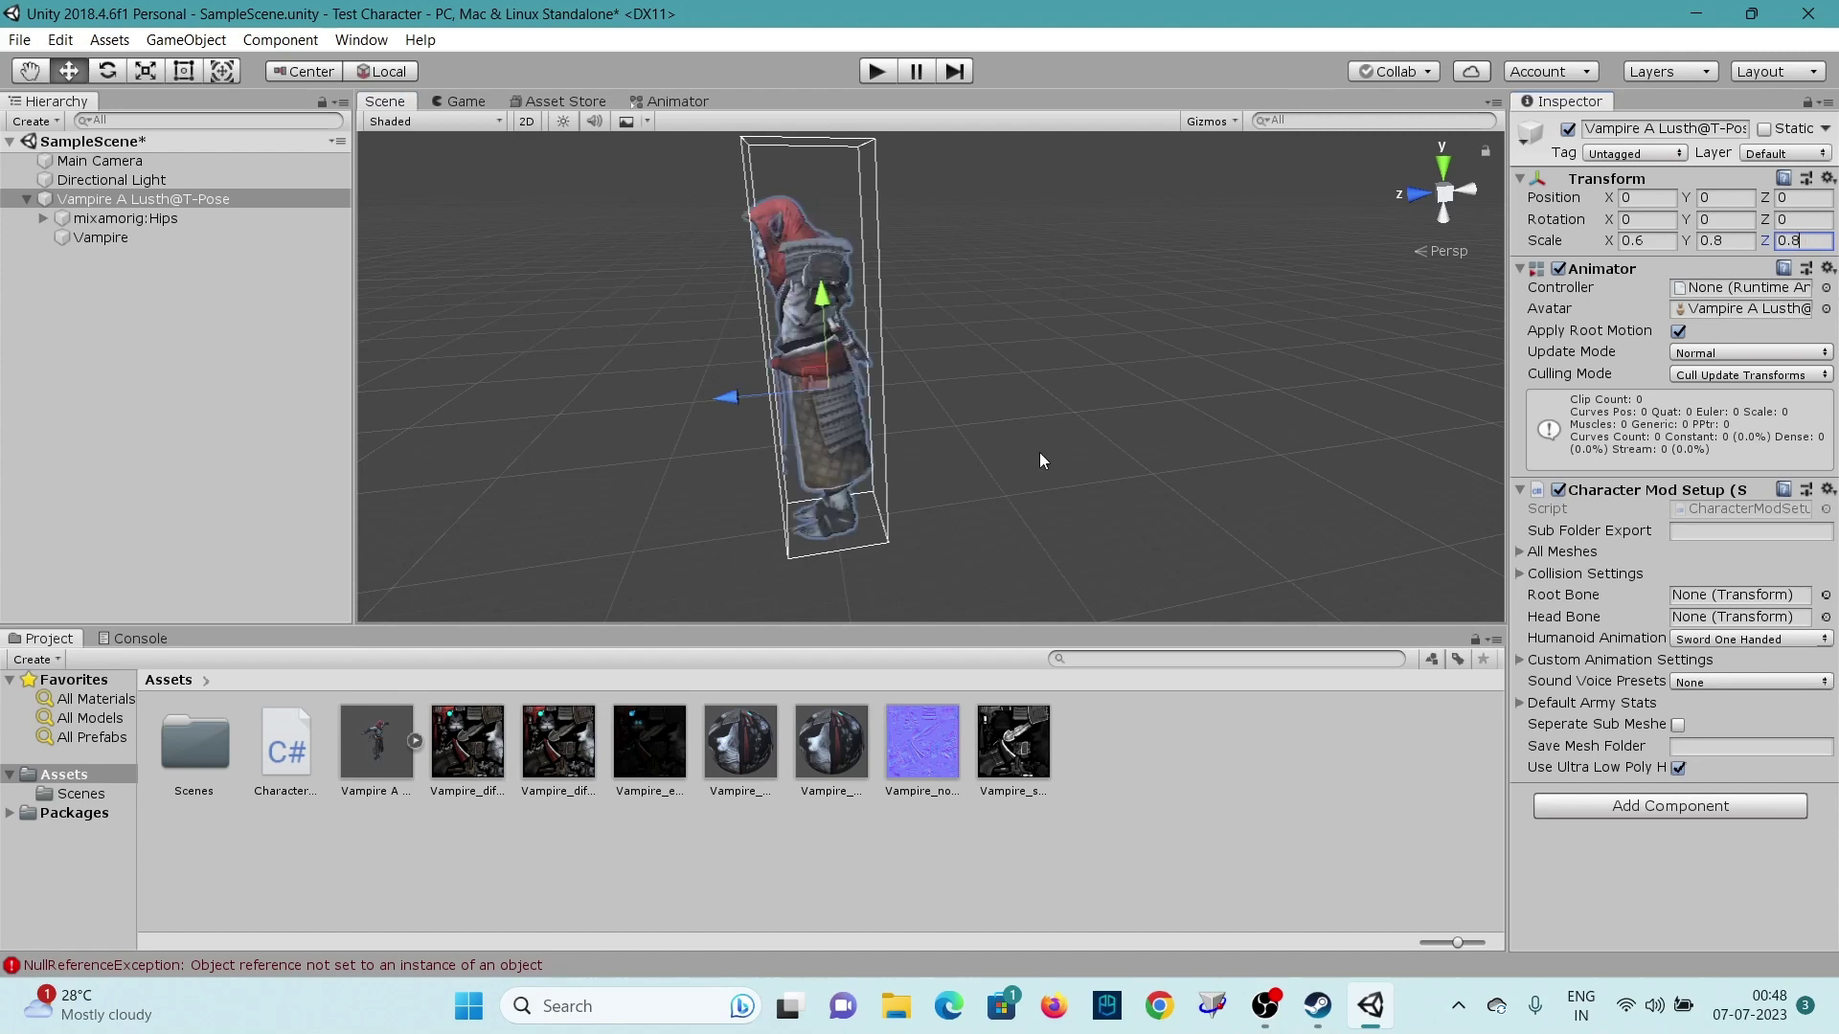
Step: Try an X scale of 0.7 on the vampire, settle on 0.8, and check the proportions in the Scene view
left_click_drag(1038, 456, 1535, 445, "alt")
key("f")
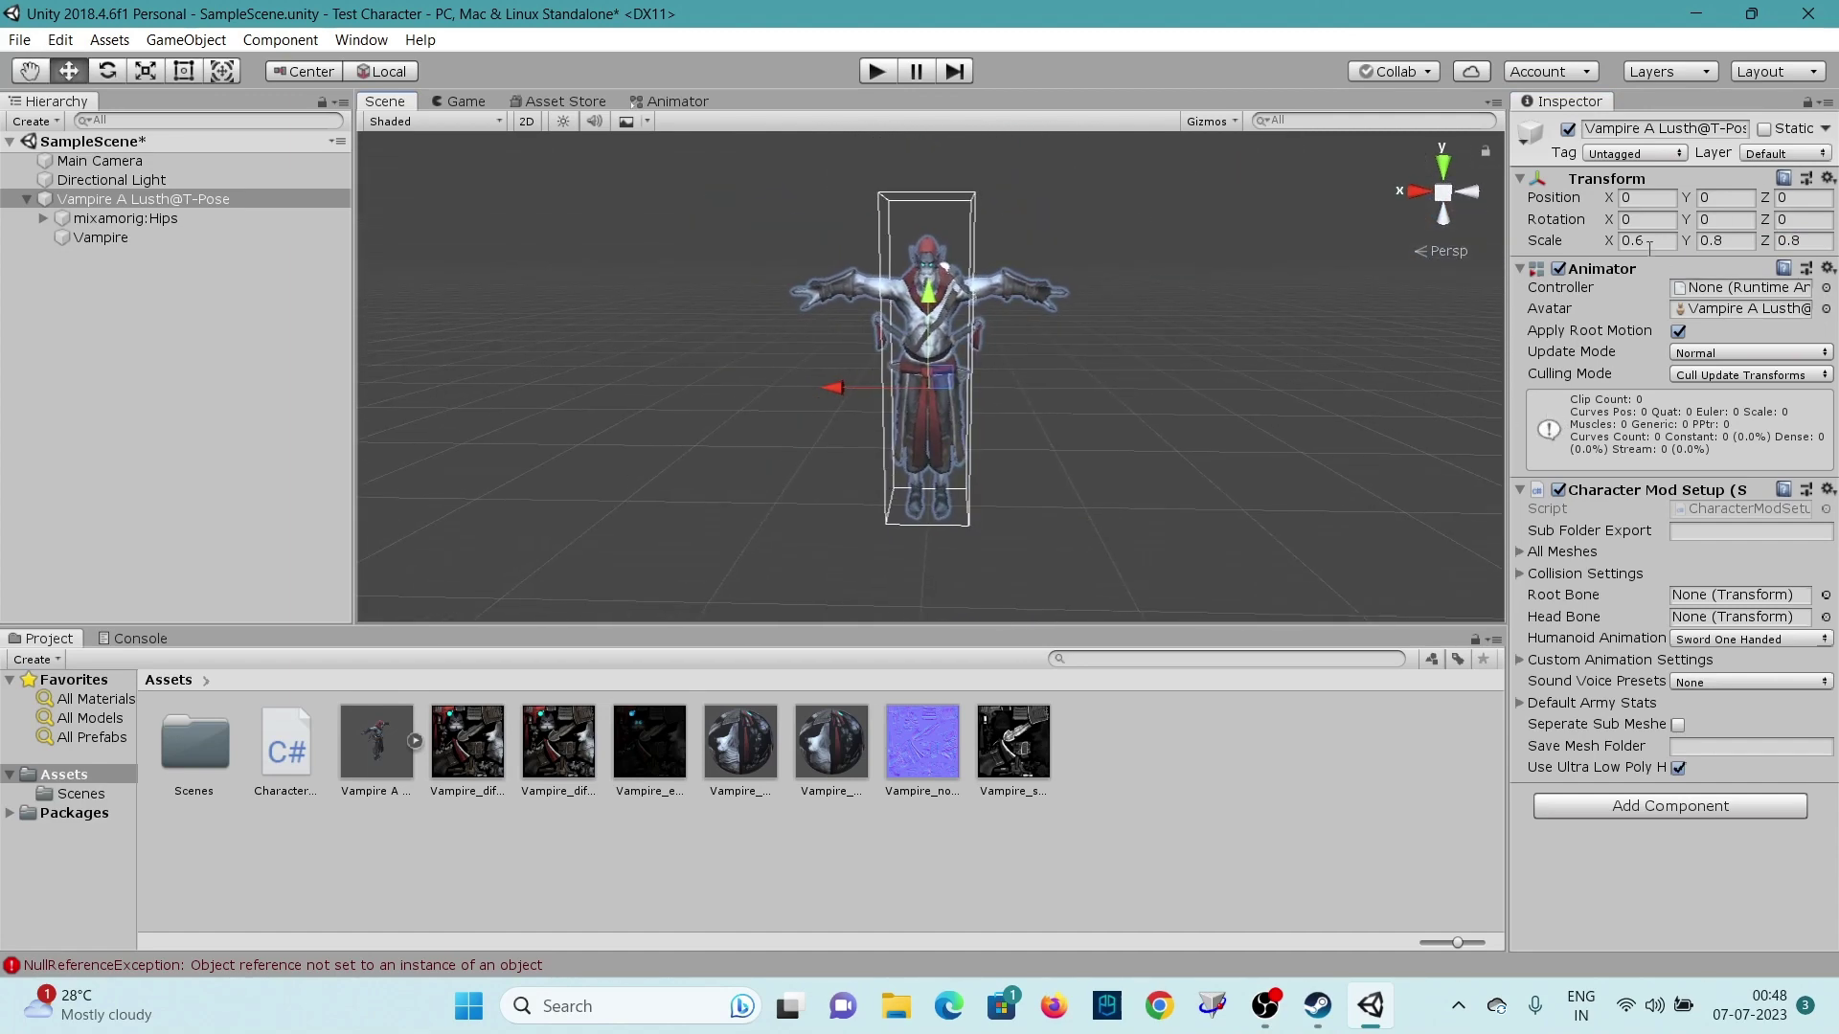
left_click(1653, 241)
key("BackSpace")
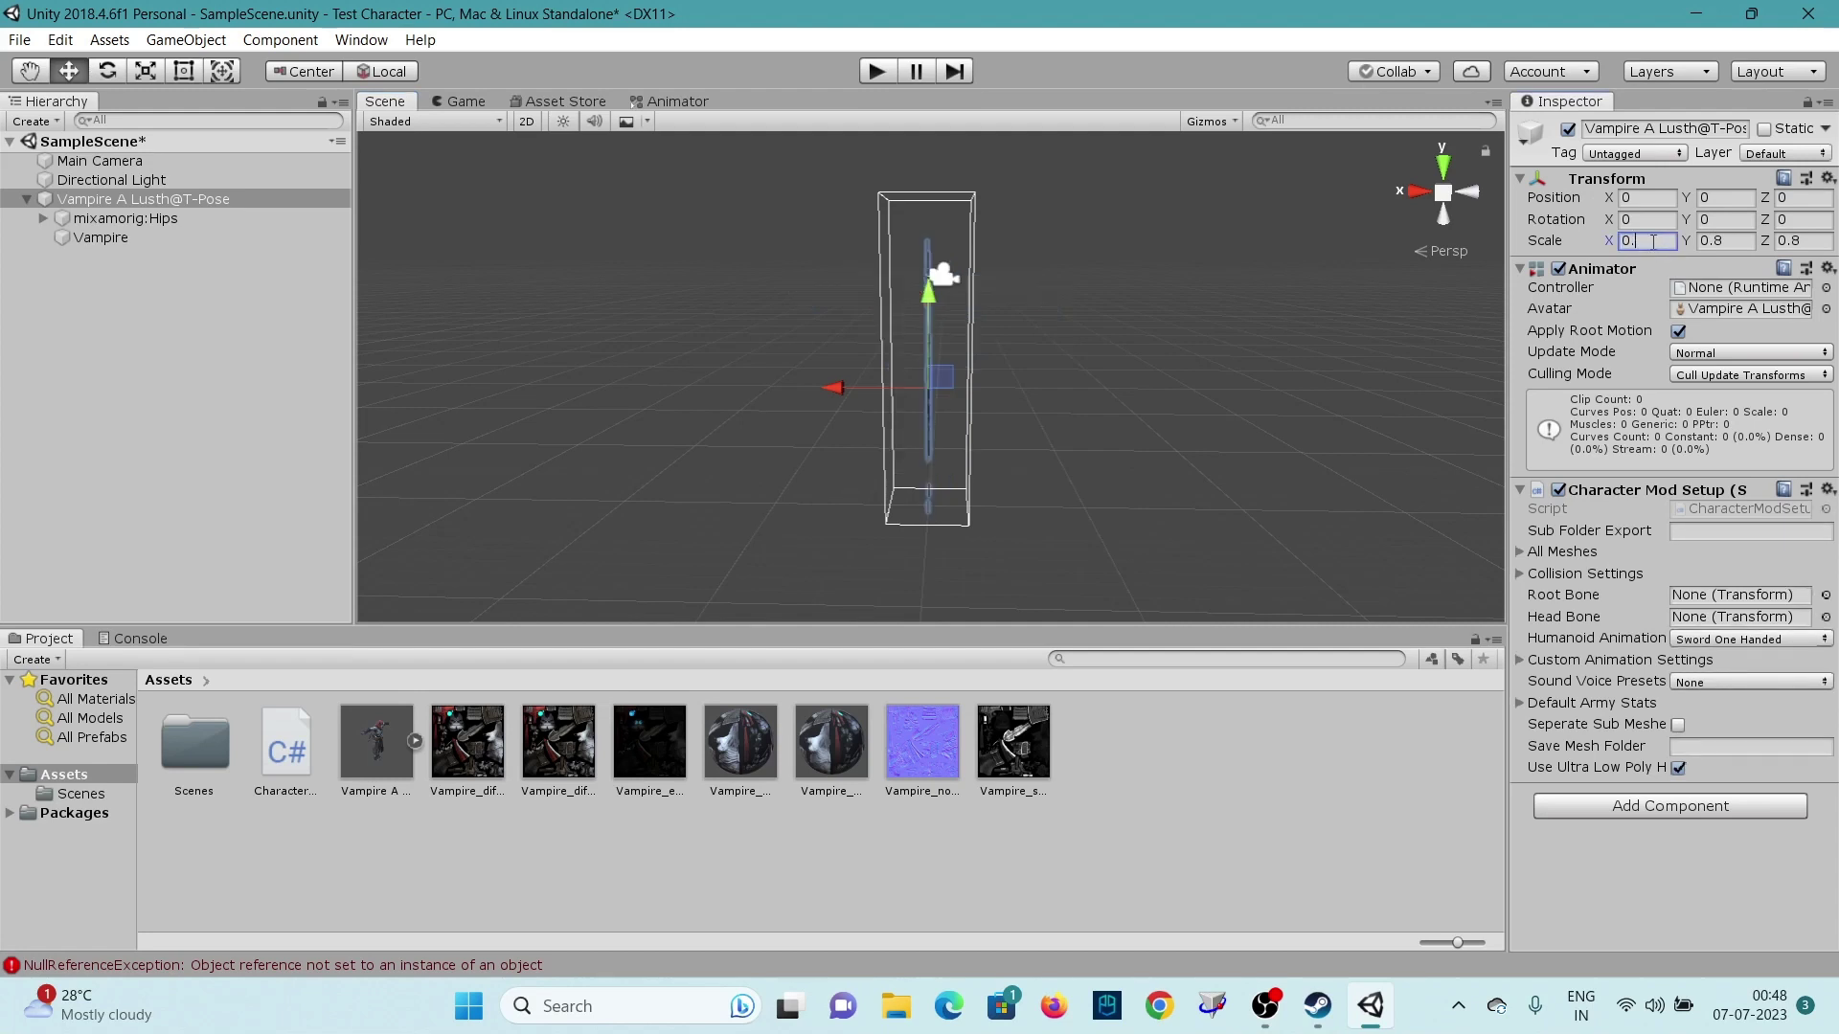
type("7")
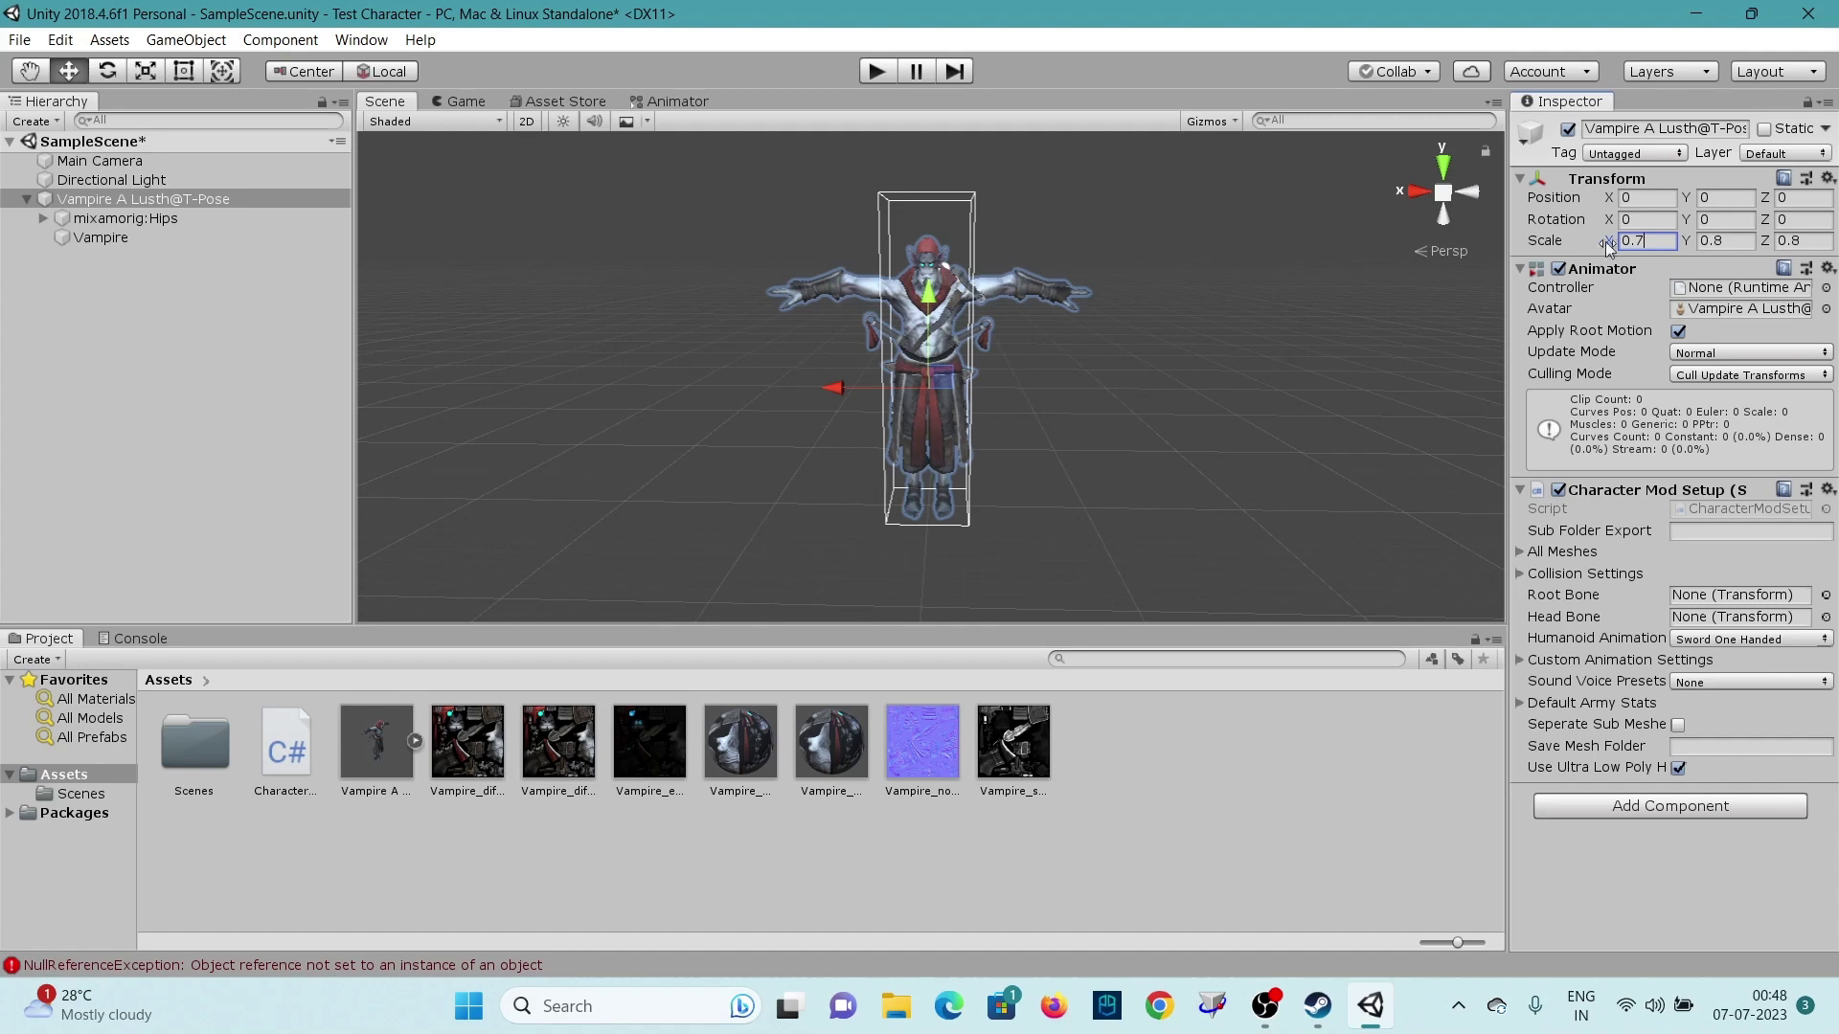
key("BackSpace")
type("8")
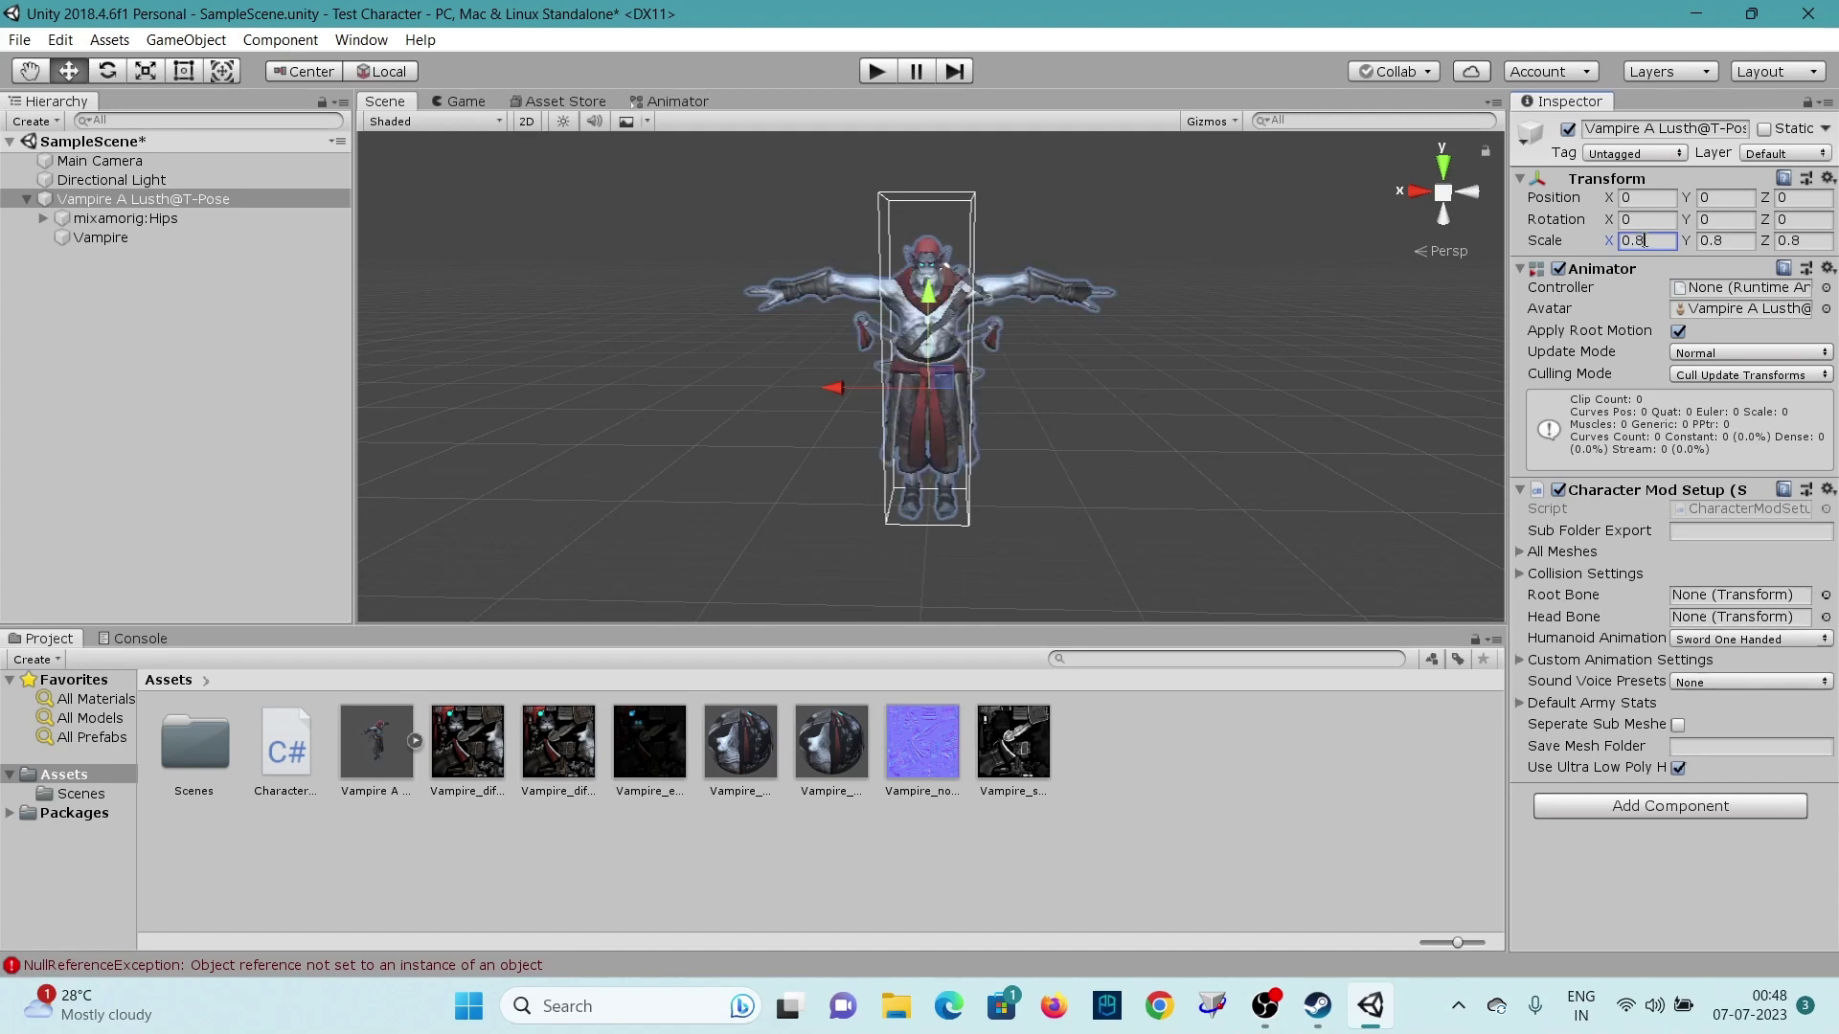
left_click_drag(1284, 354, 792, 380, "alt")
right_click_drag(793, 381, 1260, 361)
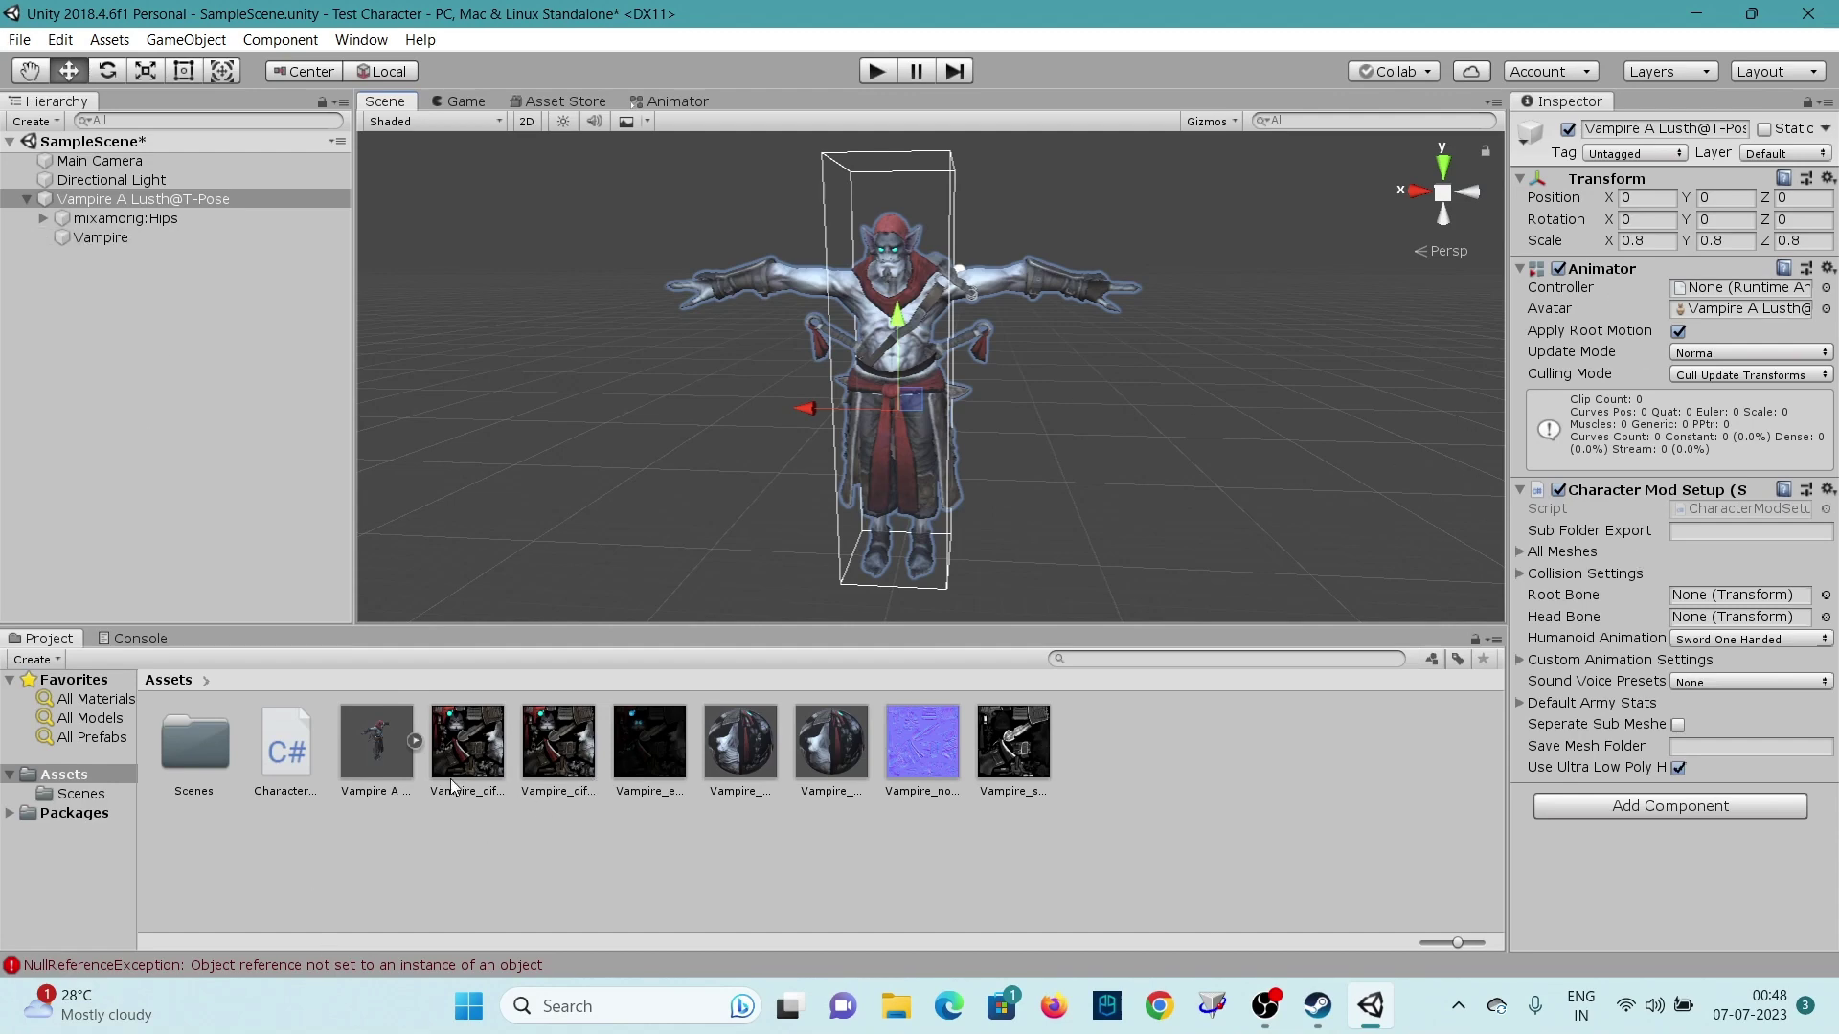
Step: Create a folder named Vampire Lust in Assets
right_click(334, 883)
mouse_move(440, 308)
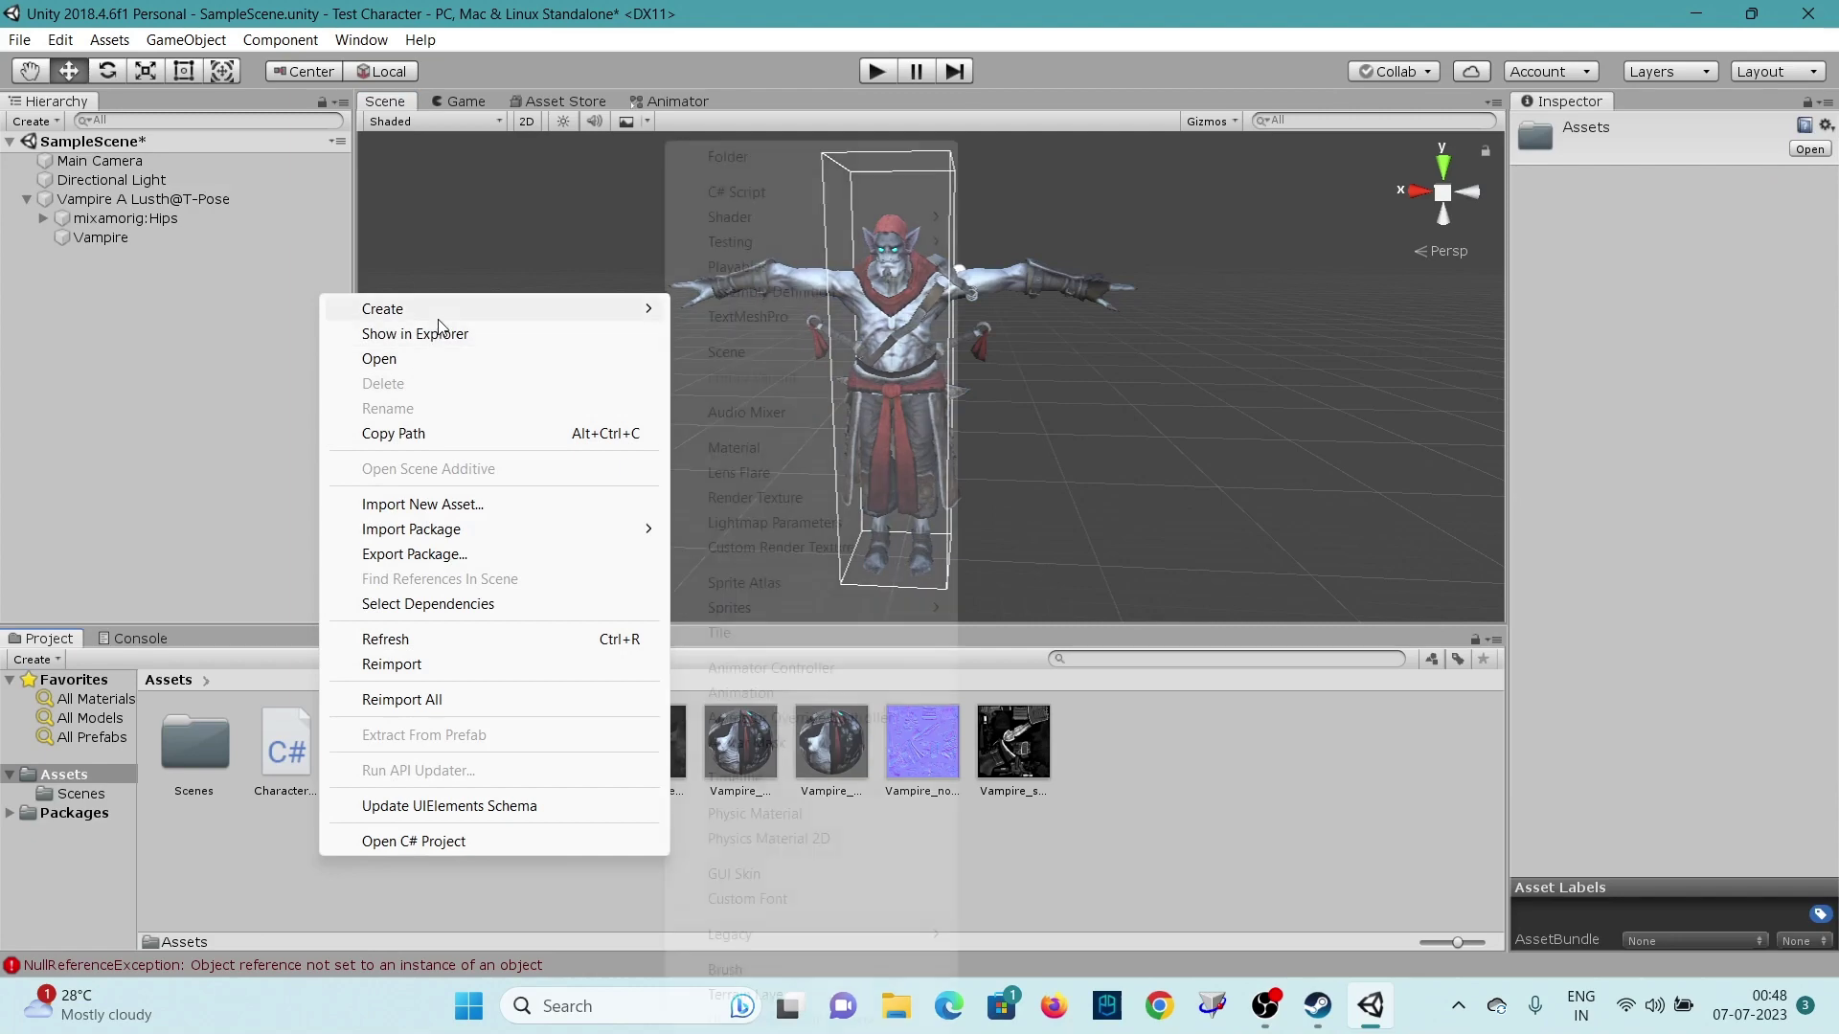
left_click(790, 154)
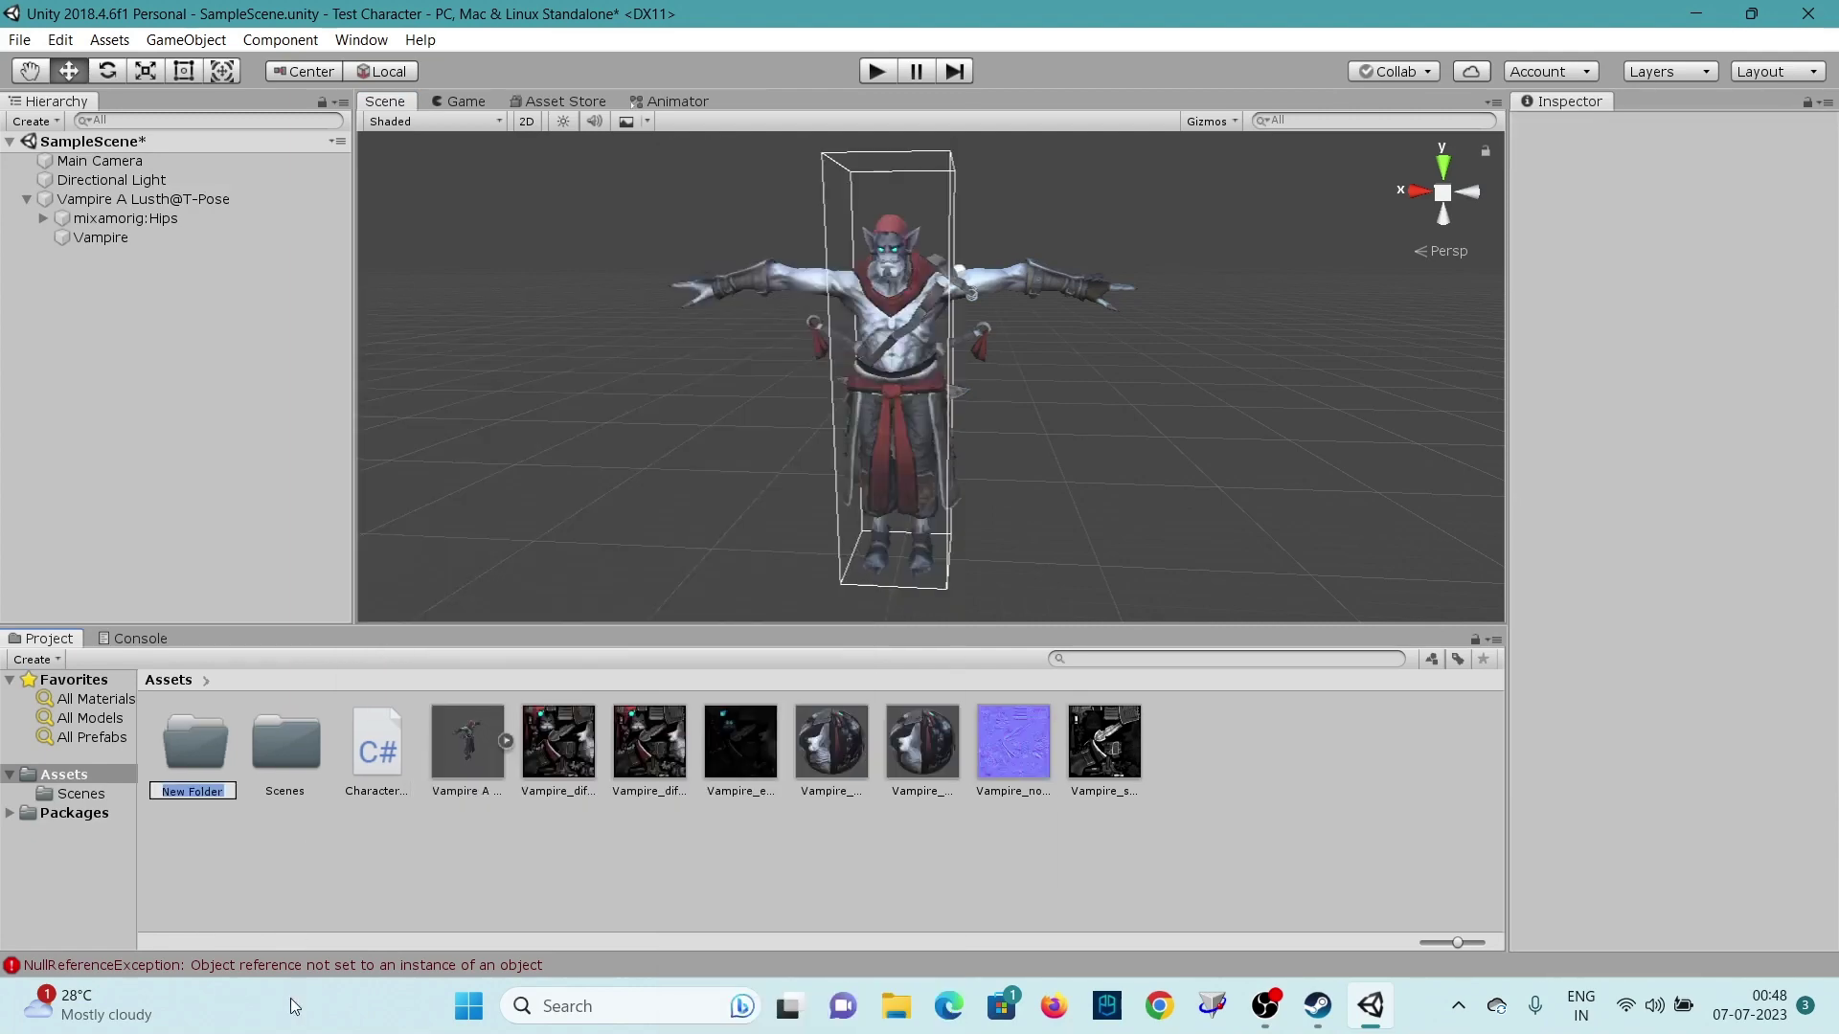
type("Vampire Lust")
key("Return")
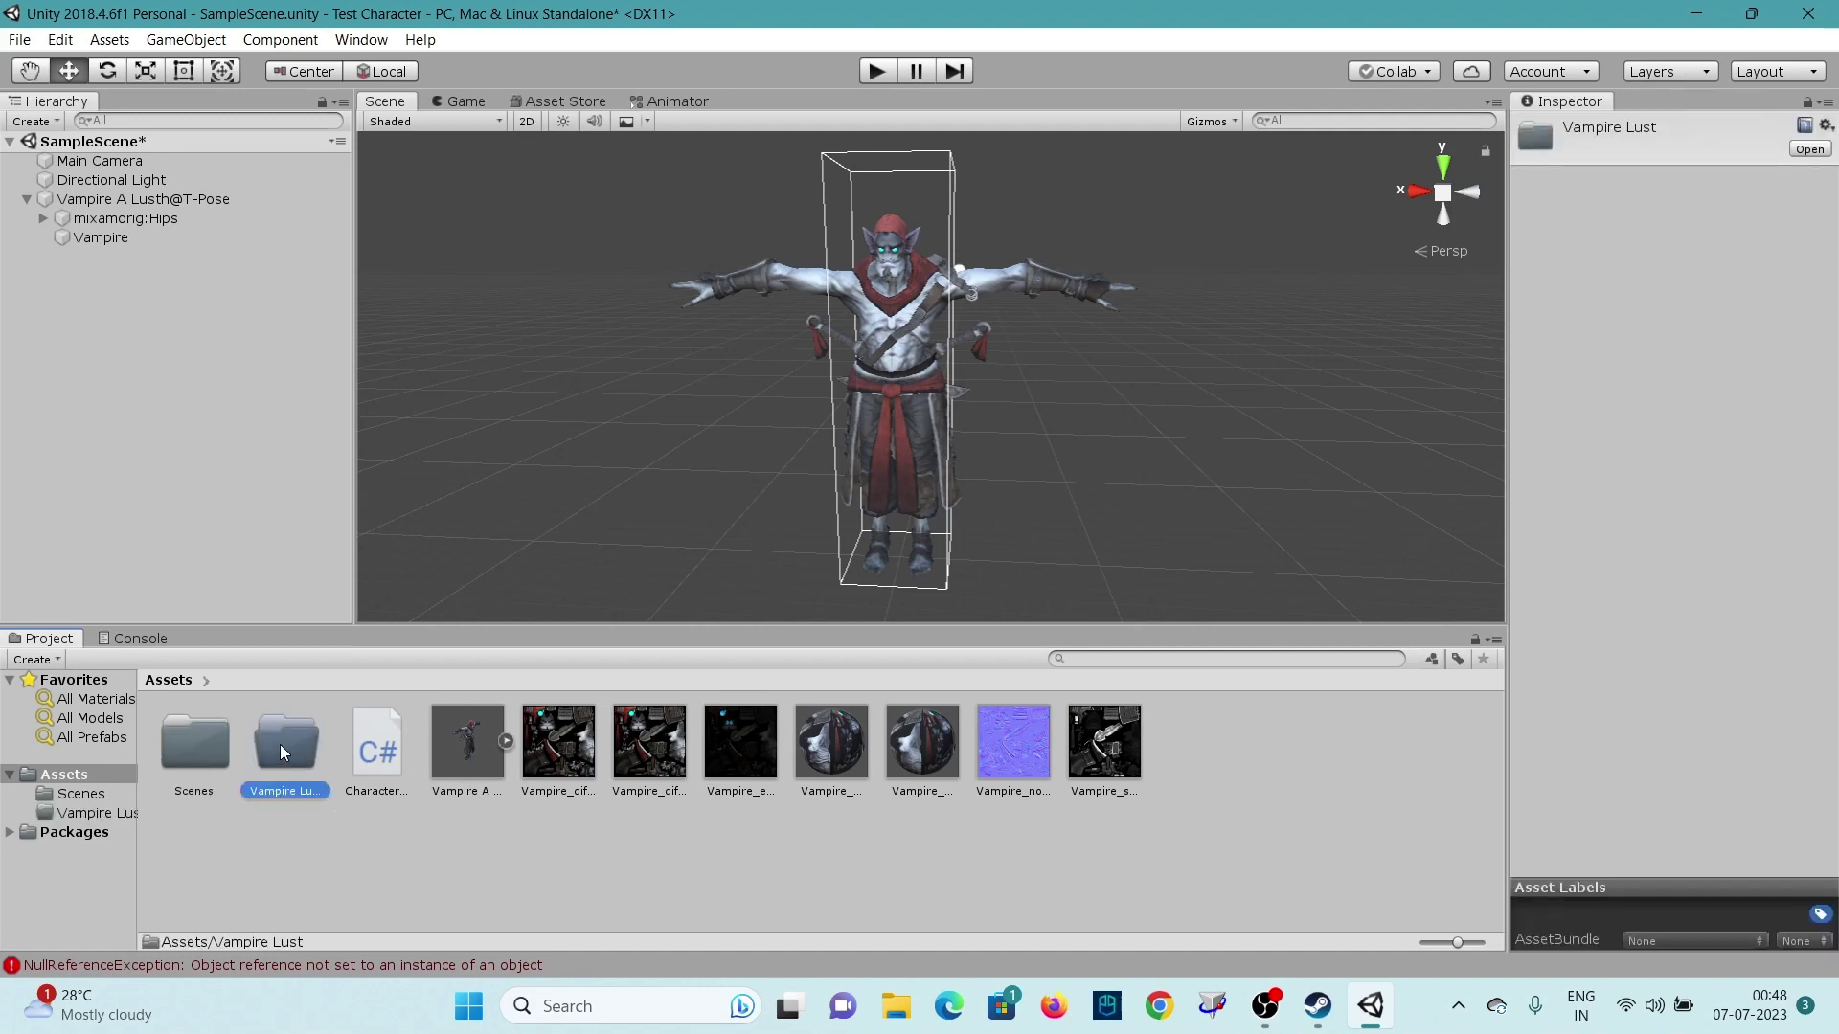
Step: Set Sub Folder Export to Vampire Lust in the vampire root object's Character Mod Setup component
left_click(125, 194)
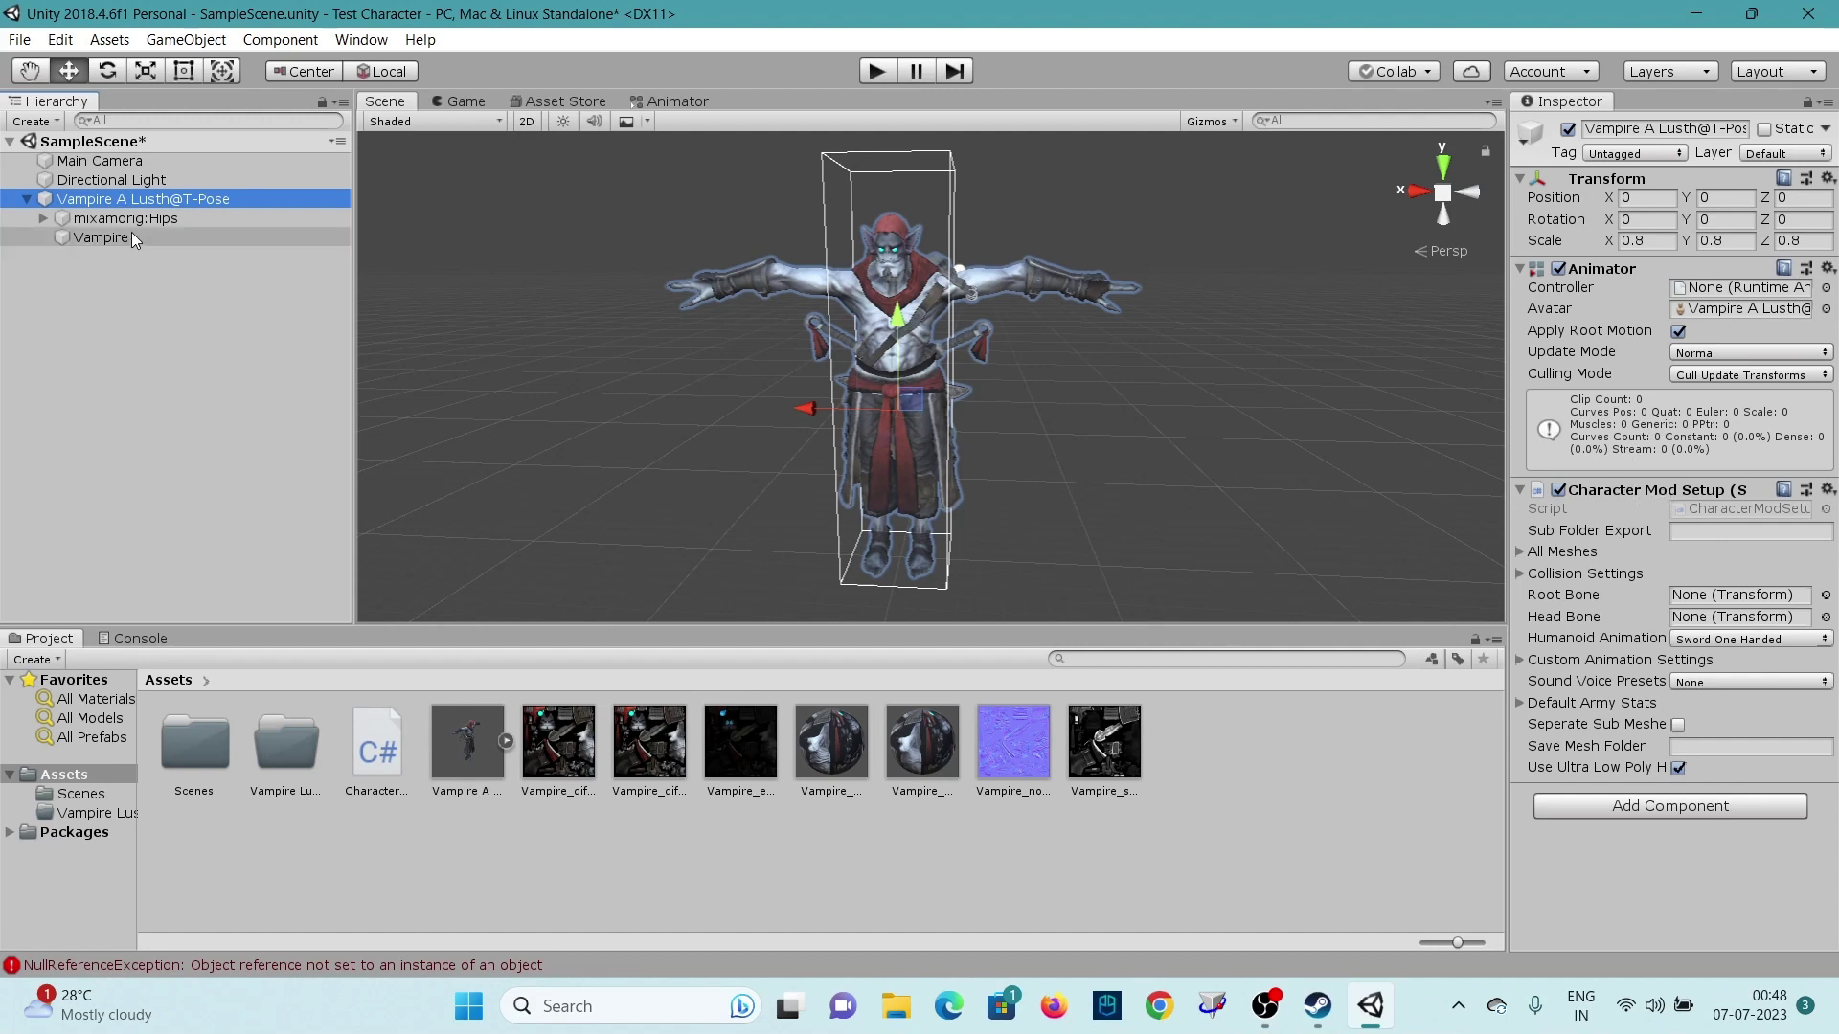
left_click(1701, 534)
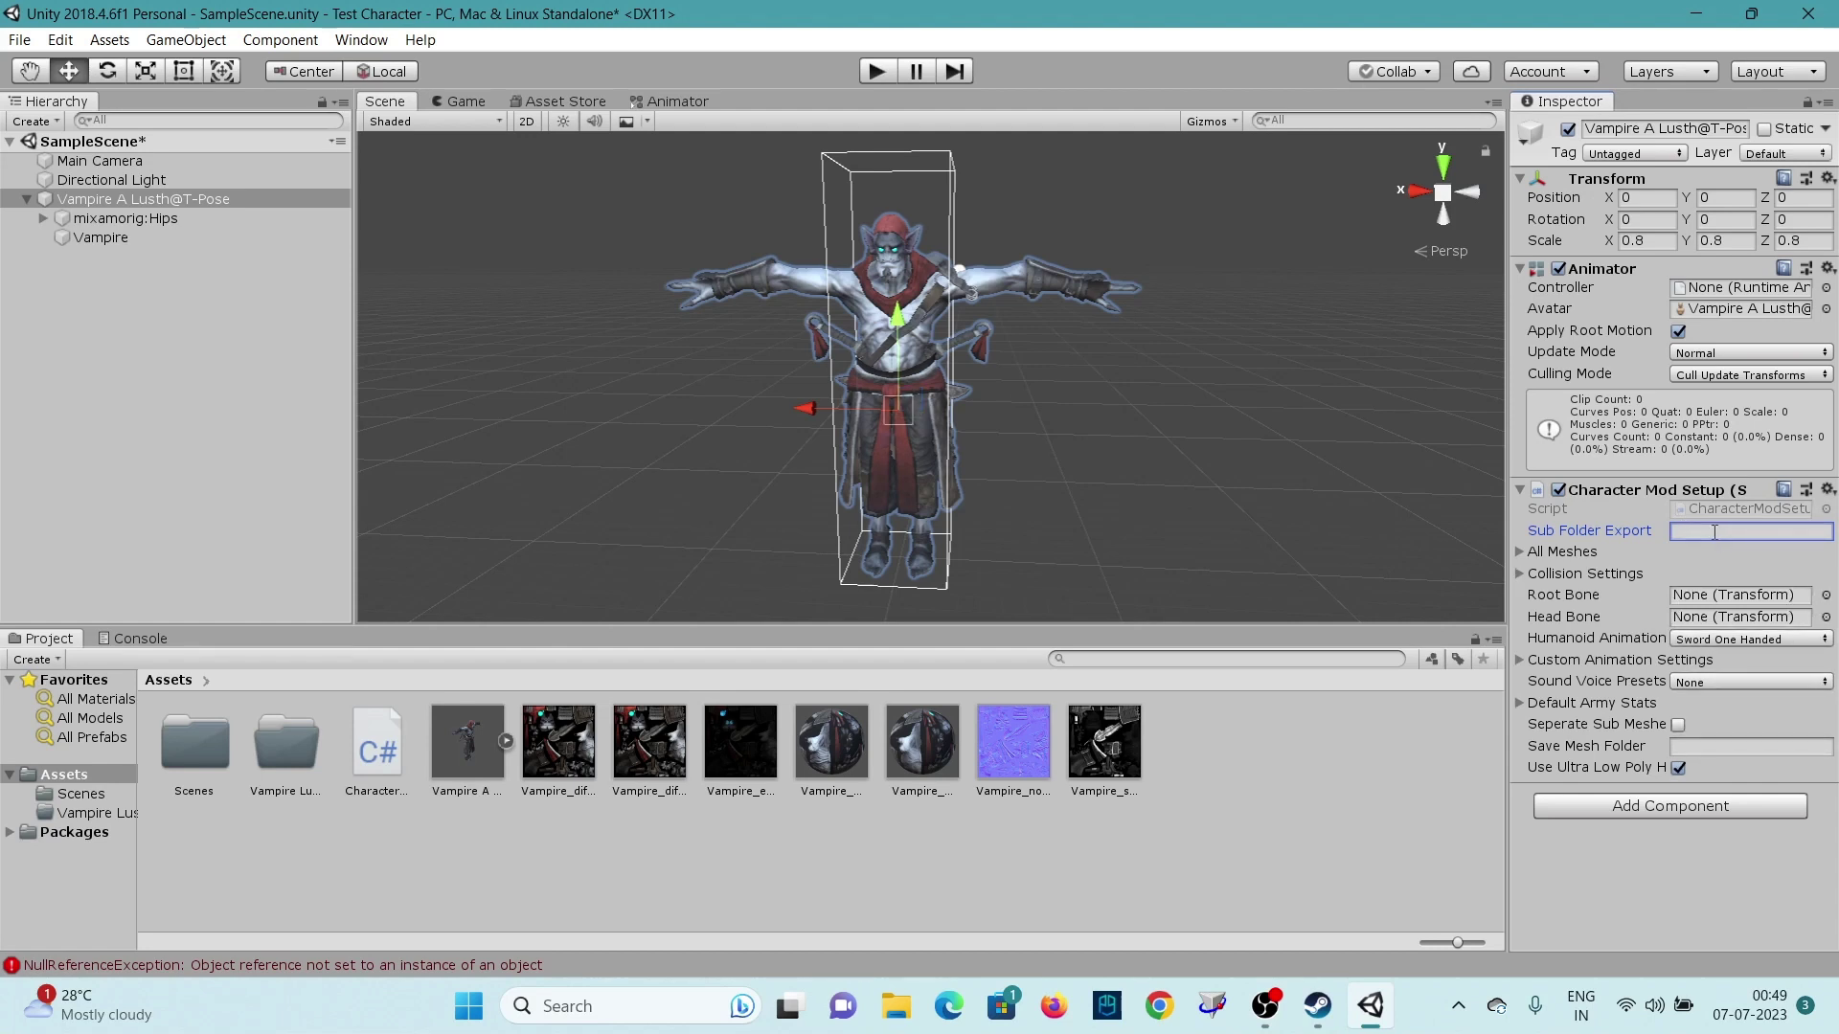
type("Vampi")
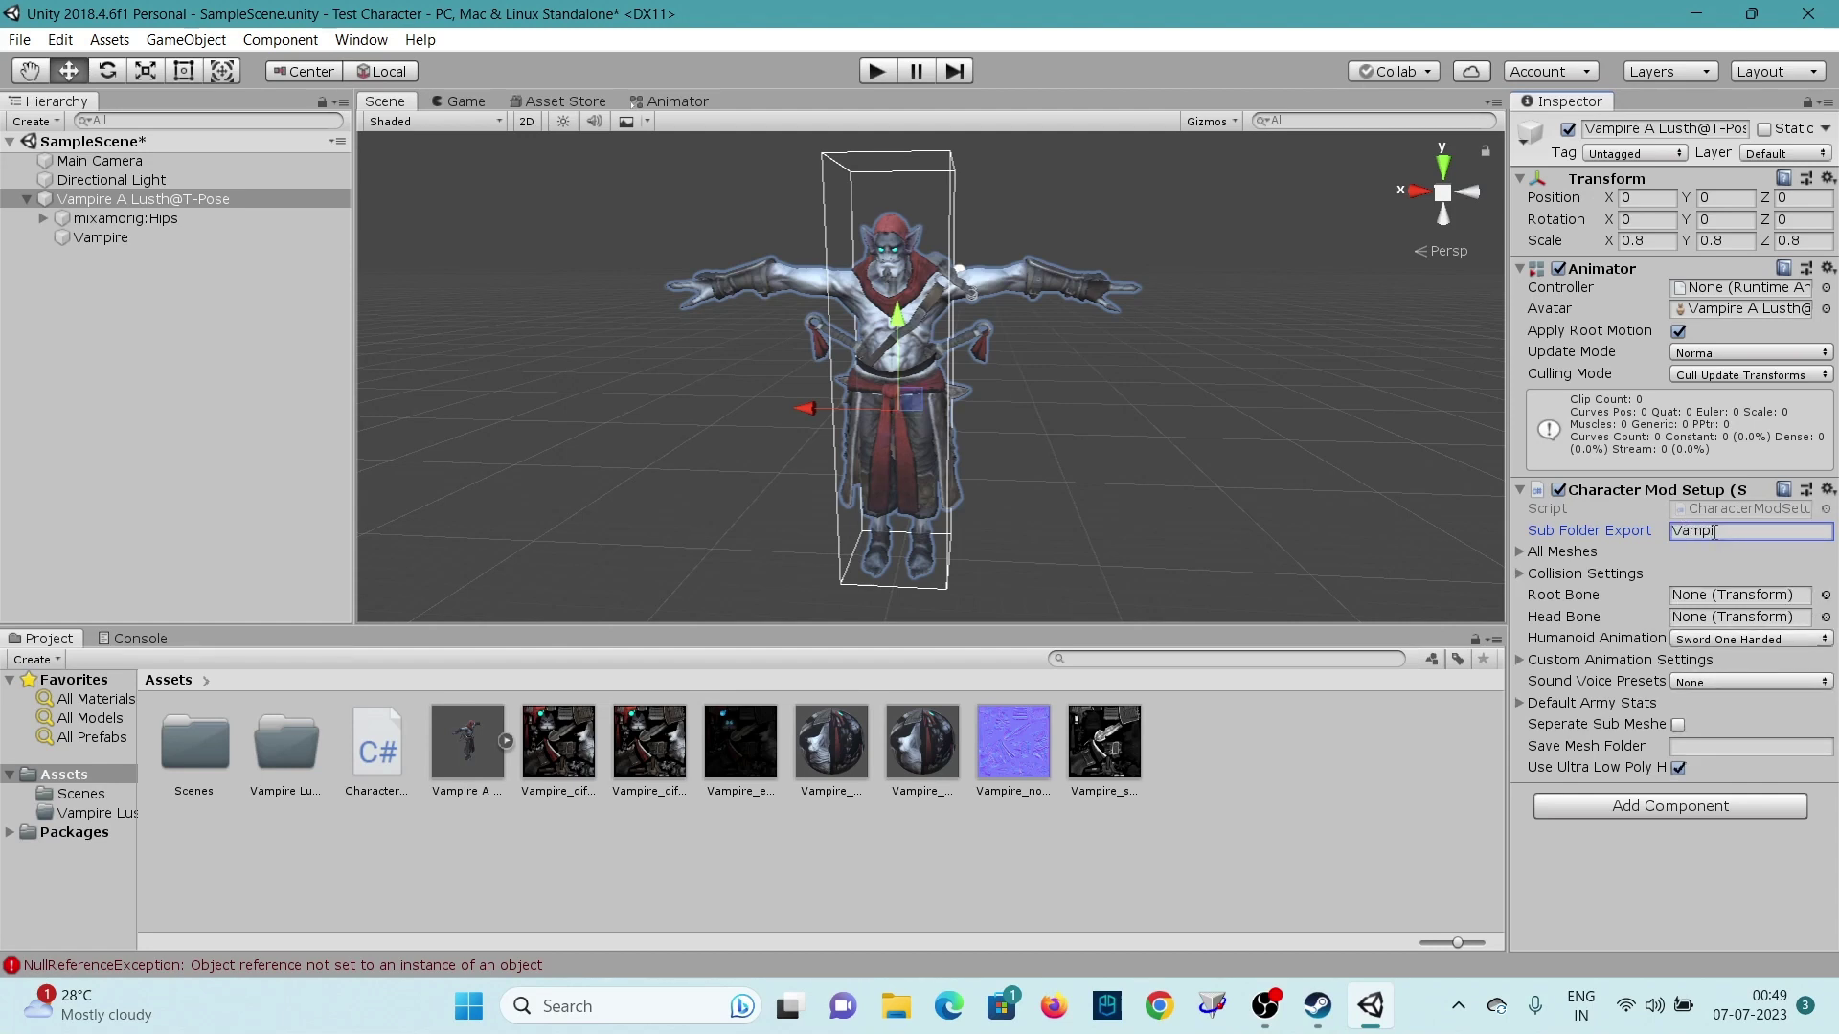
type("re Lust")
Step: Expand All Meshes in Character Mod Setup and set its size to 1
left_click(1693, 552)
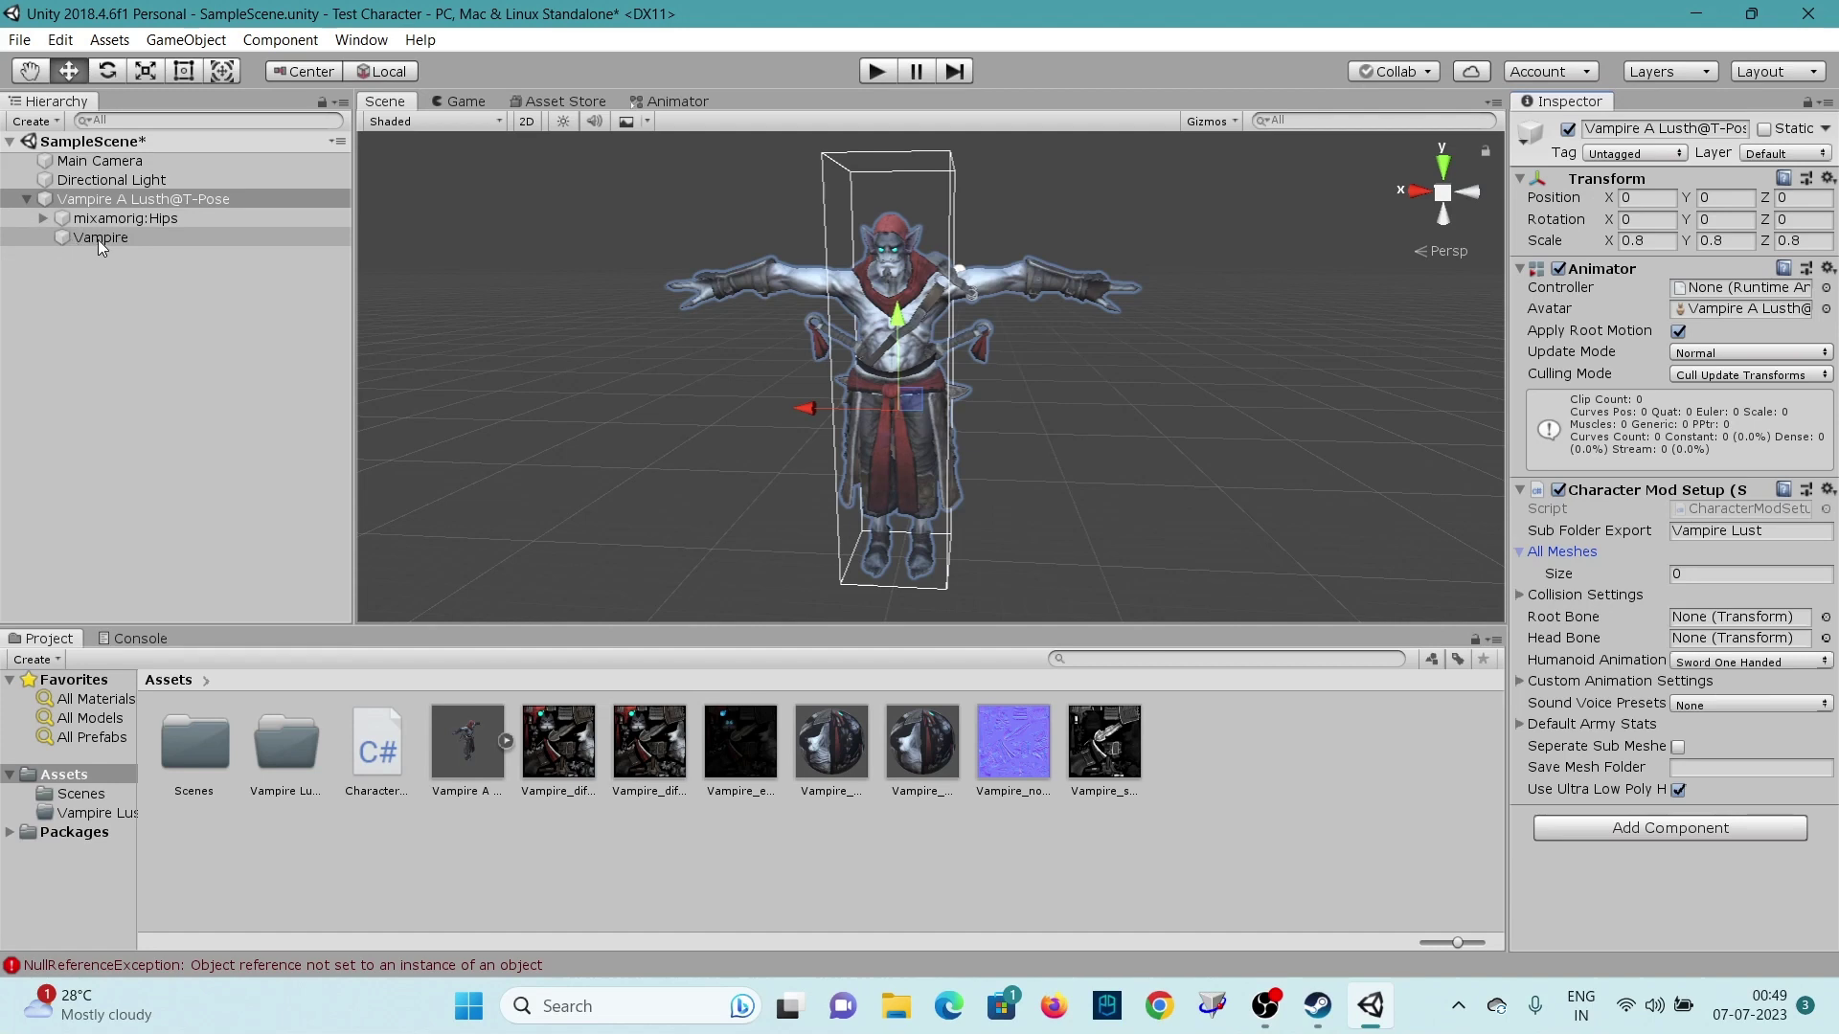
left_click(1701, 574)
type("1")
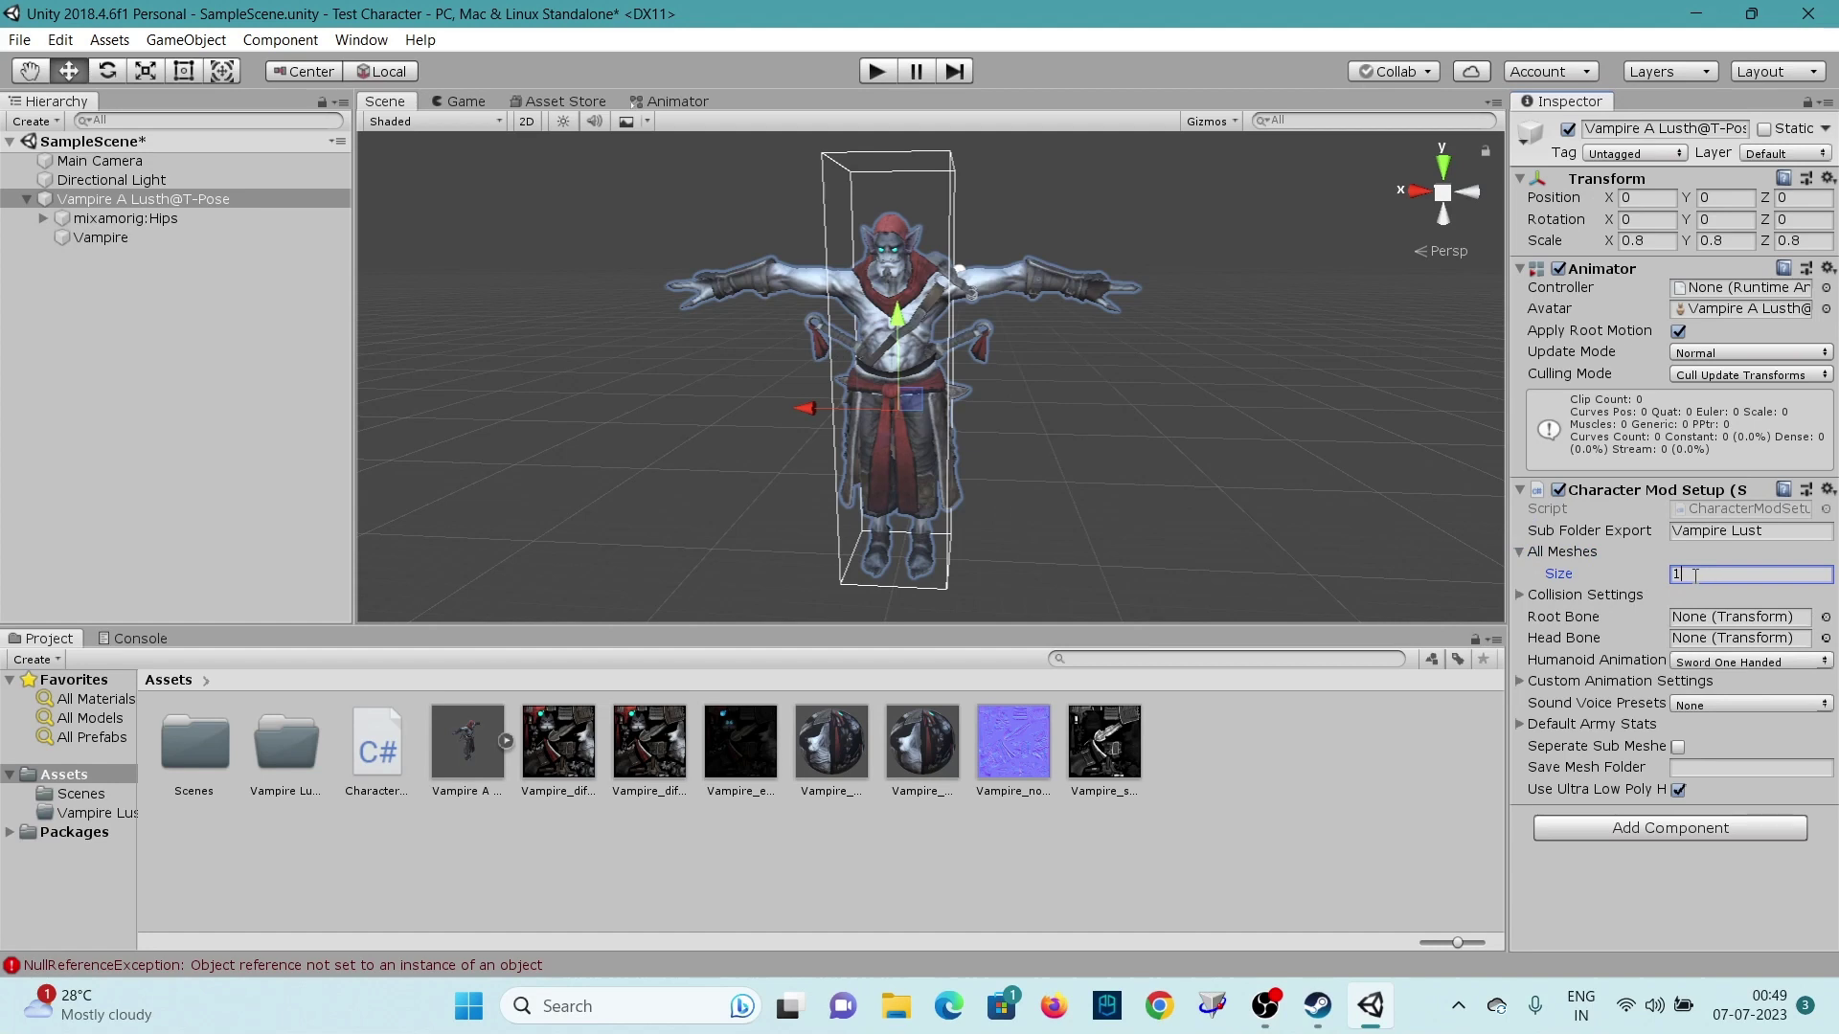
key("Return")
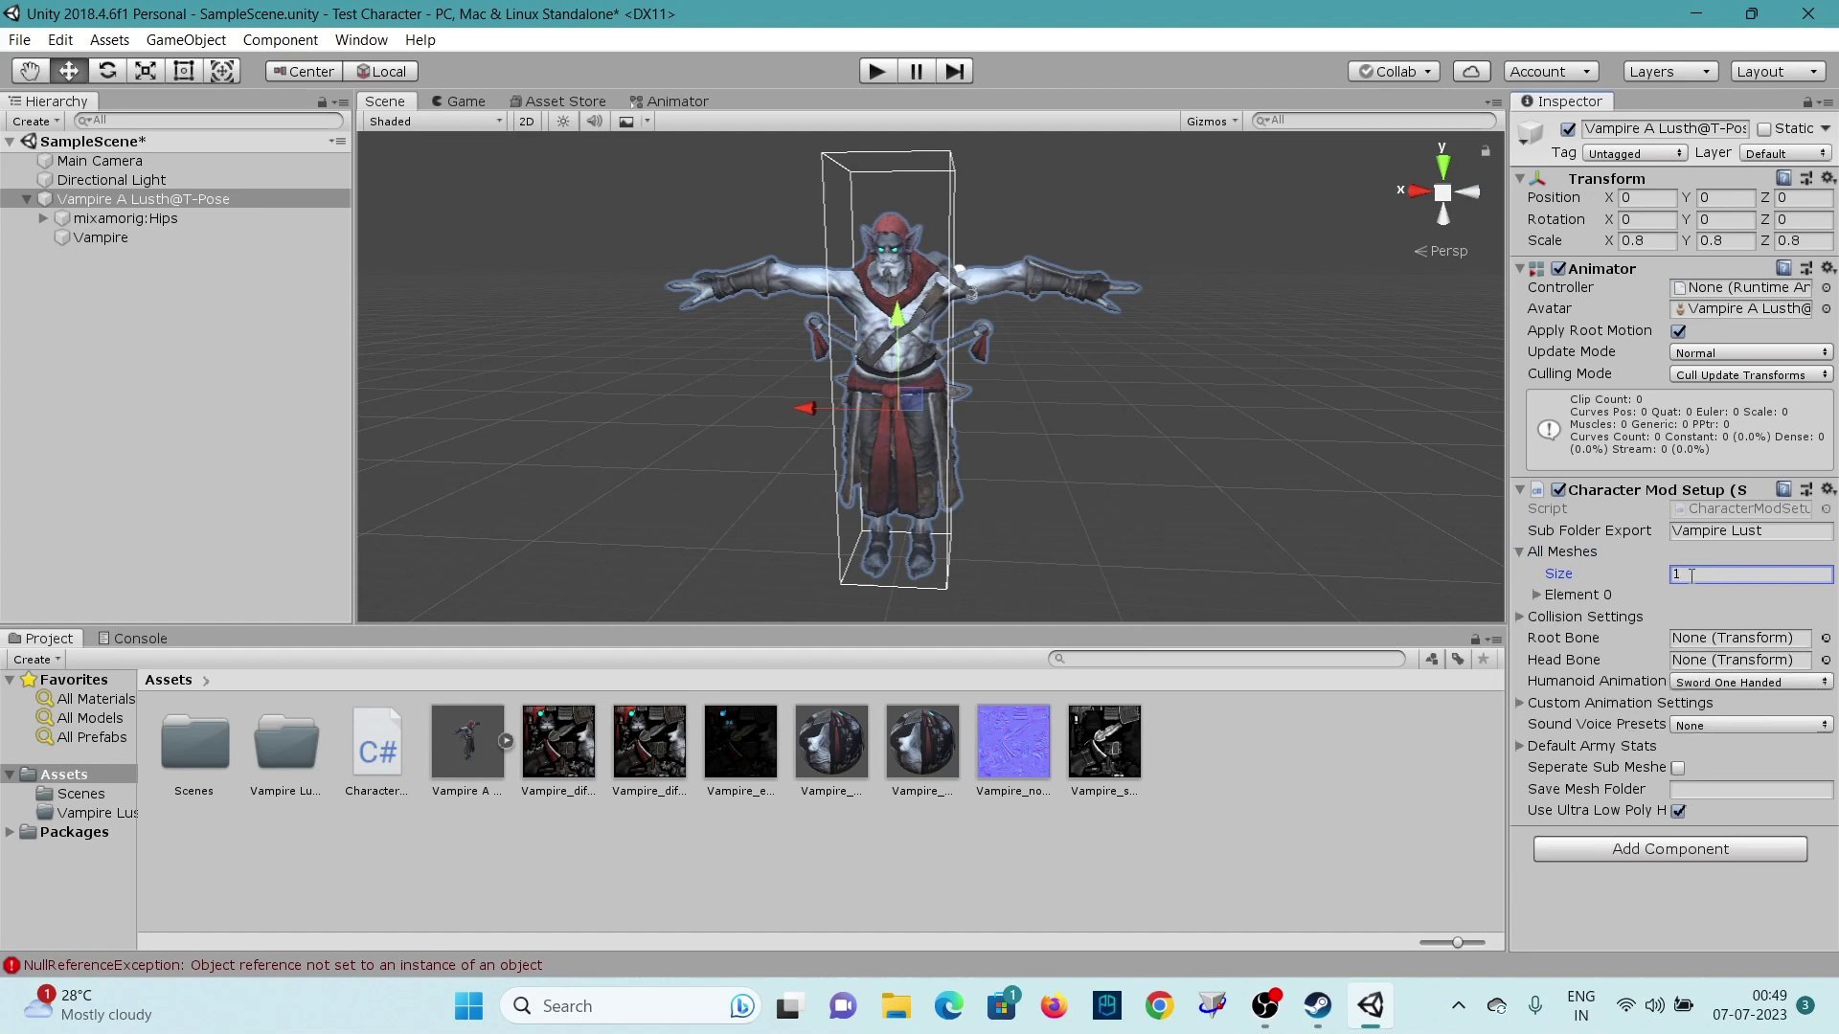
Step: Assign the Vampire object from the hierarchy as the Skinned mesh of Element 0, and widen the Inspector
left_click(1536, 595)
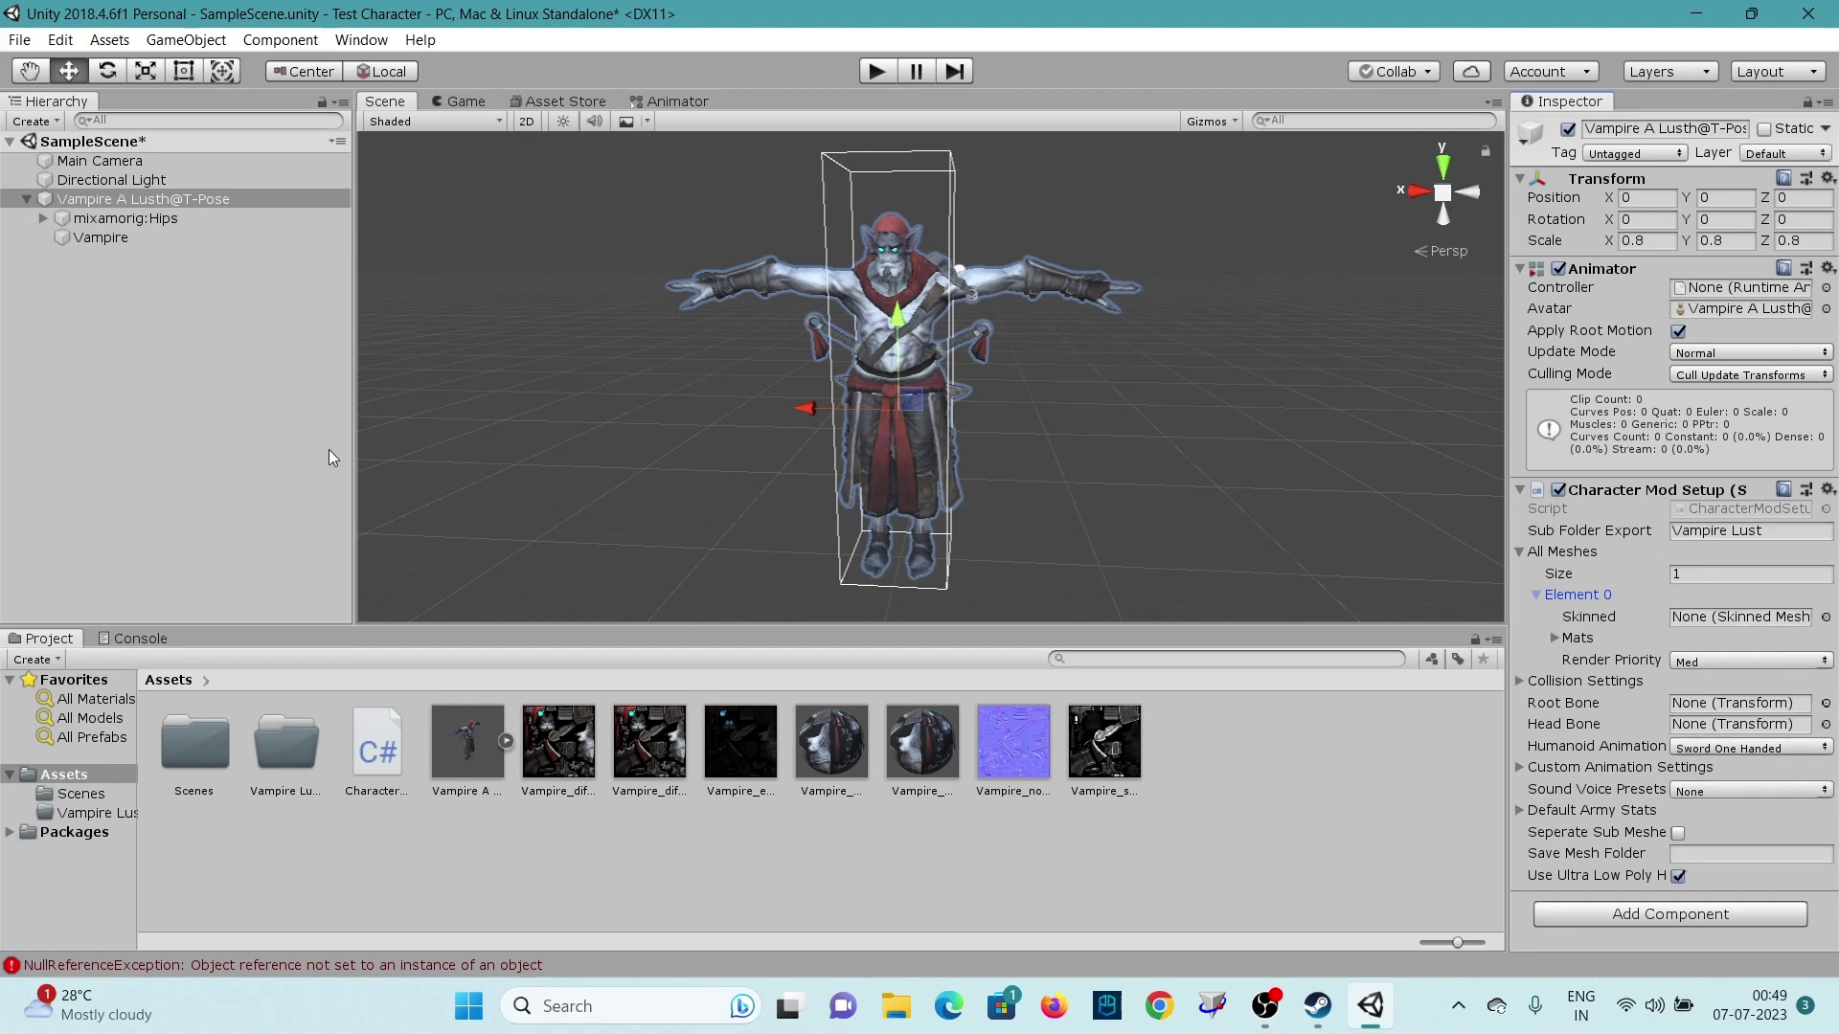
left_click_drag(88, 232, 1704, 628)
left_click_drag(1506, 406, 1318, 378)
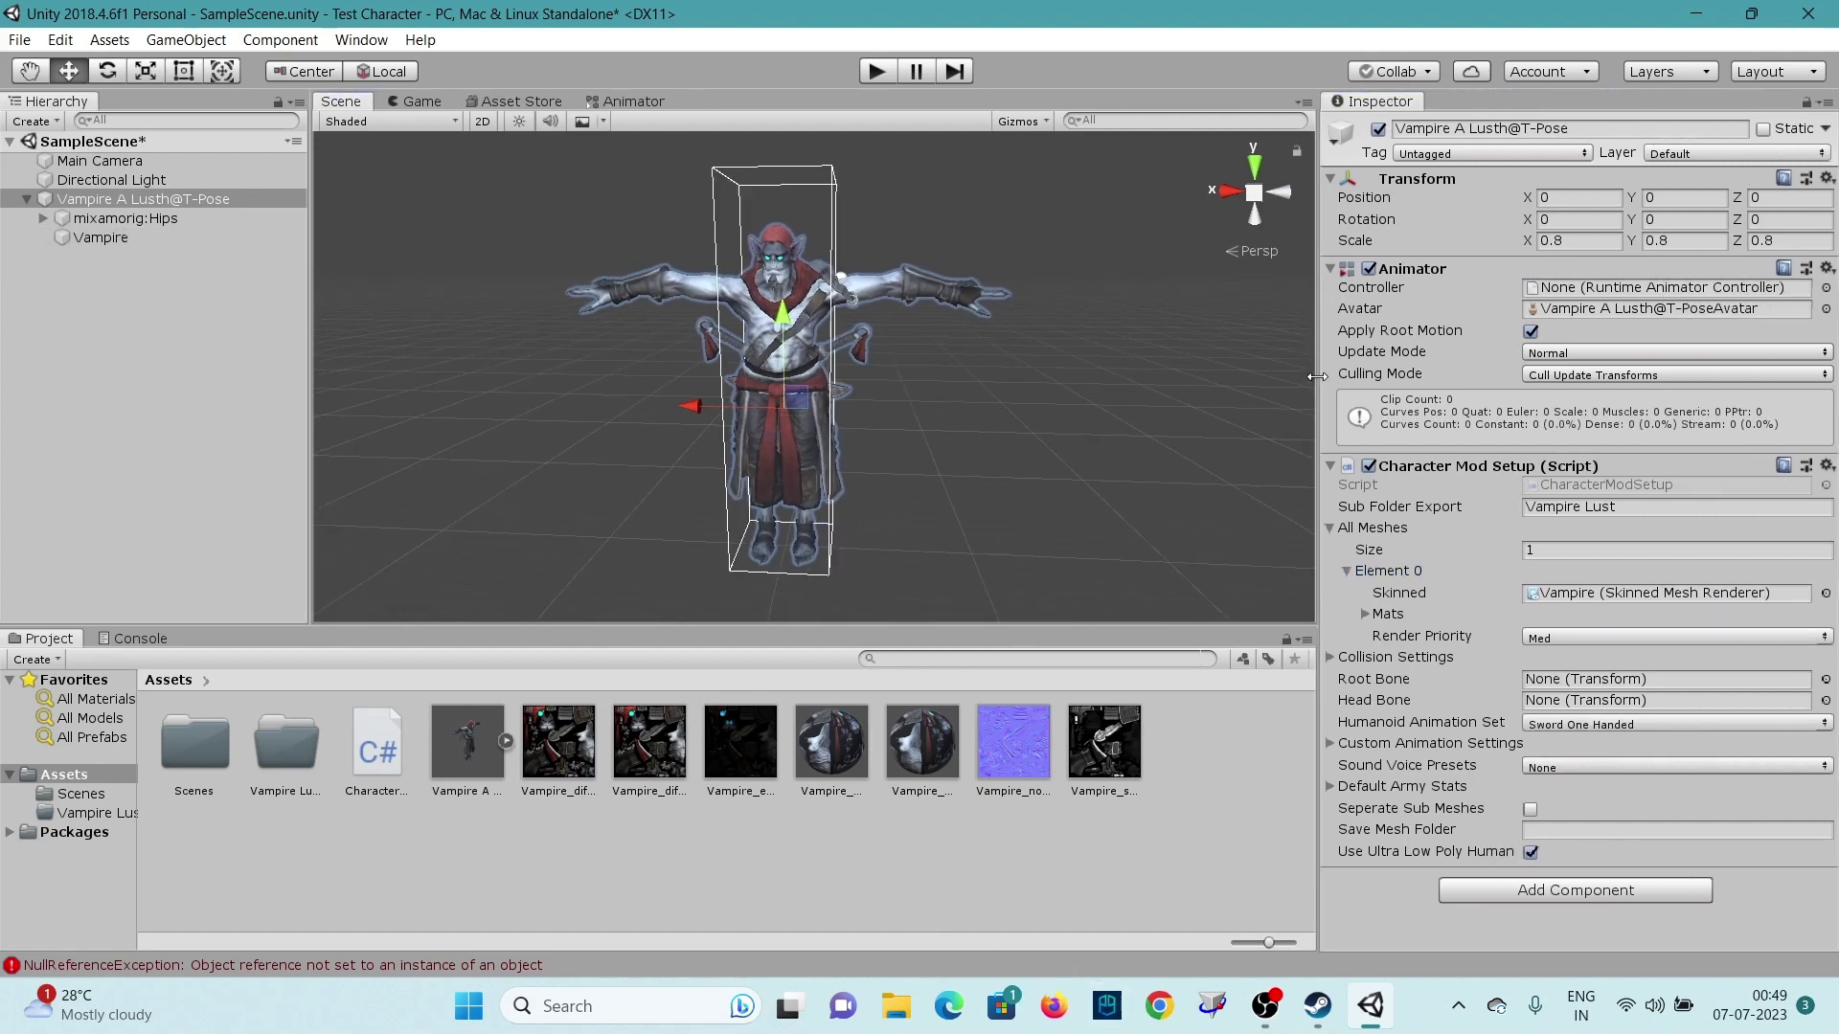
left_click(1547, 638)
left_click(1548, 638)
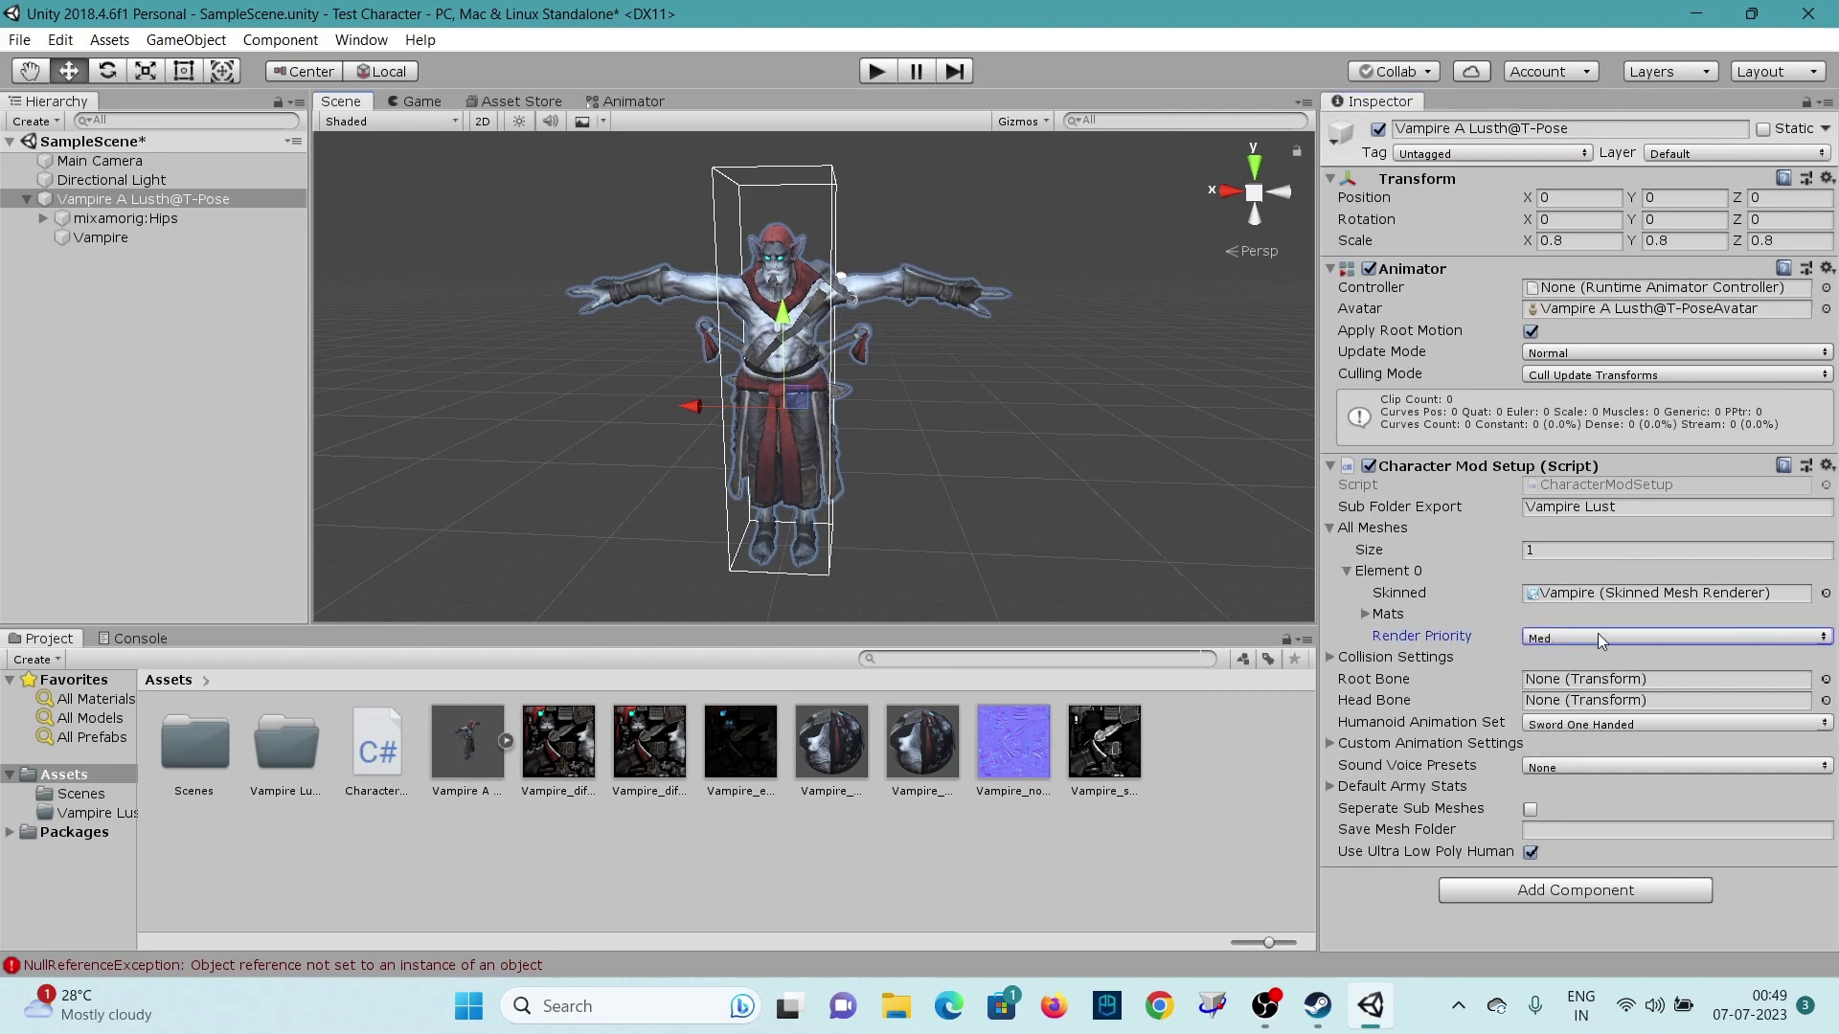
Step: Assign mixamorig:Hips from the hierarchy as the Root Bone in Character Mod Setup
left_click(1552, 687)
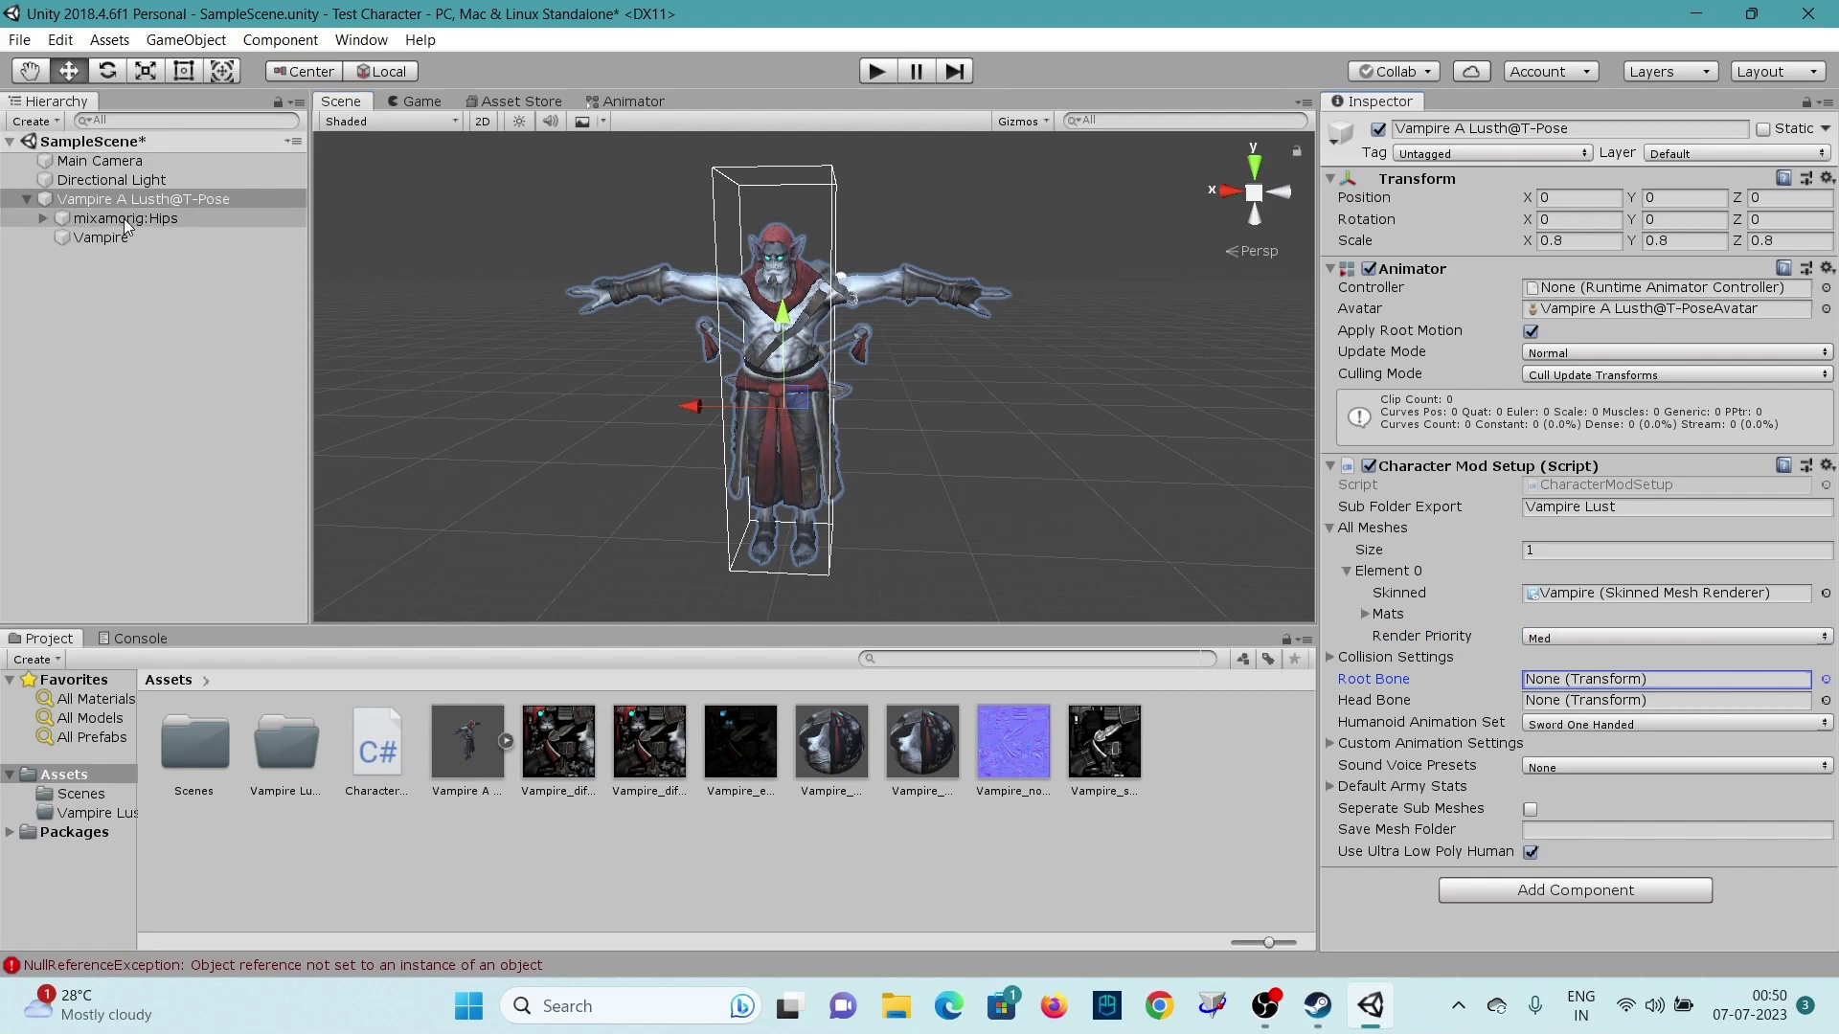
left_click_drag(123, 219, 1604, 682)
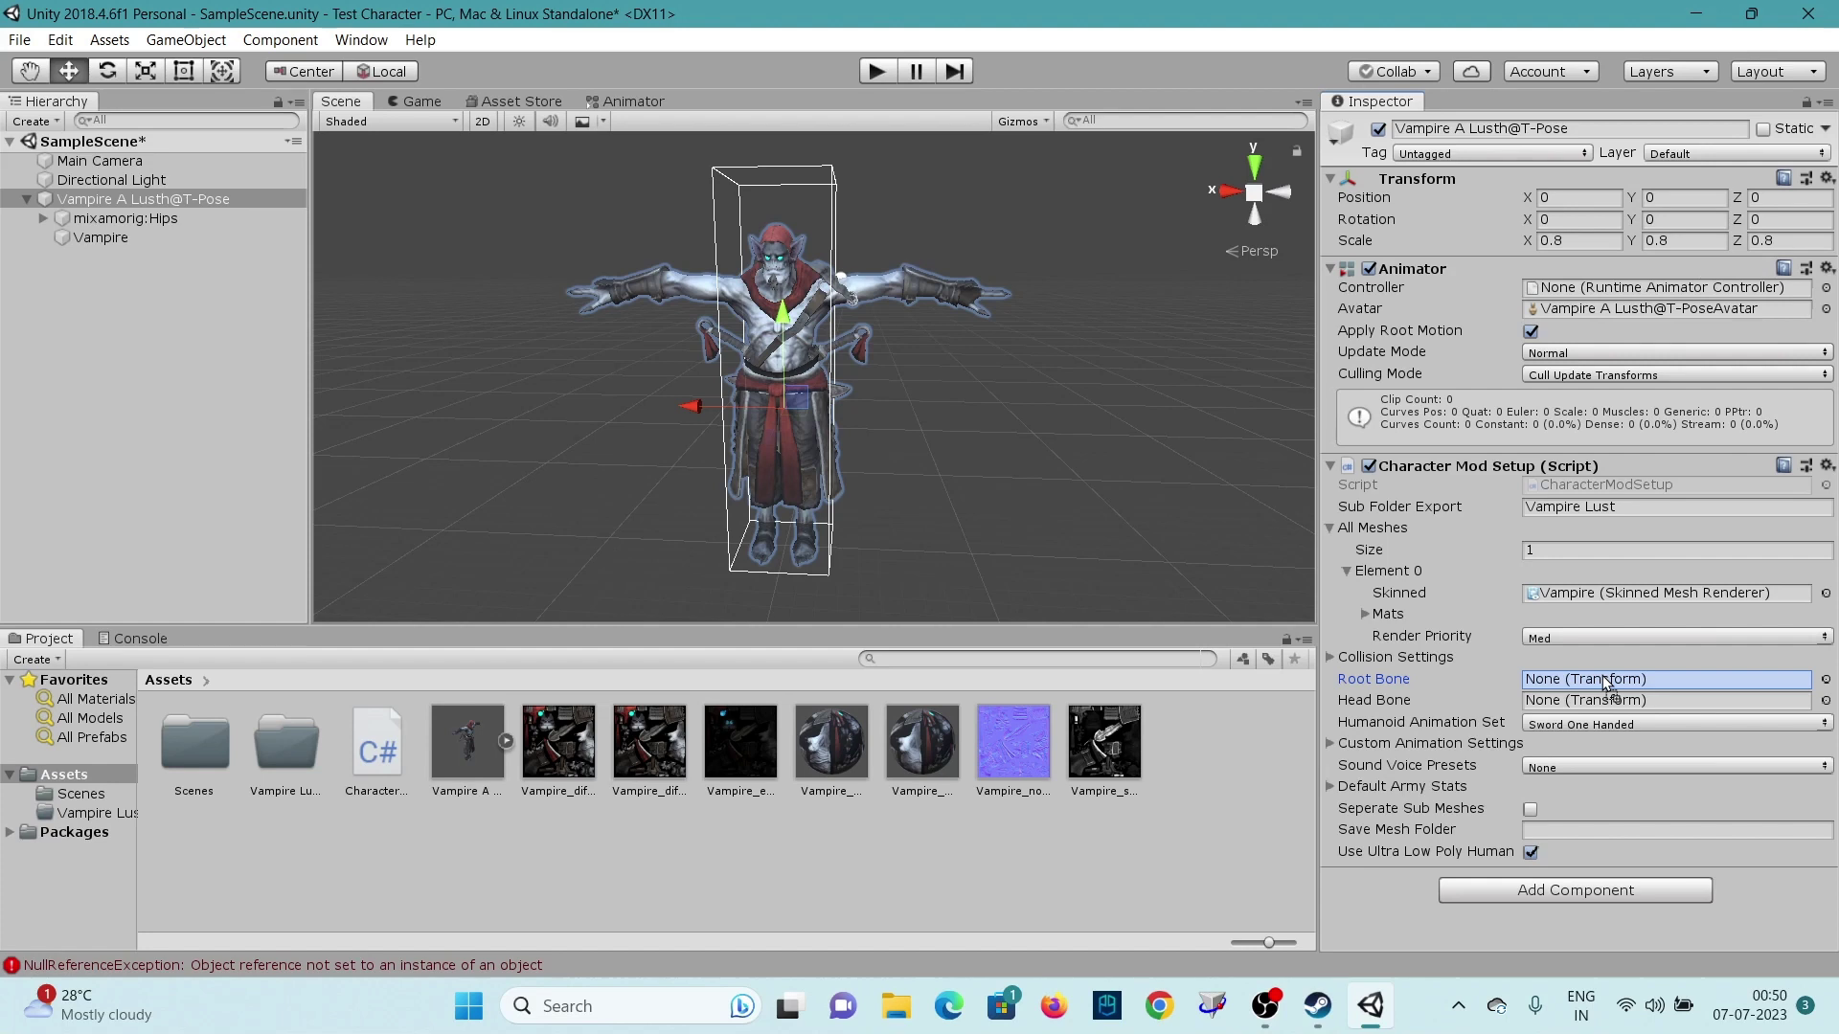
left_click_drag(1606, 682, 1607, 683)
Step: Assign mixamorig:Head, nested under the Hips, Spine and Neck bones, as the Head Bone in Character Mod Setup
left_click(1617, 703)
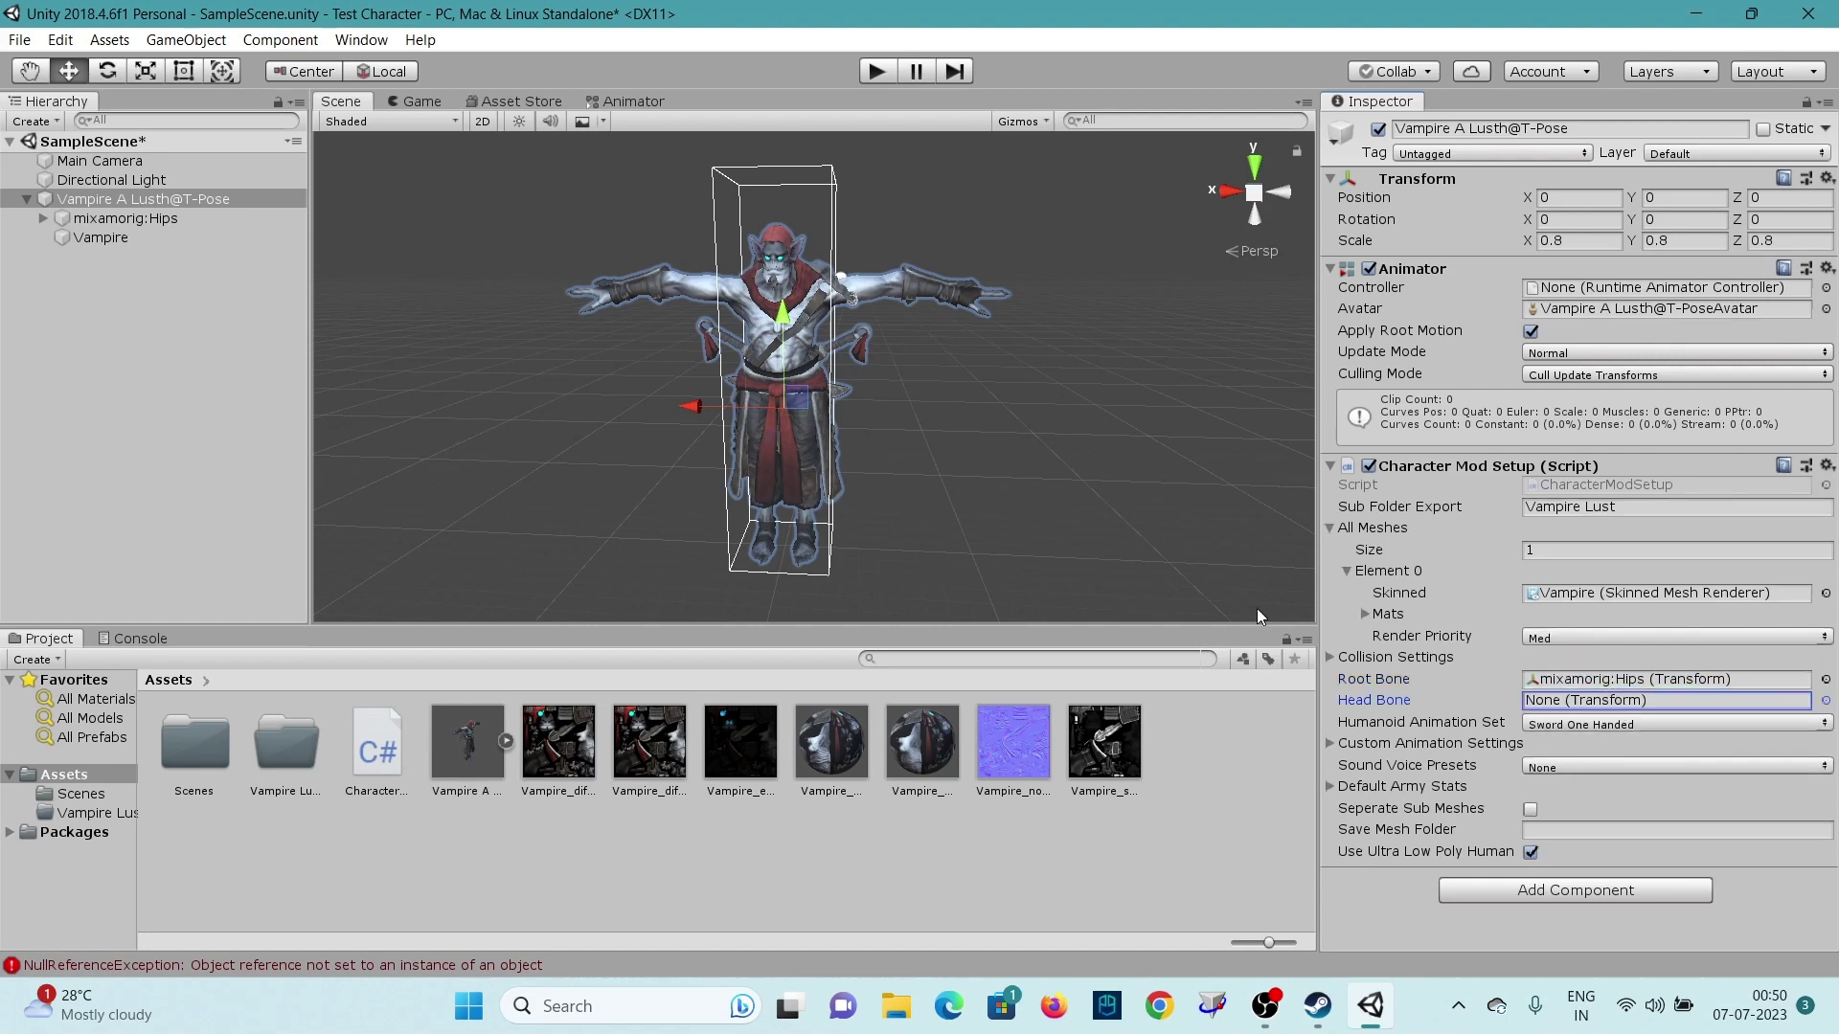
left_click(44, 219)
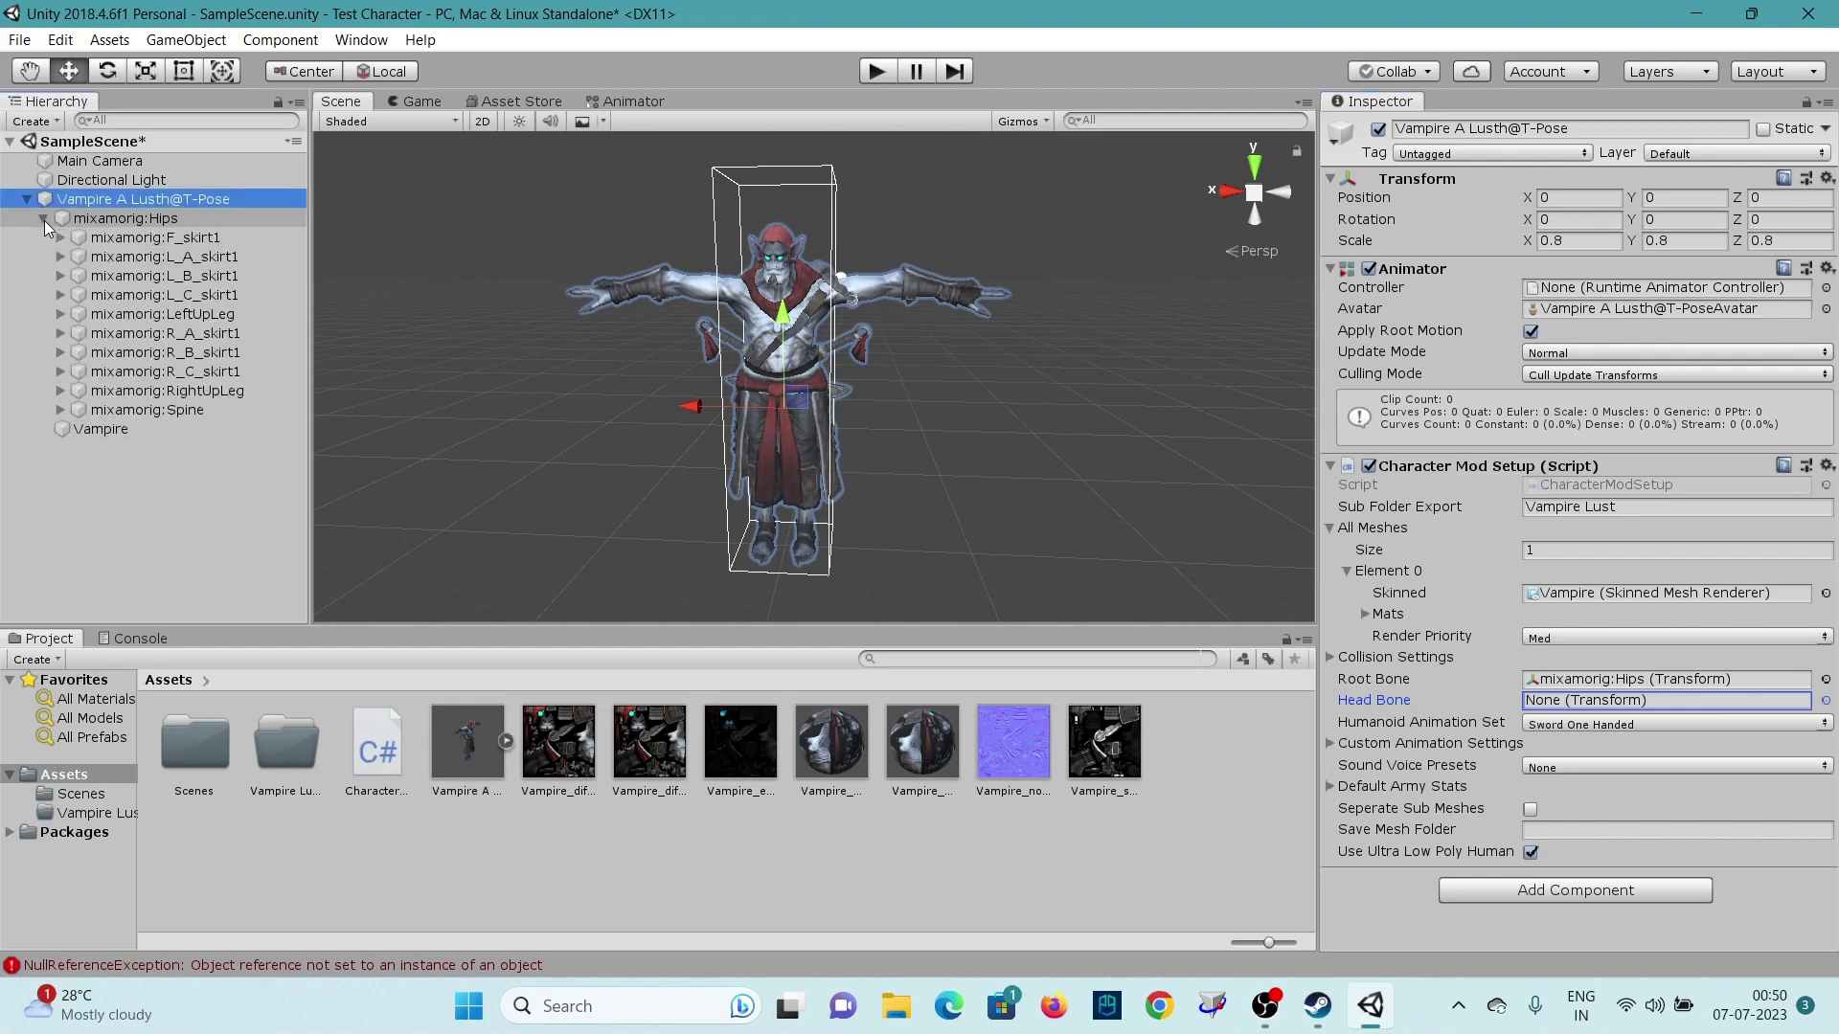
left_click(44, 219)
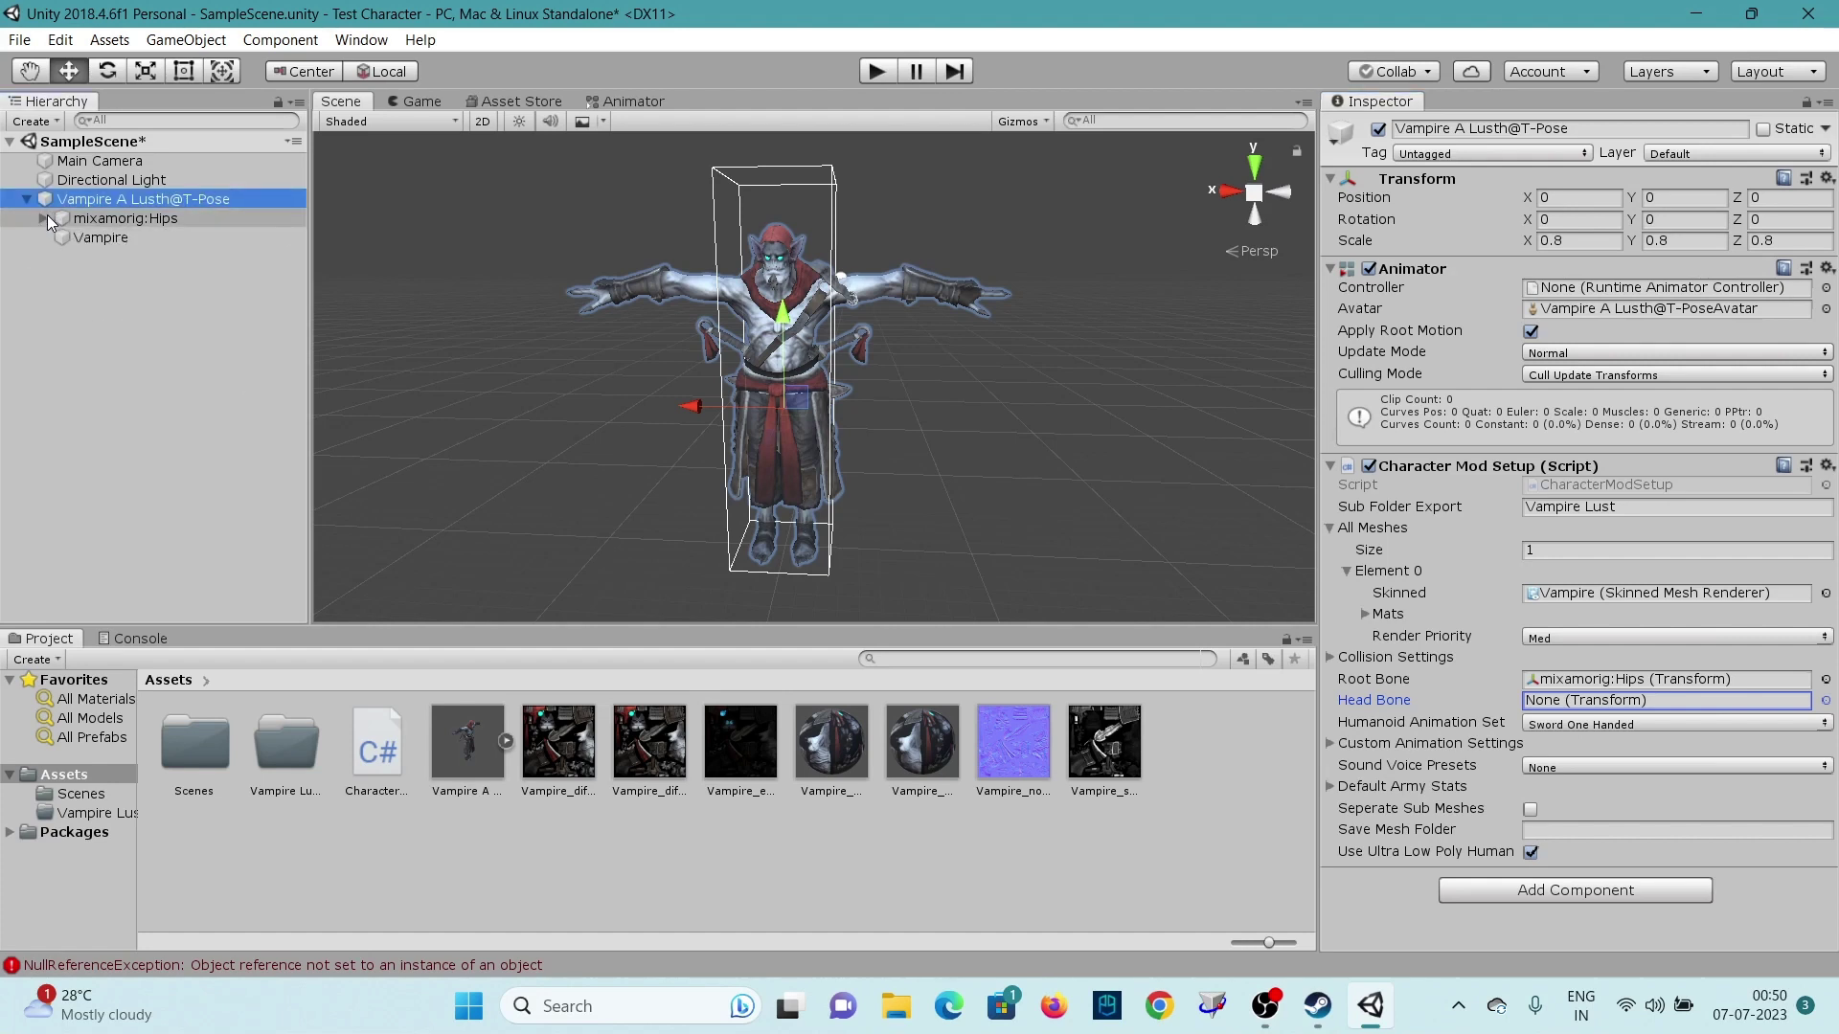
left_click(44, 219)
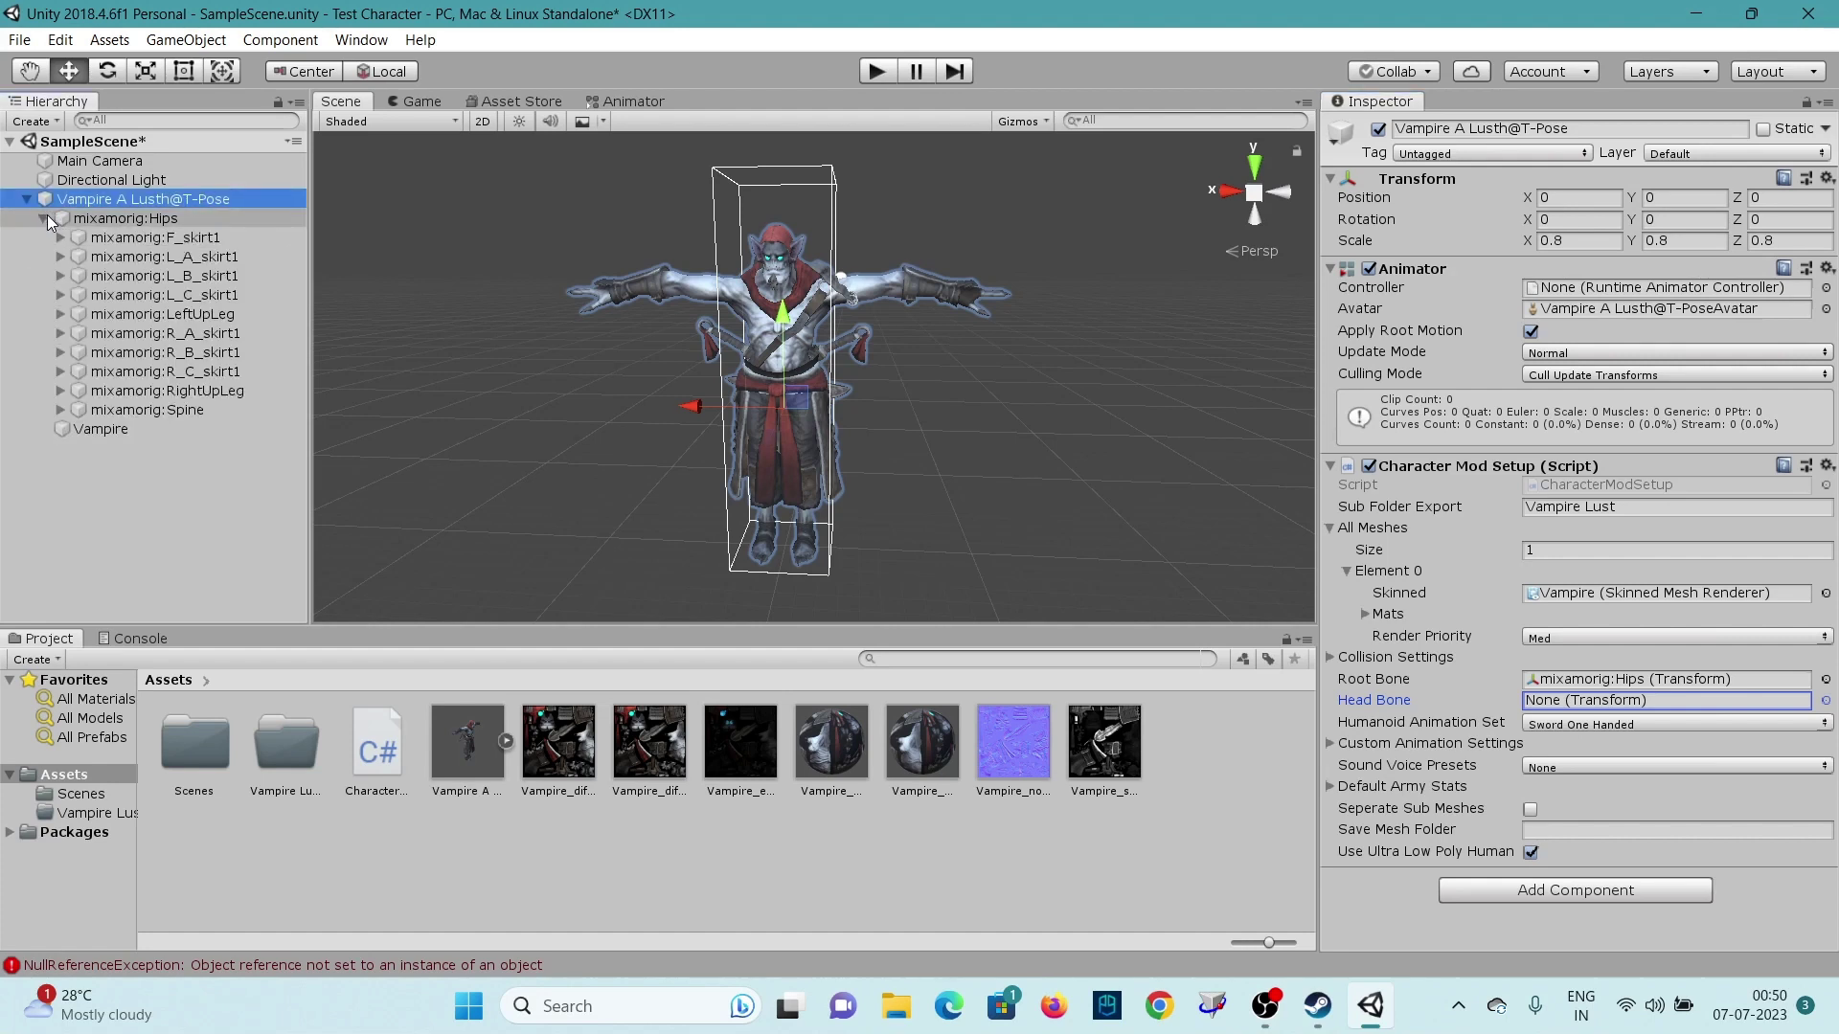
left_click(60, 410)
left_click(76, 428)
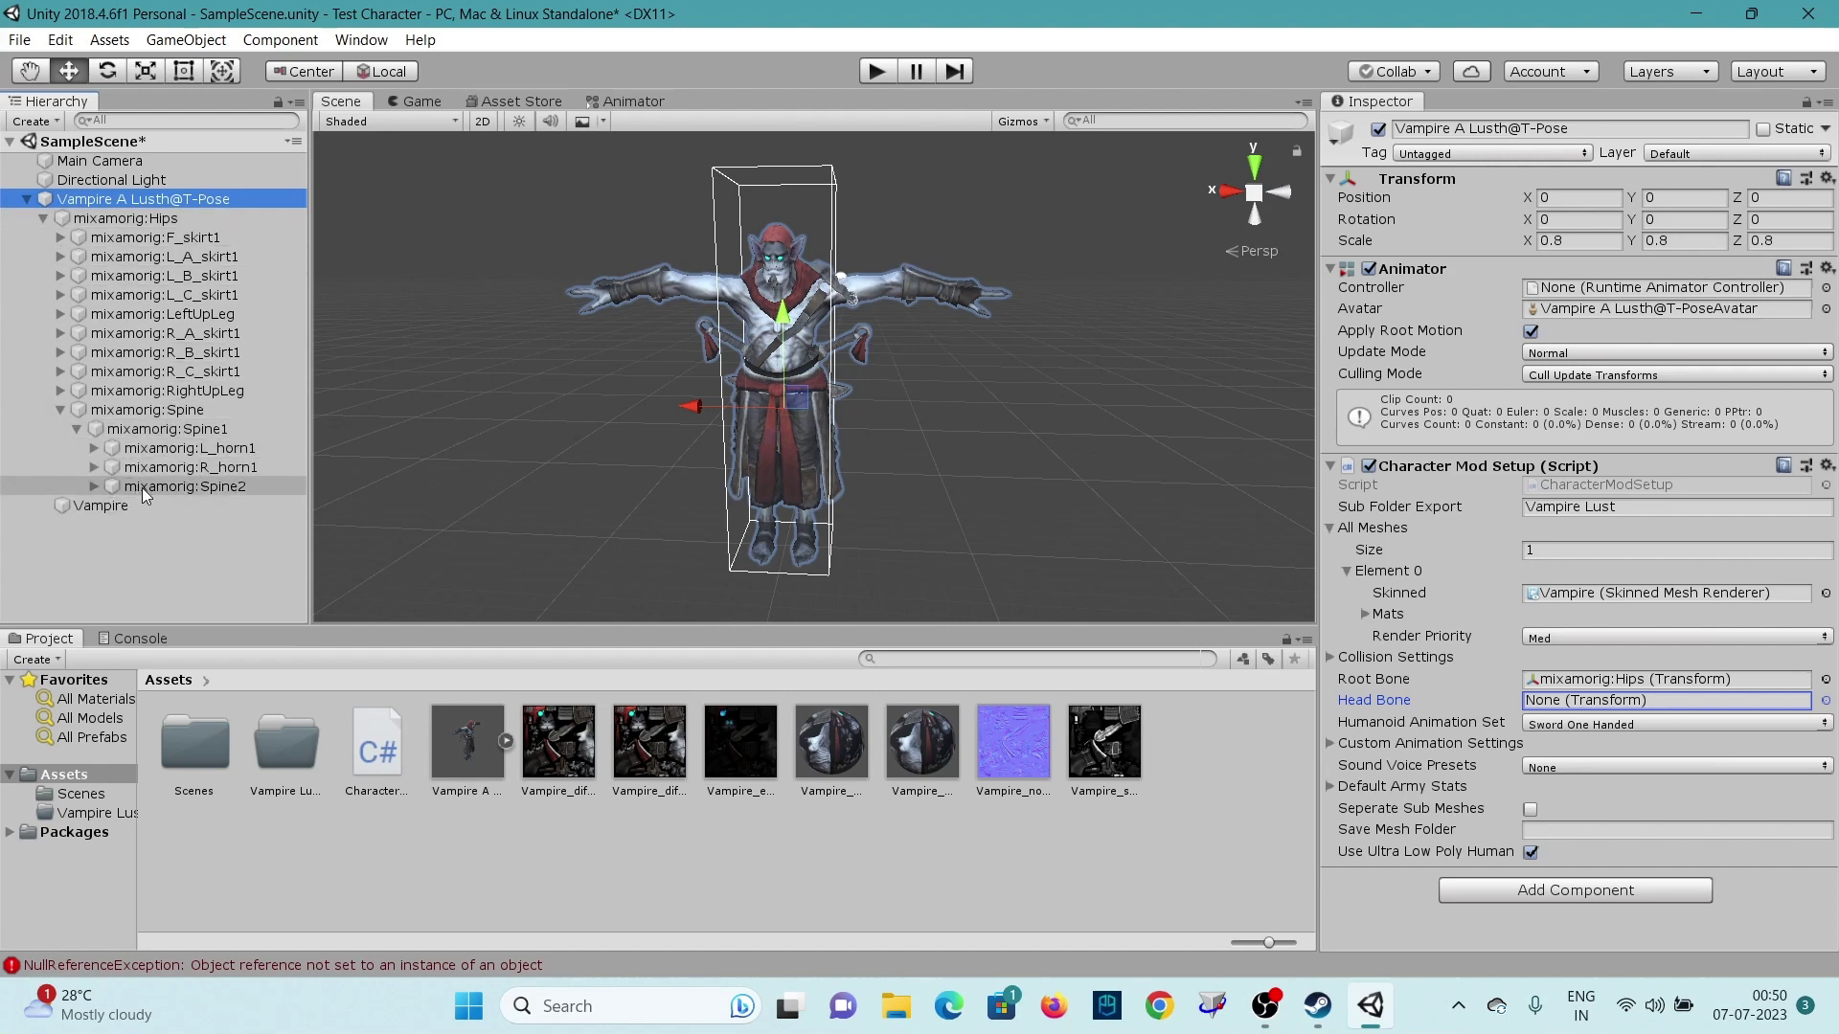
left_click(93, 487)
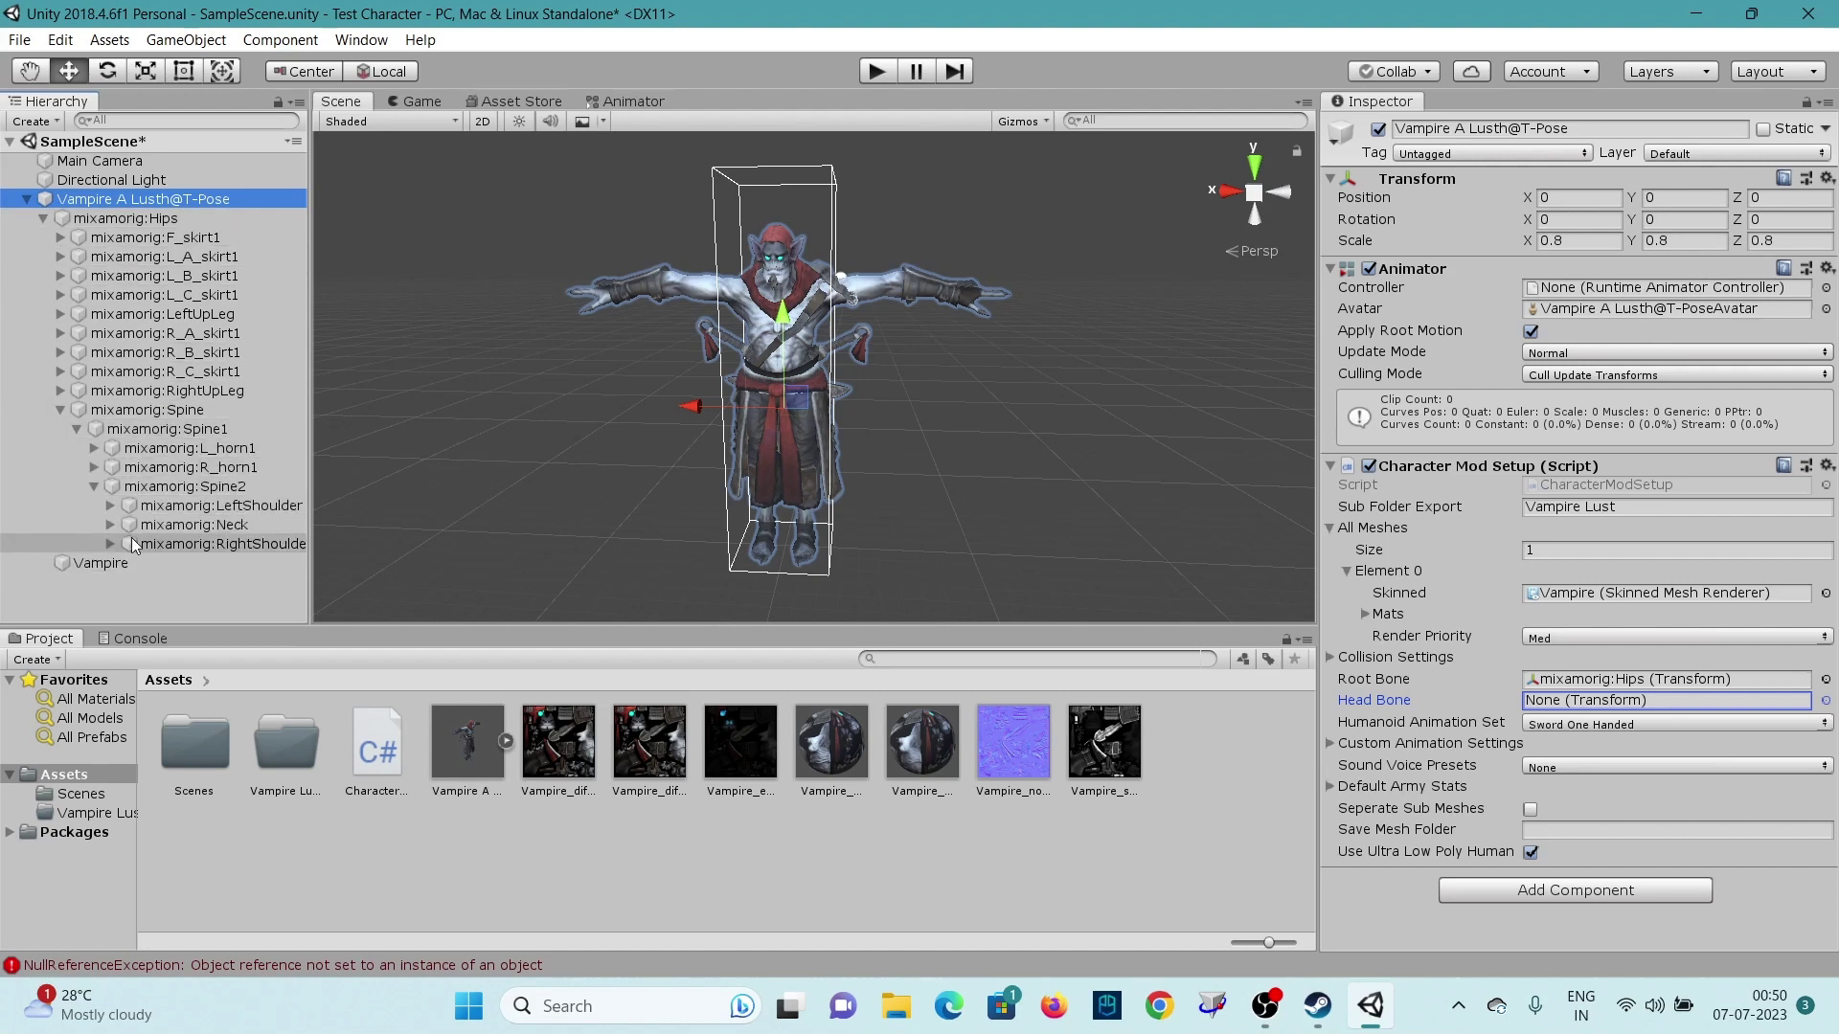
left_click(111, 525)
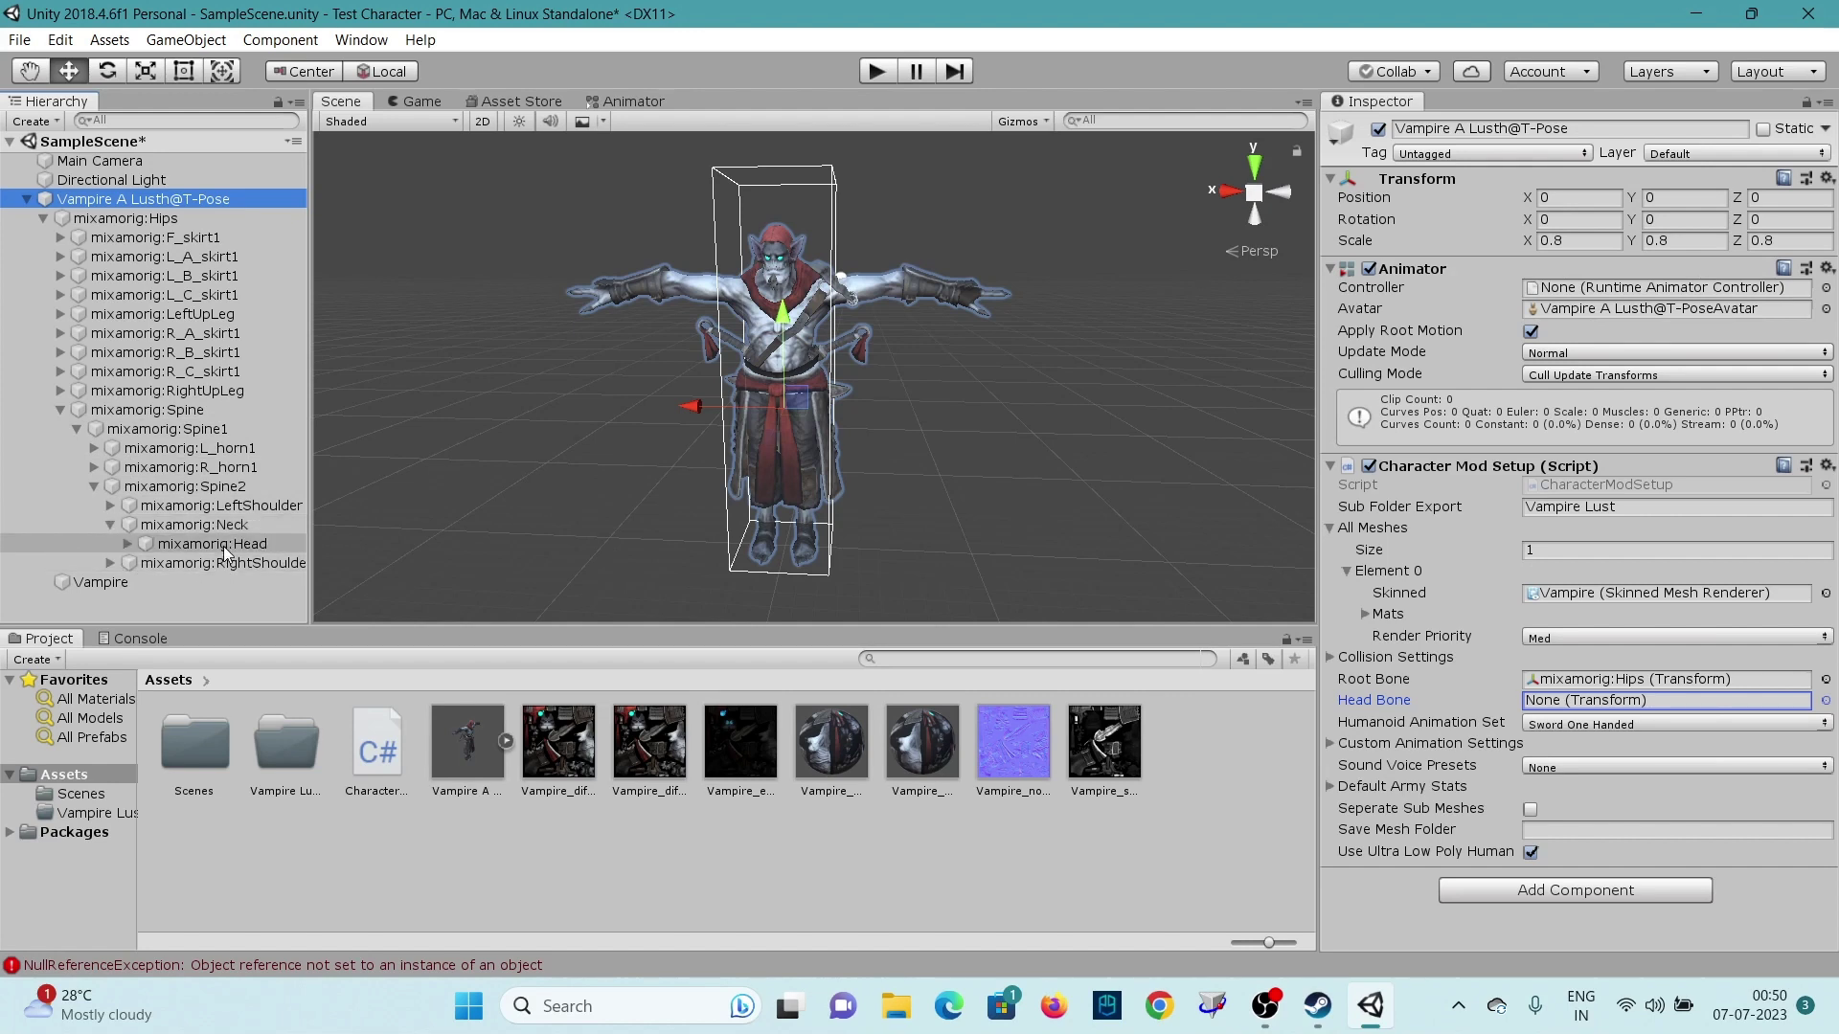
left_click_drag(222, 546, 1578, 716)
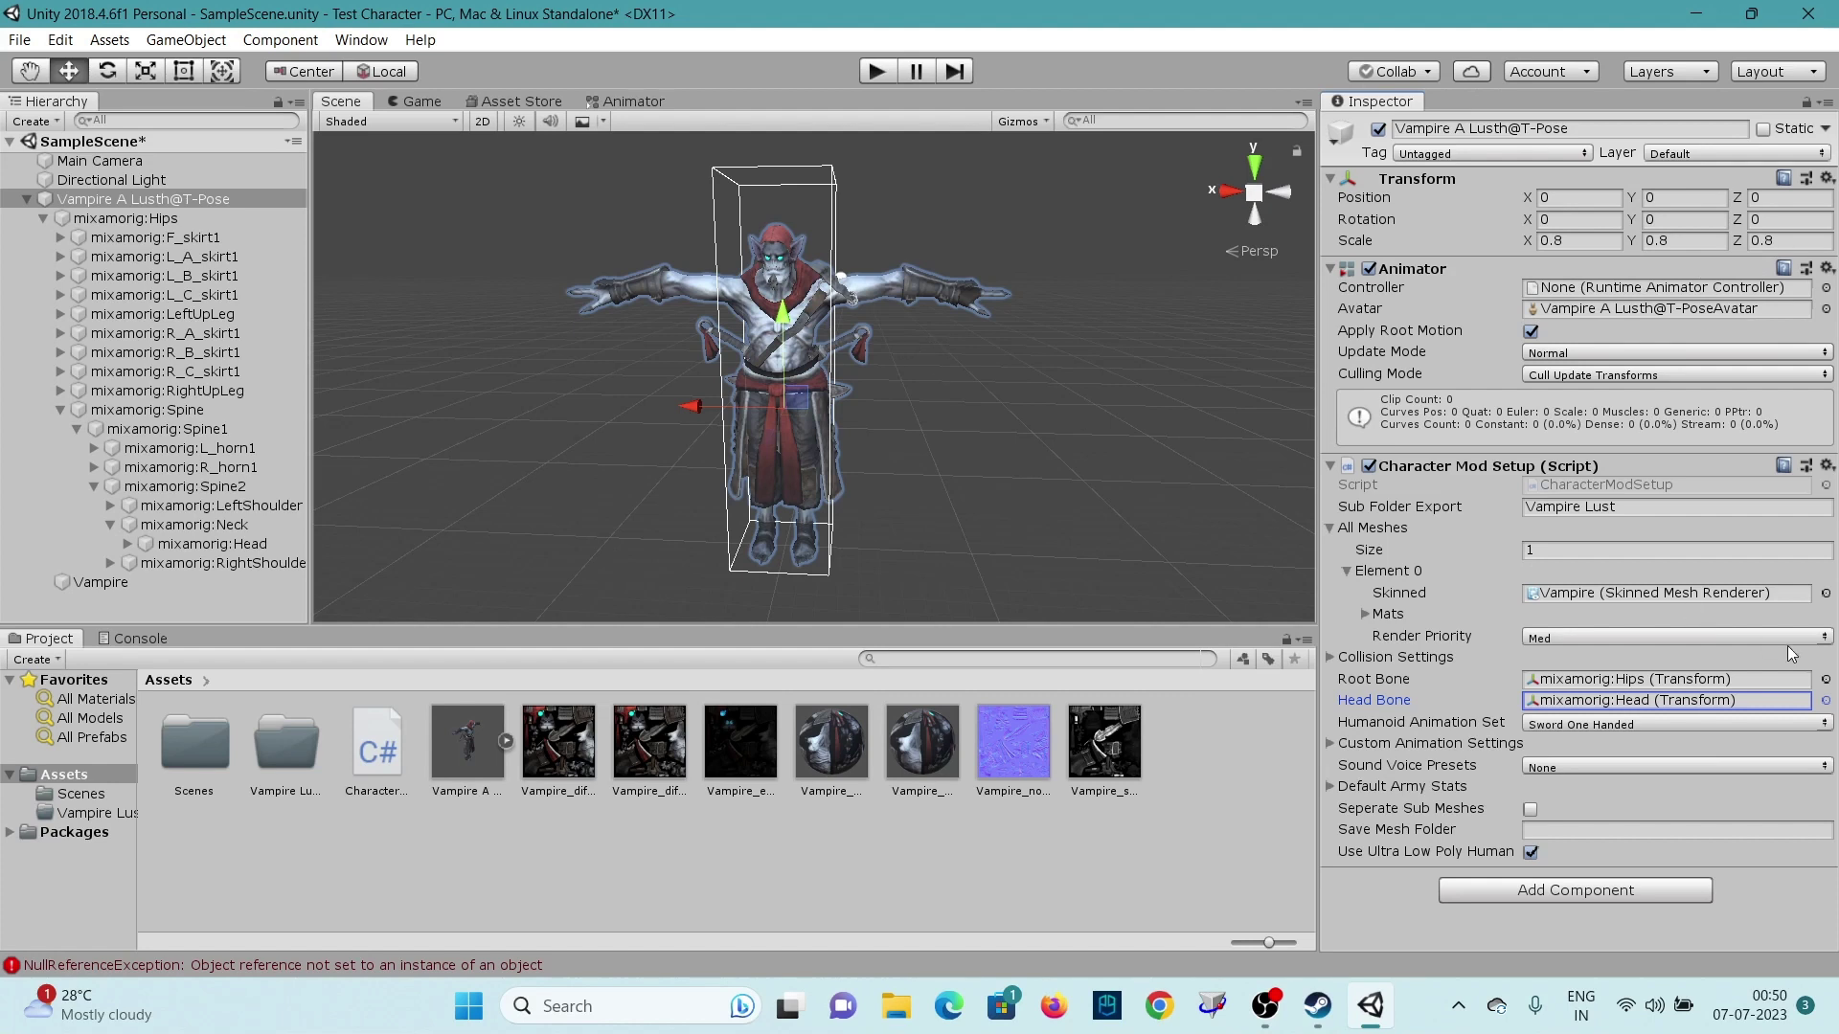
Step: Set the Humanoid Animation Set to Karate and the Sound Voice Presets to Troll in Character Mod Setup
left_click(1708, 720)
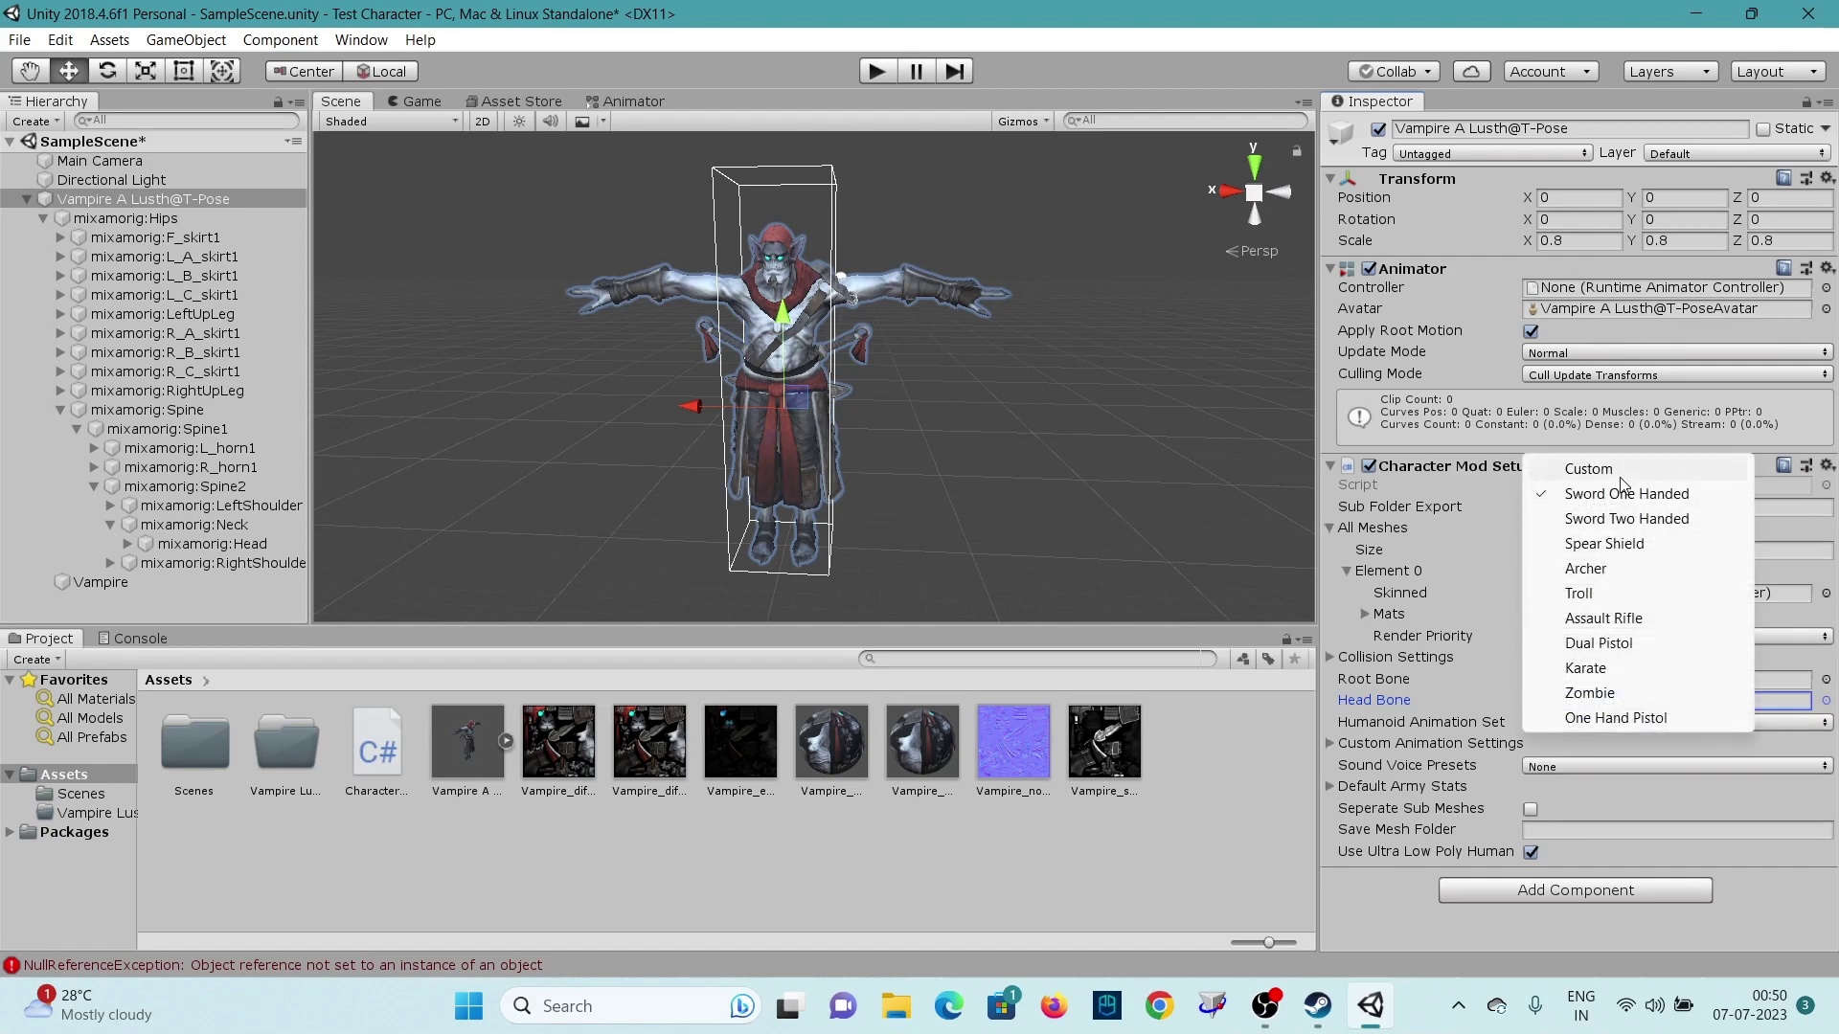
left_click(1589, 668)
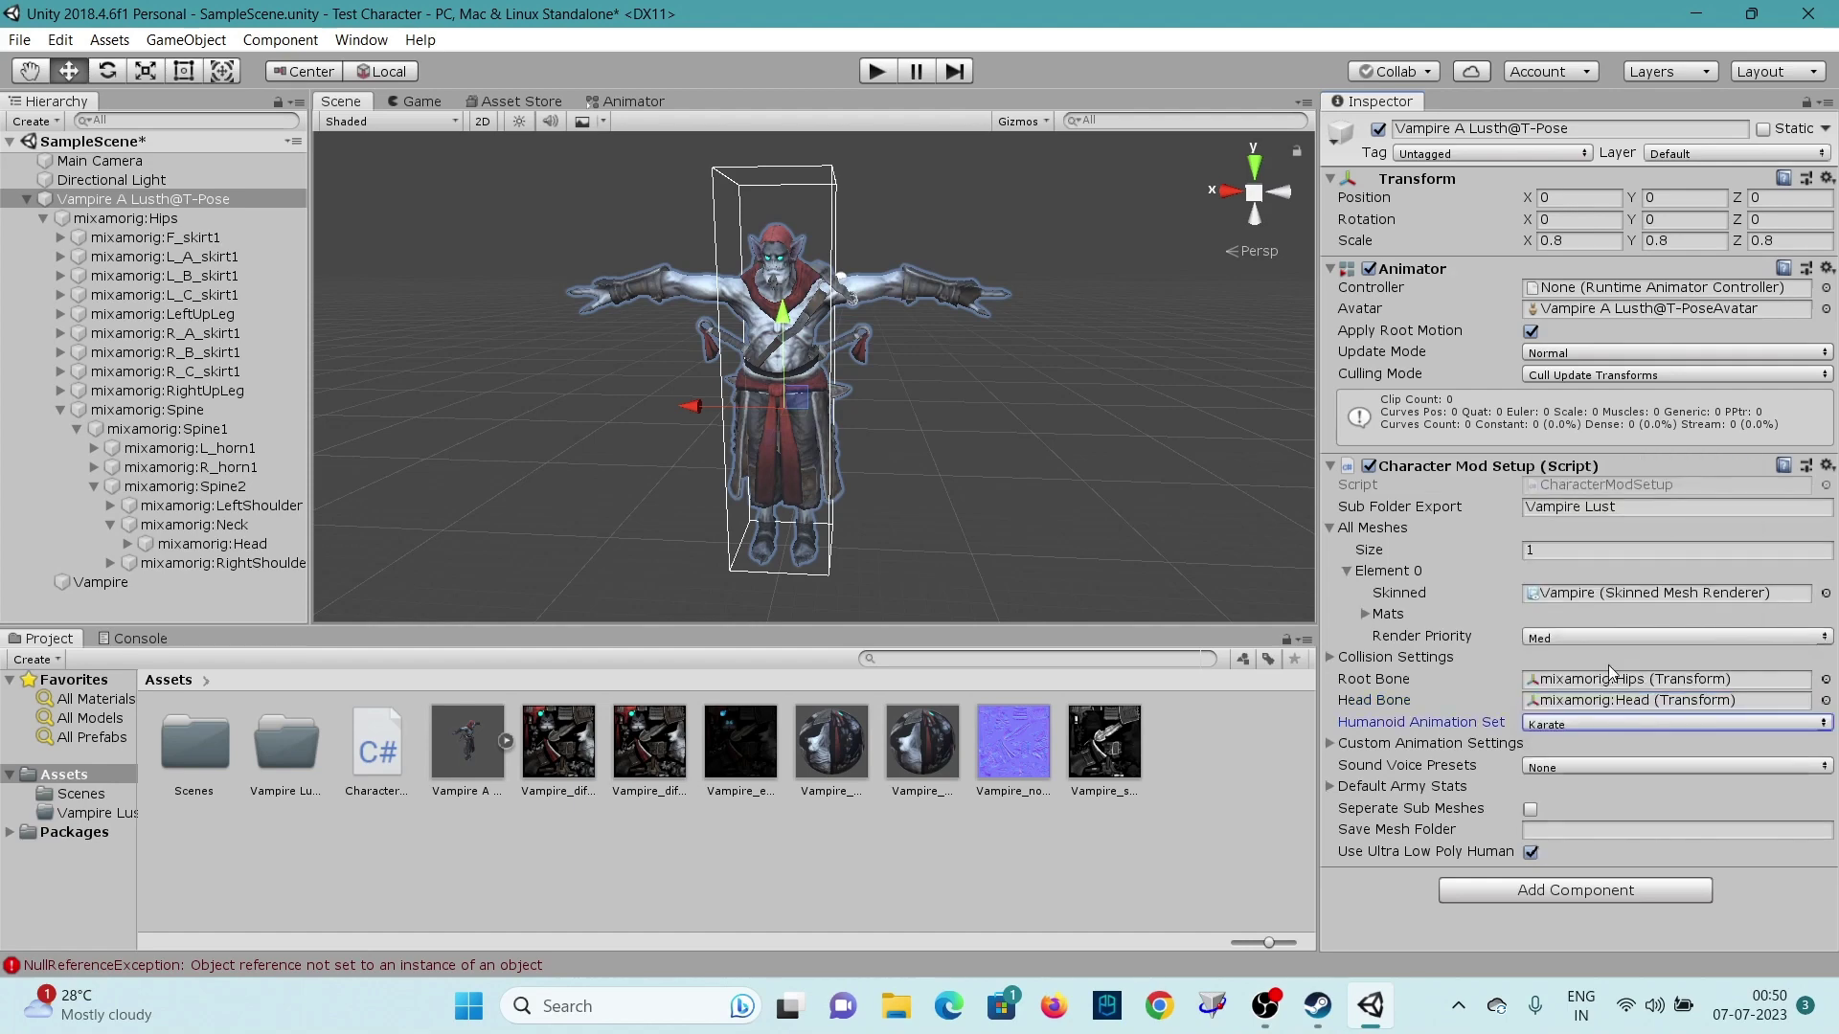
left_click(1548, 764)
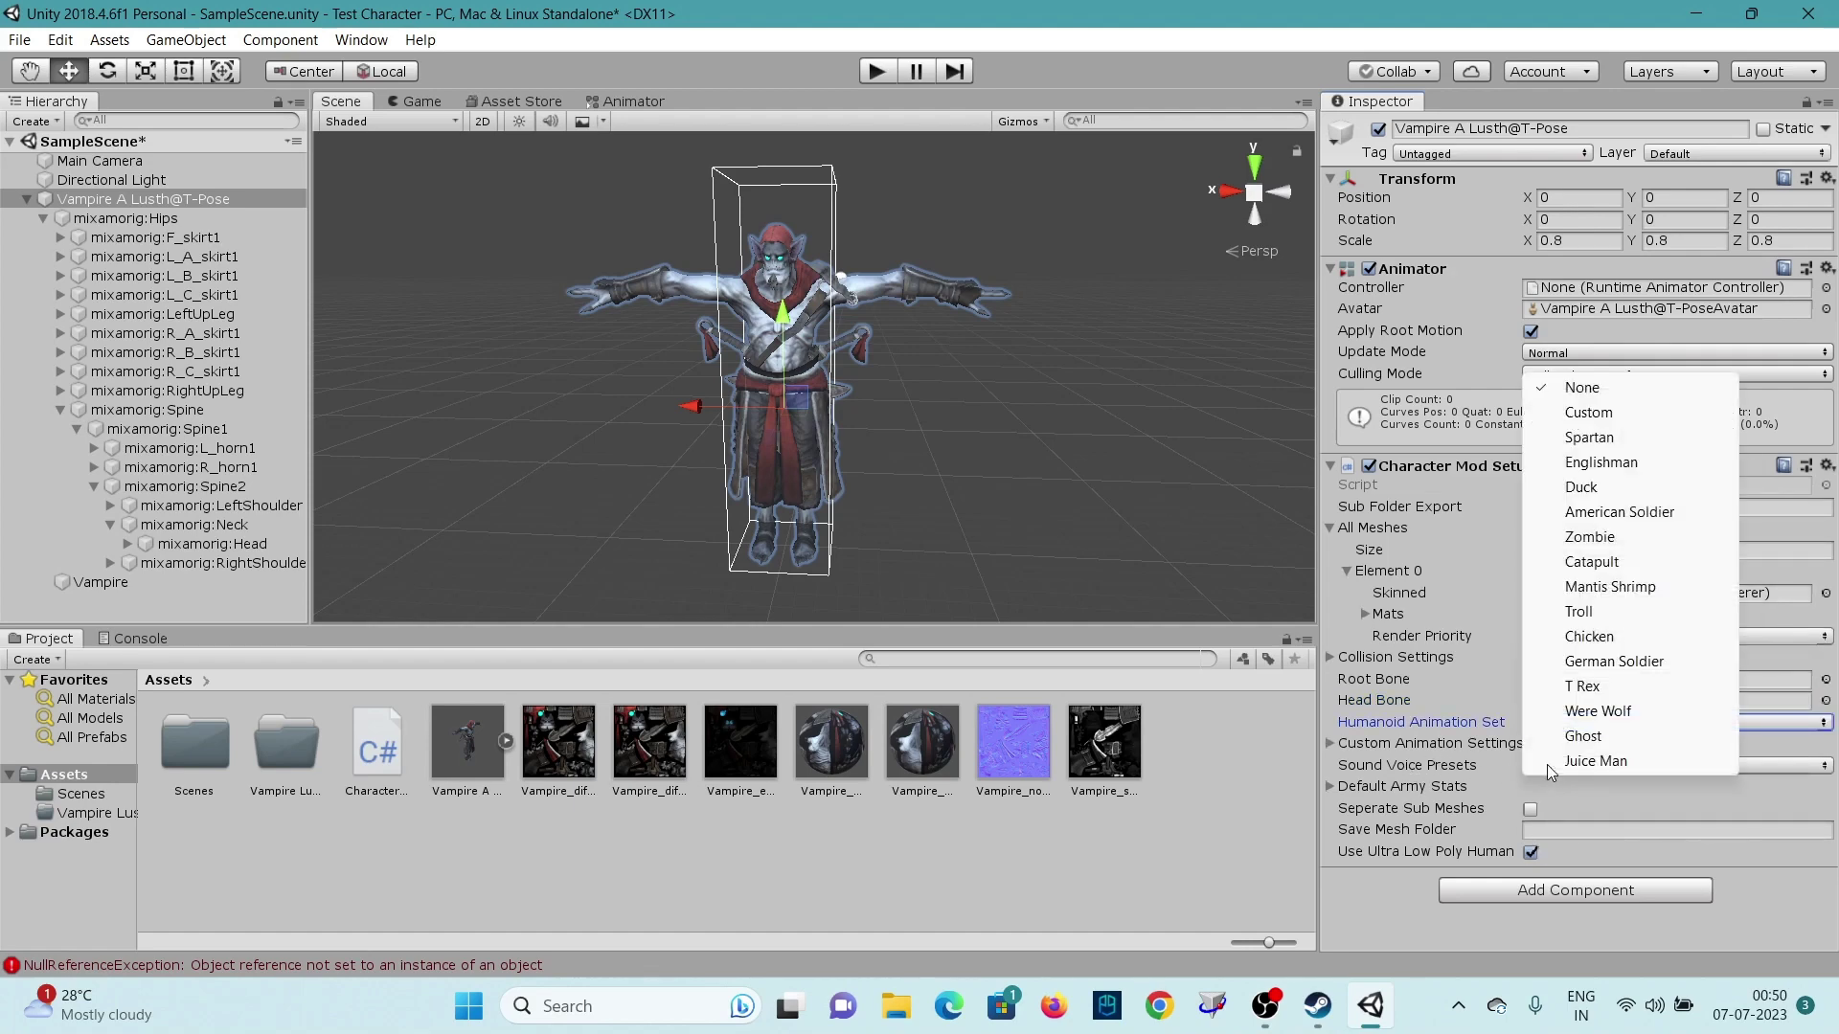
left_click(1628, 616)
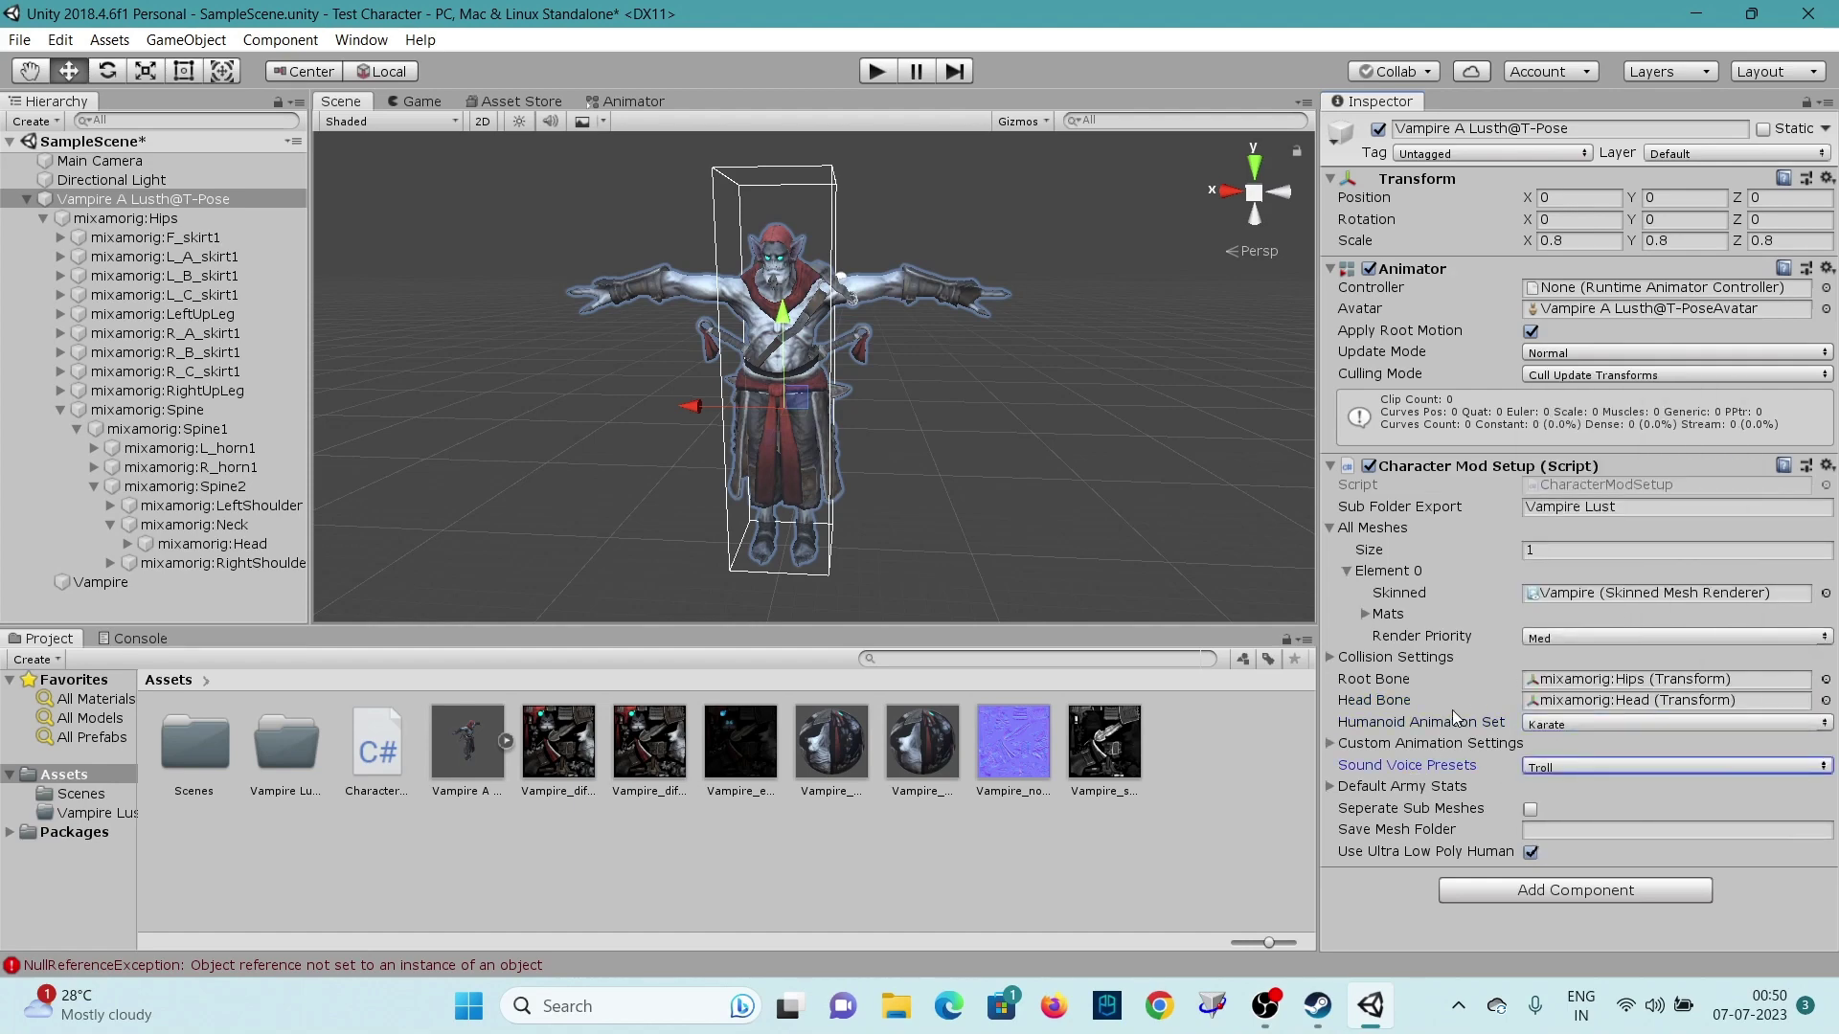
Step: In Default Army Stats, set Health to 1000 and Damage to 200, and collapse the section
left_click(1331, 787)
scroll(1461, 699, "down", 5)
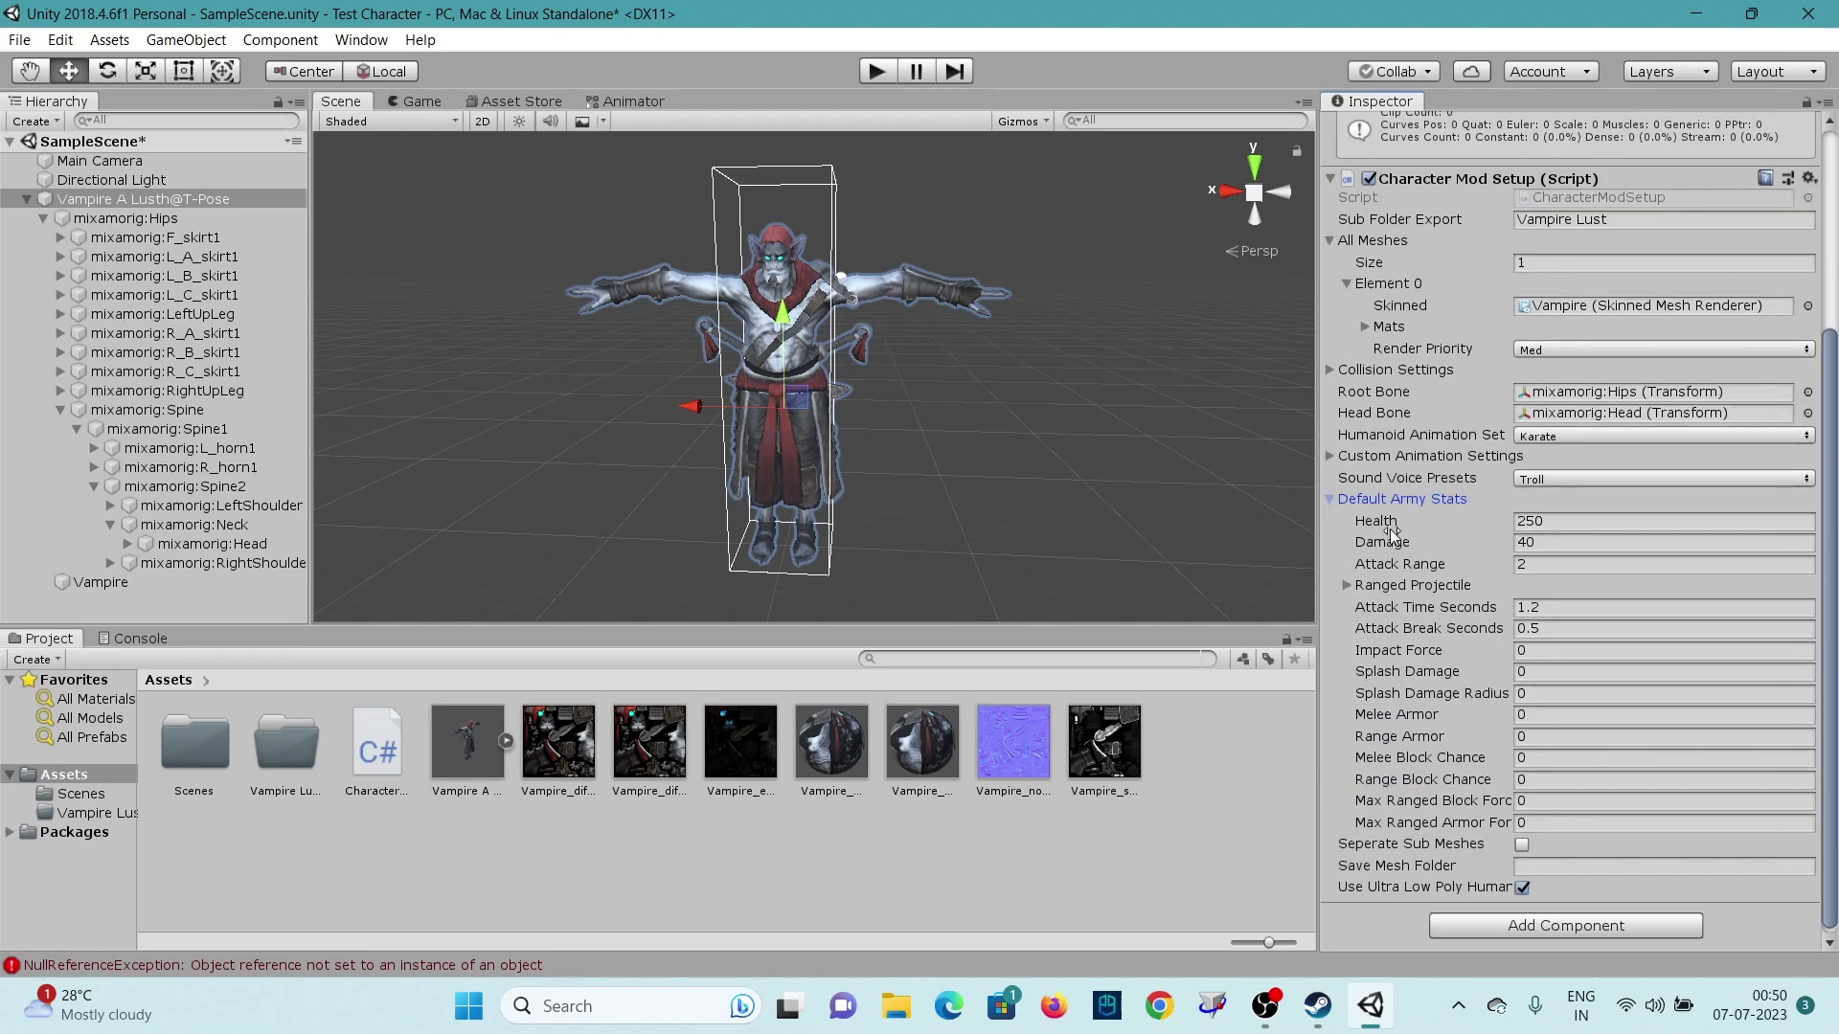
left_click(1608, 521)
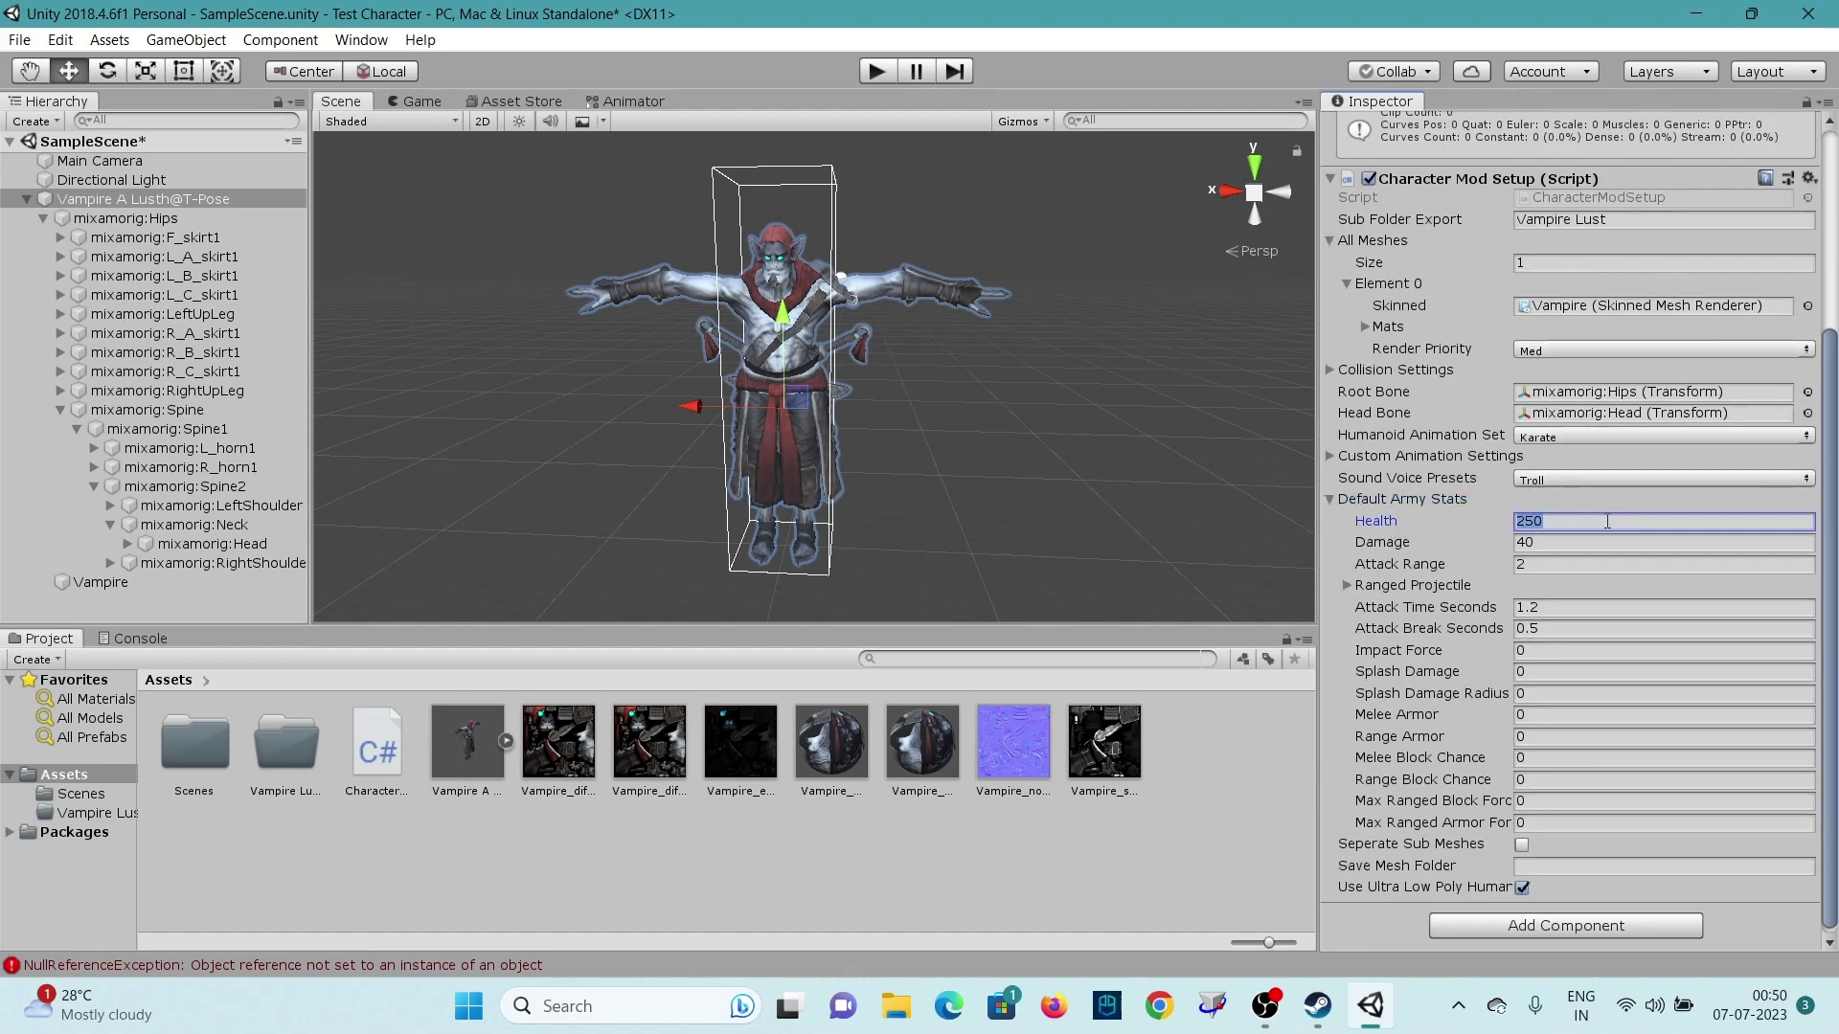
type("1000")
left_click(1599, 544)
key("BackSpace")
key("BackSpace")
type("200")
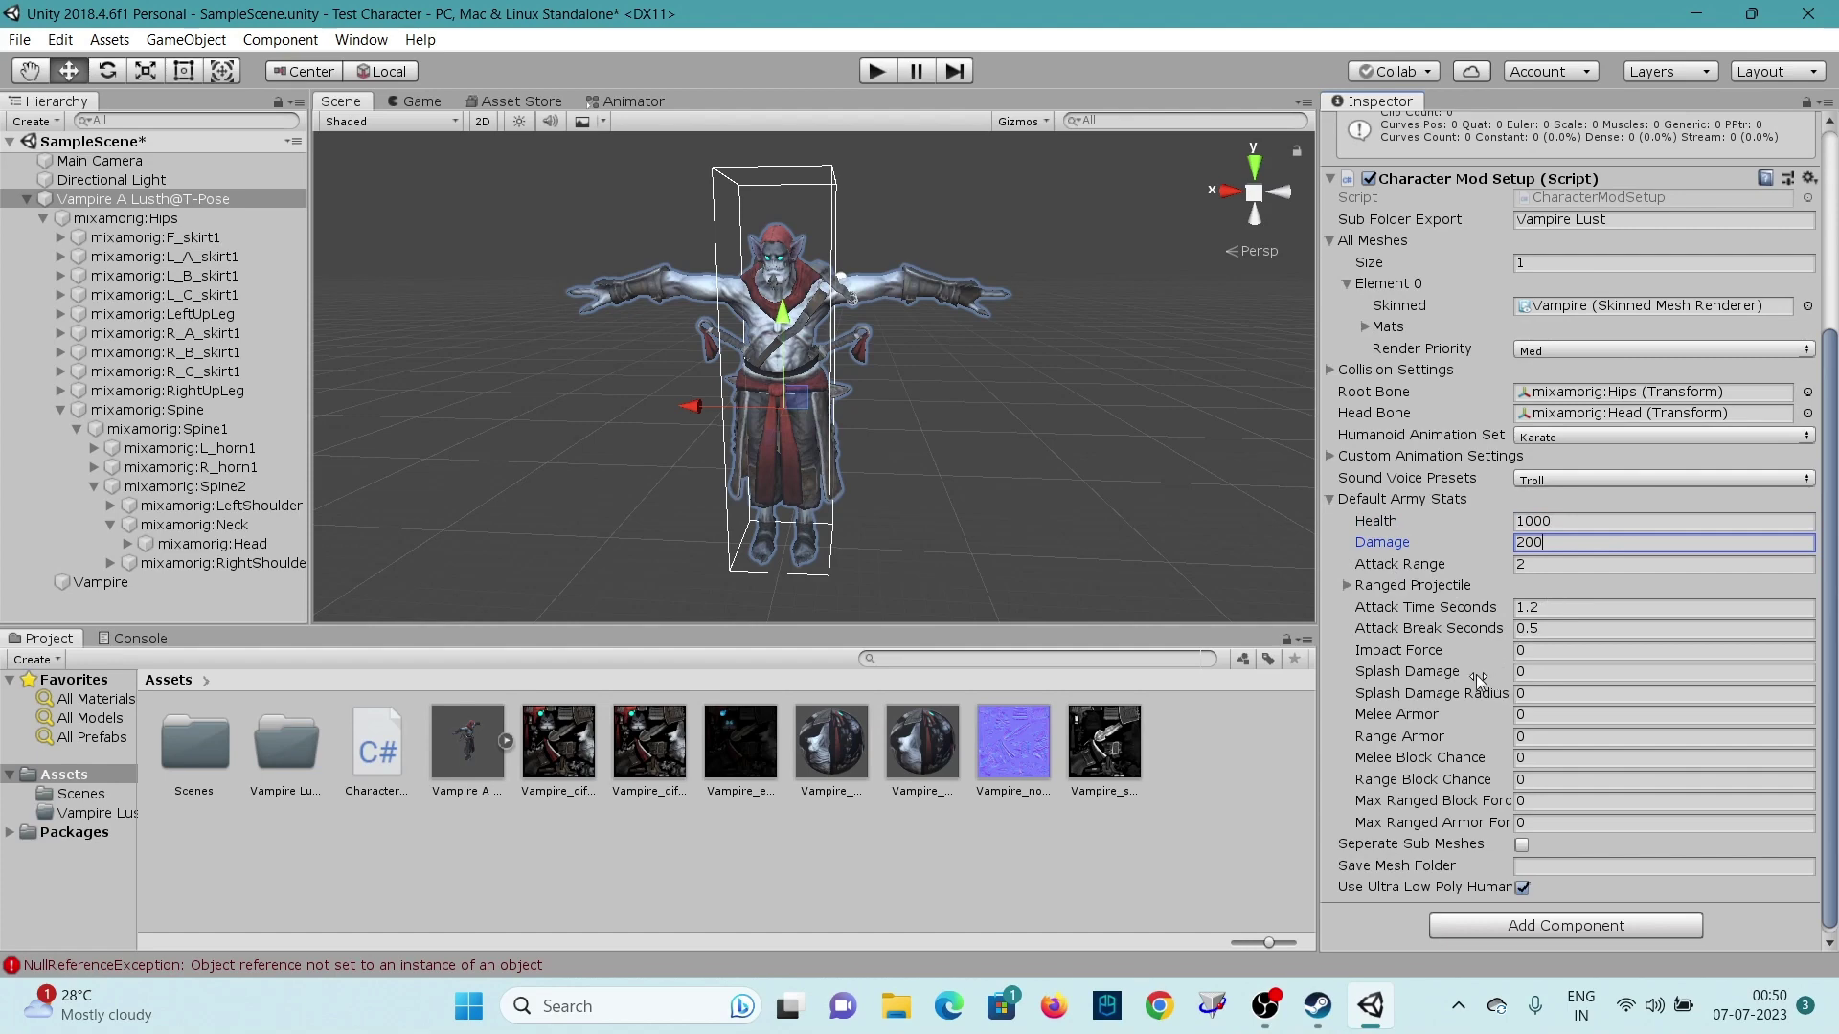
left_click(1331, 501)
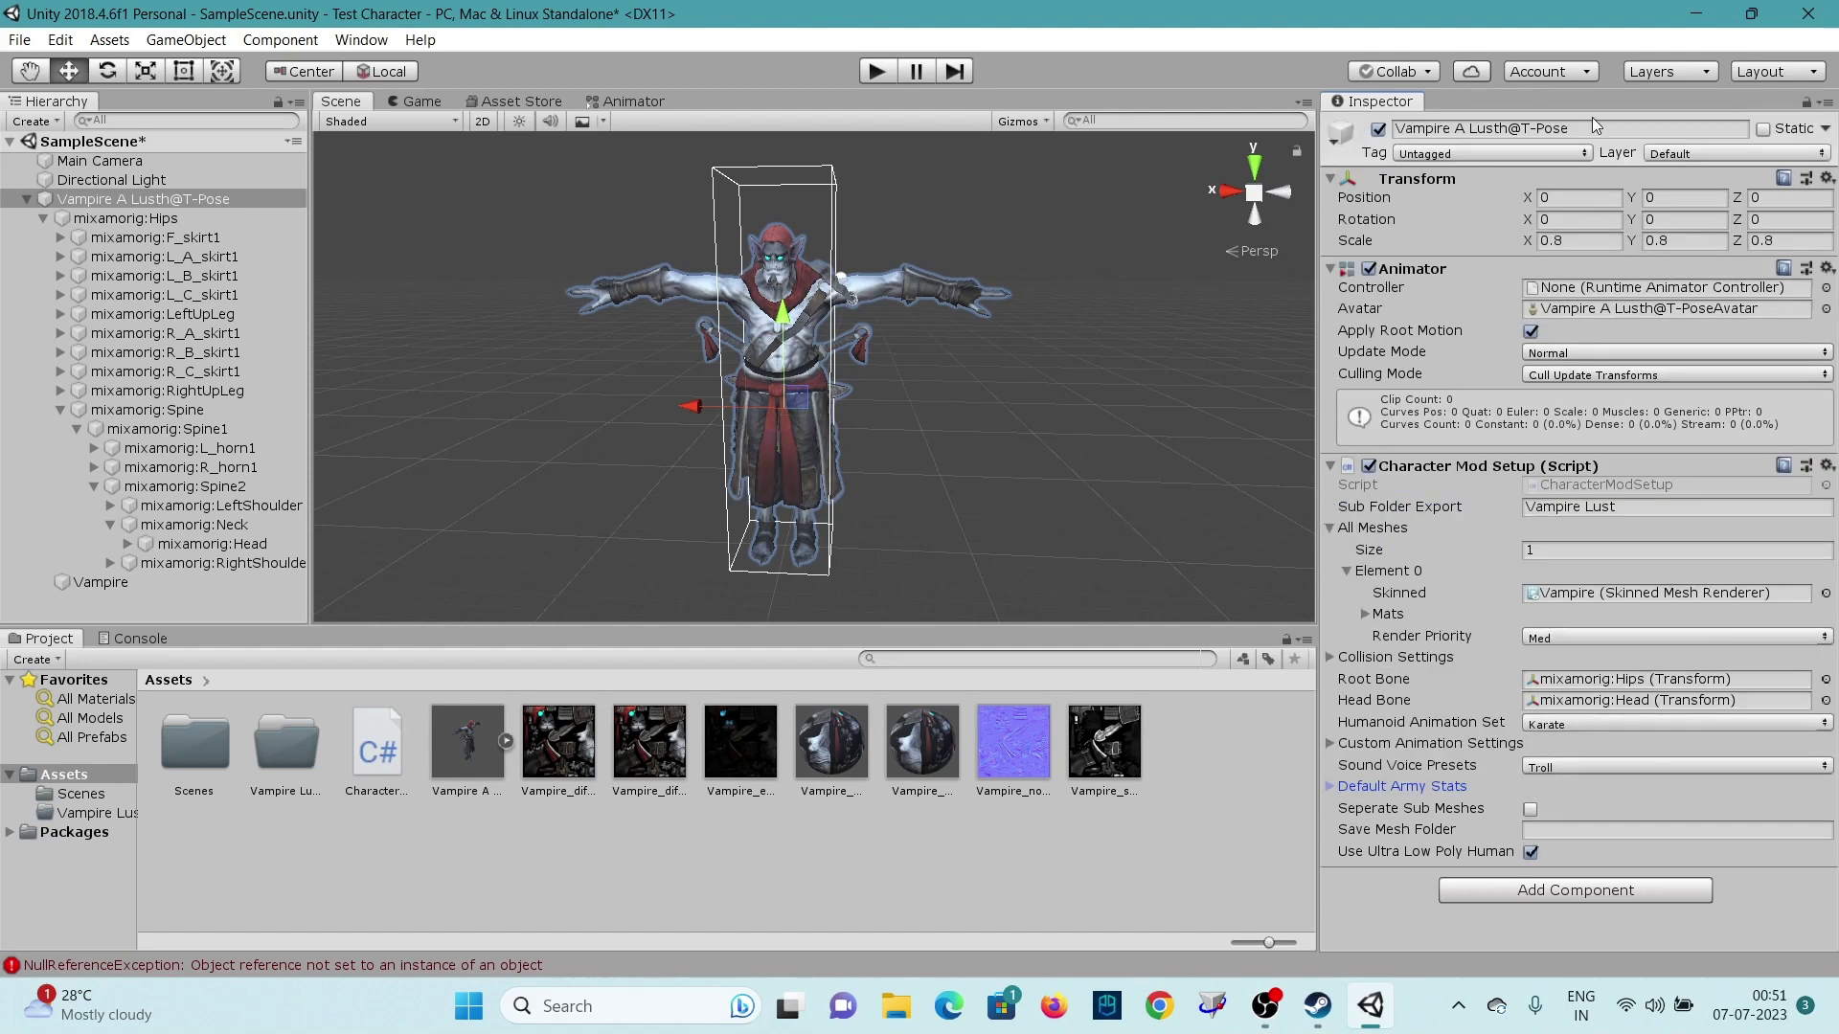
Step: Rename the vampire root object as Vampire Lust and collapse its bone hierarchy
left_click(1585, 132)
type("V")
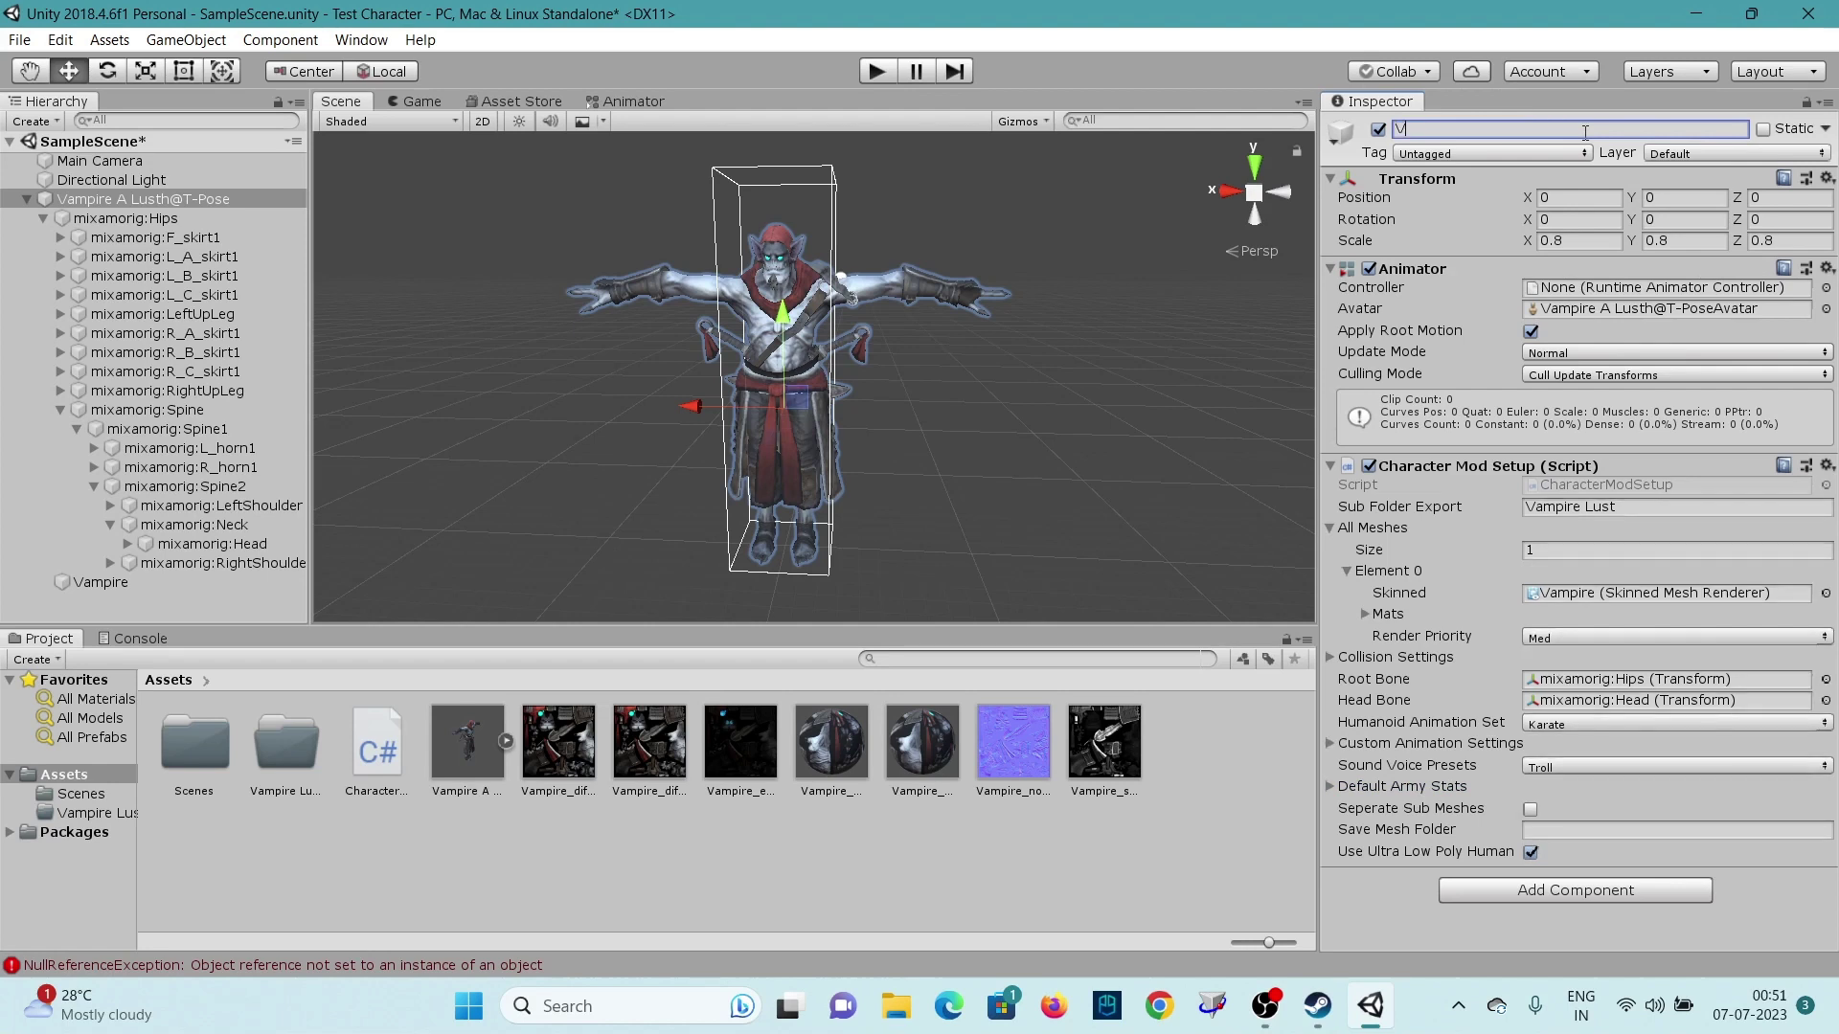
type("ampire Lust")
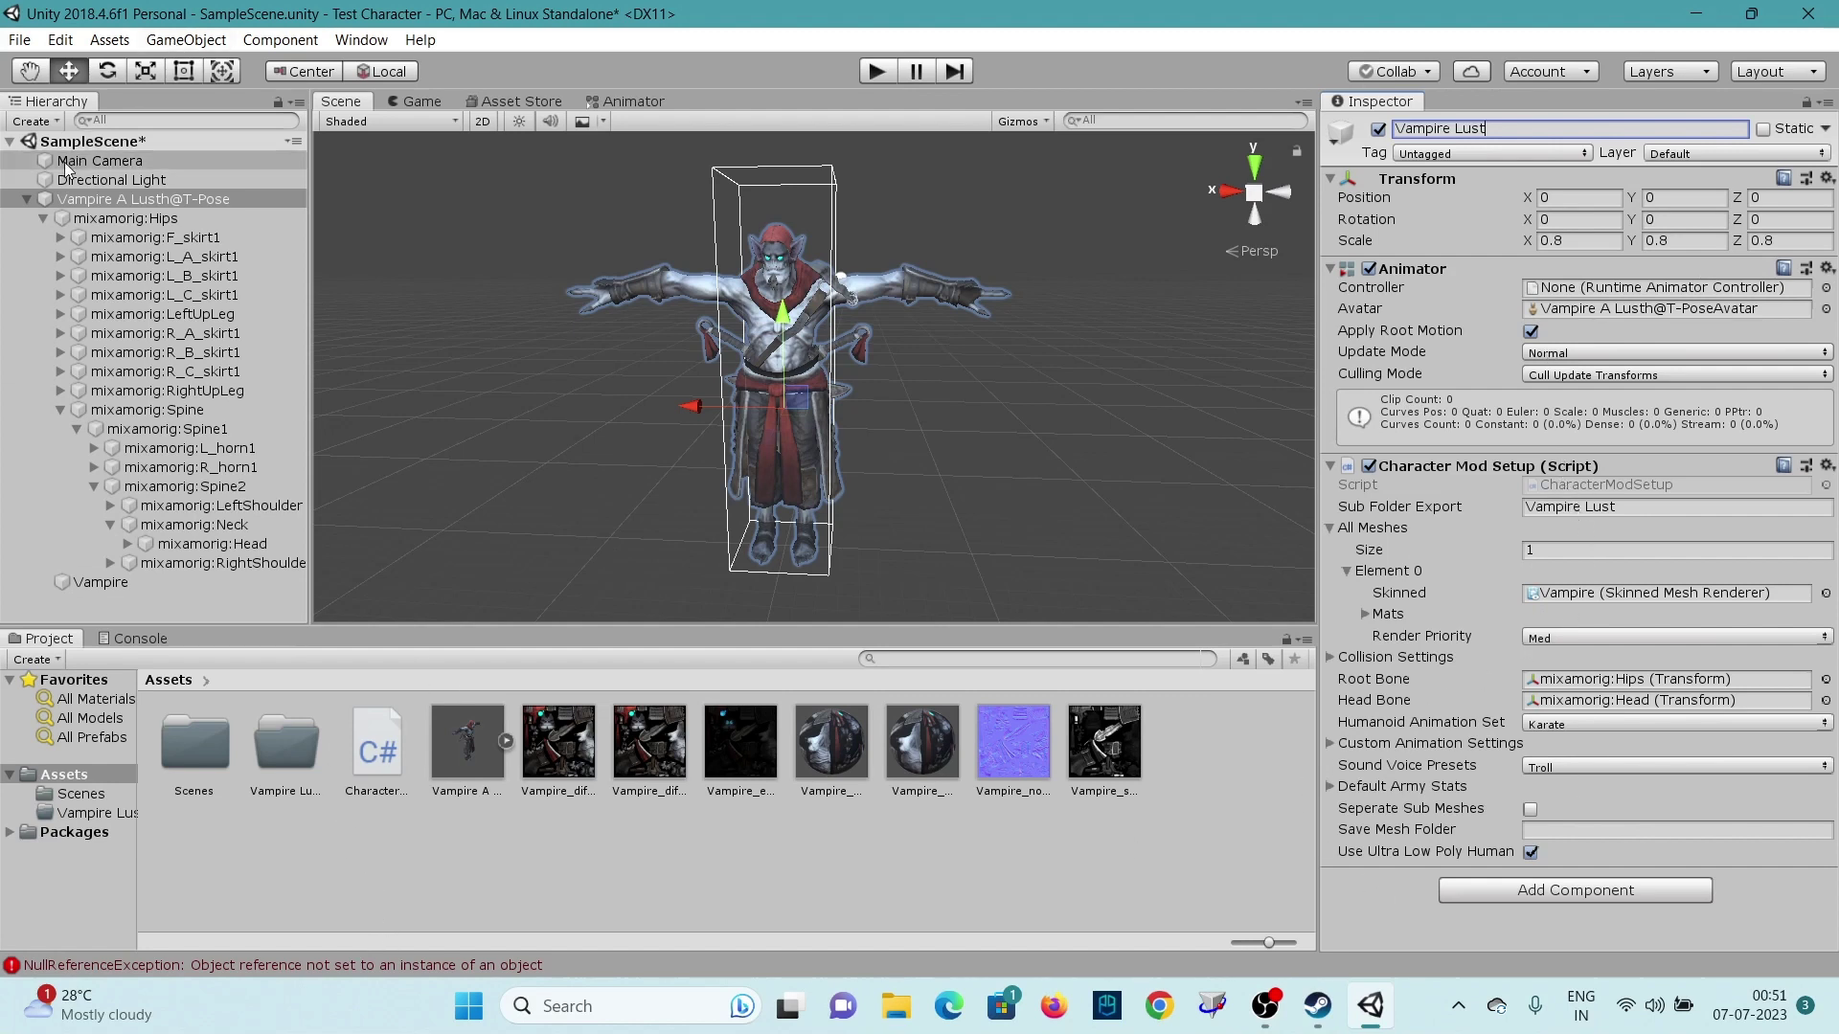
left_click(25, 199)
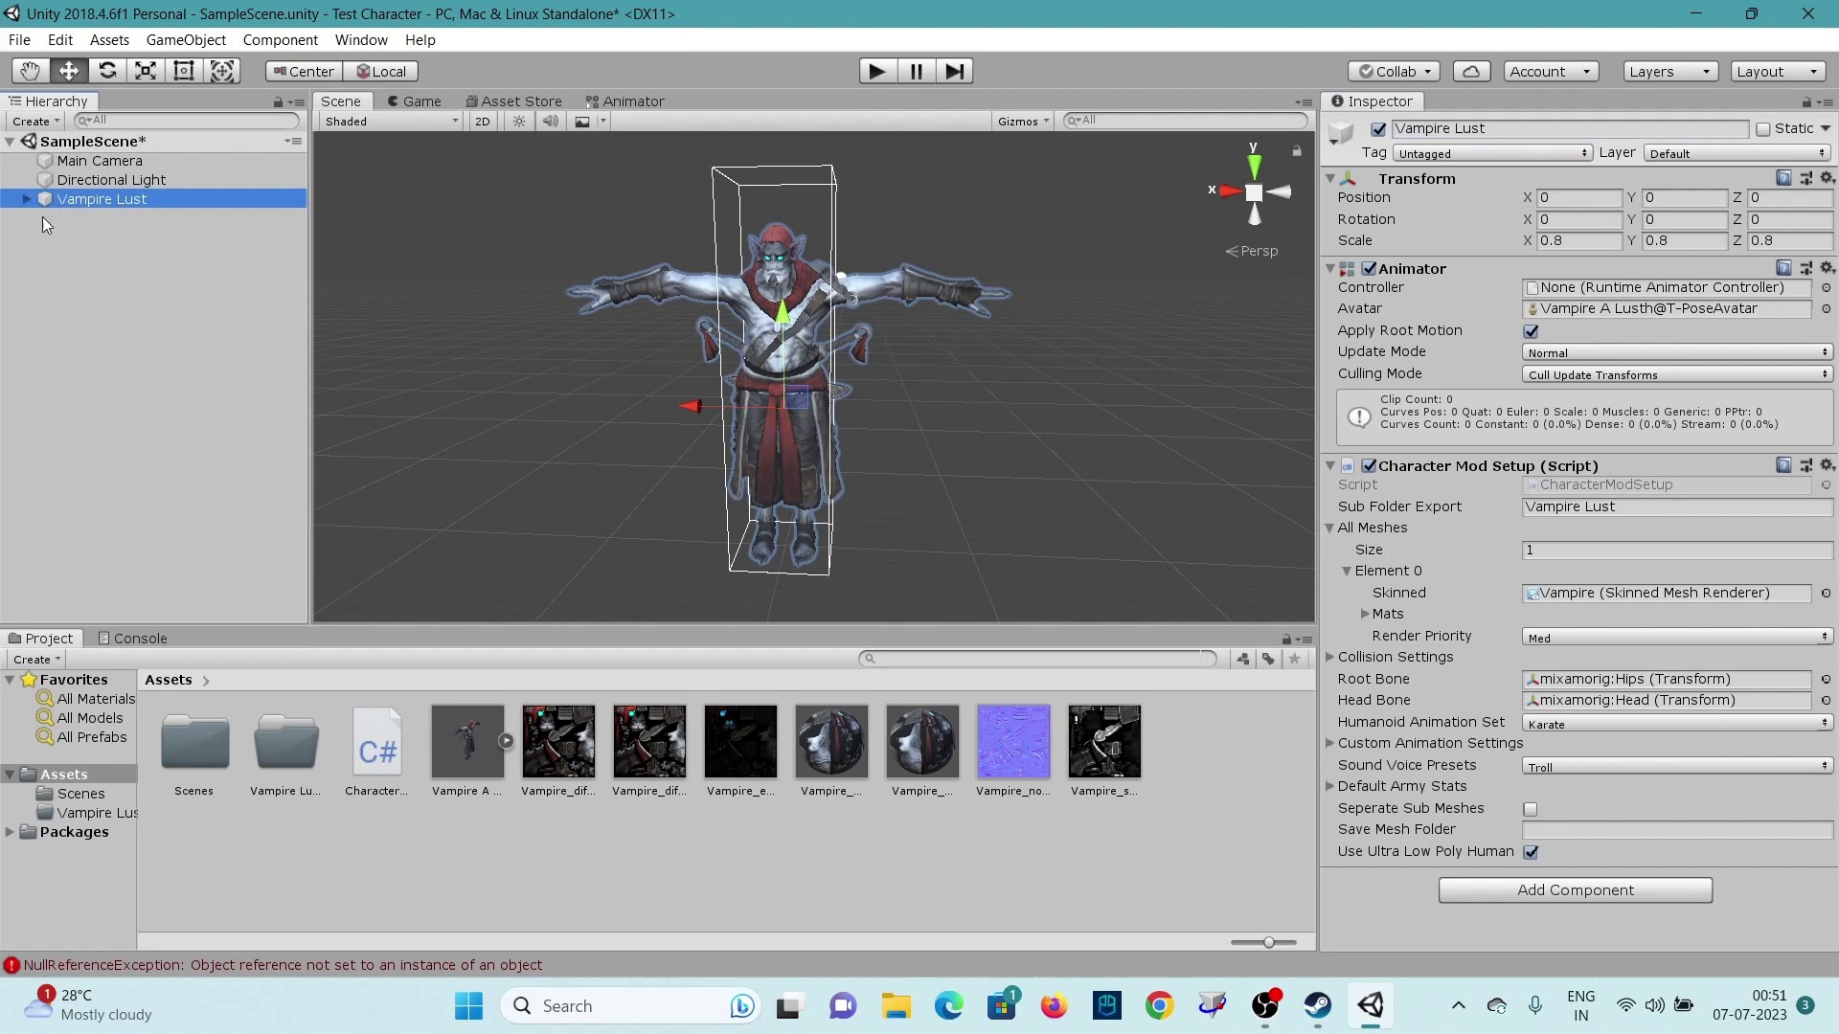
Step: Delete the Directional Light and the Main Camera from the sample scene
left_click(83, 178)
right_click(82, 175)
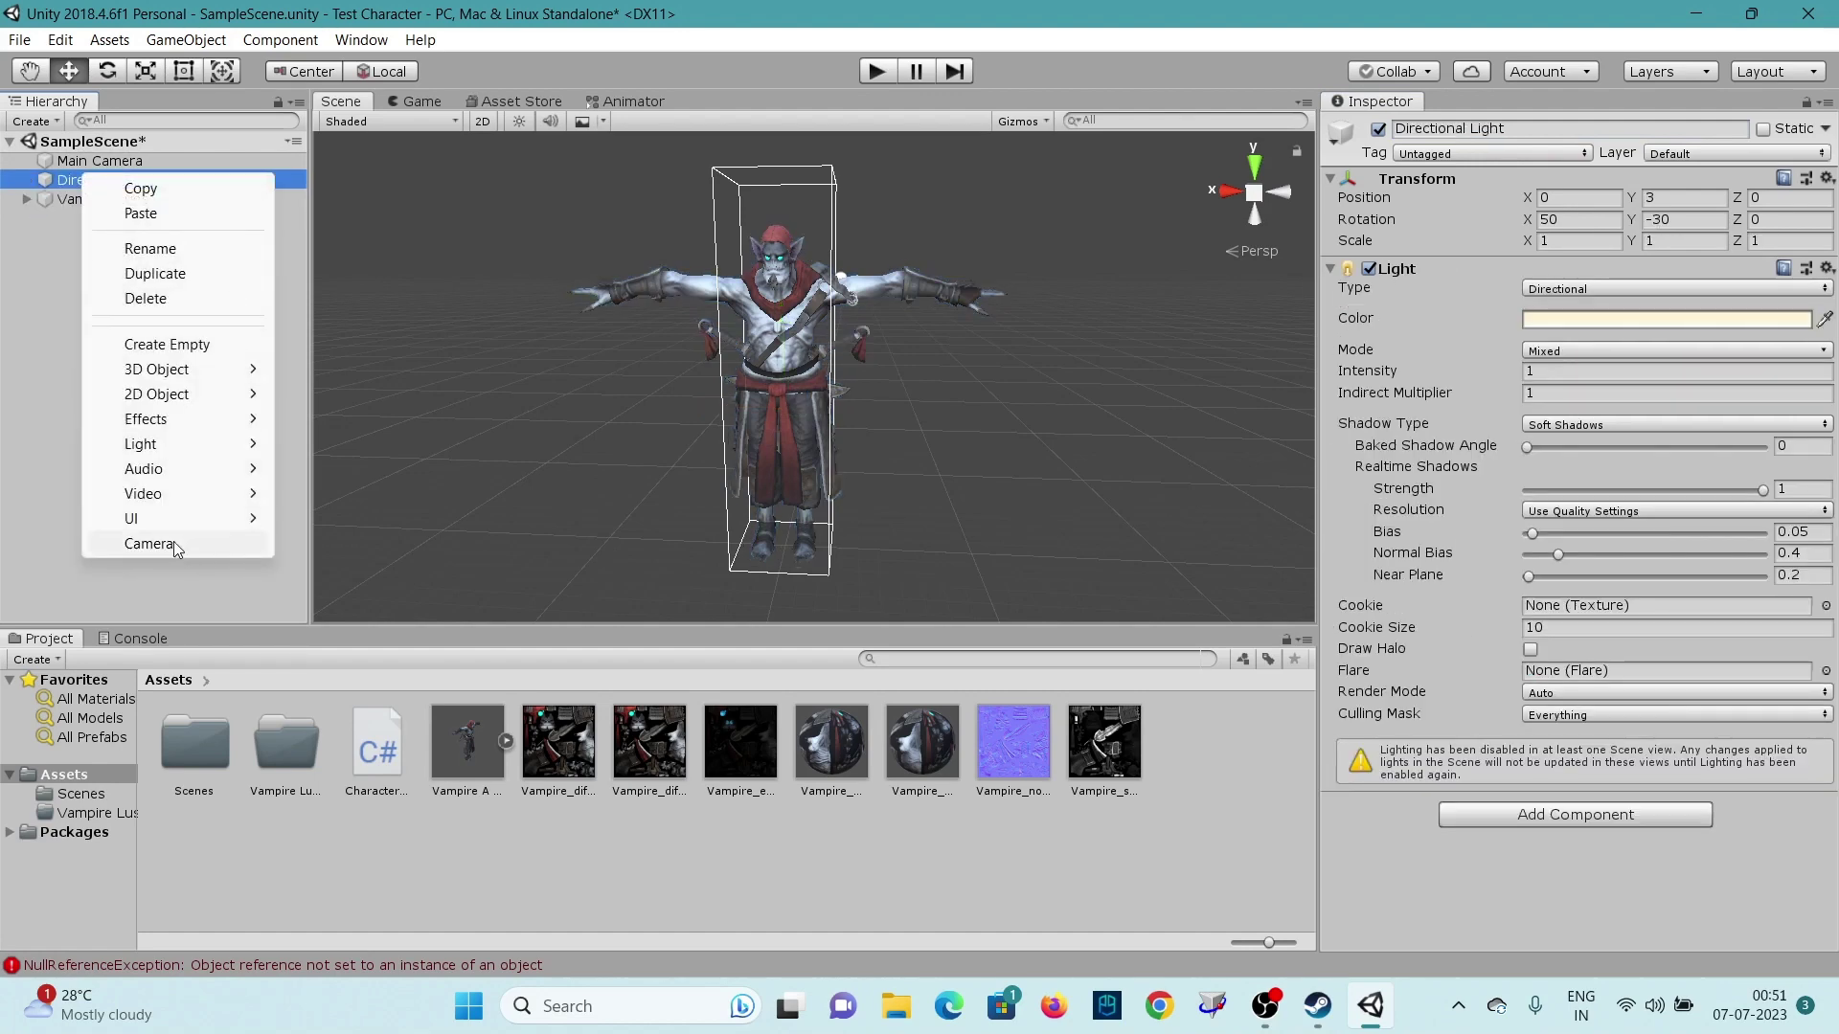
left_click(161, 300)
right_click(111, 156)
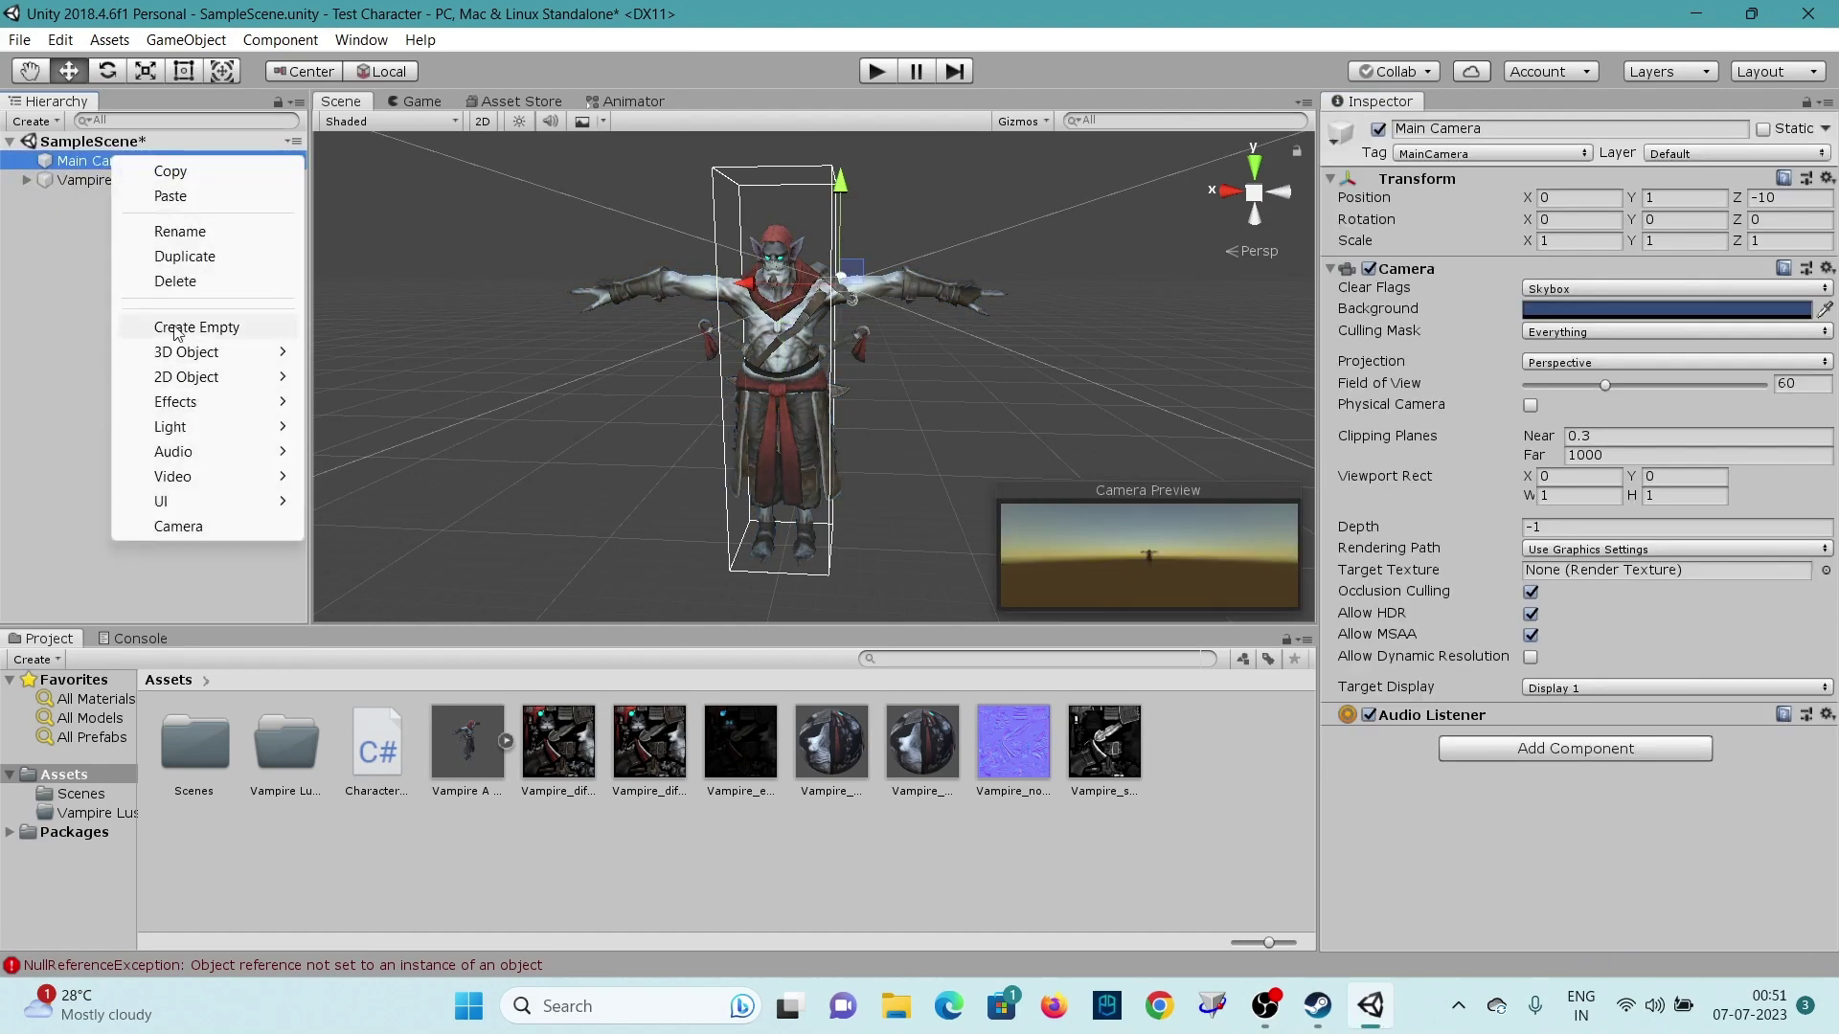
left_click(172, 283)
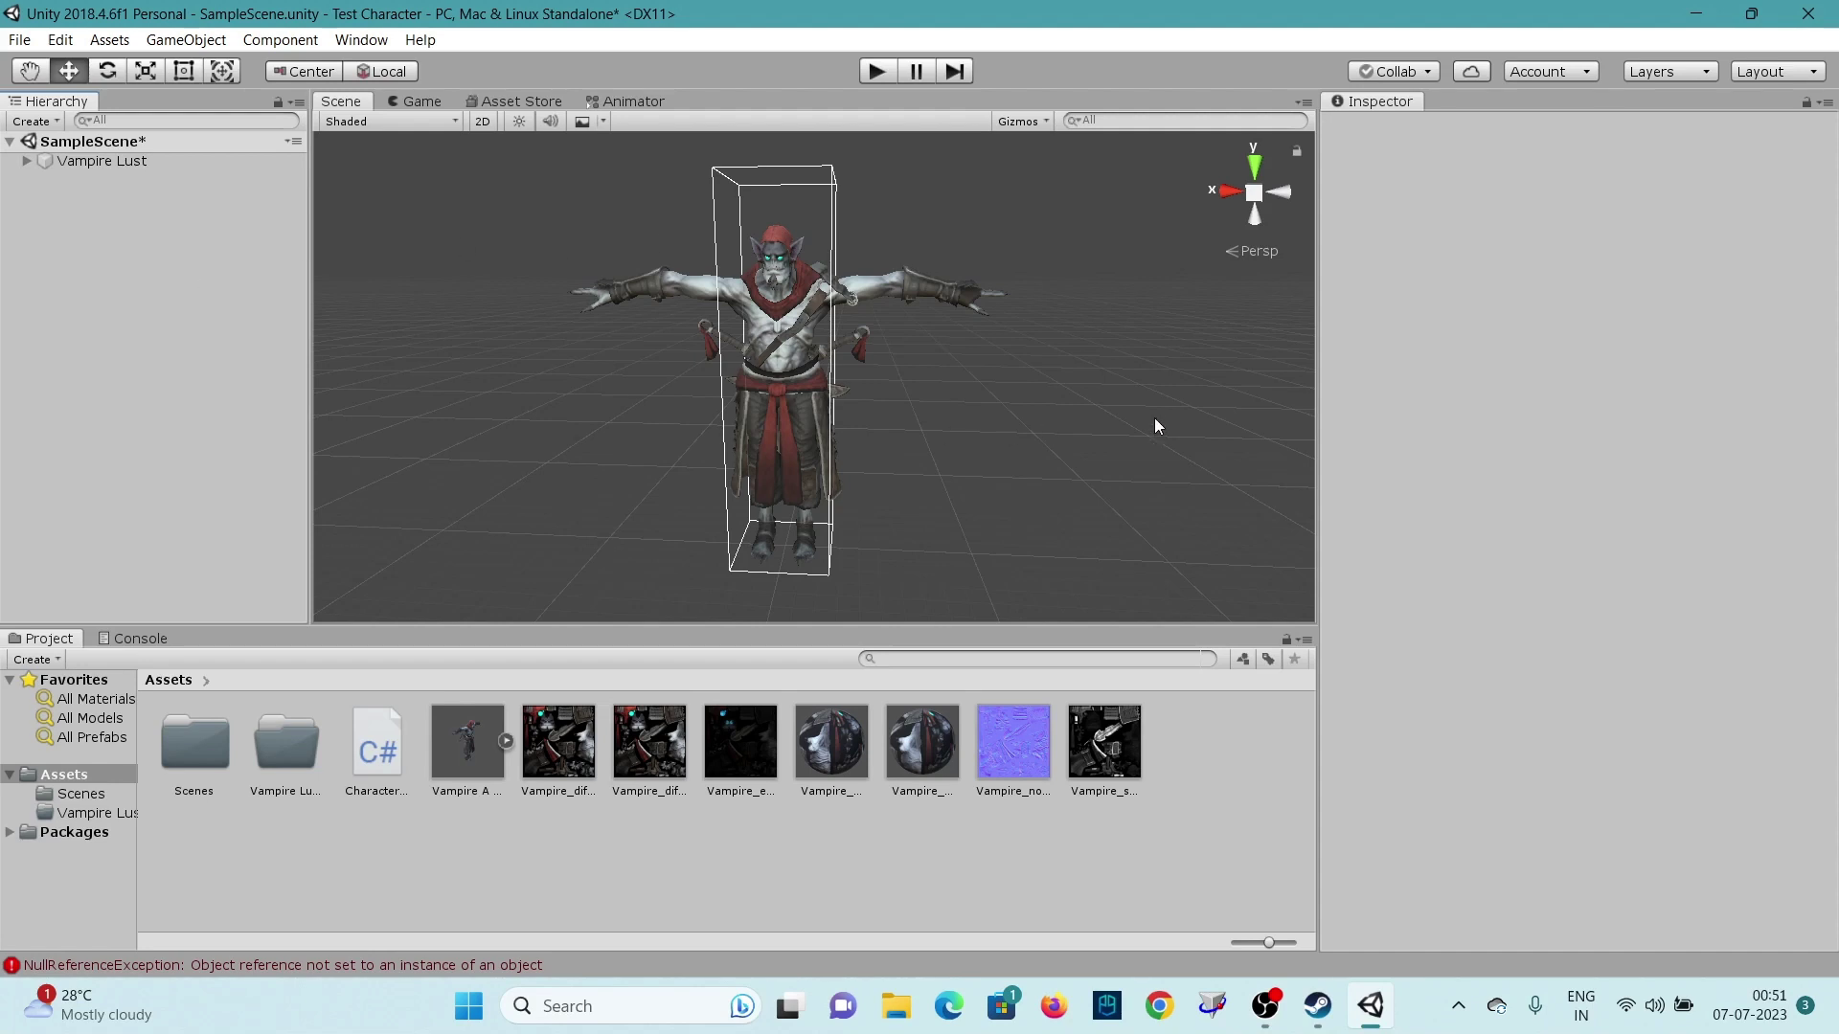
Step: Run Export Character on the Vampire Lust object's Character Mod Setup component and open the console log of the export
left_click(122, 160)
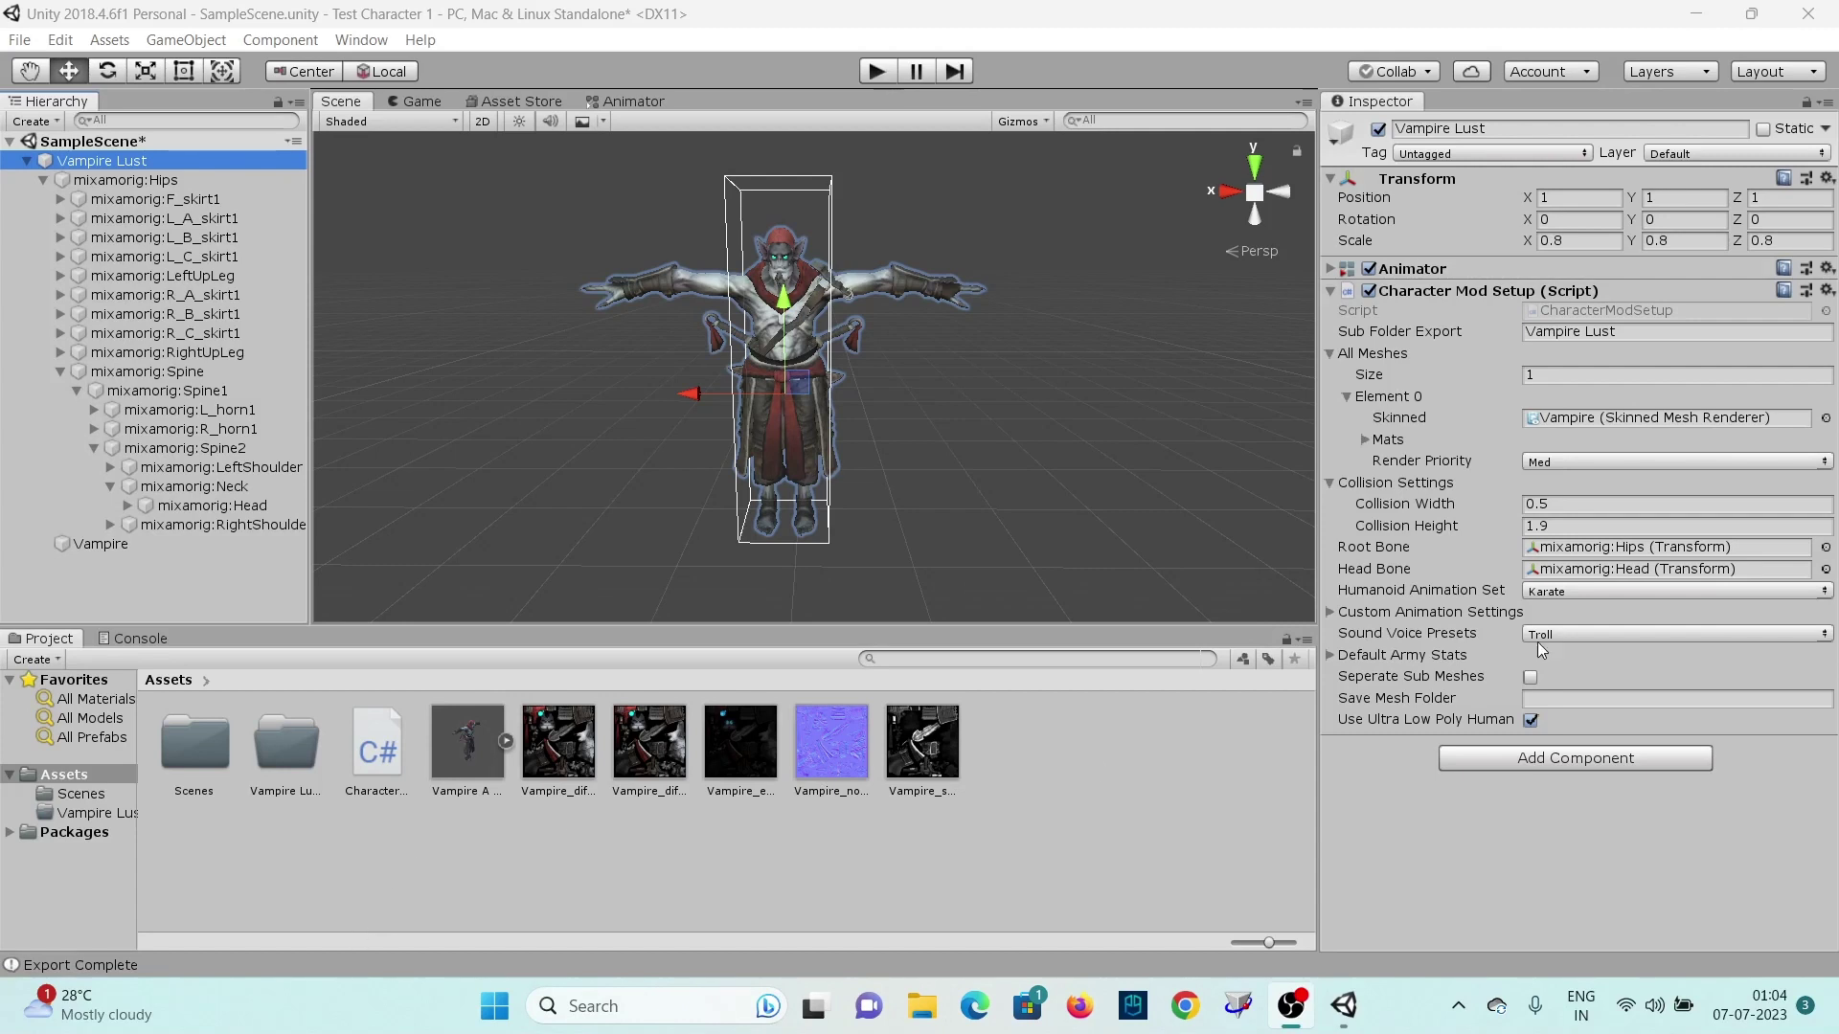
left_click(1826, 291)
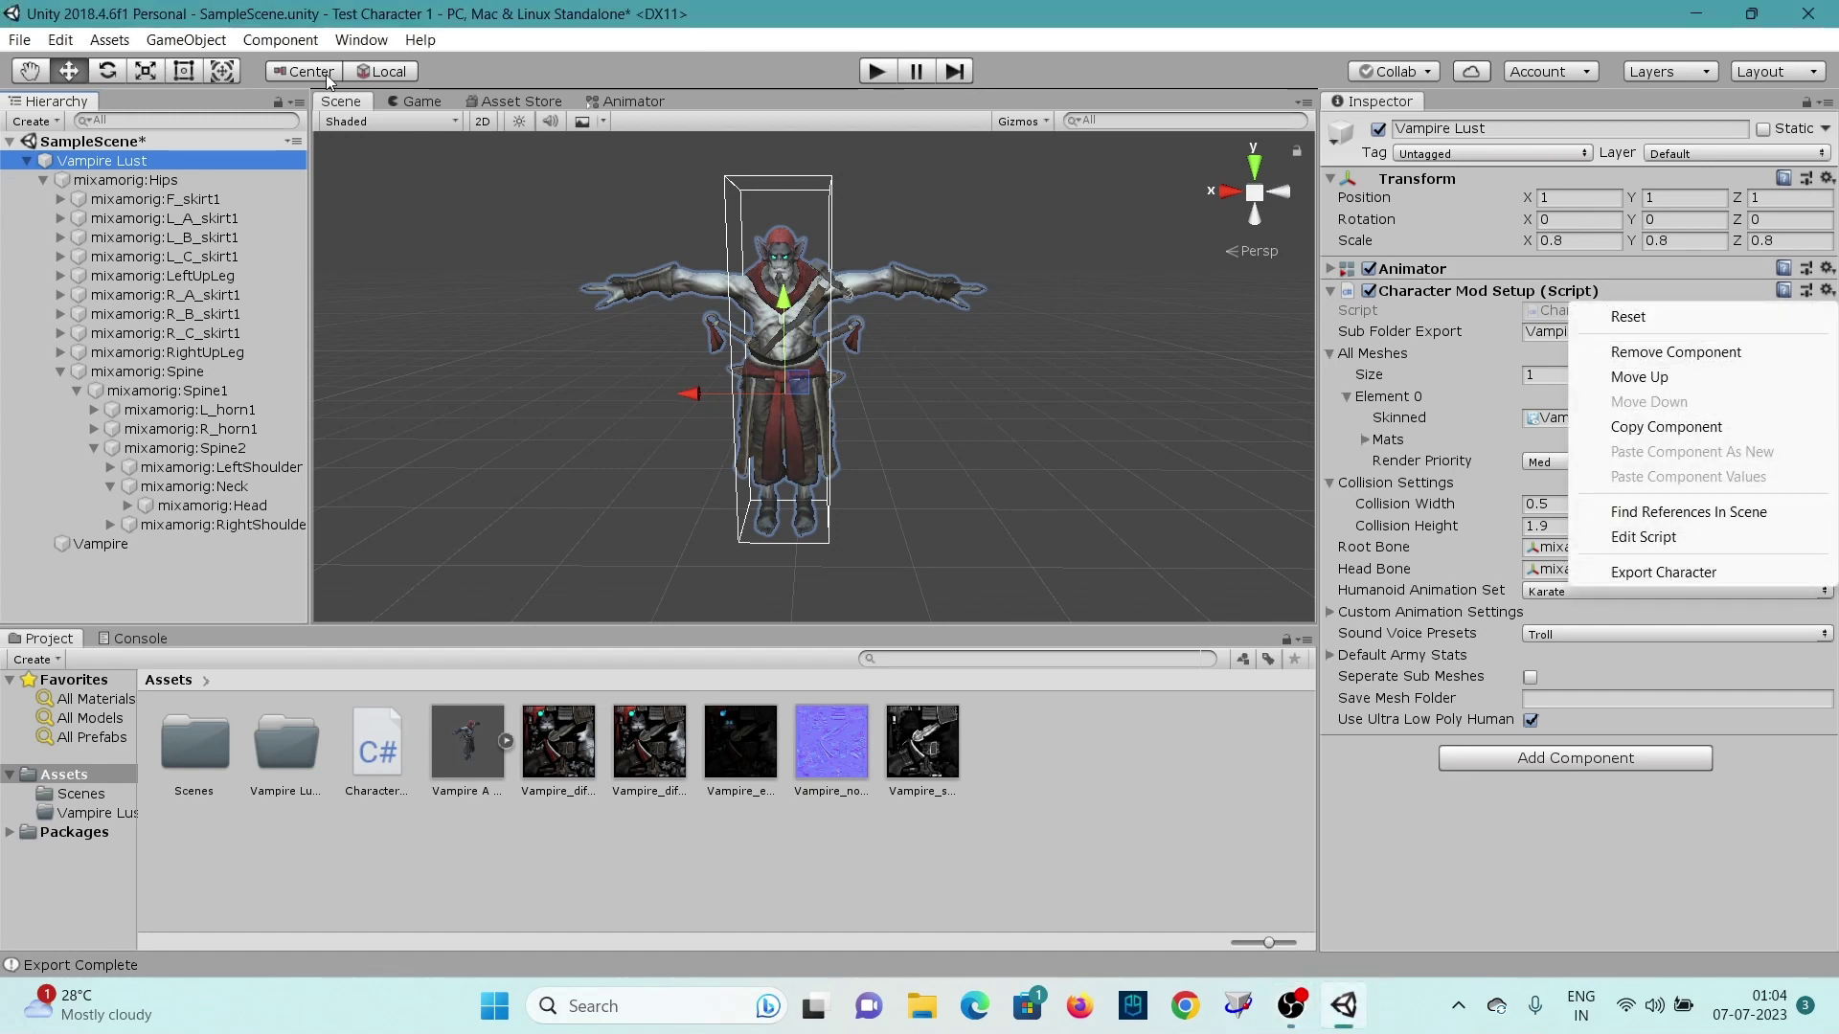
left_click(45, 178)
left_click(45, 179)
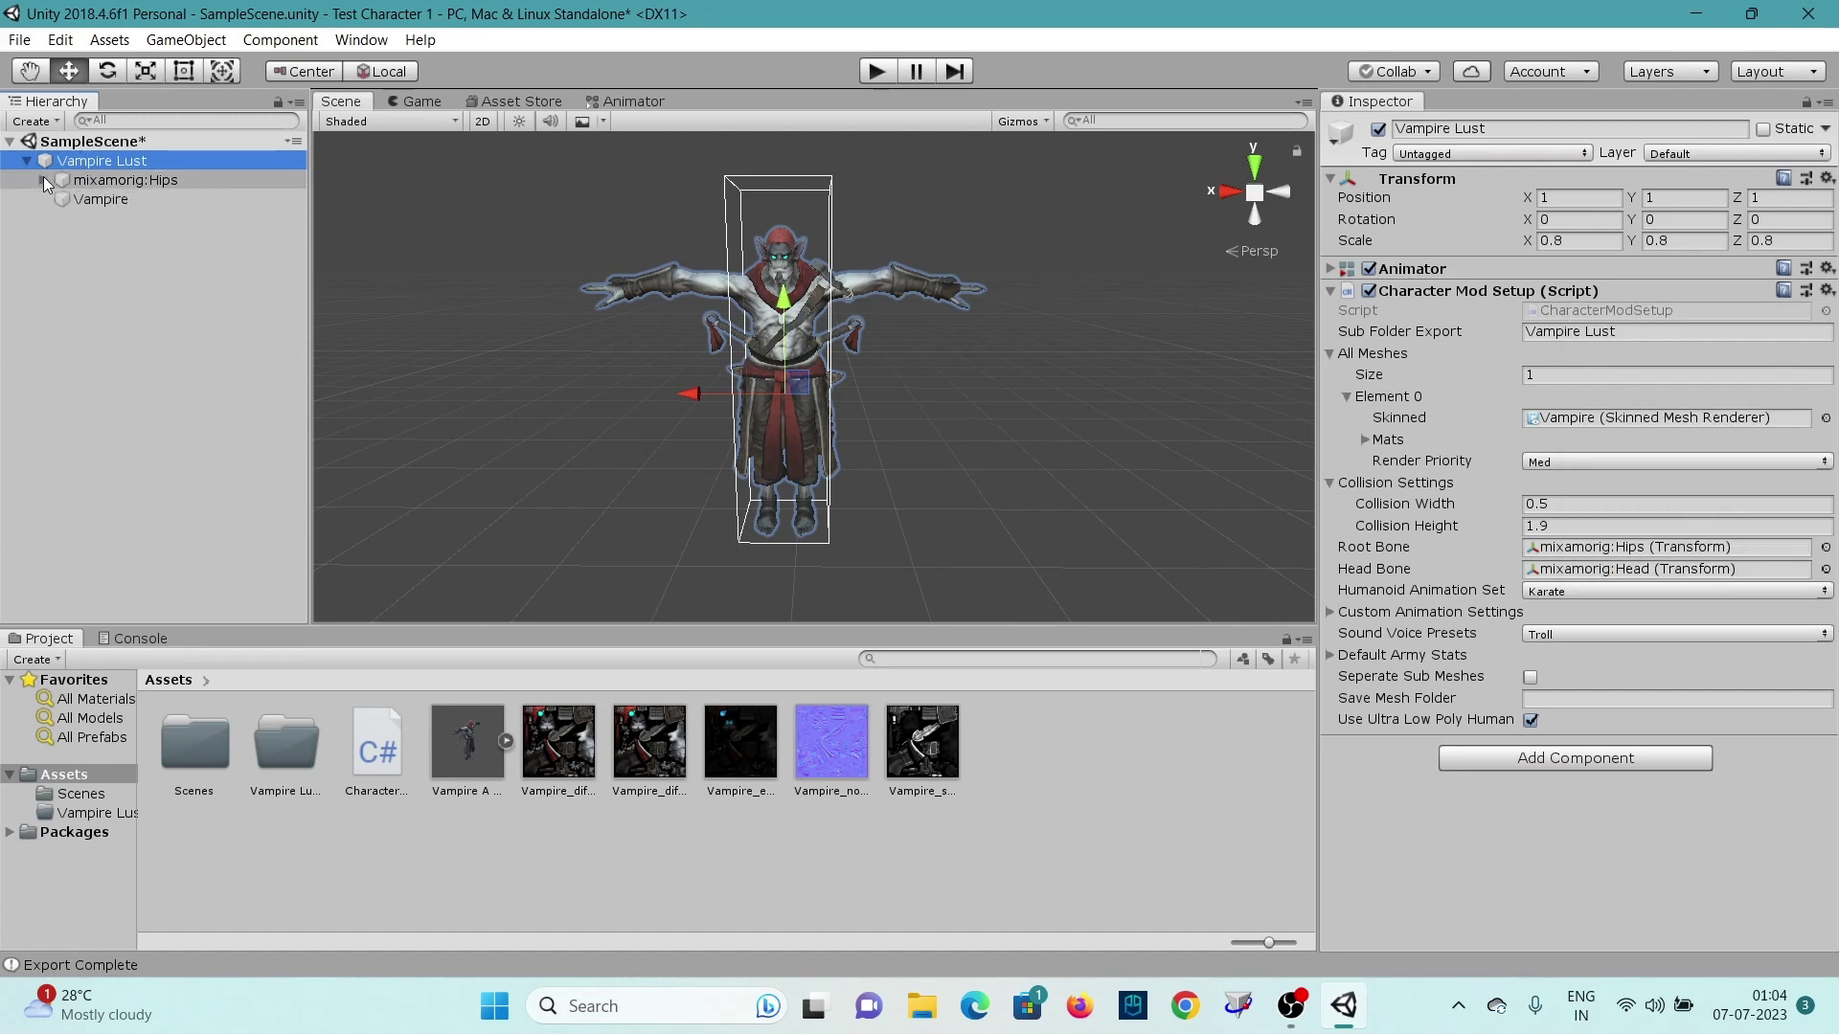
left_click(1826, 289)
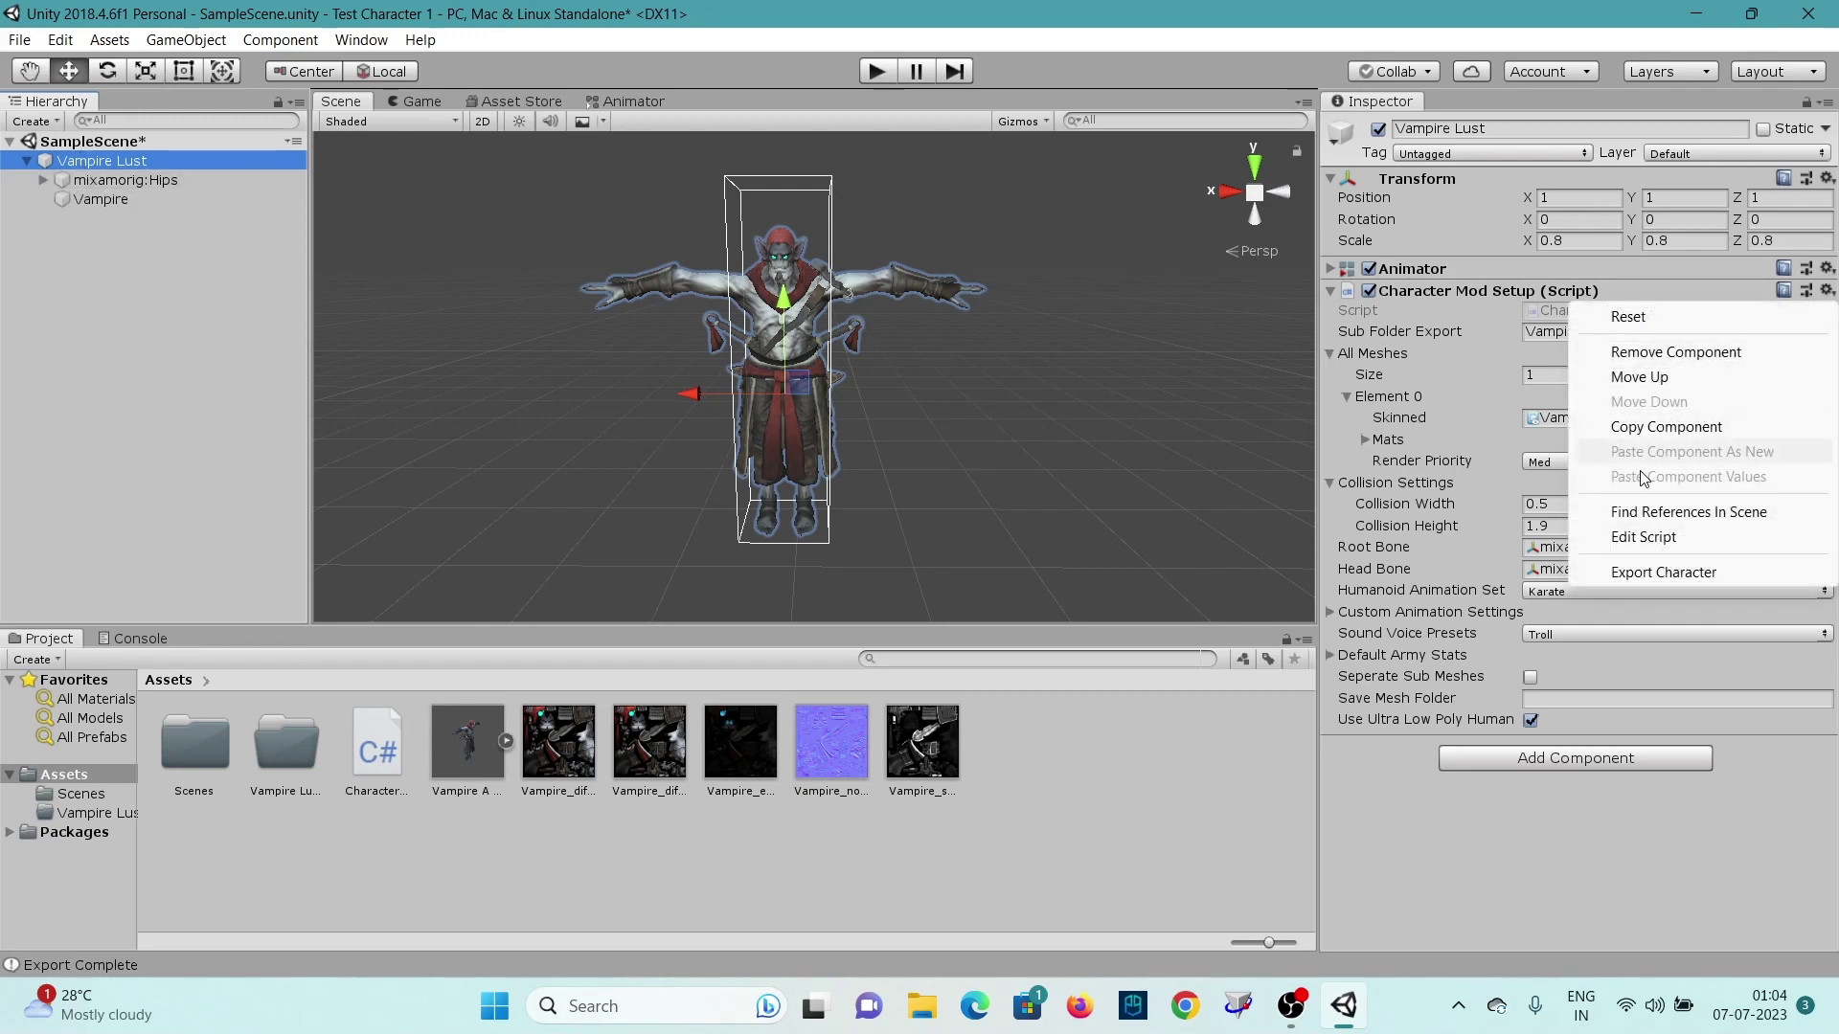
left_click(1644, 573)
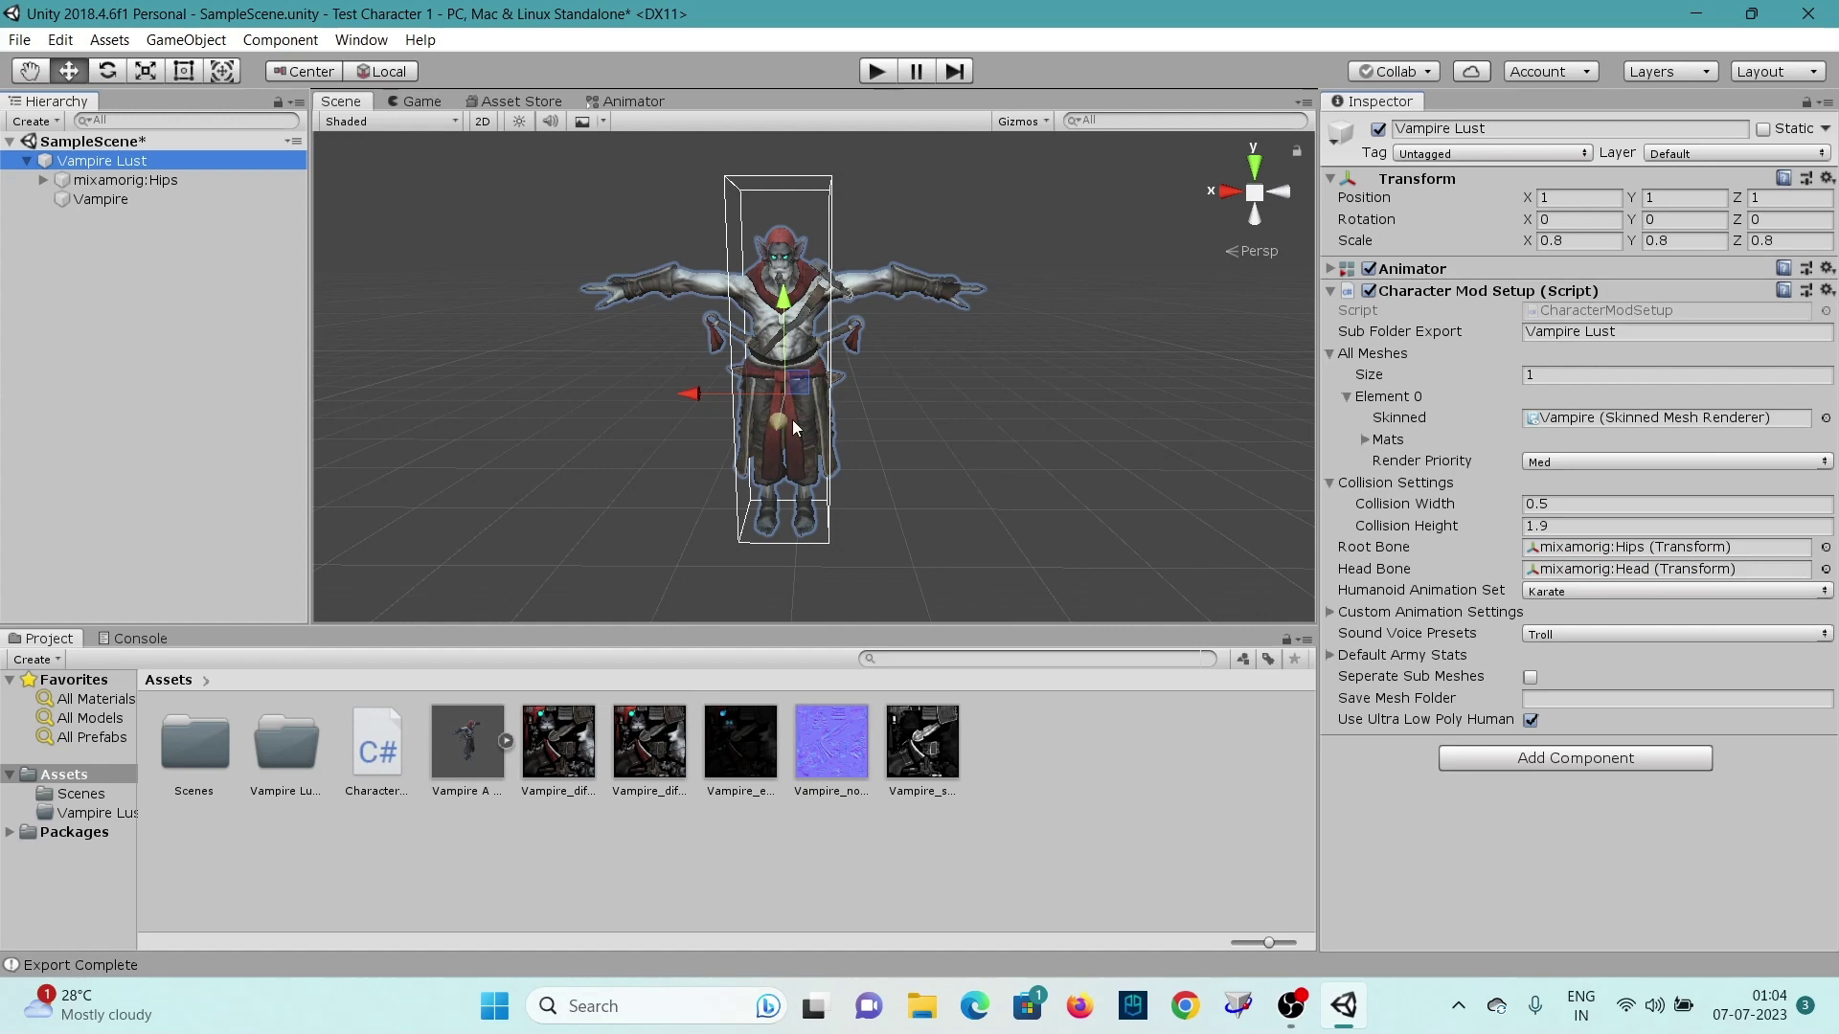
left_click(95, 969)
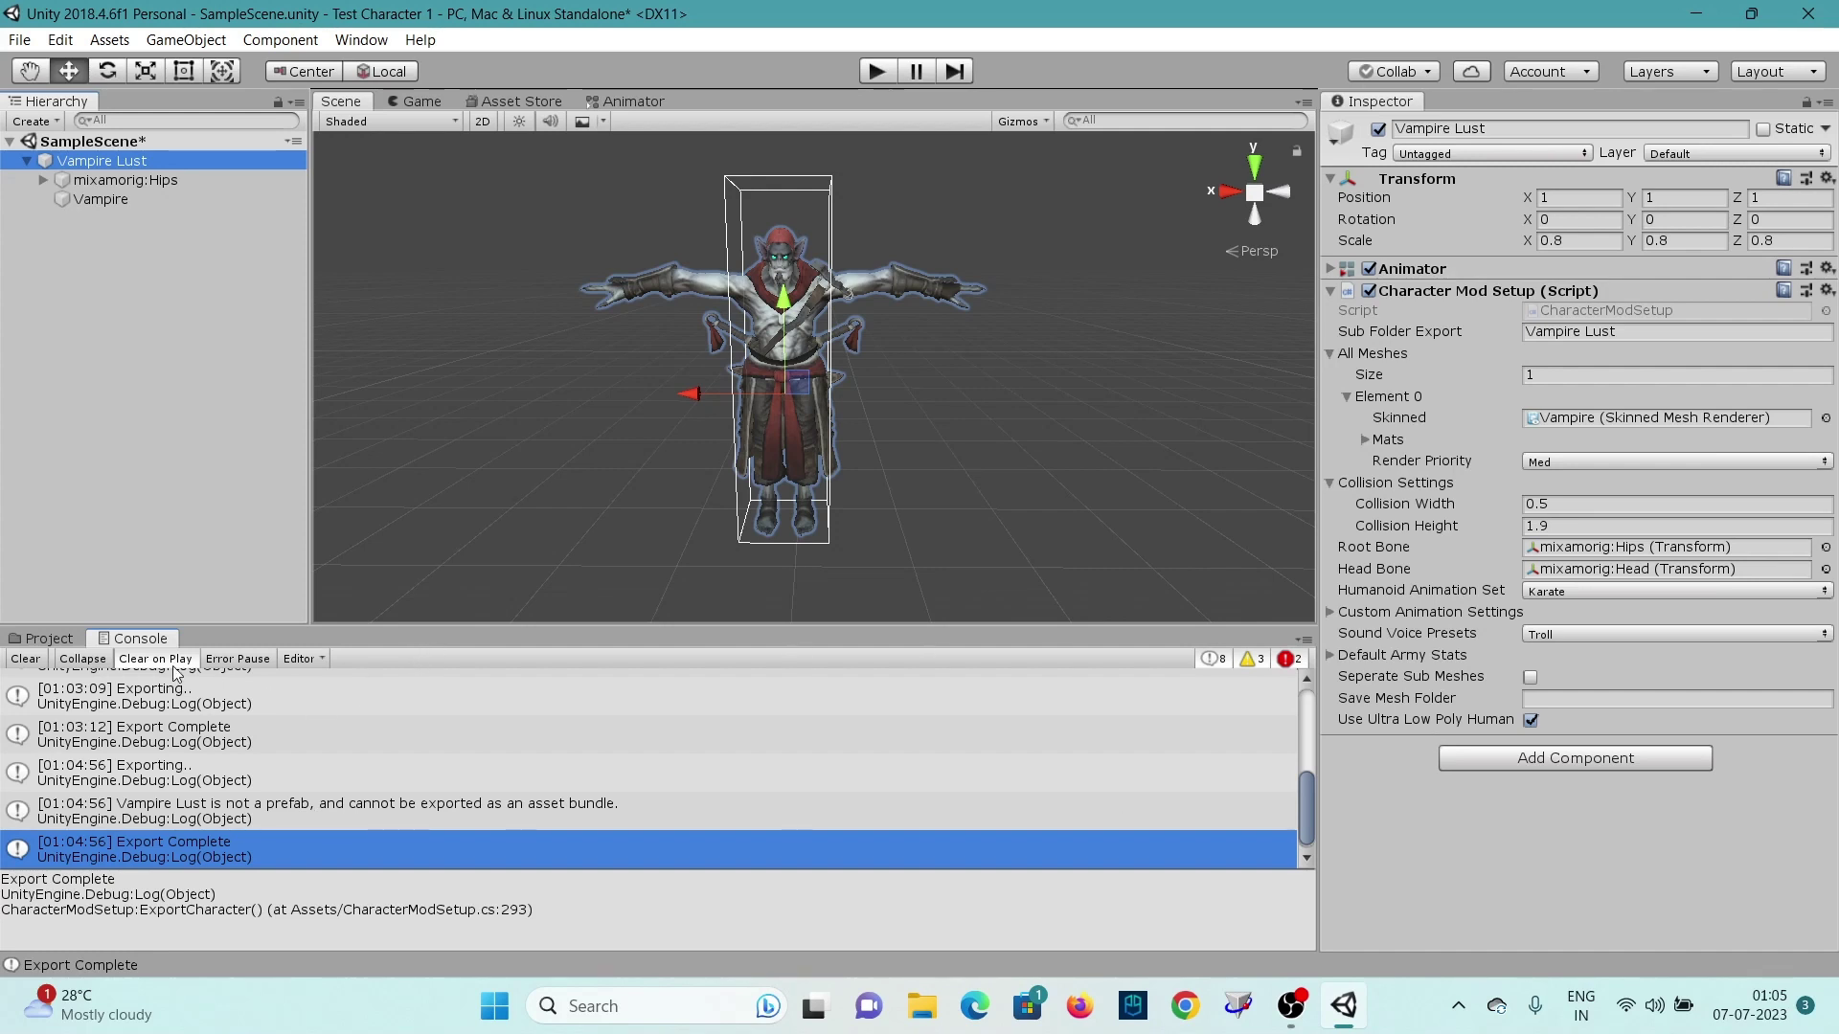
Step: Save the Vampire Lust object as a prefab in the Vampire Lust assets folder and return to the main Assets folder
left_click(45, 637)
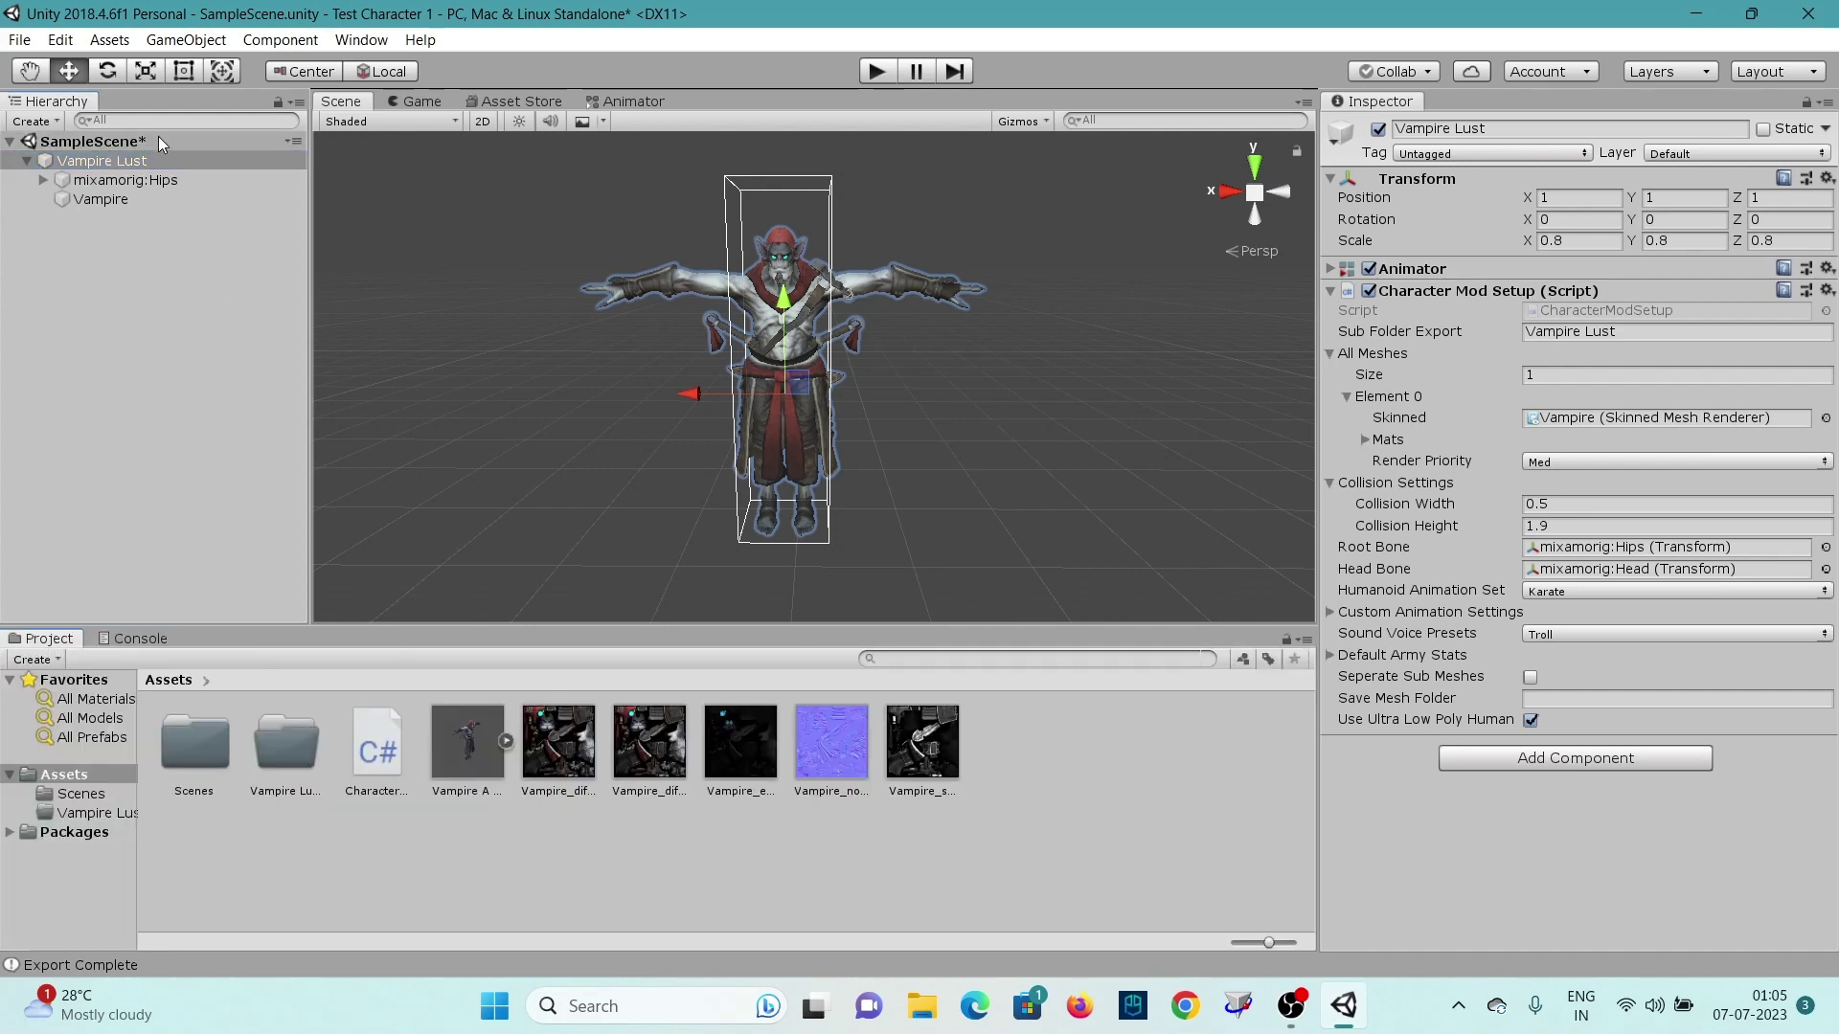
left_click_drag(107, 159, 200, 460)
left_click_drag(243, 565, 290, 739)
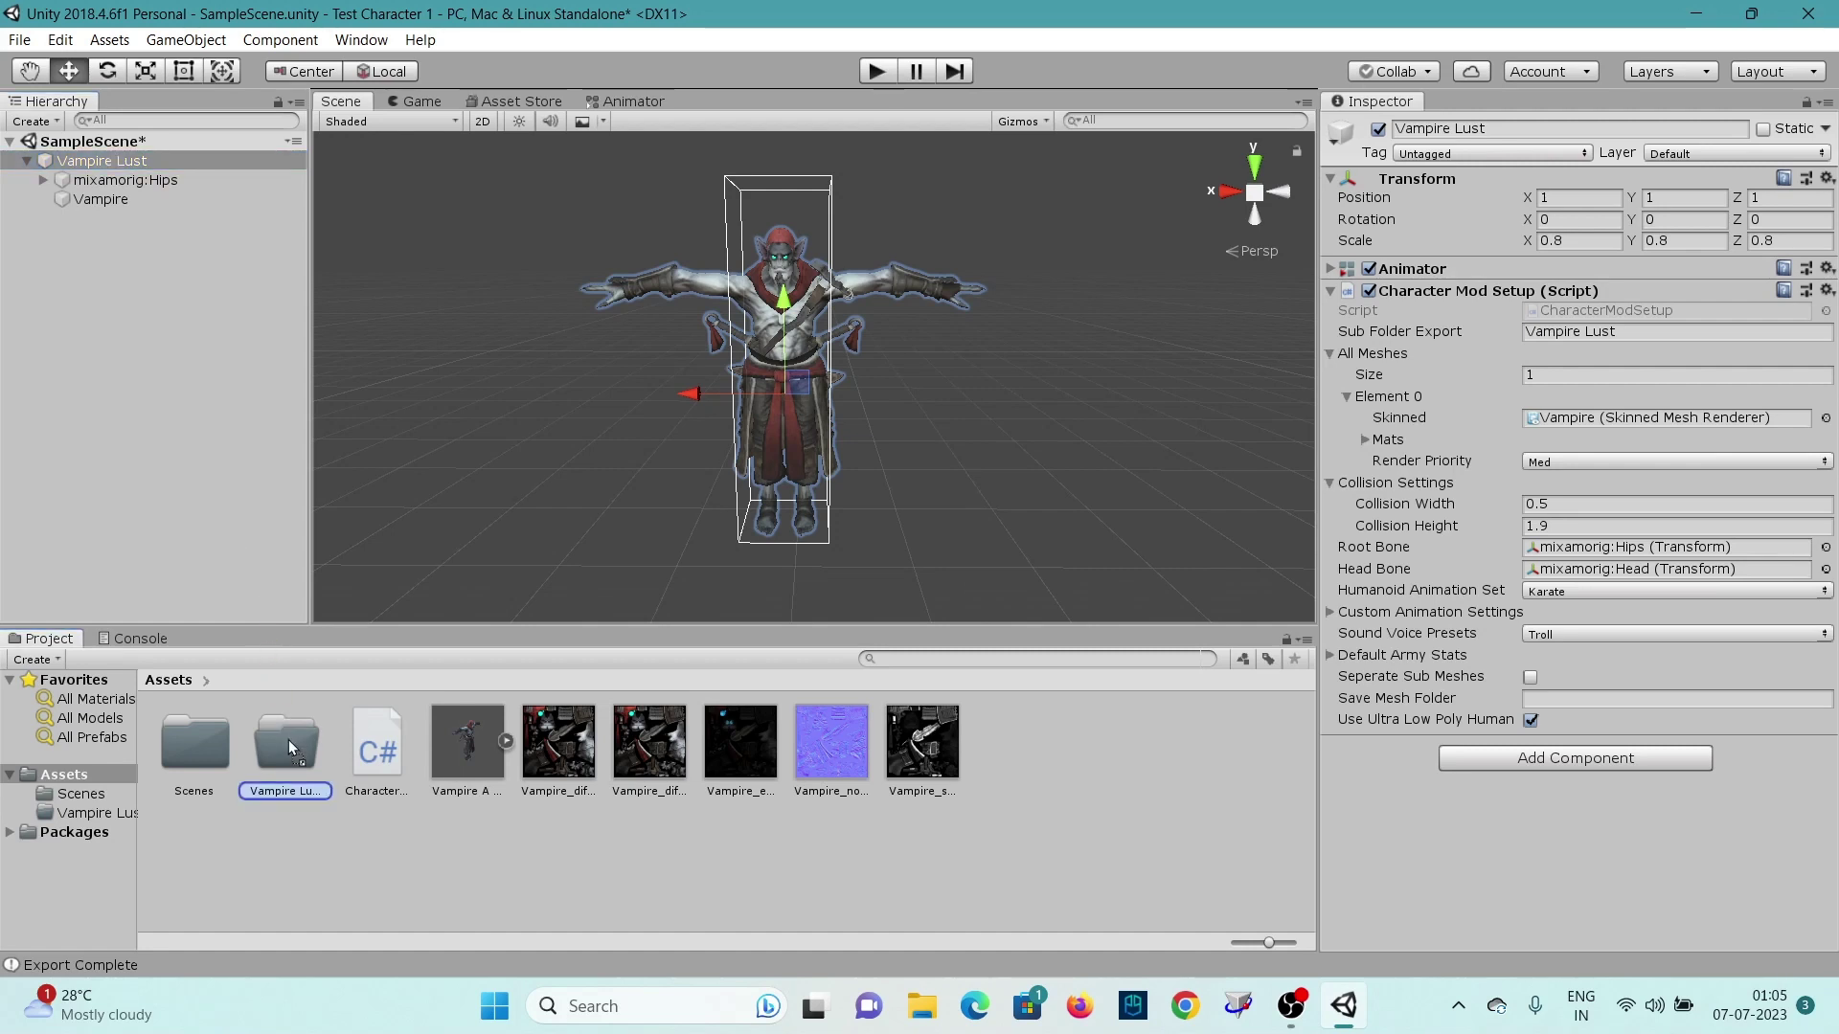
left_click_drag(289, 740, 289, 739)
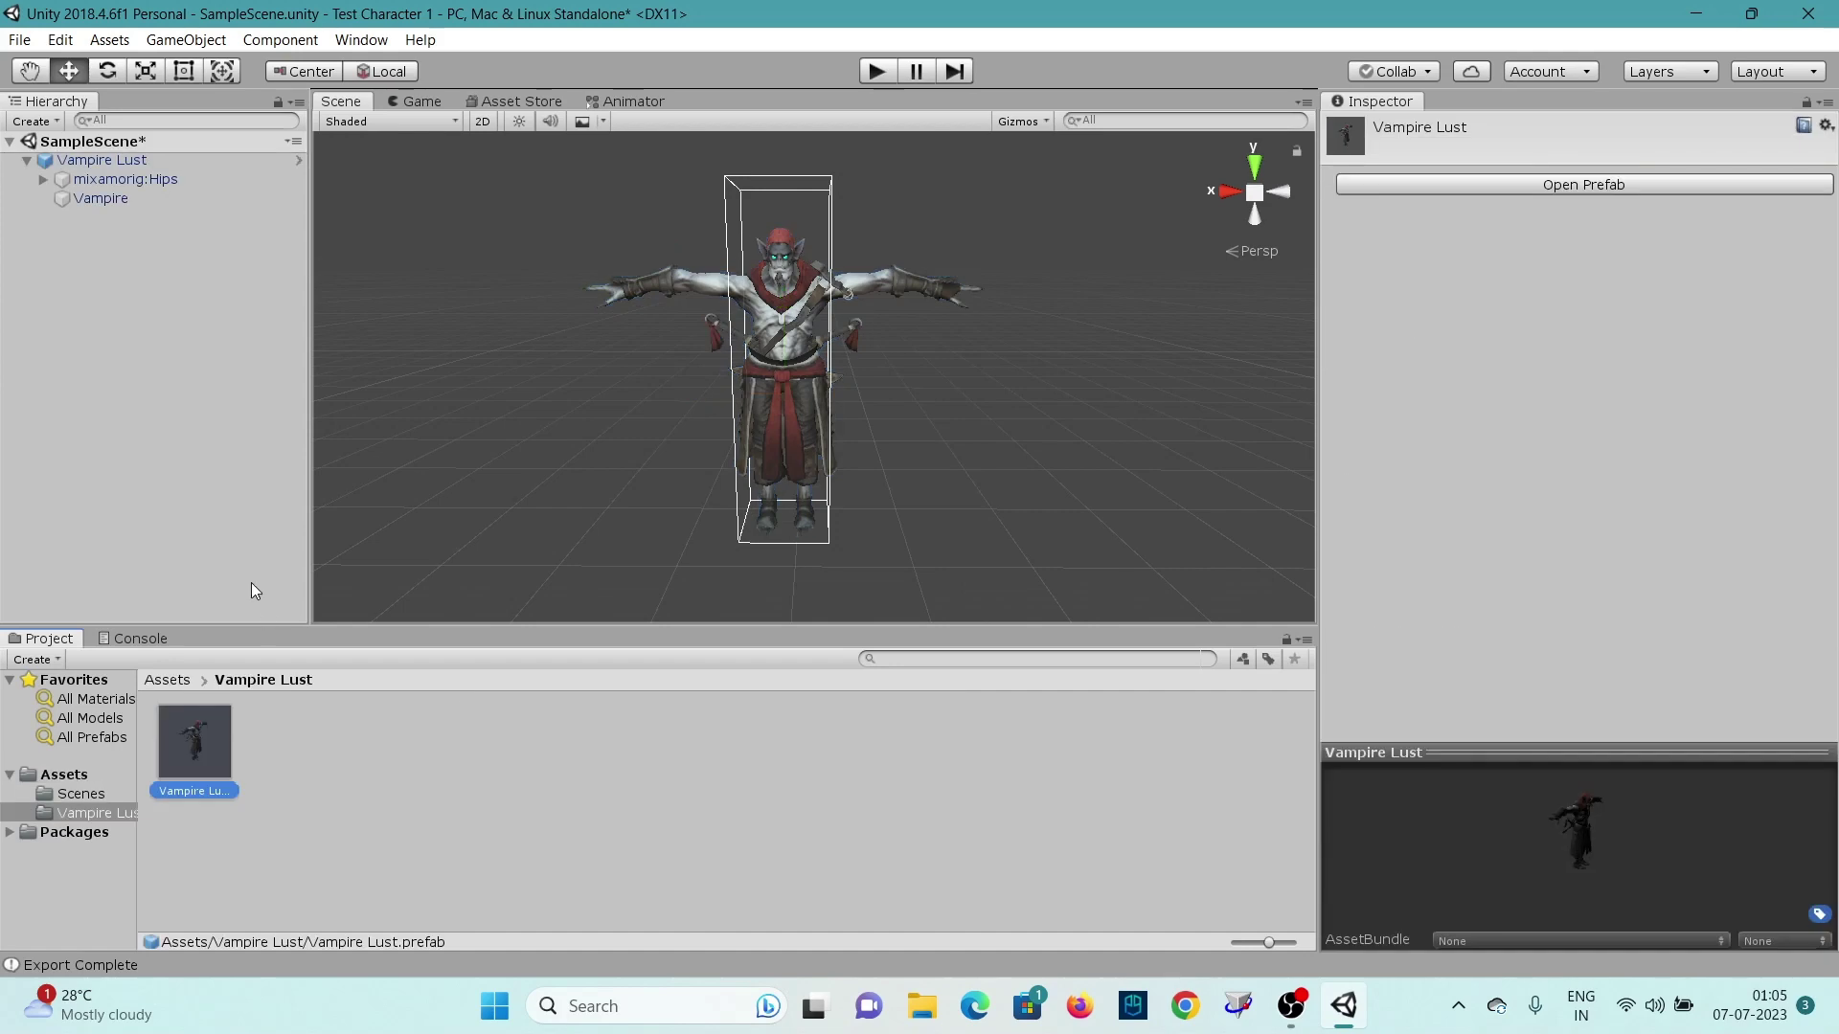
left_click(178, 682)
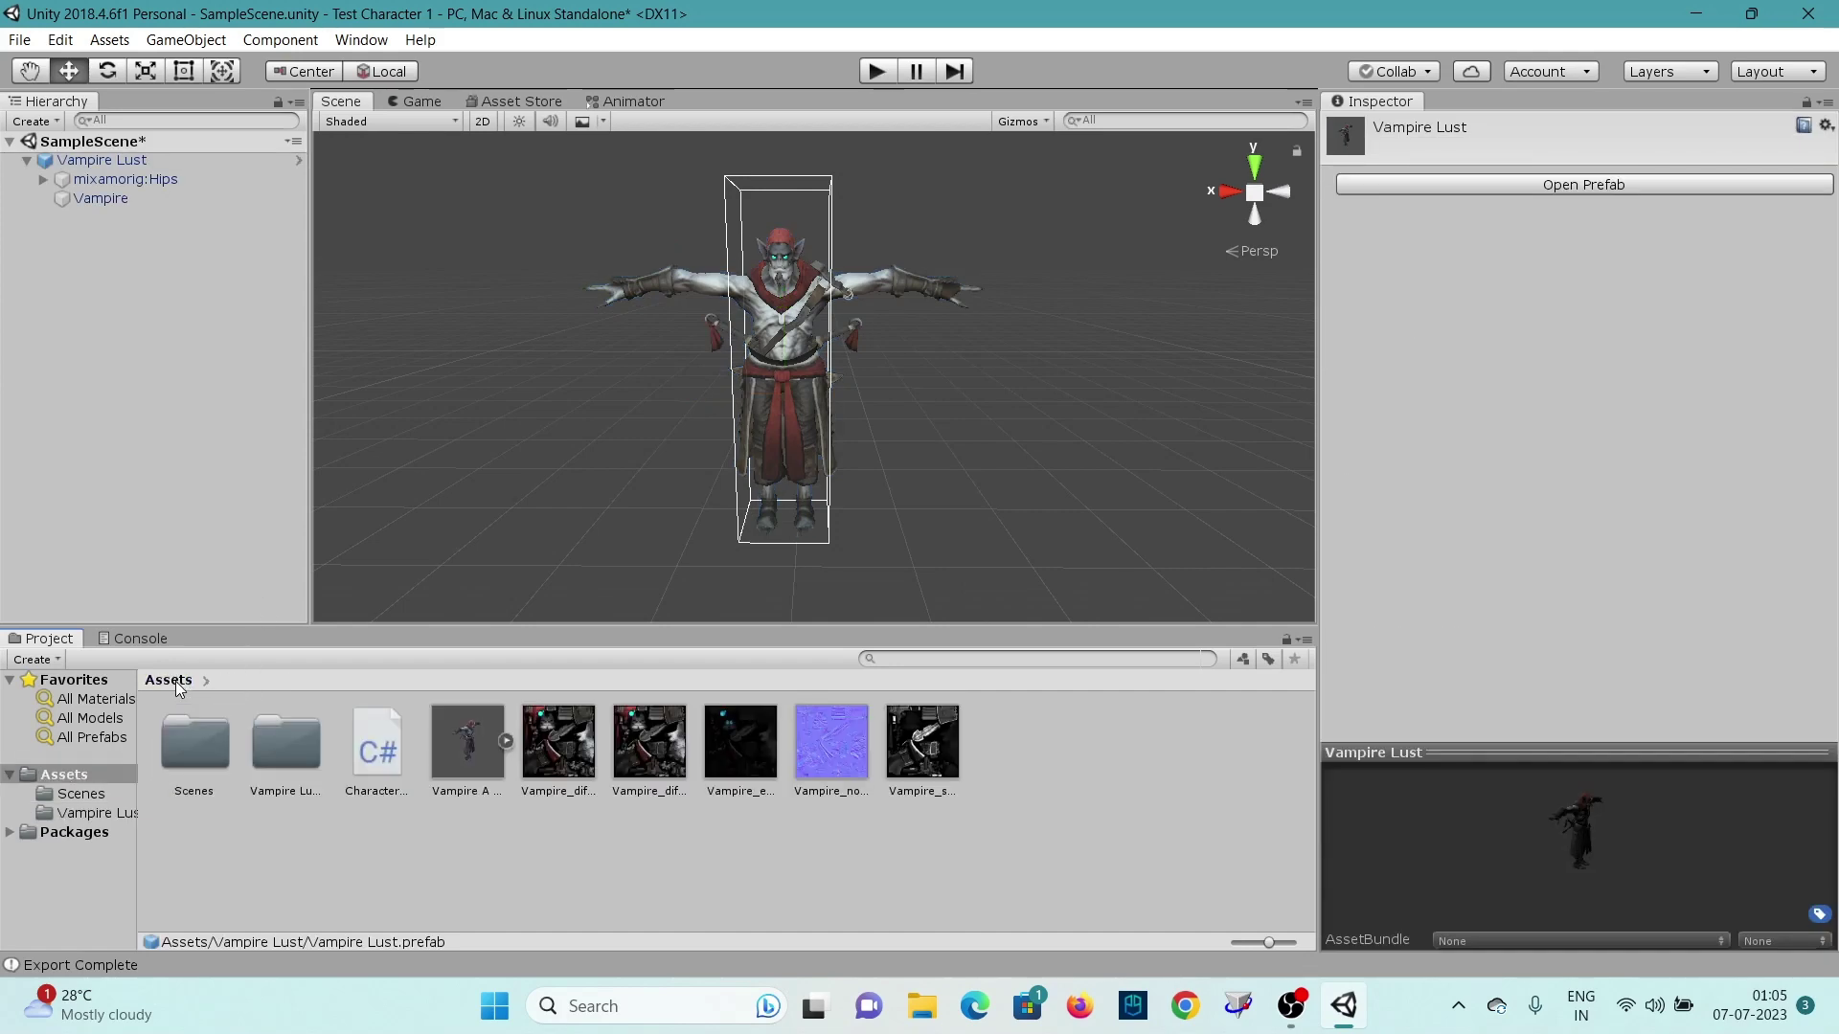
Step: Show the Vampire Lust prefab's folder in File Explorer to check its files, close it, and reselect the Vampire Lust object
left_click(109, 39)
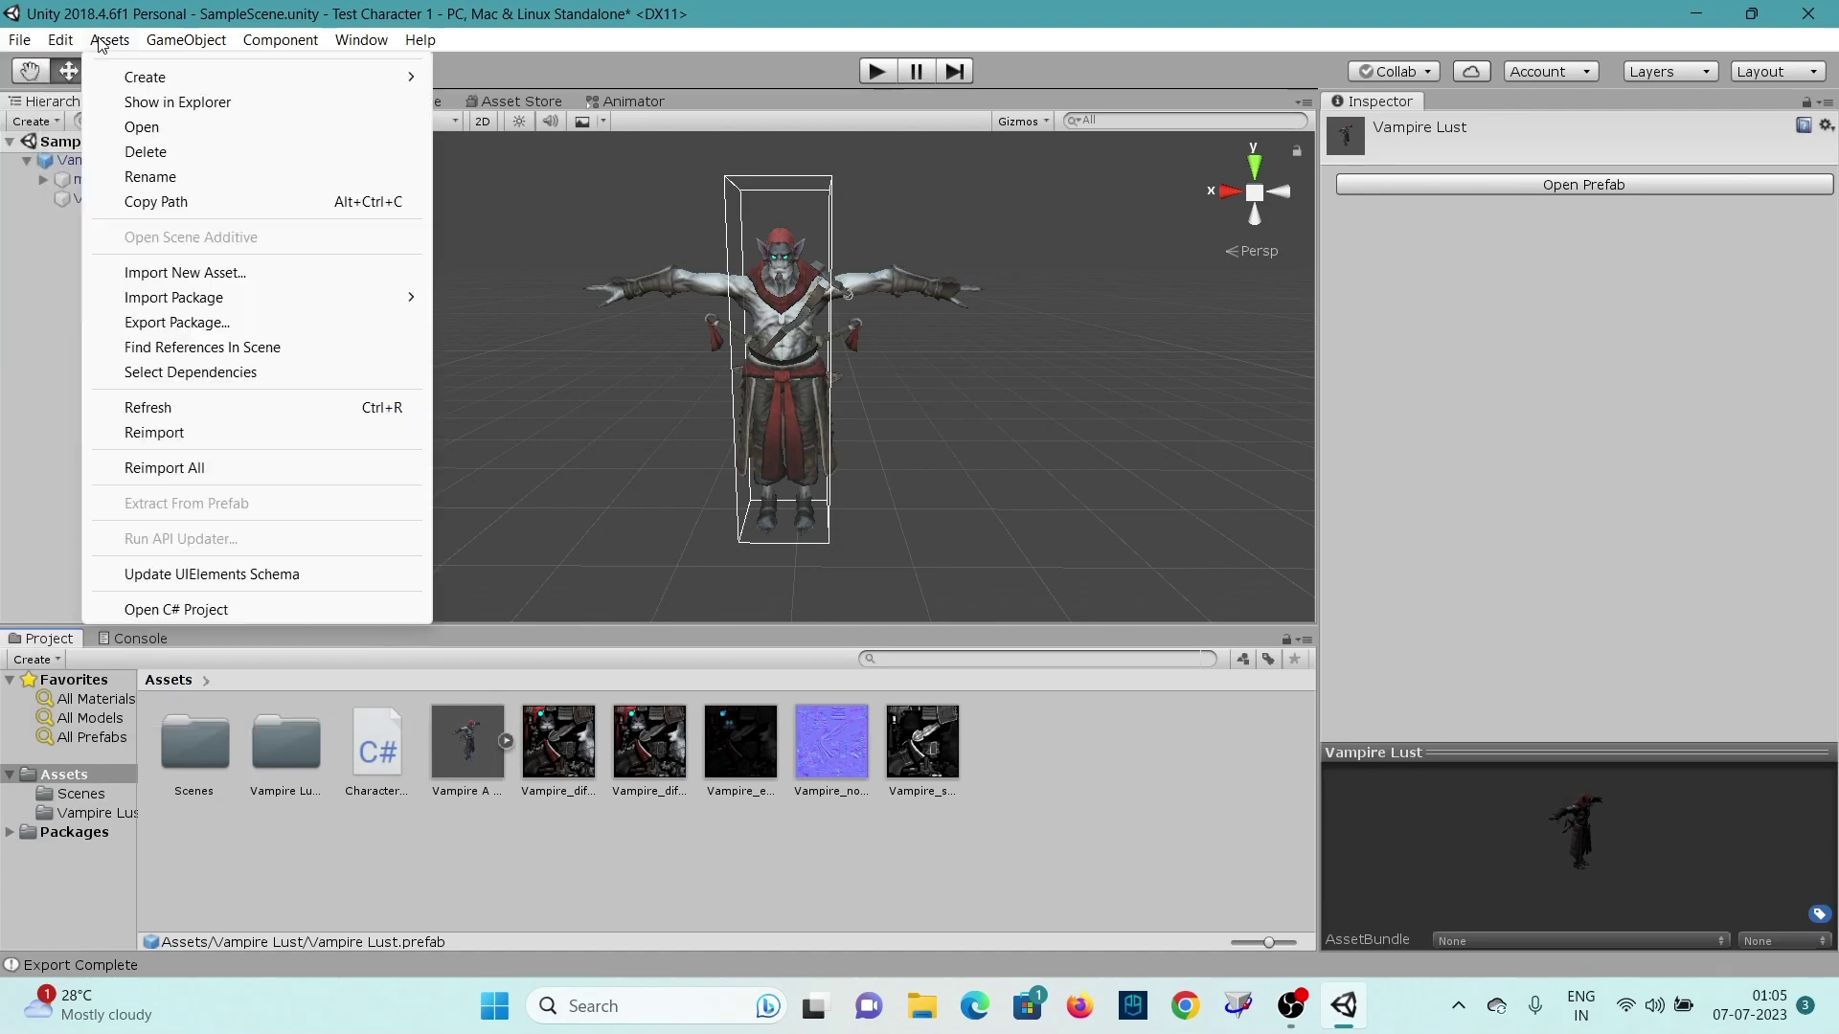
left_click(182, 103)
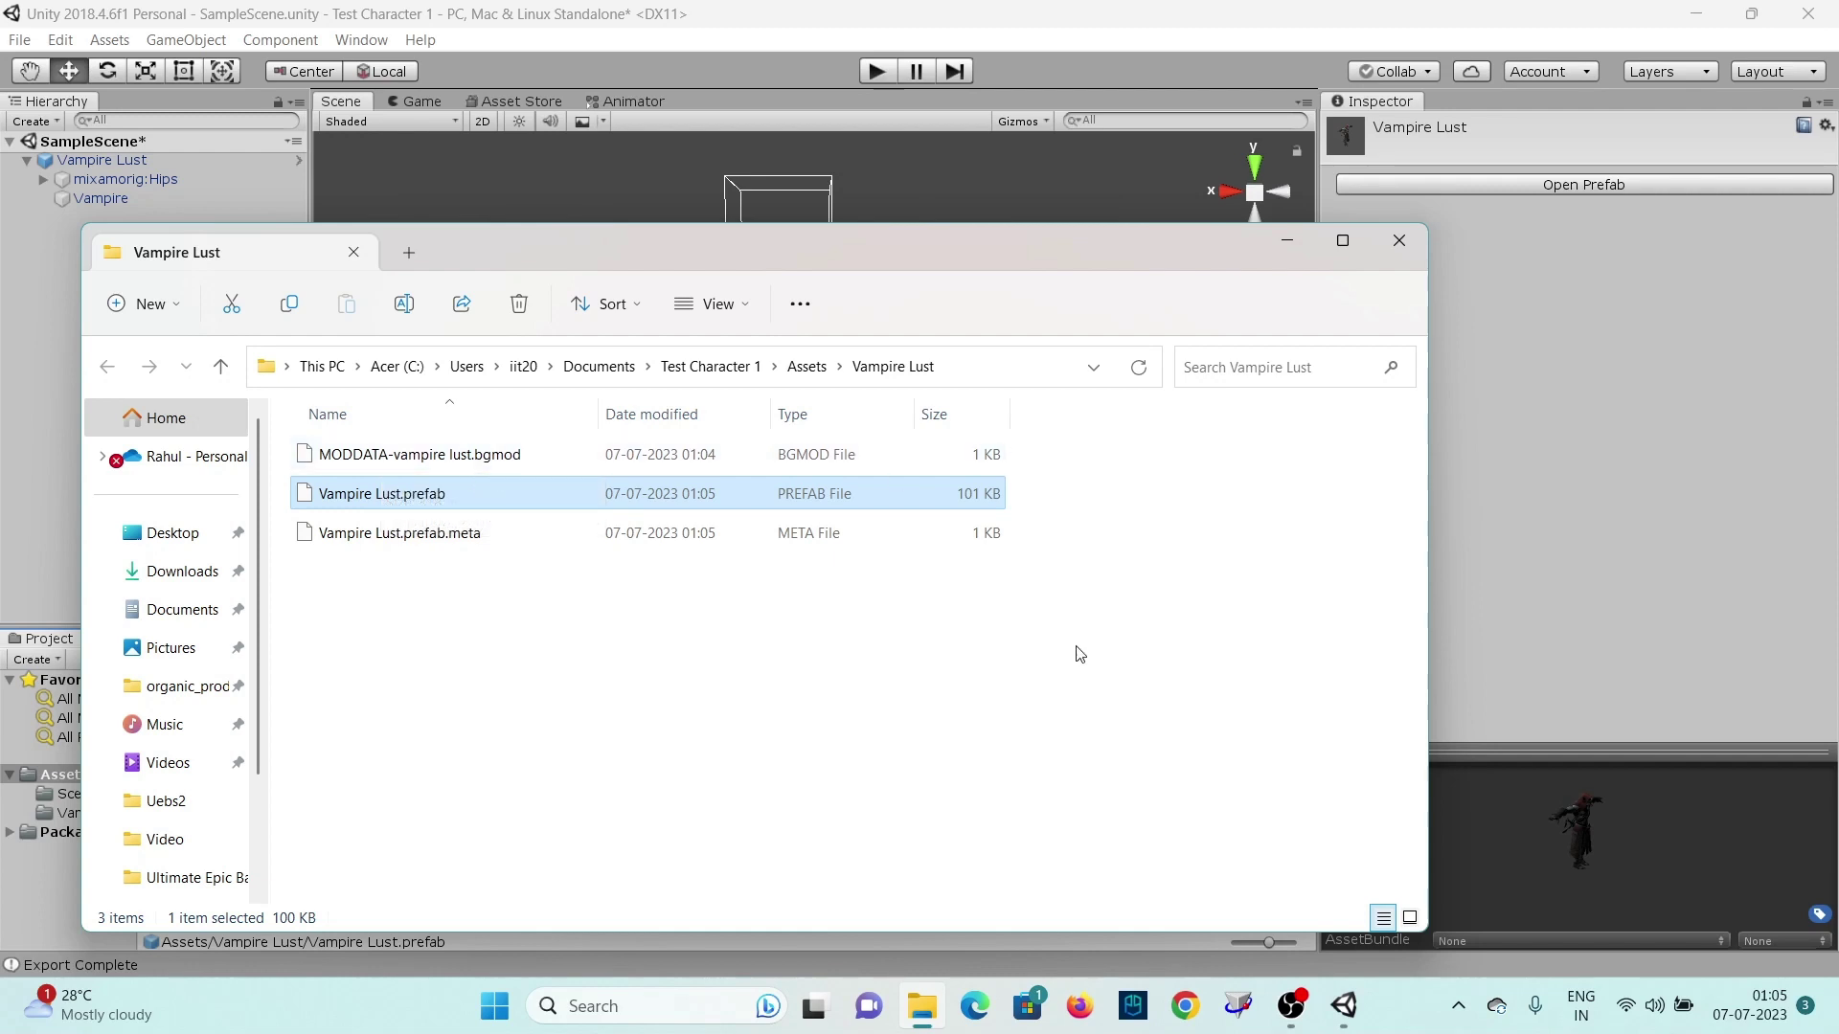
left_click(1398, 239)
left_click(105, 161)
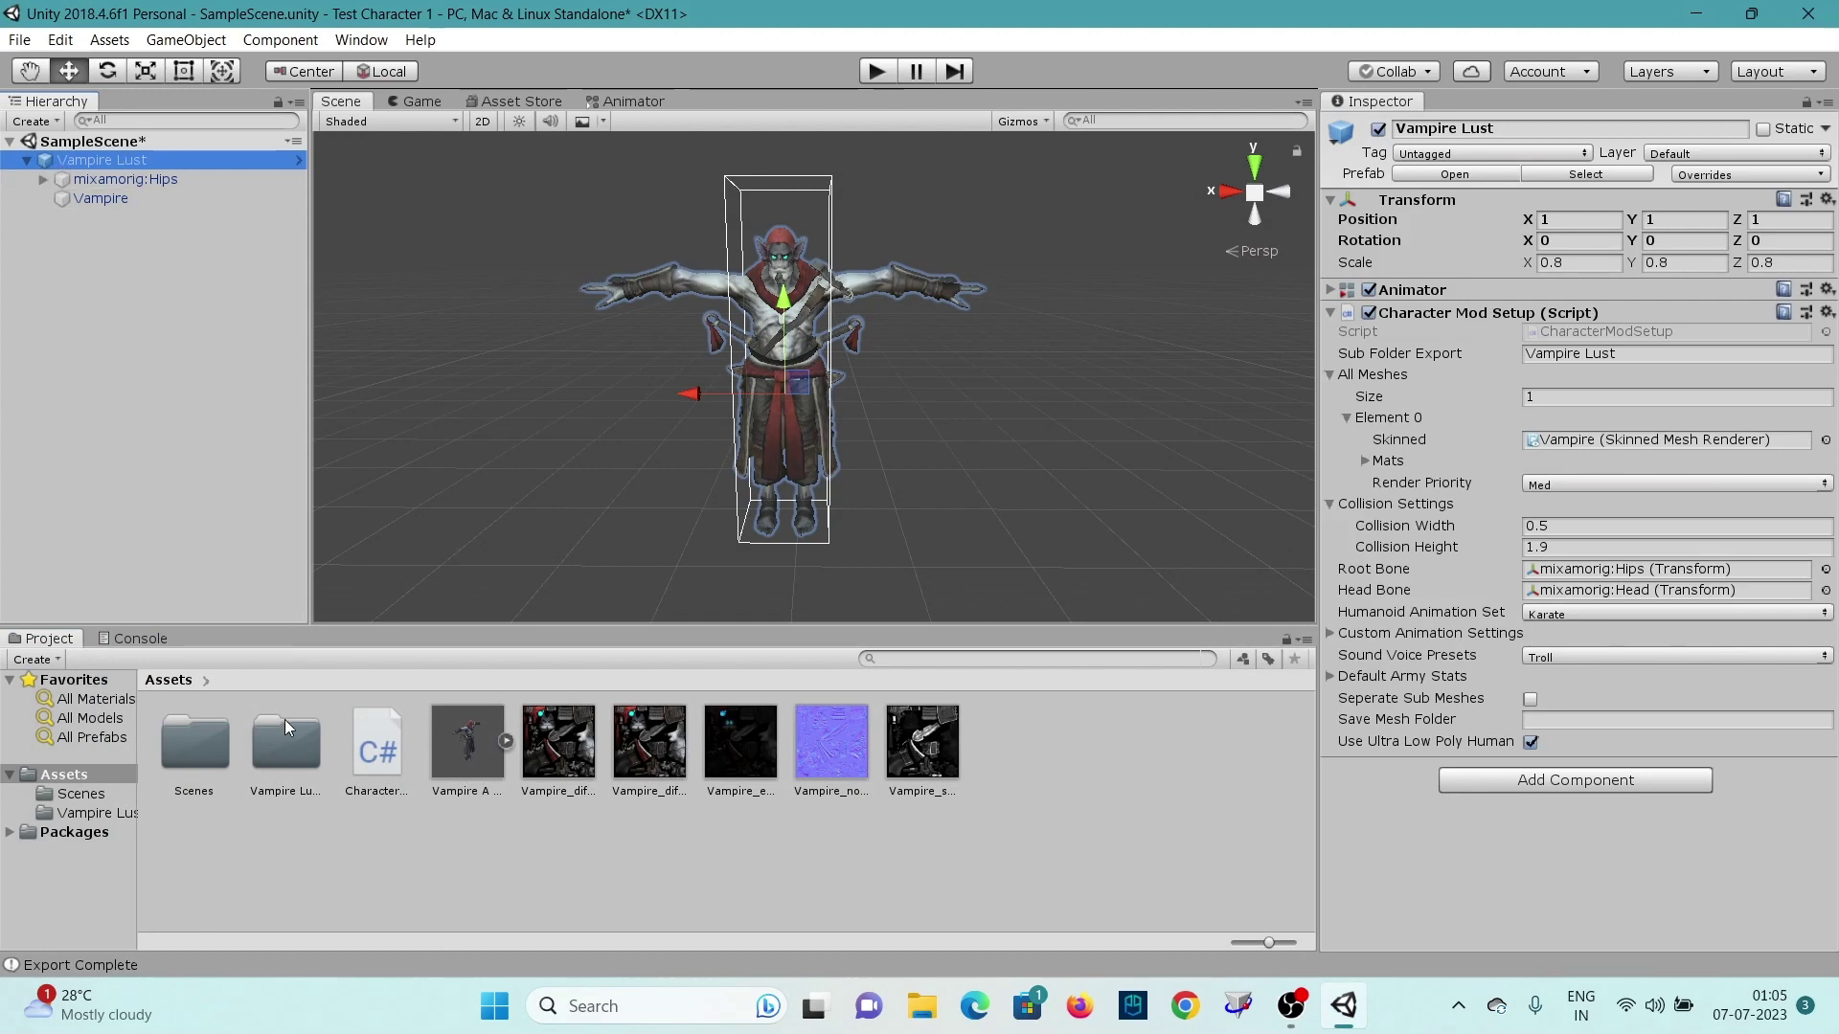
Step: Collapse the Vampire Lust hierarchy and run Export Character again from its Character Mod Setup component
left_click(43, 179)
left_click(43, 179)
left_click(27, 161)
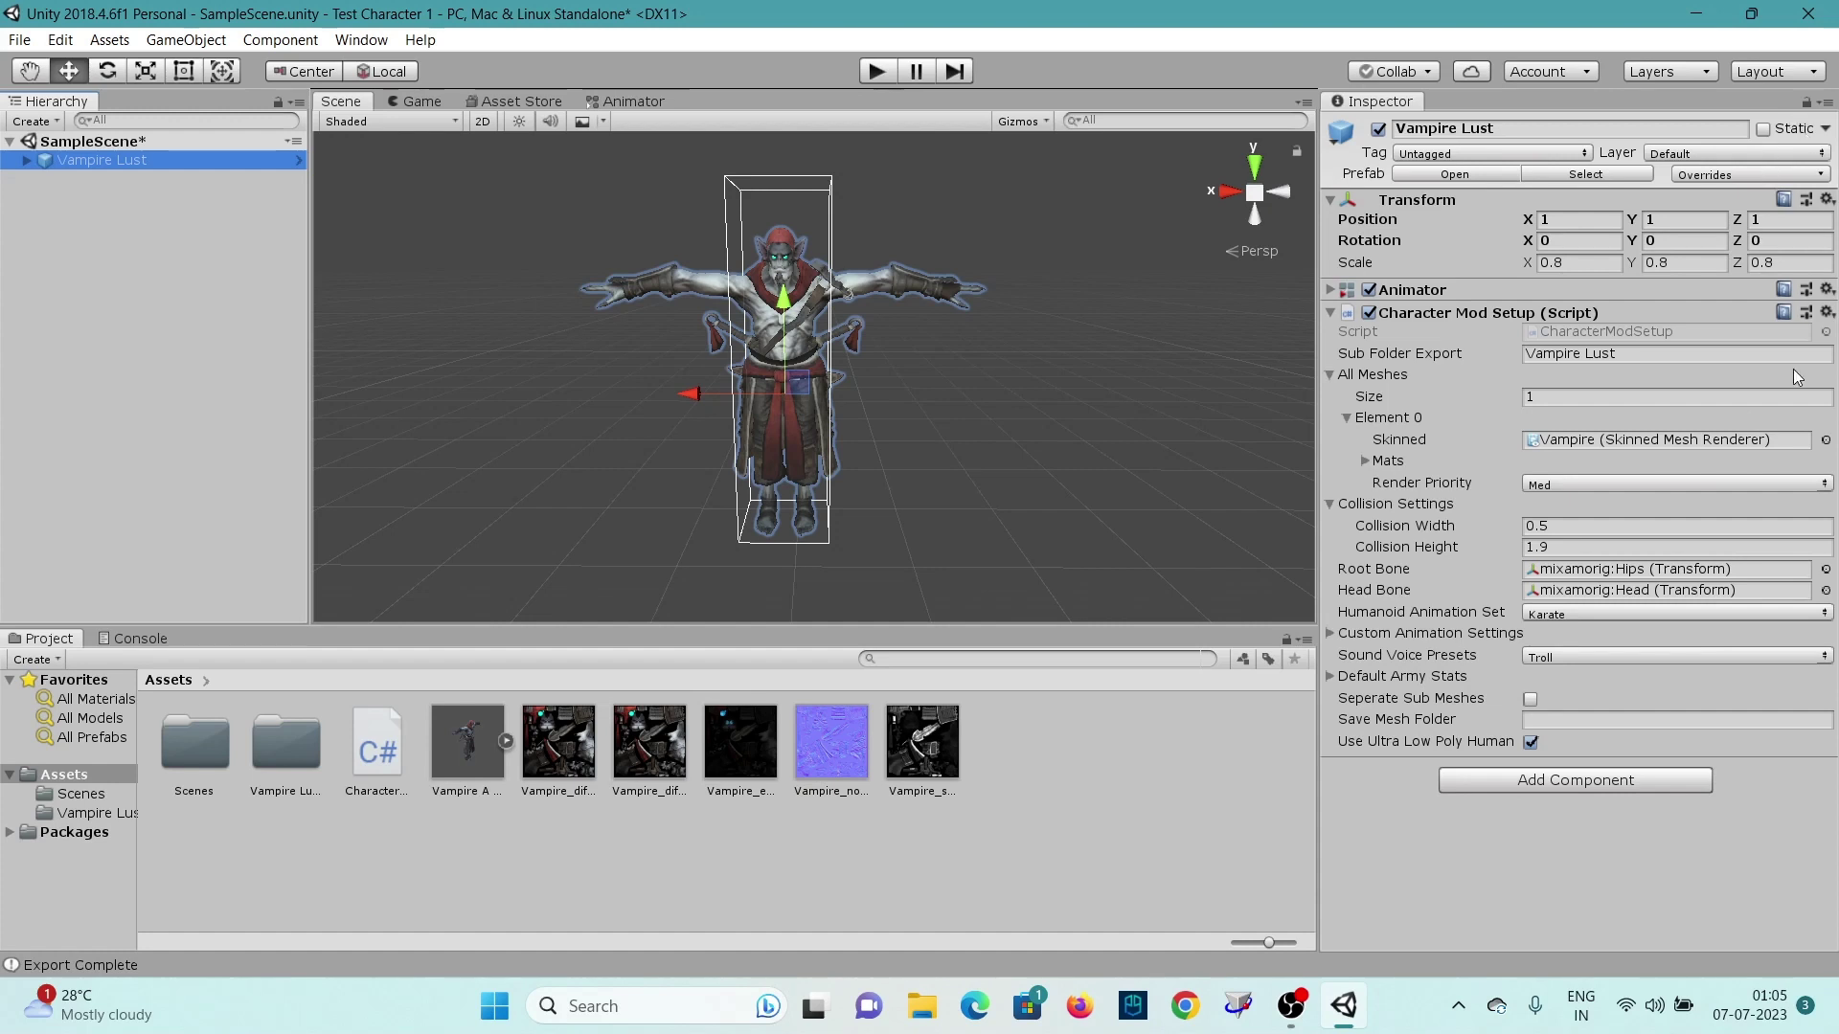
left_click(1826, 314)
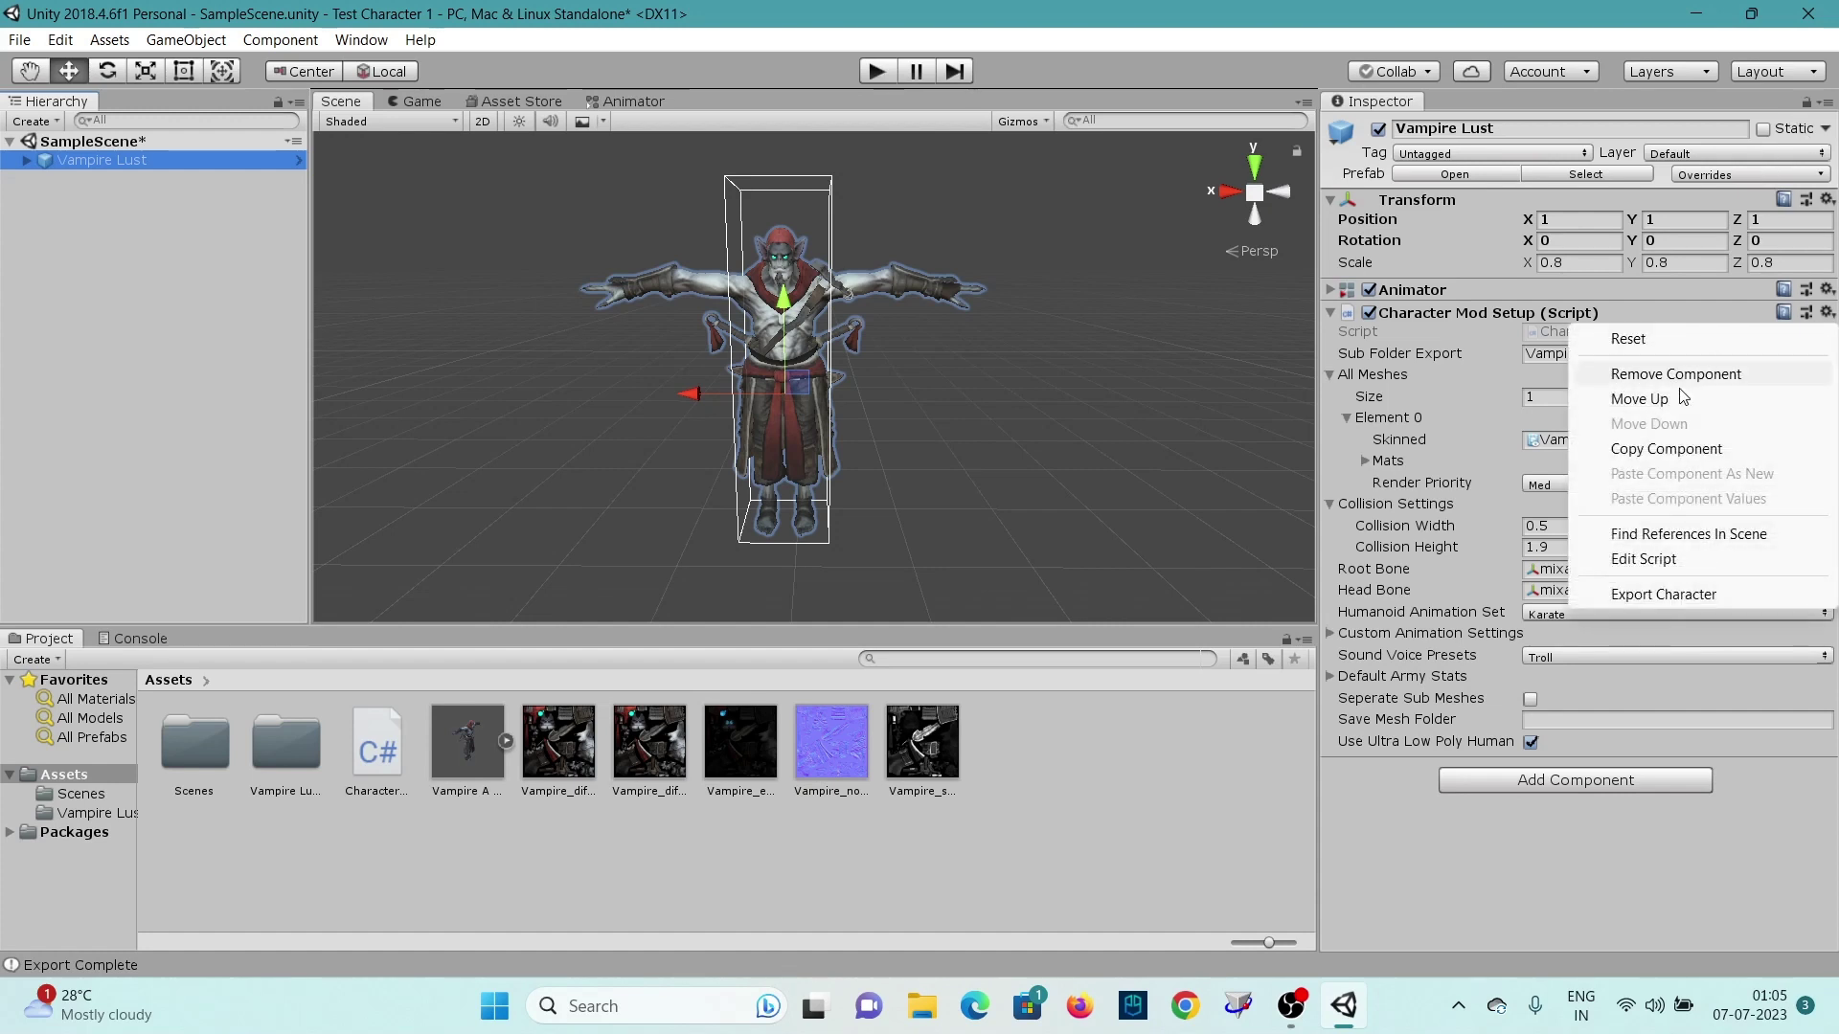
left_click(1649, 593)
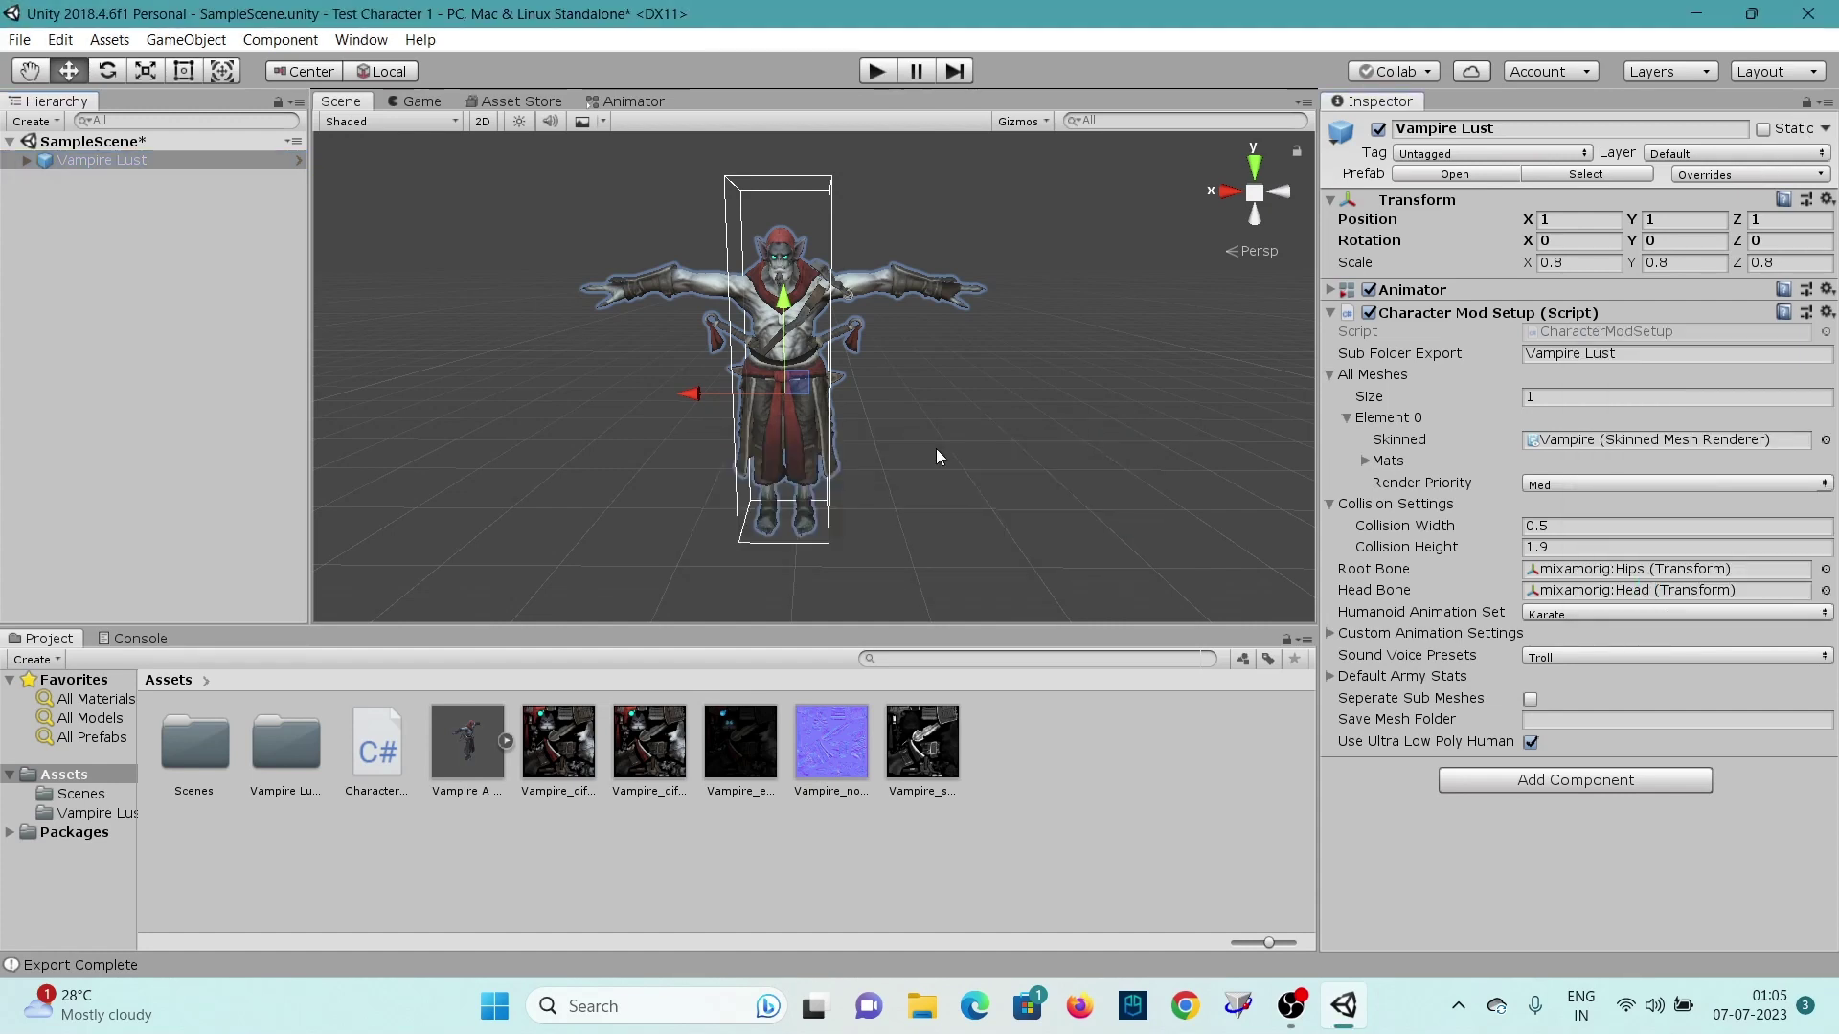
Step: Check the Vampire Lust assets folder and the console log for the result of the export
double_click(303, 756)
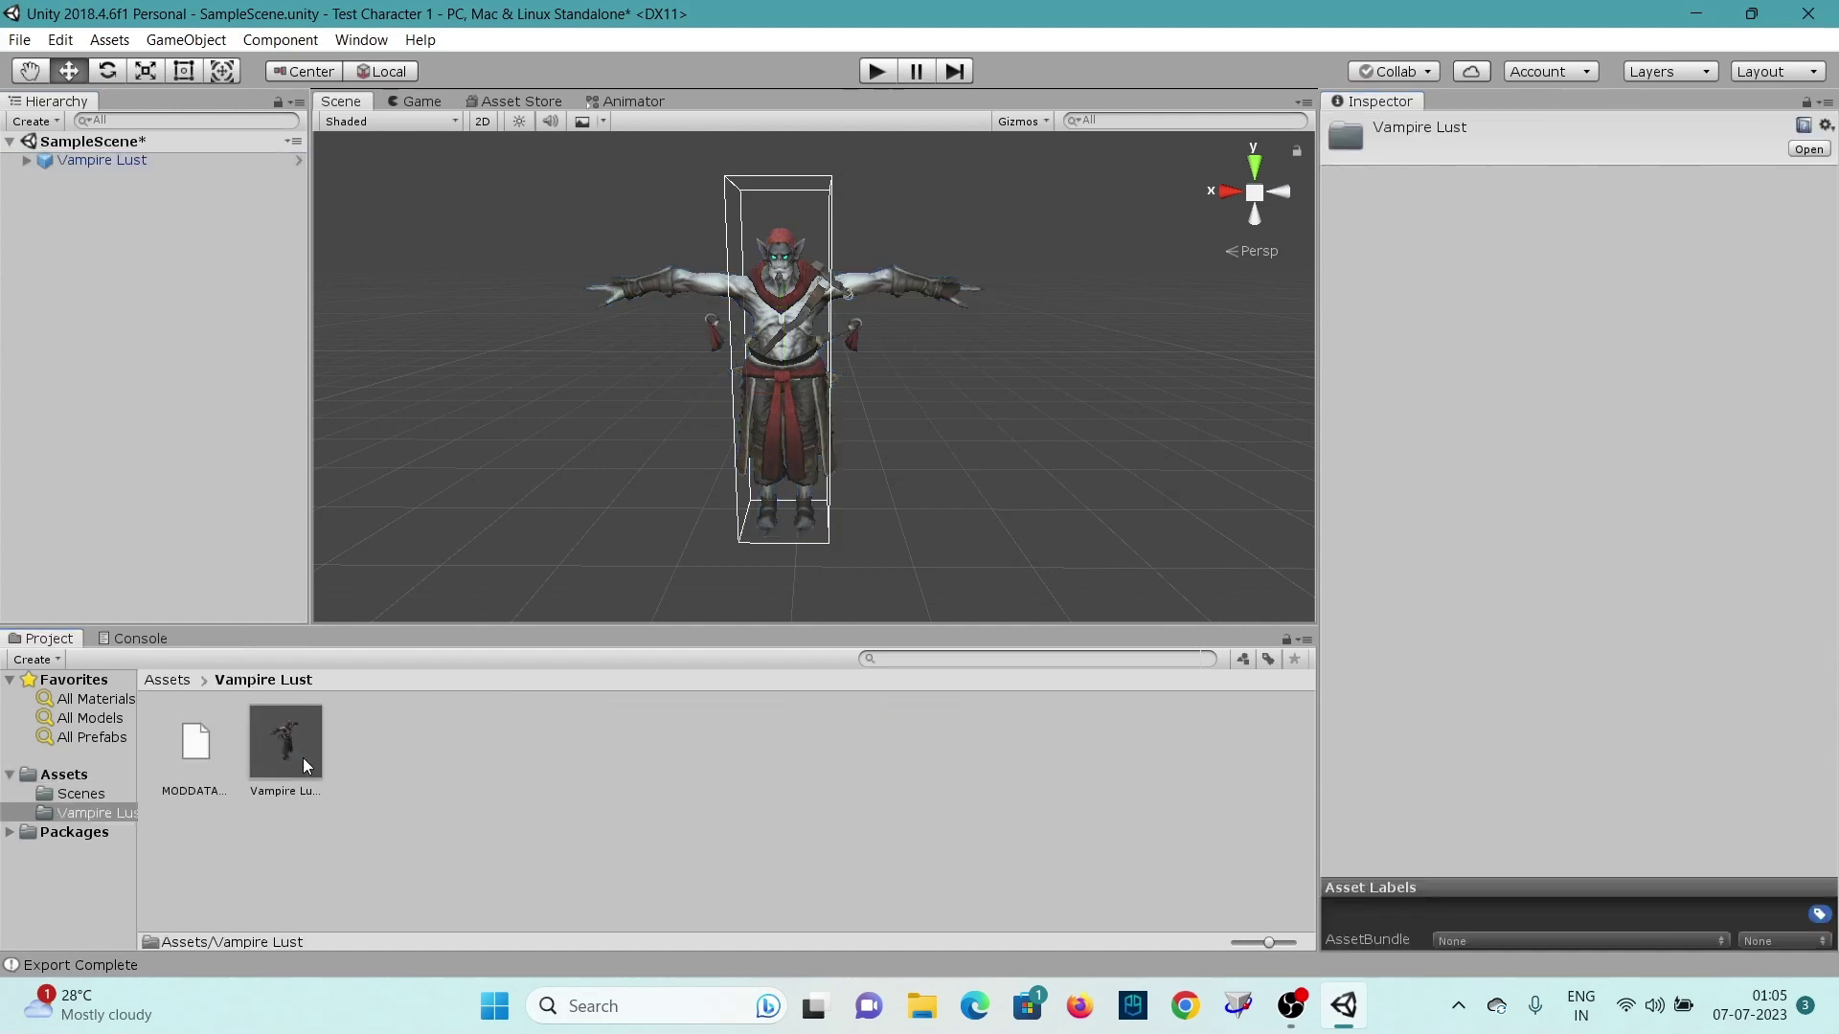
left_click(171, 968)
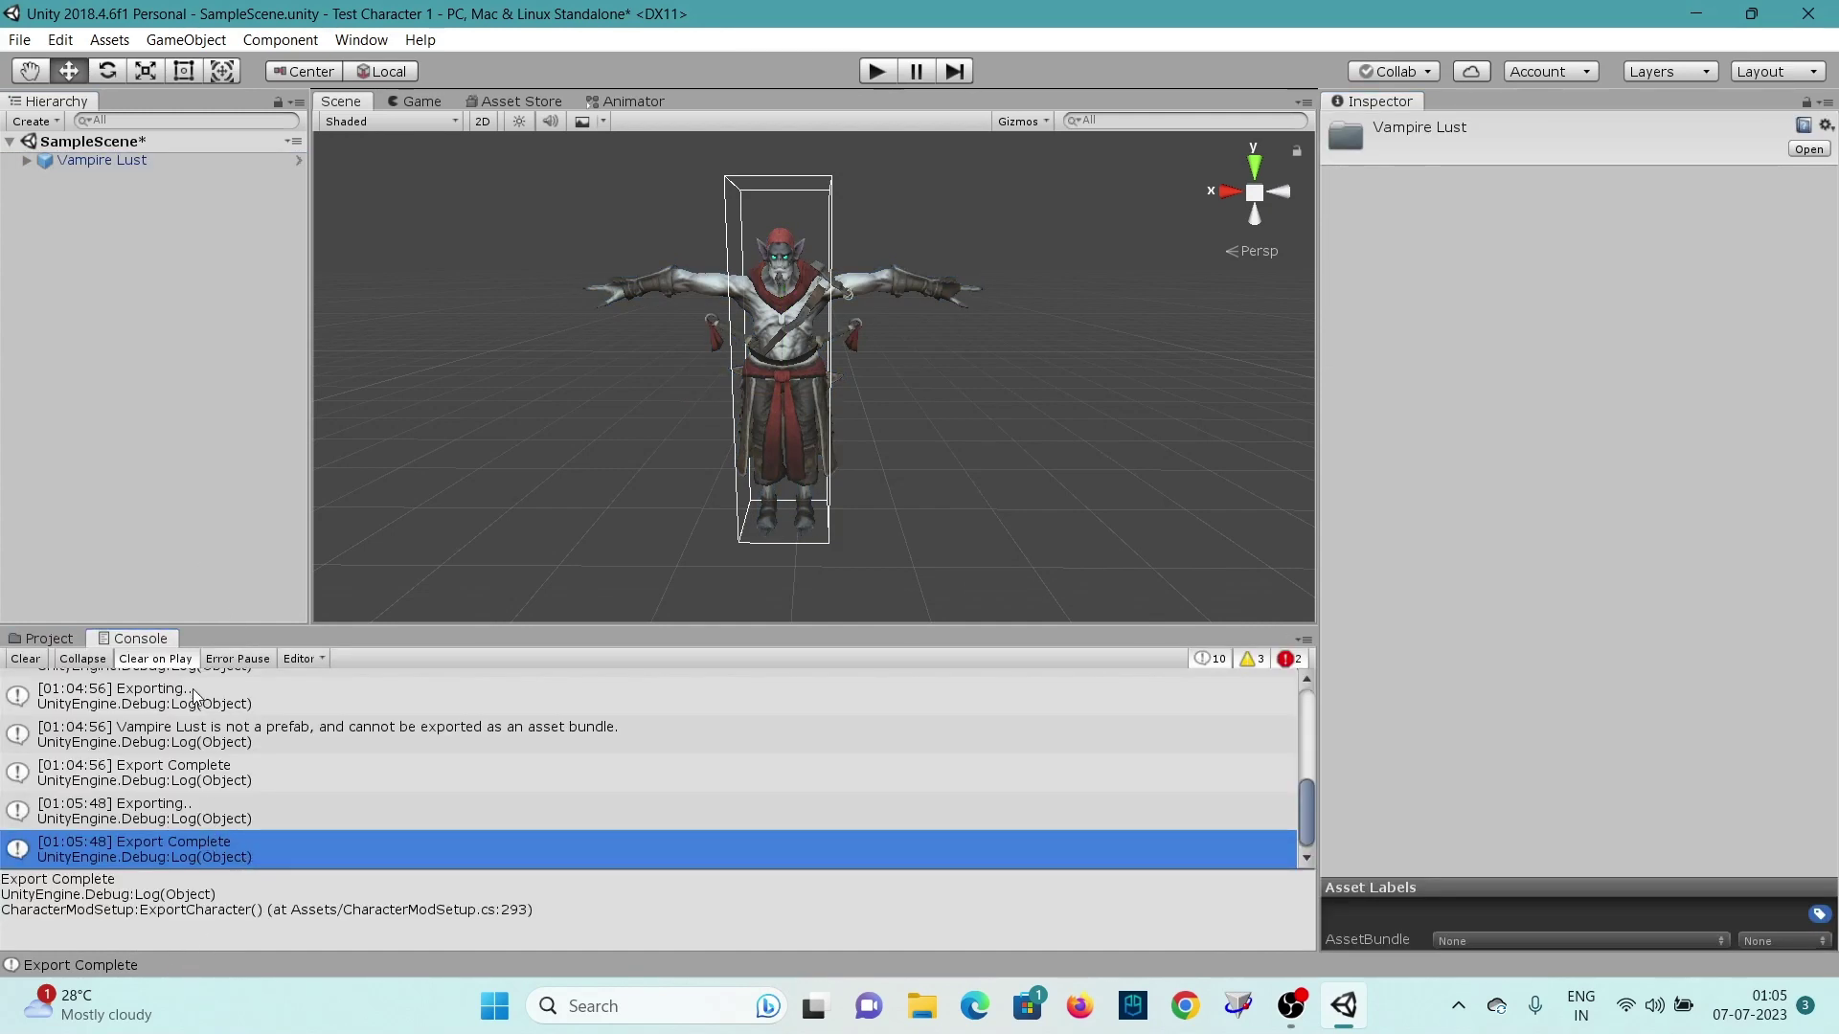
left_click(53, 639)
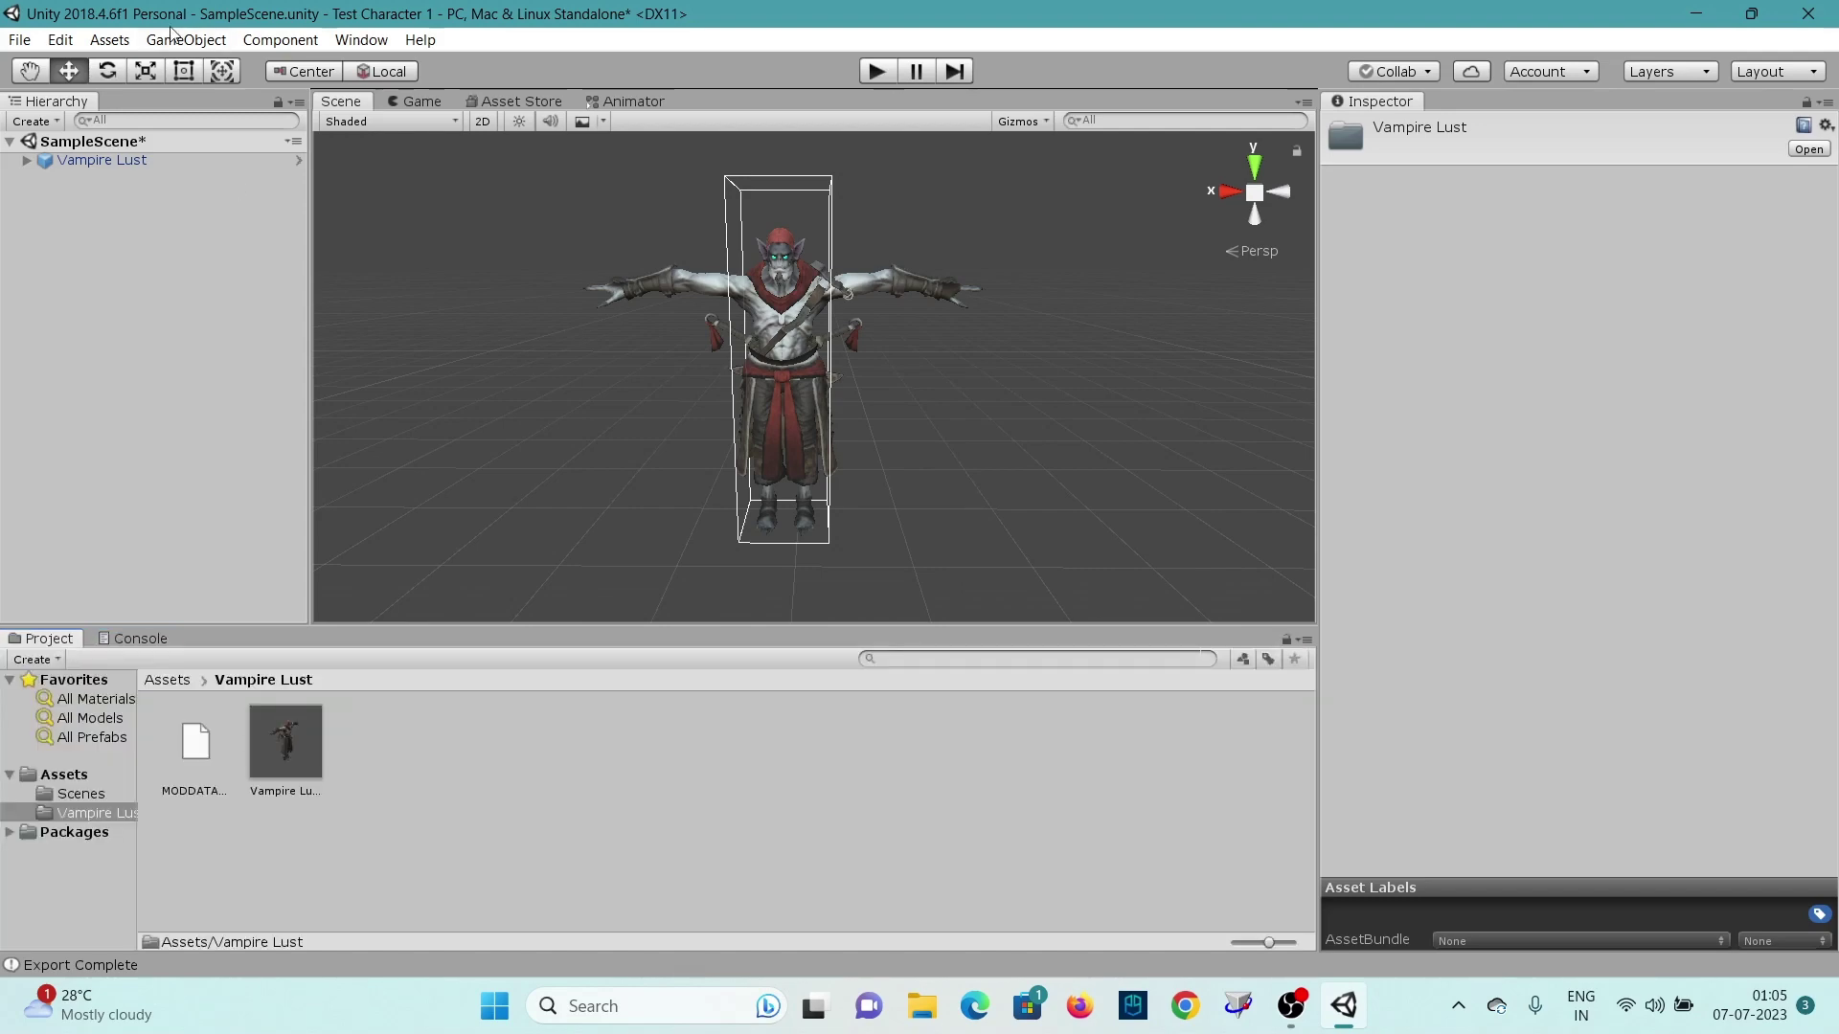
Step: Show the Vampire Lust folder in File Explorer, copy the files "vampire lust" and "MODDATA-vampire lust.bgmod", and close the window
left_click(111, 39)
left_click(173, 103)
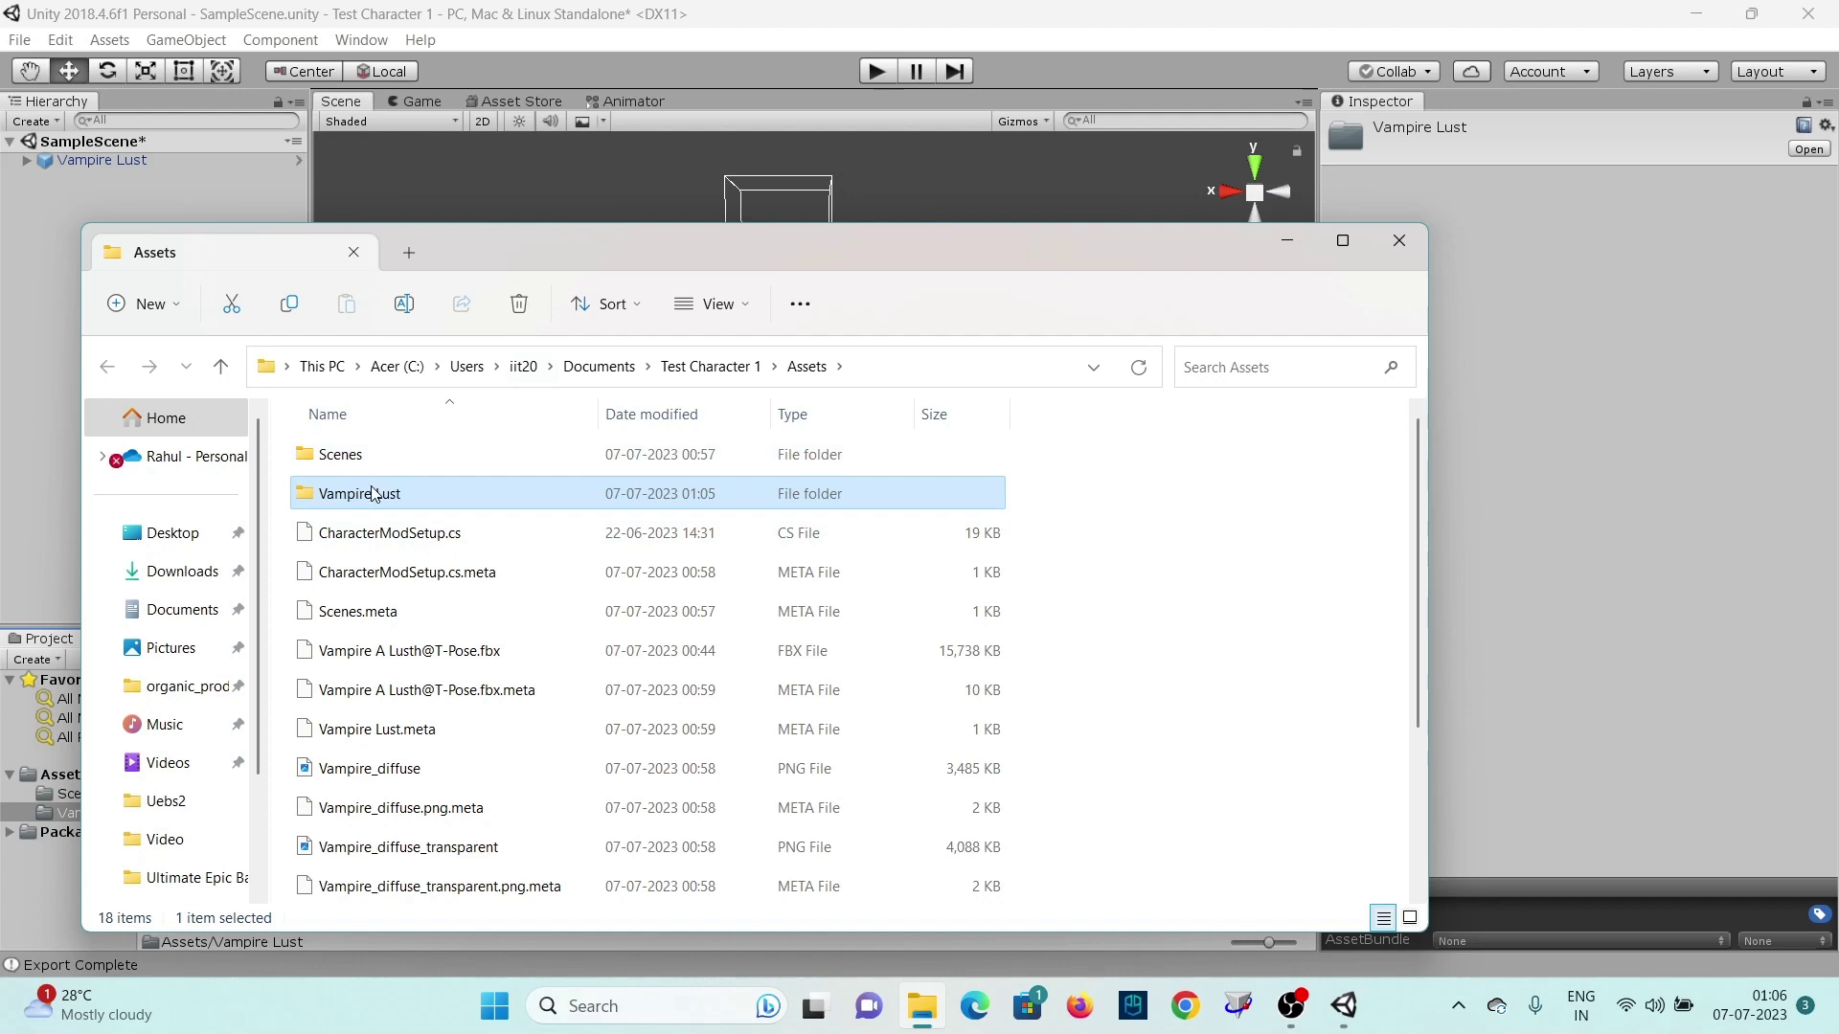
double_click(373, 493)
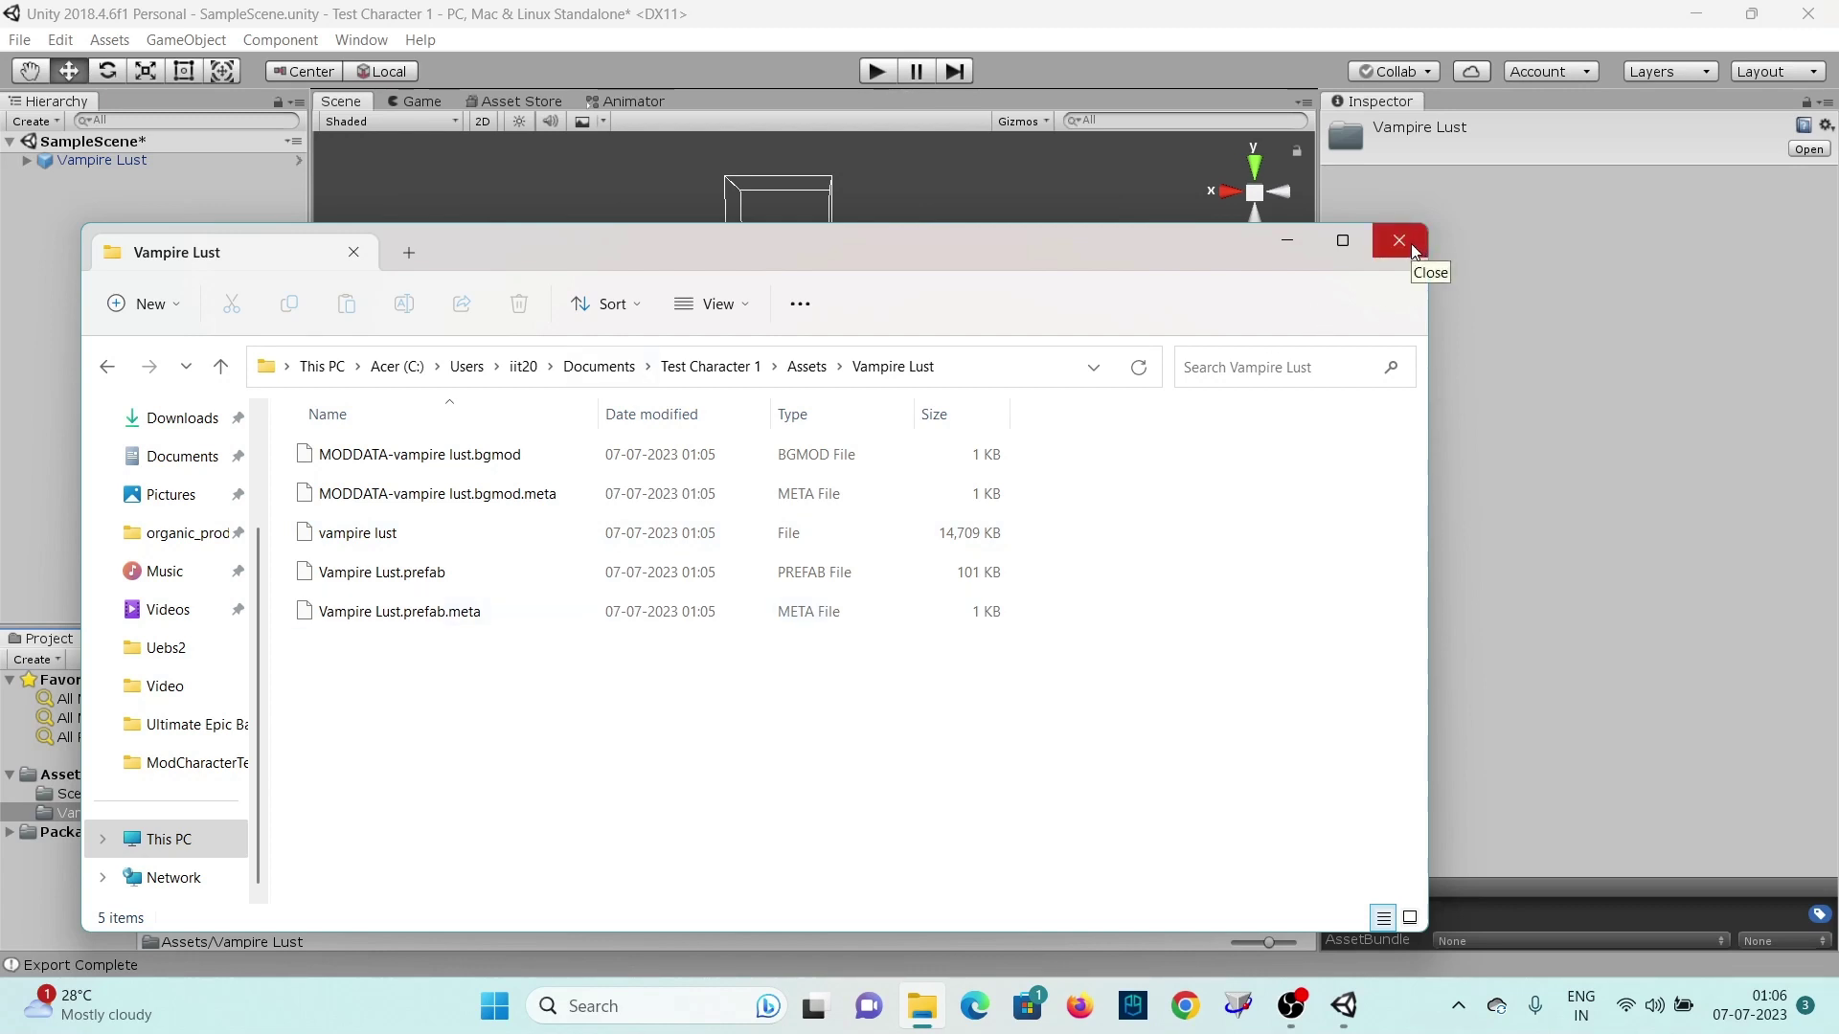
left_click(484, 534)
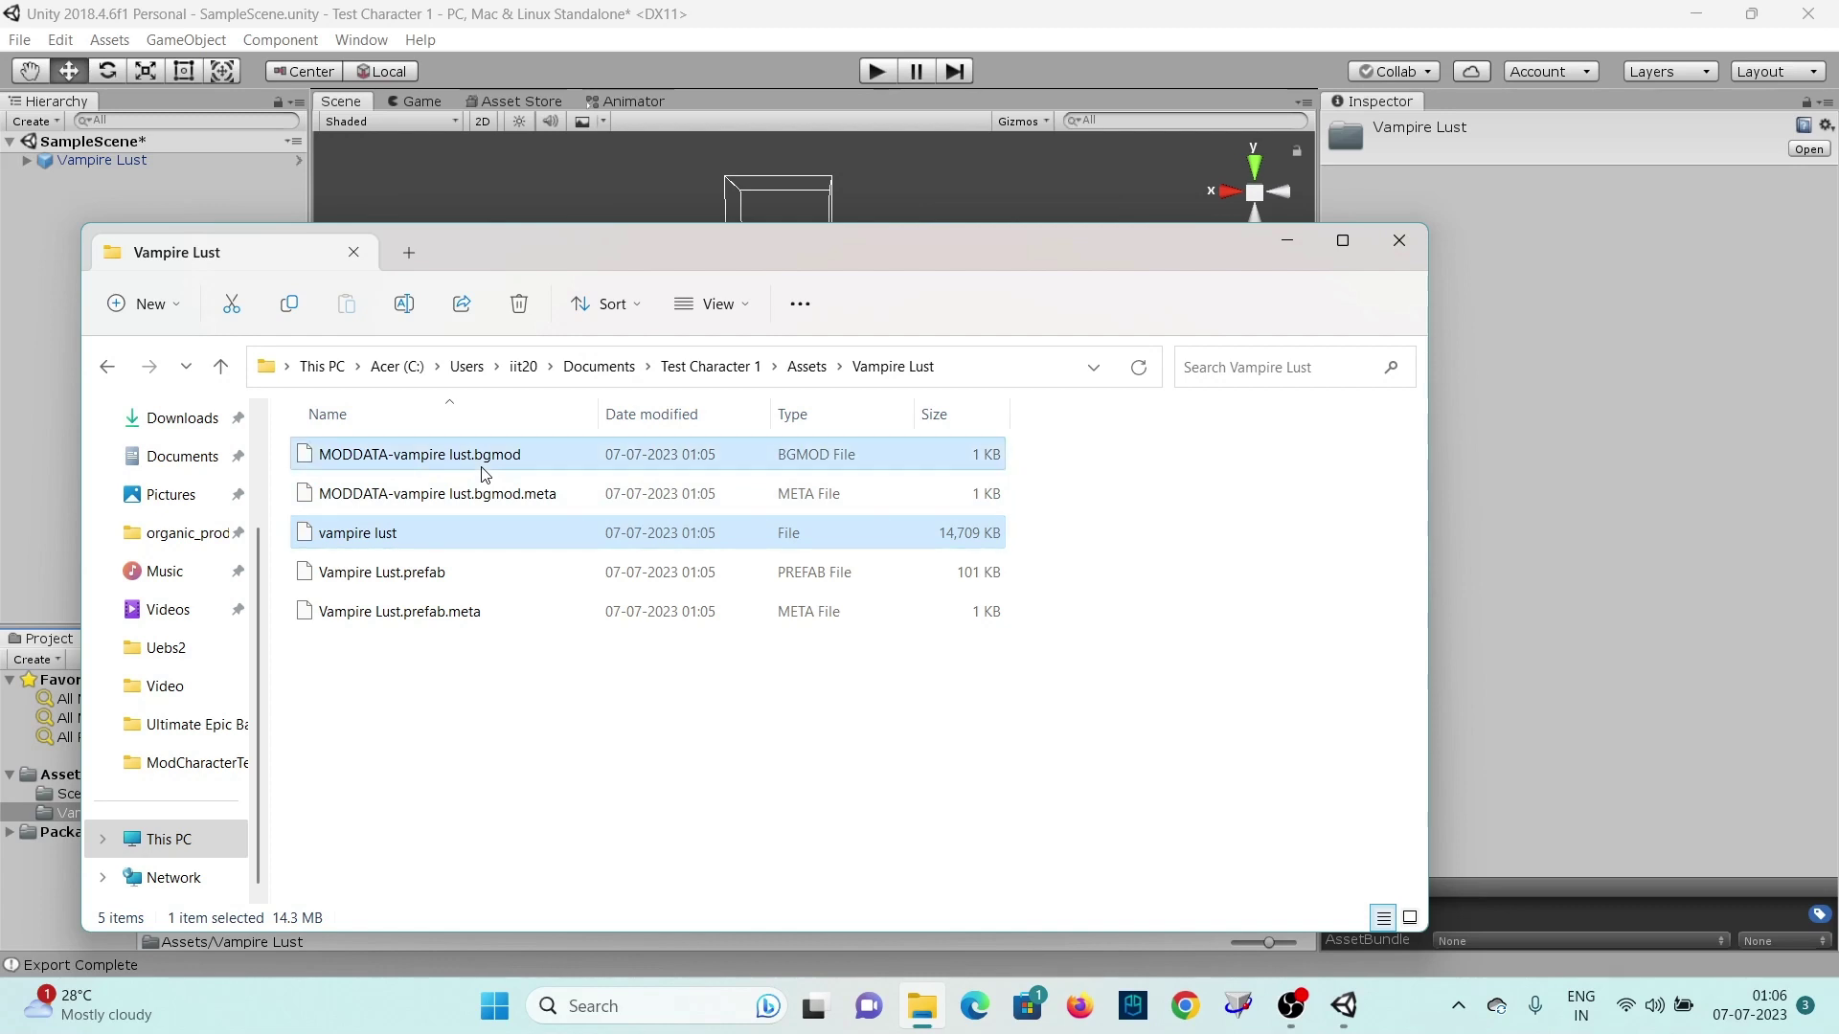
left_click(484, 454, "ctrl")
right_click(484, 469)
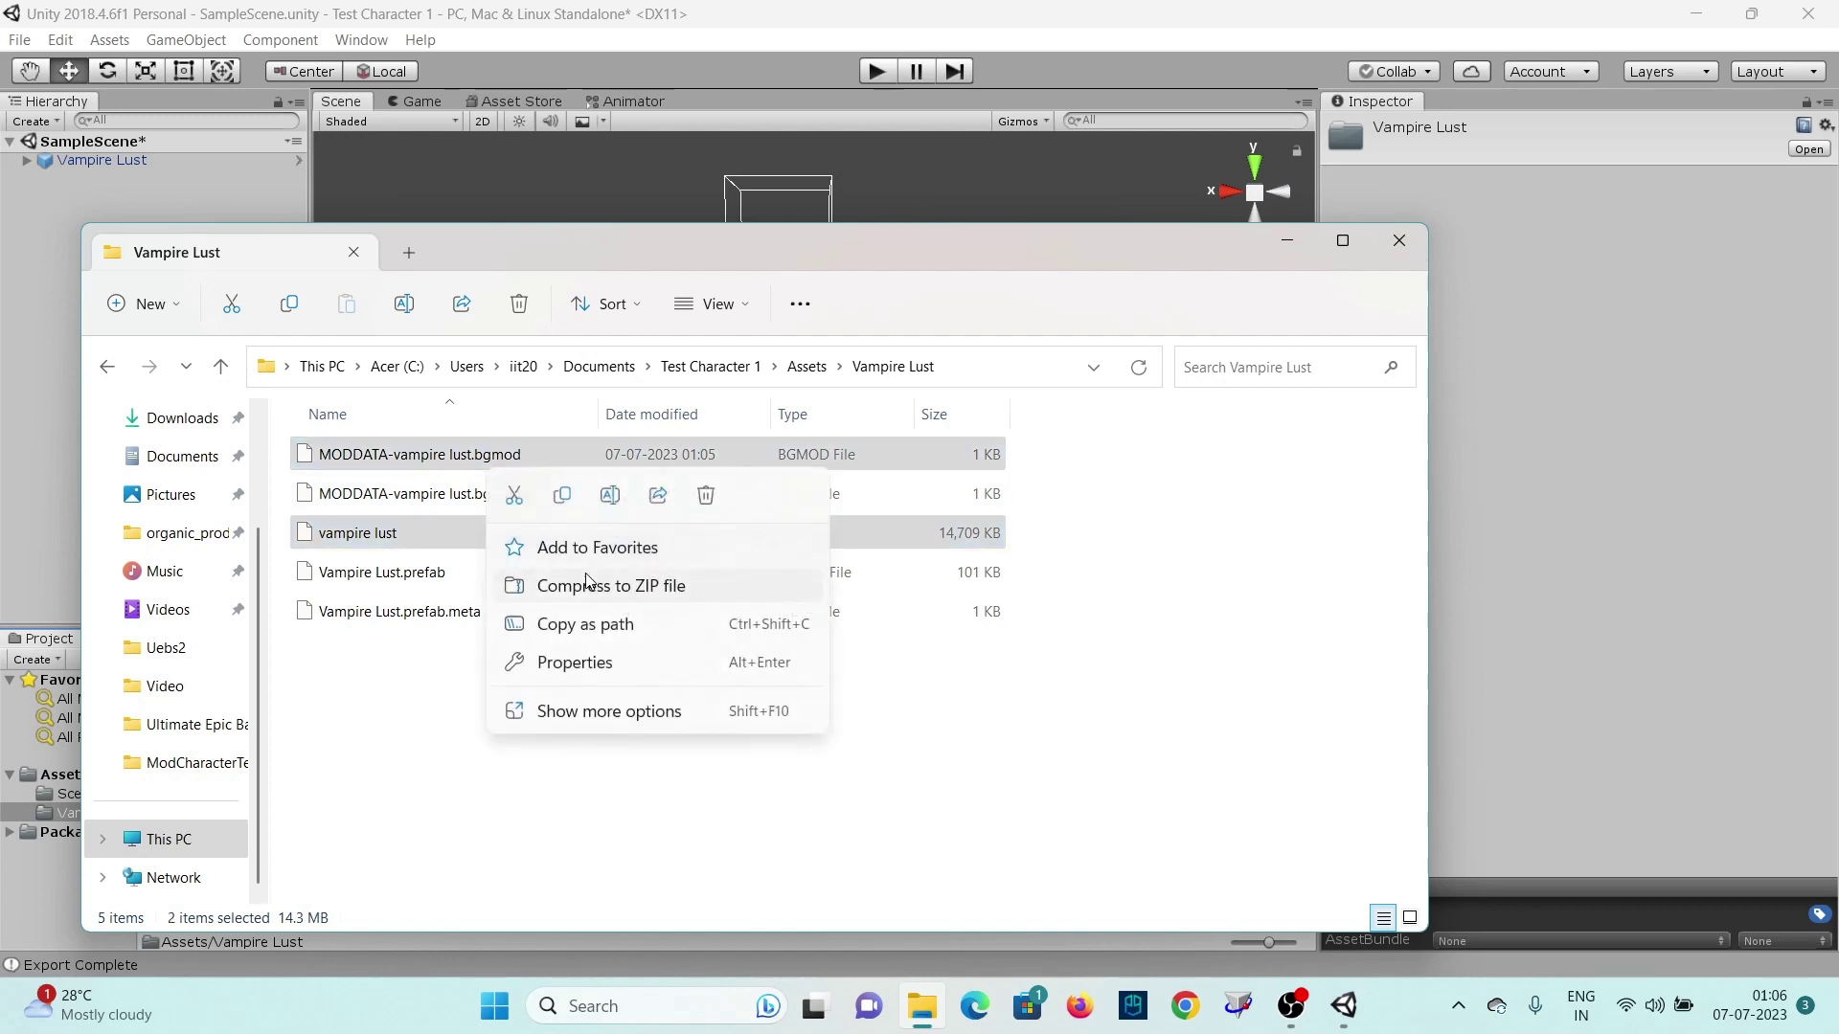
left_click(566, 497)
left_click(1289, 435)
left_click(1401, 251)
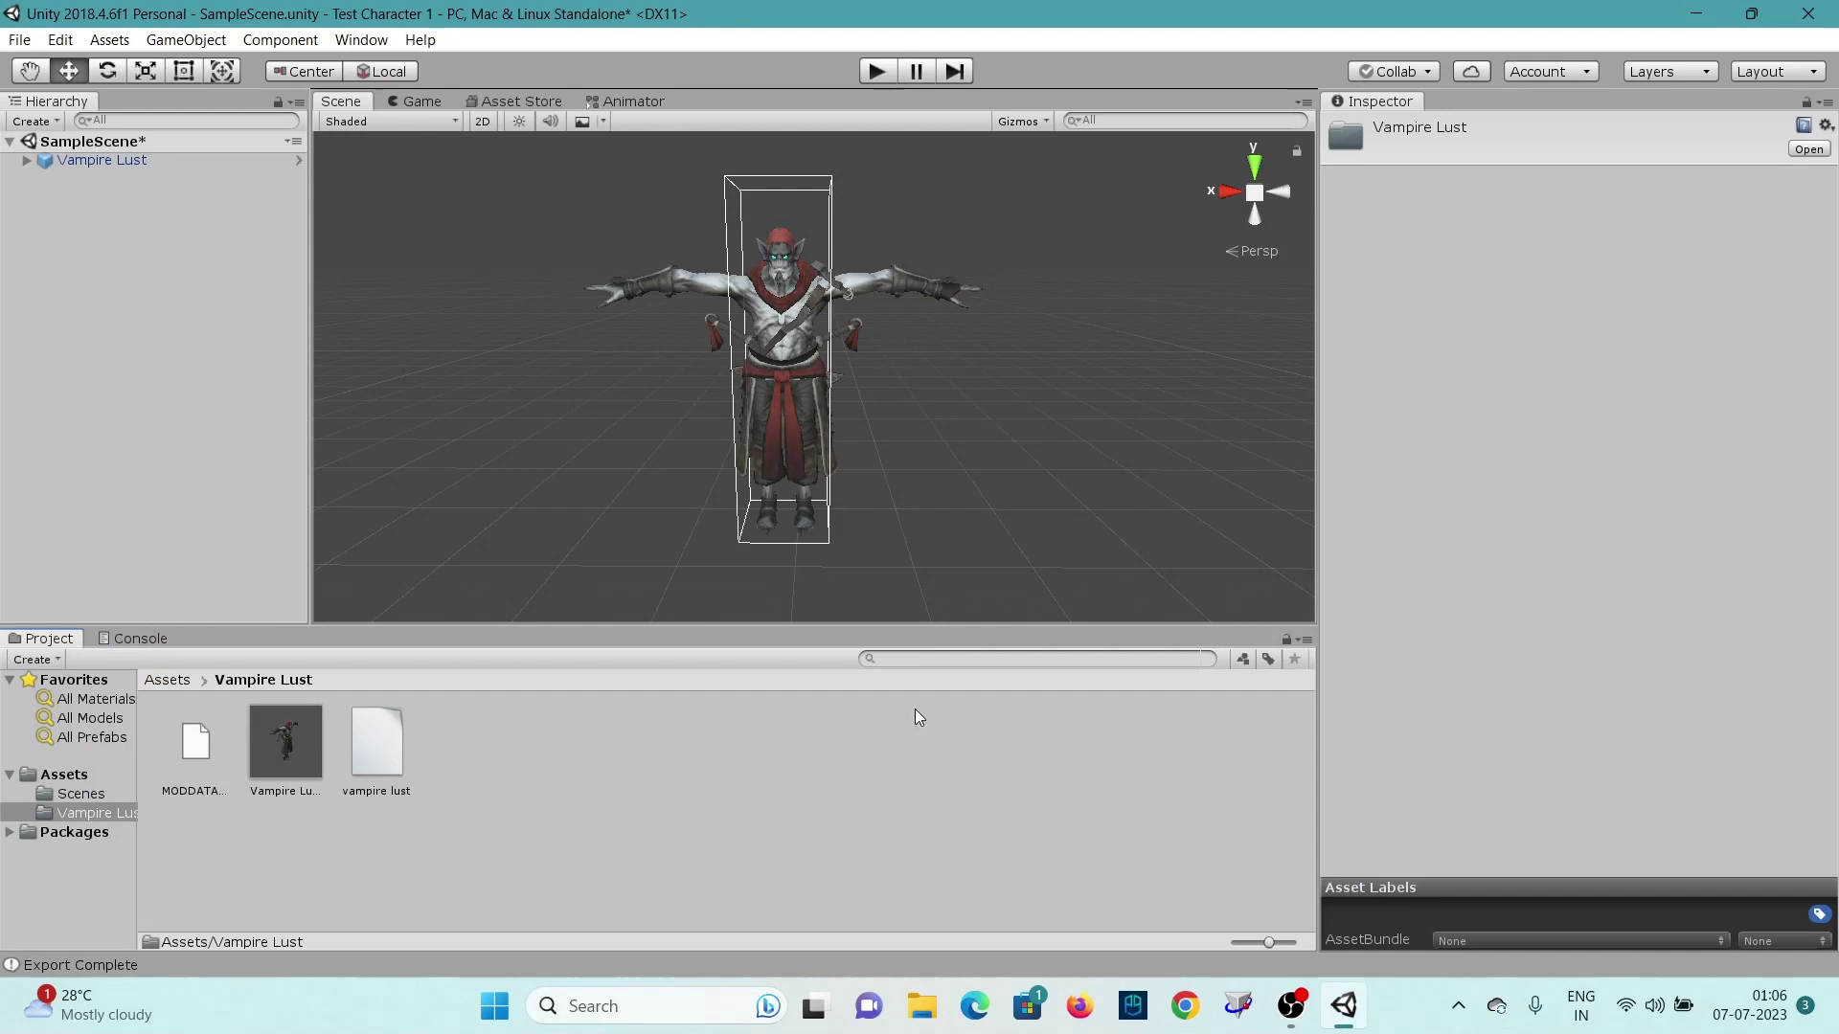
Step: Switch from Unity to Steam and open the library page of Ultimate Epic Battle Simulator 2
left_click(1701, 13)
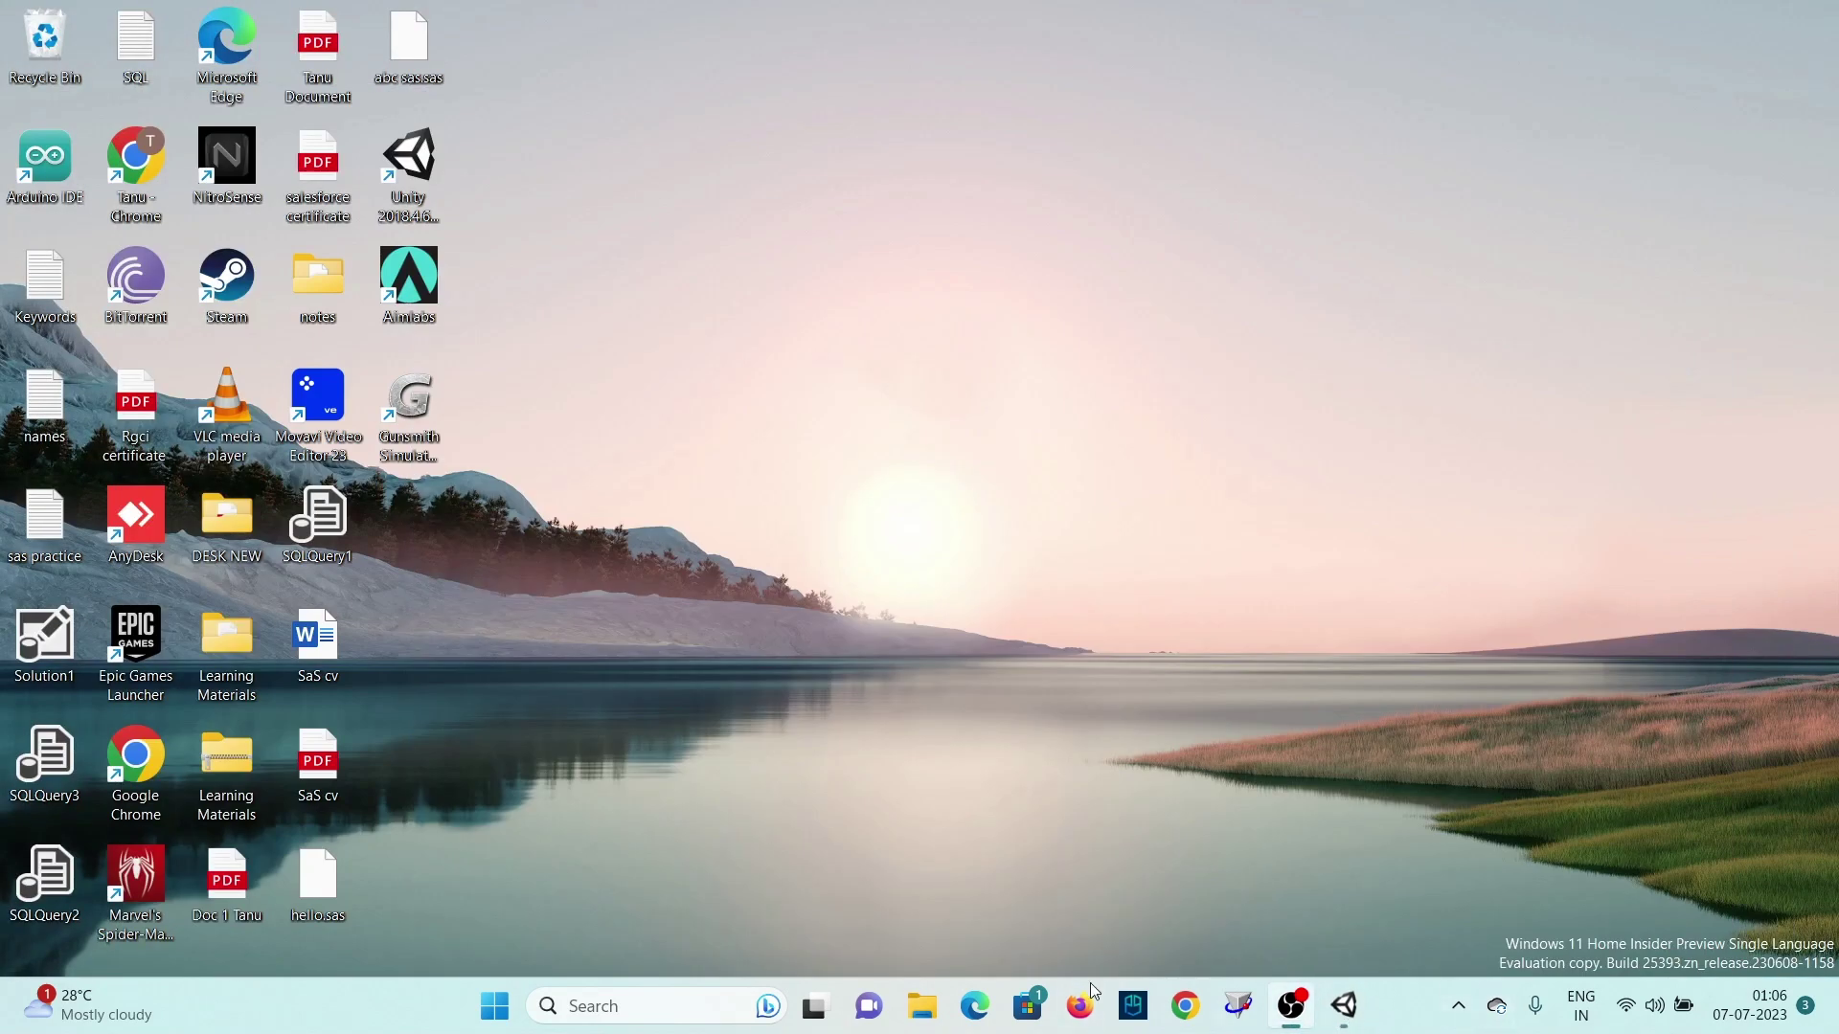
key("super")
type("ste")
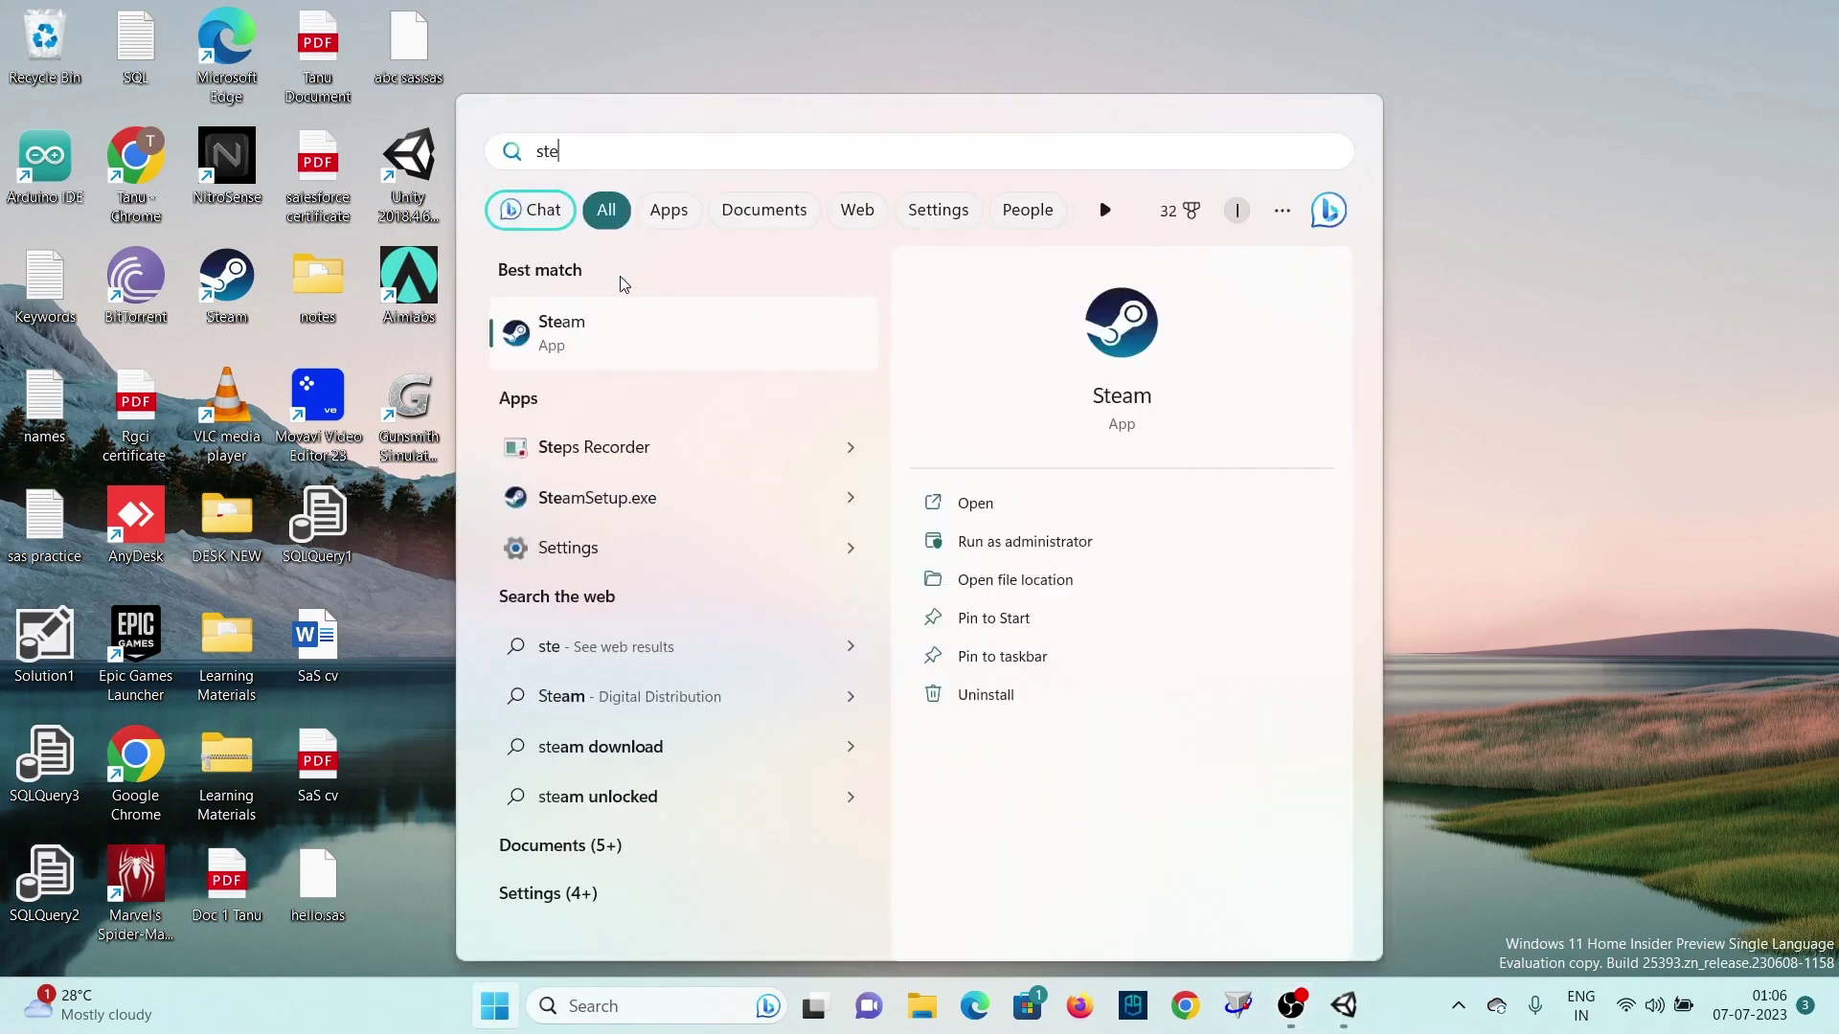
left_click(701, 359)
scroll(677, 422, "up", 10)
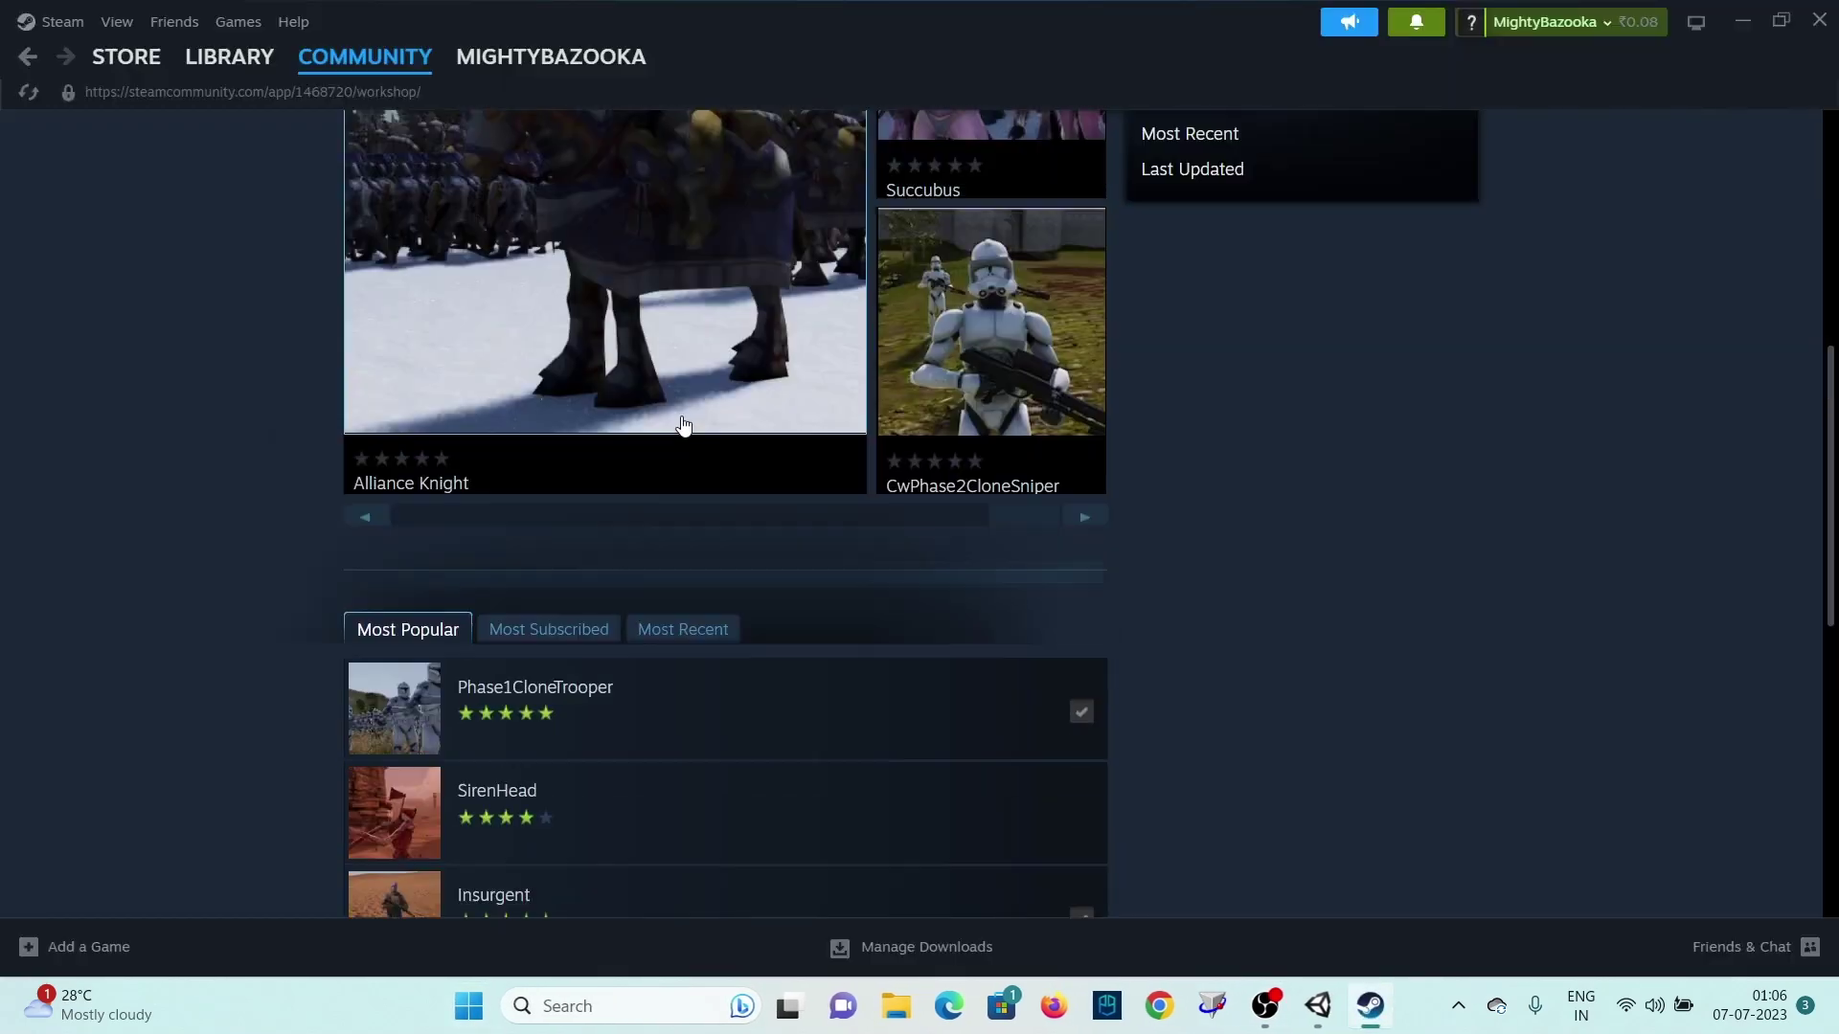
left_click(387, 206)
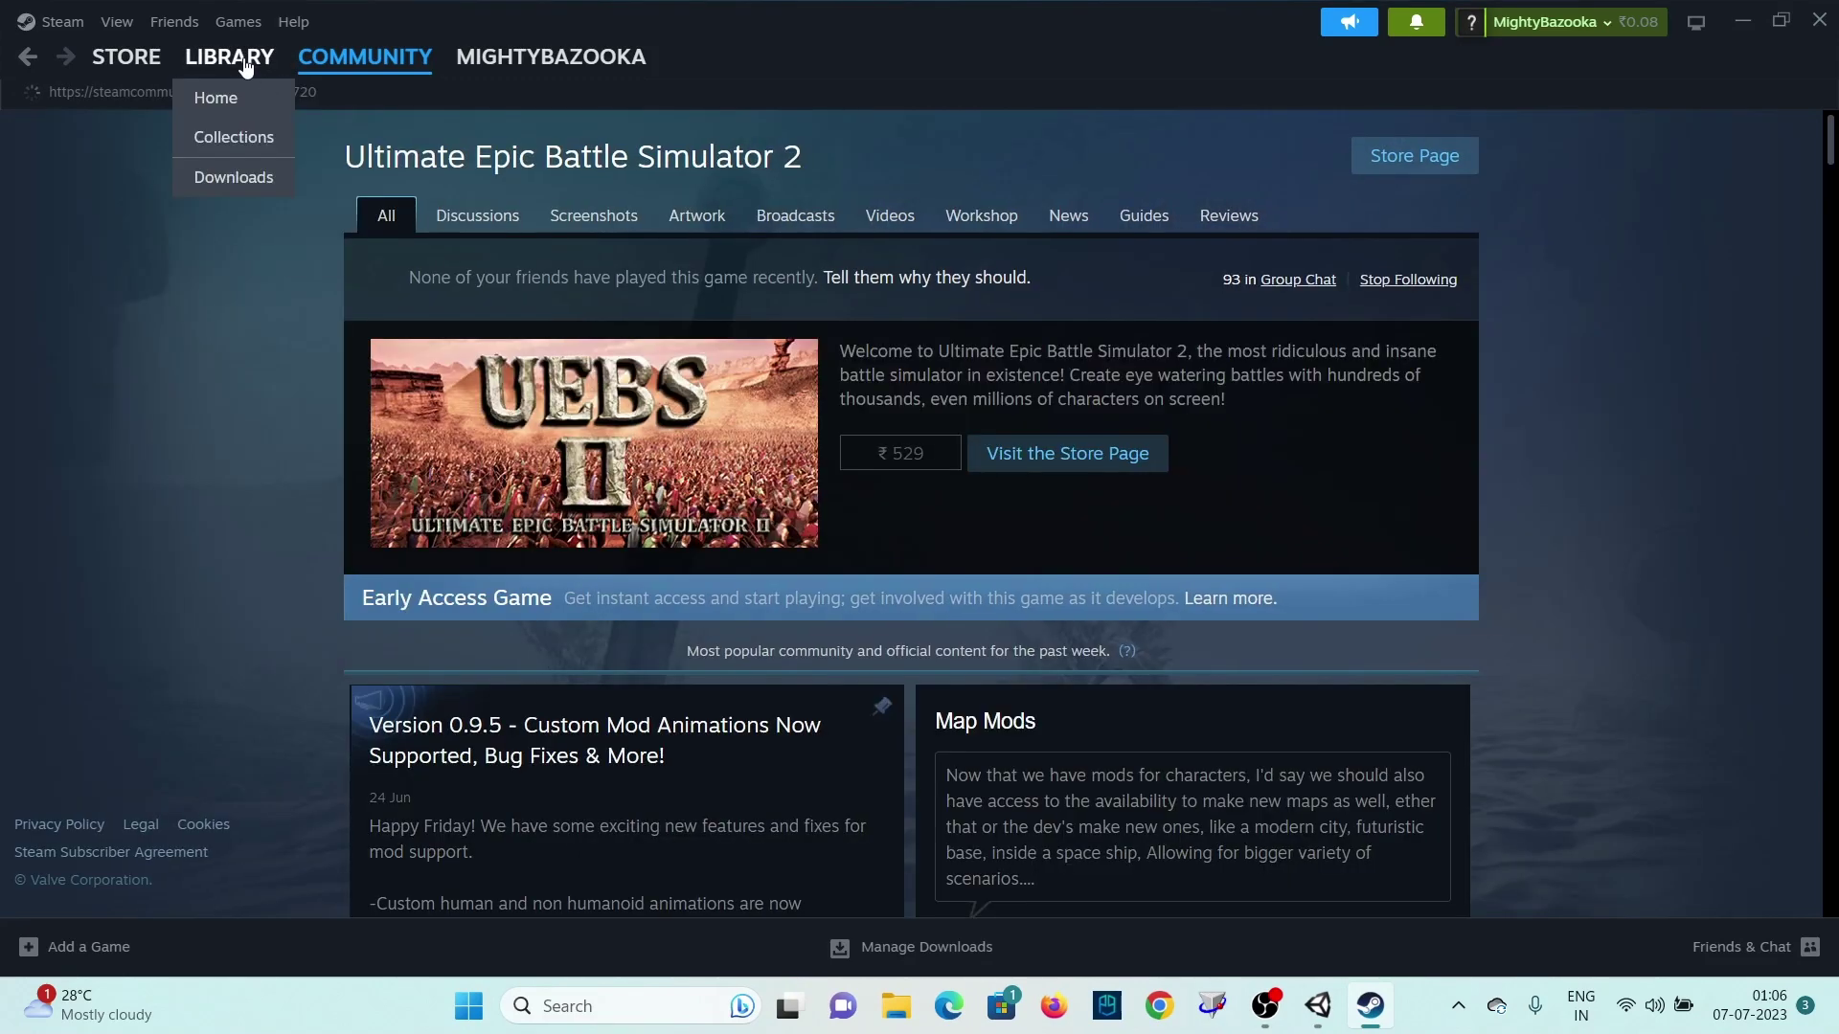
left_click(246, 65)
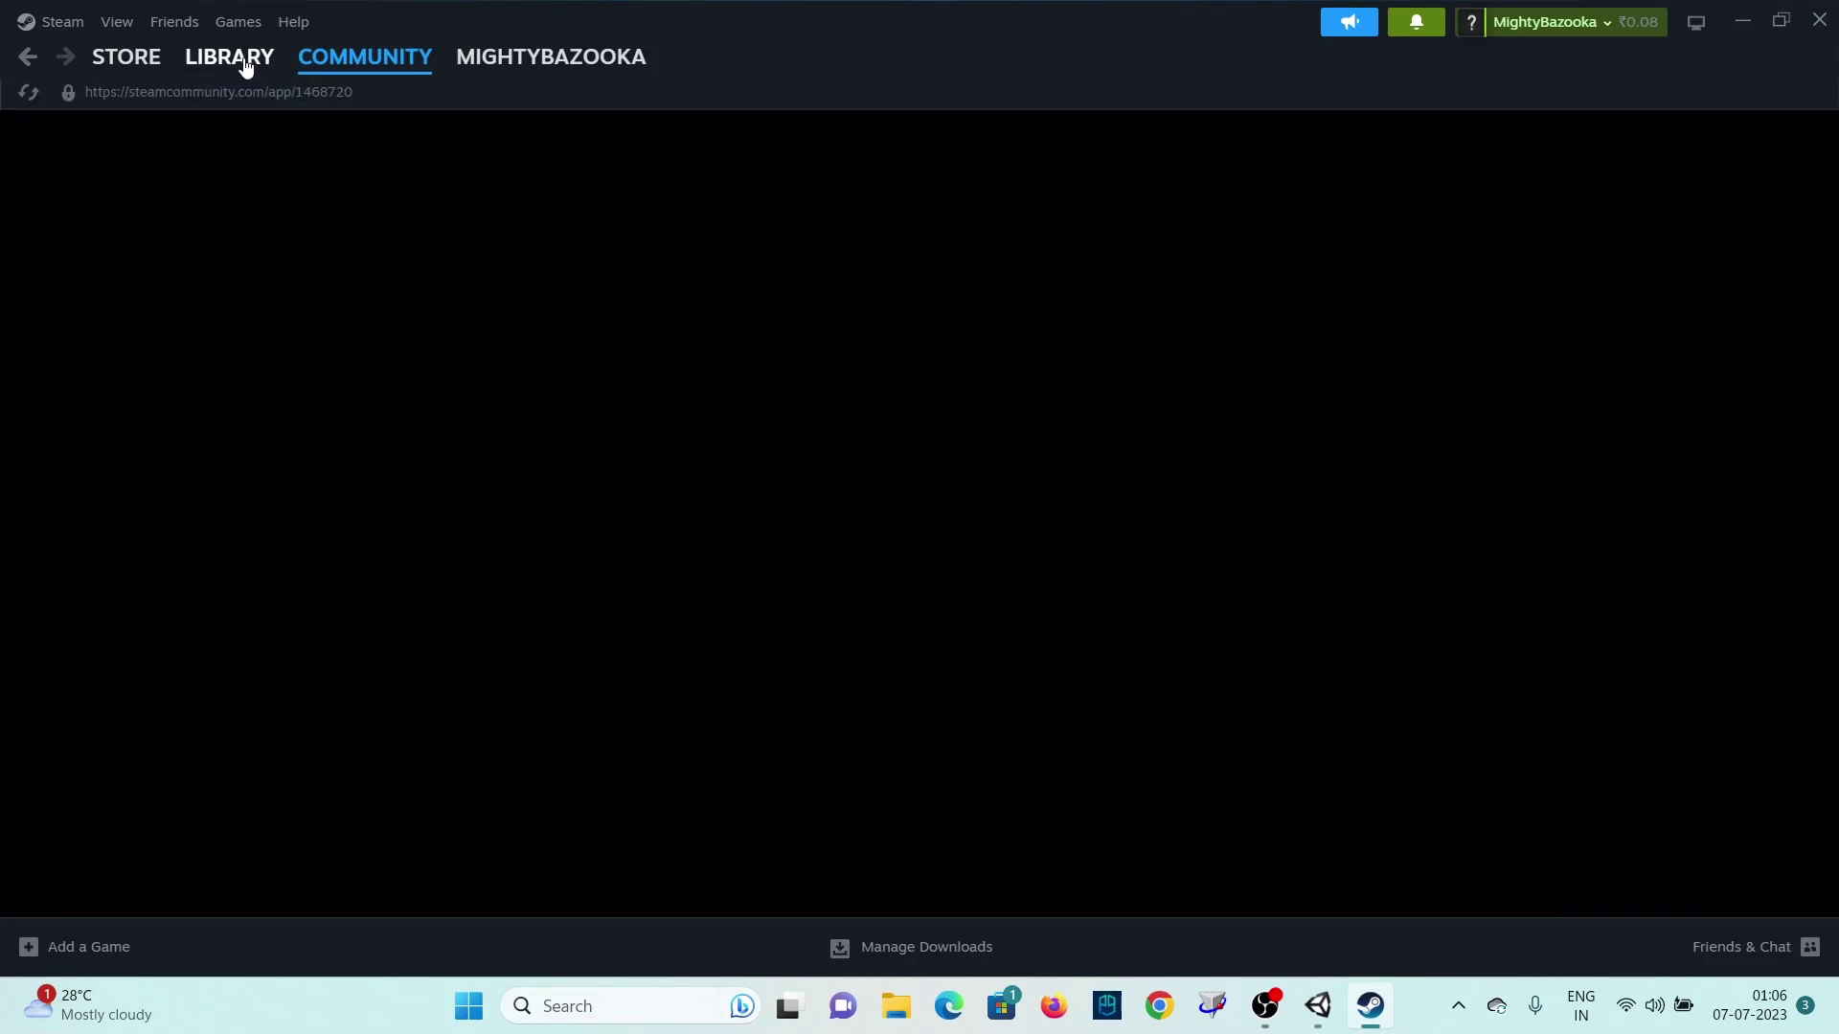
Step: Browse to the installation folder of Ultimate Epic Battle Simulator 2 from the game's installed files properties
left_click(1683, 517)
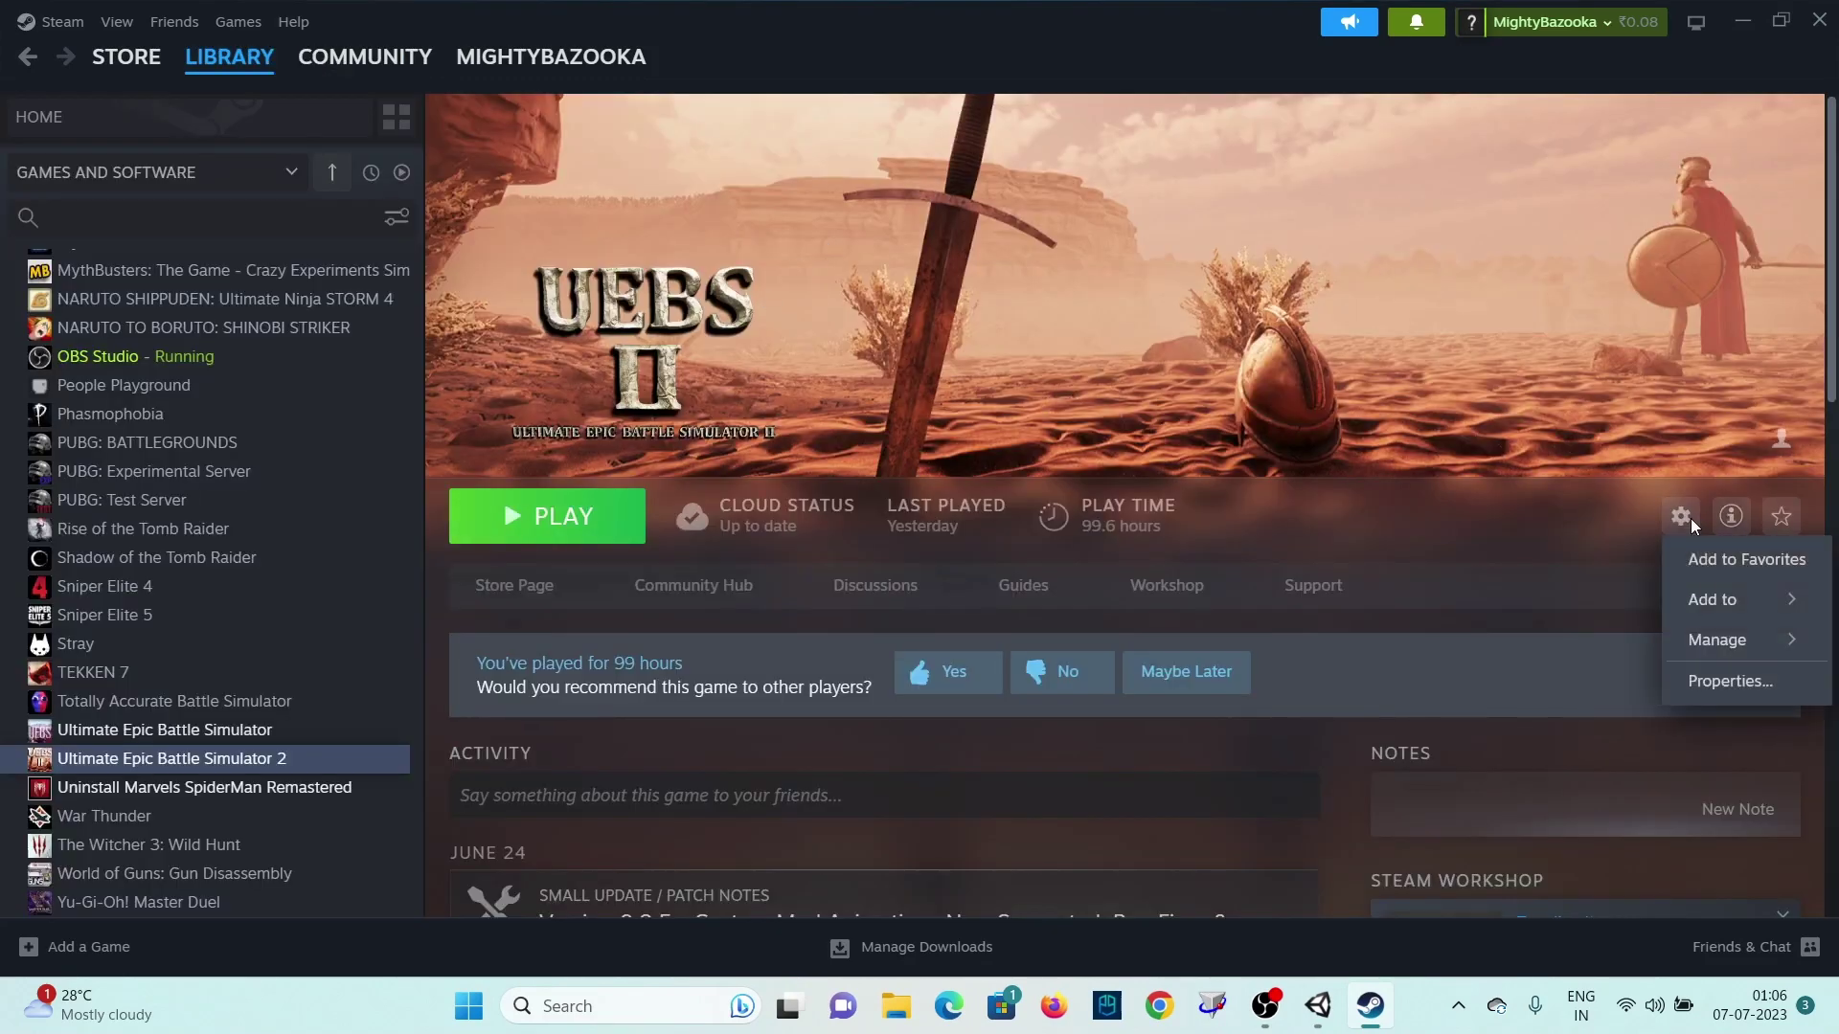
mouse_move(1729, 647)
left_click(1734, 681)
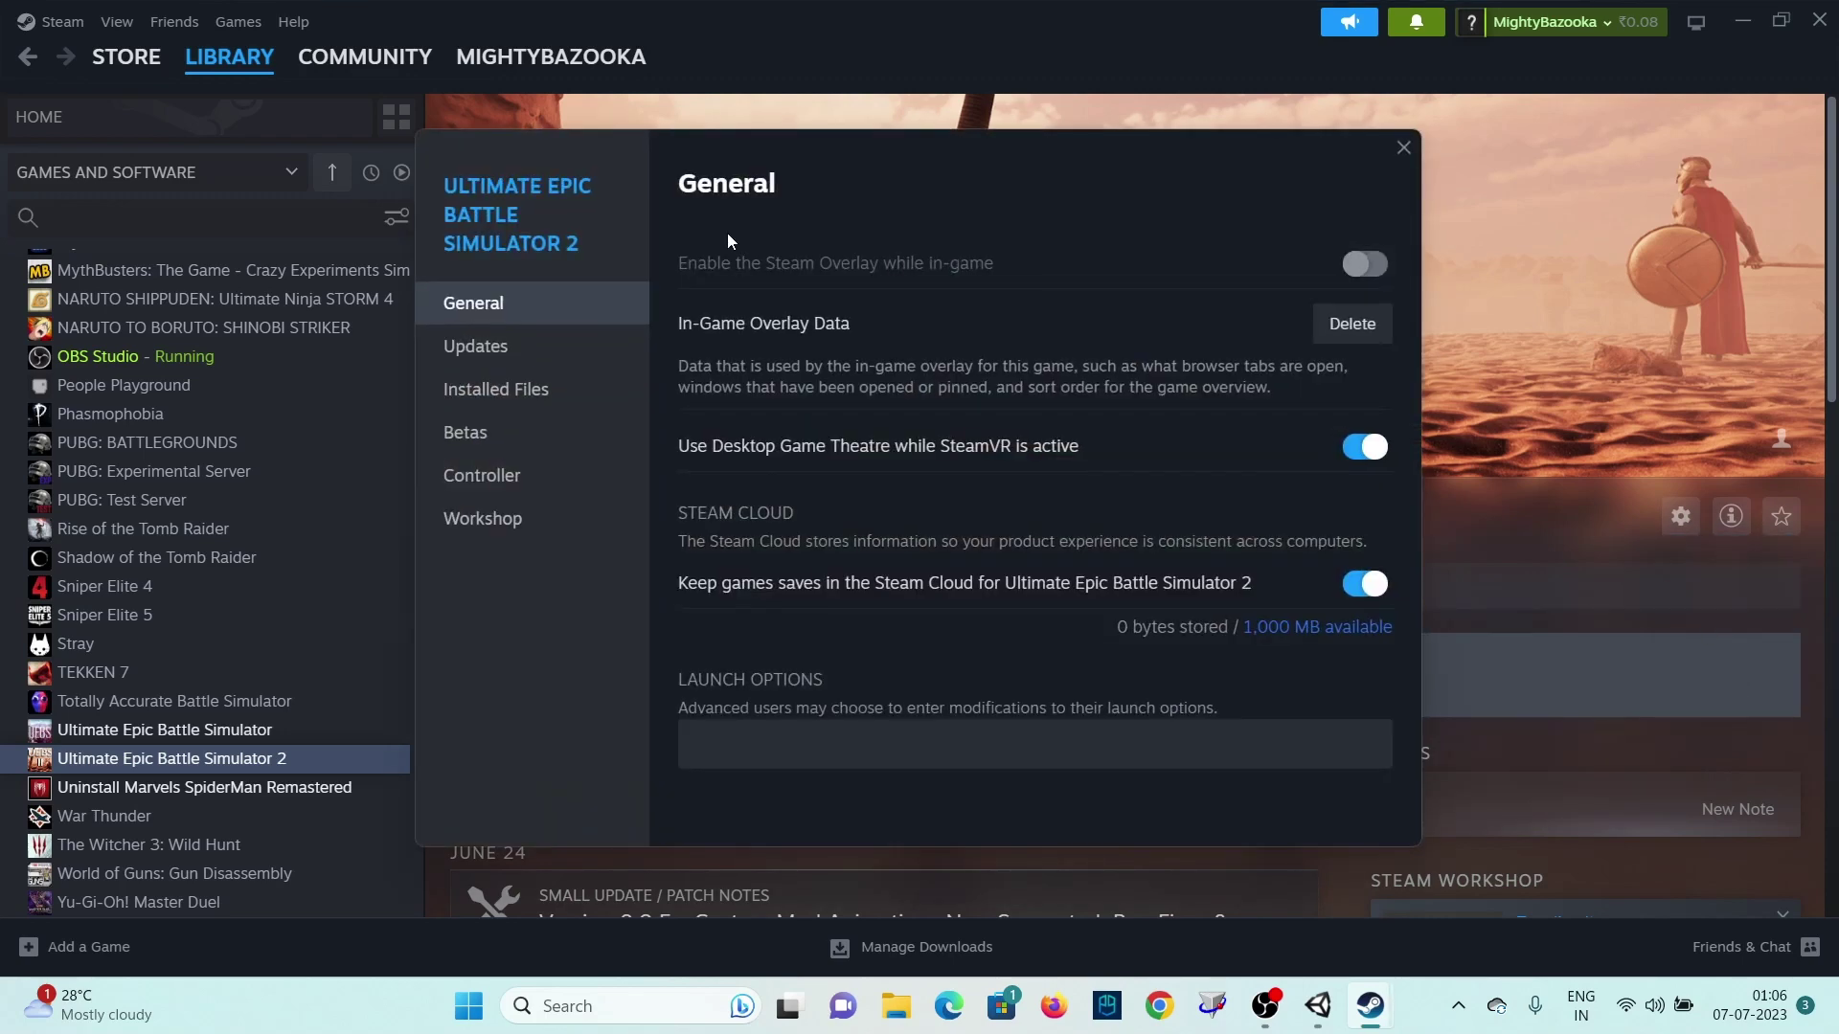
left_click(543, 405)
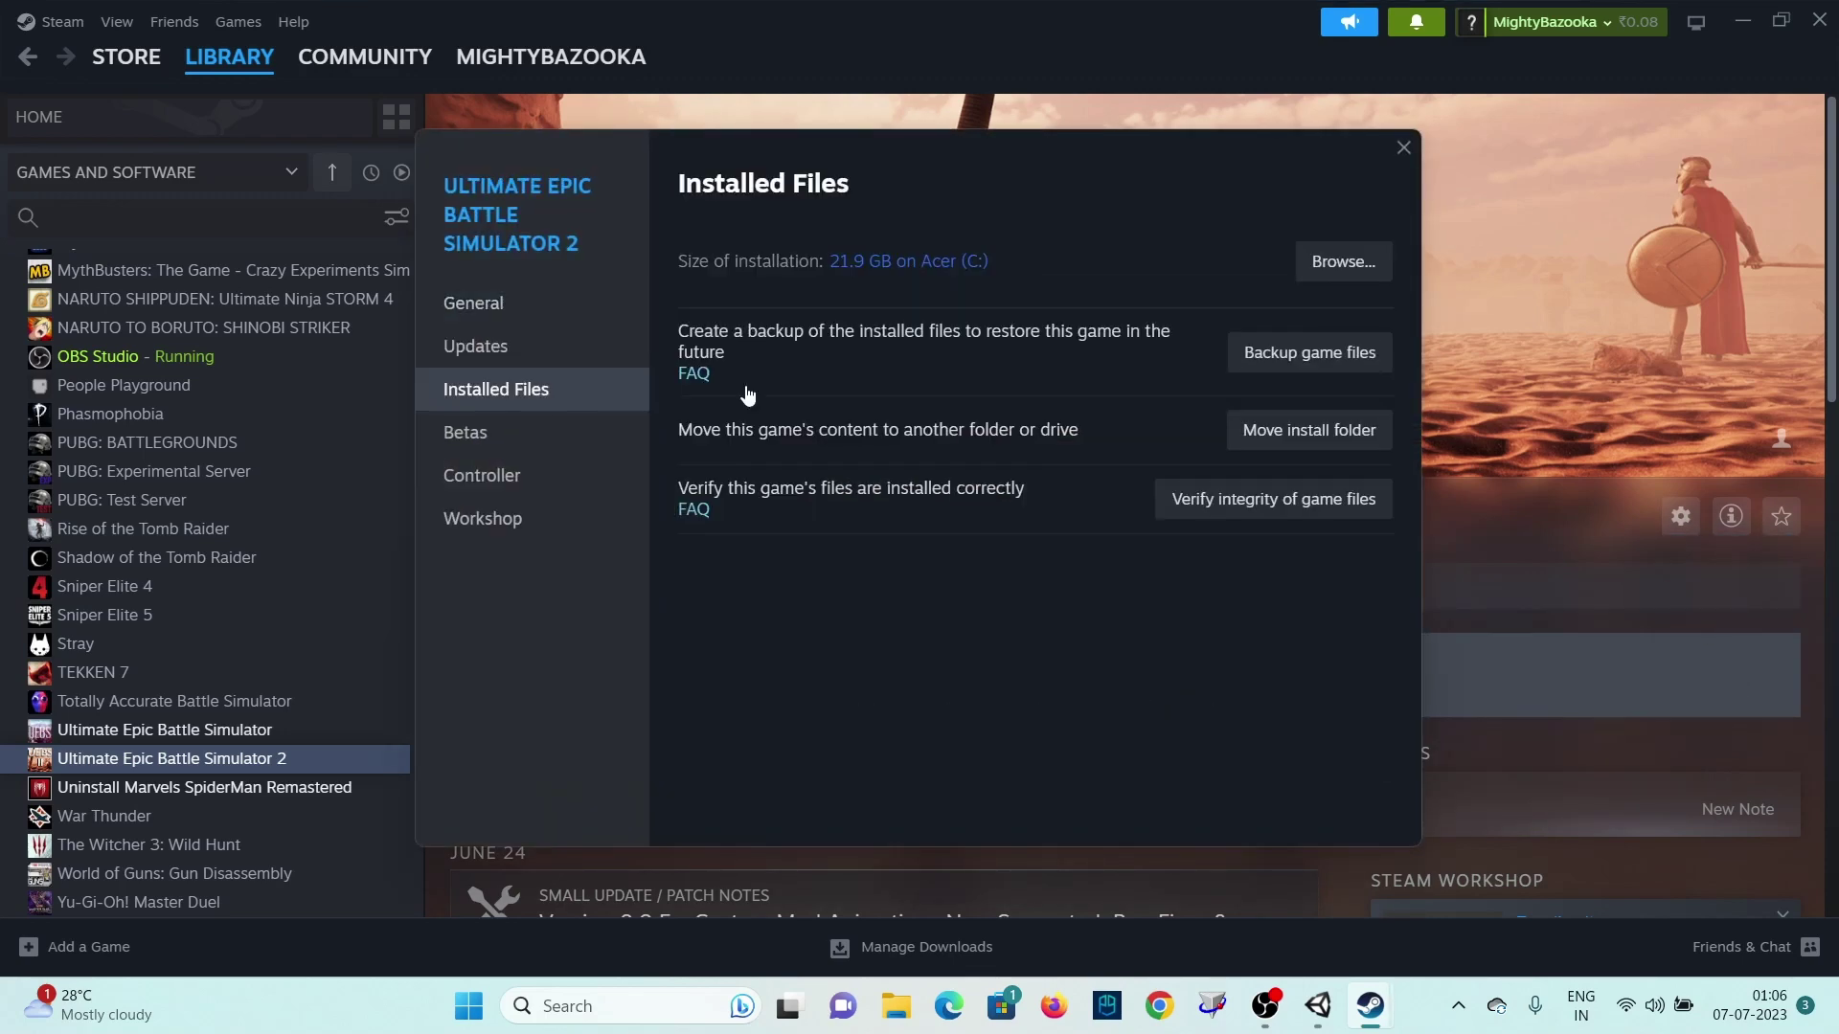
left_click(1344, 275)
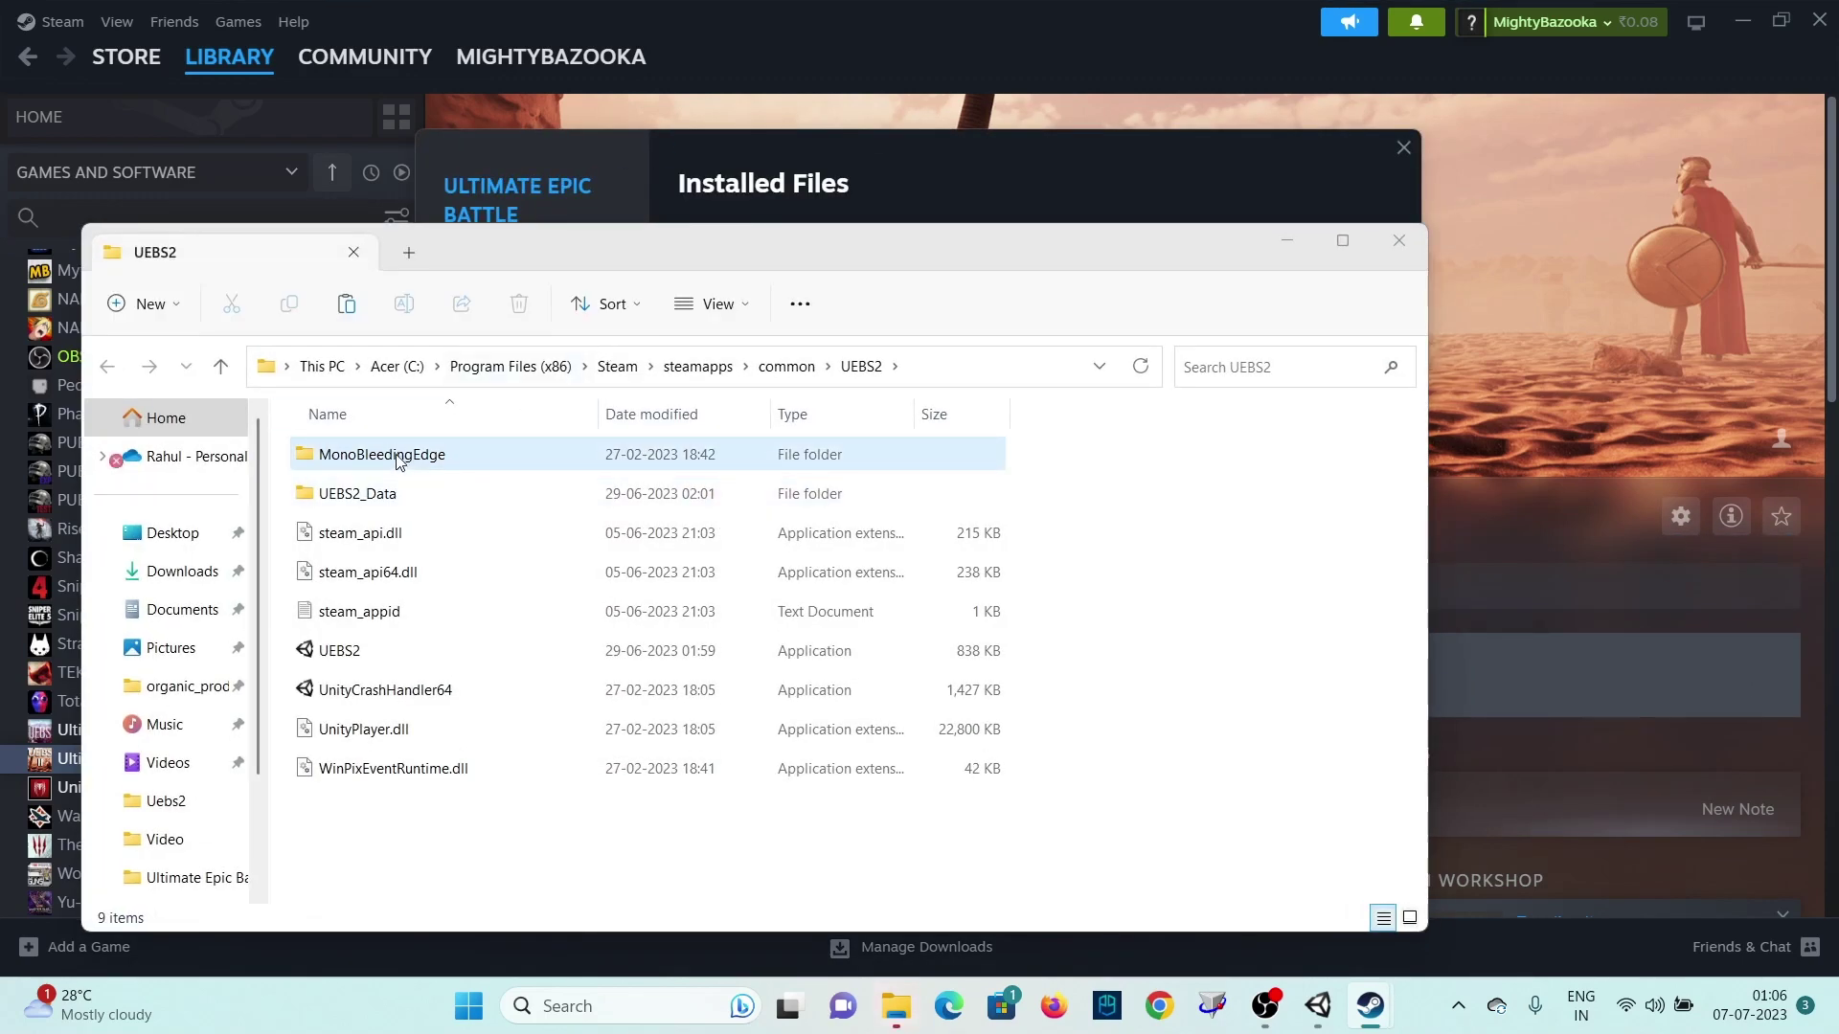
Step: Open the ModCharacterTest folder inside UEBS2_Data\StreamingAssets
left_click(388, 498)
double_click(388, 497)
double_click(386, 573)
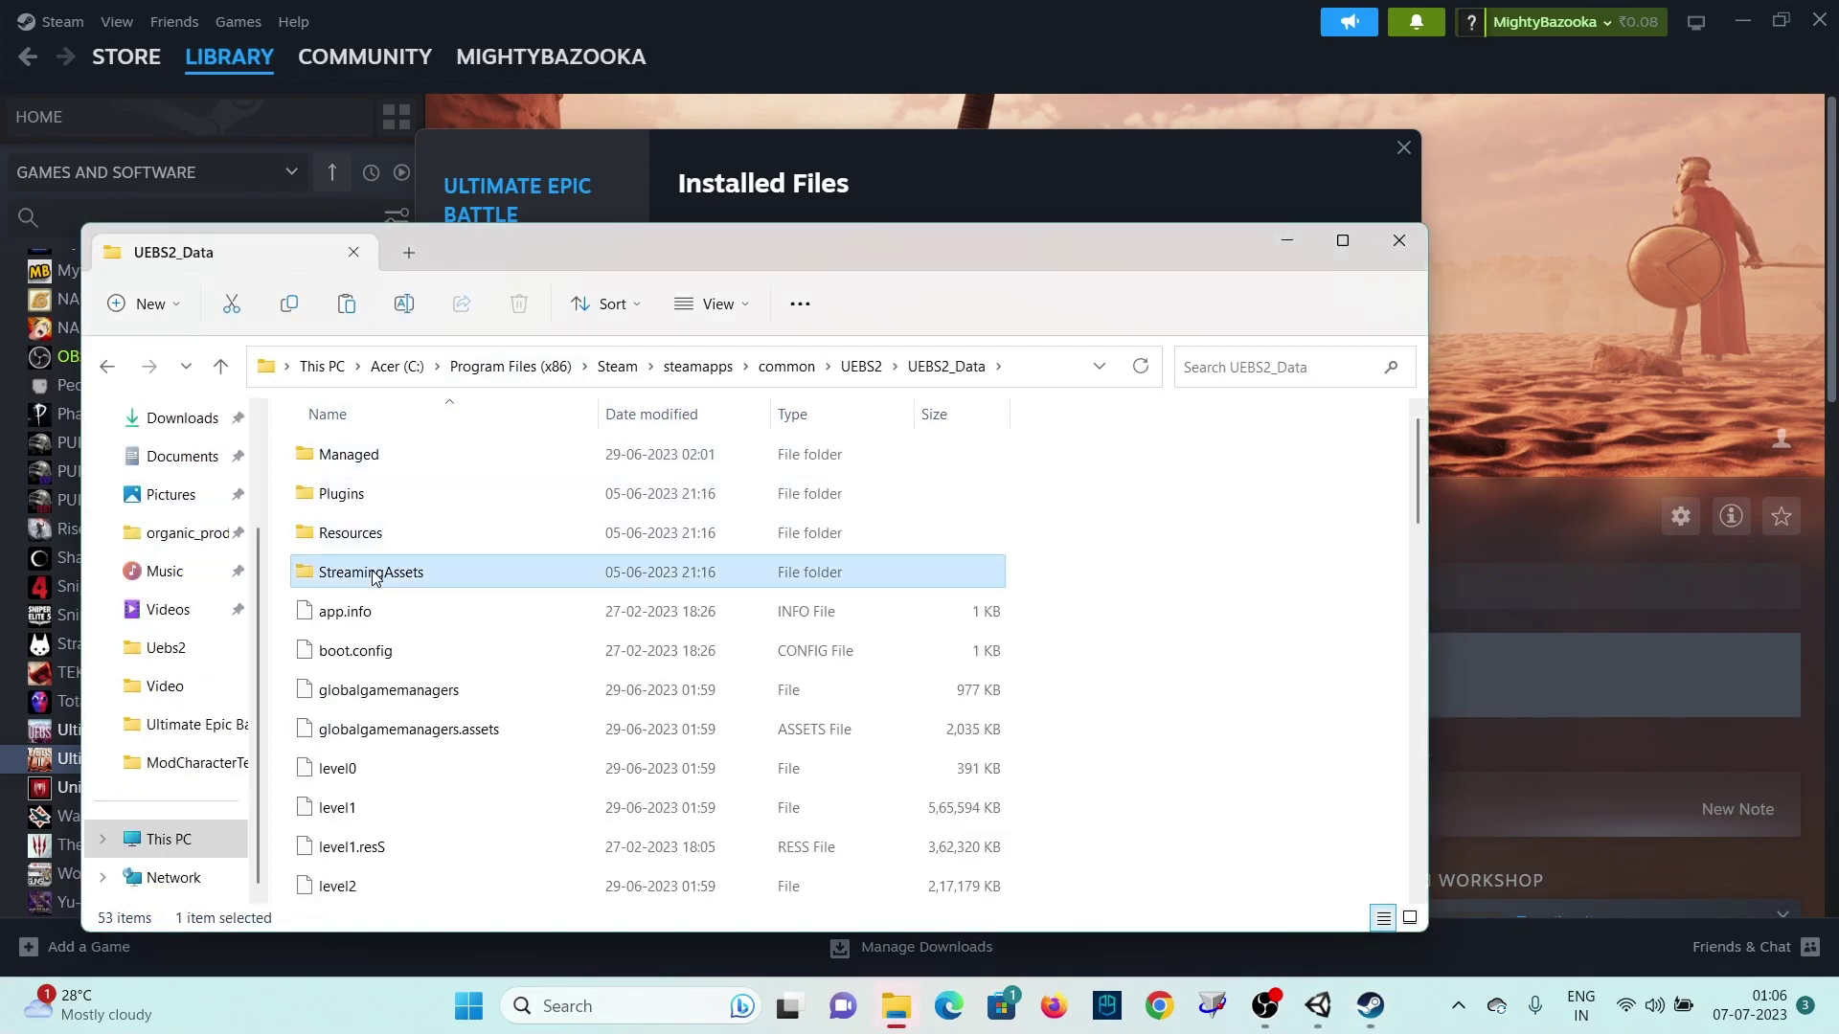
double_click(458, 466)
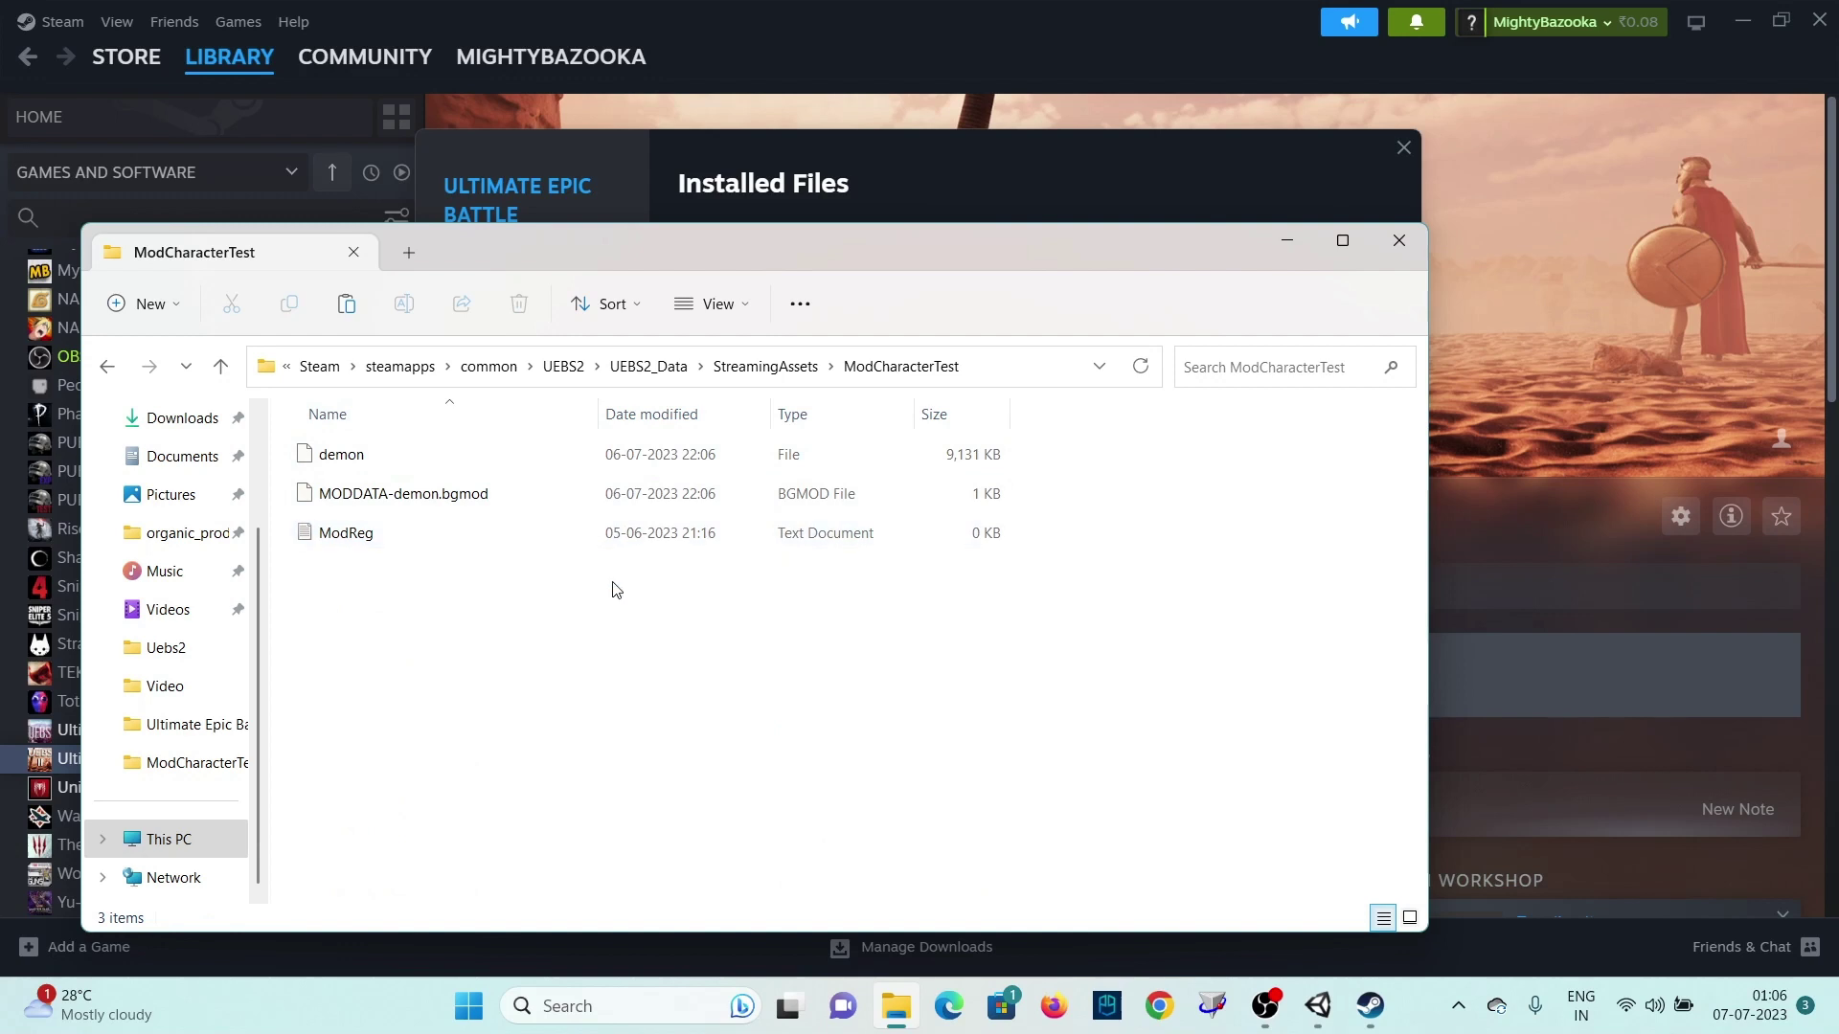
Step: Permanently delete the old mod files "demon" and "MODDATA-demon.bgmod" from the ModCharacterTest folder
left_click(479, 493)
left_click(439, 458, "ctrl")
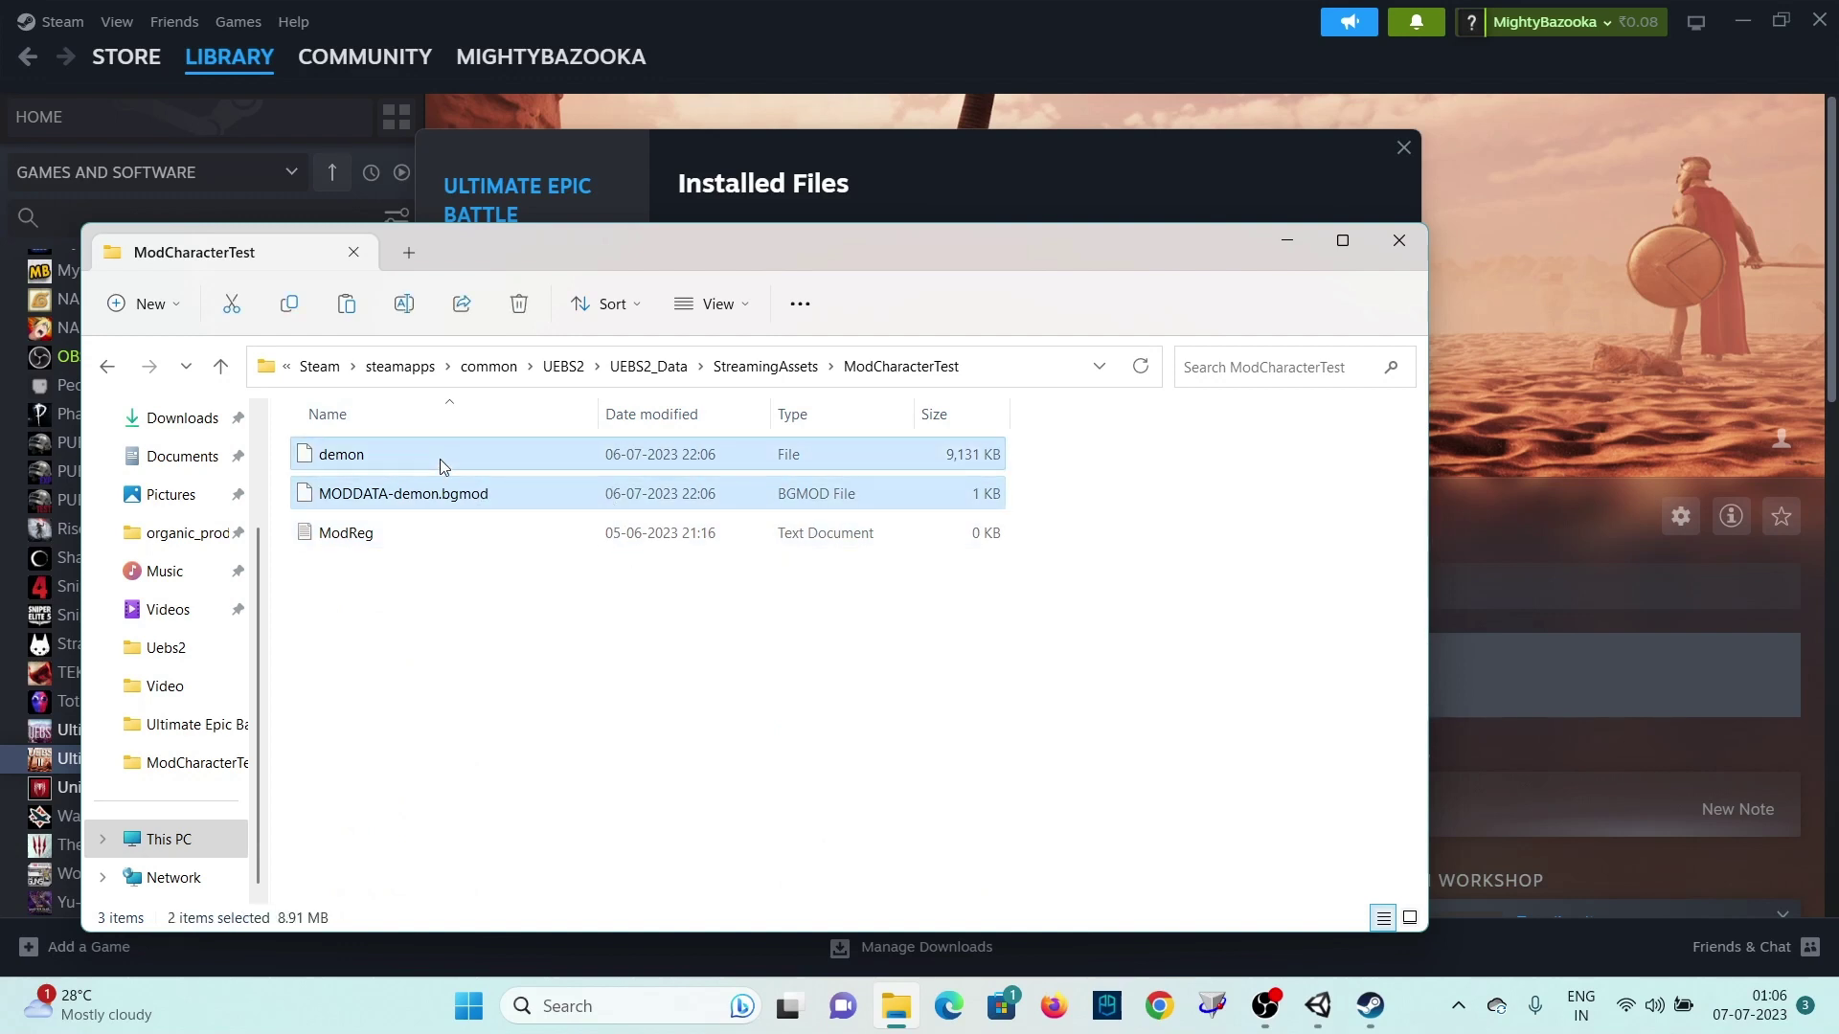
key("shift+Delete")
key("Return")
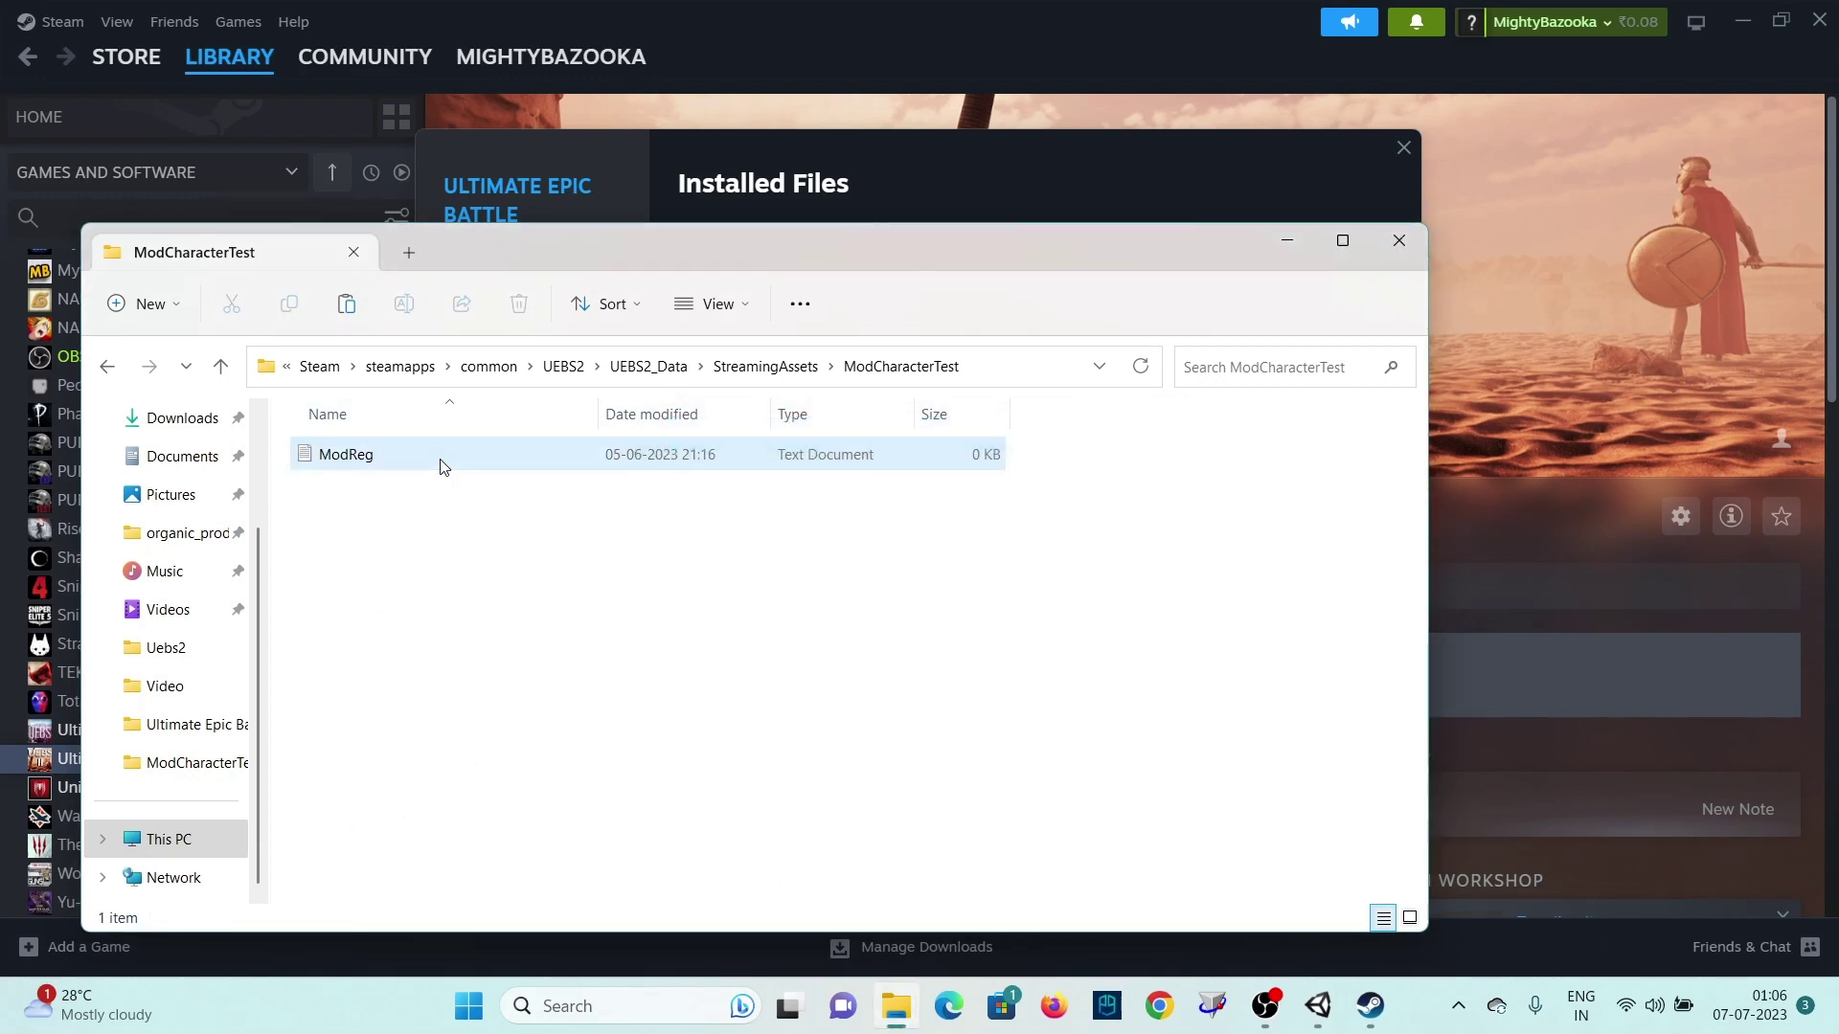
Step: Paste the copied vampire lust mod files into the ModCharacterTest folder, then close the folder and the game's properties
right_click(458, 586)
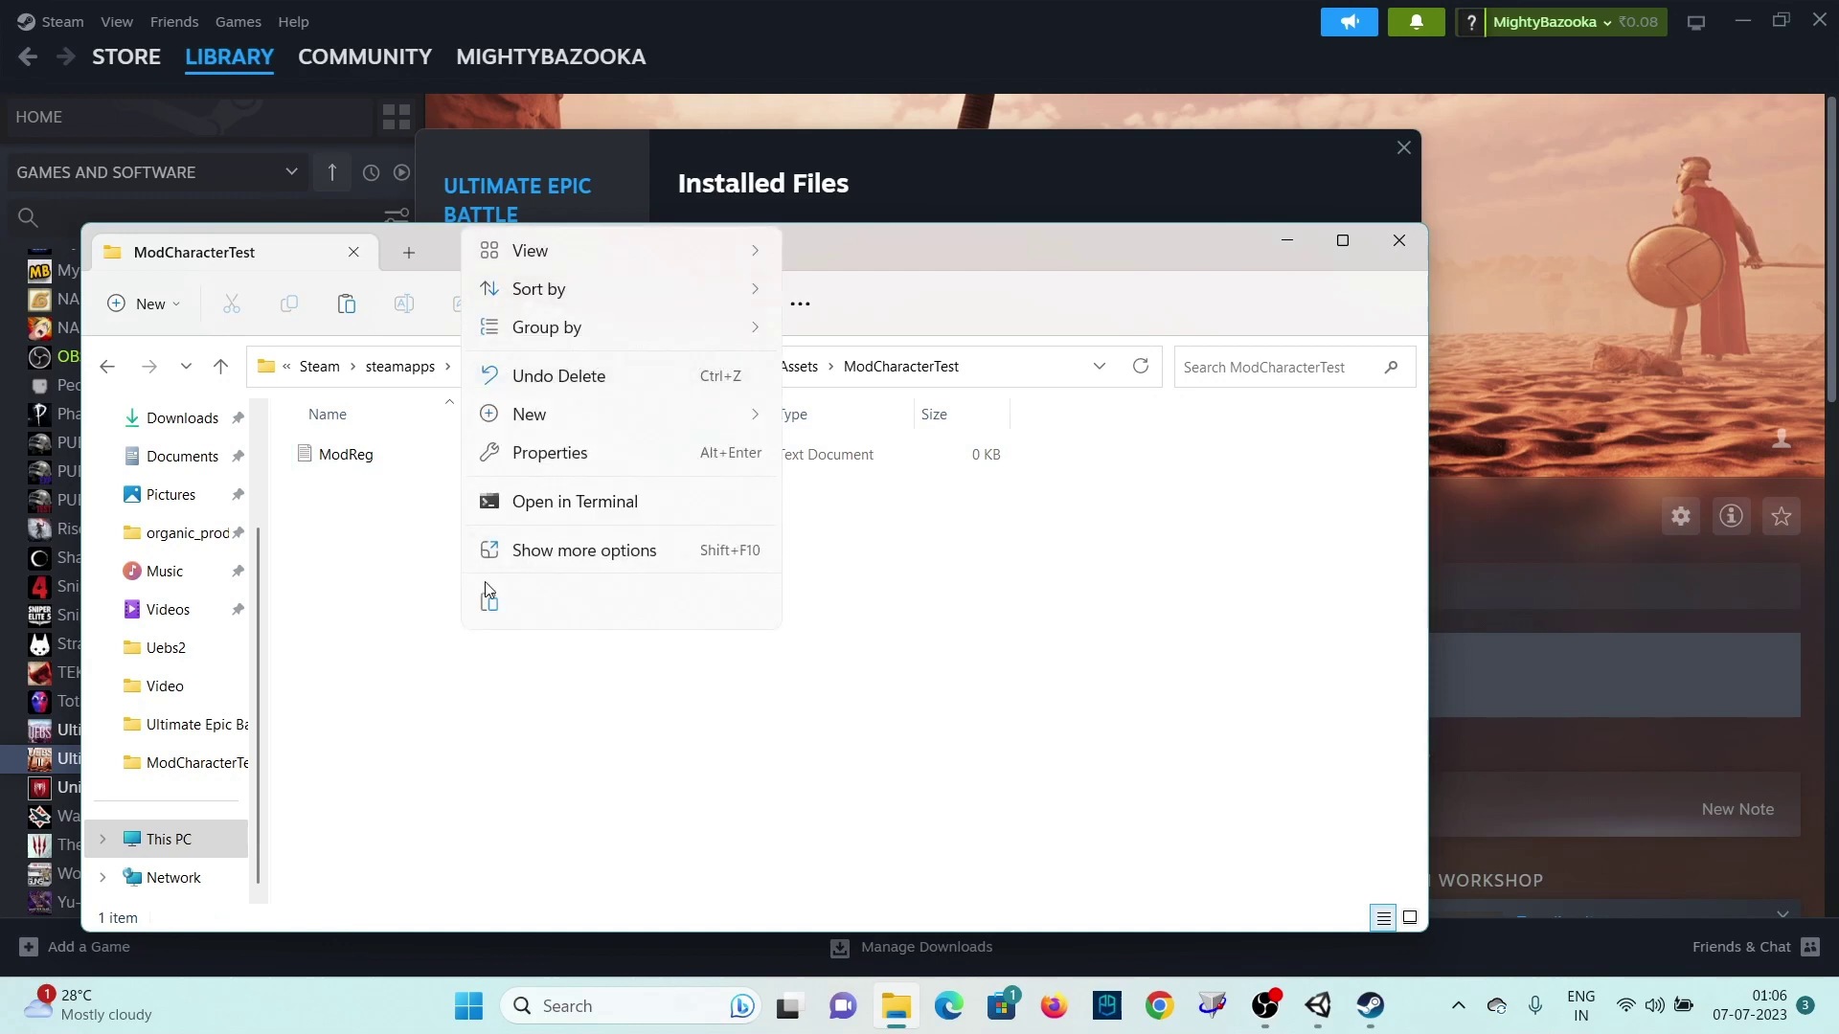
left_click(487, 598)
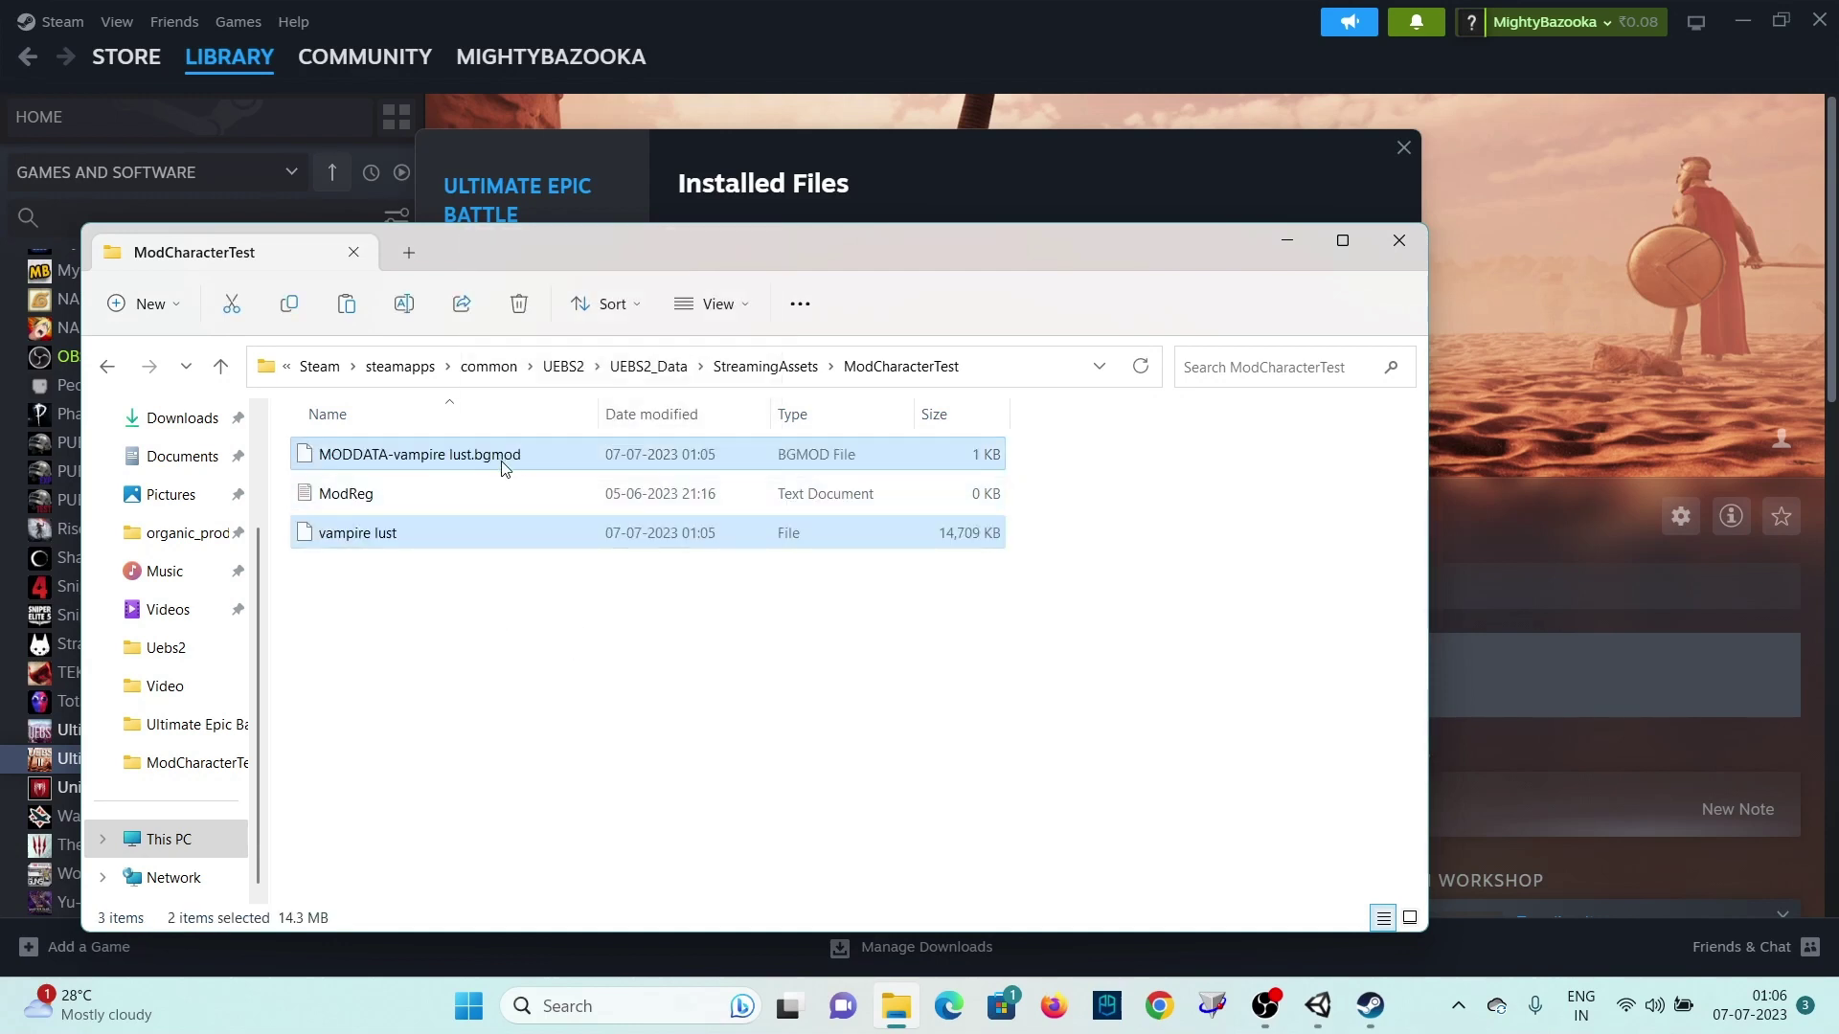
left_click(815, 560)
left_click(1378, 242)
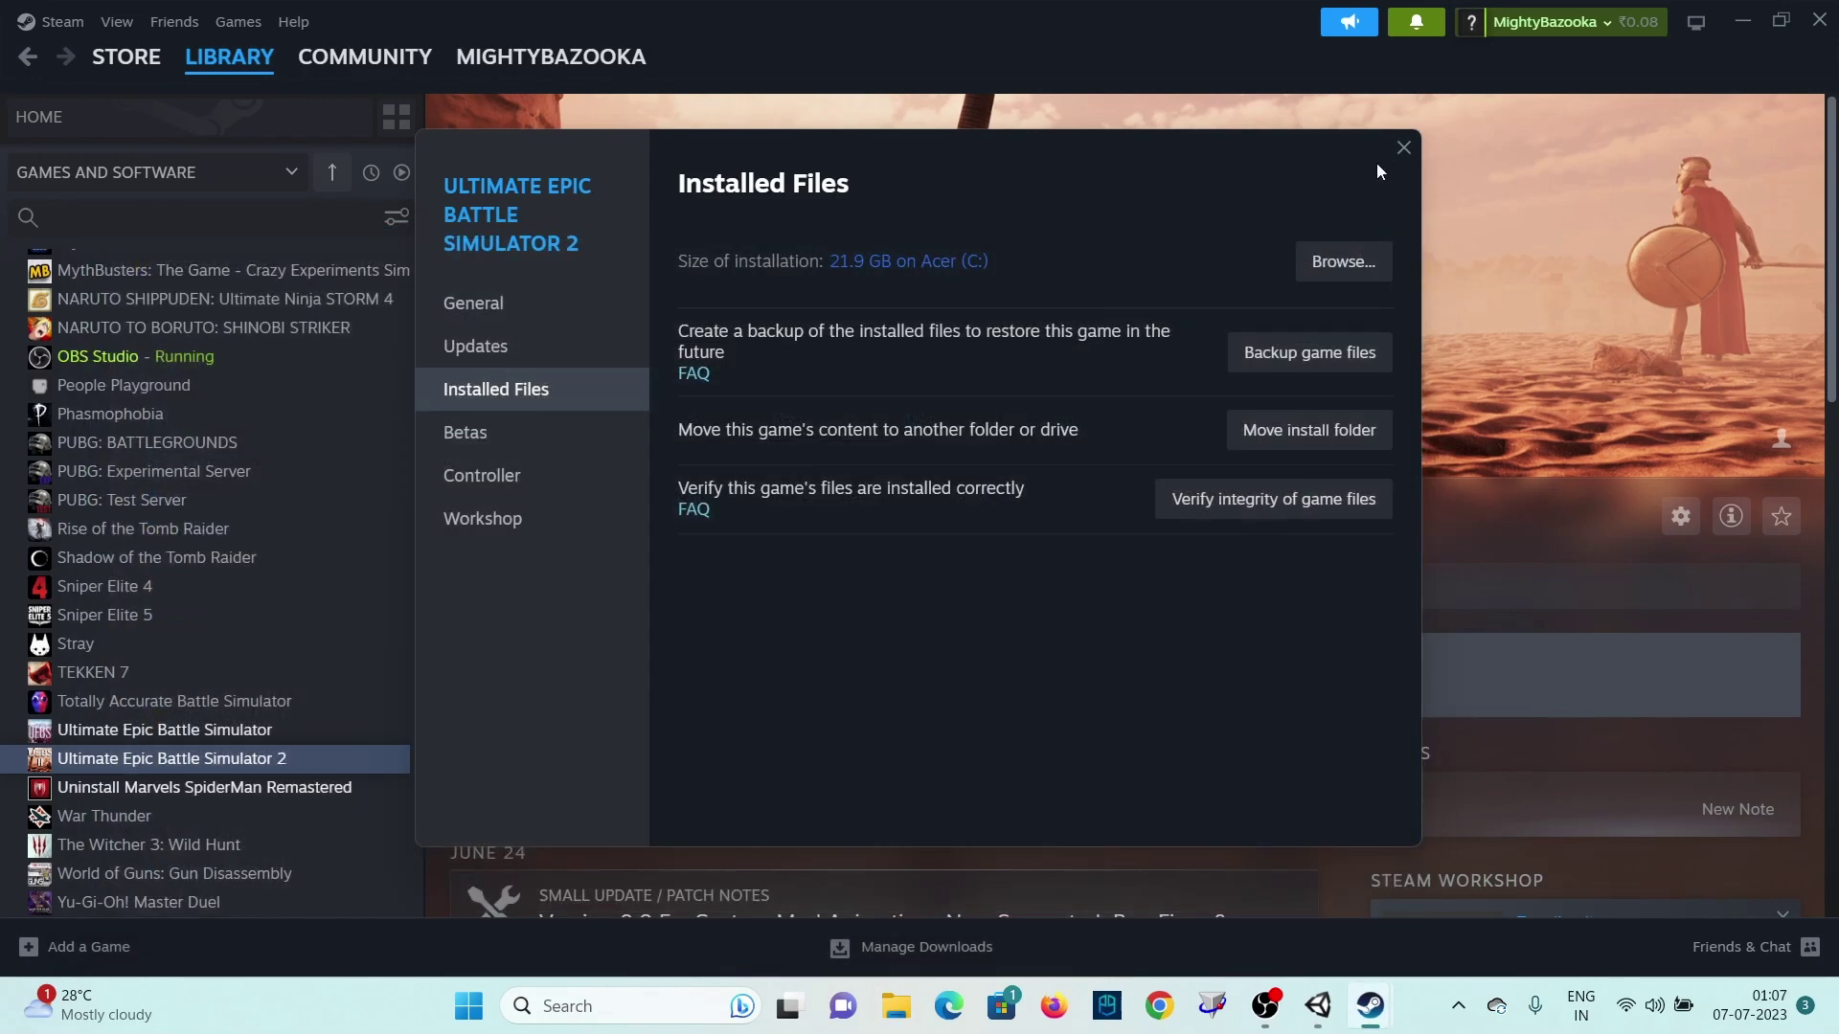
left_click(1403, 151)
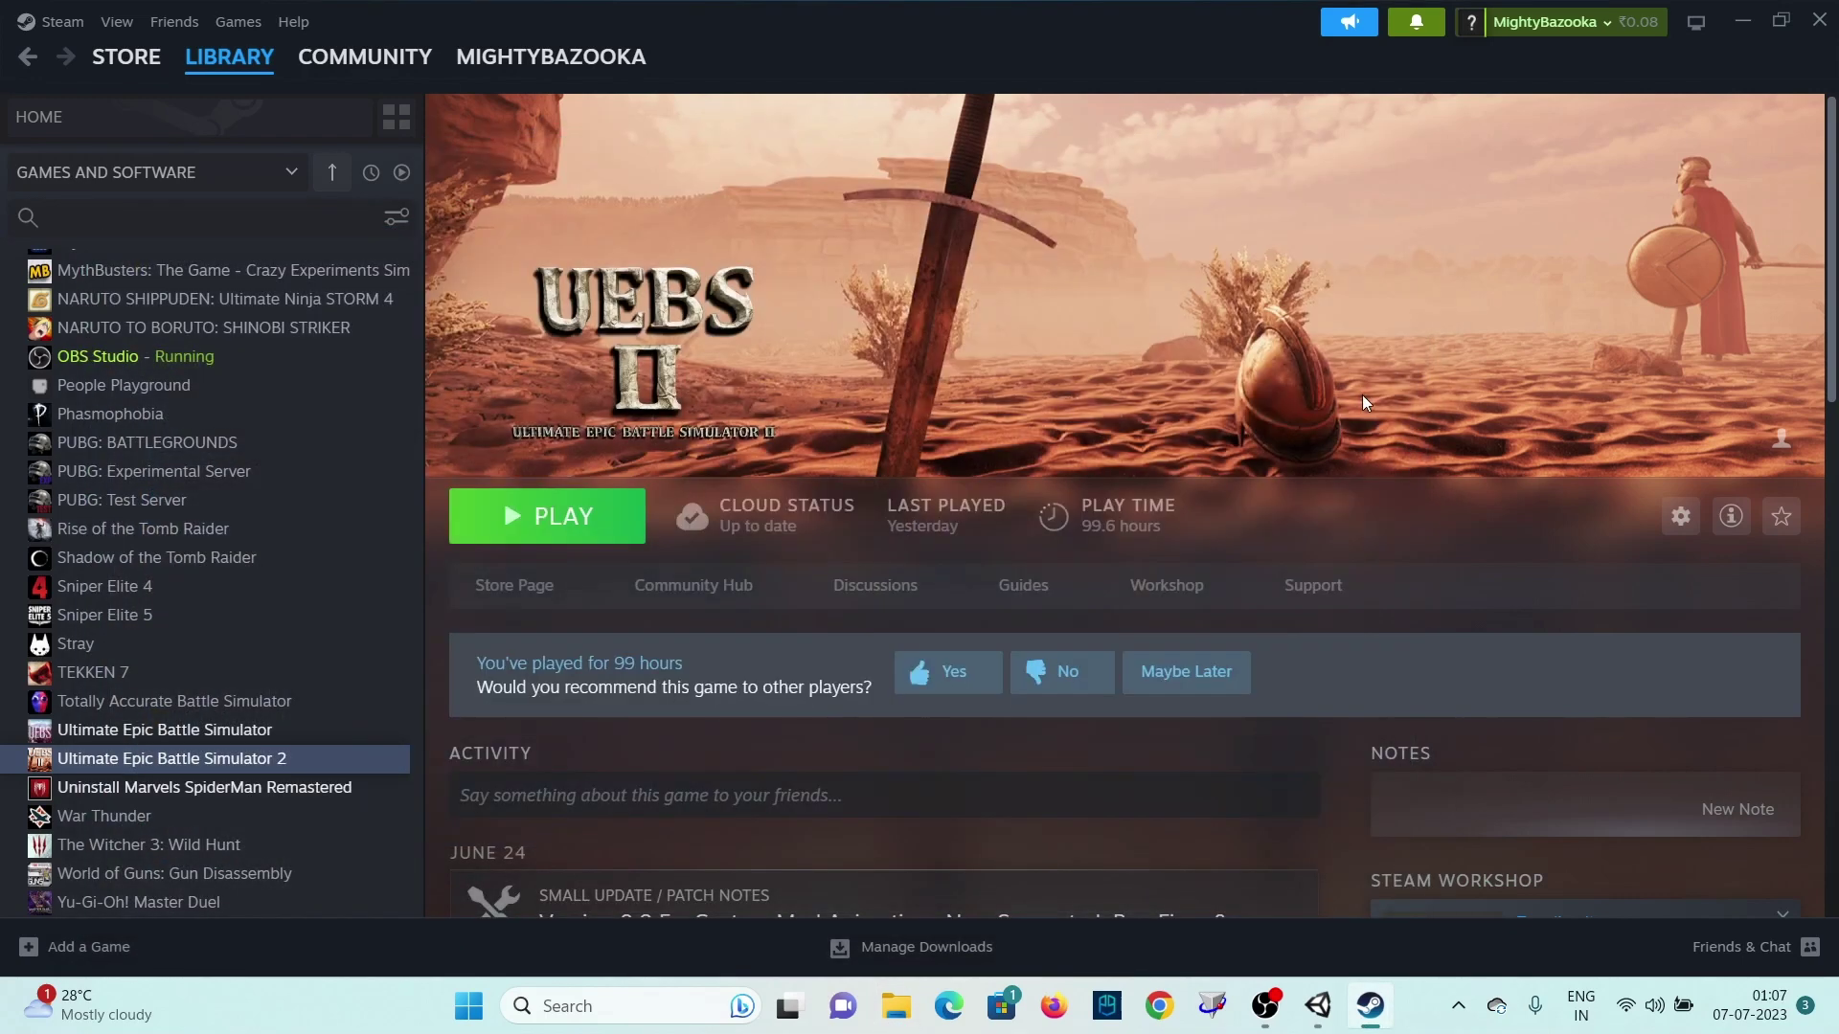
Step: Launch Ultimate Epic Battle Simulator 2 with the existing graphics configuration and bring the game window to the front
left_click(608, 522)
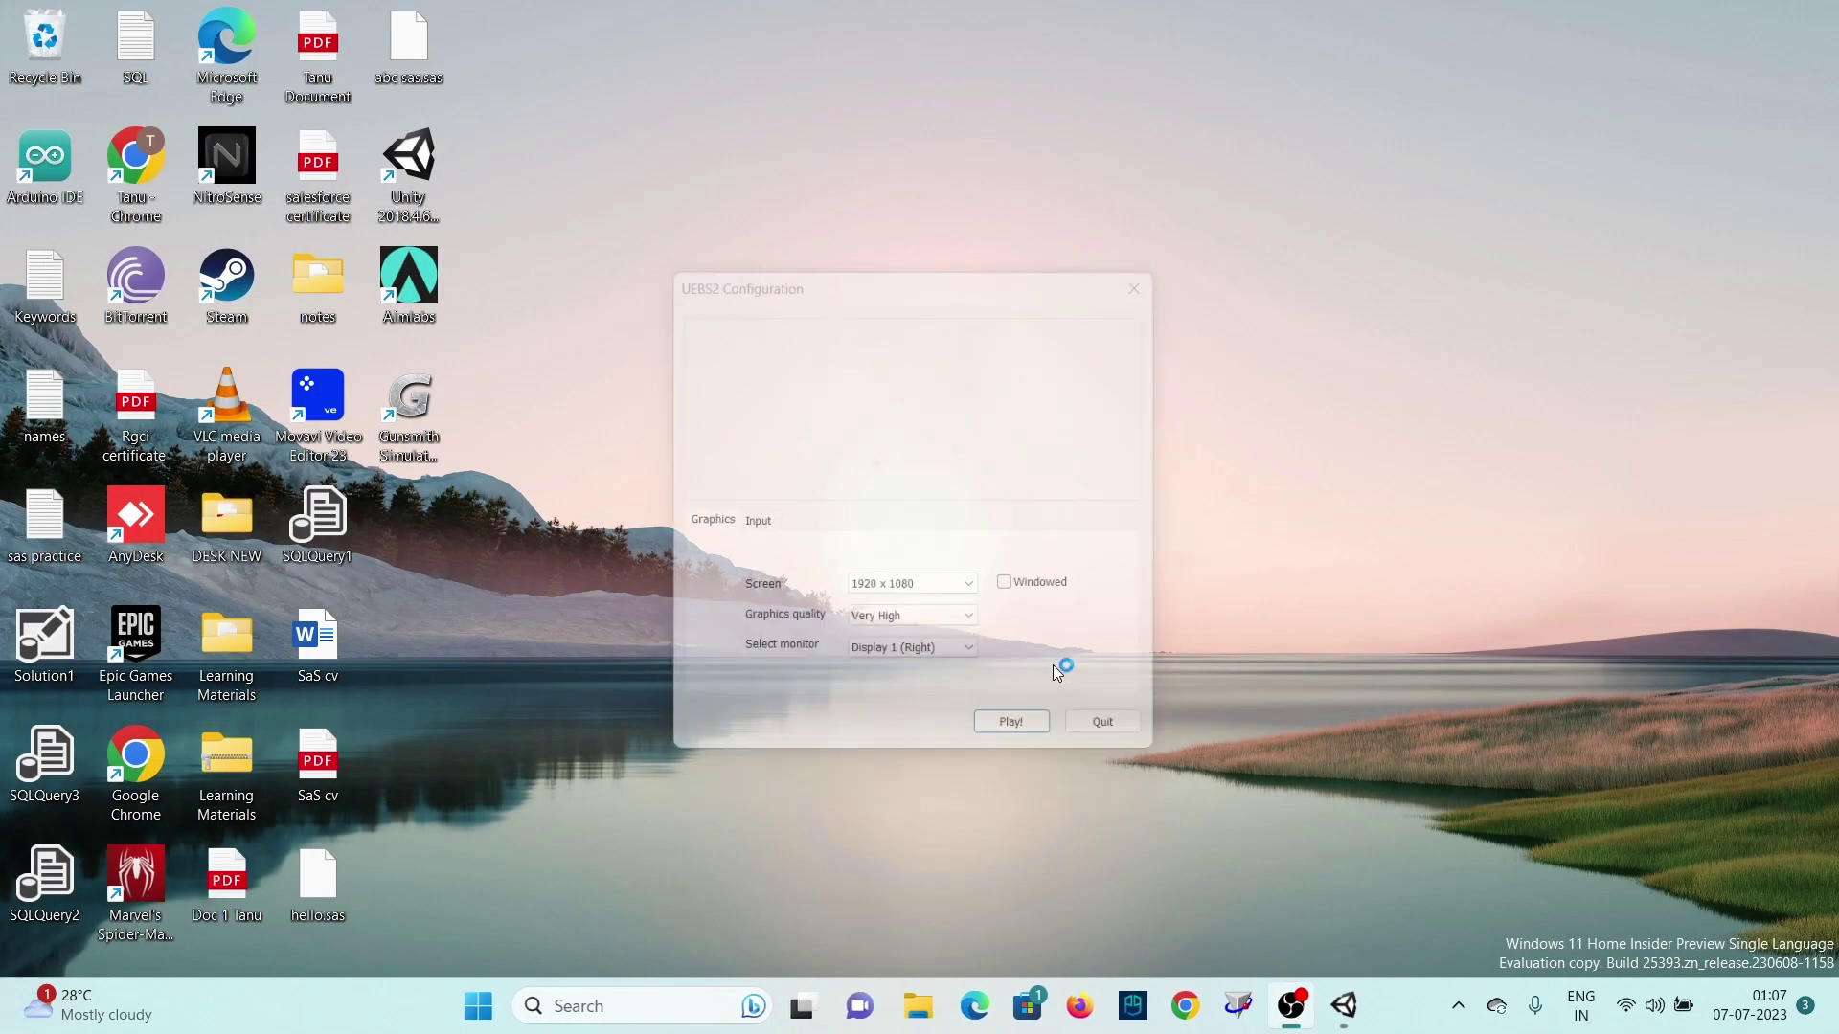
left_click(1011, 721)
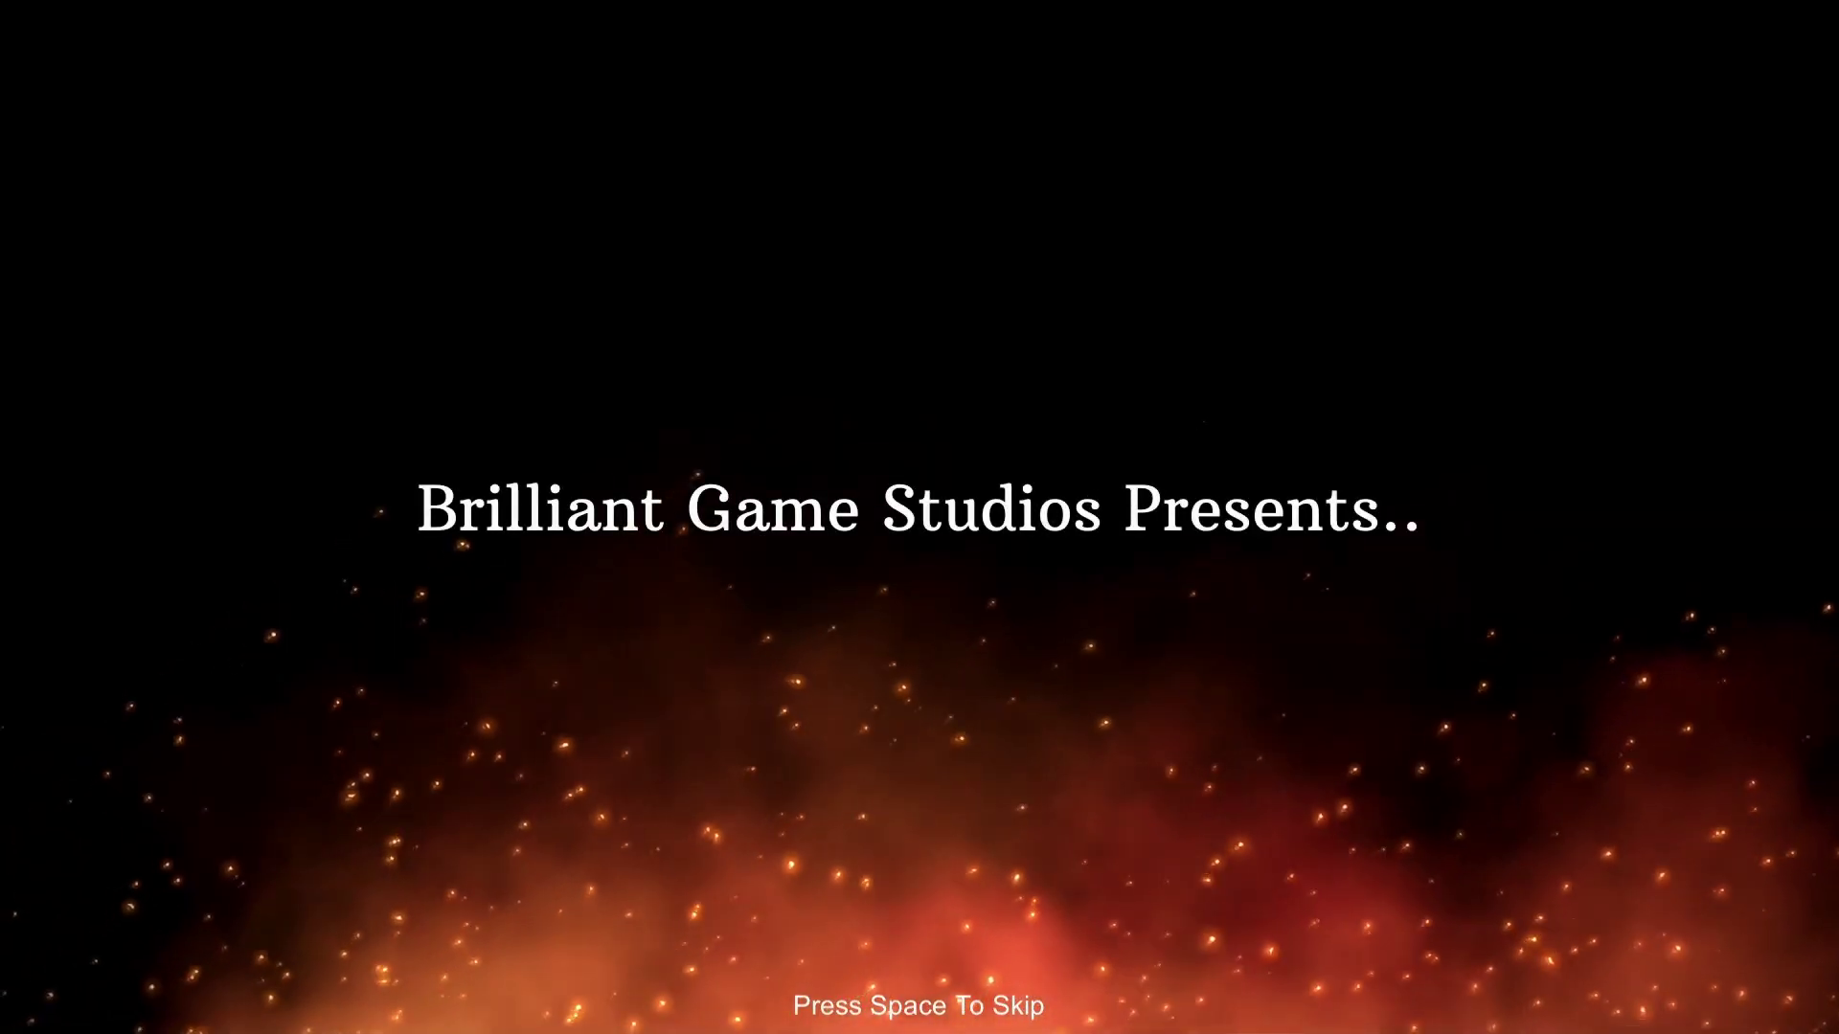
key("alt+Tab")
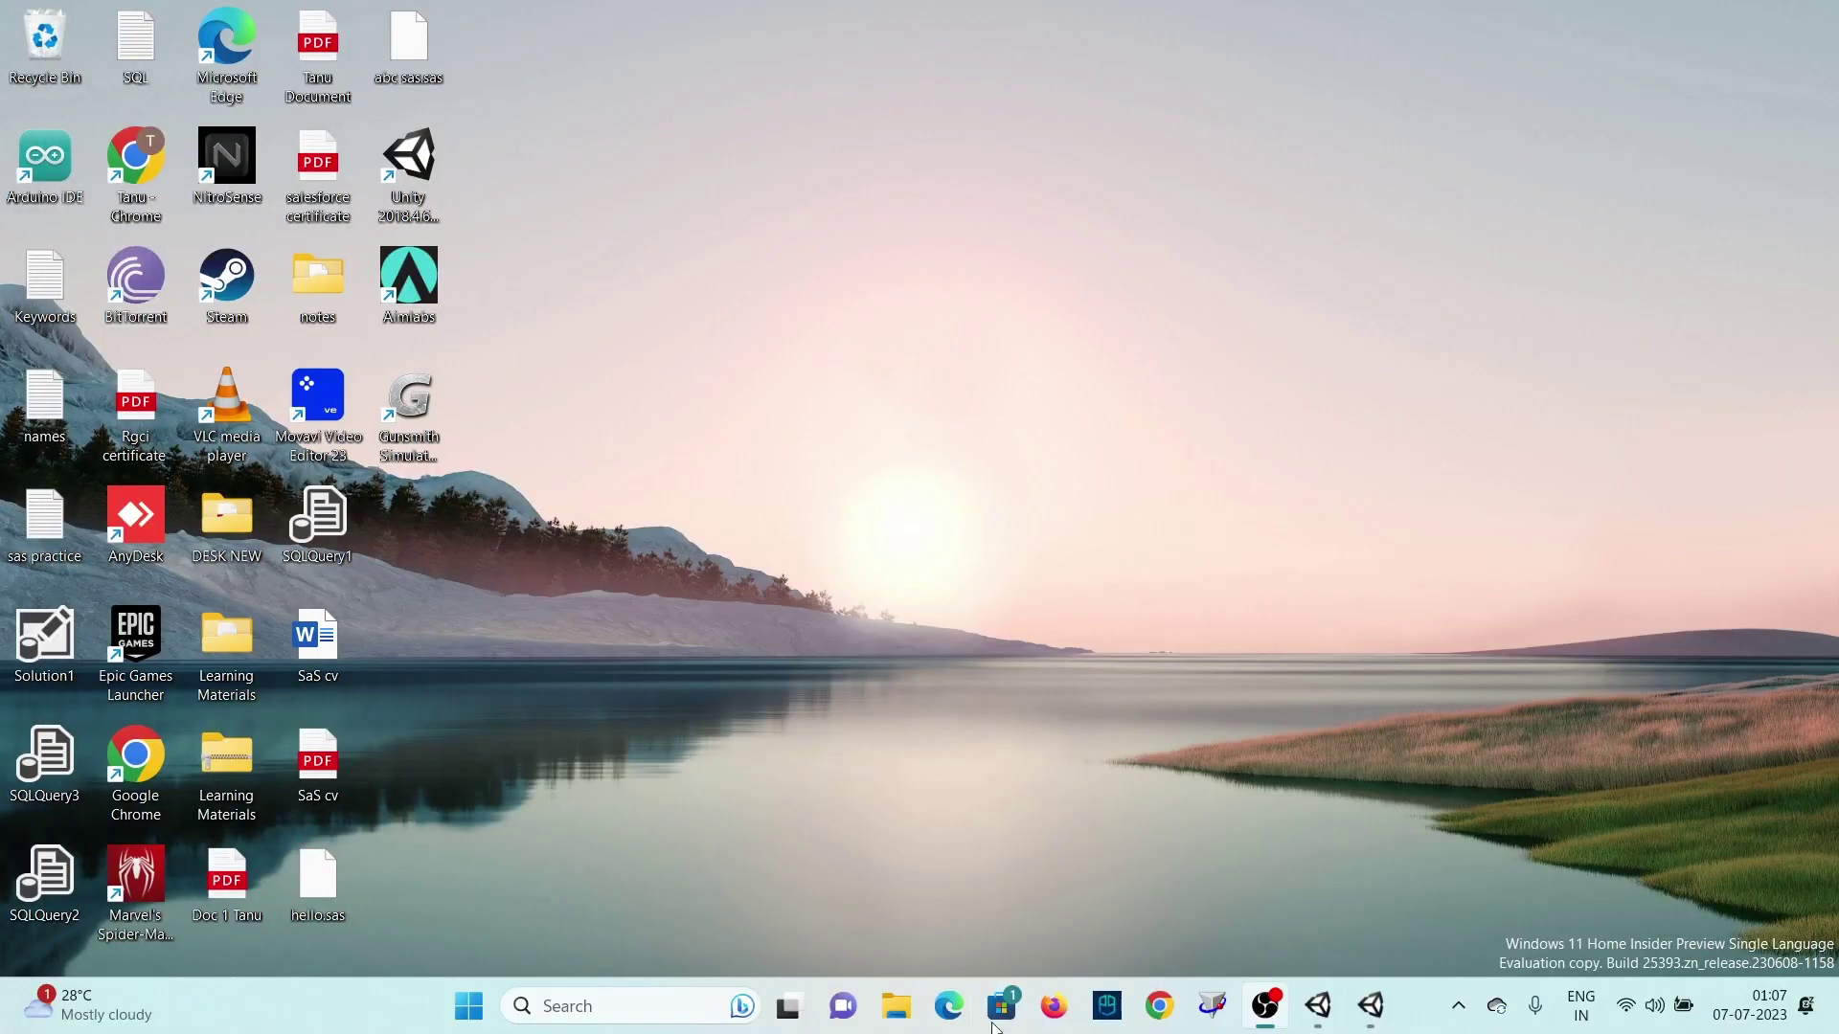
left_click(1366, 1007)
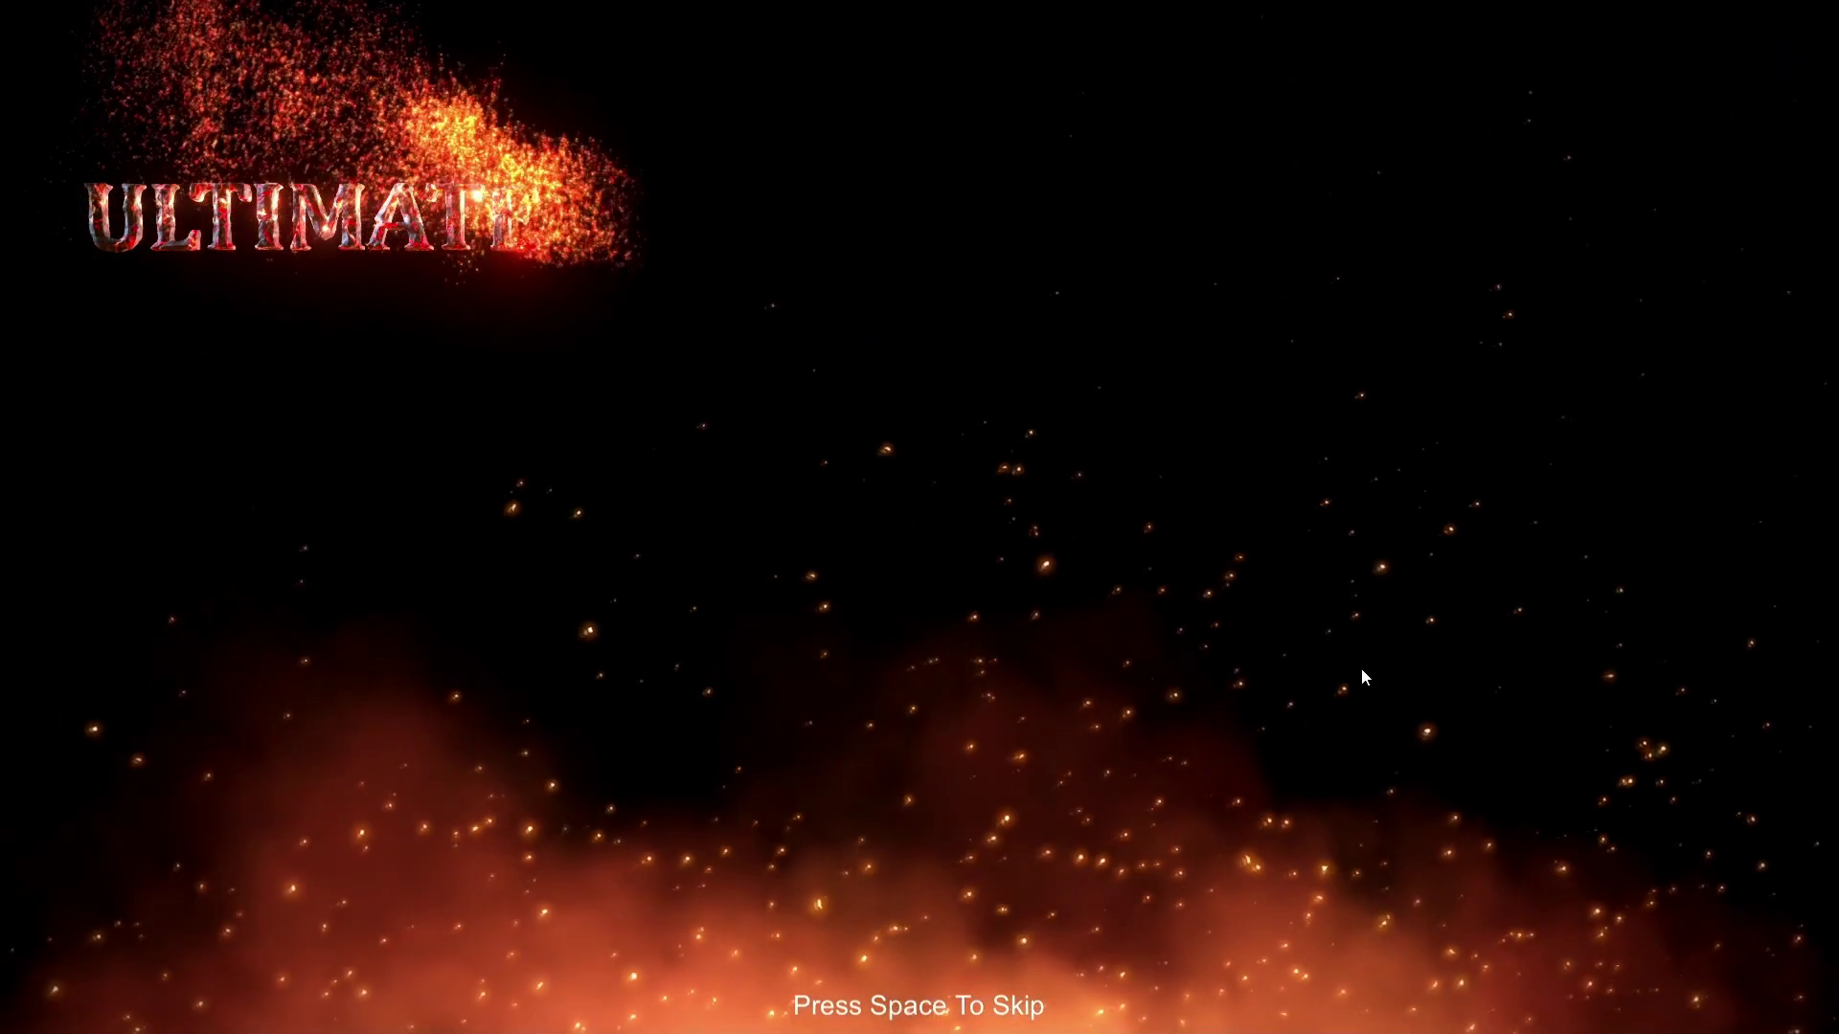
Step: Lower the system volume to 46
key("XF86AudioLowerVolume")
key("XF86AudioLowerVolume")
key("XF86AudioLowerVolume")
key("XF86AudioLowerVolume")
key("XF86AudioLowerVolume")
key("XF86AudioLowerVolume")
key("XF86AudioLowerVolume")
key("XF86AudioLowerVolume")
key("XF86AudioLowerVolume")
key("XF86AudioLowerVolume")
key("XF86AudioLowerVolume")
key("XF86AudioLowerVolume")
key("XF86AudioLowerVolume")
key("XF86AudioLowerVolume")
key("XF86AudioLowerVolume")
key("XF86AudioLowerVolume")
key("XF86AudioLowerVolume")
key("XF86AudioLowerVolume")
key("XF86AudioLowerVolume")
key("XF86AudioLowerVolume")
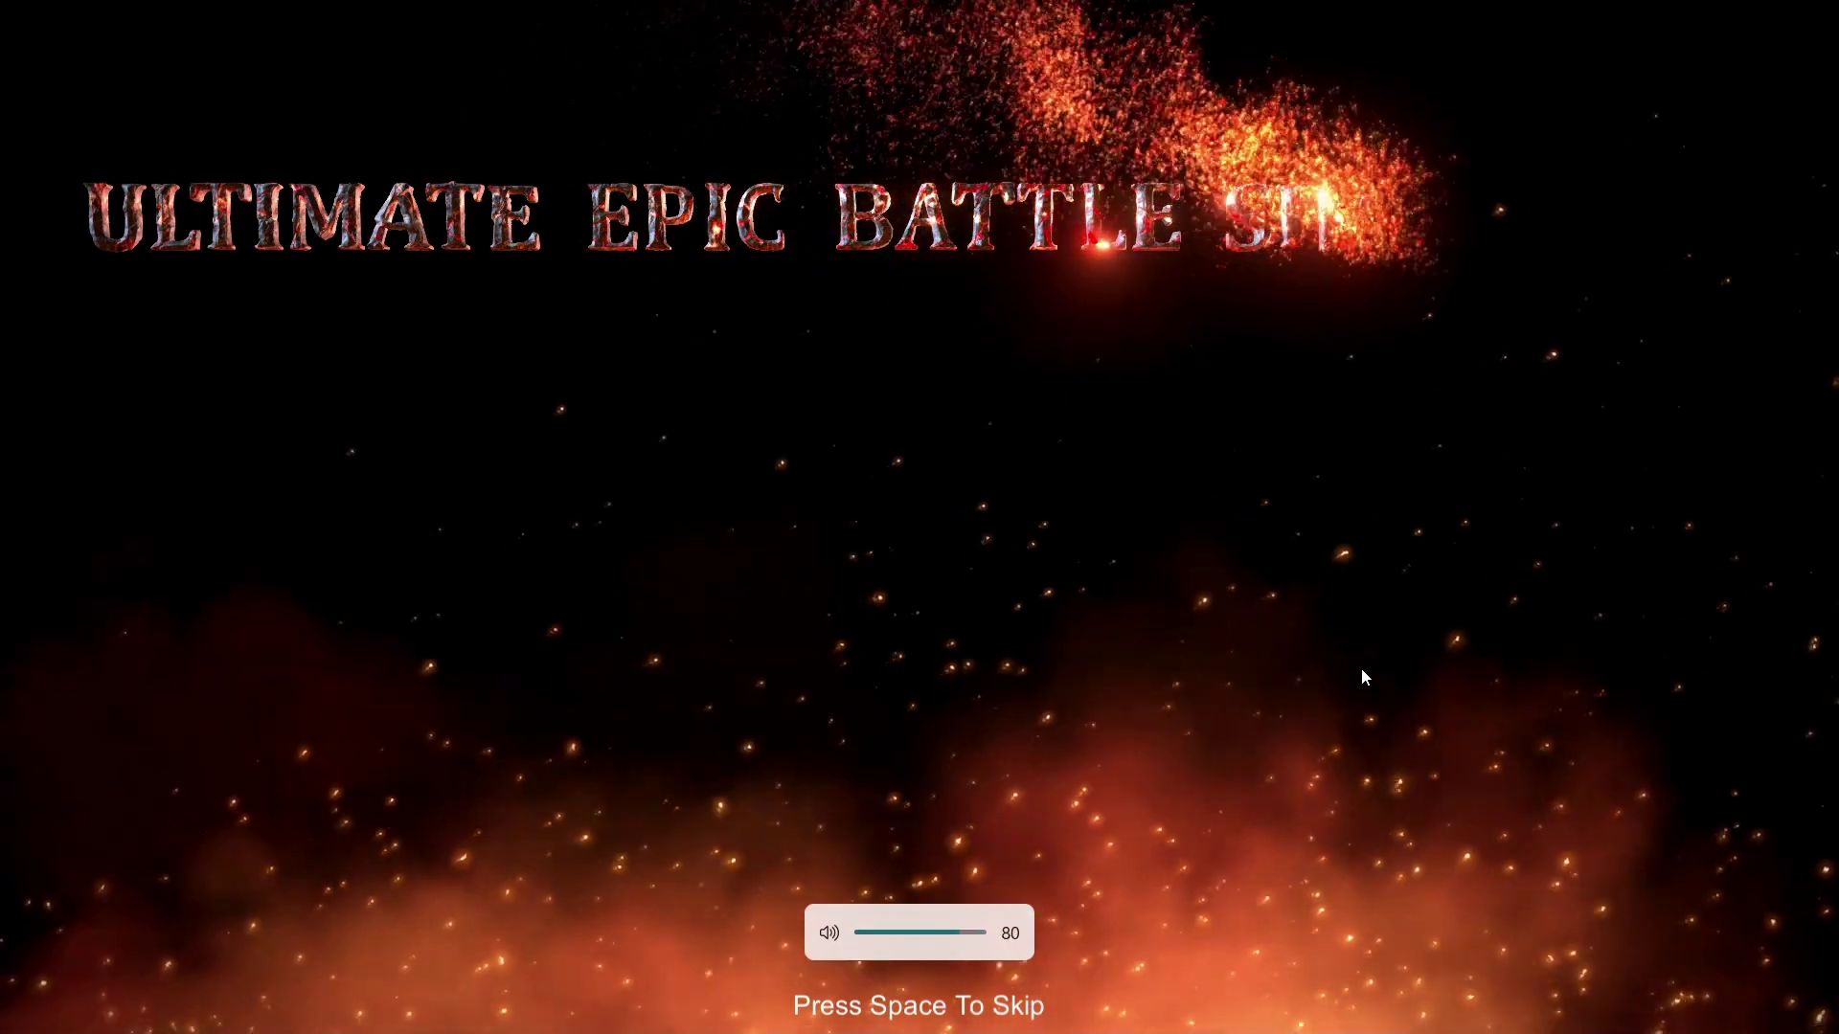
key("XF86AudioLowerVolume")
key("XF86AudioLowerVolume")
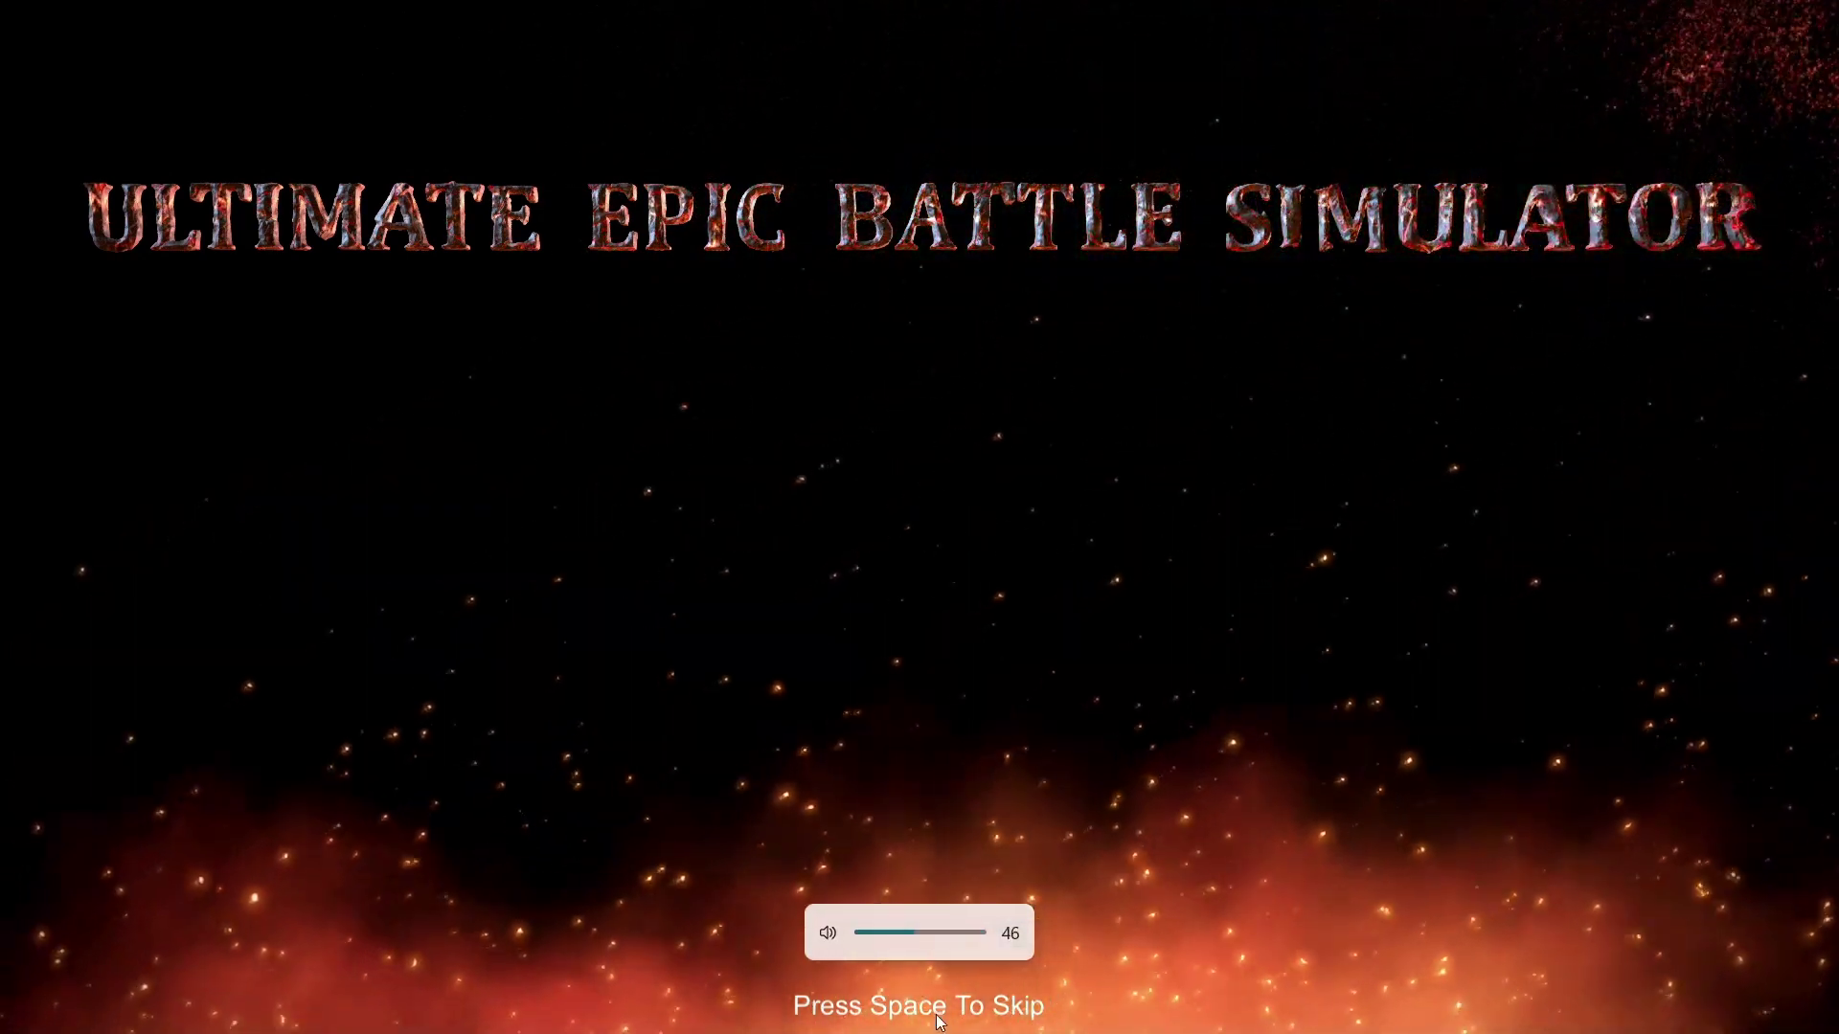
Step: Skip the game's intro and open the menu that offers Sandbox and Campaigns
key("space")
left_click(1057, 680)
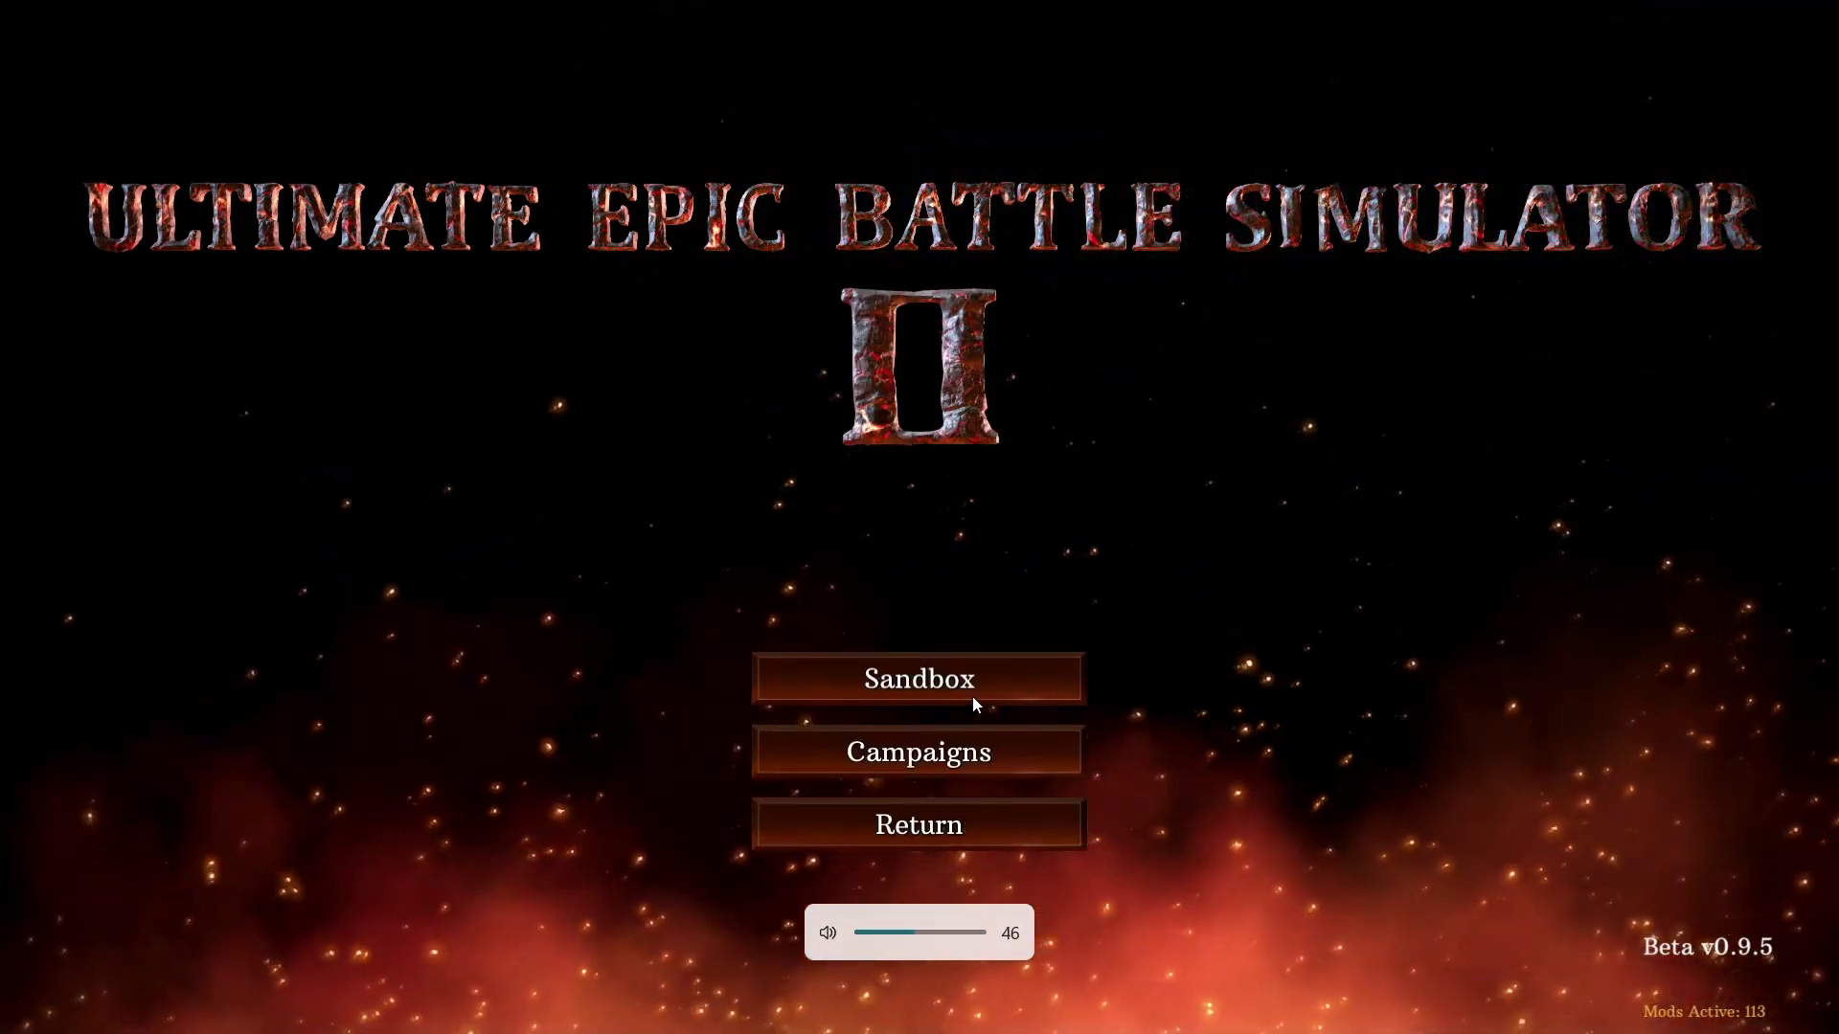
Step: Open the sandbox battle setup and select the vampire lust unit from Modded Units for the Team 2 army
left_click(973, 695)
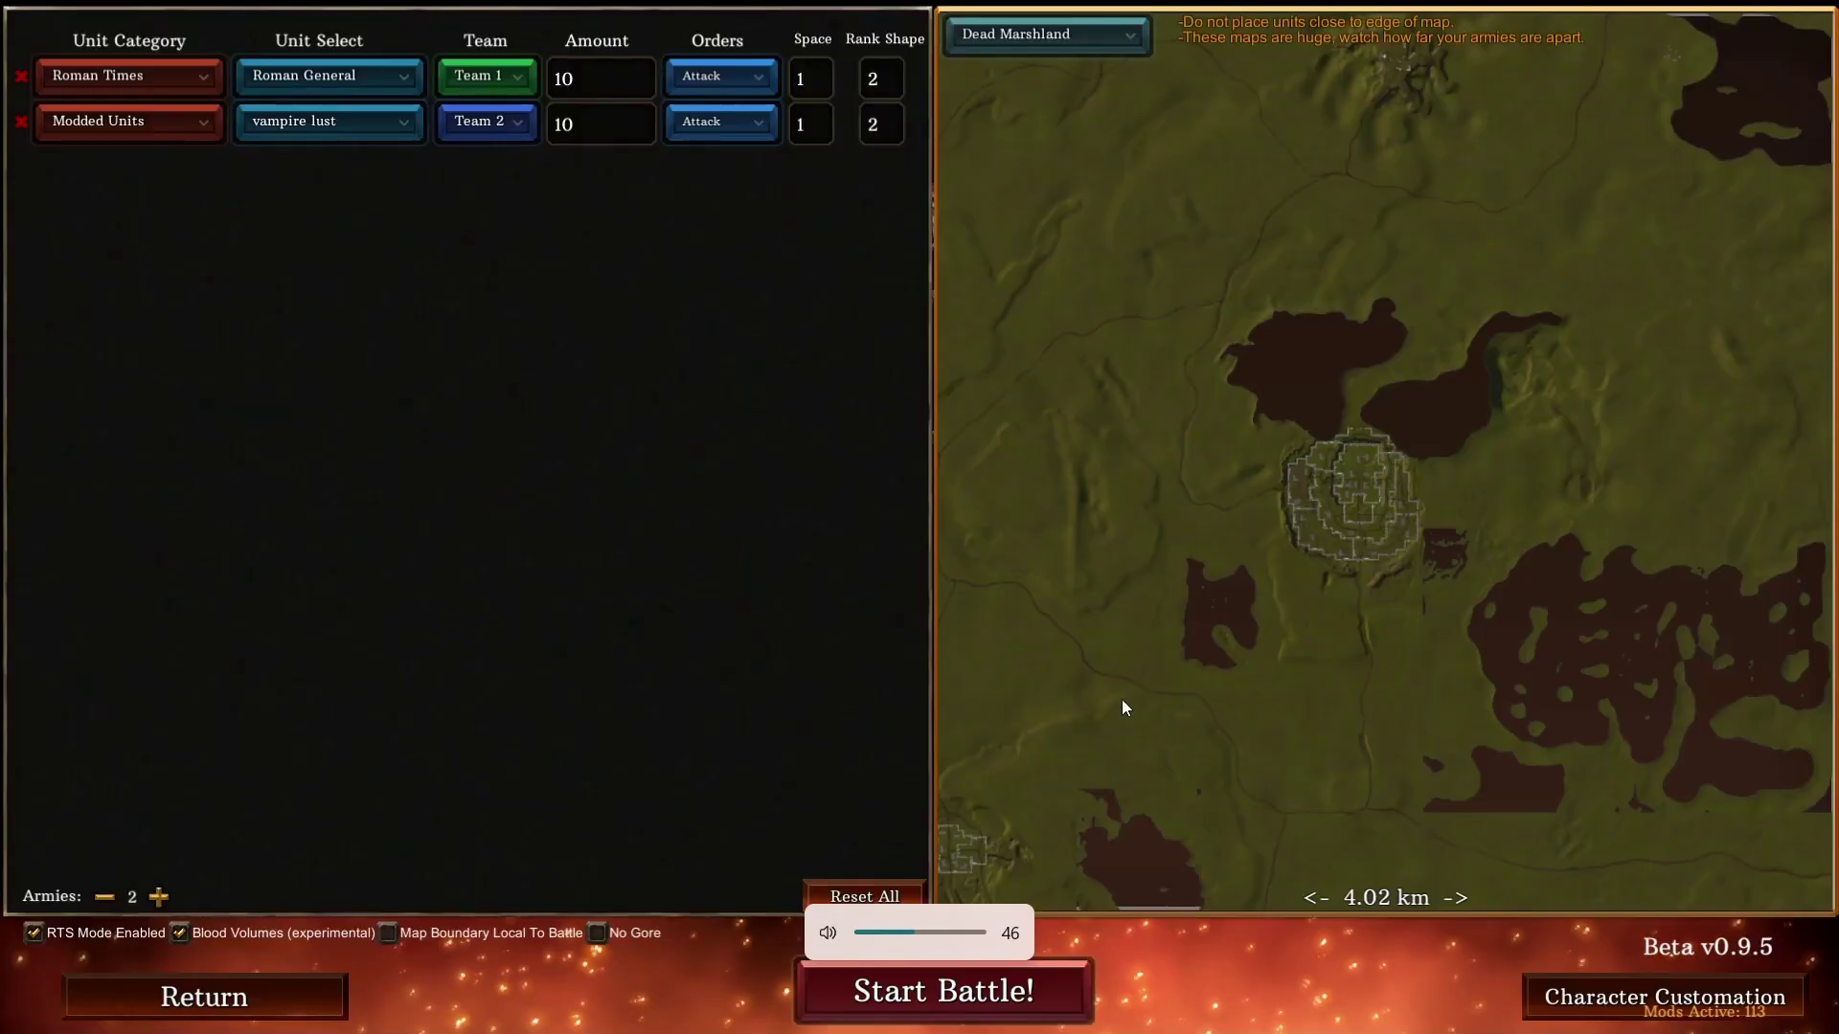
left_click(191, 132)
scroll(125, 220, "down", 3)
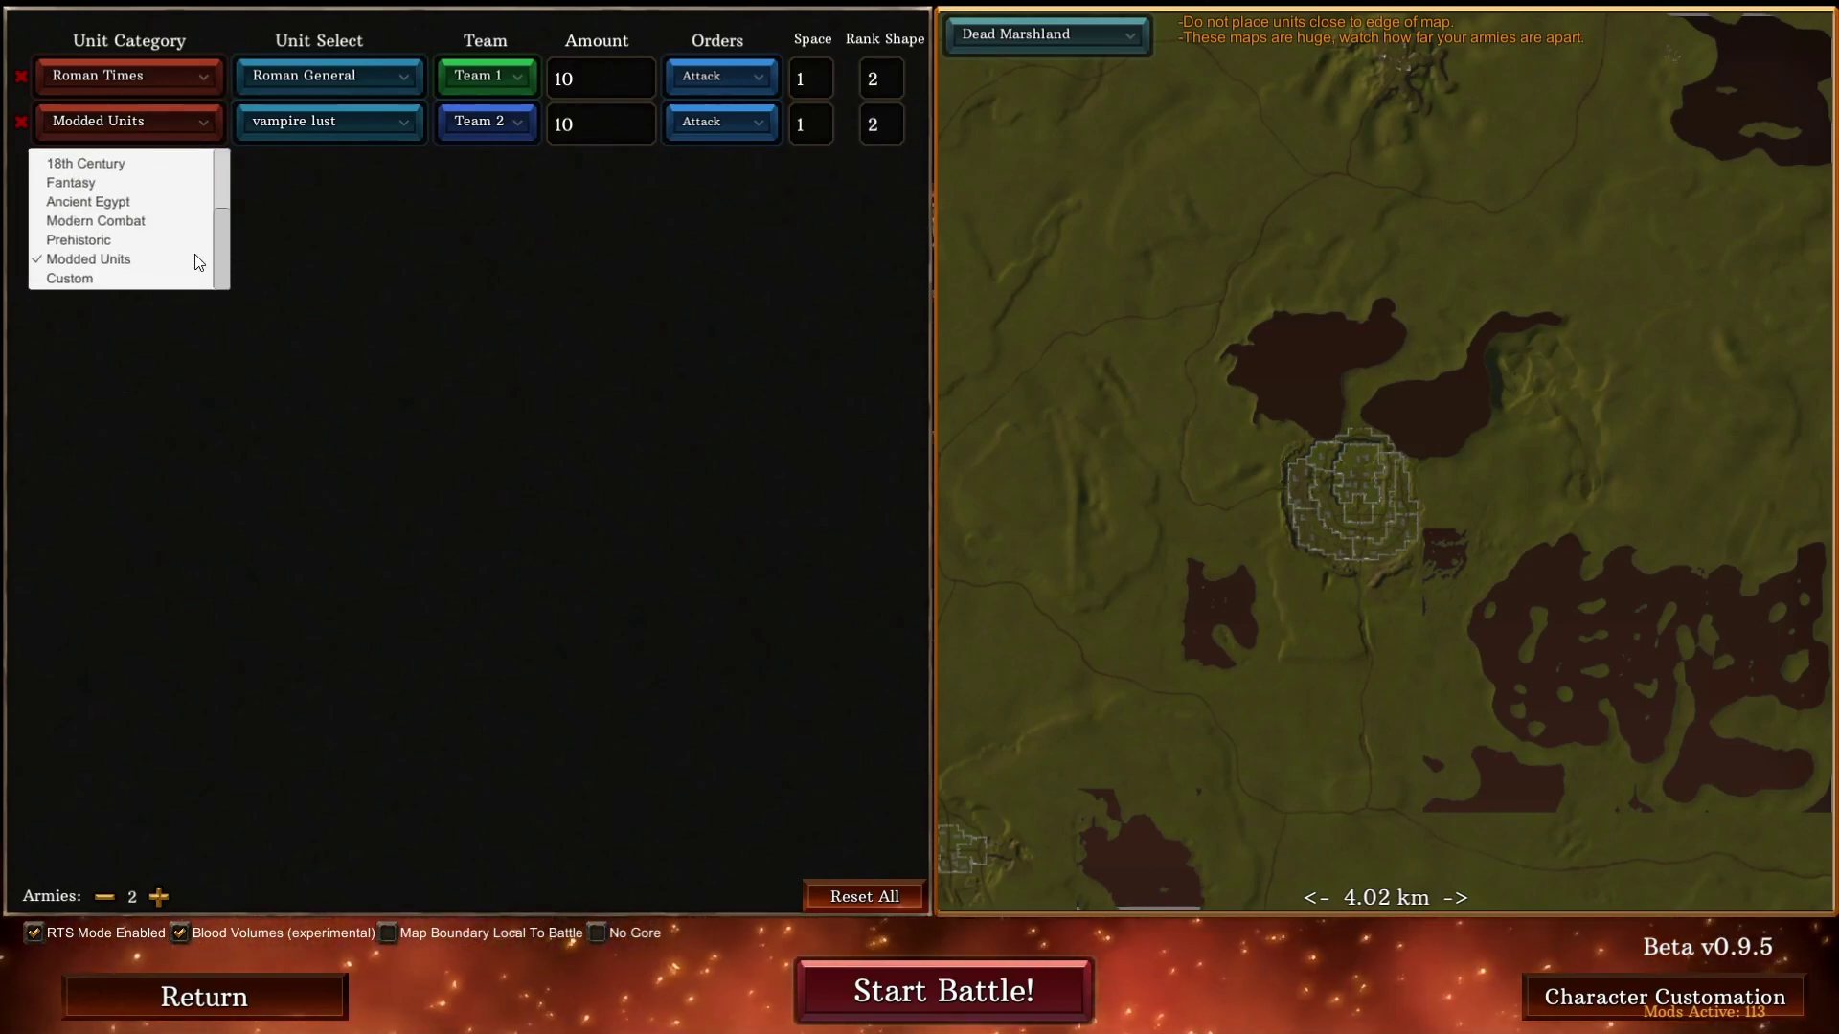
left_click(134, 257)
left_click(289, 126)
left_click(291, 161)
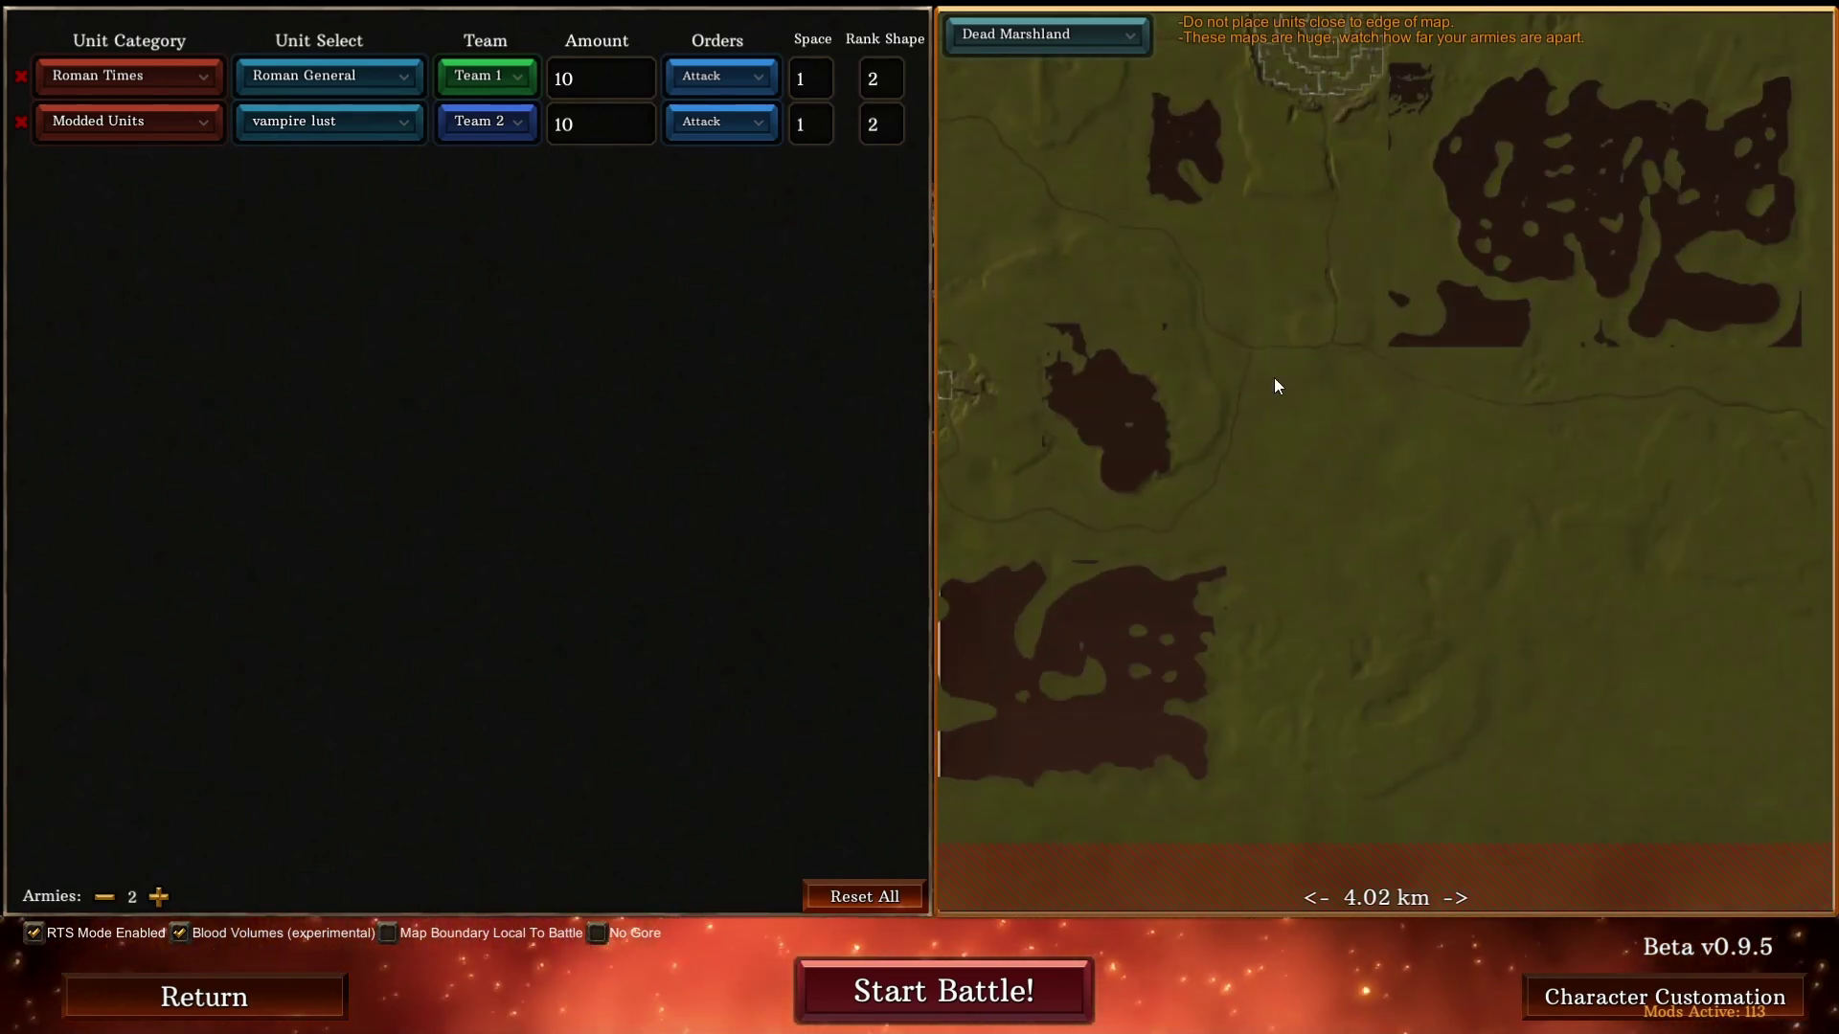
Step: Move the Team 1 and Team 2 armies slightly closer together on the Dead Marshland map
scroll(1410, 502, "up", 2)
scroll(1379, 508, "up", 1)
scroll(1417, 542, "up", 2)
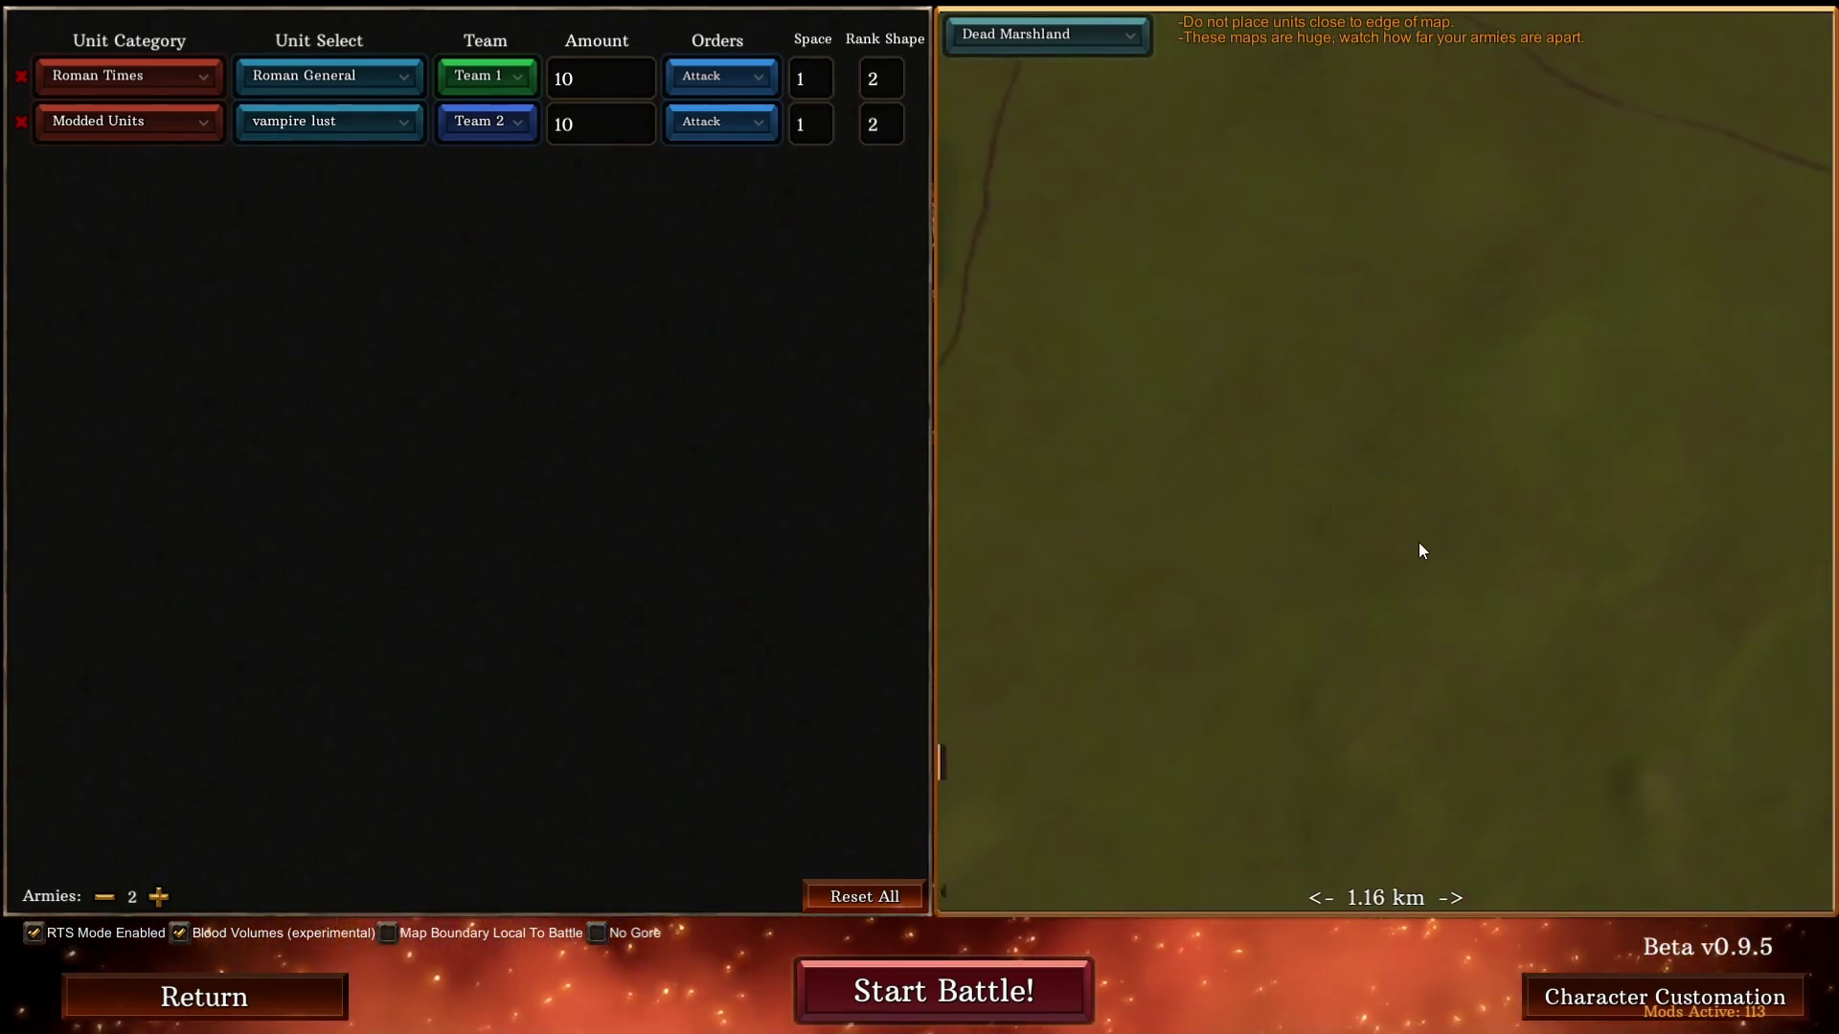
scroll(1360, 574, "up", 2)
scroll(1398, 513, "up", 2)
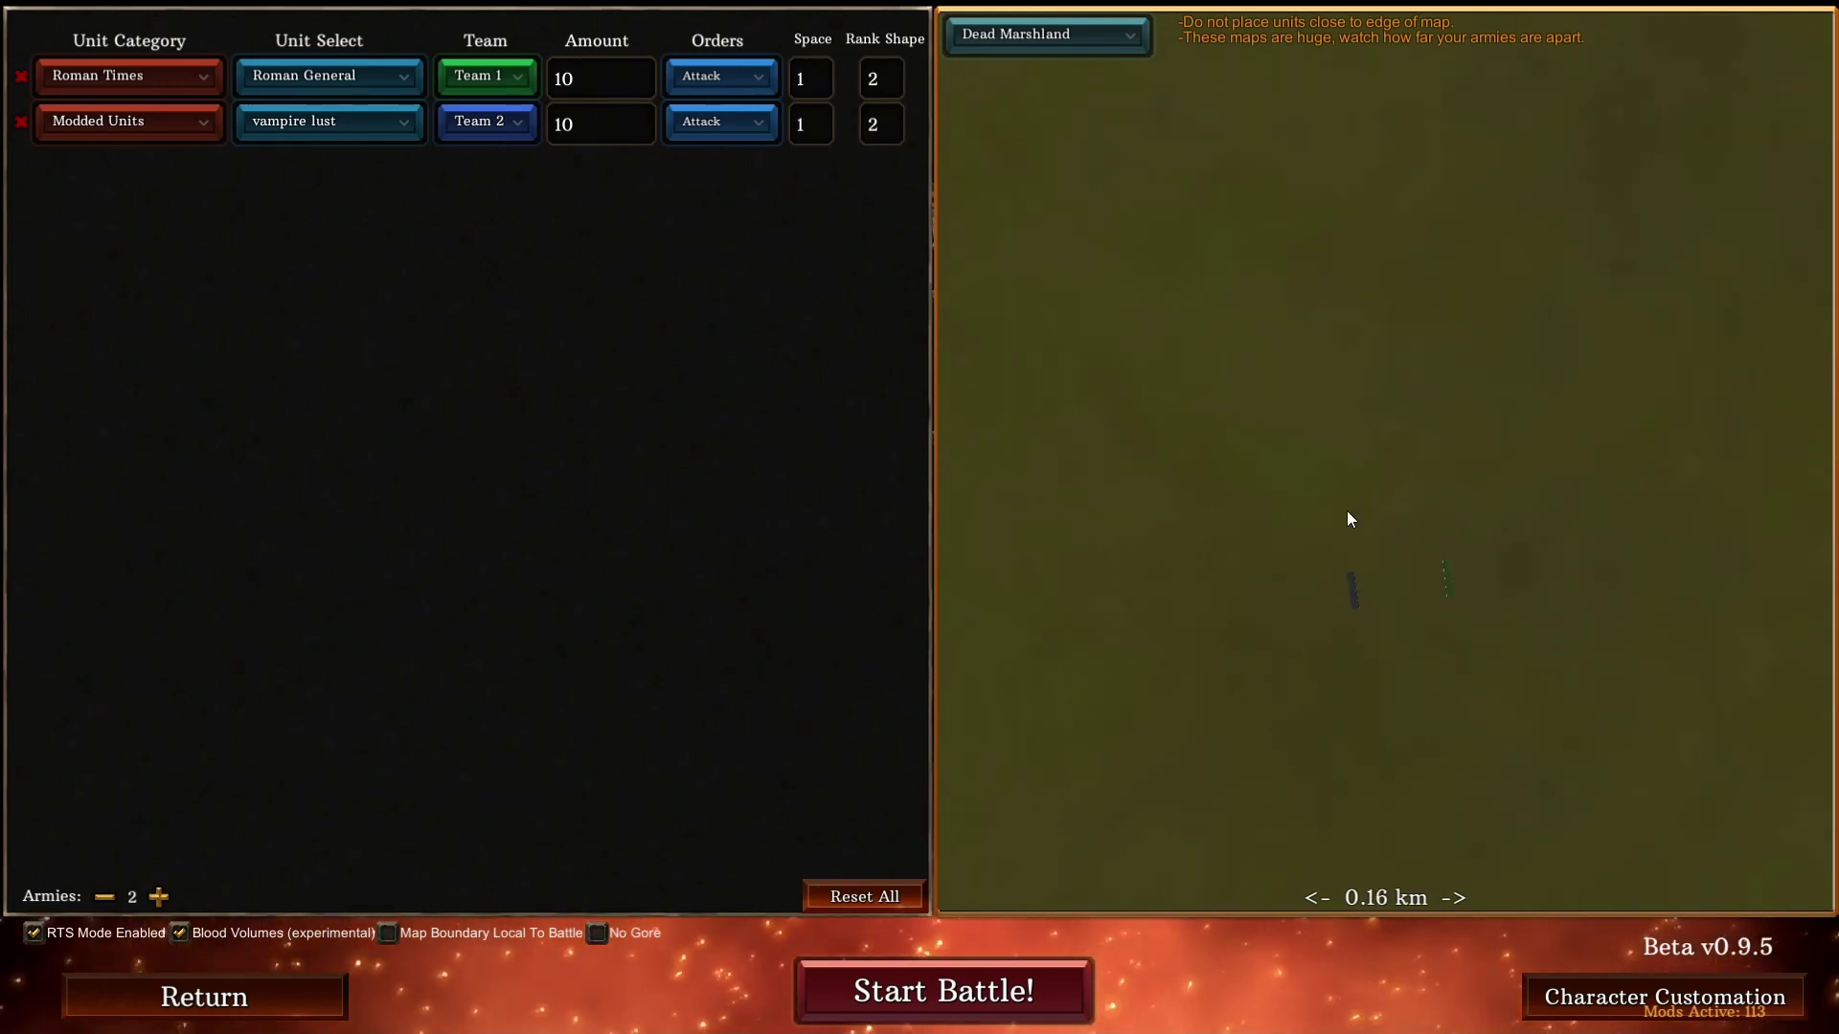
left_click_drag(1376, 327, 1362, 193)
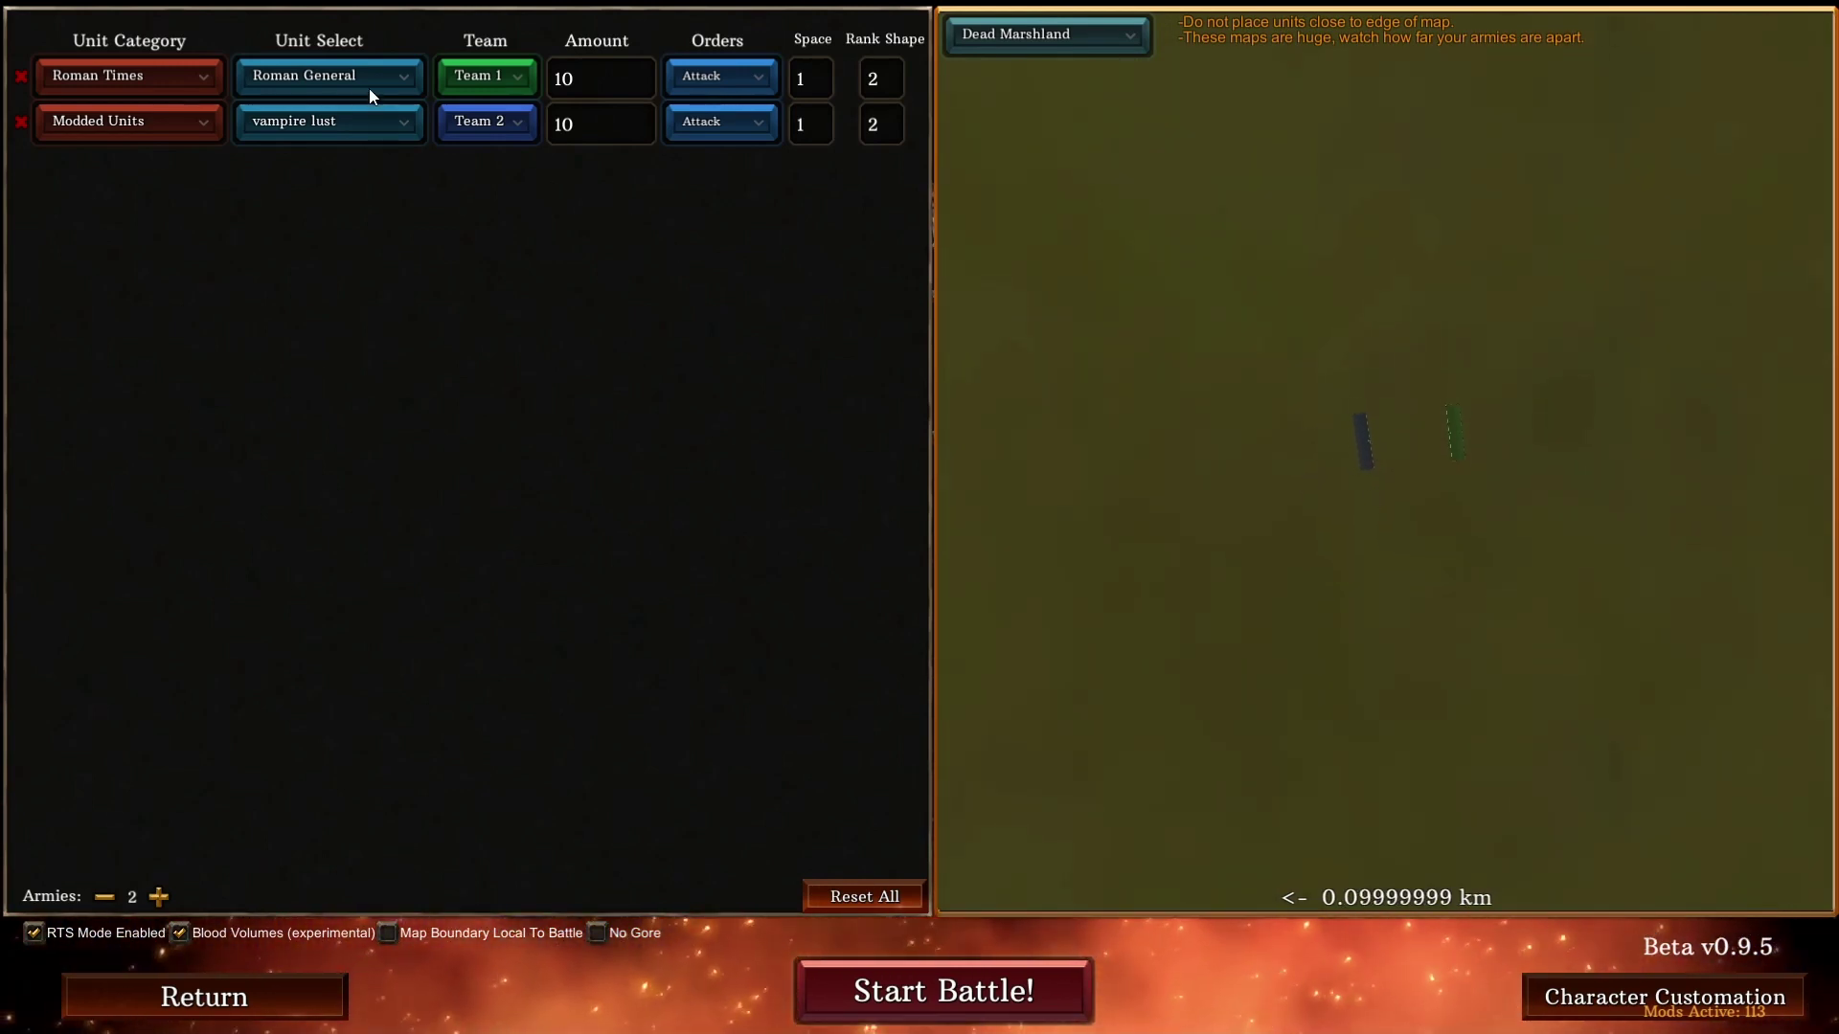
left_click_drag(1451, 526, 1314, 537)
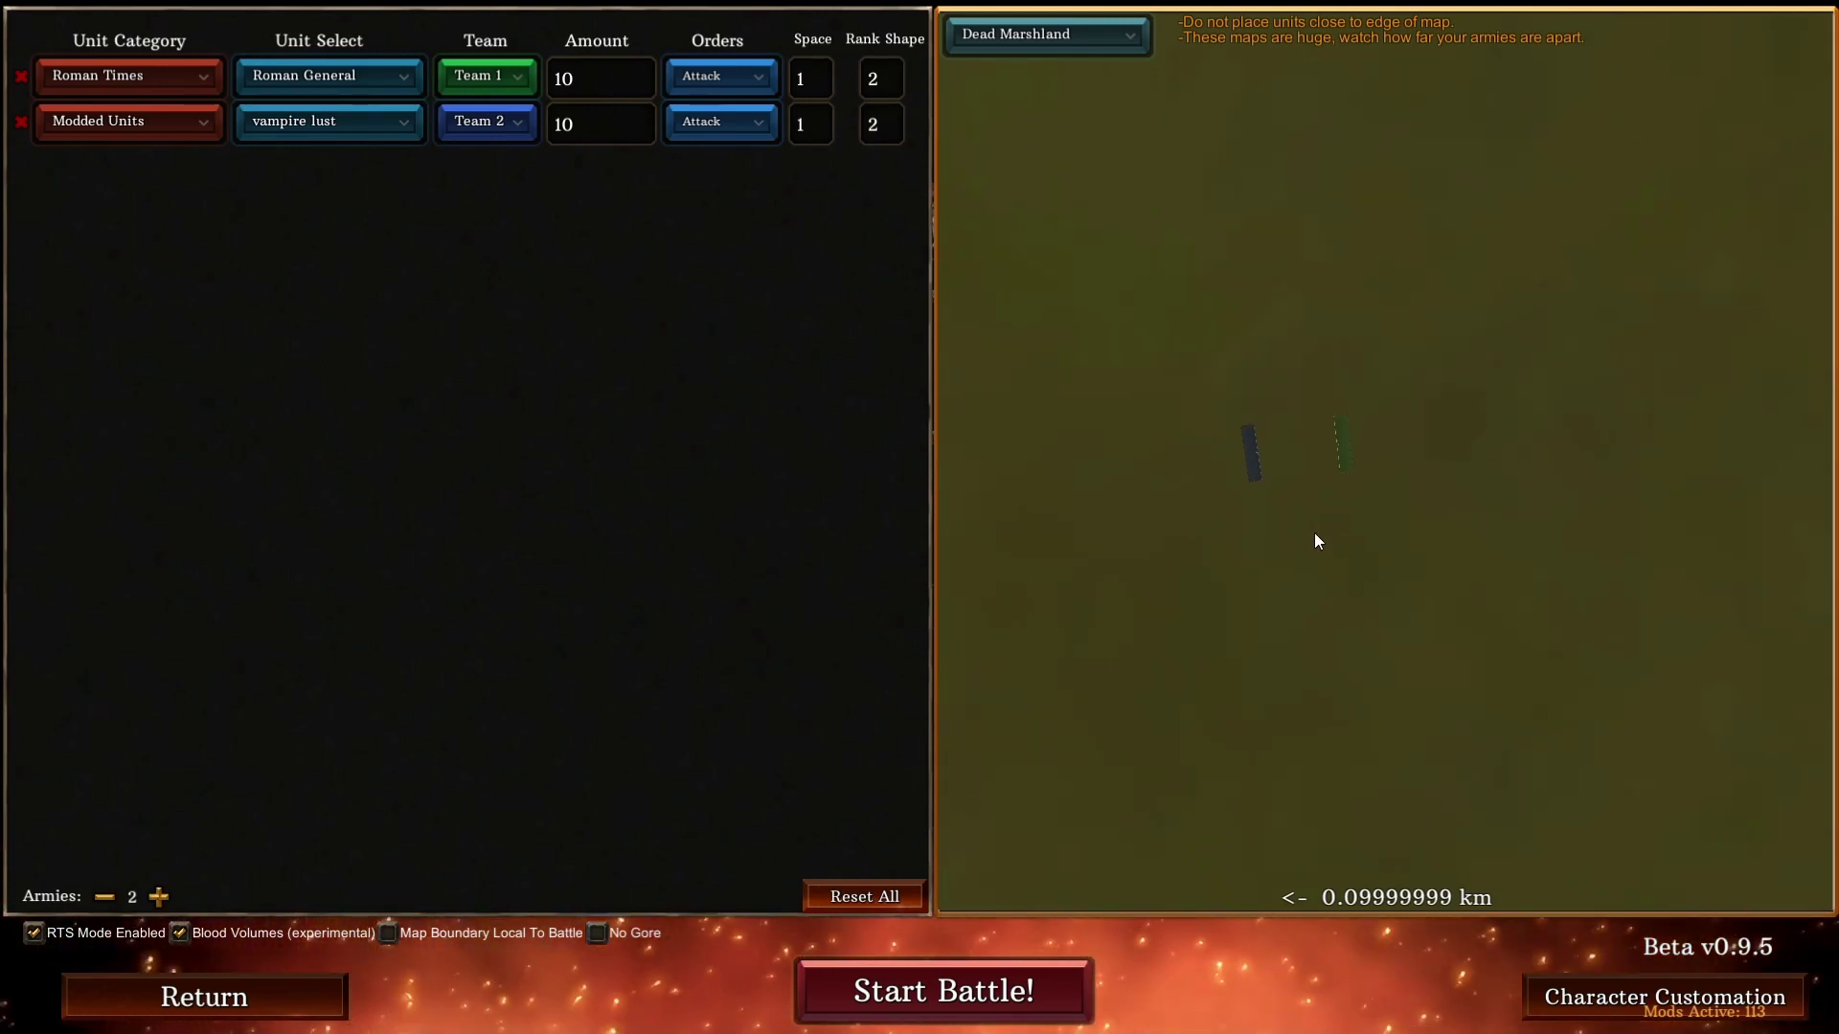
left_click(1245, 469)
left_click_drag(1258, 470, 1262, 457)
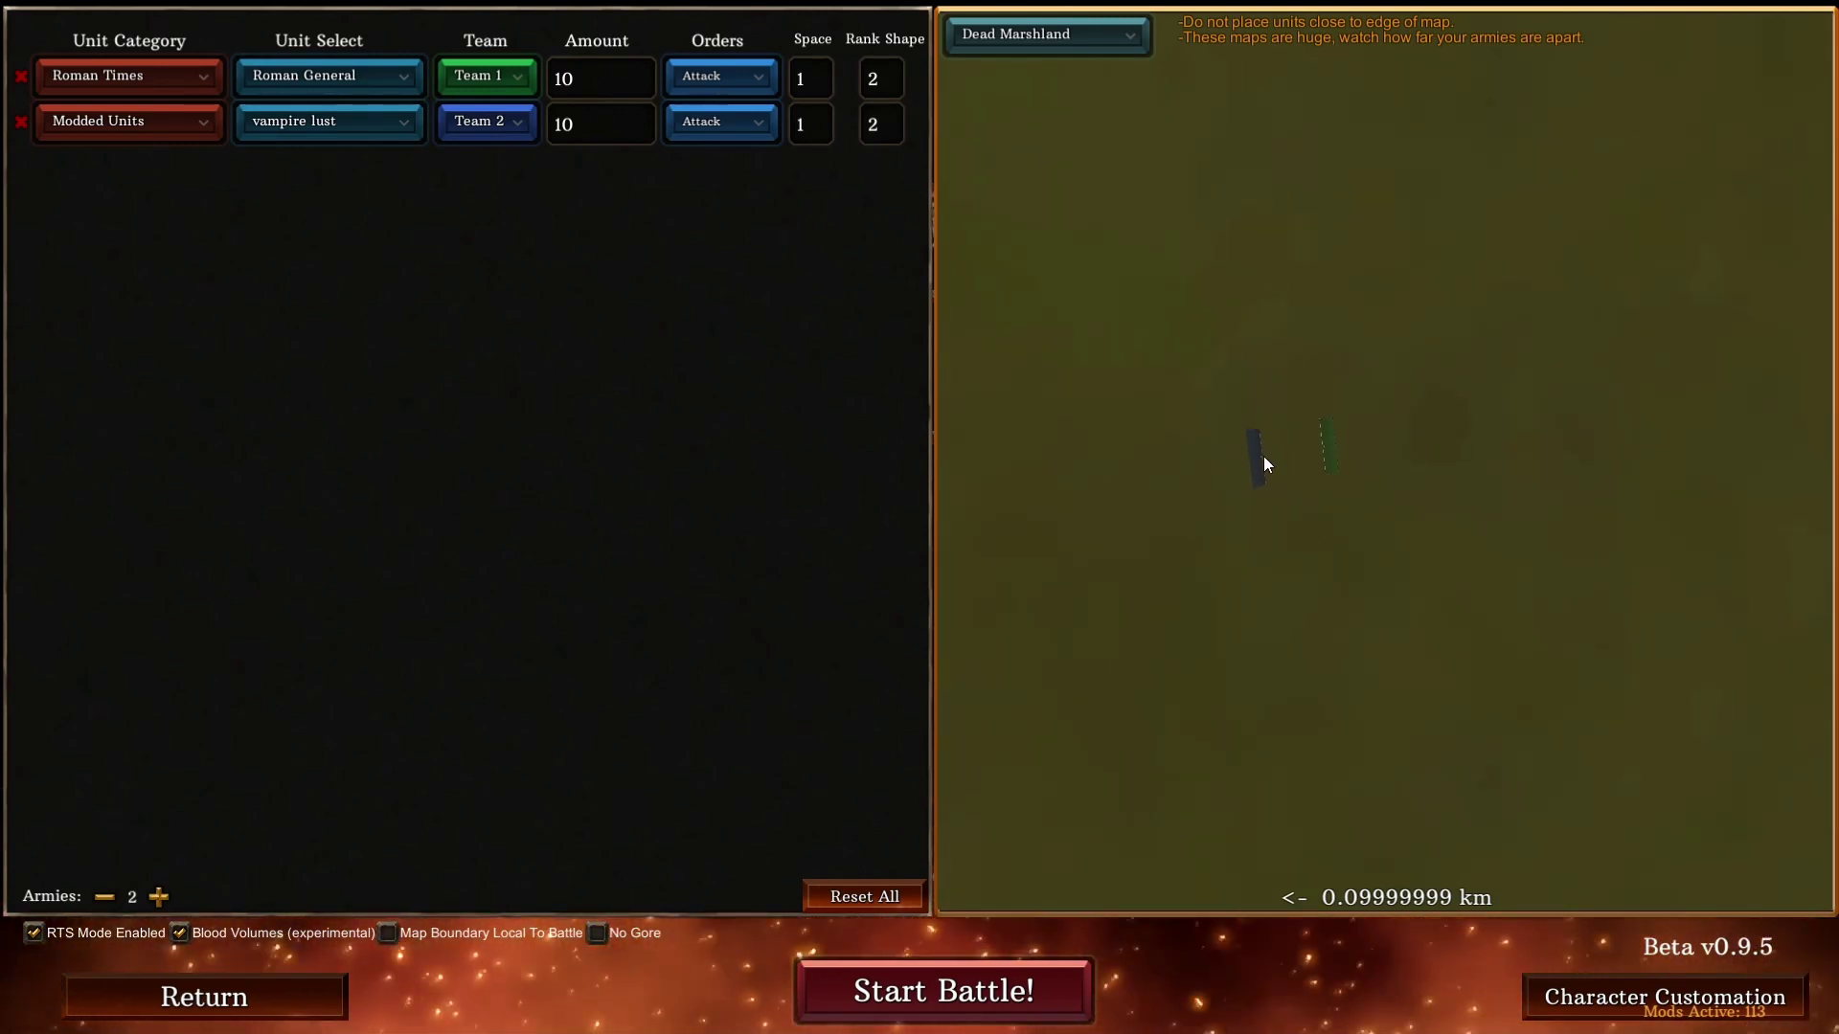
Step: Load the battle, view both armies on the field, and exit back to the battle setup without fighting
left_click(898, 995)
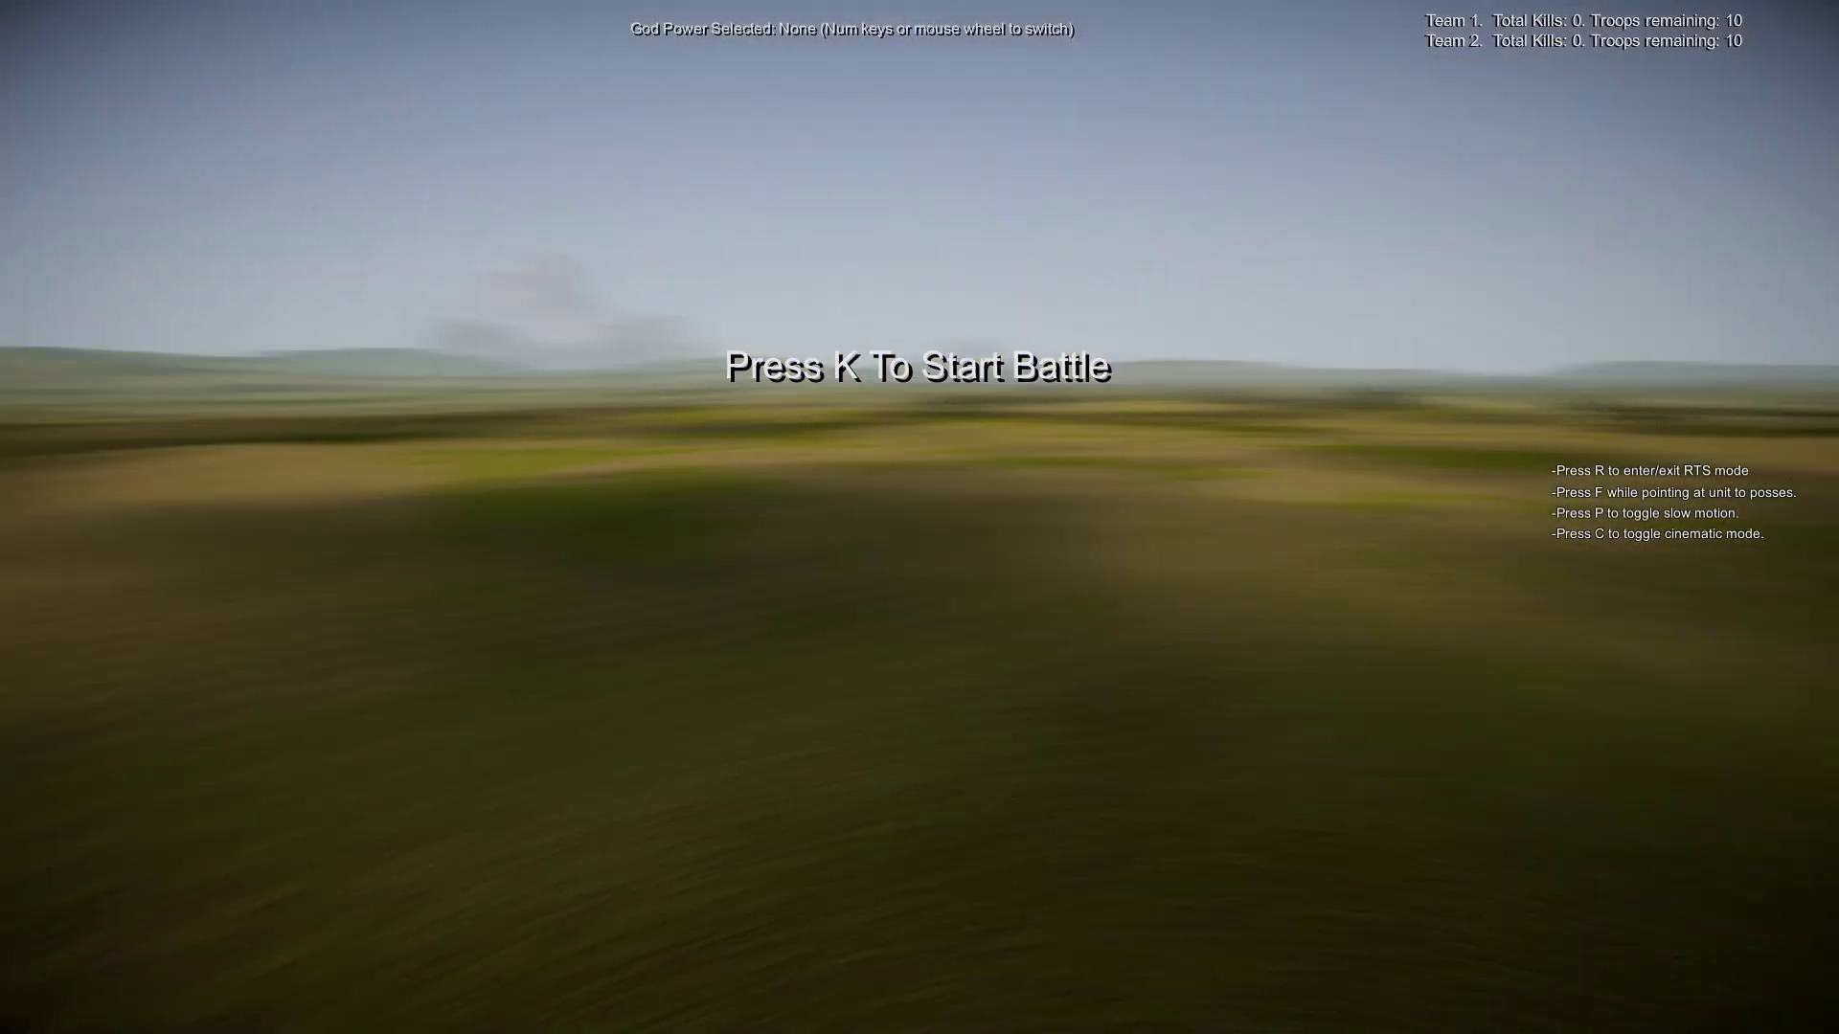
key("s")
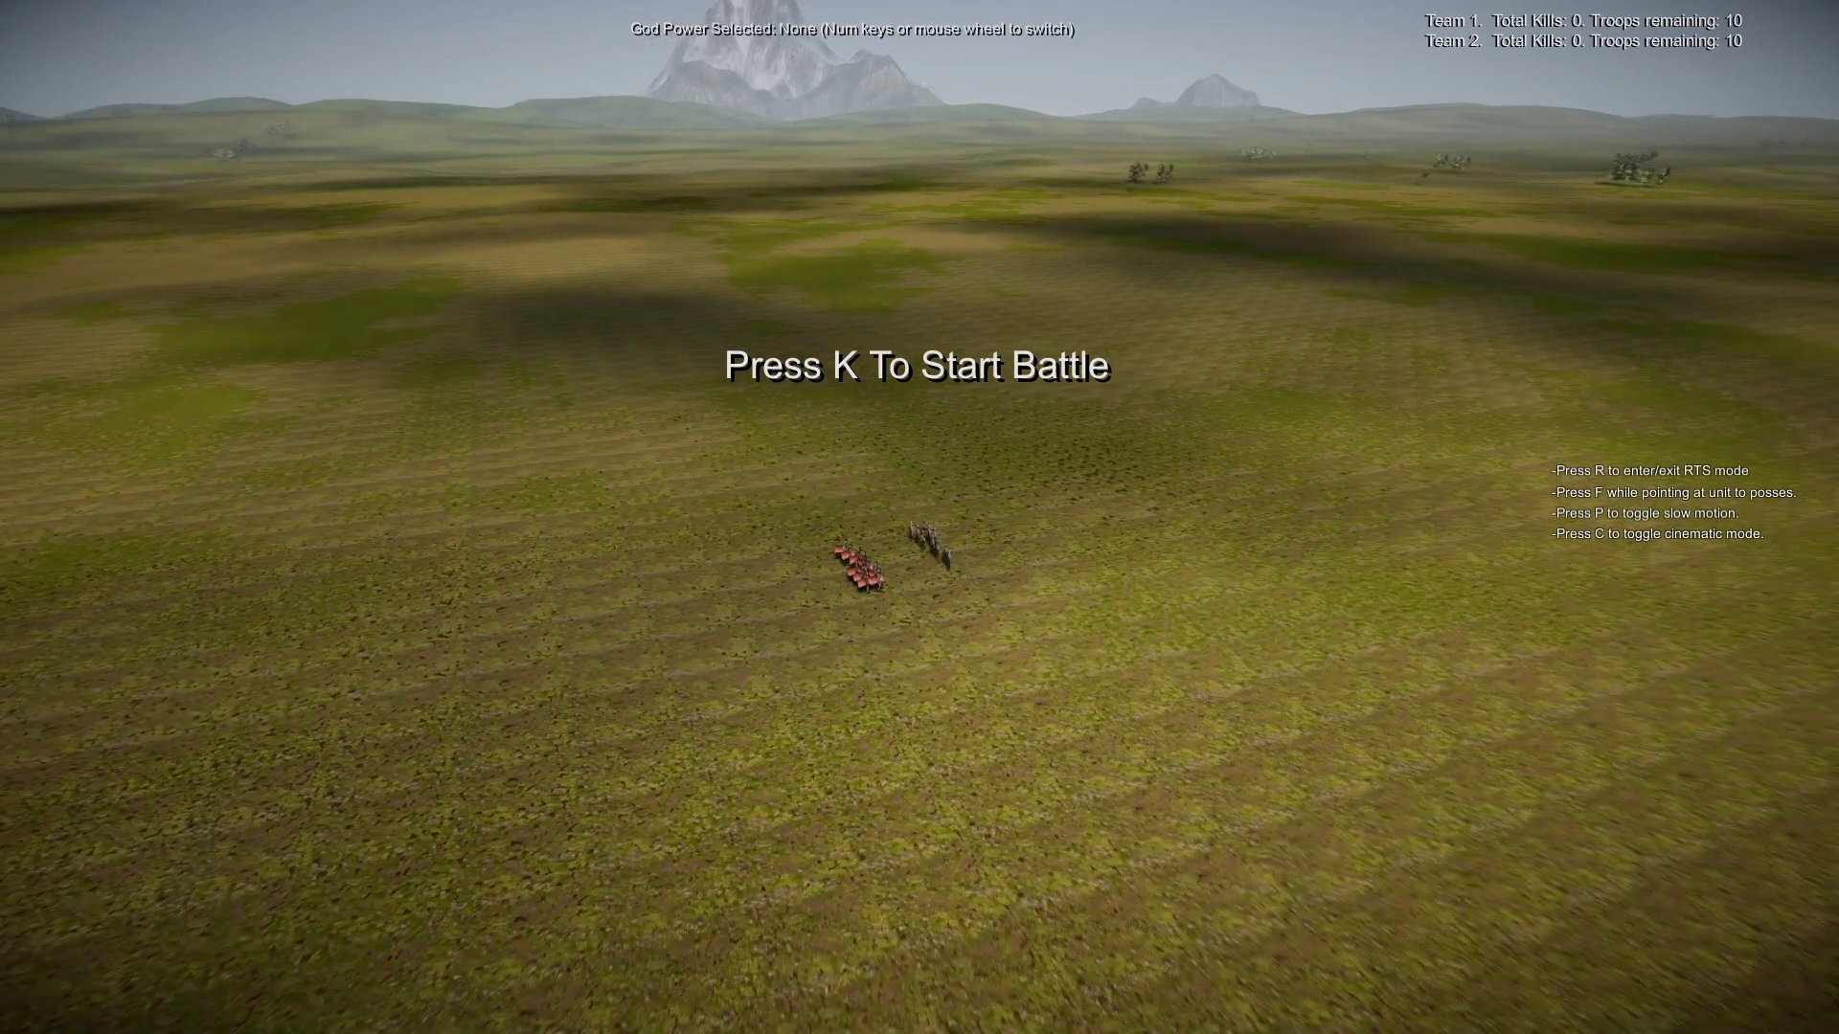
key("Escape")
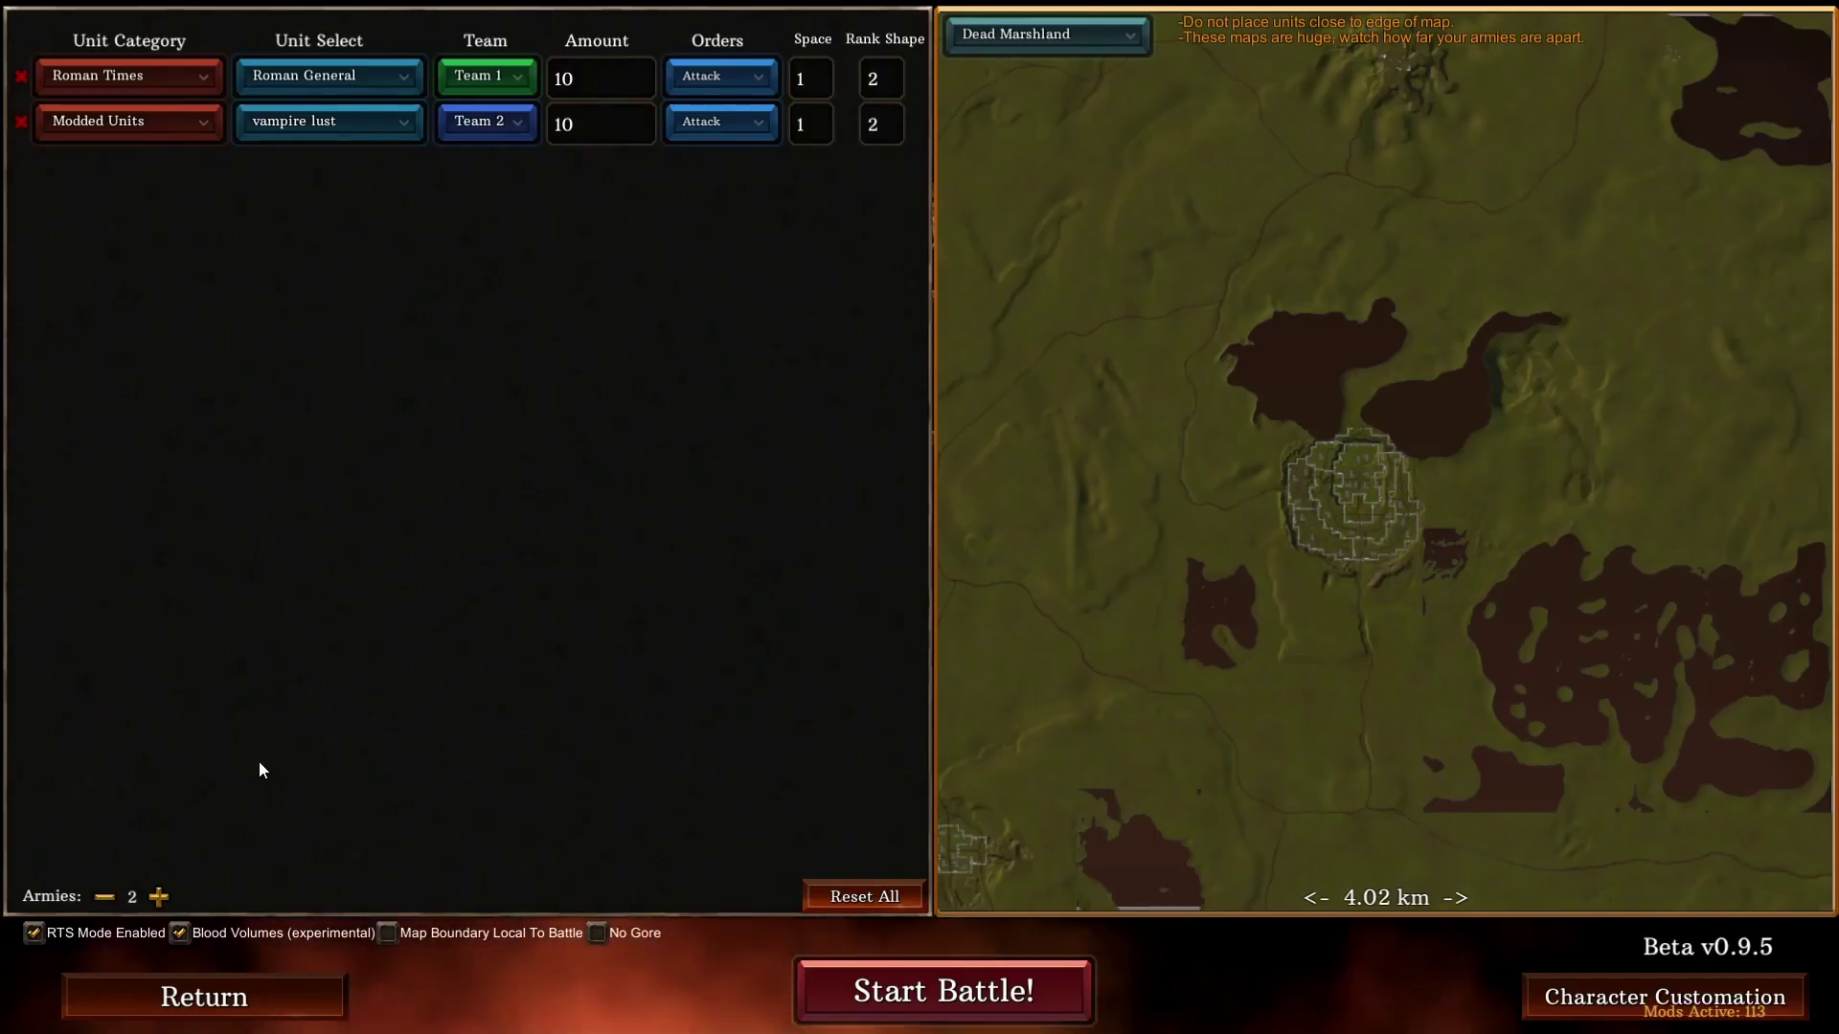
Step: Return to the main menu, set the overall video quality to Low, and enable the FPS display
left_click(222, 1006)
left_click(877, 818)
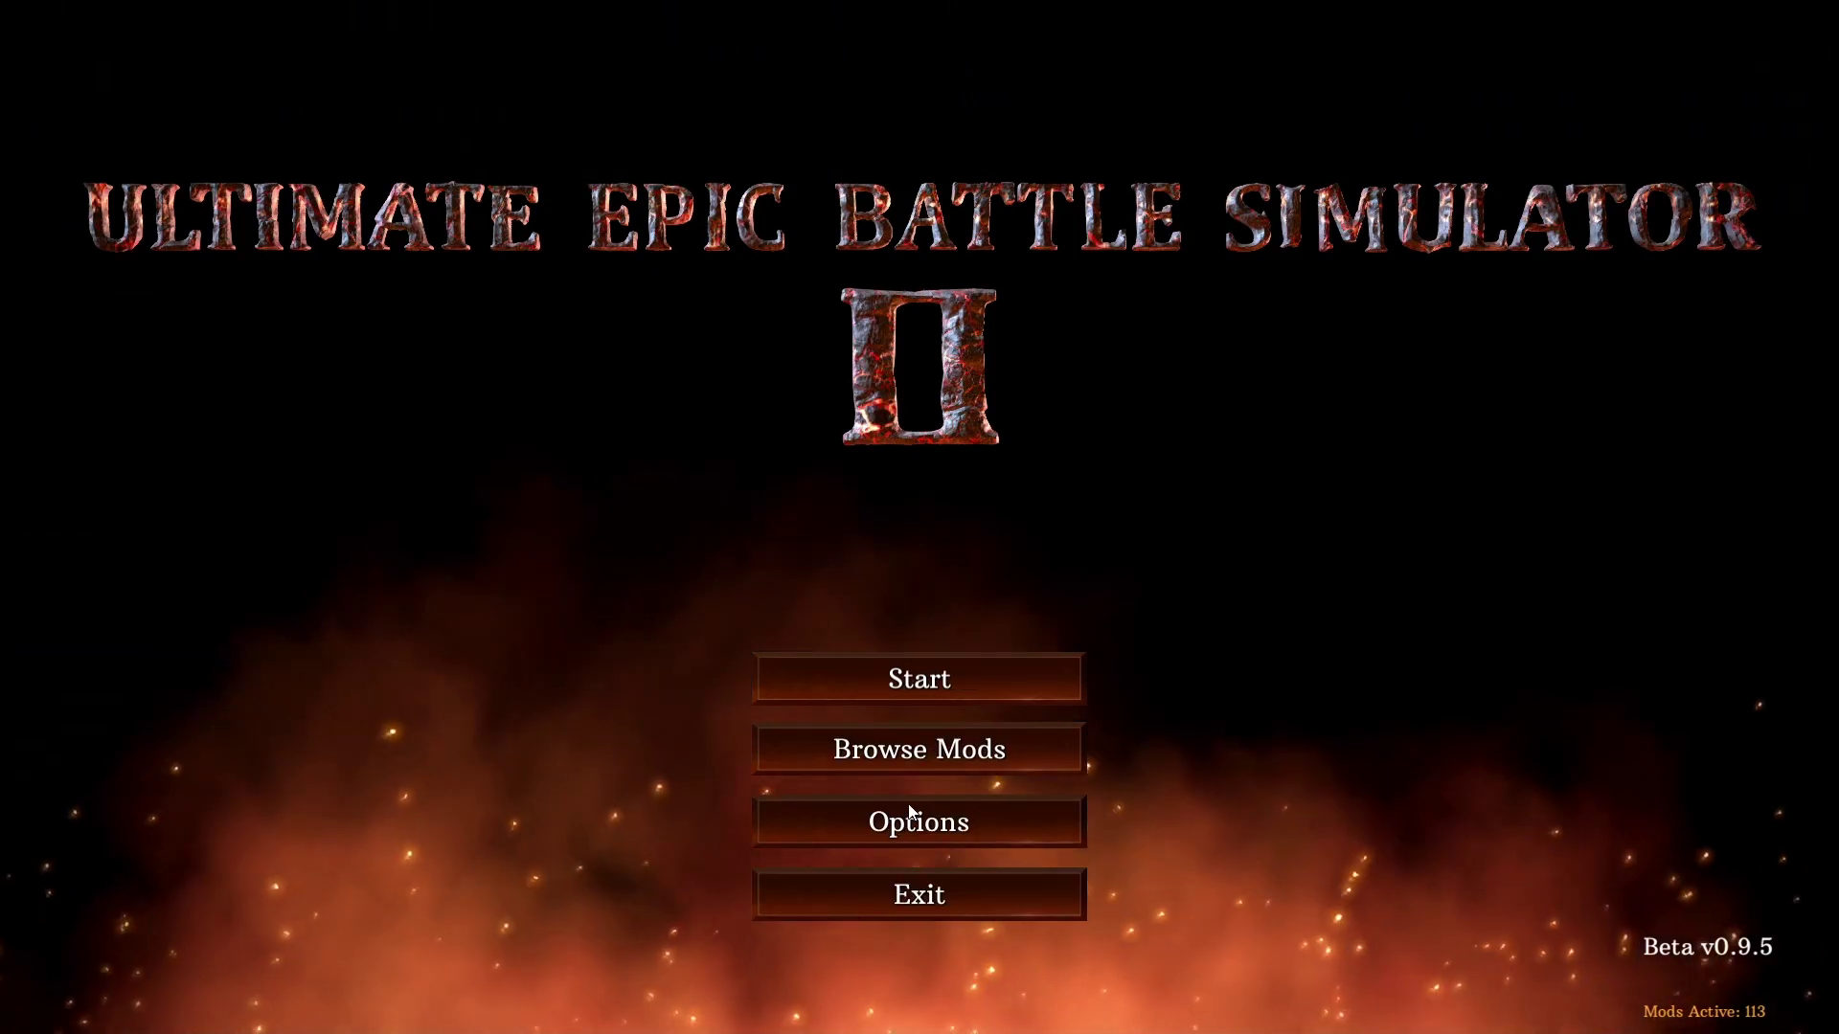
left_click(881, 816)
left_click(606, 278)
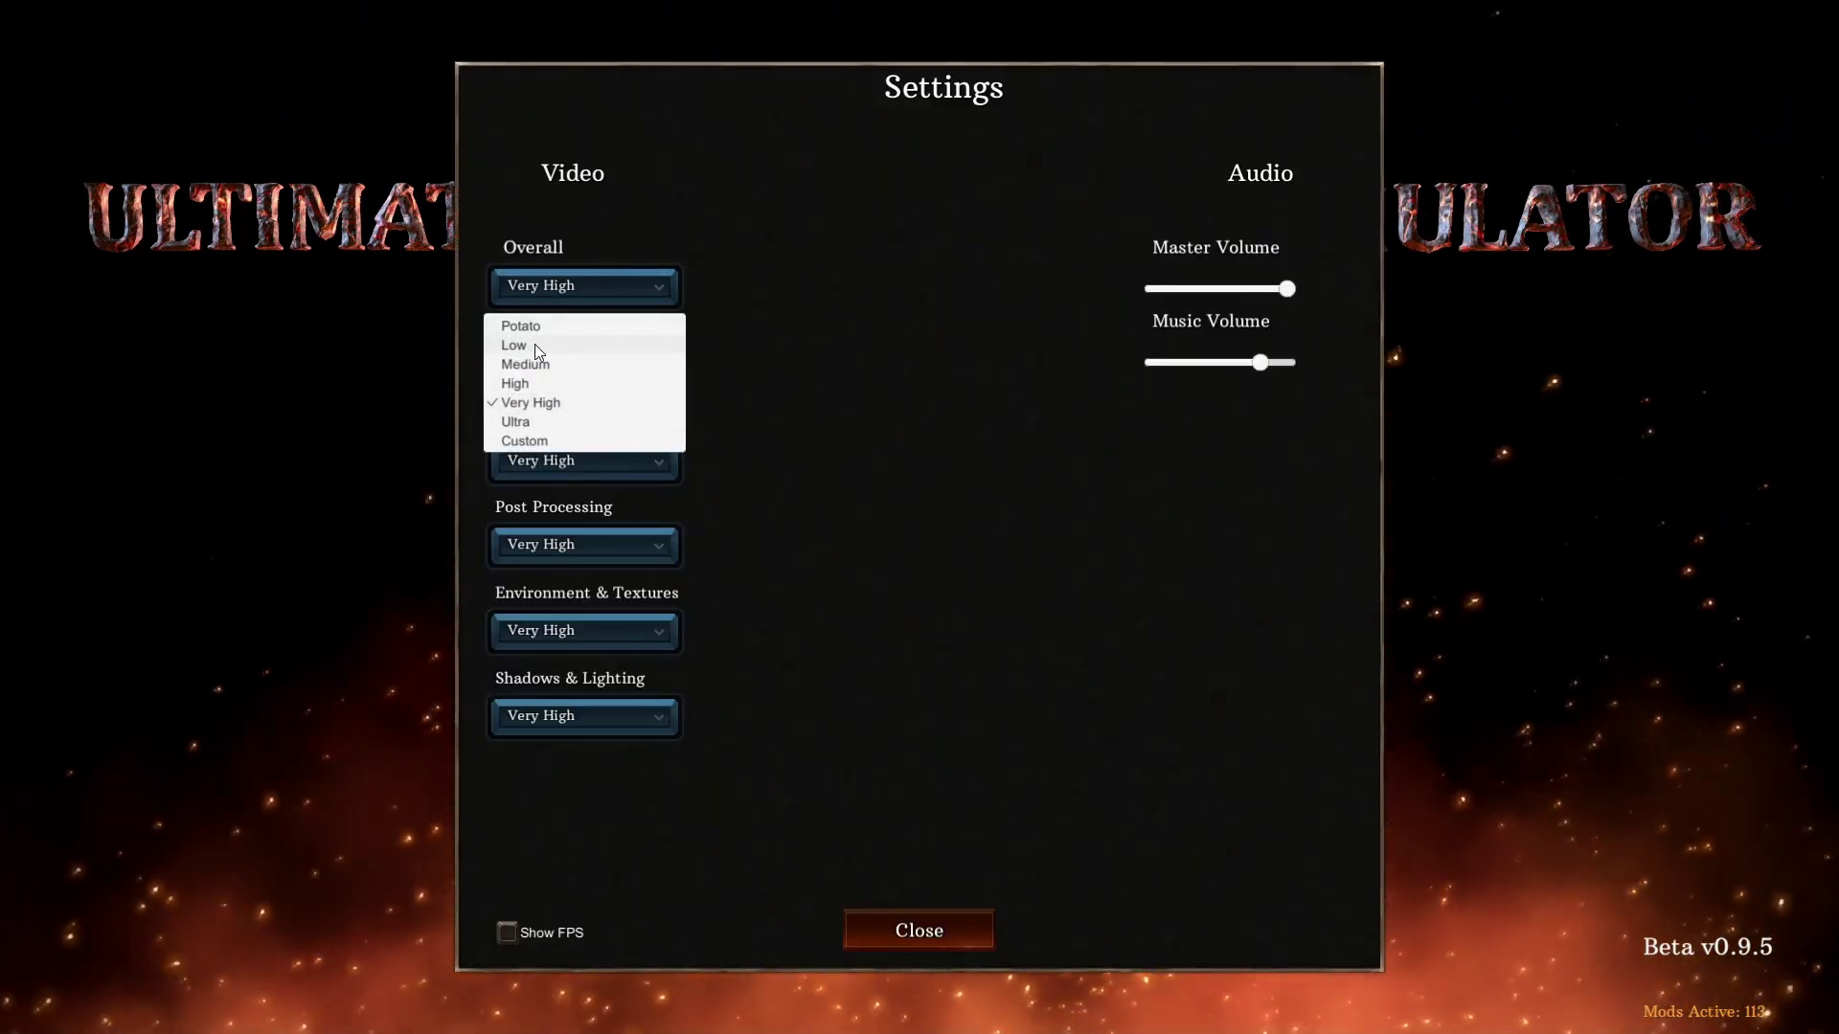
left_click(670, 340)
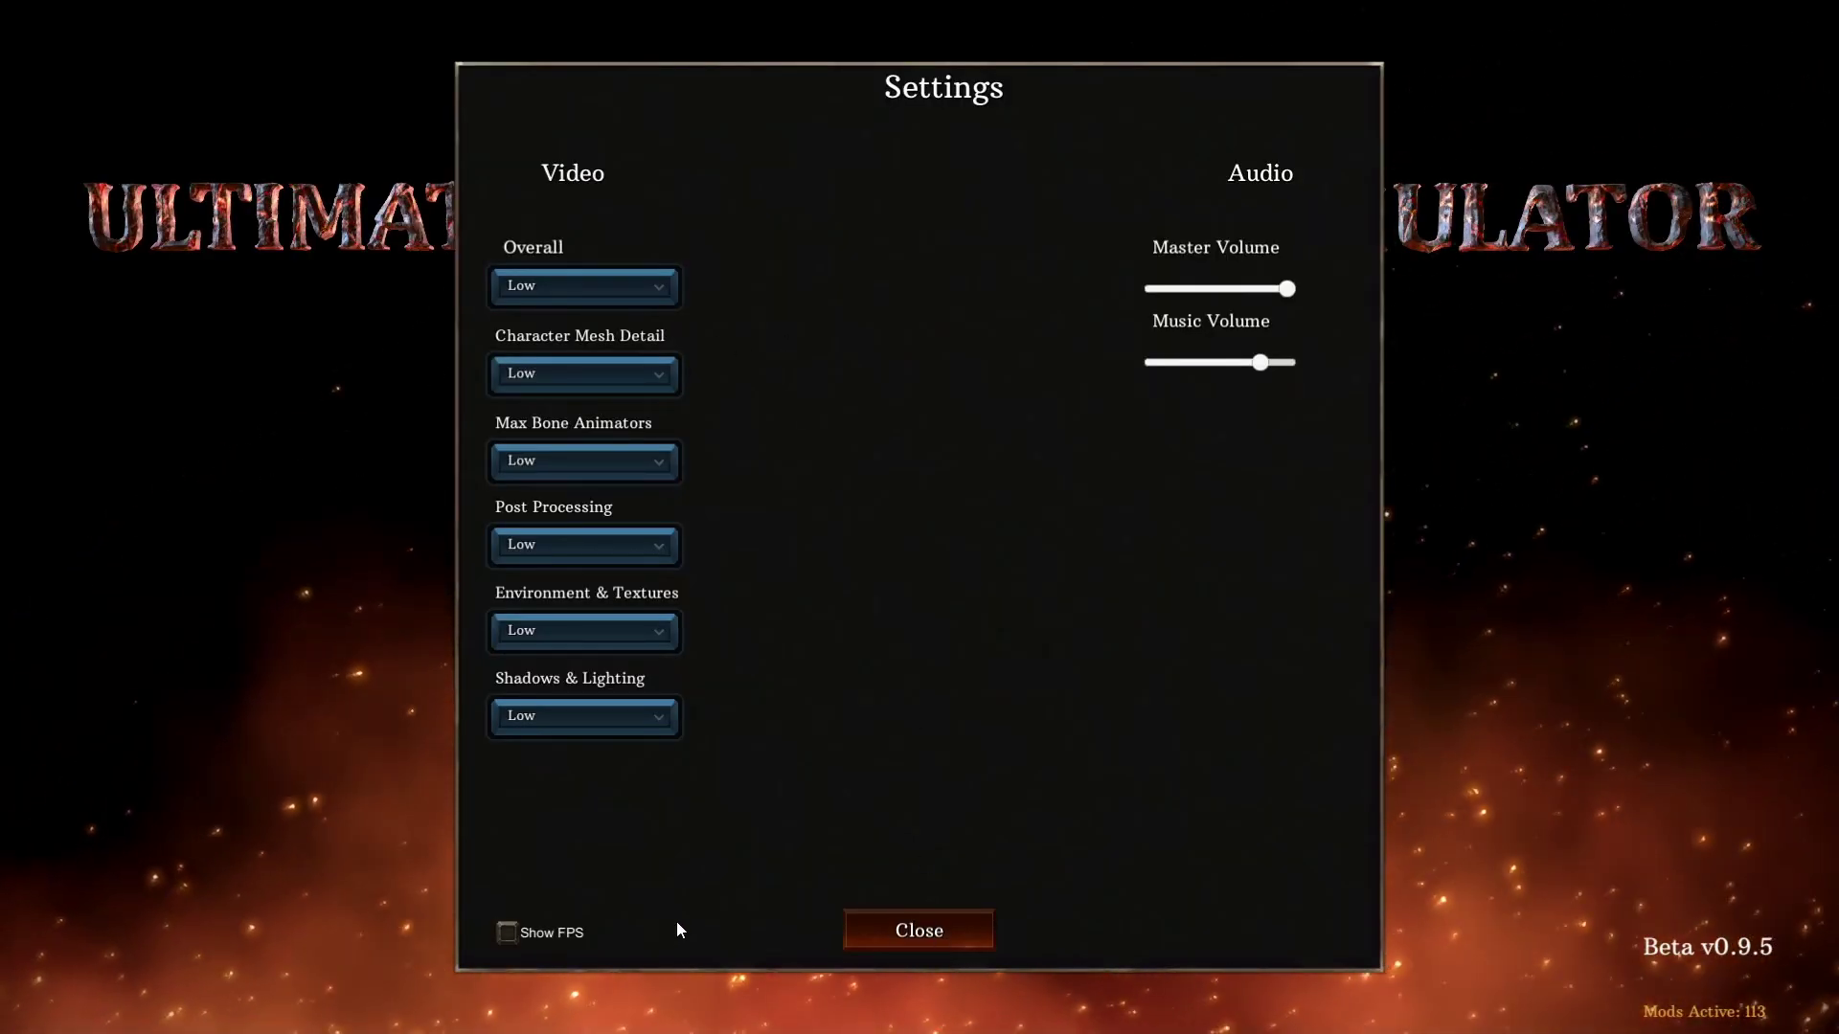
left_click(512, 931)
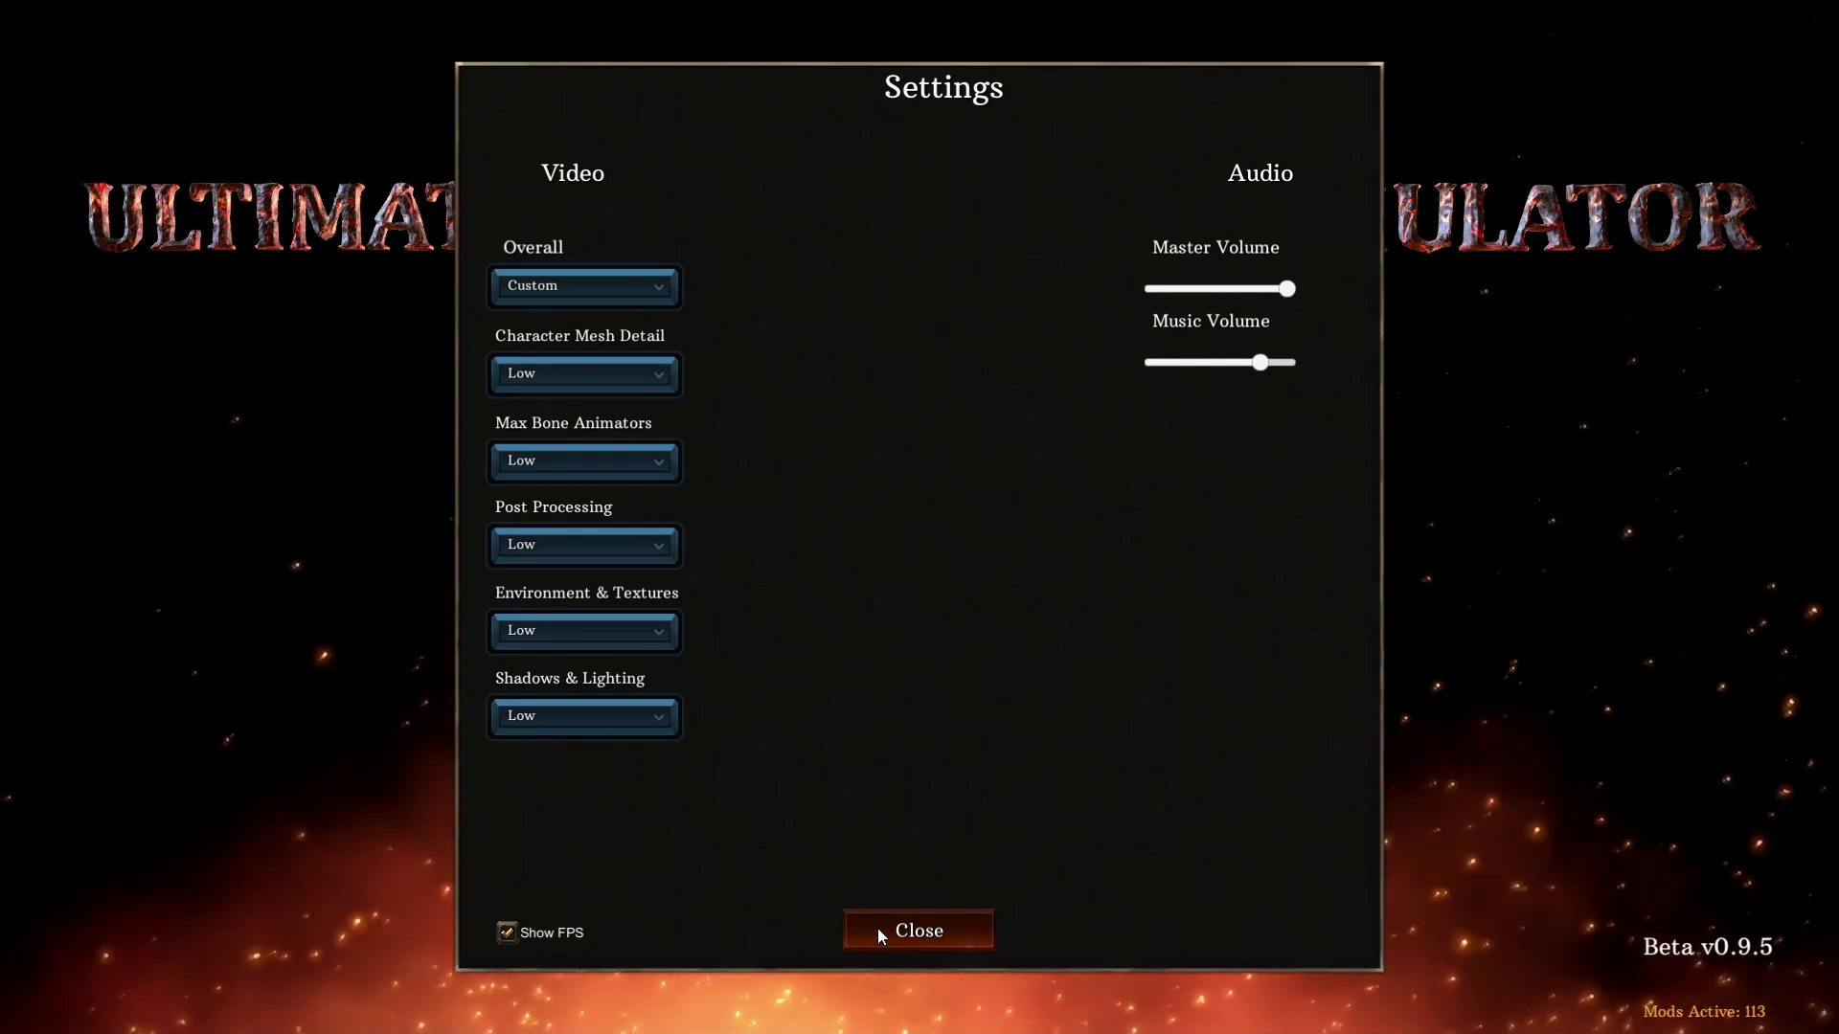
left_click(882, 931)
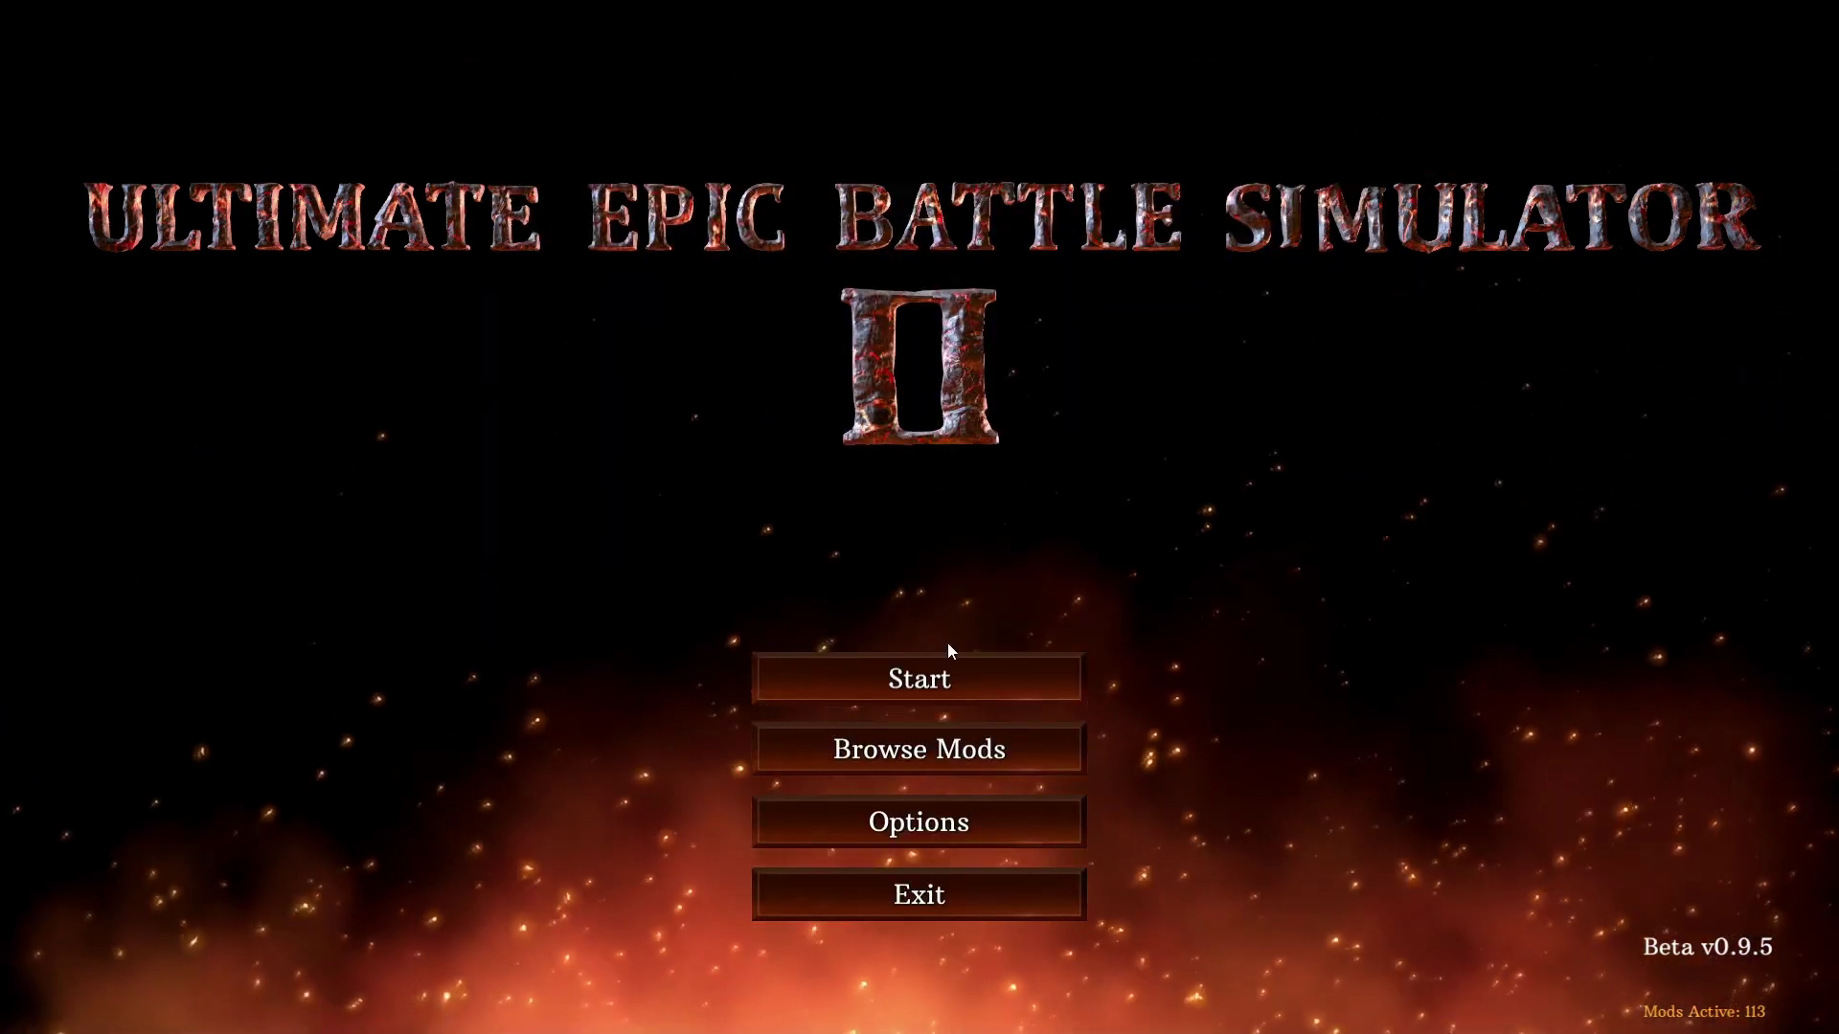
Step: Reopen the sandbox and load the Roman General versus vampire lust battle
left_click(955, 680)
left_click(956, 680)
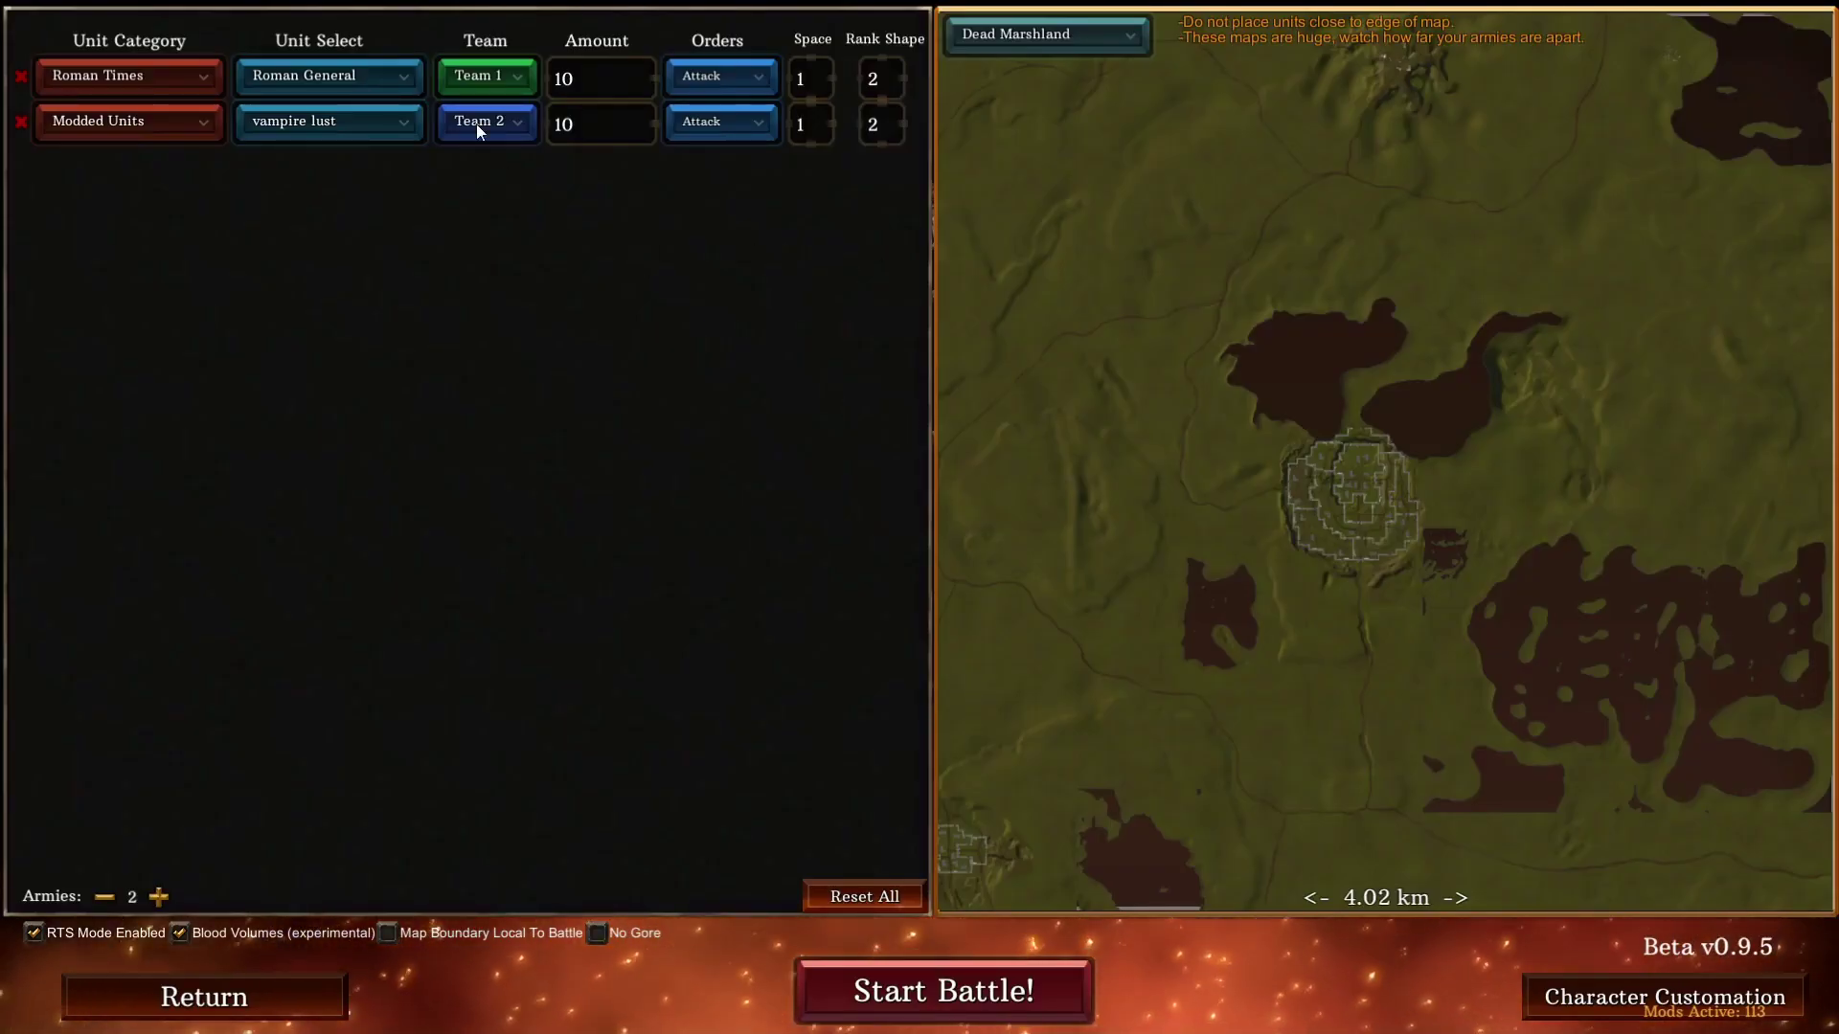
left_click(996, 996)
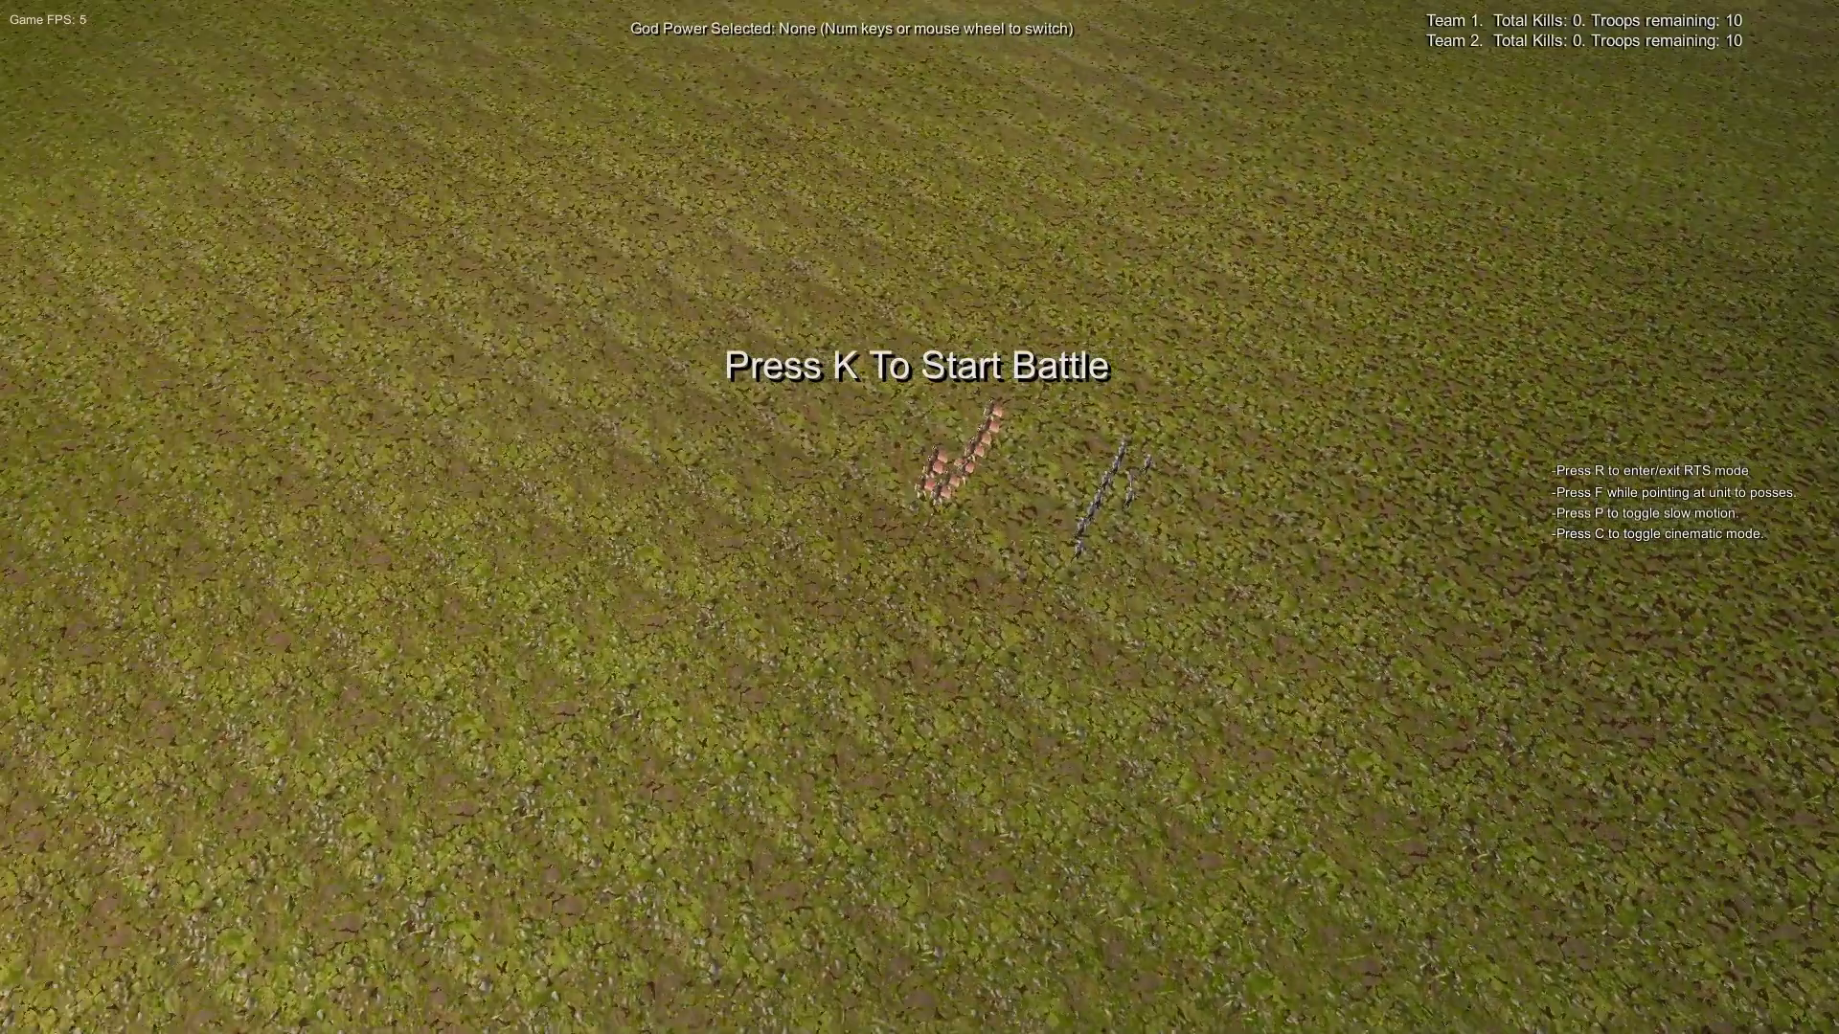
Step: Examine the vampire lust models and the Roman Generals up close before the battle begins
key("w")
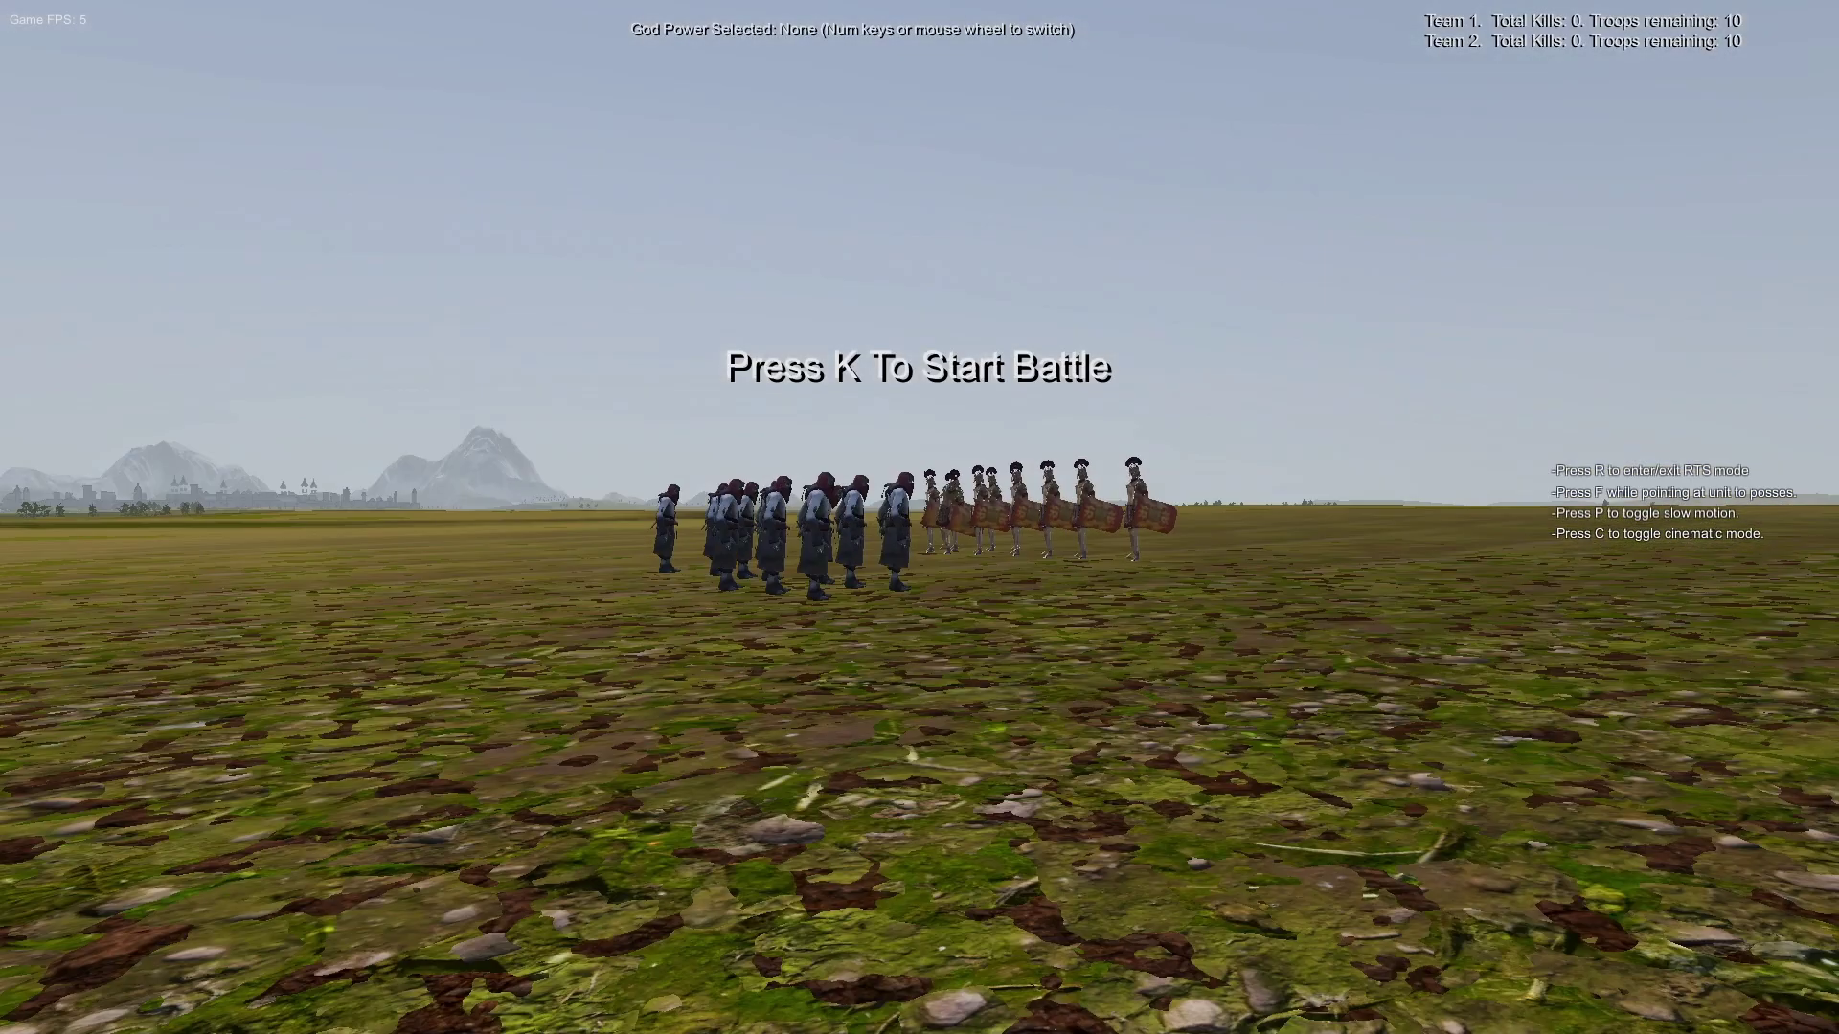
key("w")
key("s")
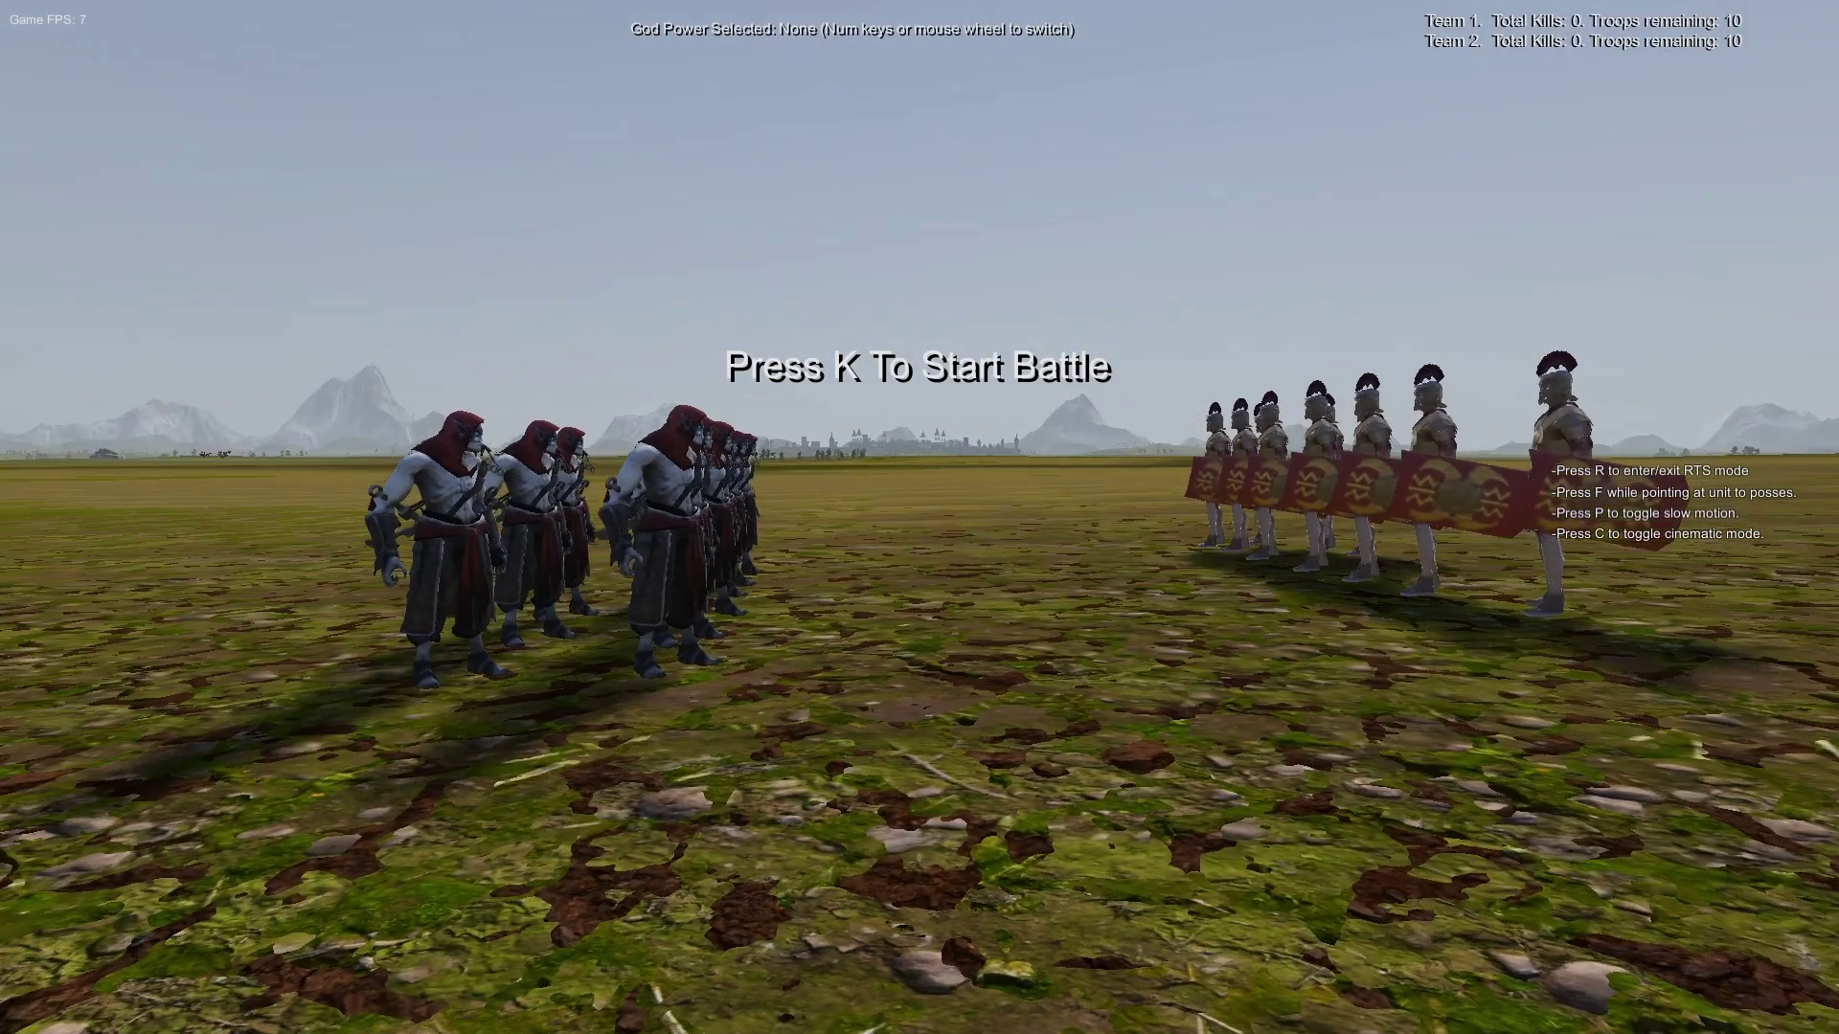
key("w")
key("d")
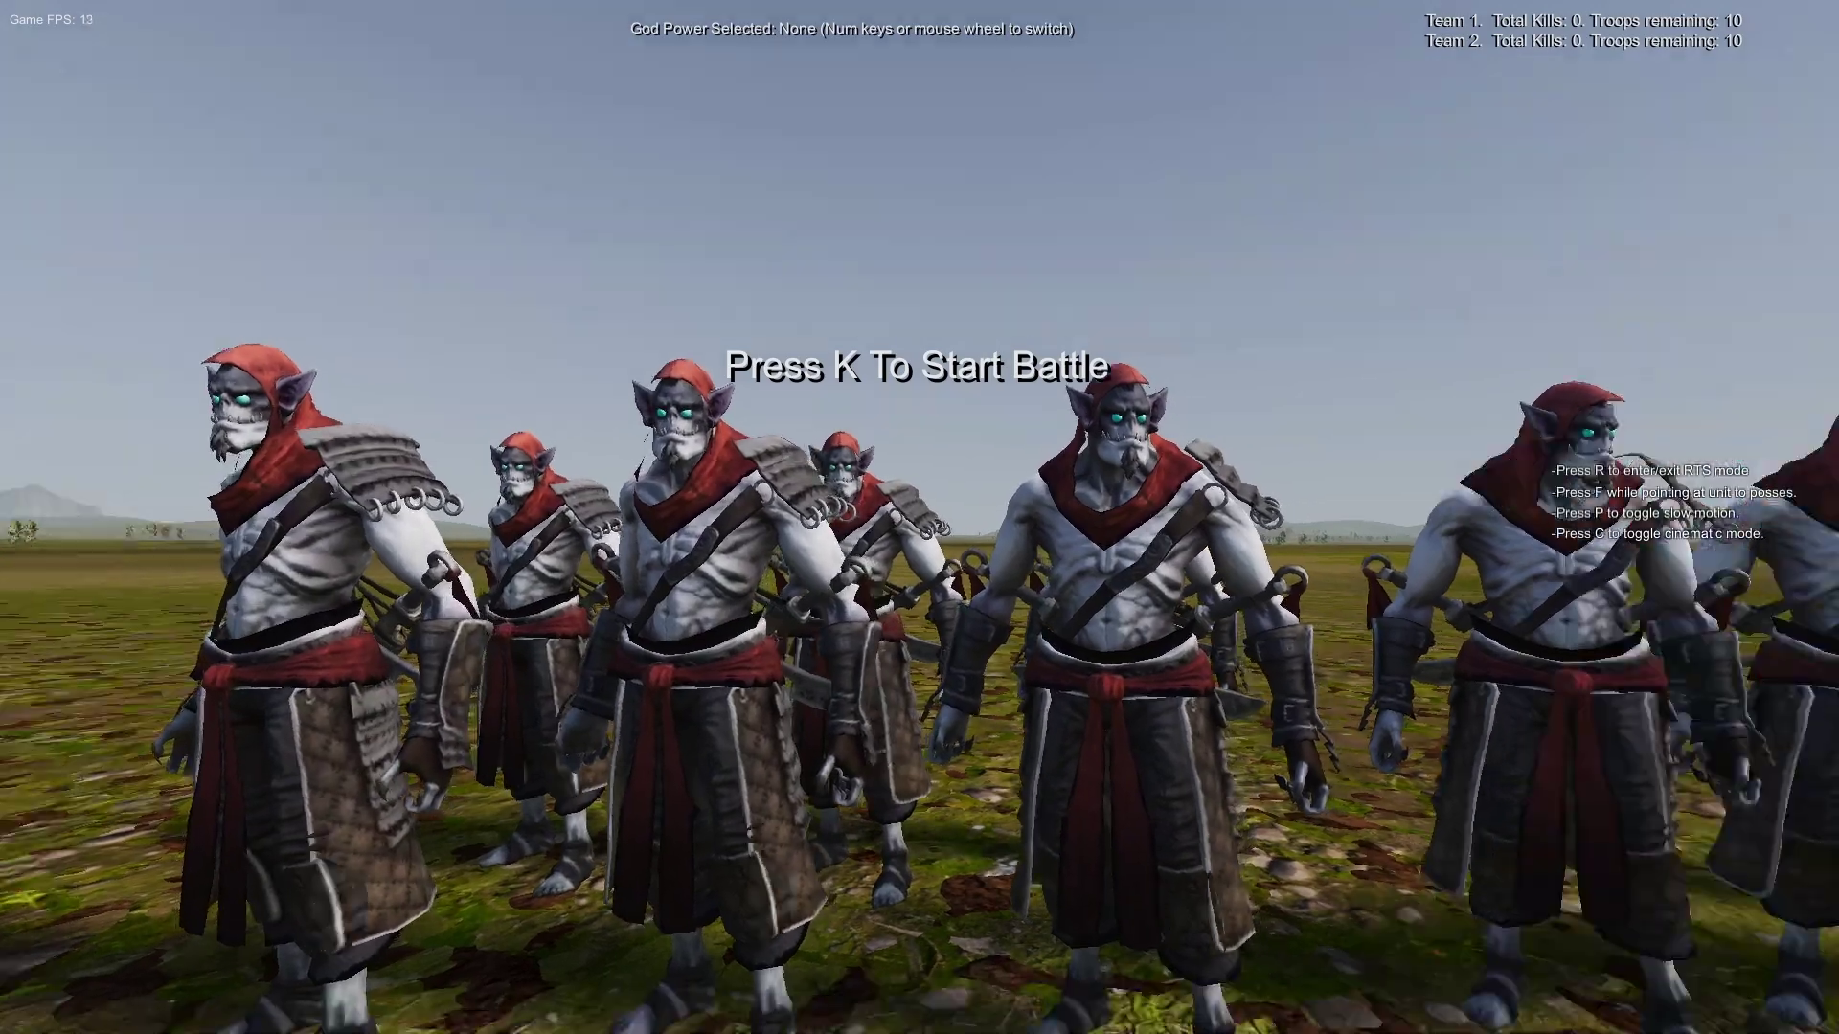
key("s")
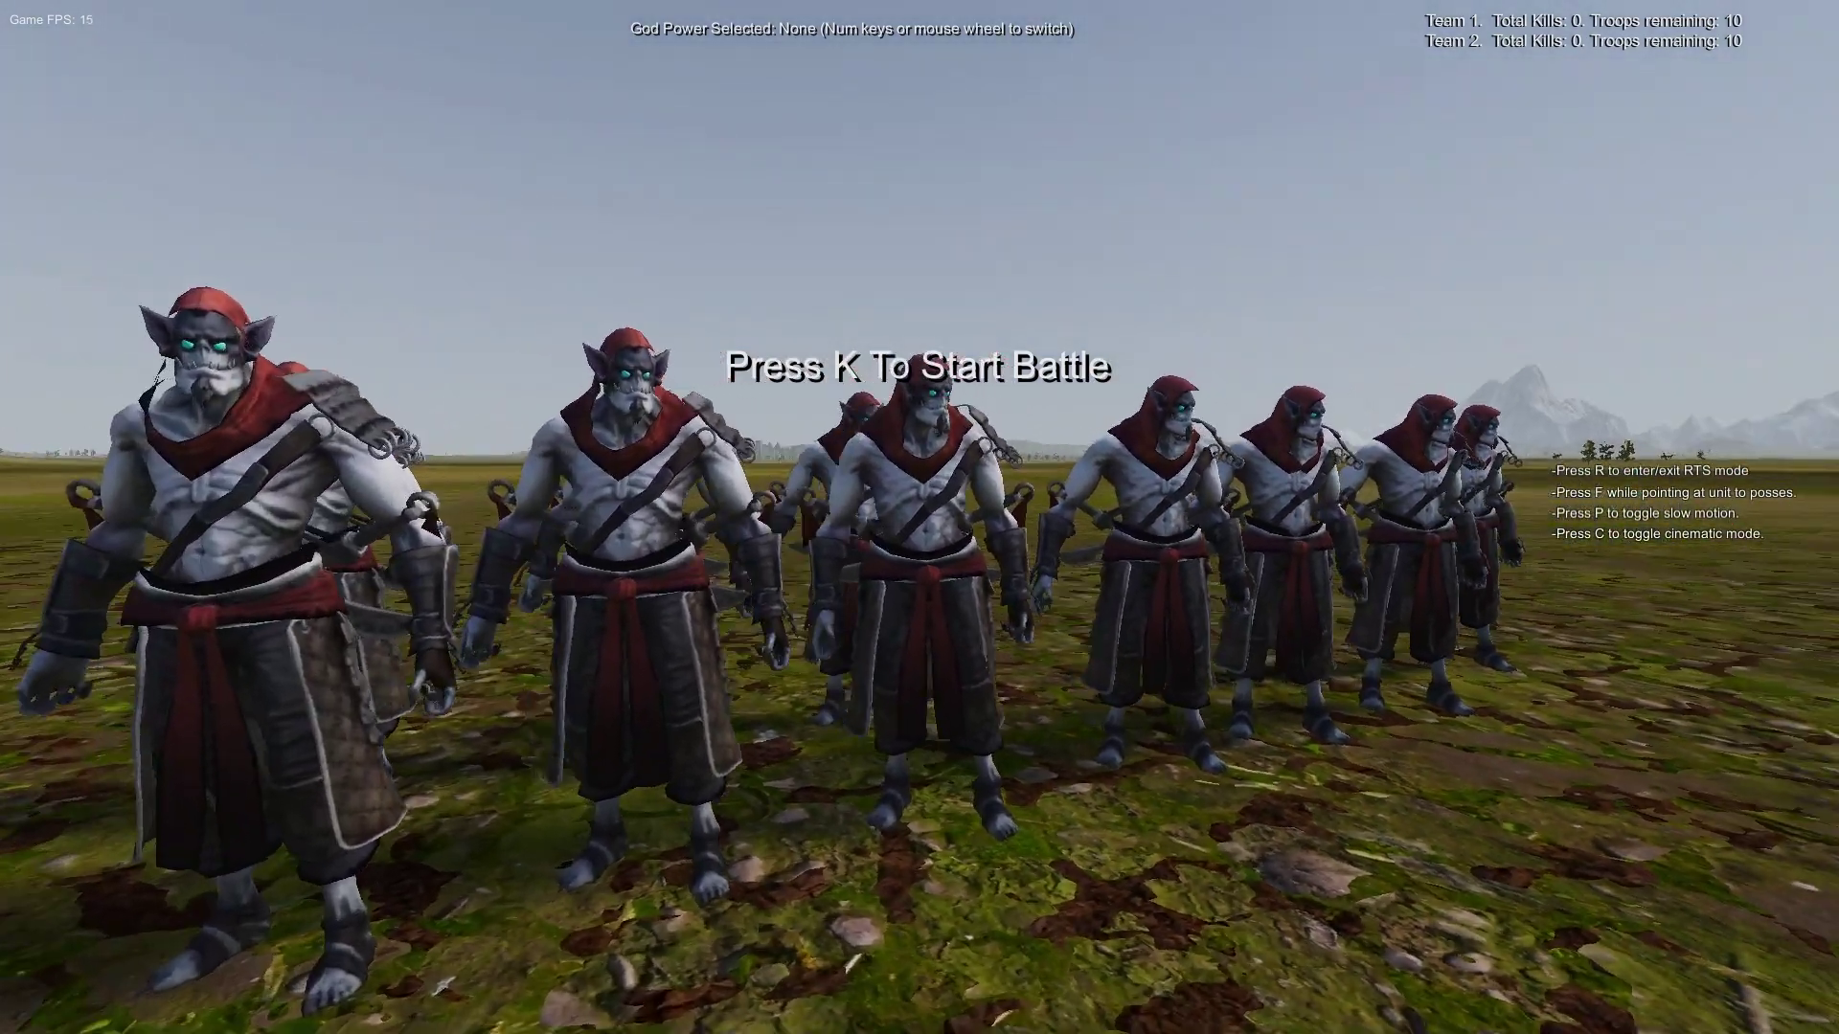
key("d")
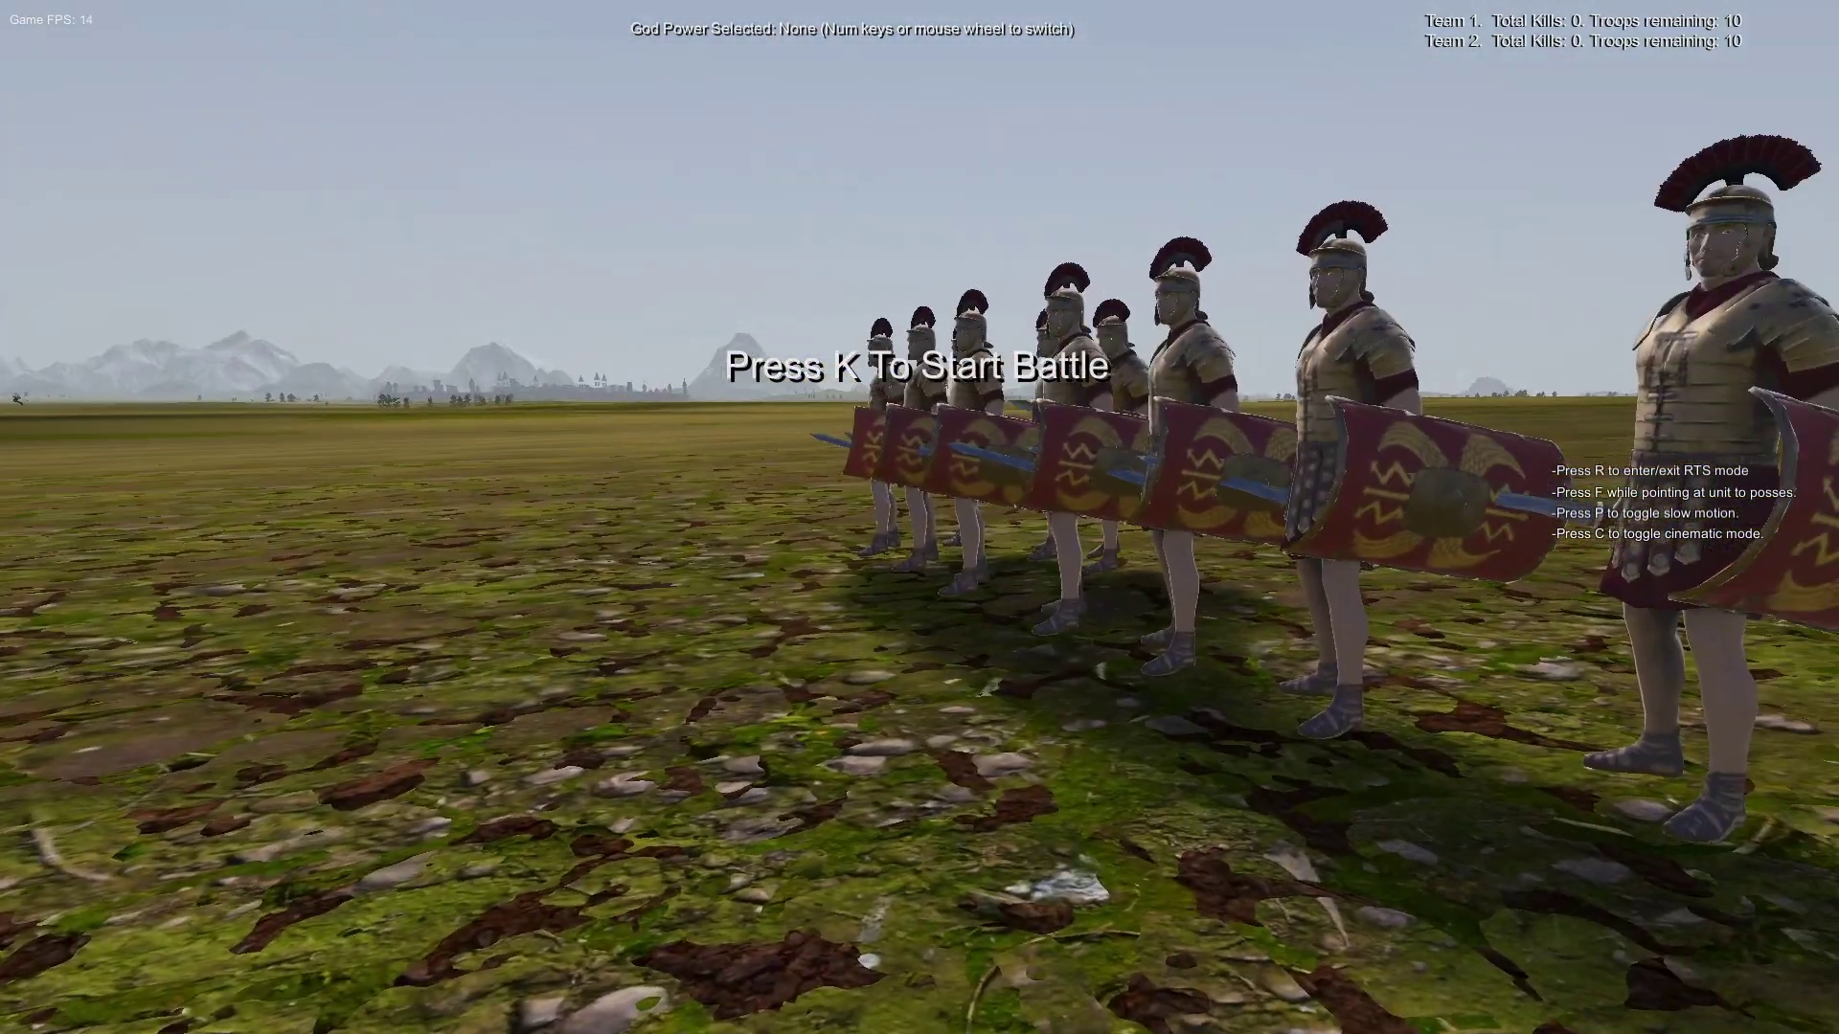
key("d")
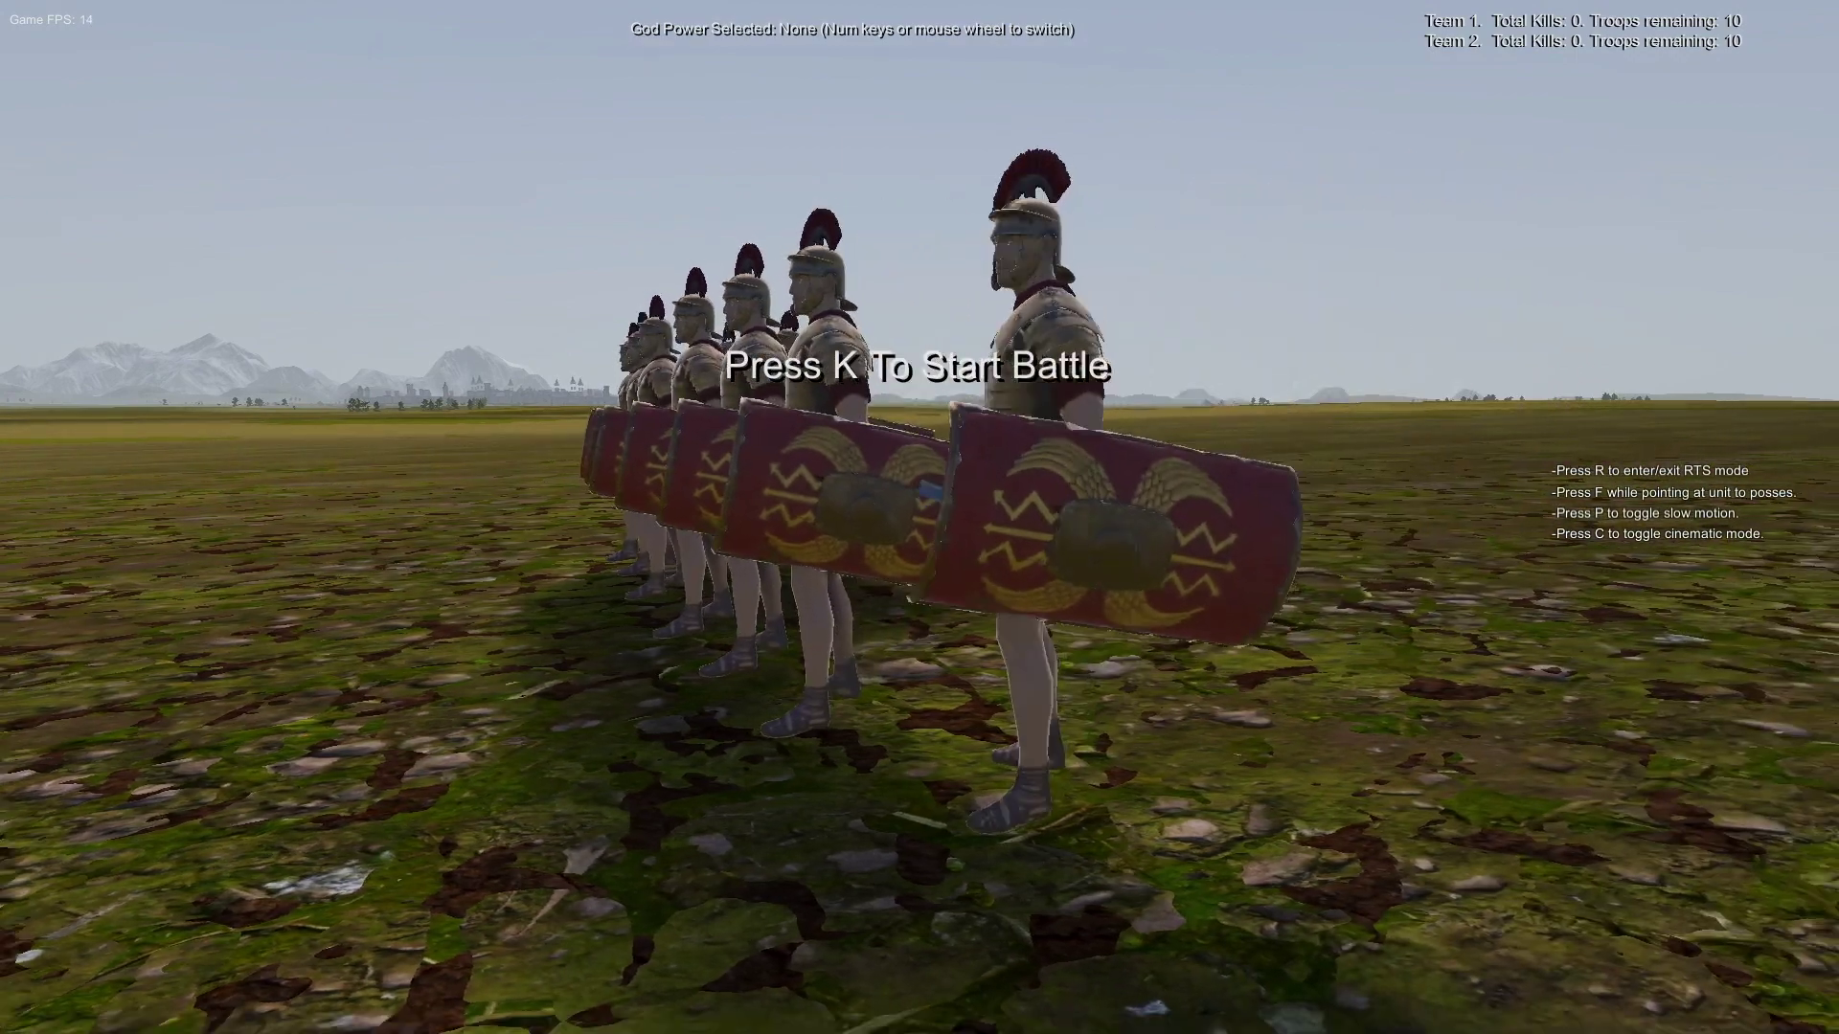
key("a")
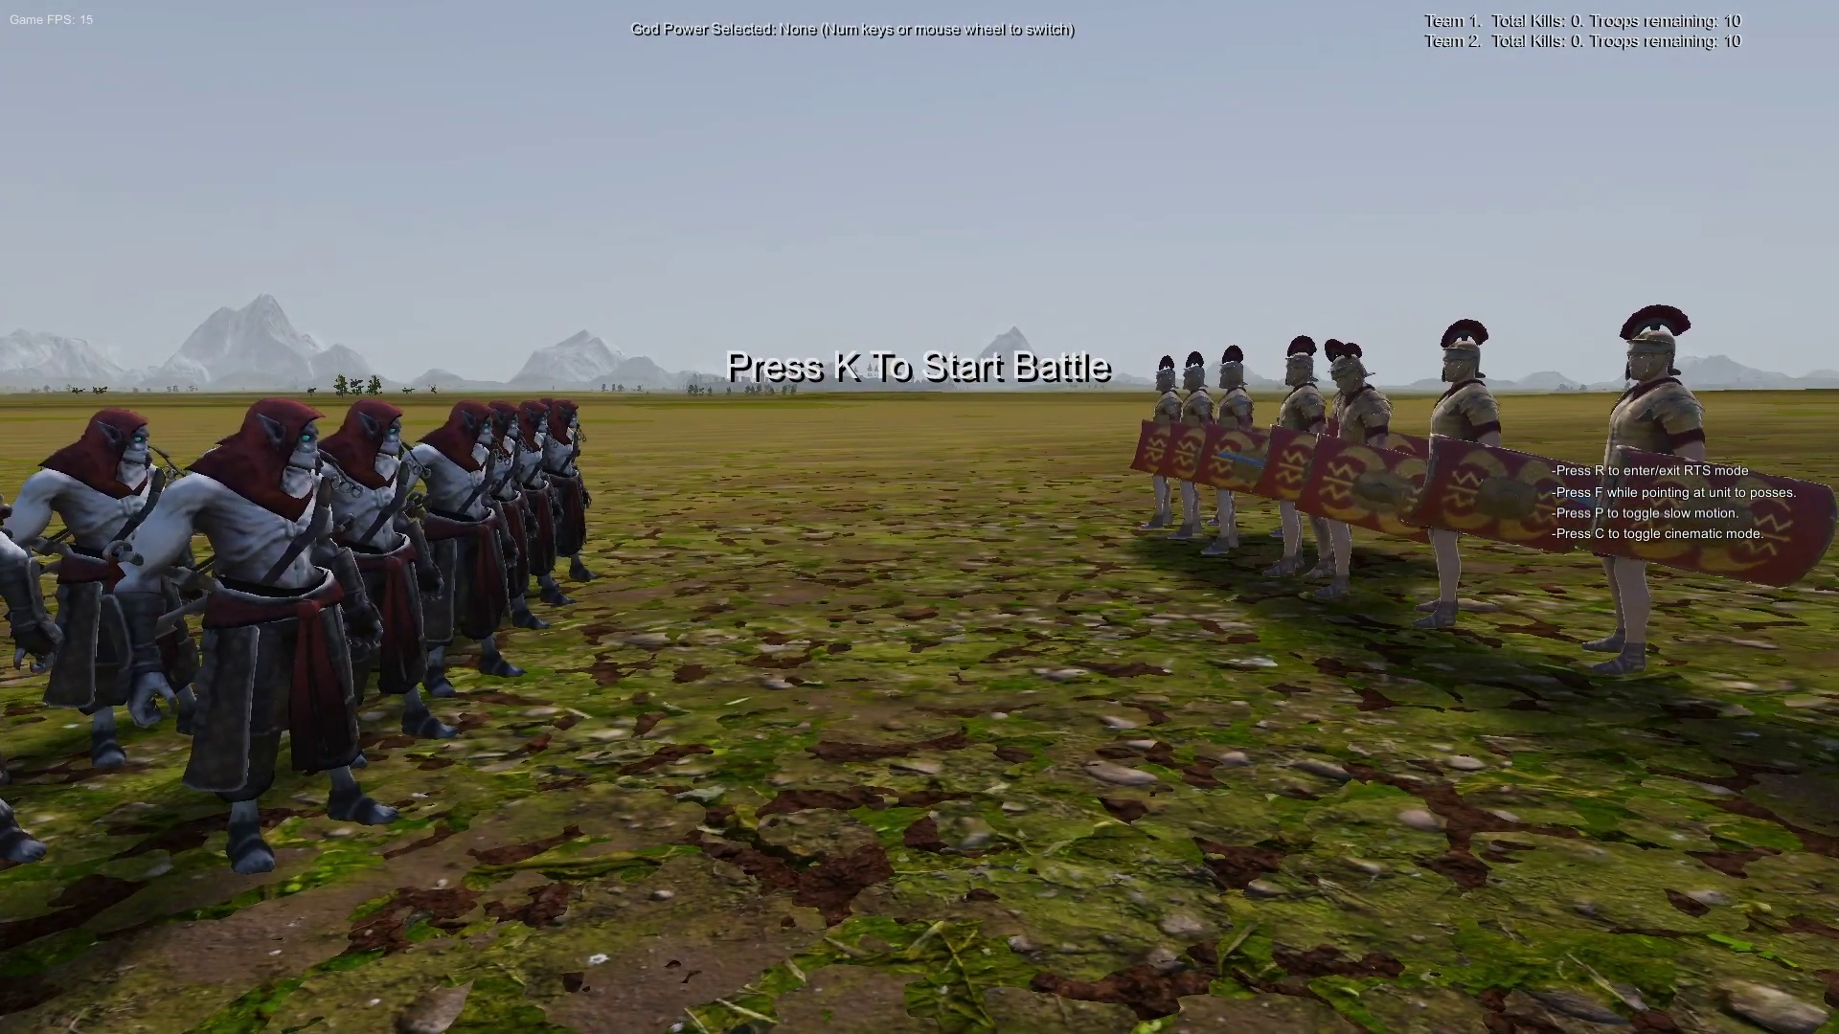
Step: Start the battle and examine the vampires' fighting animations against the Roman Generals from several angles
key("k")
key("c")
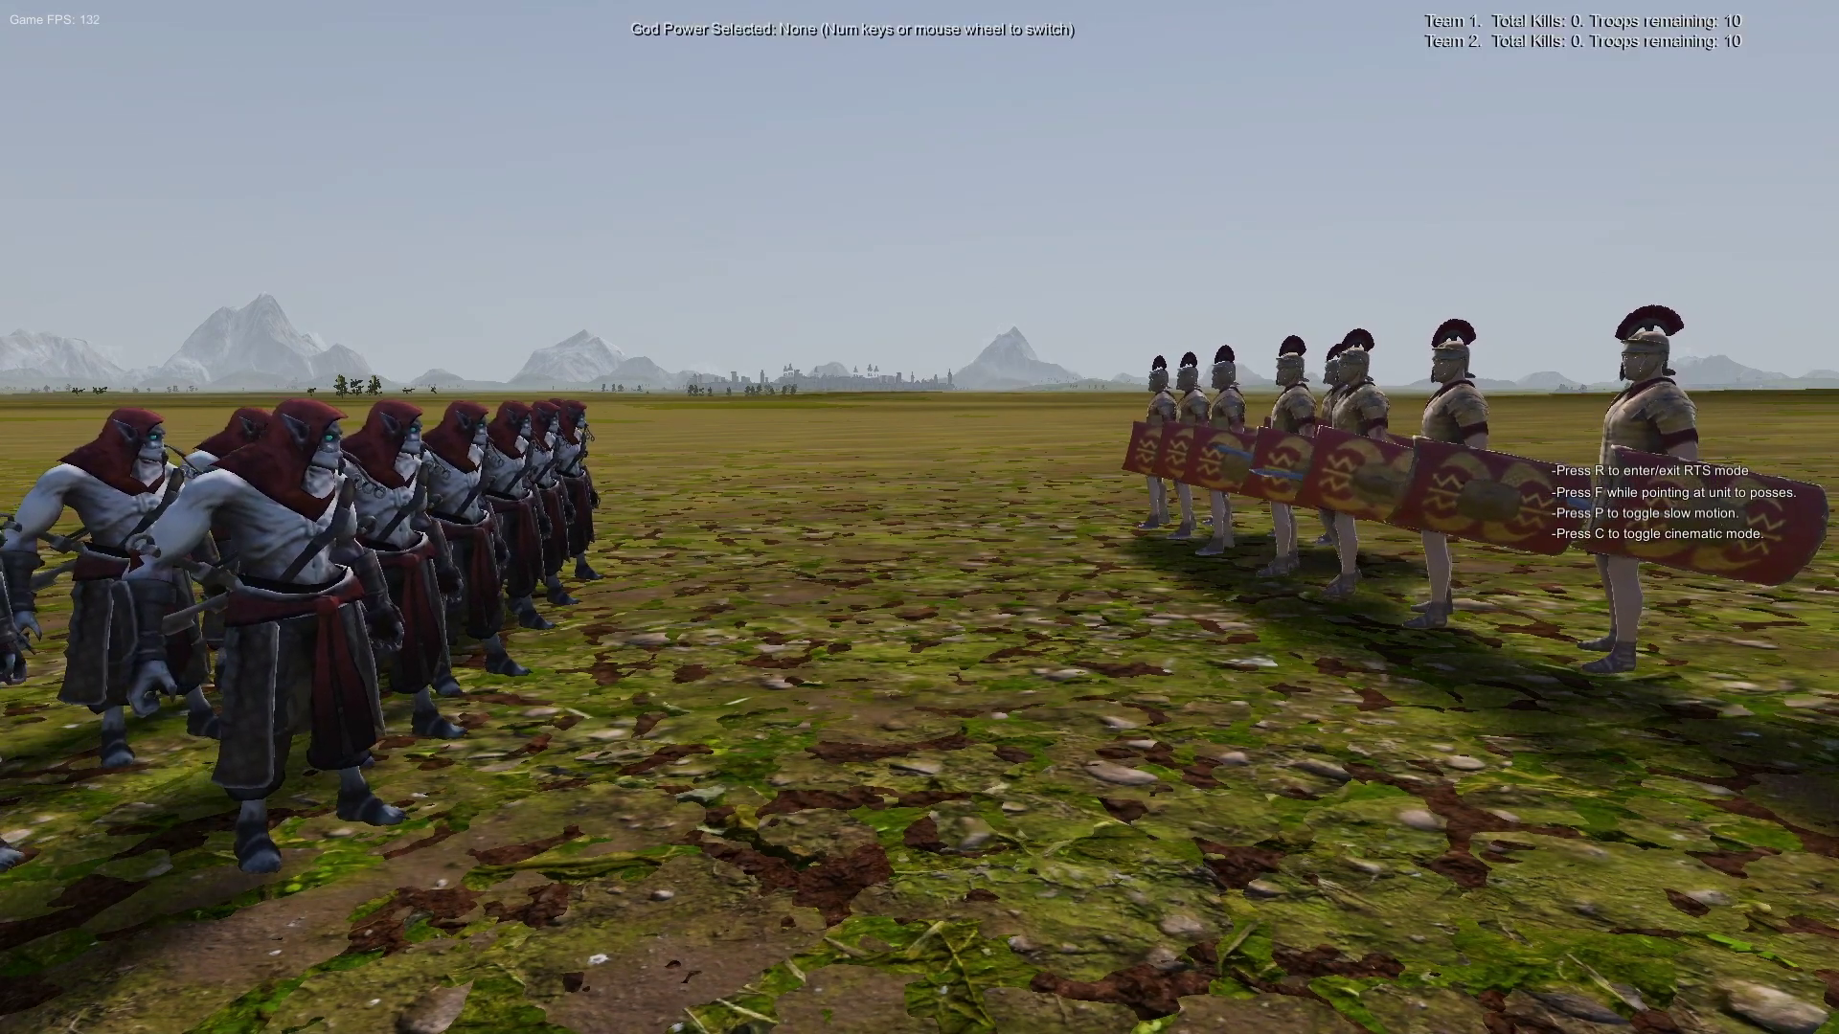
key("d")
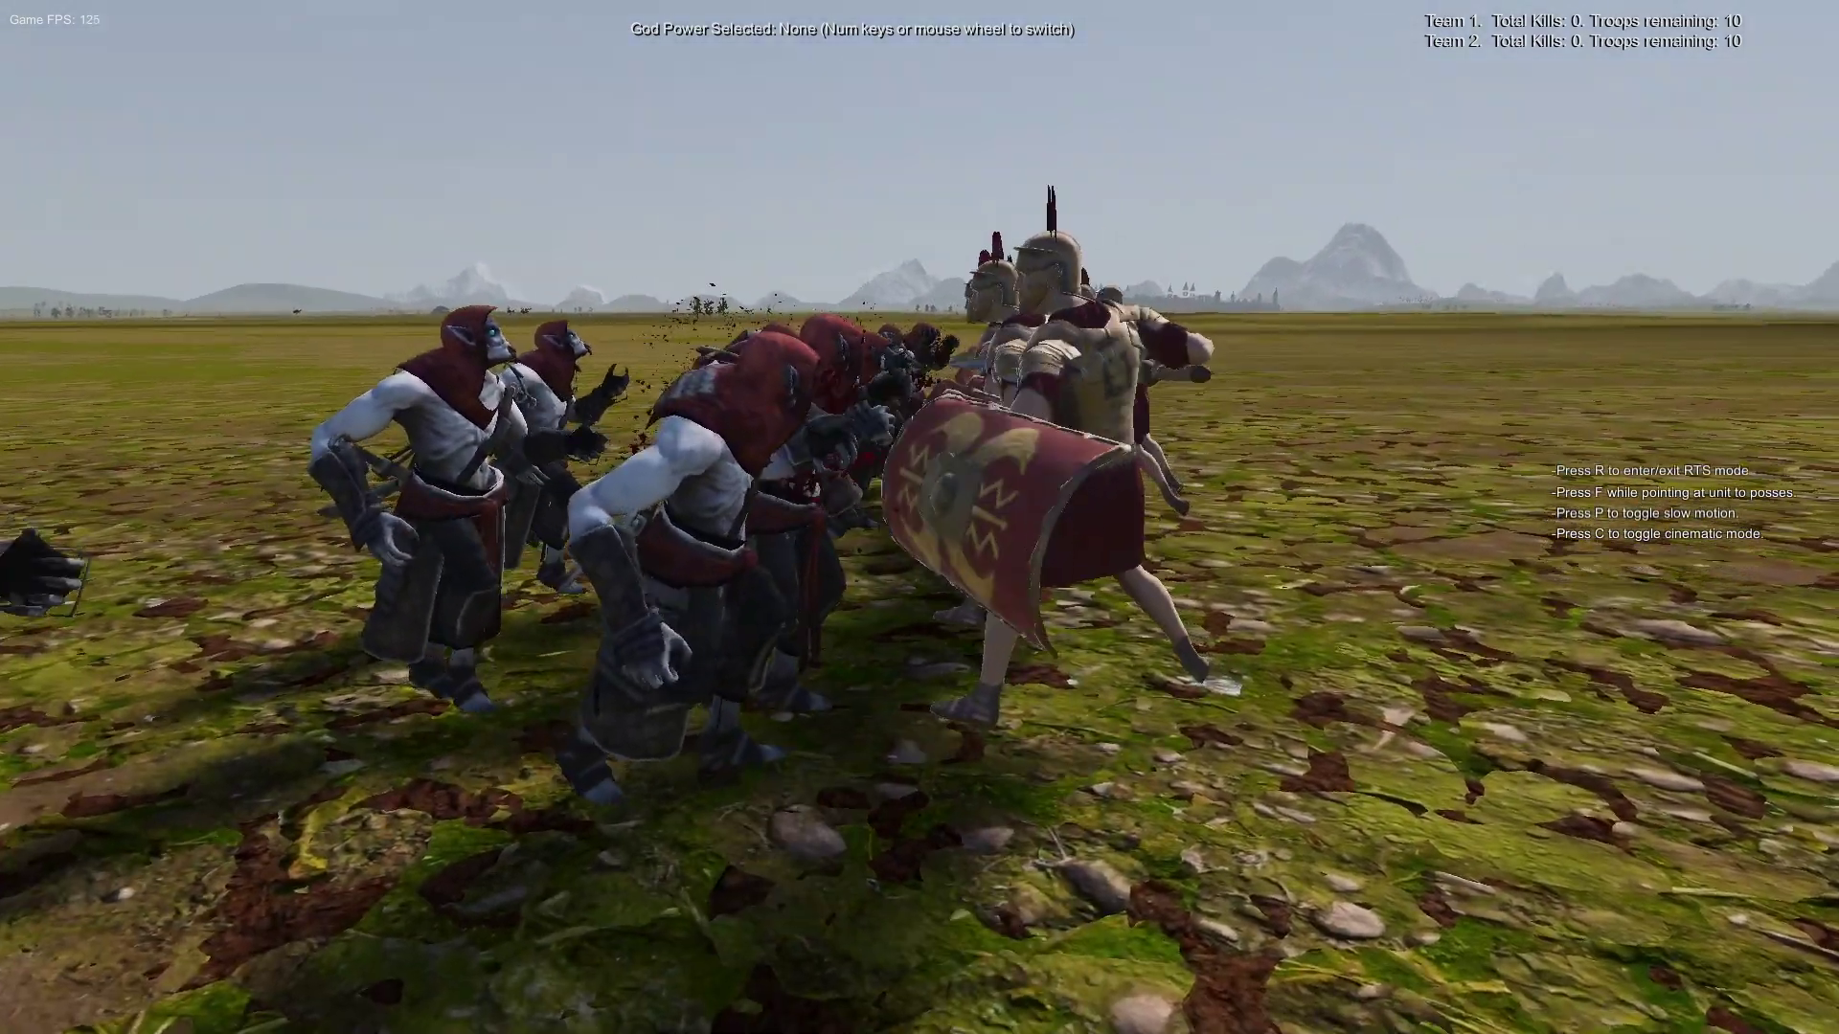
key("d")
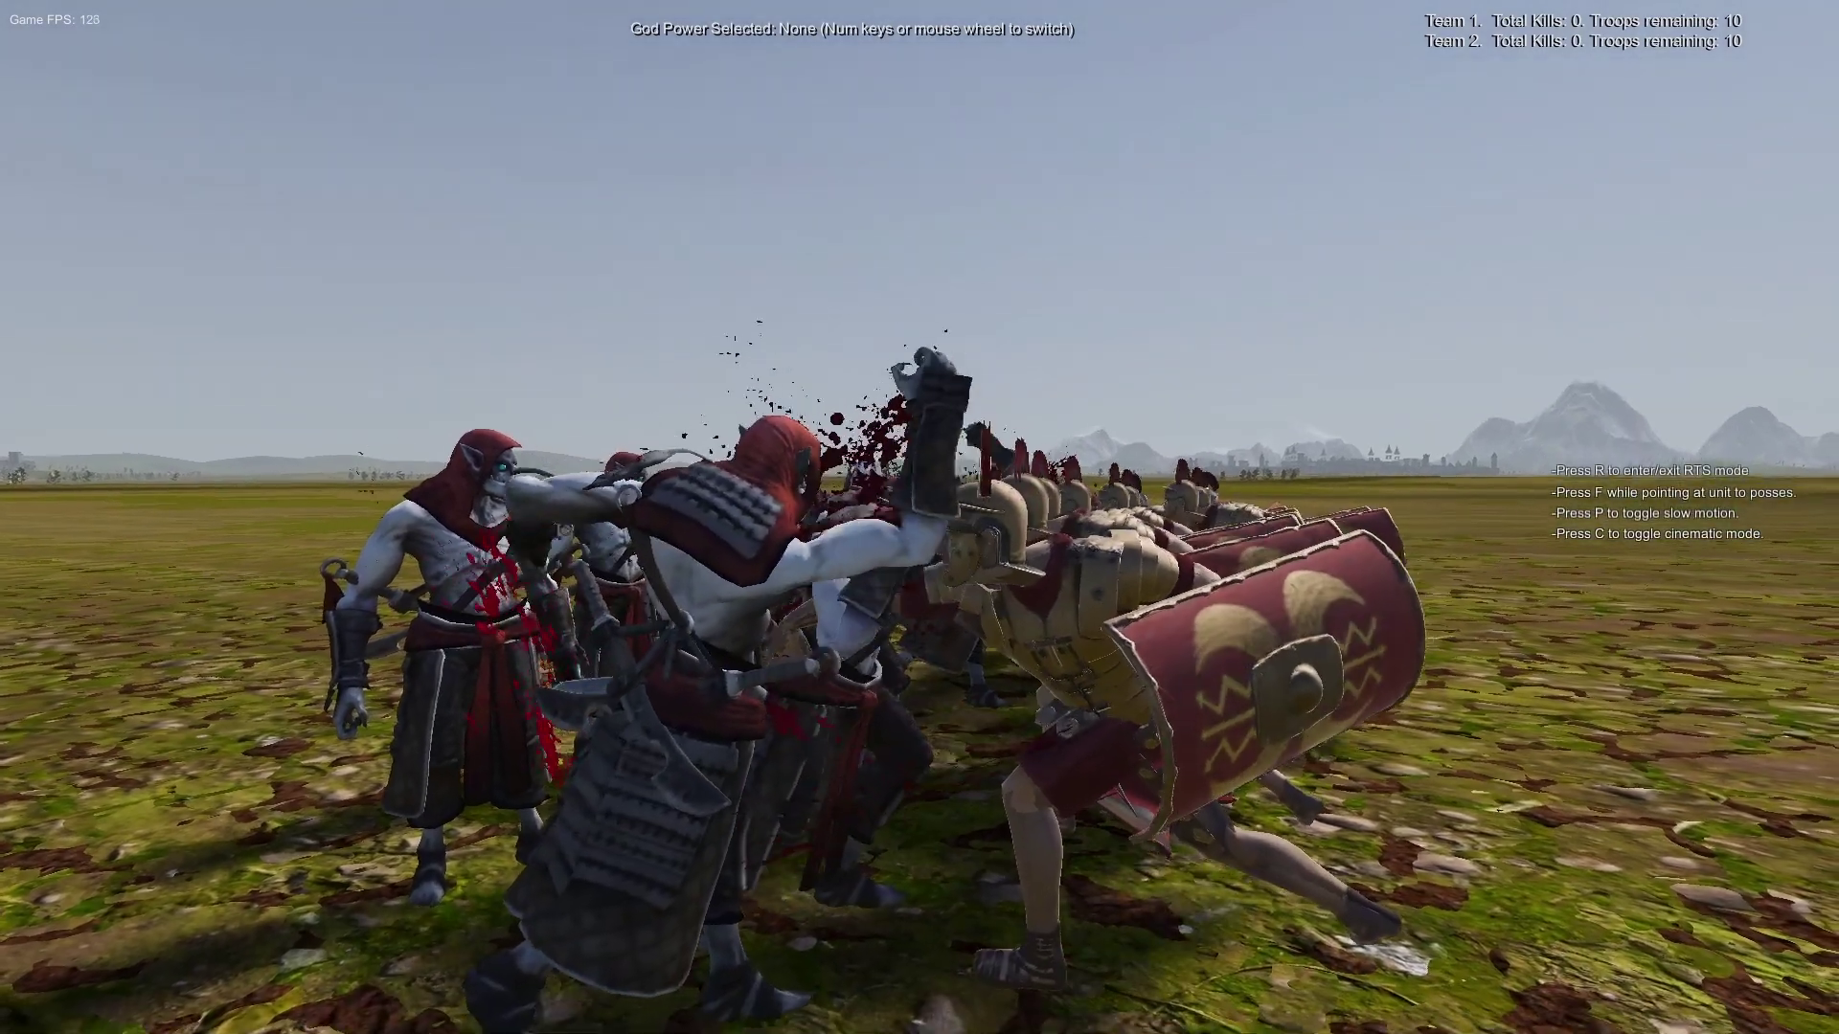
key("d")
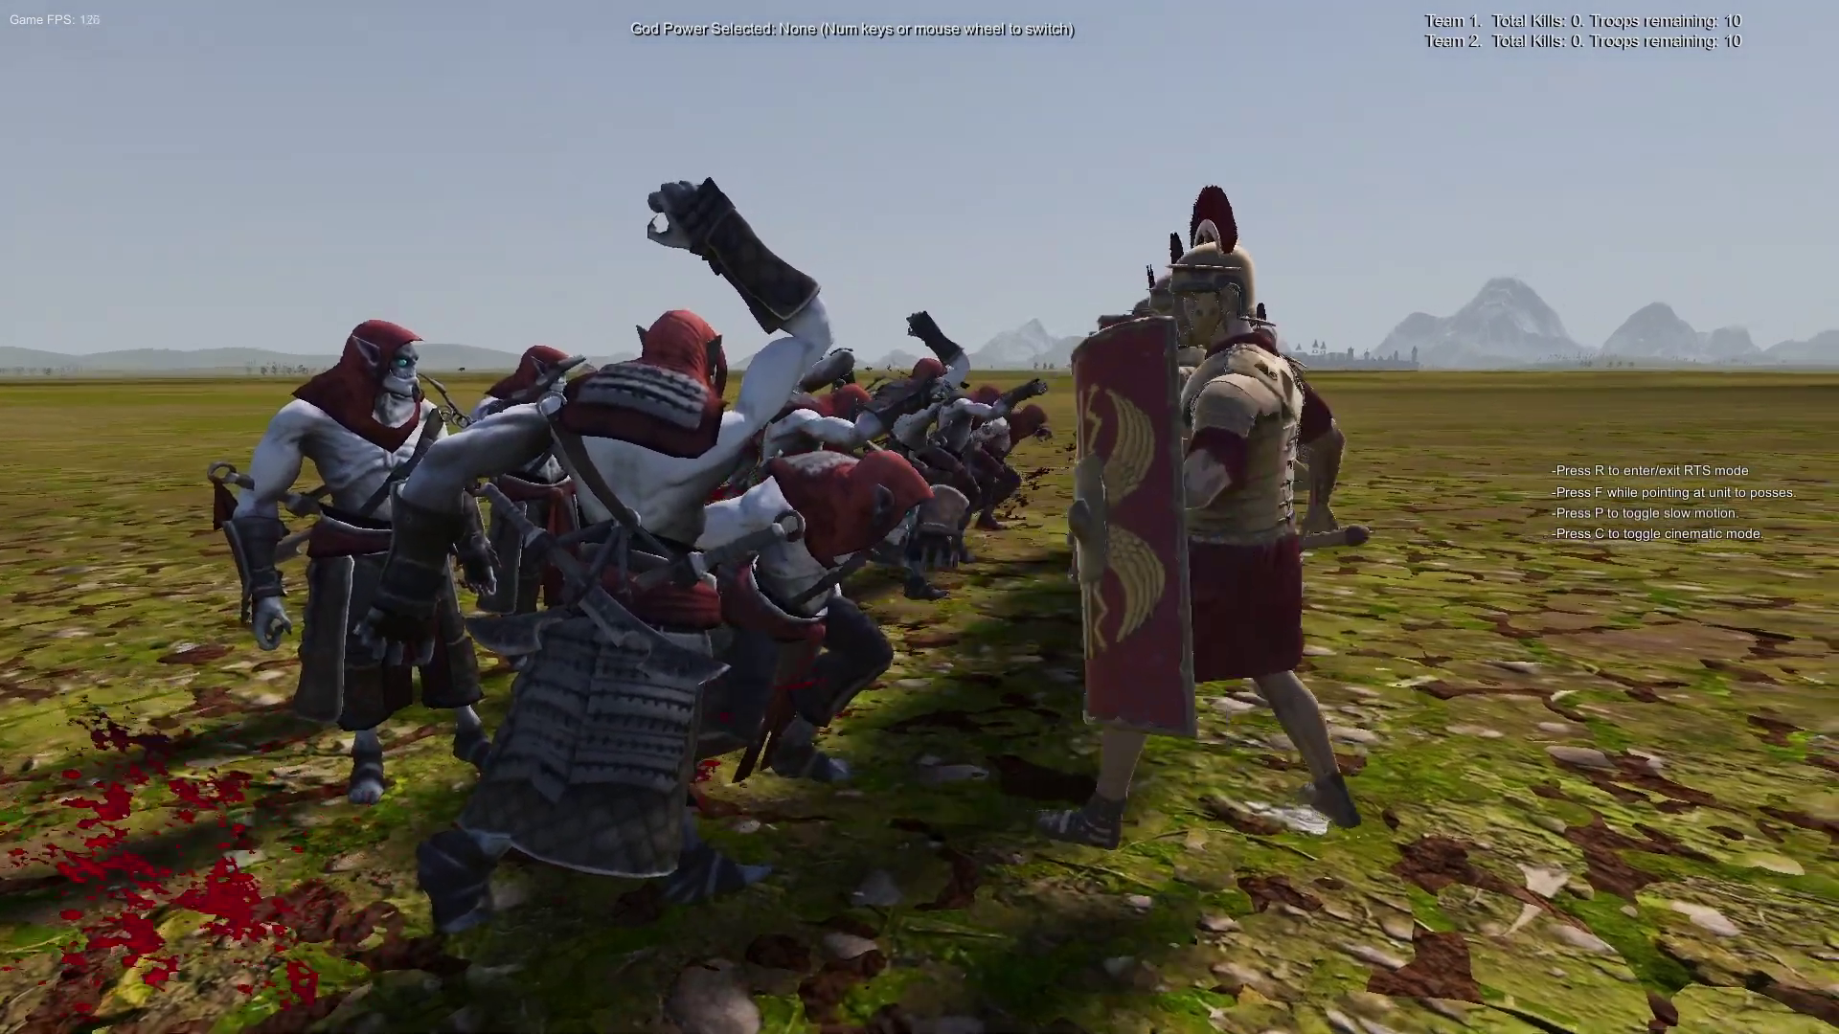
key("d")
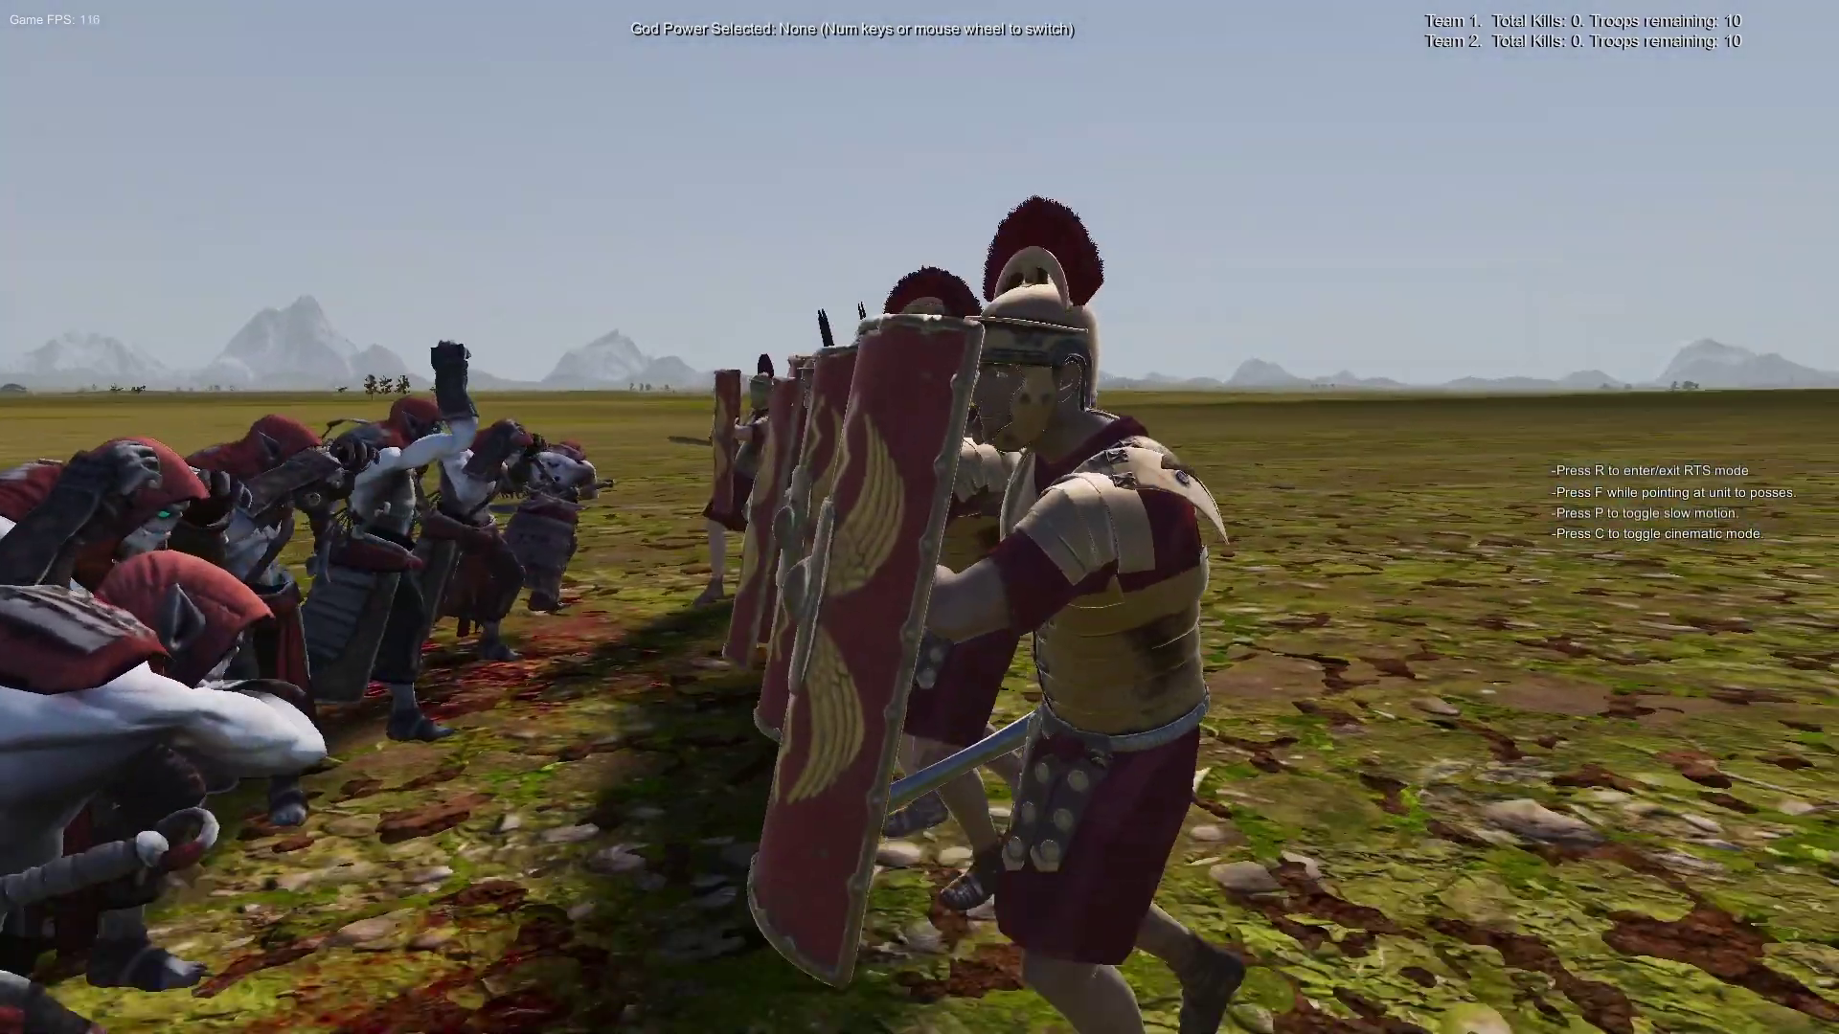
key("d")
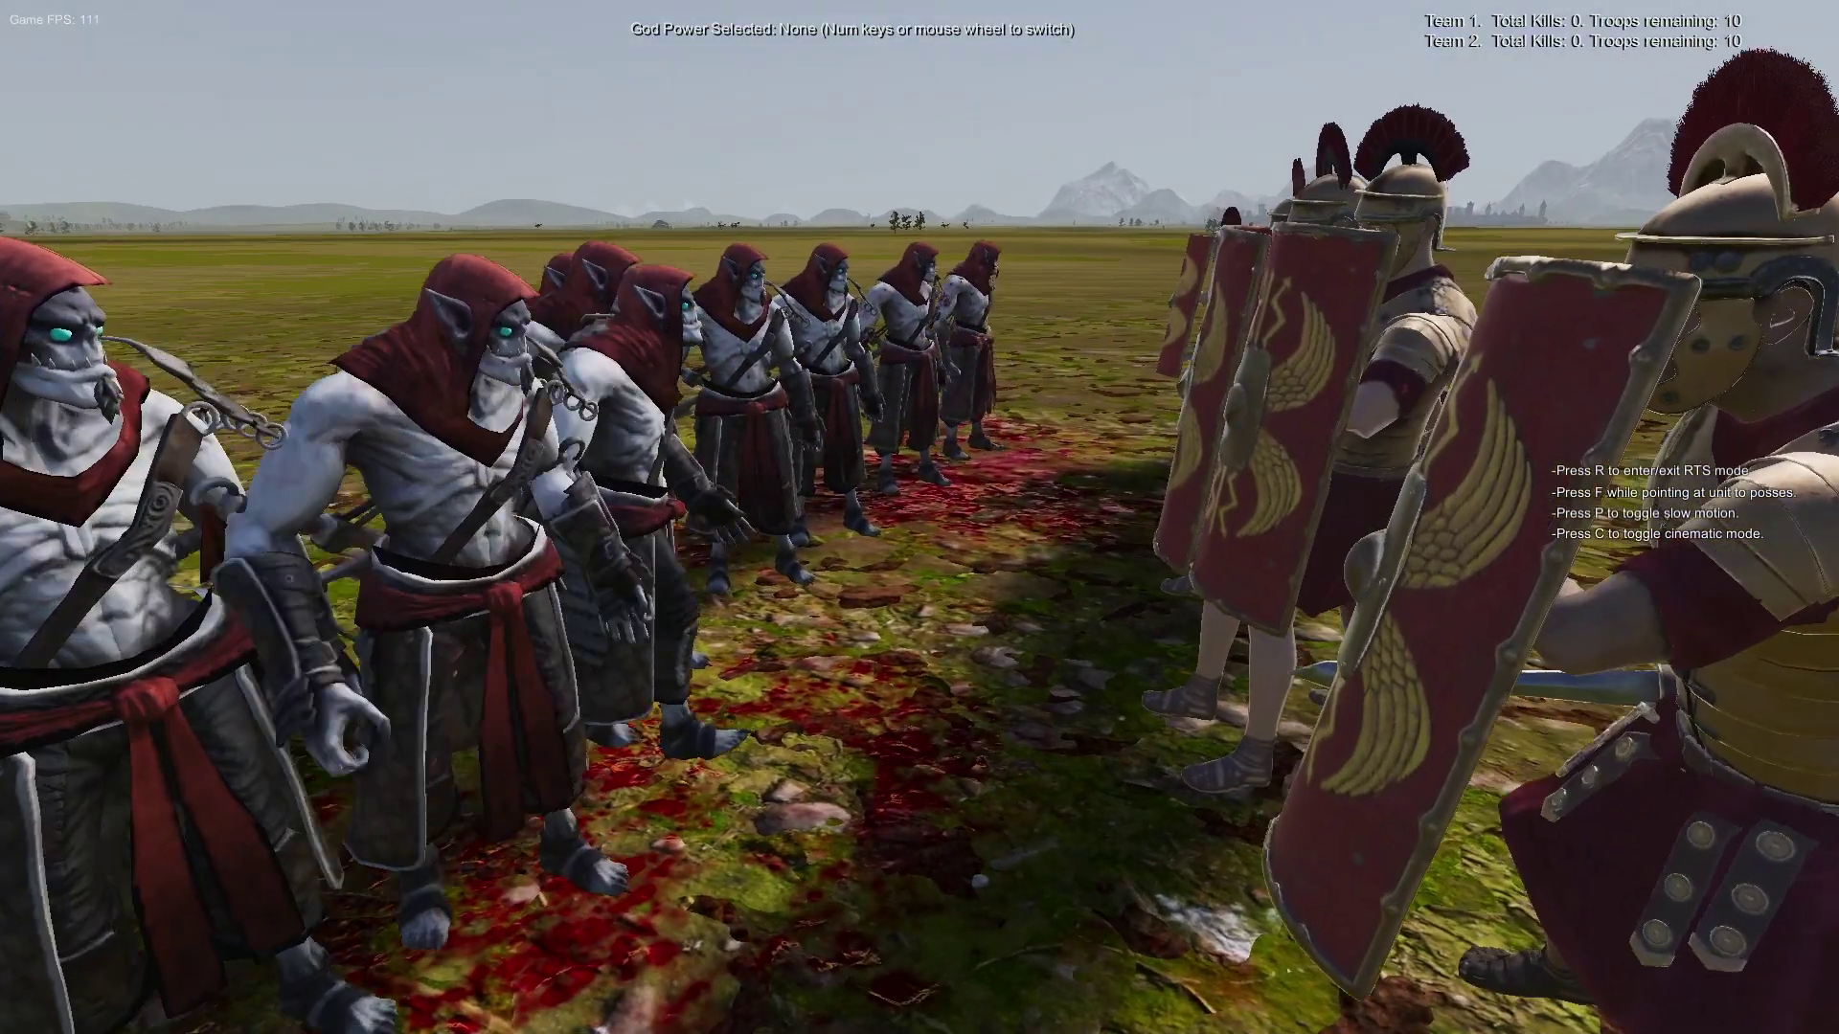
key("s")
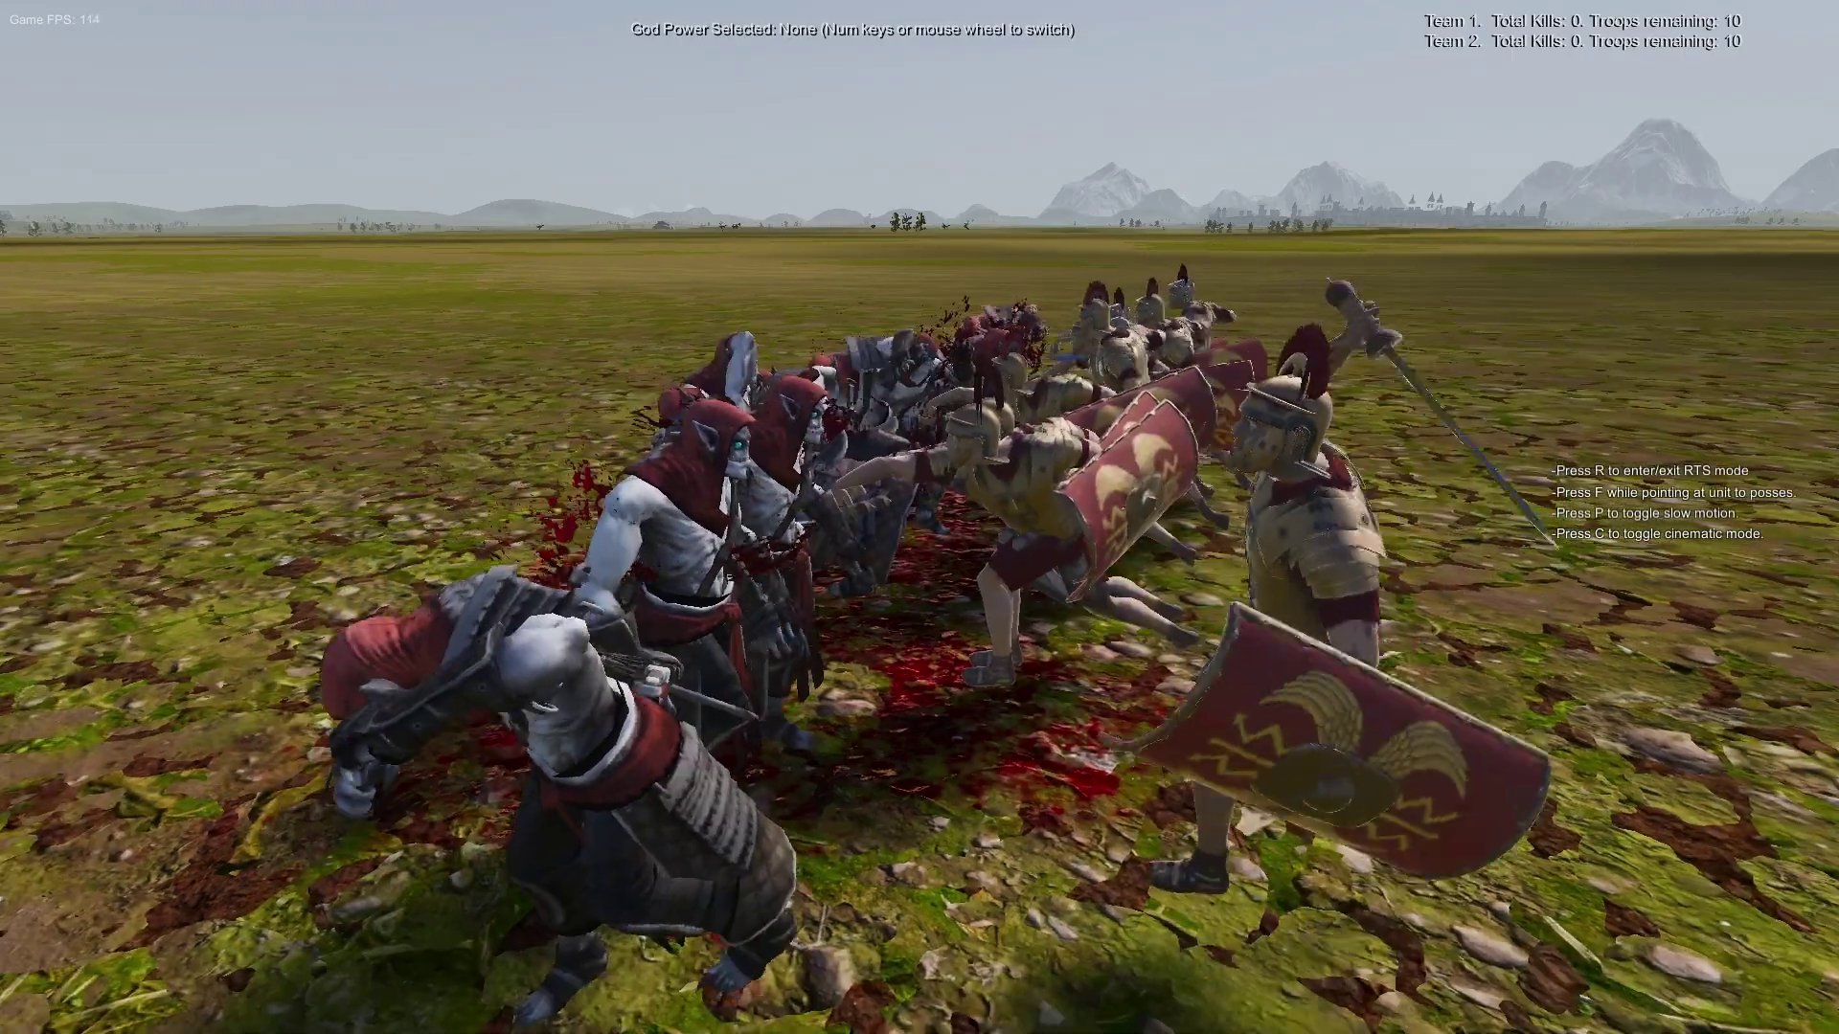
key("d")
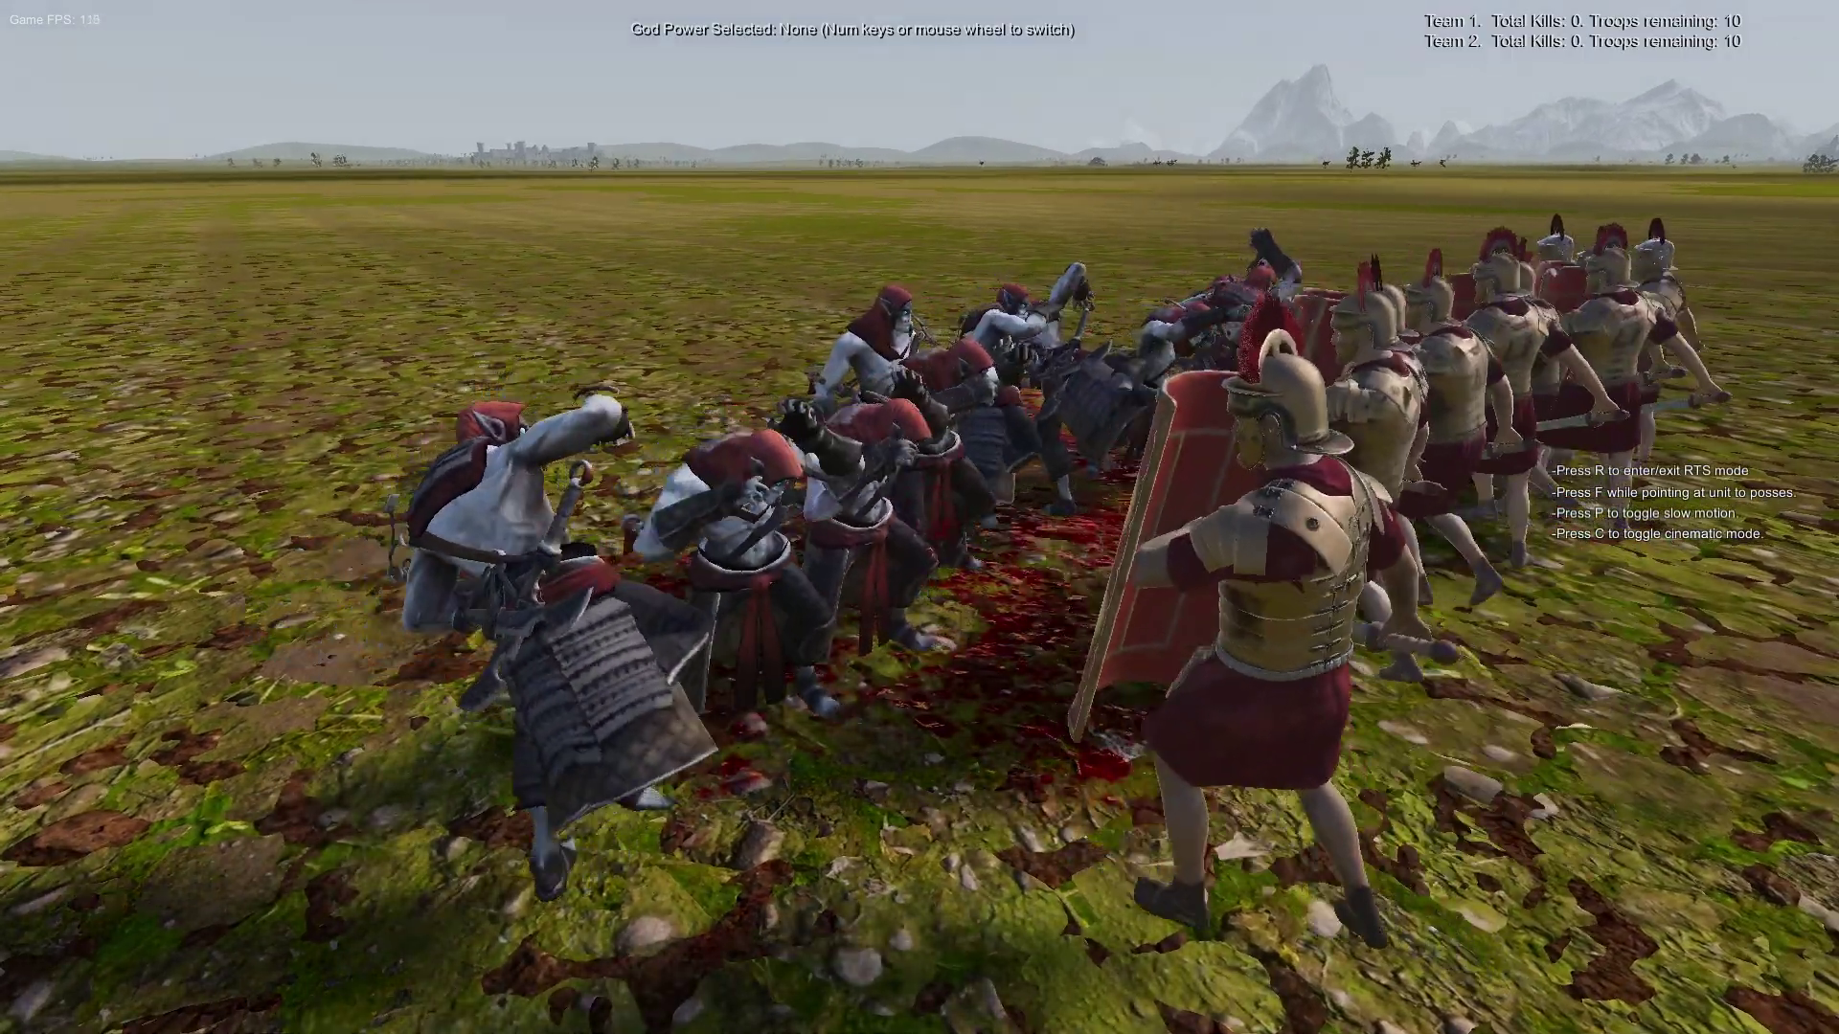
key("a")
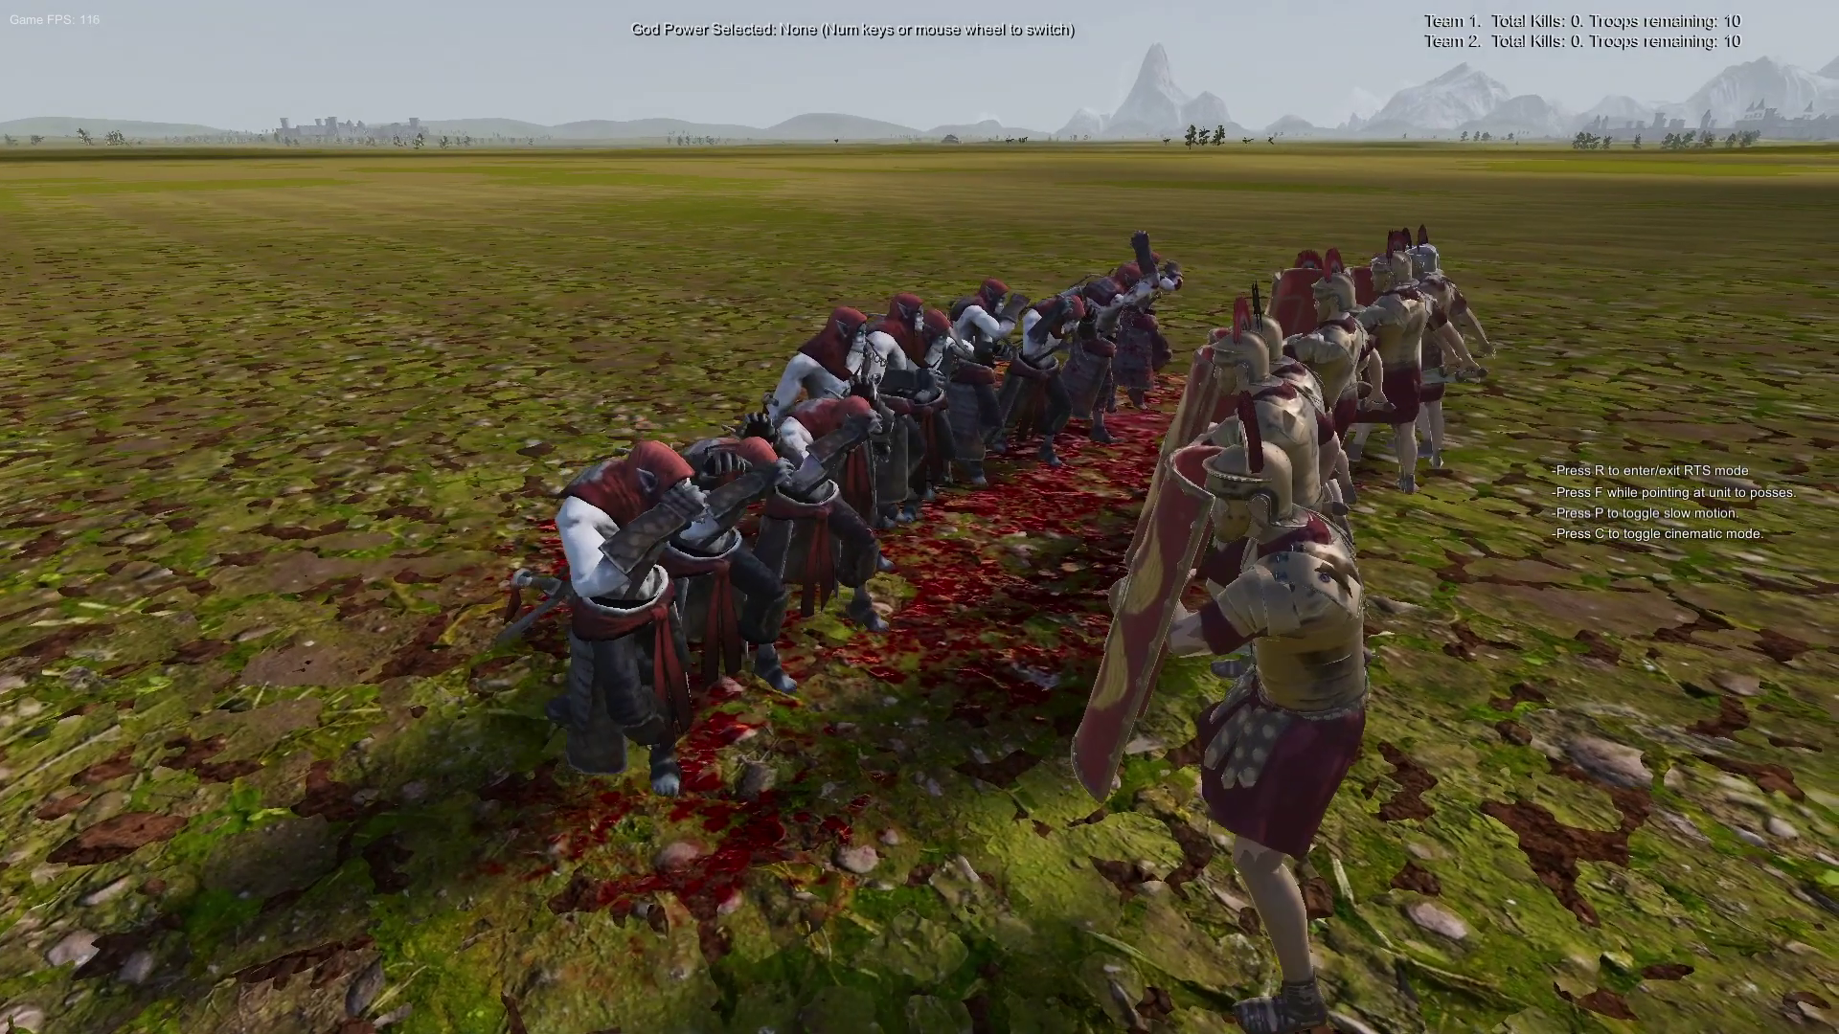
key("a")
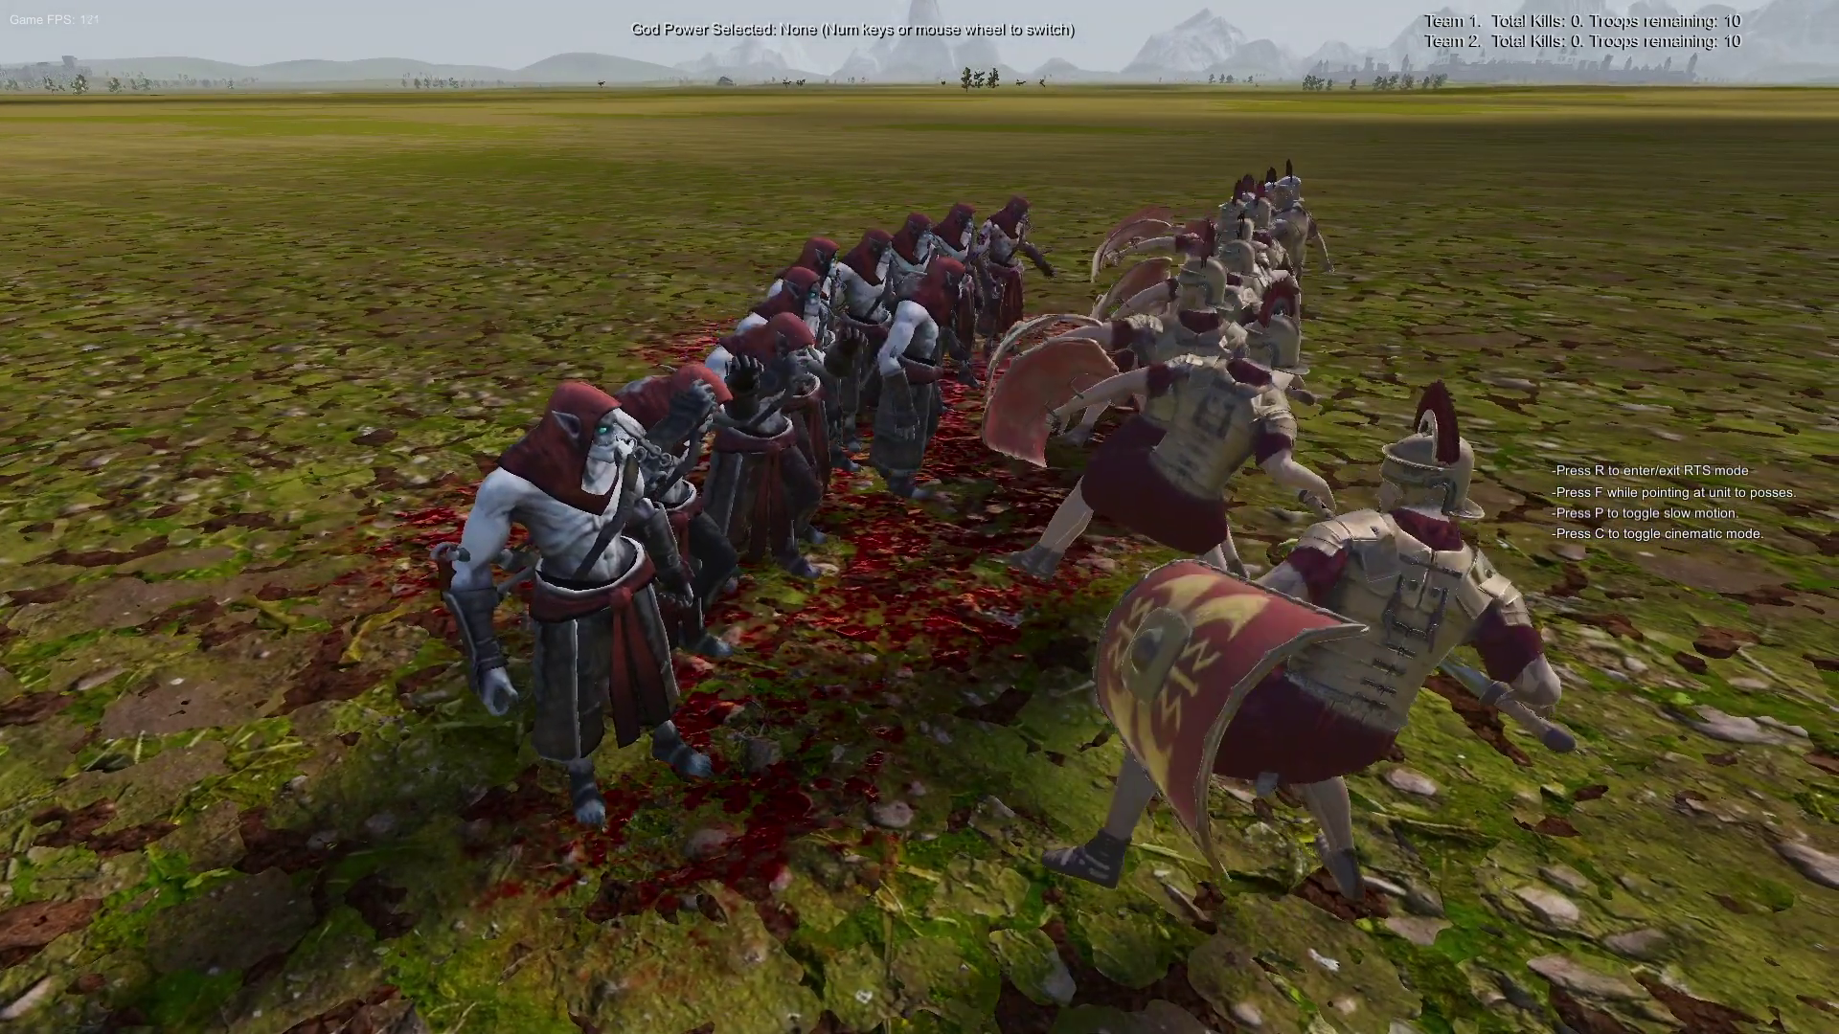
Step: Hide the battle overlay with cinematic mode, watch the fight to its end, and pause the game
key("c")
key("c")
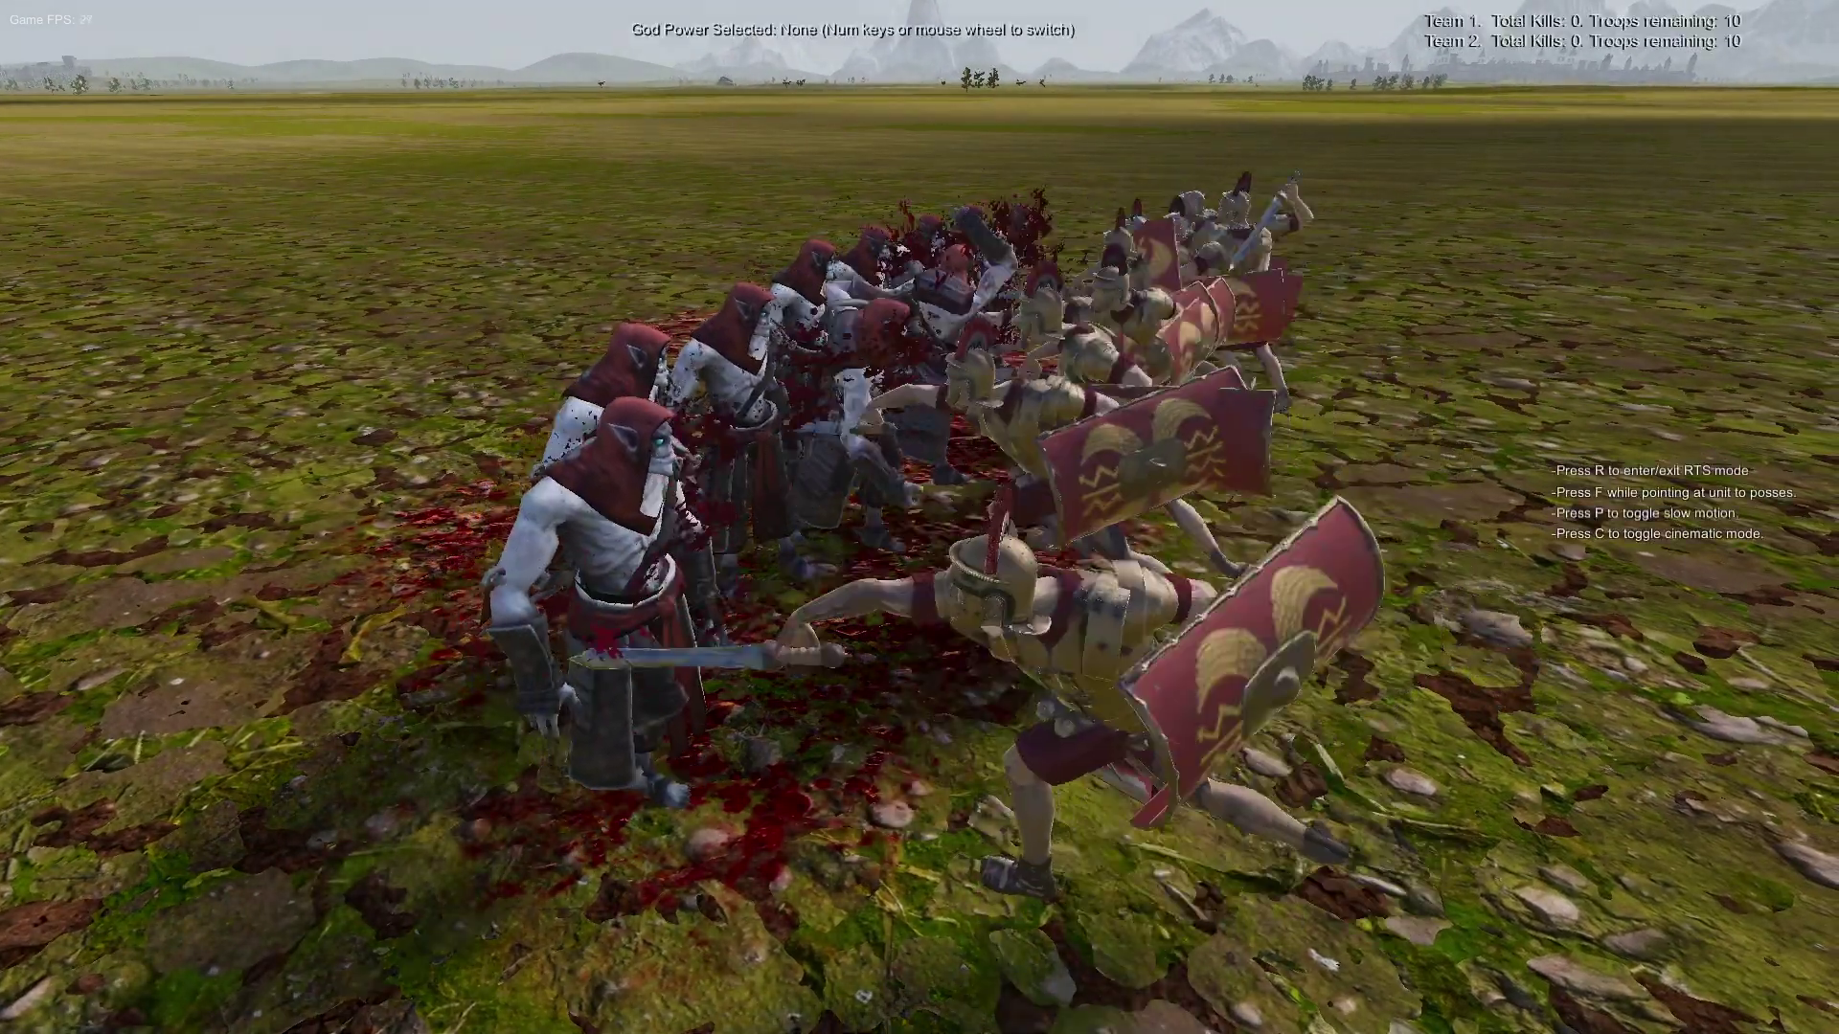
key("c")
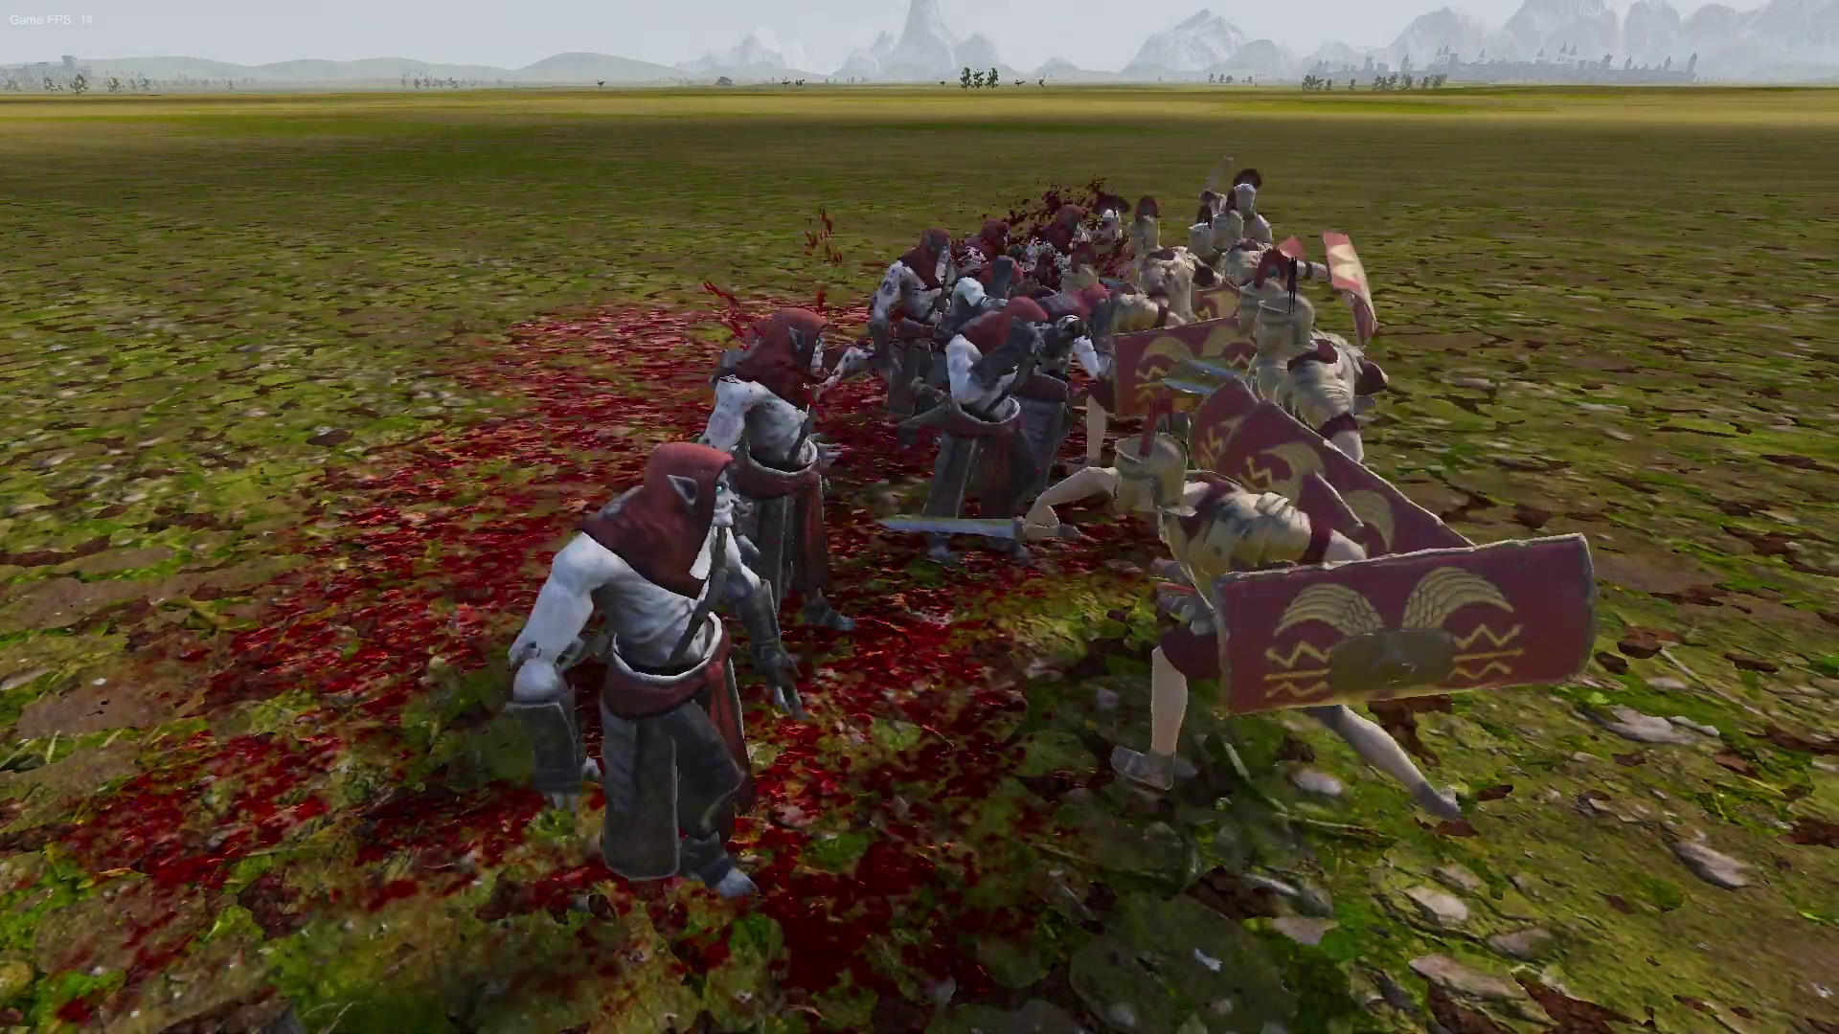
key("d")
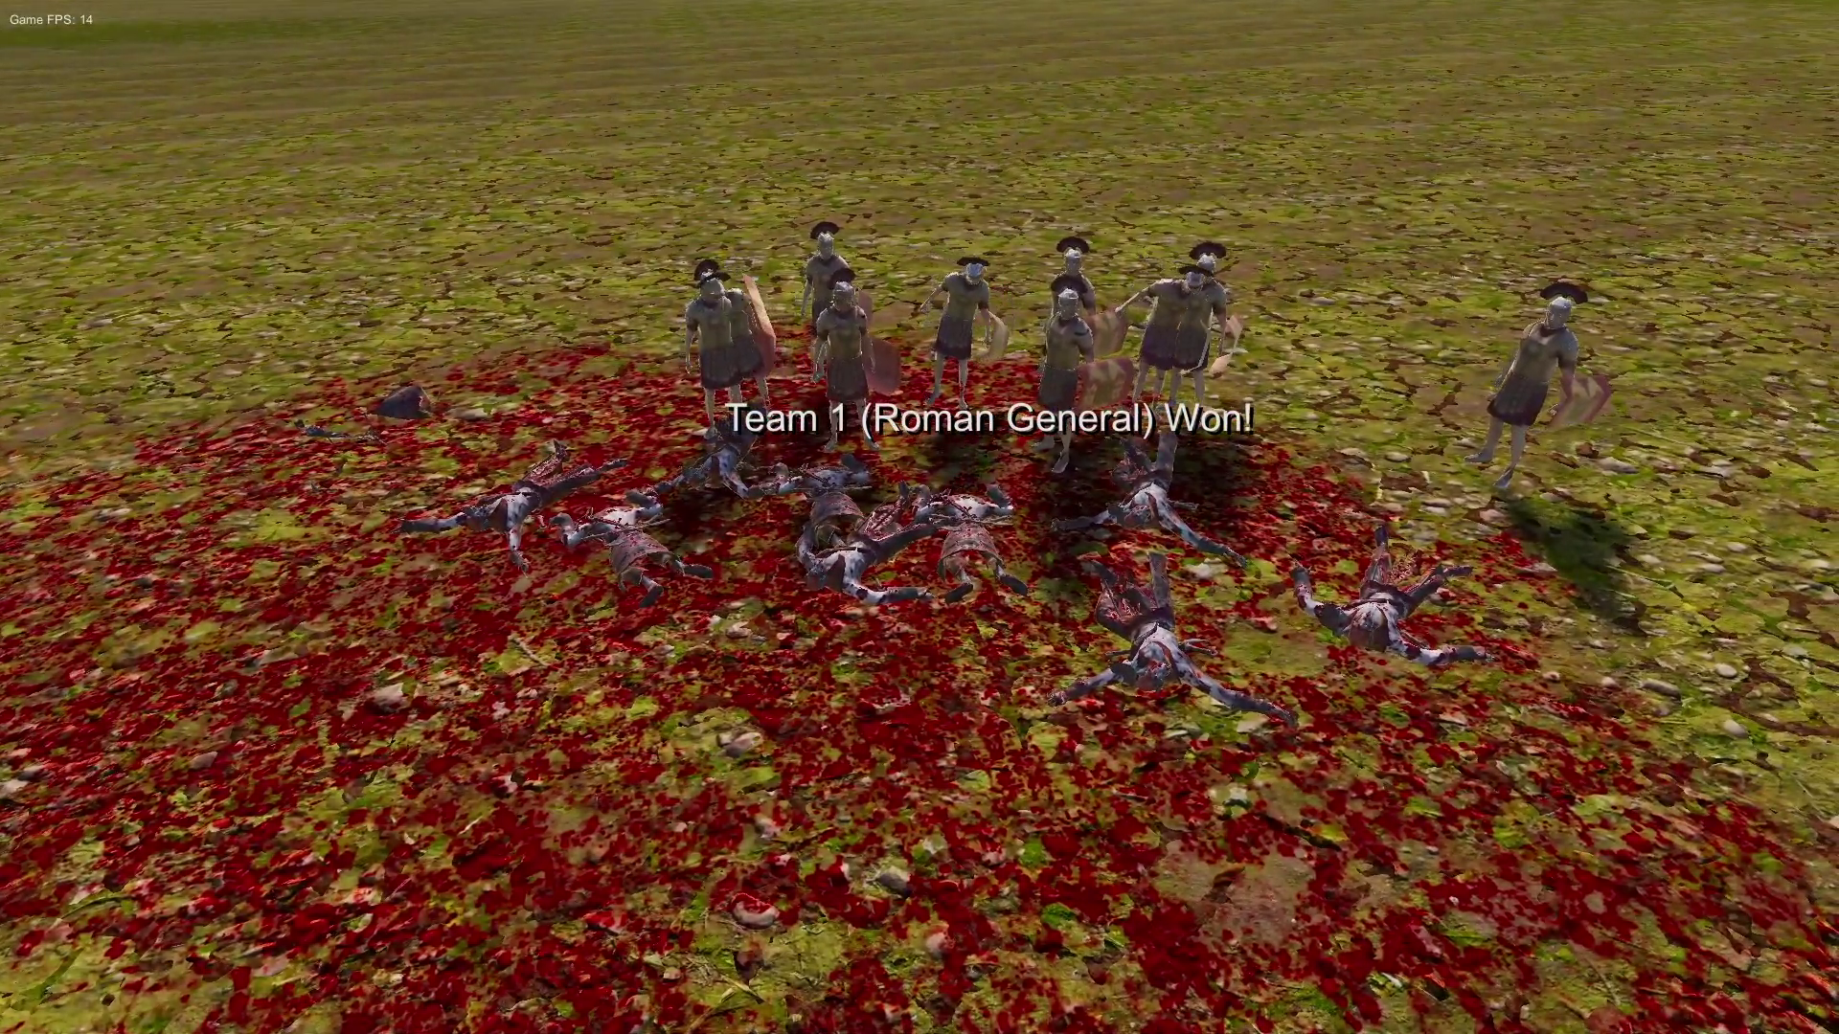
key("Escape")
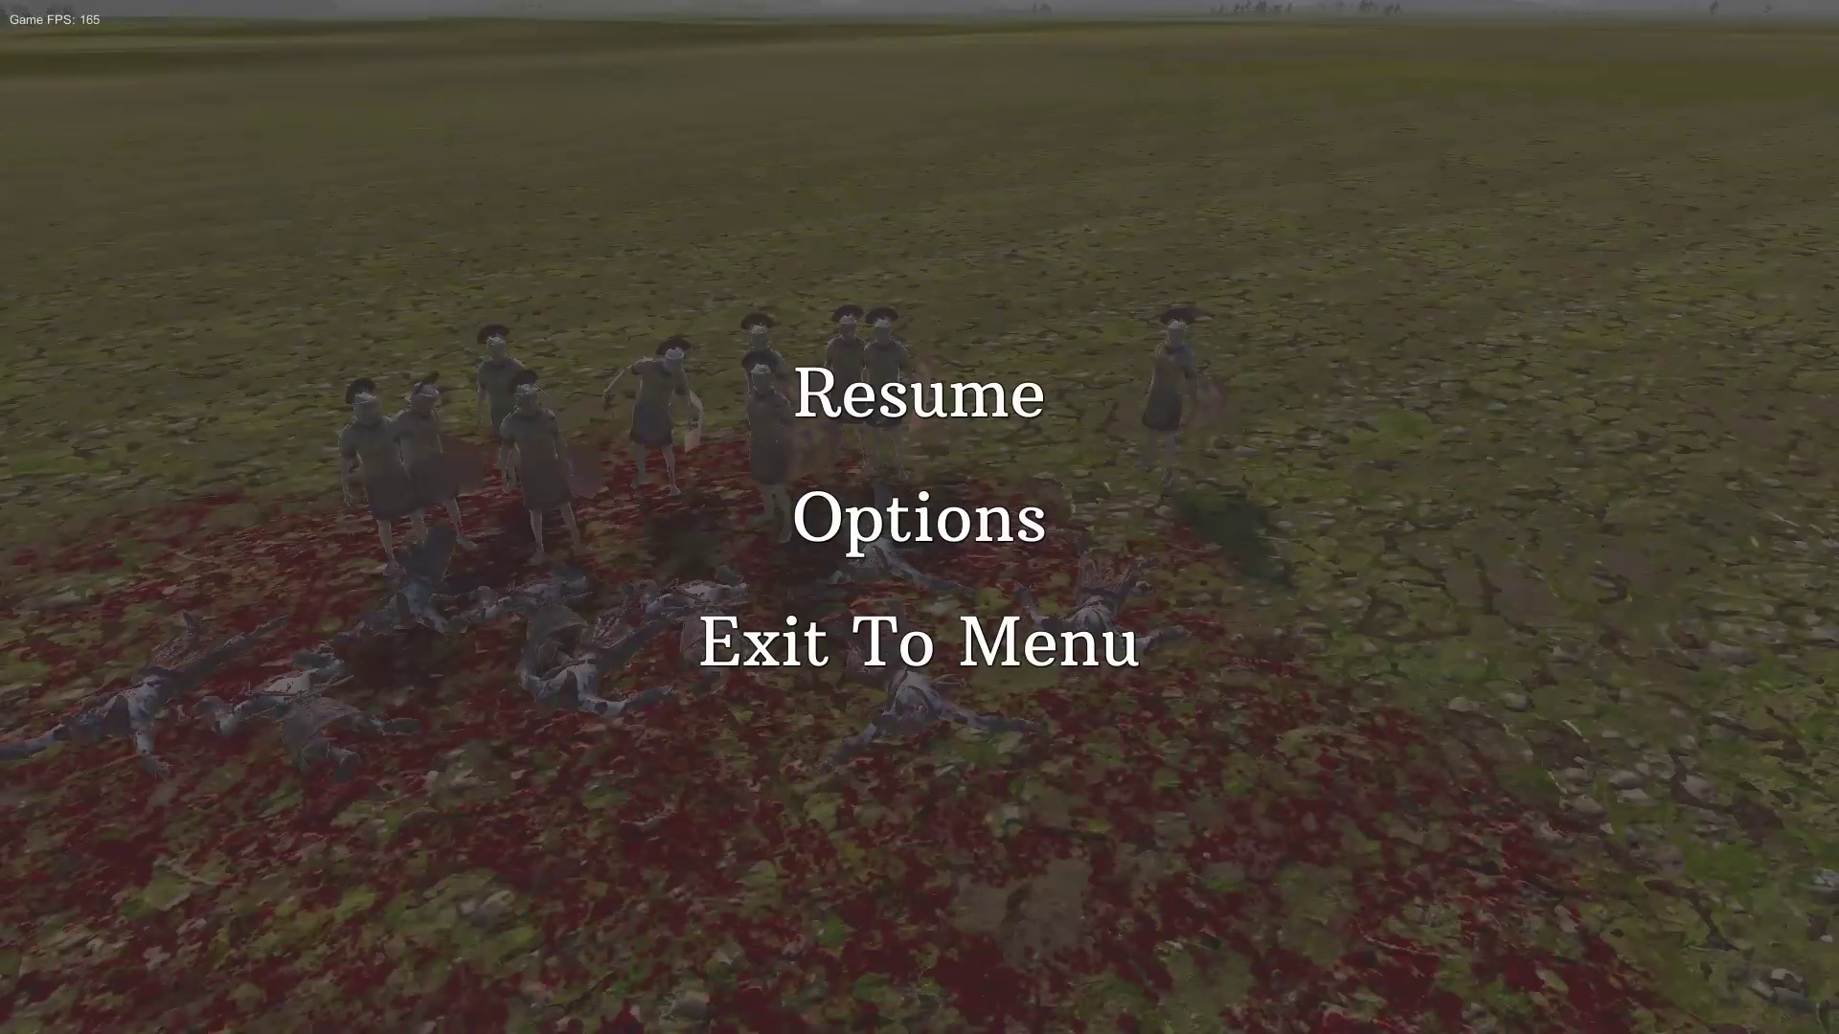